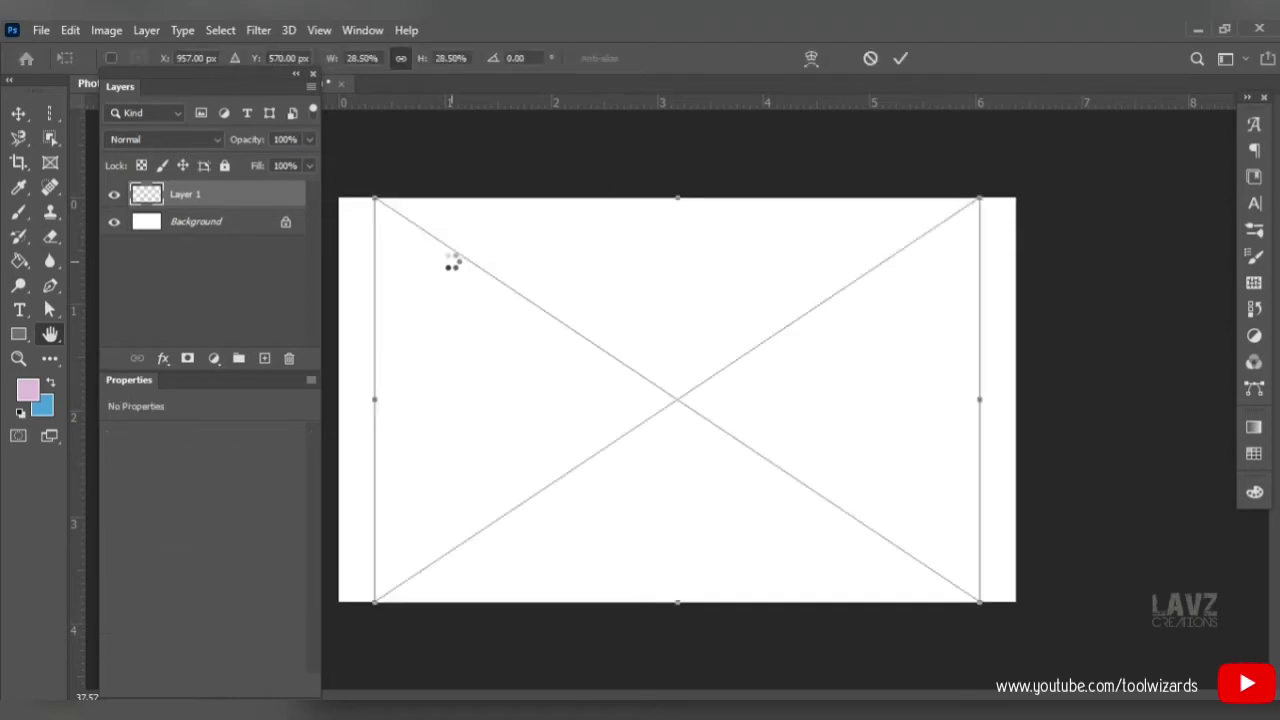
Scale the placed forest-wallpaper image to about 32.6% and position it so it covers the whole canvas.
{"action": "left_click_drag", "start_coordinate": [372, 400], "coordinate": [329, 405]}
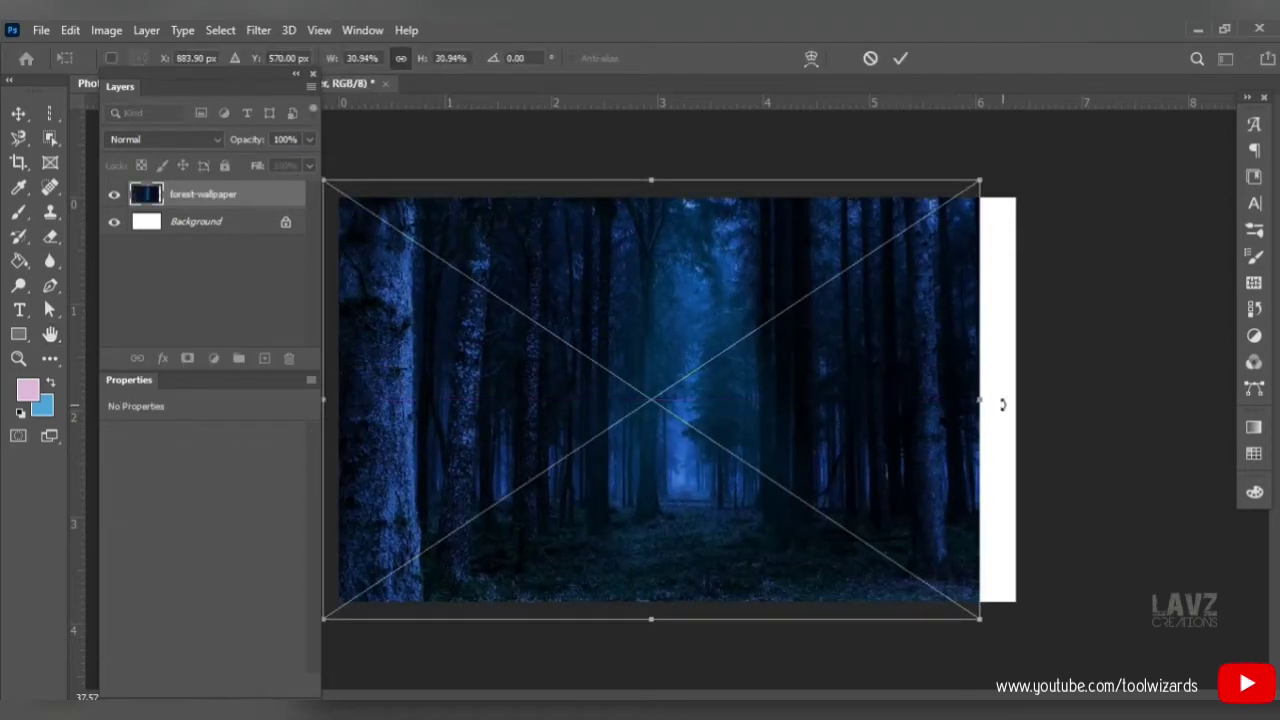
{"action": "left_click_drag", "start_coordinate": [978, 400], "coordinate": [1045, 403]}
{"action": "left_click_drag", "start_coordinate": [709, 409], "coordinate": [727, 383]}
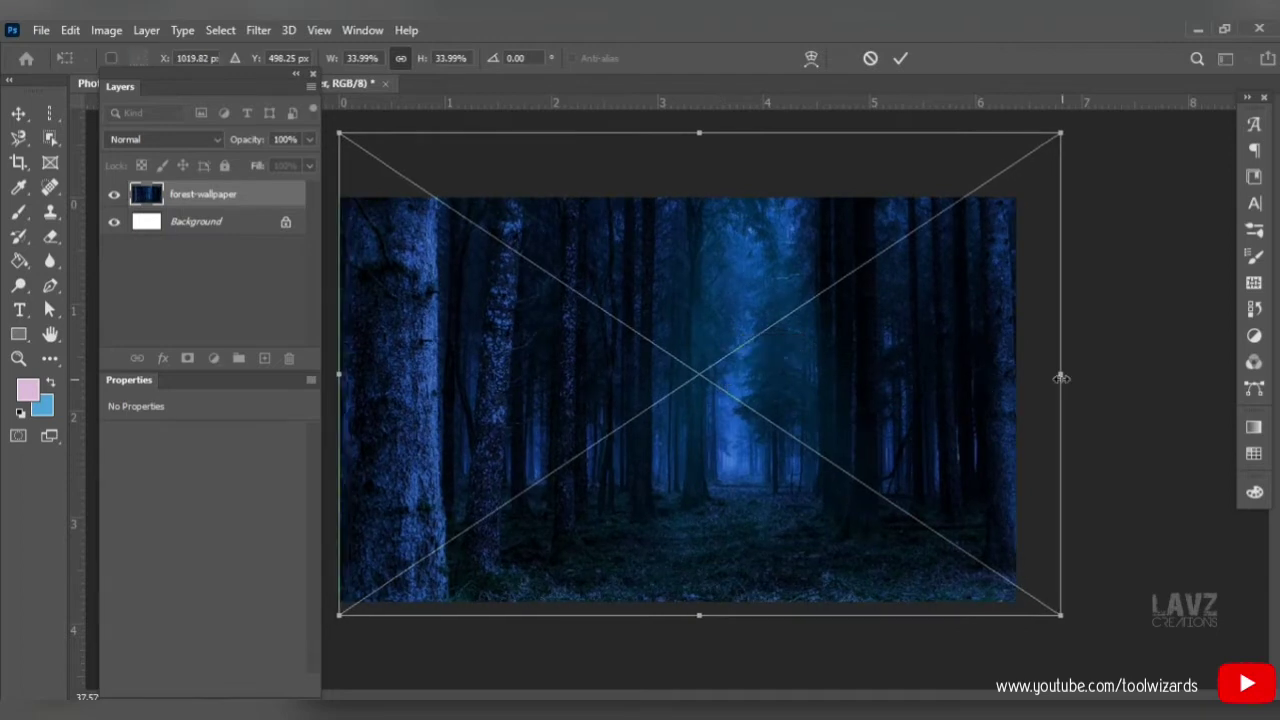
{"action": "left_click_drag", "start_coordinate": [1060, 374], "coordinate": [1032, 382]}
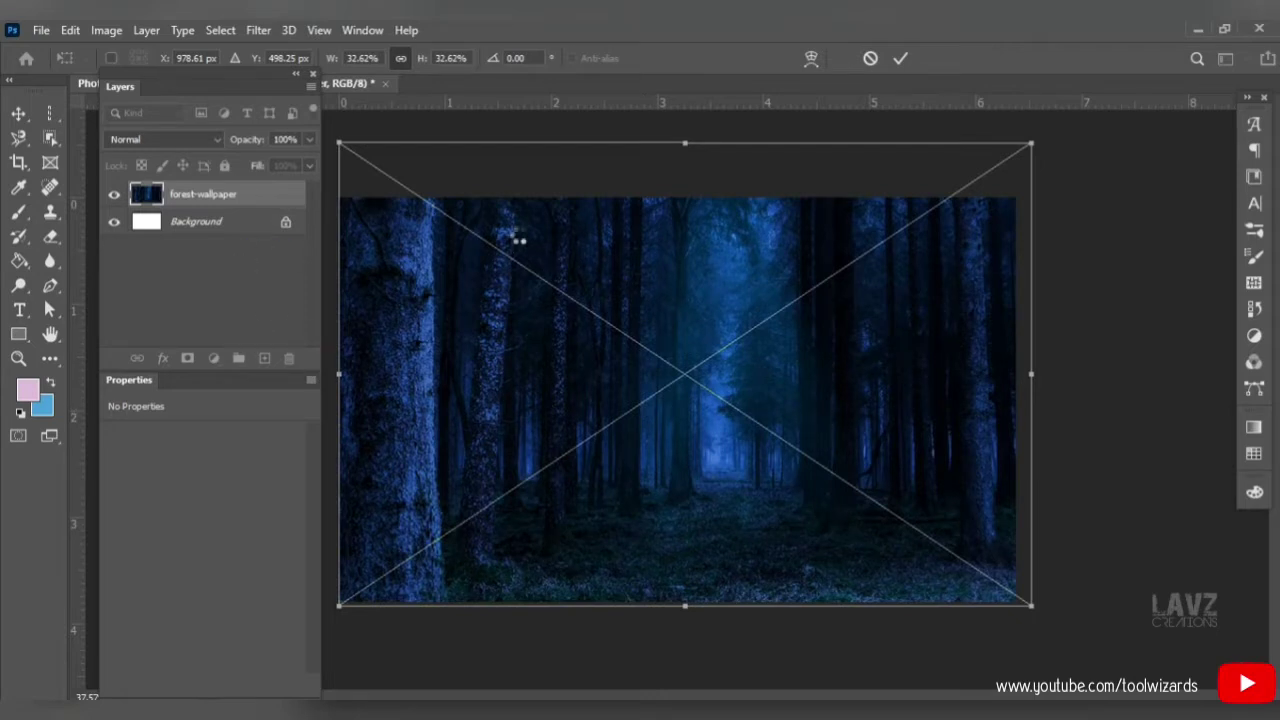
{"action": "key", "text": "Return"}
Add a new layer and place the books image from the File Explorer folder onto the canvas.
{"action": "left_click", "coordinate": [266, 358]}
{"action": "key", "text": "alt+Tab"}
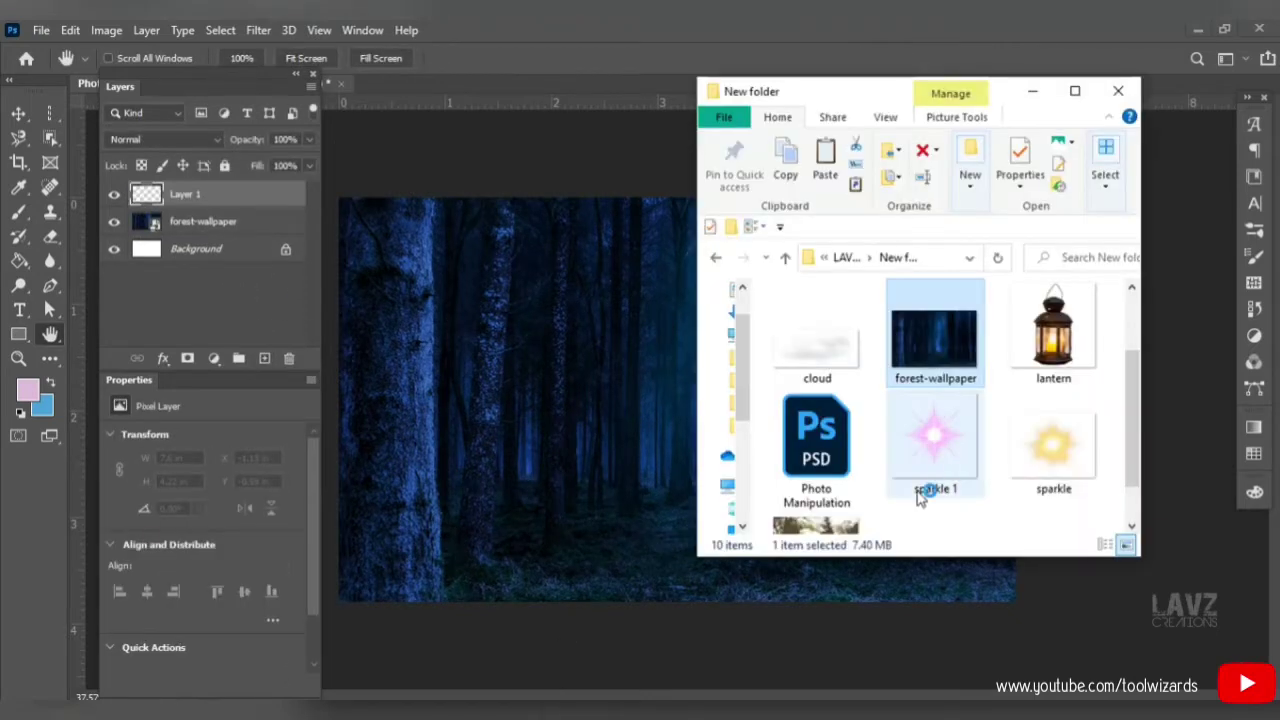
{"action": "scroll", "coordinate": [925, 490], "scroll_direction": "up", "scroll_amount": 1}
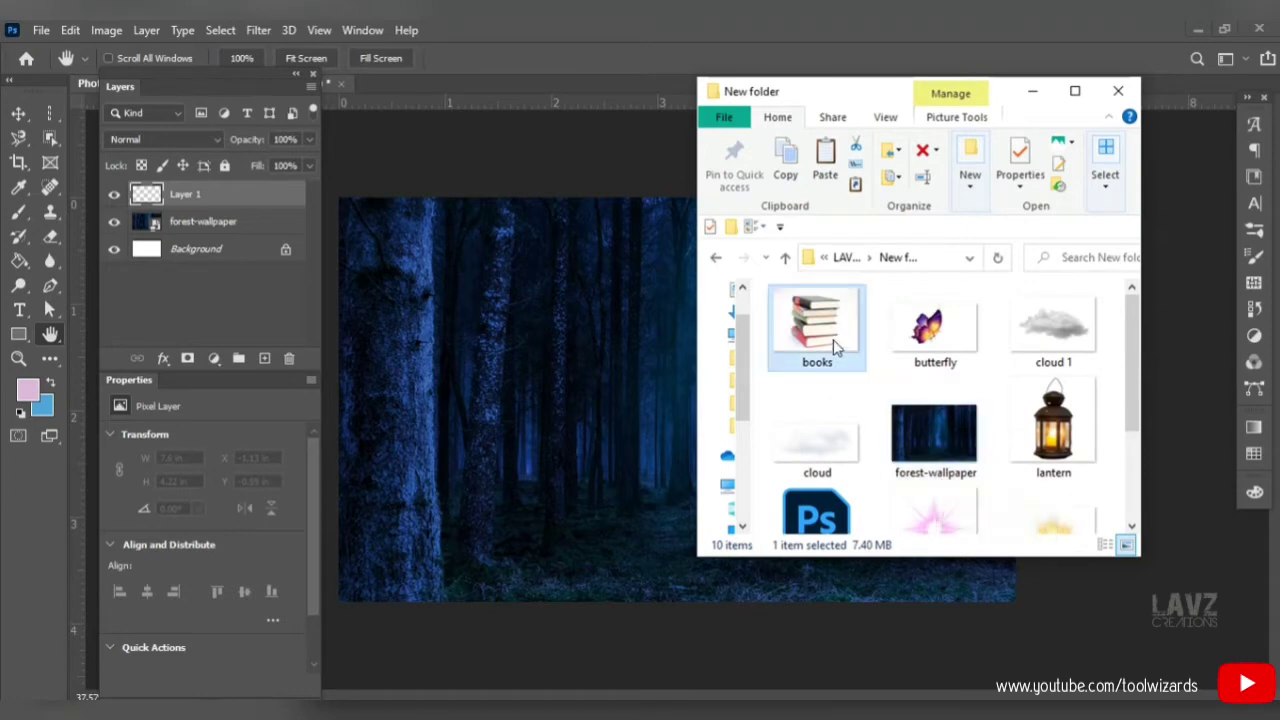
{"action": "left_click_drag", "start_coordinate": [817, 330], "coordinate": [531, 387]}
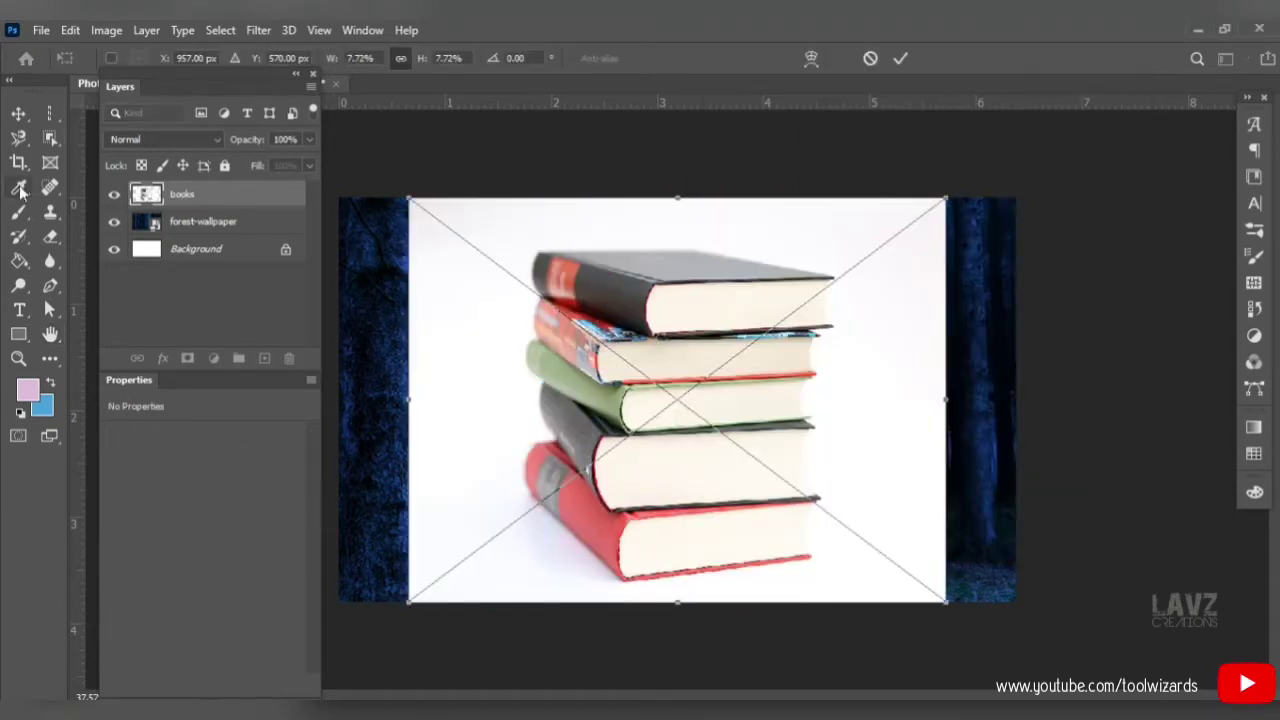
Select the stack of books in the placed image with the Object Selection tool.
{"action": "right_click", "coordinate": [50, 138]}
{"action": "left_click", "coordinate": [128, 137]}
{"action": "right_click", "coordinate": [50, 140]}
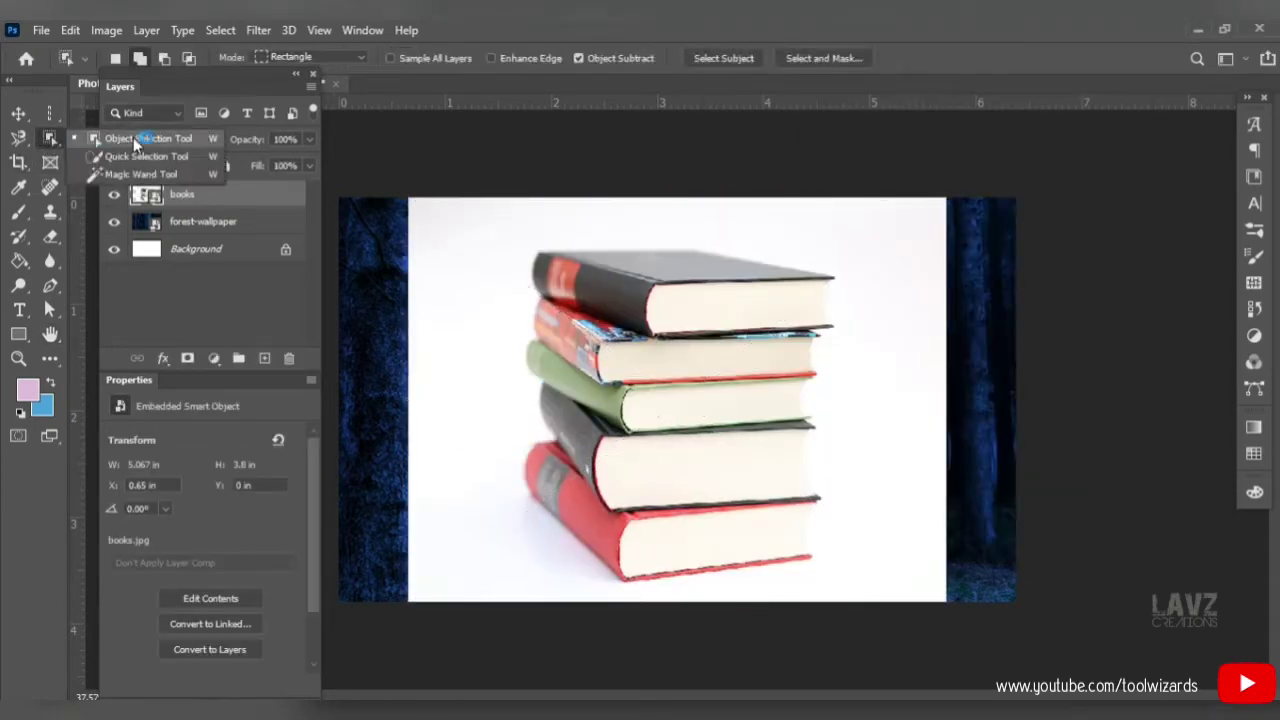
{"action": "left_click", "coordinate": [134, 139]}
{"action": "left_click_drag", "start_coordinate": [466, 226], "coordinate": [846, 582]}
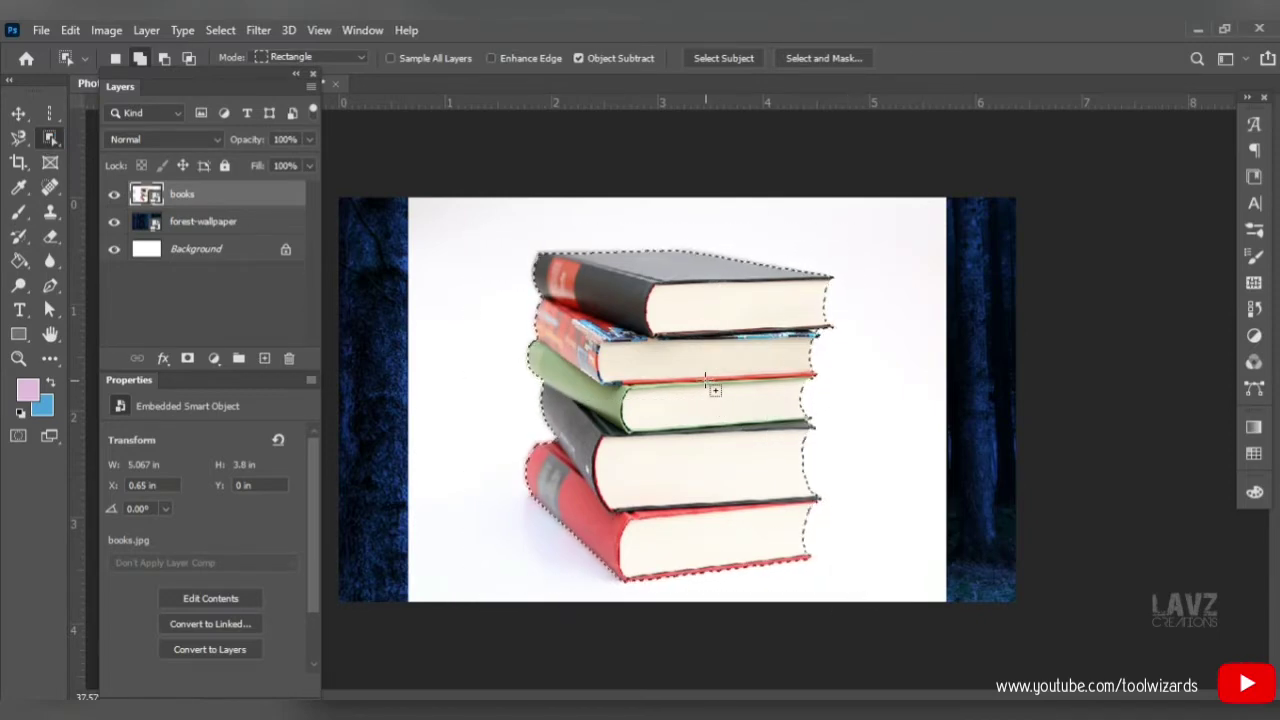
Copy the selected books to their own layer and hide the original books image layer.
{"action": "key", "text": "ctrl+shift+alt+n"}
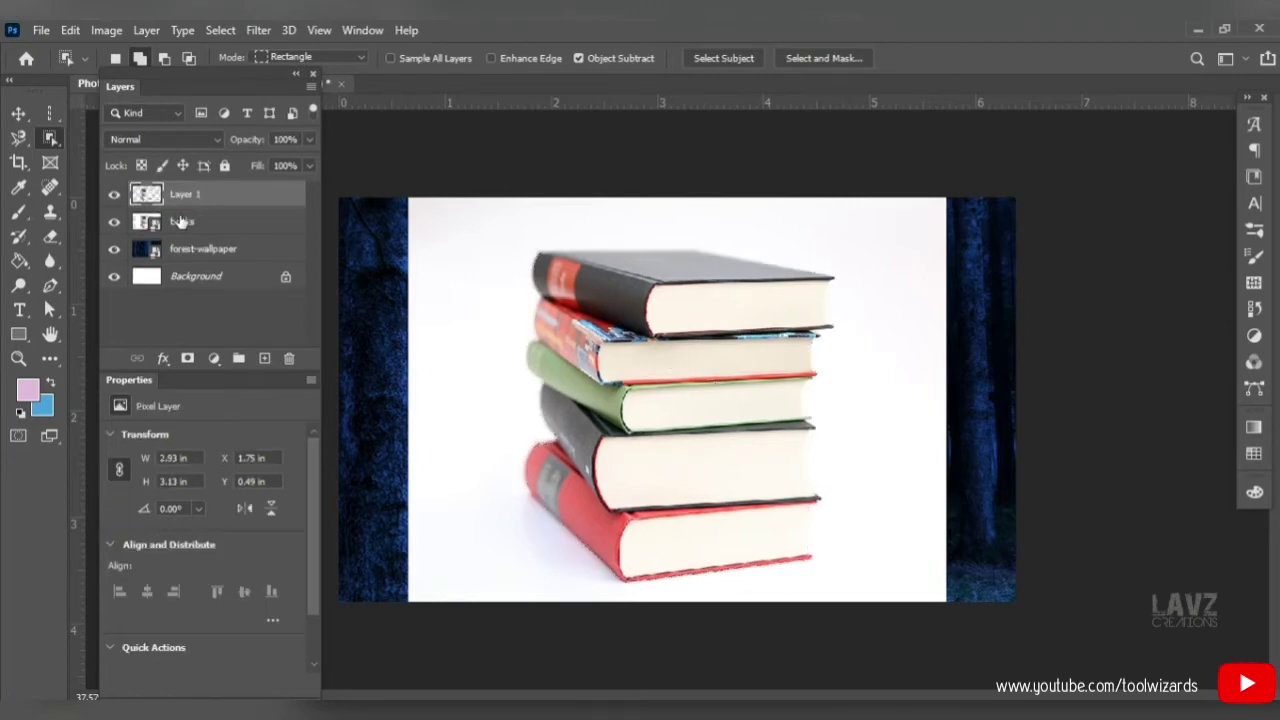
{"action": "left_click", "coordinate": [113, 221]}
Resize the cut-out books to about 2.1 × 1.55 in and position them on the forest floor near the lower centre.
{"action": "left_click", "coordinate": [16, 116]}
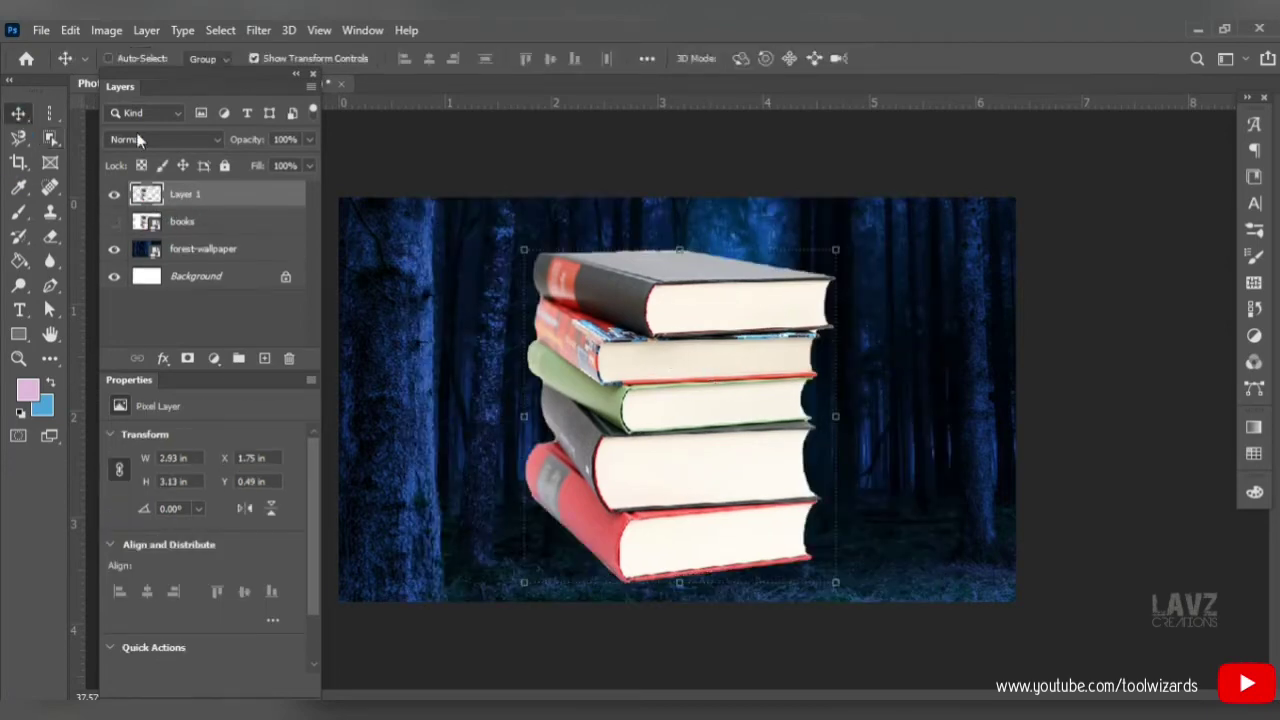
{"action": "left_click_drag", "start_coordinate": [836, 243], "coordinate": [685, 410]}
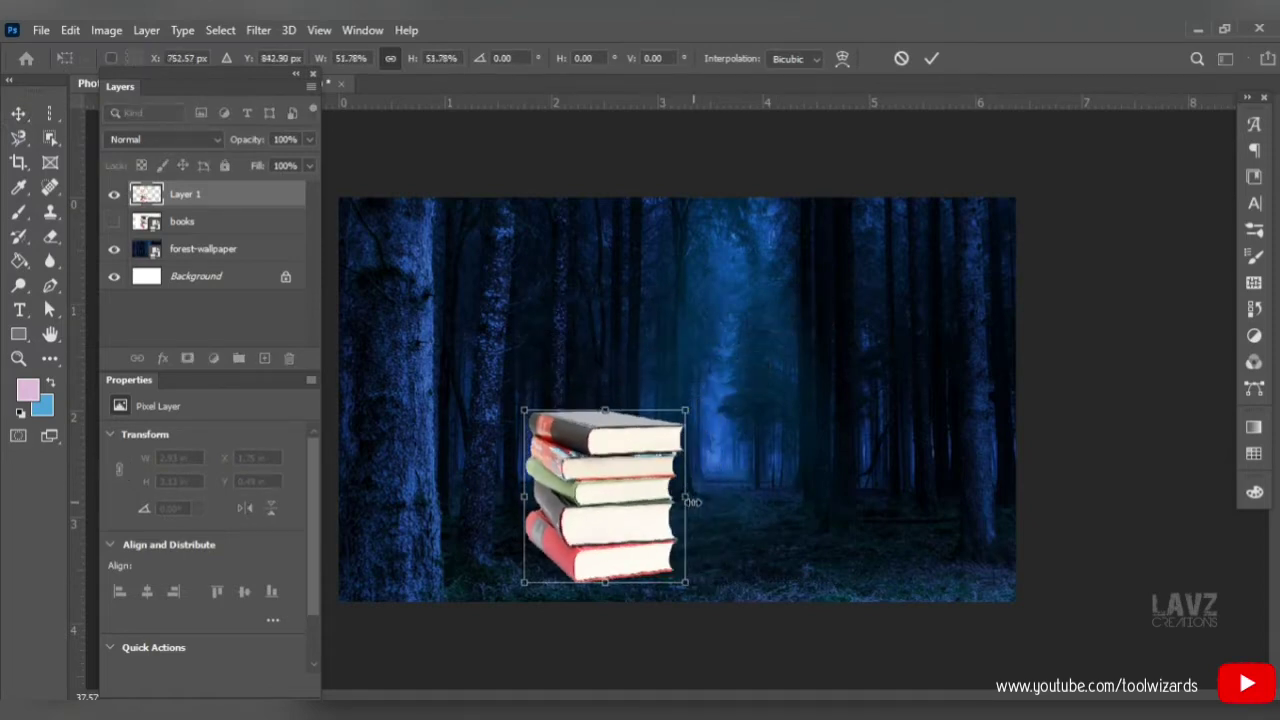
{"action": "left_click_drag", "start_coordinate": [692, 502], "coordinate": [750, 495]}
{"action": "left_click_drag", "start_coordinate": [666, 440], "coordinate": [683, 472]}
{"action": "left_click_drag", "start_coordinate": [656, 408], "coordinate": [656, 415]}
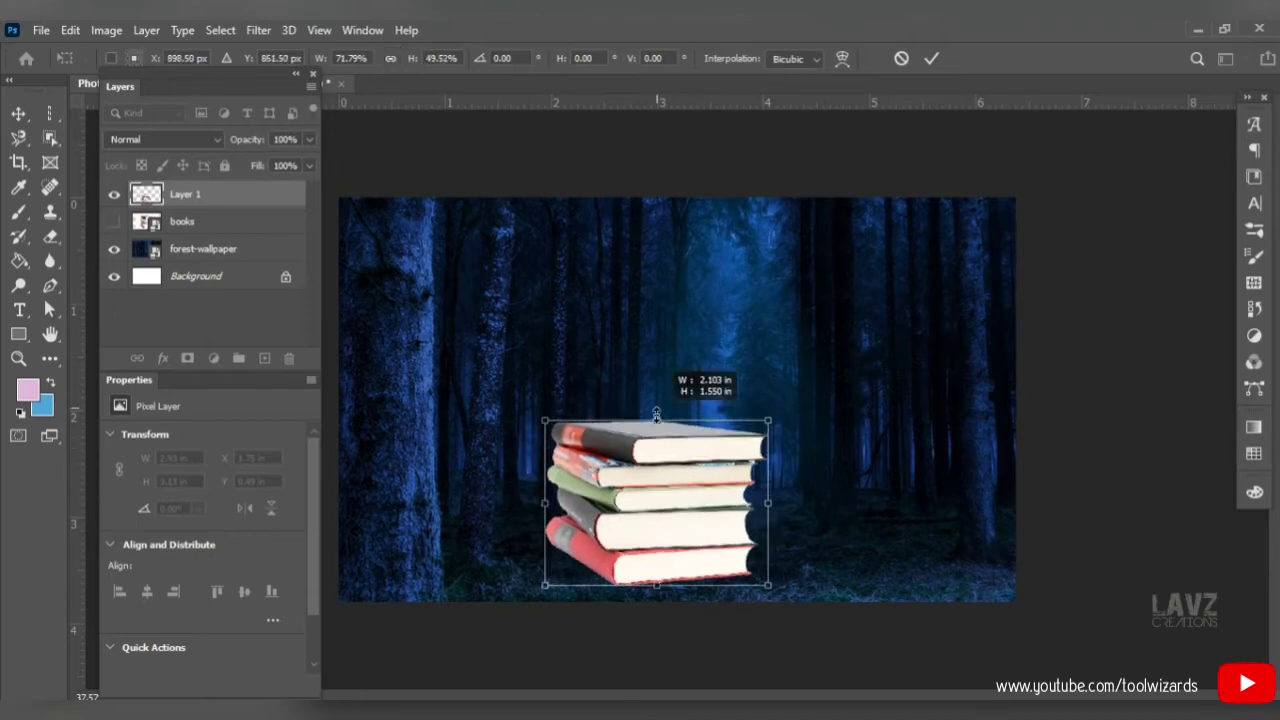
{"action": "left_click_drag", "start_coordinate": [678, 463], "coordinate": [670, 462]}
{"action": "key", "text": "Return"}
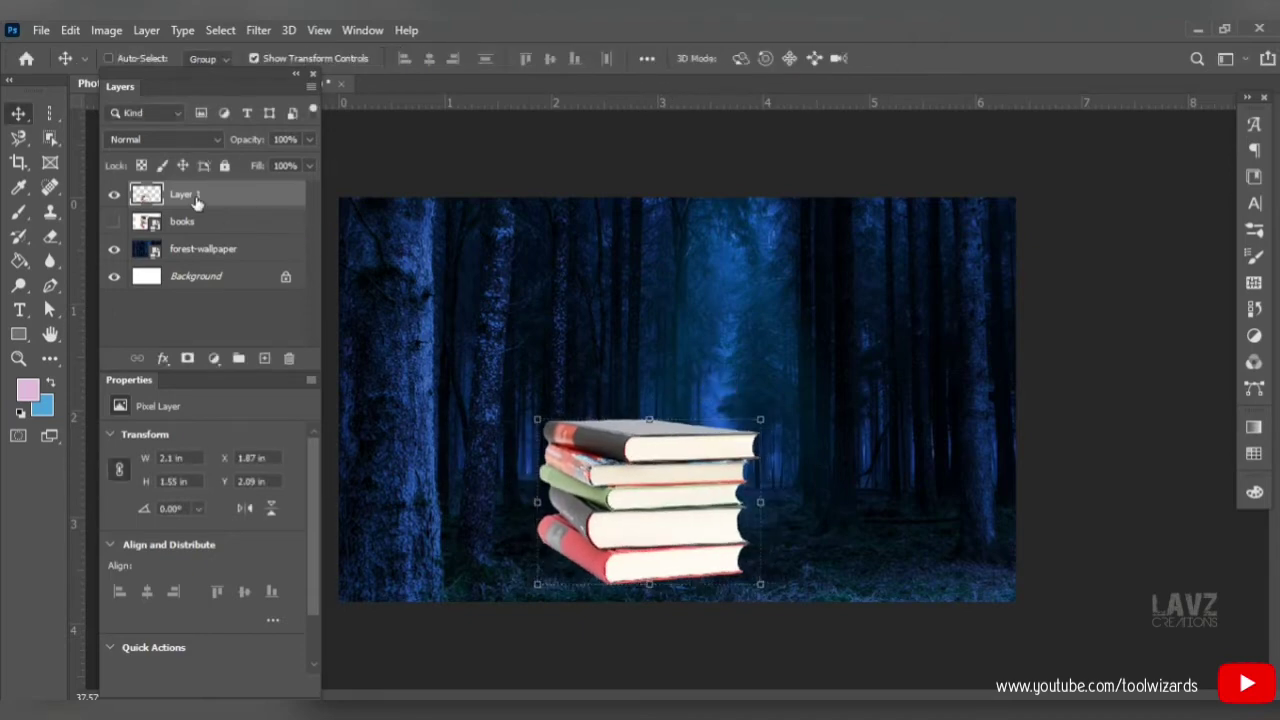
Rename the cut-out layer "books" and delete the hidden original books layer.
{"action": "double_click", "coordinate": [197, 201]}
{"action": "type", "text": "books"}
{"action": "key", "text": "Return"}
{"action": "left_click", "coordinate": [234, 213]}
{"action": "left_click", "coordinate": [289, 358]}
{"action": "left_click", "coordinate": [221, 203]}
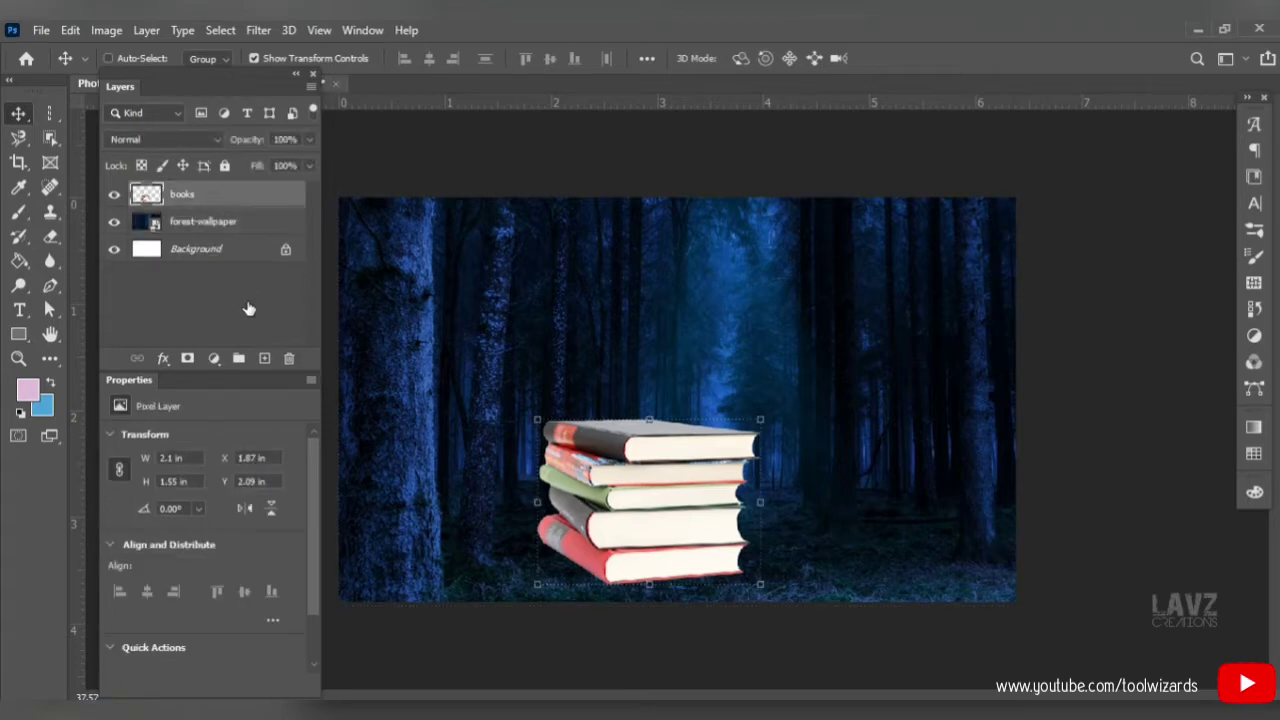
Add a new layer above the books and place the wallpaper image of the reading woman from the File Explorer folder.
{"action": "left_click", "coordinate": [264, 358]}
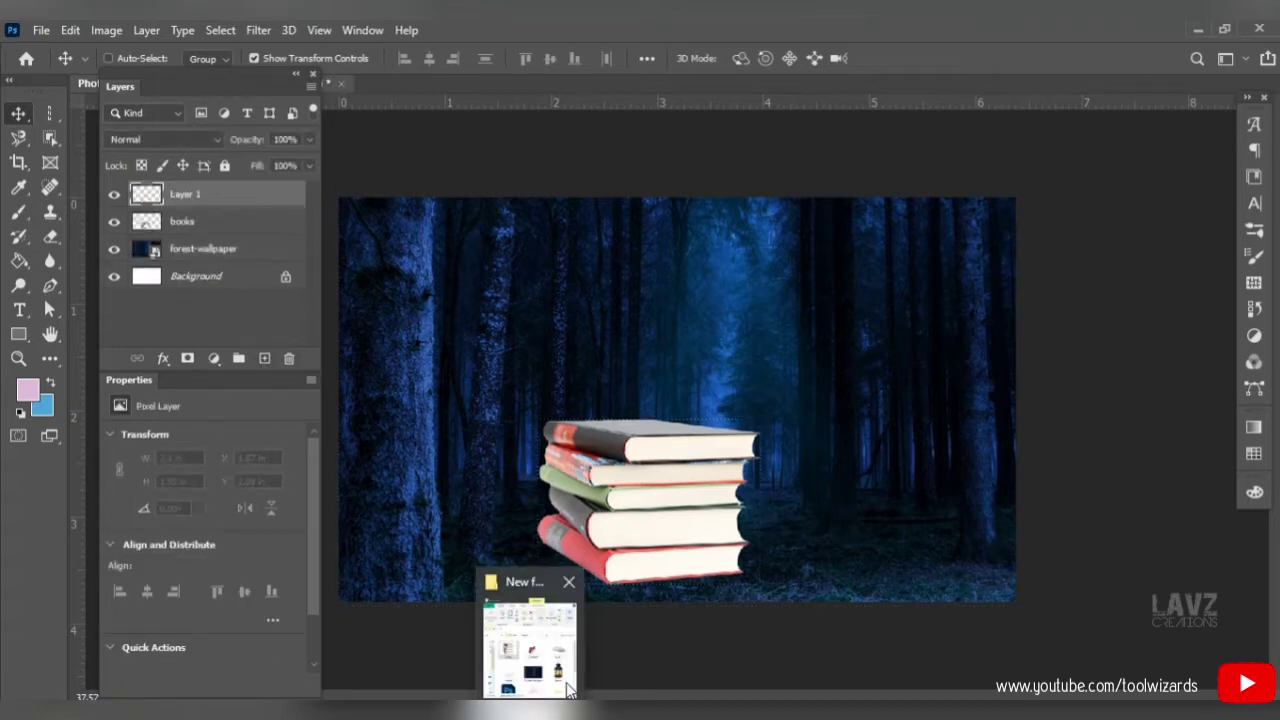
{"action": "left_click", "coordinate": [565, 690]}
{"action": "scroll", "coordinate": [971, 354], "scroll_direction": "down", "scroll_amount": 2}
{"action": "left_click_drag", "start_coordinate": [816, 488], "coordinate": [505, 330]}
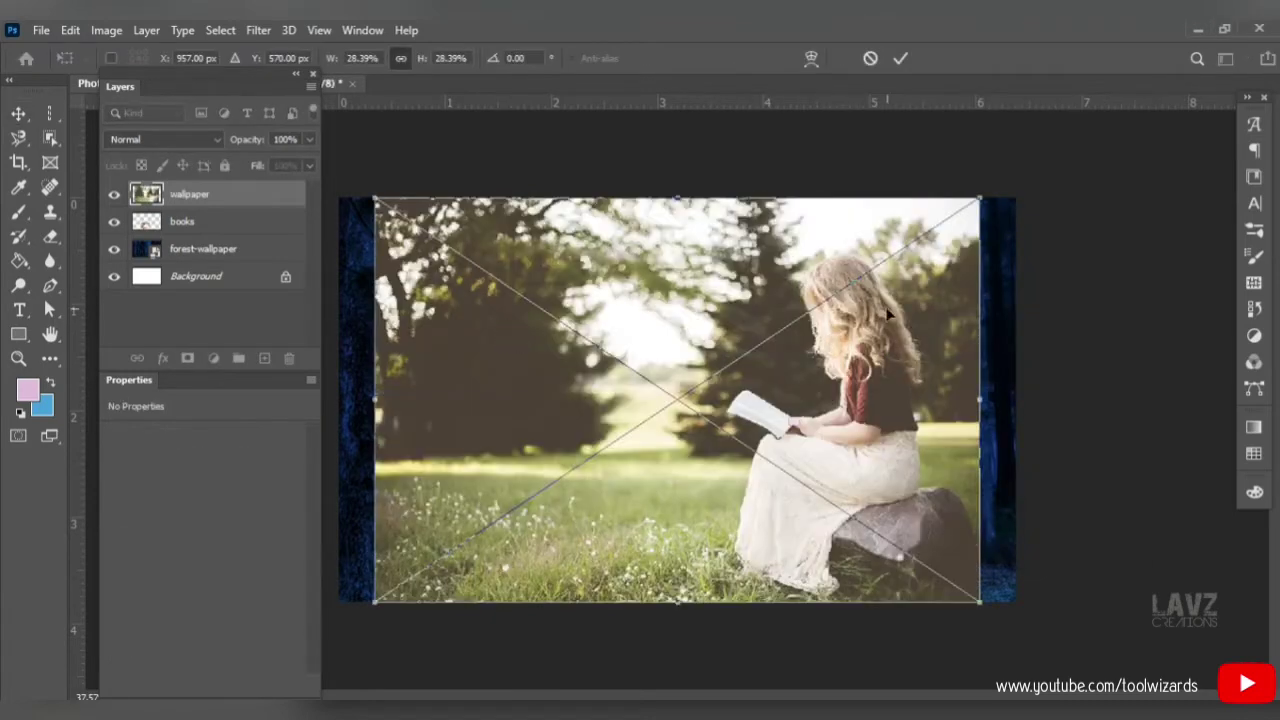
Select the seated woman and her book in the wallpaper image with the Object Selection tool.
{"action": "scroll", "coordinate": [856, 276], "scroll_direction": "down", "scroll_amount": 1}
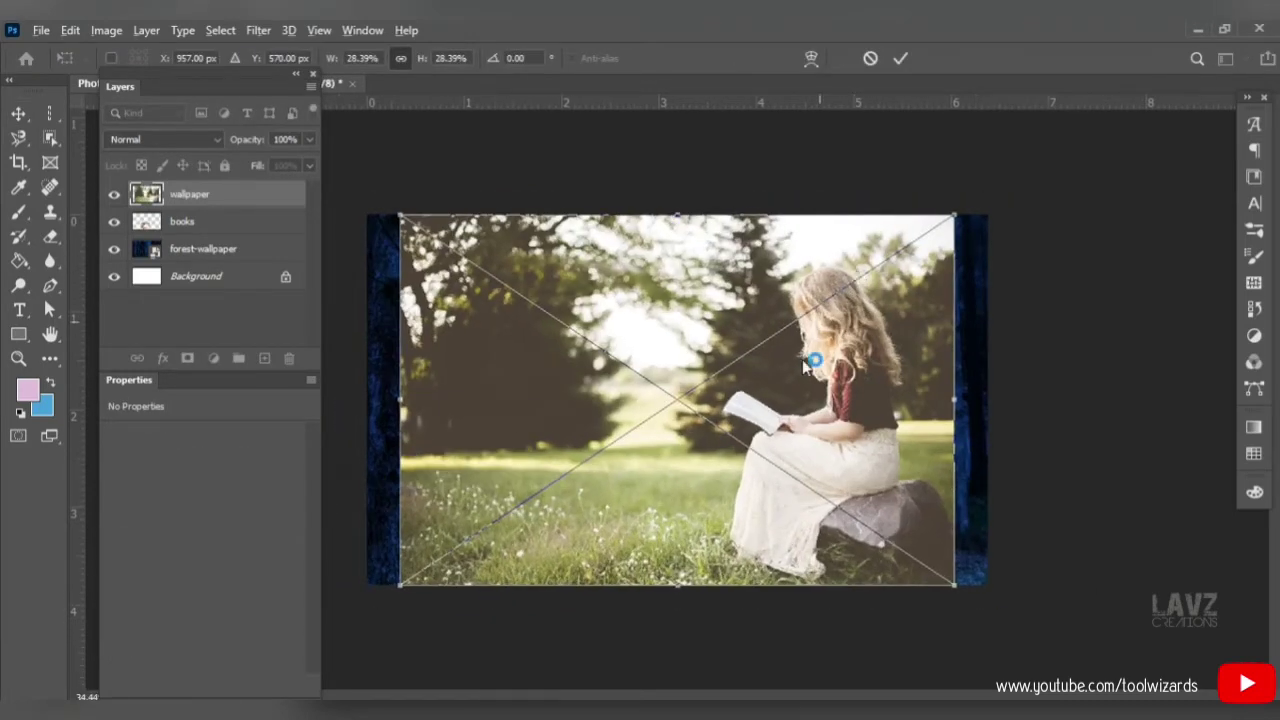
{"action": "left_click", "coordinate": [50, 137]}
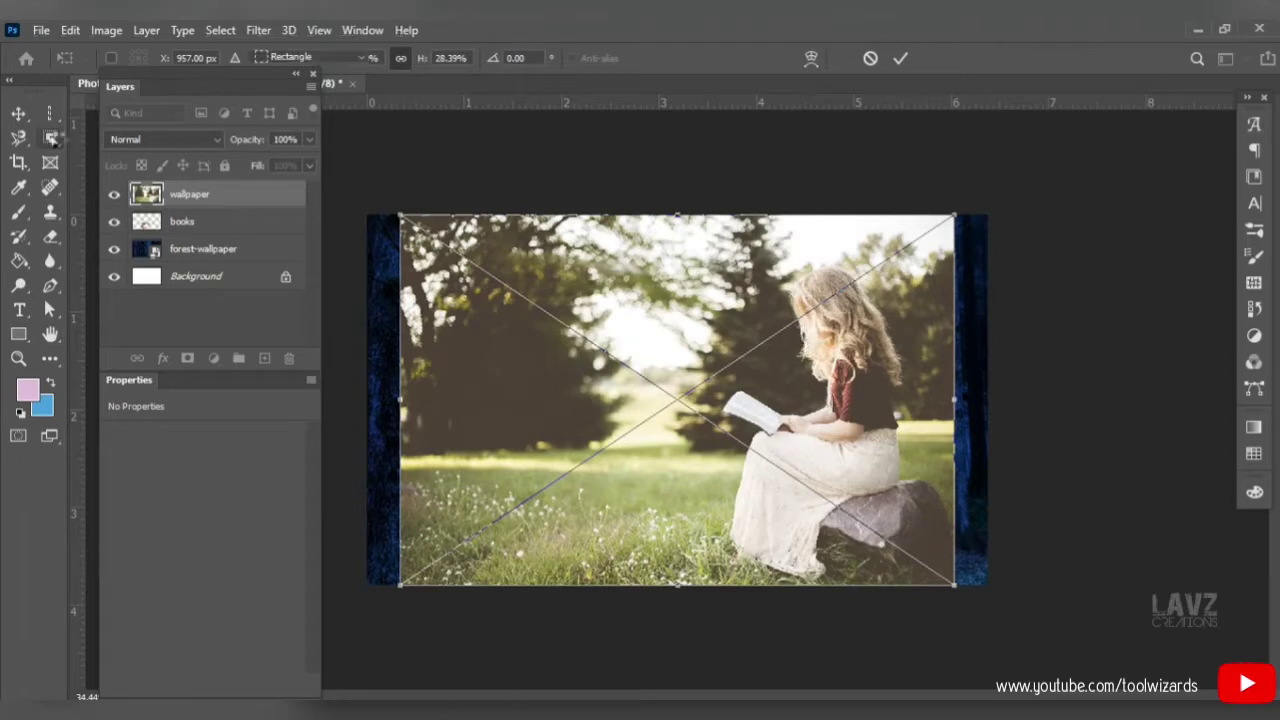
{"action": "left_click", "coordinate": [130, 137]}
{"action": "left_click_drag", "start_coordinate": [702, 255], "coordinate": [893, 577]}
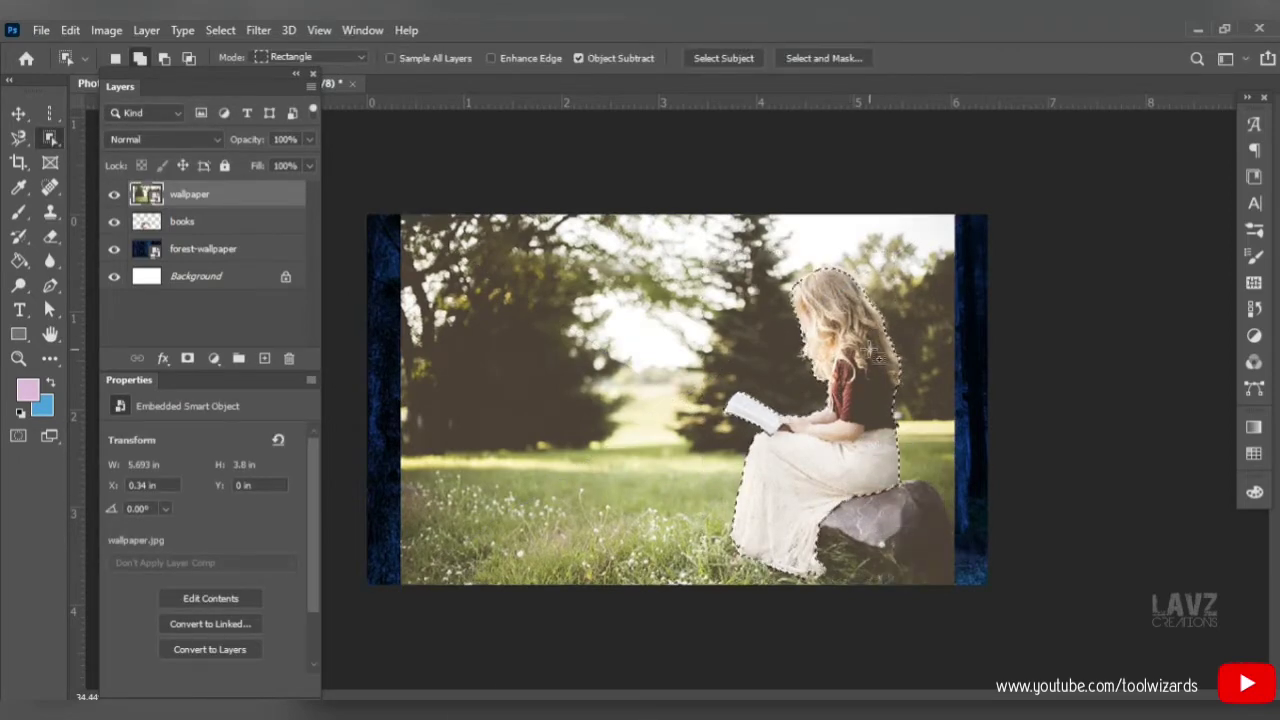
Open the woman's selection in Select and Mask and change the mask overlay colour to pink.
{"action": "left_click", "coordinate": [821, 56]}
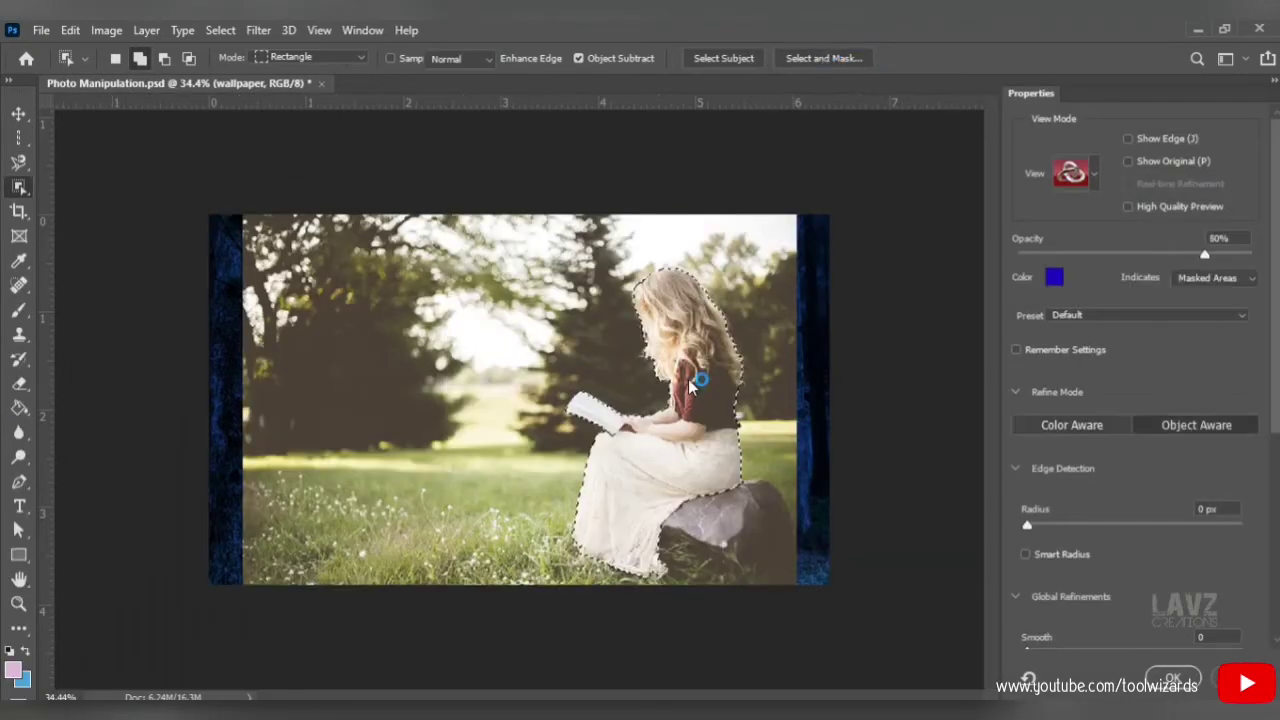
{"action": "left_click", "coordinate": [1054, 277]}
{"action": "left_click", "coordinate": [188, 346]}
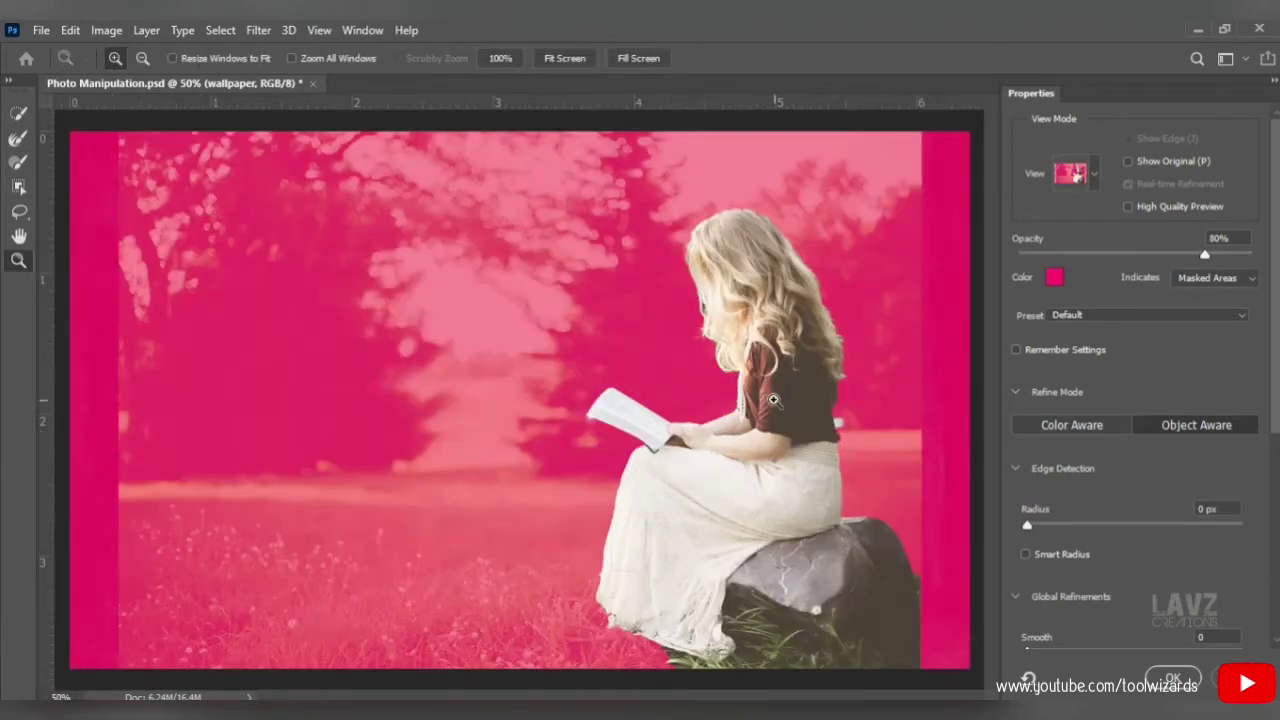
Subtract the leftover background behind the woman's back from the selection with a 10 px Brush.
{"action": "left_click", "coordinate": [890, 421]}
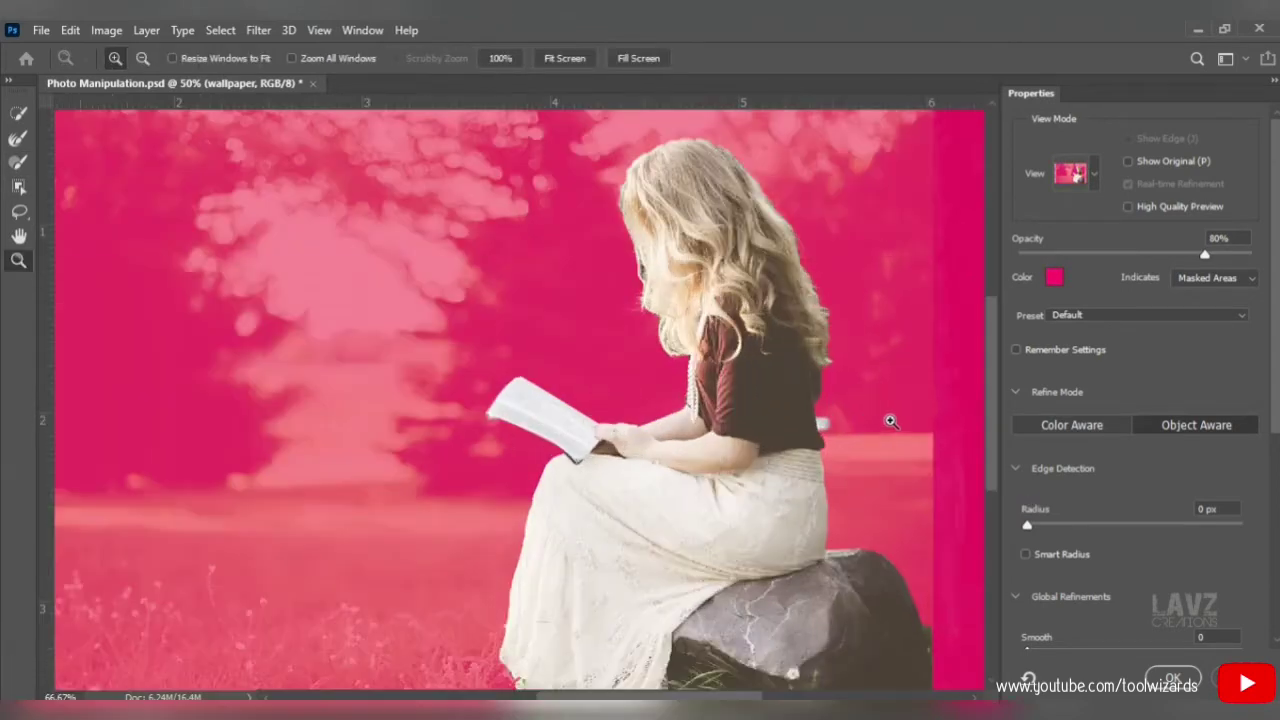
{"action": "left_click", "coordinate": [890, 421]}
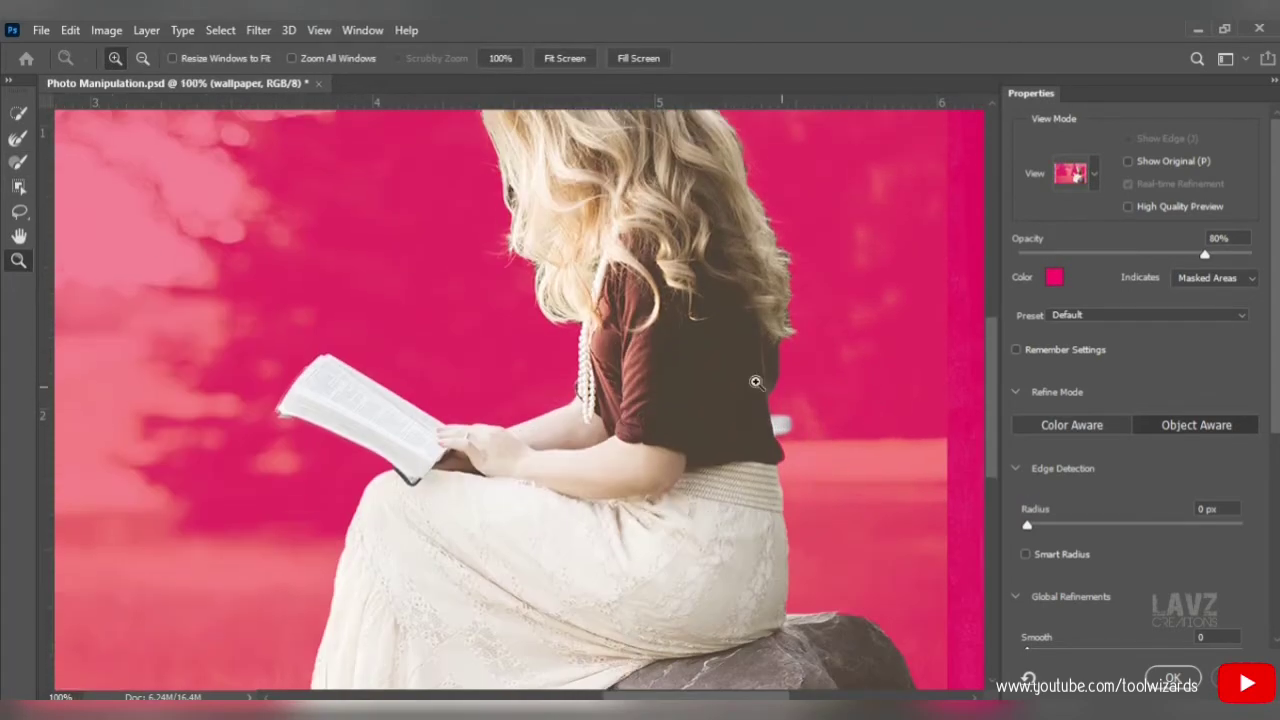
{"action": "left_click", "coordinate": [18, 161]}
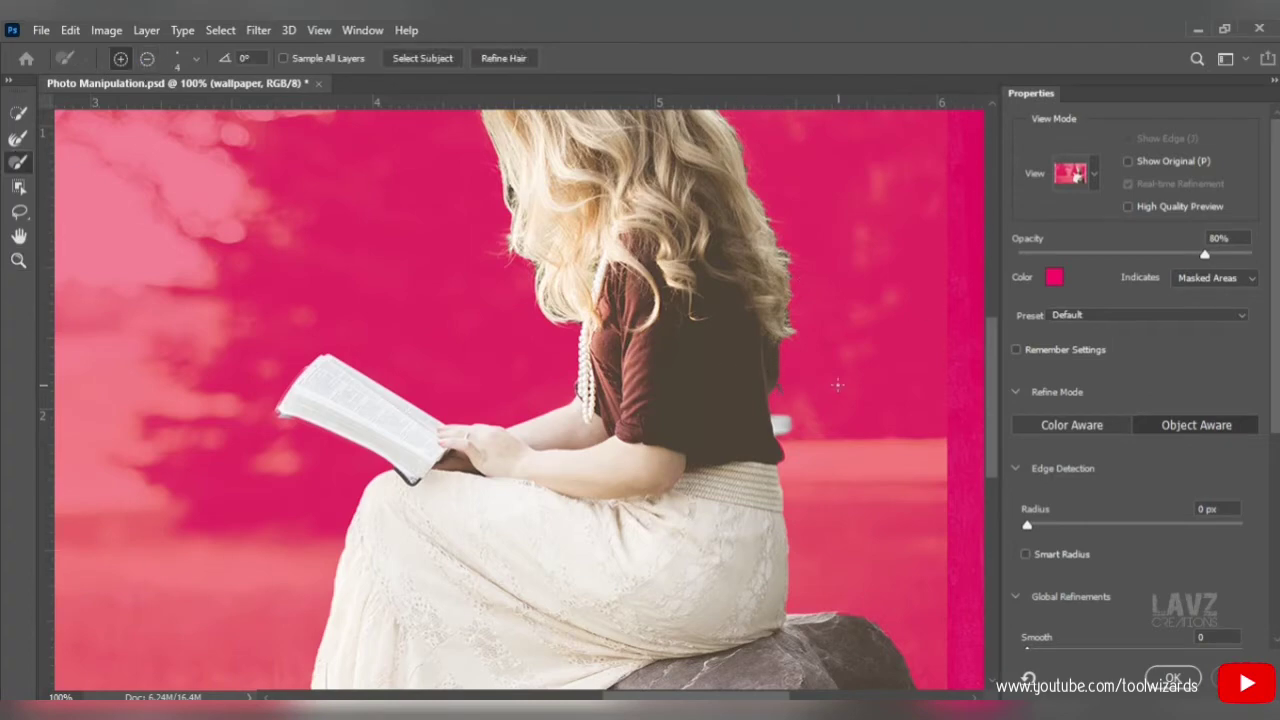
{"action": "left_click", "coordinate": [196, 58]}
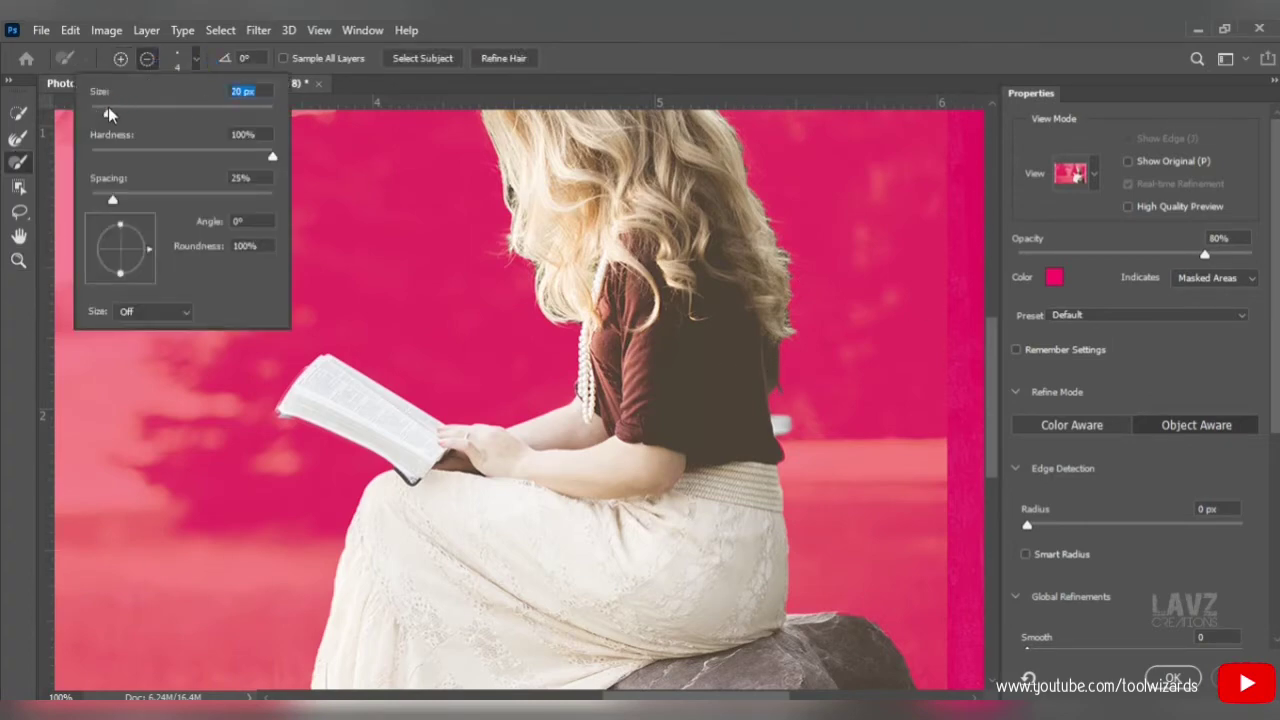
{"action": "left_click_drag", "start_coordinate": [109, 115], "coordinate": [99, 114]}
{"action": "left_click_drag", "start_coordinate": [776, 345], "coordinate": [769, 350]}
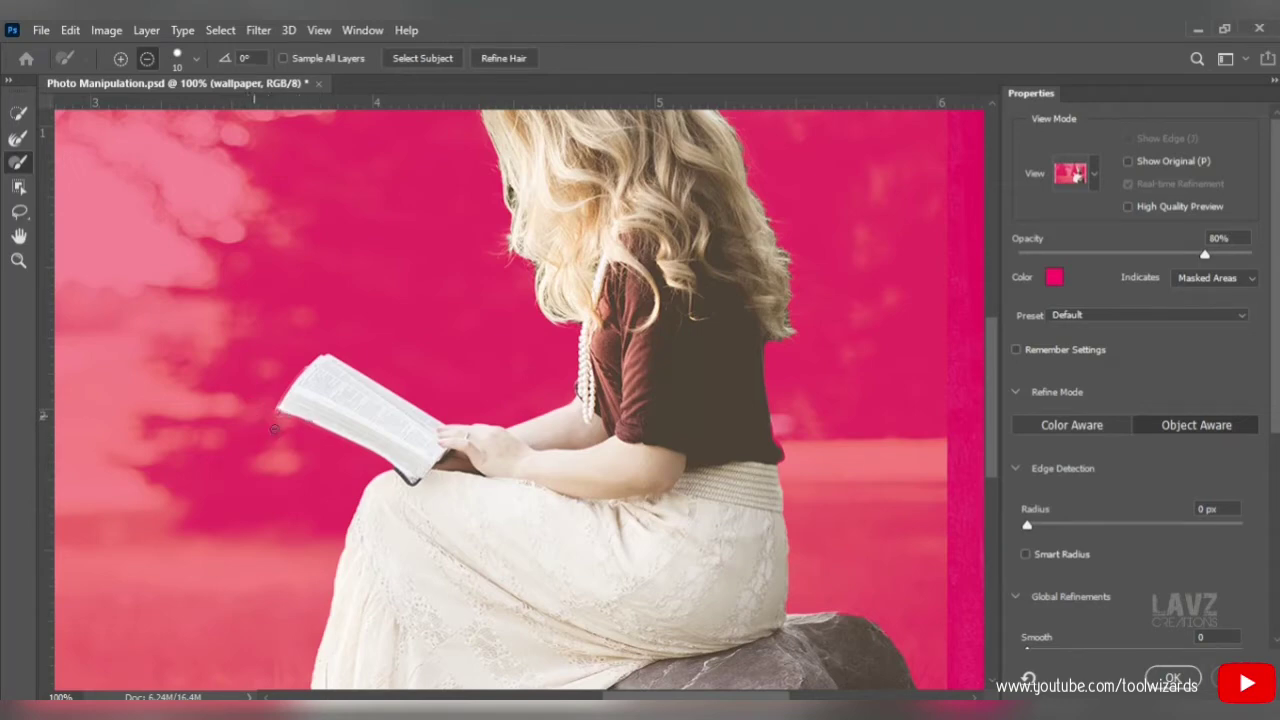
{"action": "key", "text": "ctrl+z"}
Refine the hair edge along the woman's lower back using the Refine Edge Brush at 10 px.
{"action": "left_click", "coordinate": [21, 140]}
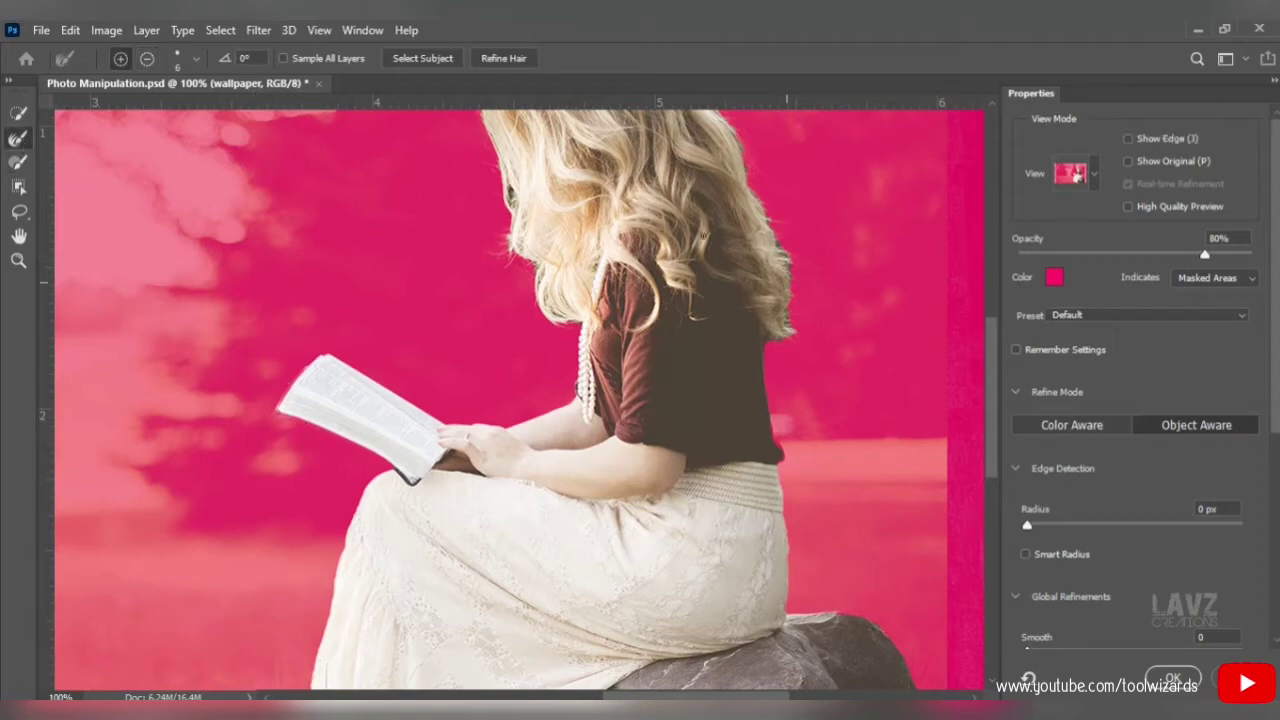
{"action": "right_click", "coordinate": [809, 236]}
{"action": "scroll", "coordinate": [809, 236], "scroll_direction": "up", "scroll_amount": 3}
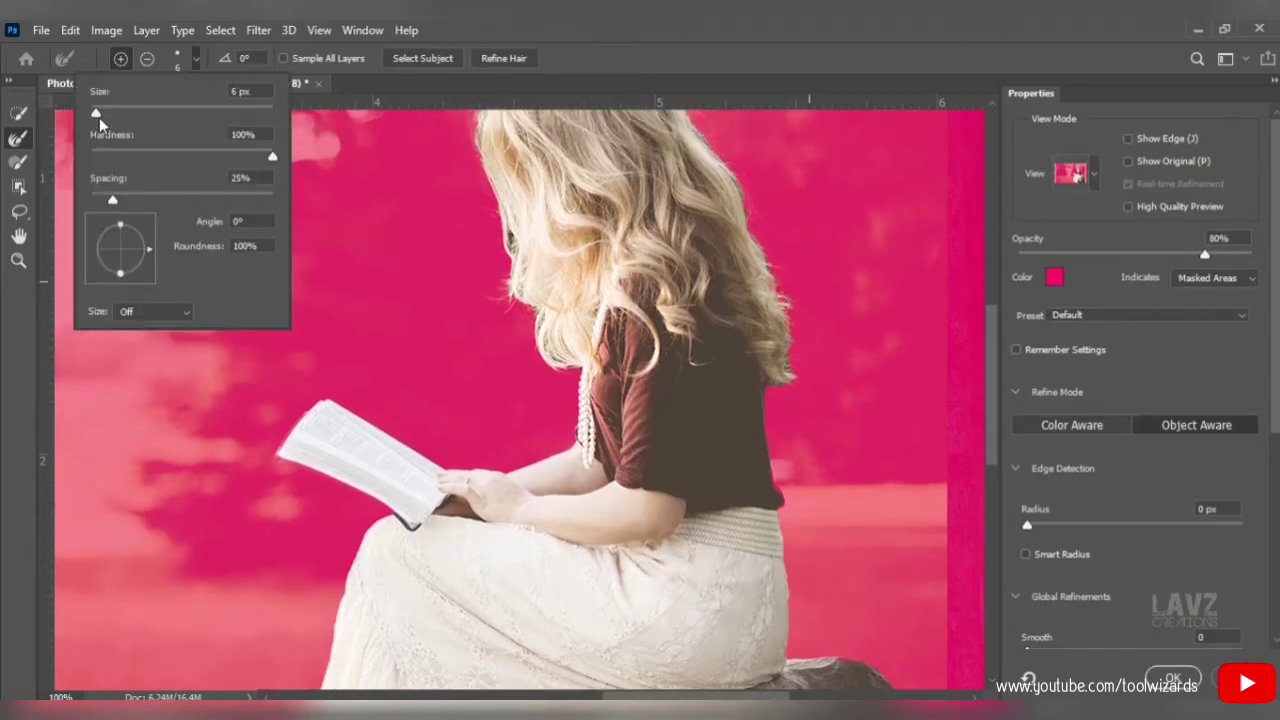
{"action": "left_click_drag", "start_coordinate": [97, 114], "coordinate": [100, 114]}
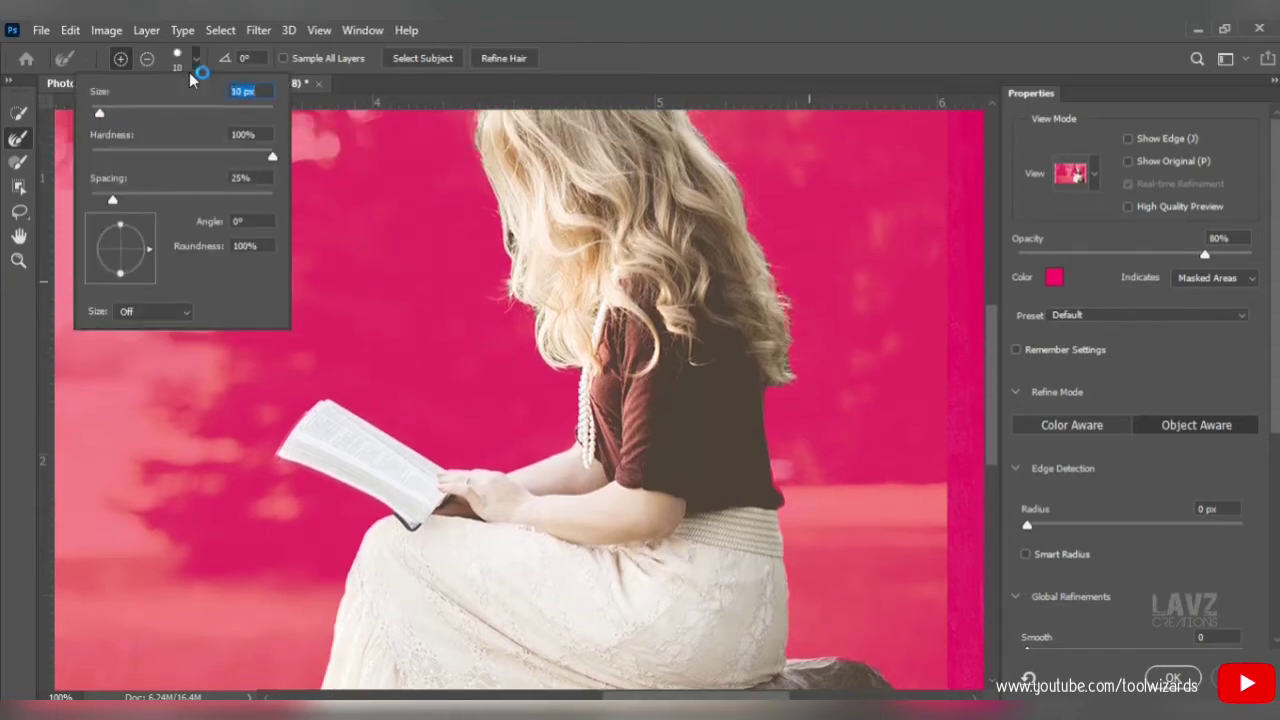
{"action": "key", "text": "Return"}
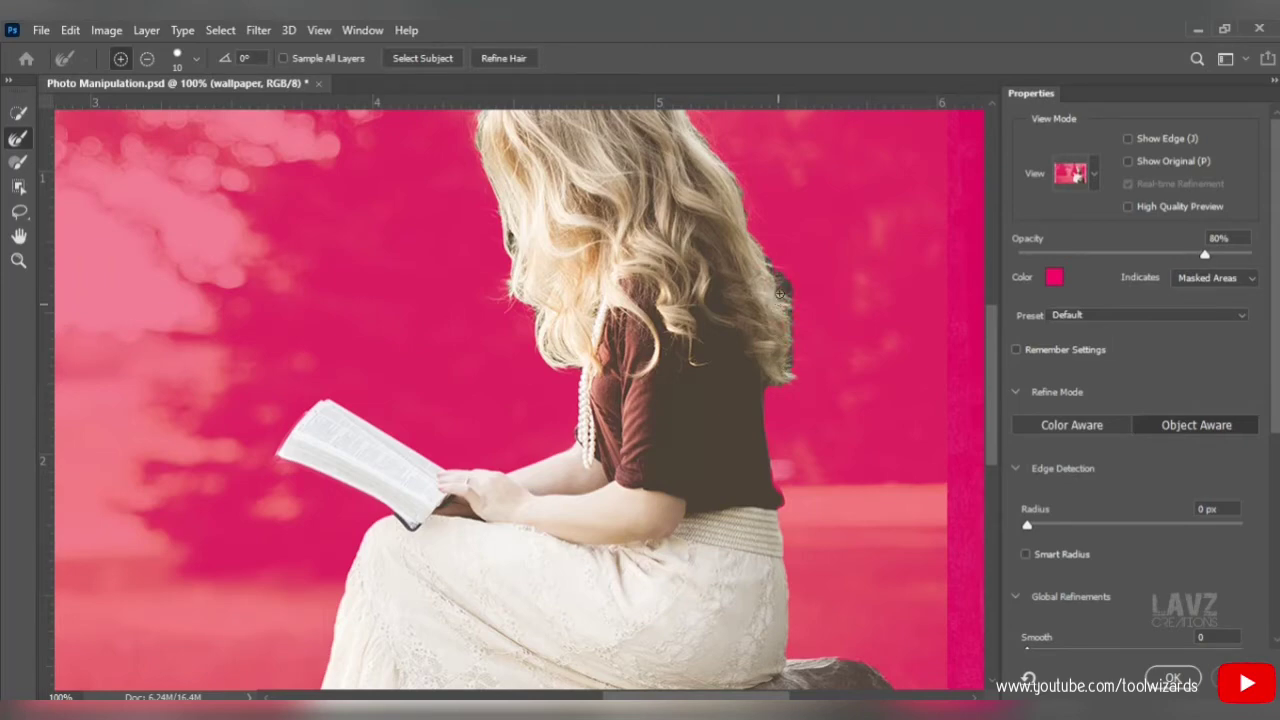
{"action": "left_click_drag", "start_coordinate": [778, 280], "coordinate": [785, 312]}
Refine the upper hair edge from the back of the woman's head down toward her shoulder.
{"action": "scroll", "coordinate": [785, 305], "scroll_direction": "down", "scroll_amount": 3}
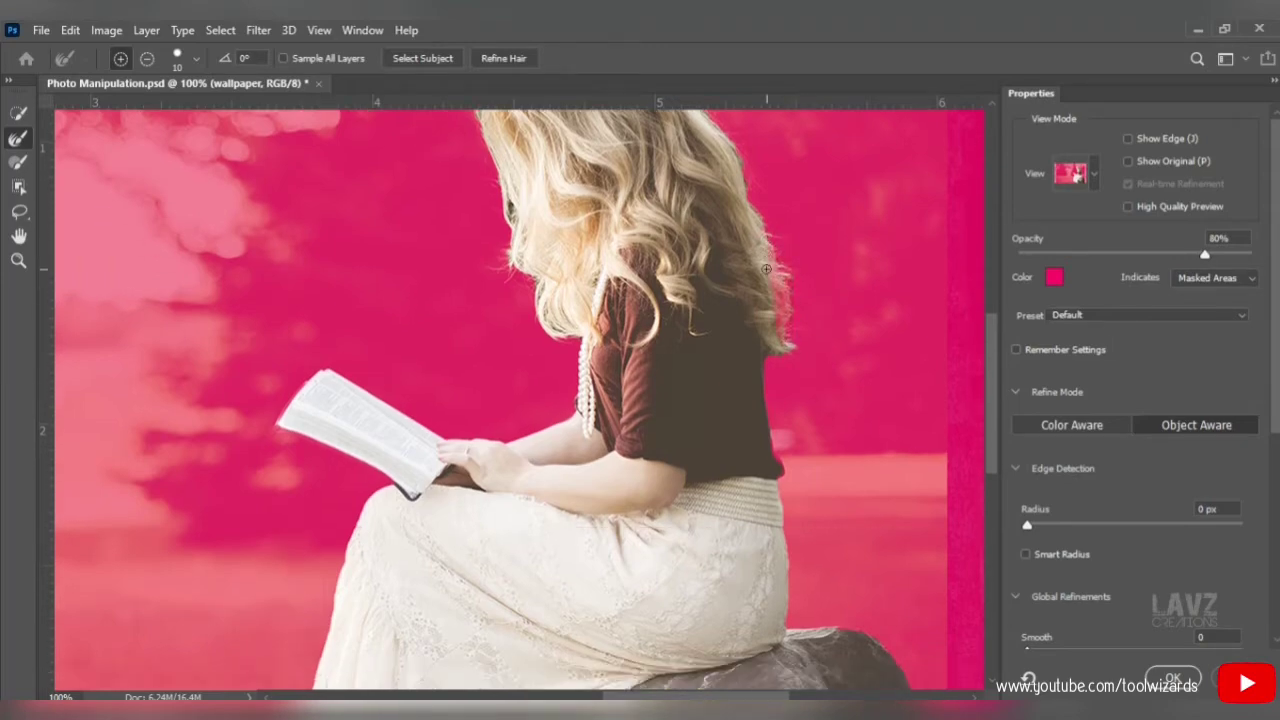
{"action": "scroll", "coordinate": [780, 295], "scroll_direction": "up", "scroll_amount": 4}
{"action": "scroll", "coordinate": [766, 269], "scroll_direction": "down", "scroll_amount": 2}
{"action": "left_click_drag", "start_coordinate": [995, 335], "coordinate": [993, 309]}
{"action": "left_click_drag", "start_coordinate": [692, 232], "coordinate": [737, 284]}
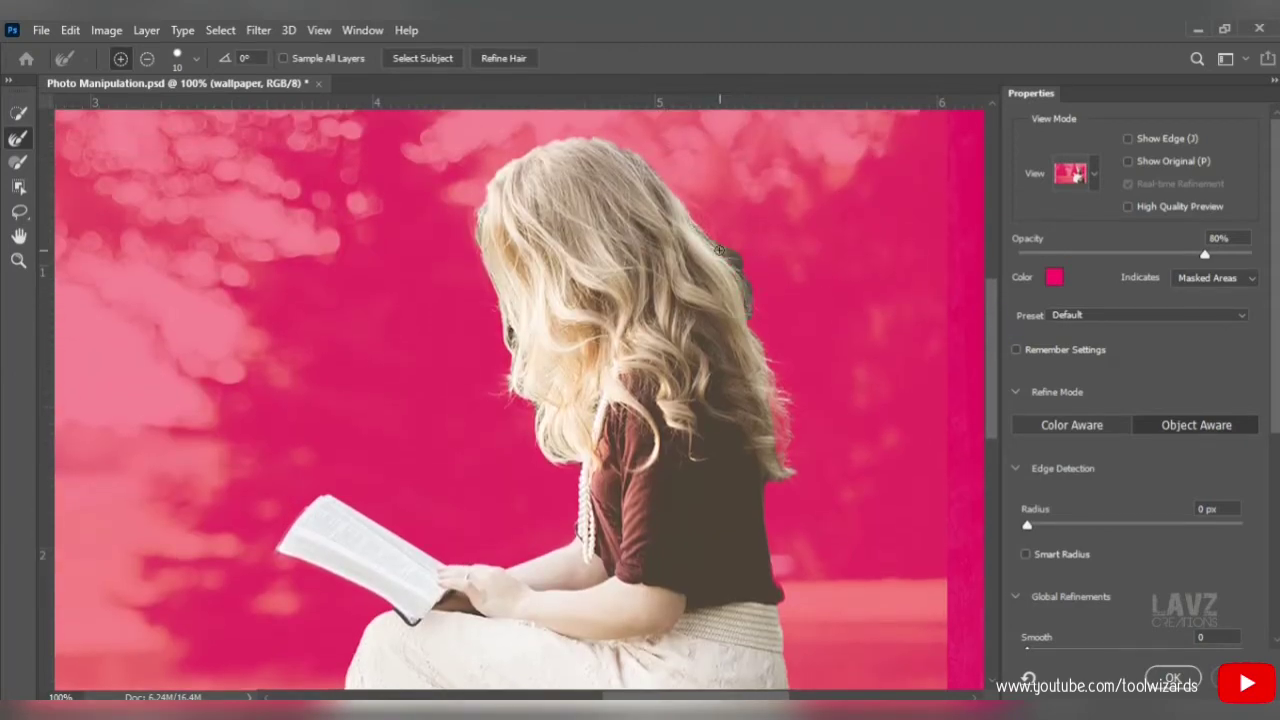
{"action": "left_click_drag", "start_coordinate": [719, 257], "coordinate": [769, 288]}
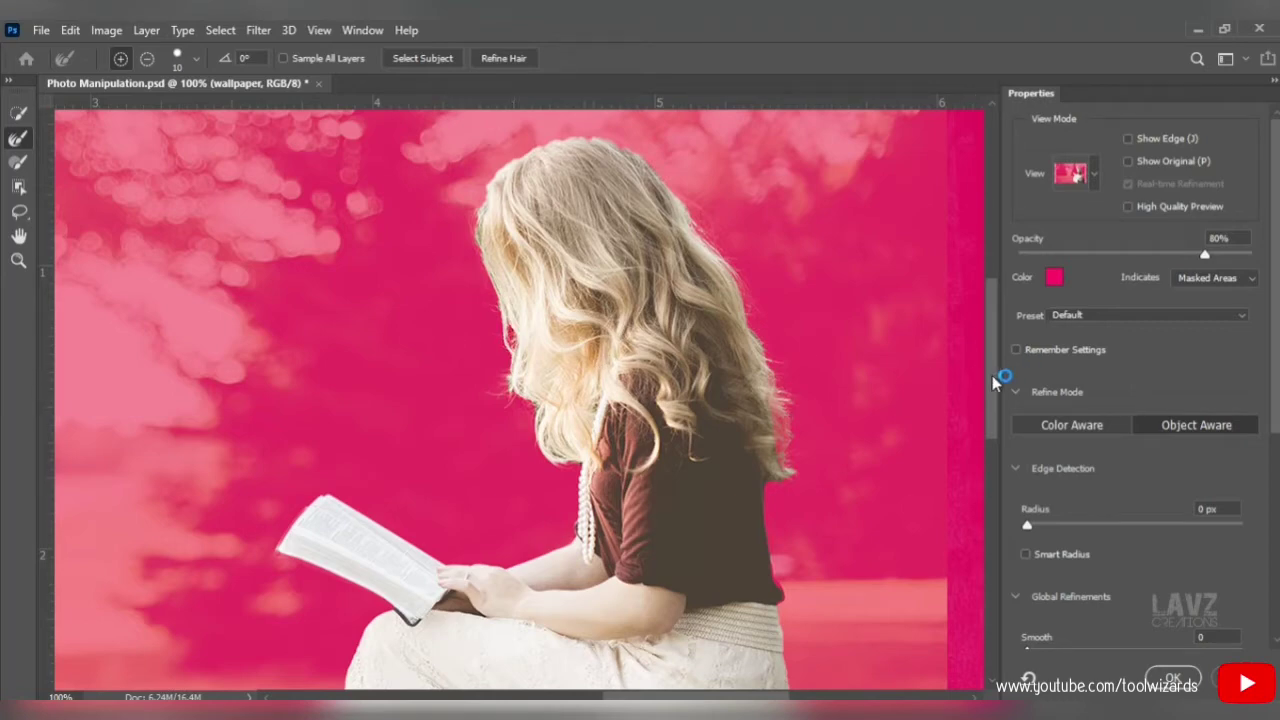
Subtract the rock directly beneath the woman's skirt from the selection along the skirt's underside, using the 10 px Brush.
{"action": "left_click_drag", "start_coordinate": [994, 378], "coordinate": [990, 494]}
{"action": "left_click", "coordinate": [24, 165]}
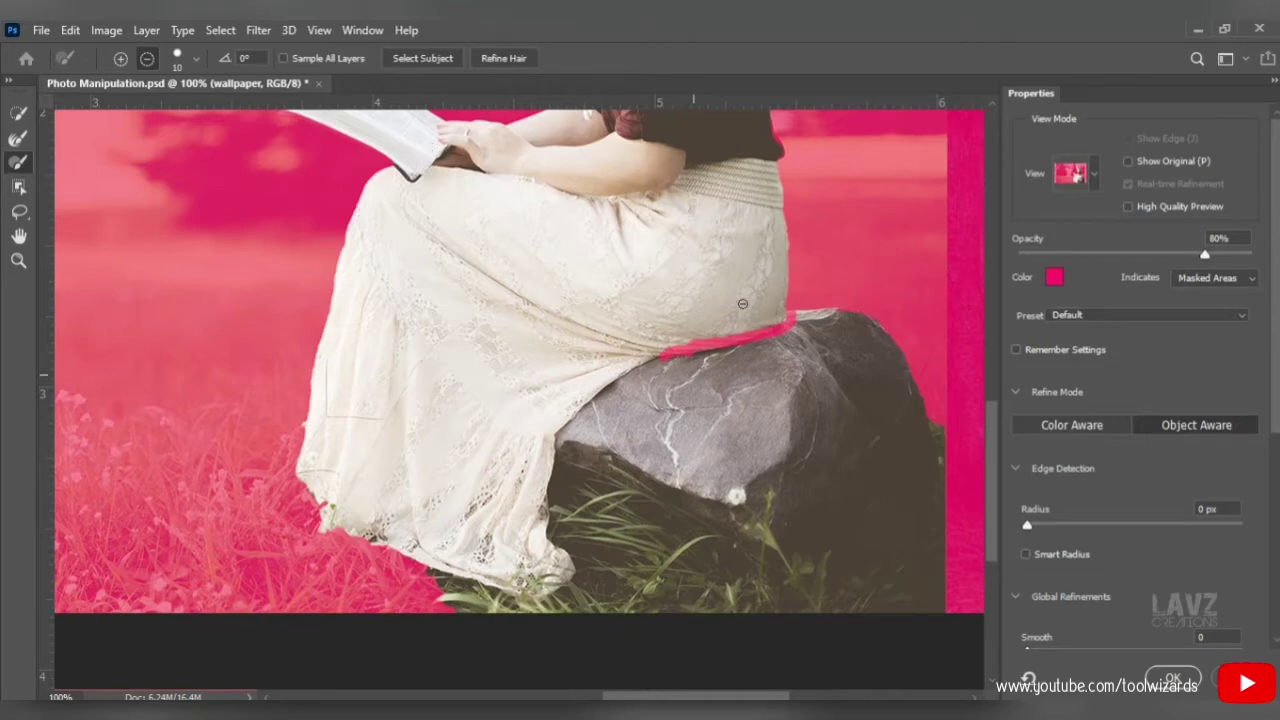
{"action": "key", "text": "ctrl+z"}
{"action": "scroll", "coordinate": [751, 337], "scroll_direction": "left", "scroll_amount": 1}
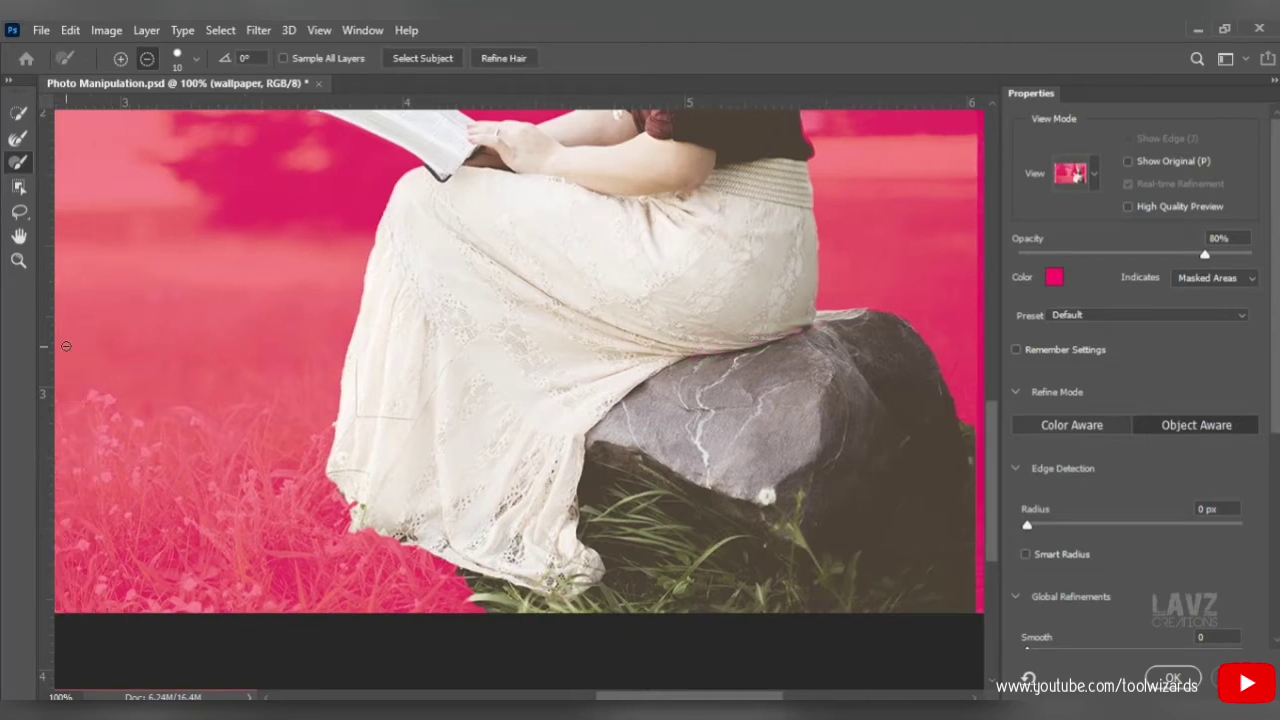
{"action": "left_click", "coordinate": [18, 260]}
{"action": "left_click", "coordinate": [722, 338]}
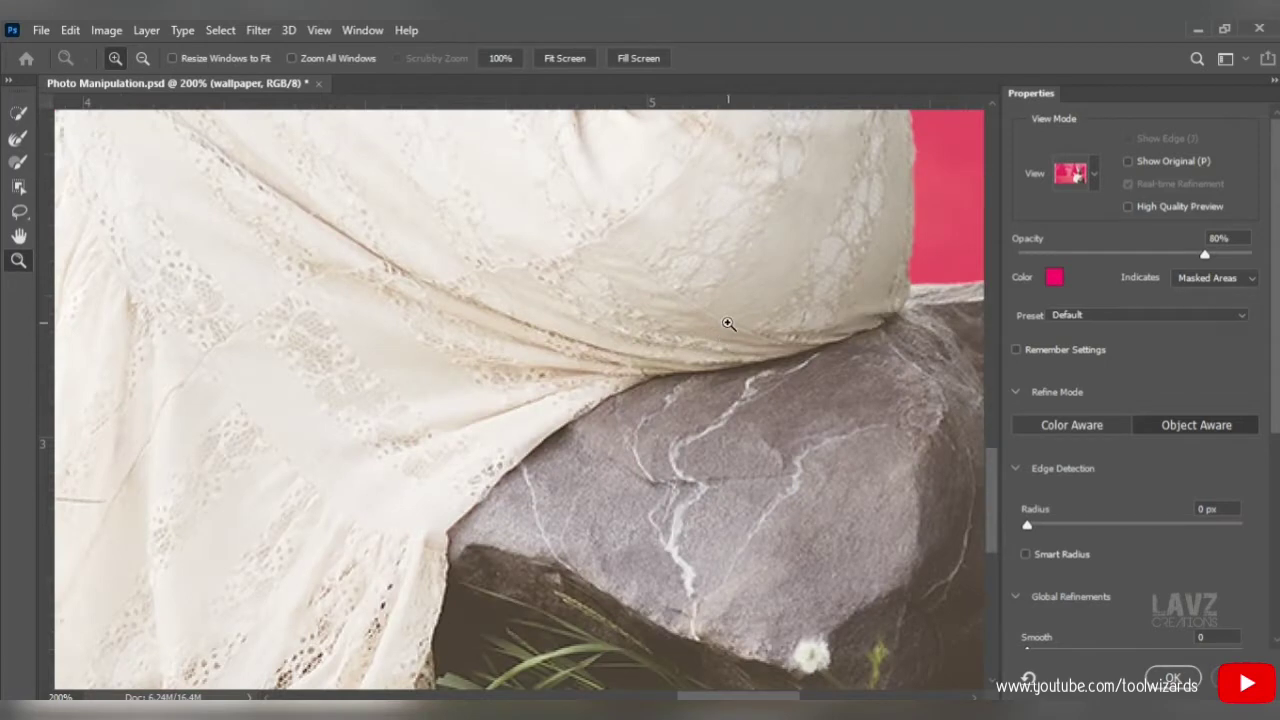
{"action": "scroll", "coordinate": [728, 324], "scroll_direction": "down", "scroll_amount": 1}
{"action": "scroll", "coordinate": [728, 324], "scroll_direction": "left", "scroll_amount": 1}
{"action": "scroll", "coordinate": [728, 324], "scroll_direction": "right", "scroll_amount": 4}
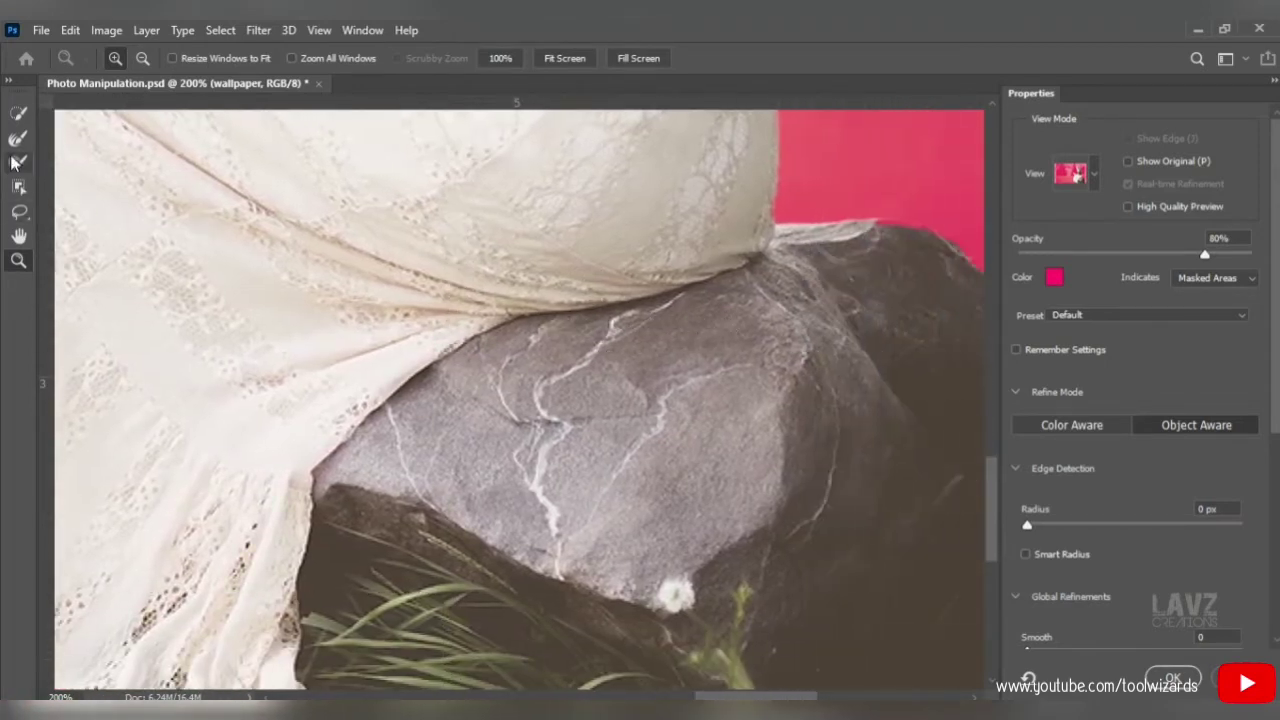
{"action": "left_click", "coordinate": [17, 163]}
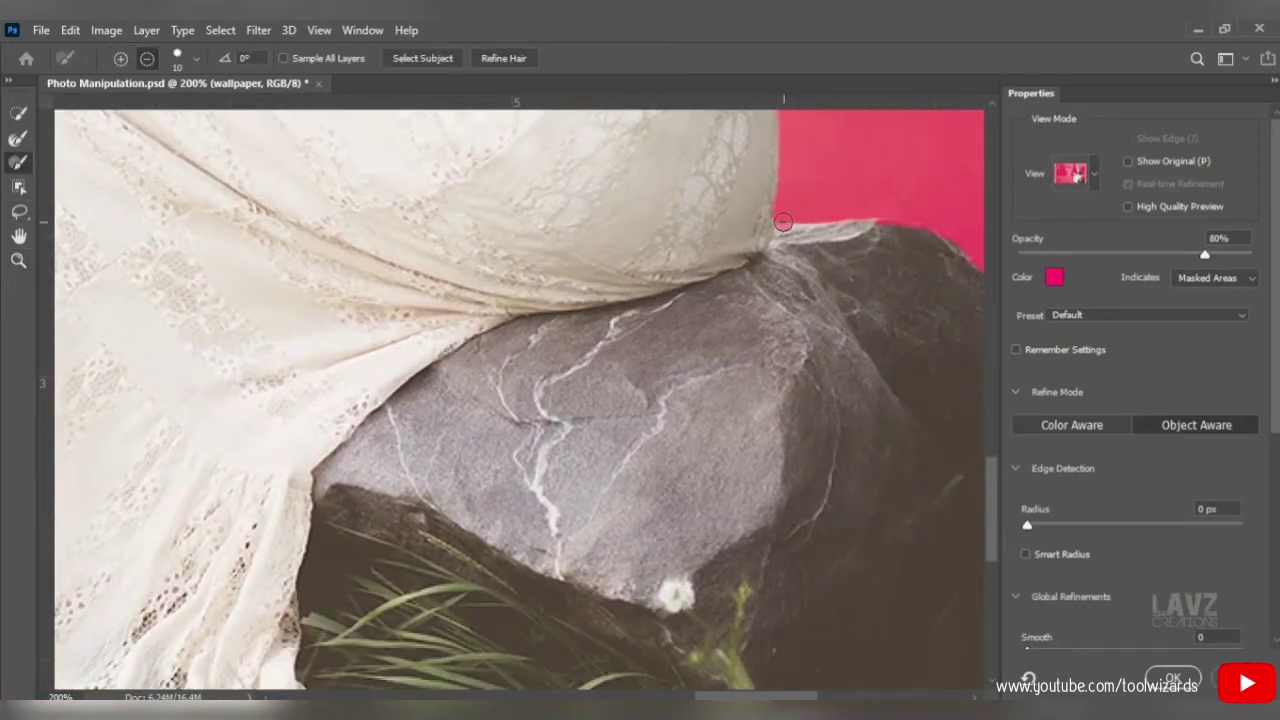
{"action": "mouse_move", "coordinate": [783, 221]}
{"action": "left_mouse_down"}
{"action": "mouse_move", "coordinate": [758, 269]}
{"action": "mouse_move", "coordinate": [508, 398]}
{"action": "mouse_move", "coordinate": [490, 372]}
{"action": "mouse_move", "coordinate": [533, 330]}
{"action": "mouse_move", "coordinate": [680, 294]}
{"action": "left_mouse_up"}
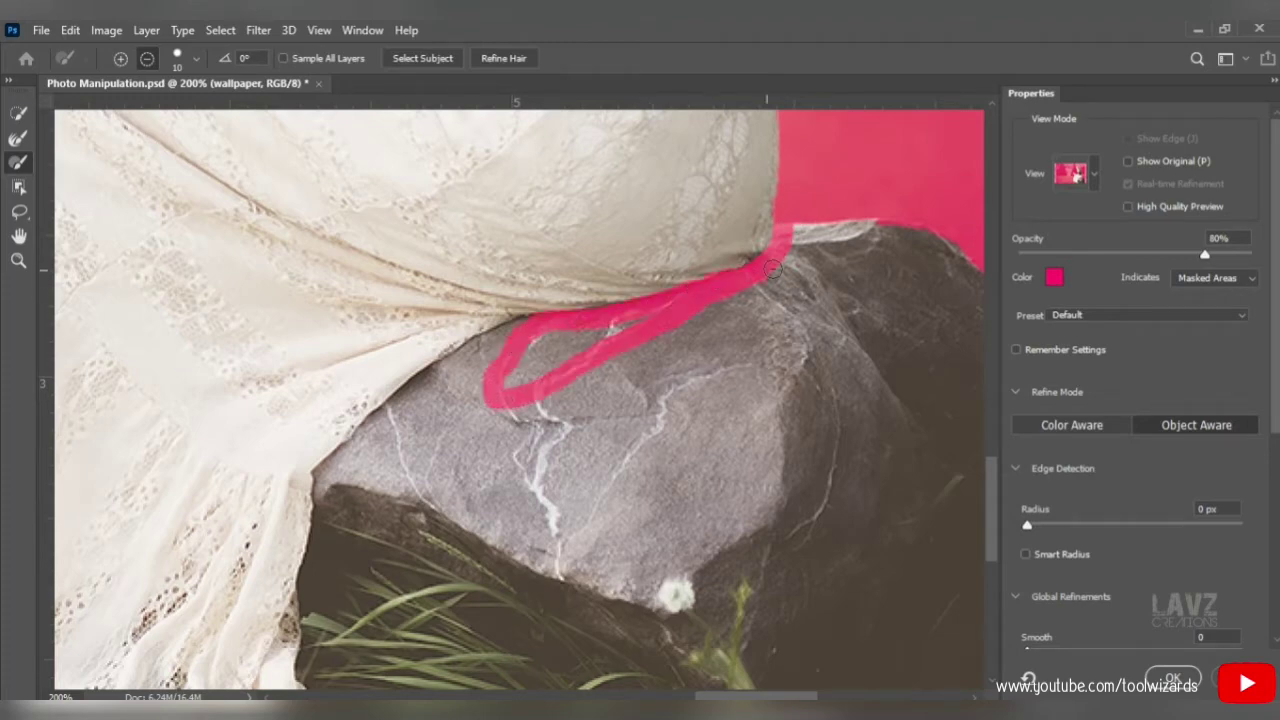
{"action": "mouse_move", "coordinate": [530, 408]}
{"action": "left_mouse_down"}
{"action": "mouse_move", "coordinate": [326, 492]}
{"action": "mouse_move", "coordinate": [331, 465]}
{"action": "mouse_move", "coordinate": [450, 357]}
{"action": "mouse_move", "coordinate": [614, 315]}
{"action": "mouse_move", "coordinate": [554, 323]}
{"action": "mouse_move", "coordinate": [503, 338]}
{"action": "mouse_move", "coordinate": [637, 325]}
{"action": "mouse_move", "coordinate": [499, 400]}
{"action": "mouse_move", "coordinate": [555, 344]}
{"action": "mouse_move", "coordinate": [494, 391]}
{"action": "mouse_move", "coordinate": [472, 370]}
{"action": "mouse_move", "coordinate": [500, 346]}
{"action": "mouse_move", "coordinate": [381, 472]}
{"action": "mouse_move", "coordinate": [380, 436]}
{"action": "left_mouse_up"}
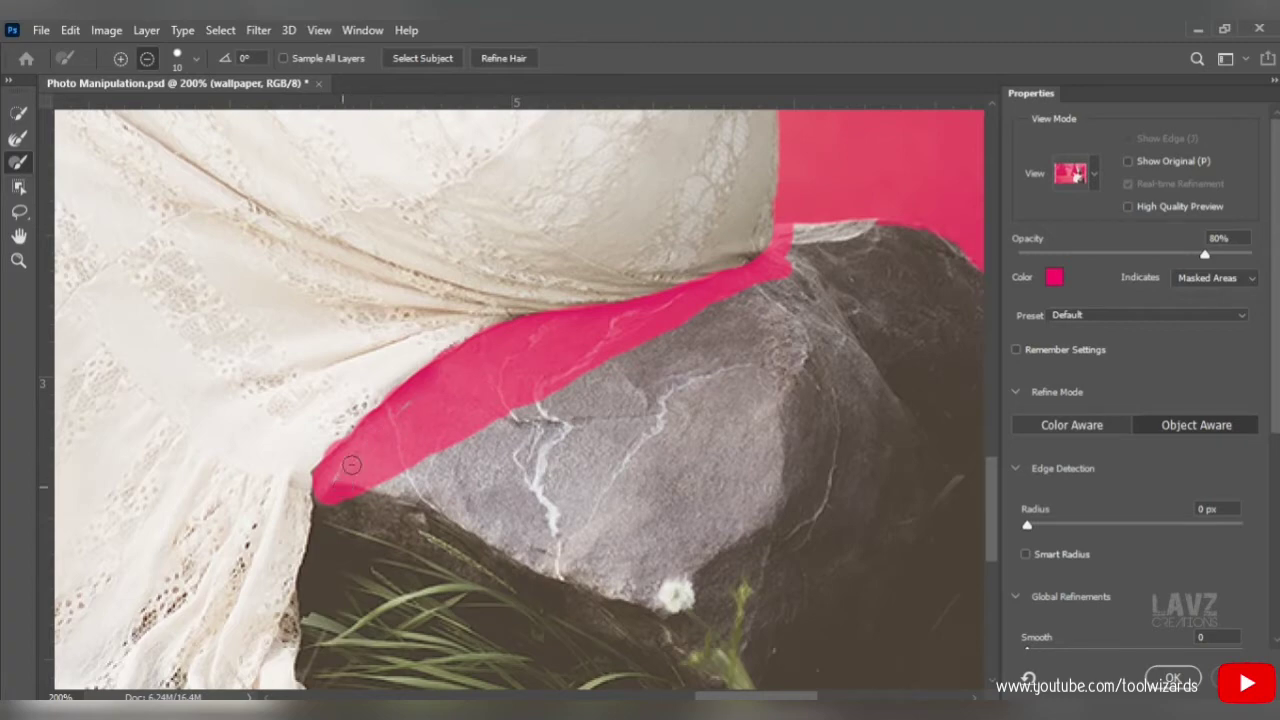
Subtract the dark background along the skirt's rear edge and the grass around its hem from the selection.
{"action": "scroll", "coordinate": [351, 464], "scroll_direction": "down", "scroll_amount": 4}
{"action": "mouse_move", "coordinate": [320, 372]}
{"action": "left_mouse_down"}
{"action": "mouse_move", "coordinate": [302, 542]}
{"action": "mouse_move", "coordinate": [379, 624]}
{"action": "mouse_move", "coordinate": [326, 490]}
{"action": "mouse_move", "coordinate": [333, 435]}
{"action": "left_mouse_up"}
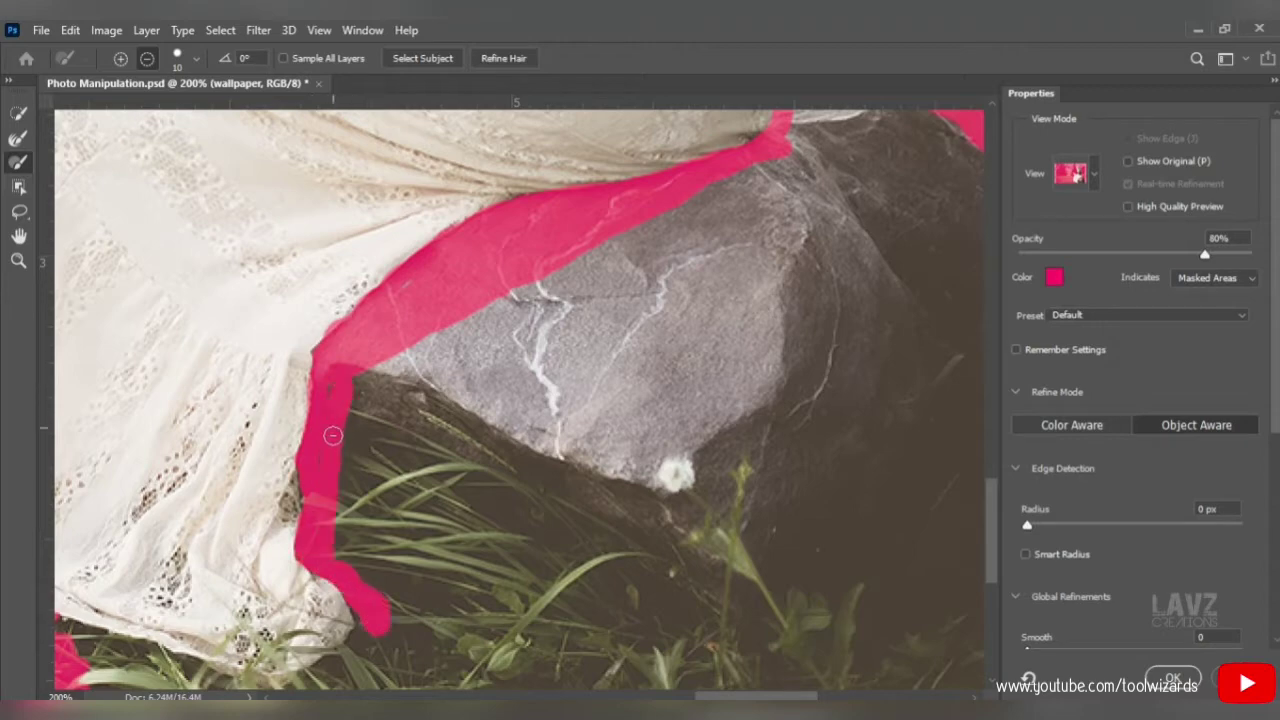
{"action": "scroll", "coordinate": [324, 418], "scroll_direction": "down", "scroll_amount": 3}
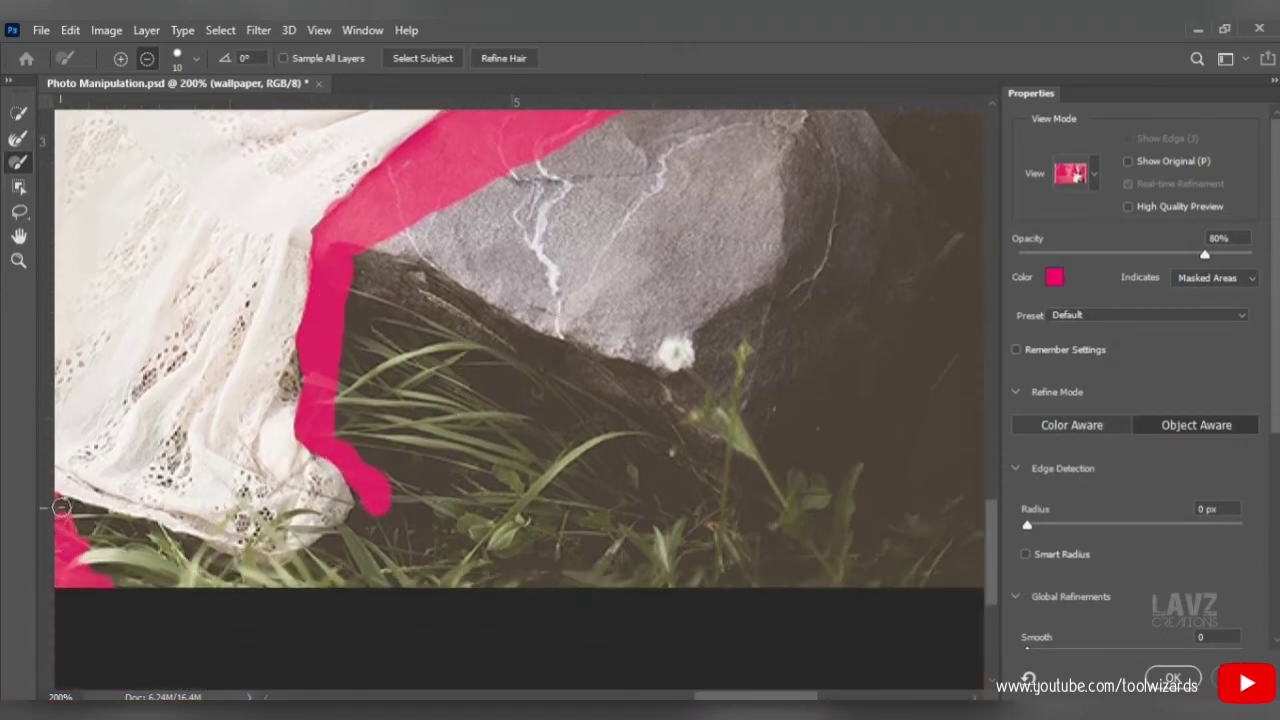
{"action": "left_click_drag", "start_coordinate": [61, 507], "coordinate": [318, 562]}
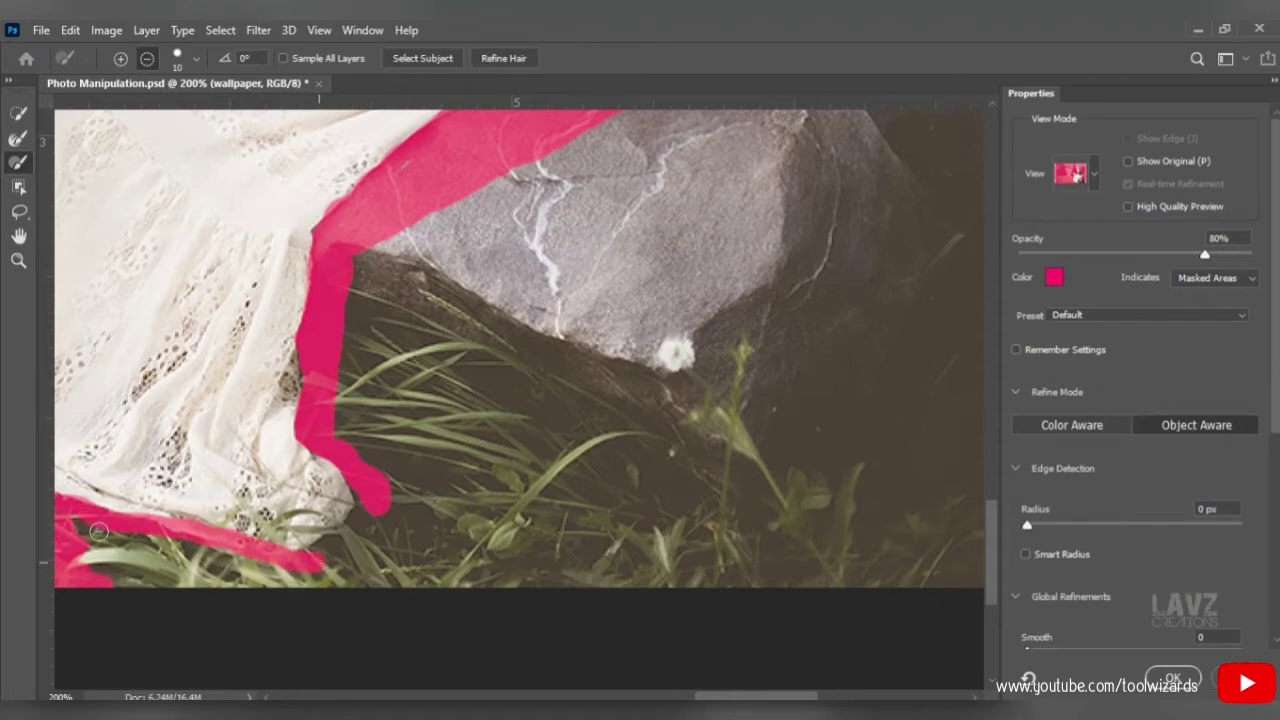
{"action": "key", "text": "ctrl+z"}
{"action": "mouse_move", "coordinate": [58, 504]}
{"action": "left_mouse_down"}
{"action": "mouse_move", "coordinate": [244, 560]}
{"action": "mouse_move", "coordinate": [329, 564]}
{"action": "left_mouse_up"}
{"action": "mouse_move", "coordinate": [357, 483]}
{"action": "left_mouse_down"}
{"action": "mouse_move", "coordinate": [331, 551]}
{"action": "mouse_move", "coordinate": [282, 573]}
{"action": "mouse_move", "coordinate": [366, 500]}
{"action": "mouse_move", "coordinate": [295, 557]}
{"action": "left_mouse_up"}
{"action": "mouse_move", "coordinate": [173, 535]}
{"action": "left_mouse_down"}
{"action": "mouse_move", "coordinate": [328, 503]}
{"action": "mouse_move", "coordinate": [313, 437]}
{"action": "mouse_move", "coordinate": [346, 505]}
{"action": "mouse_move", "coordinate": [213, 541]}
{"action": "mouse_move", "coordinate": [343, 547]}
{"action": "mouse_move", "coordinate": [243, 542]}
{"action": "mouse_move", "coordinate": [311, 442]}
{"action": "mouse_move", "coordinate": [326, 448]}
{"action": "mouse_move", "coordinate": [268, 556]}
{"action": "mouse_move", "coordinate": [137, 563]}
{"action": "mouse_move", "coordinate": [125, 539]}
{"action": "mouse_move", "coordinate": [100, 565]}
{"action": "mouse_move", "coordinate": [61, 528]}
{"action": "mouse_move", "coordinate": [213, 567]}
{"action": "mouse_move", "coordinate": [132, 585]}
{"action": "mouse_move", "coordinate": [283, 586]}
{"action": "left_mouse_up"}
Enlarge the Brush to 55 px and subtract the front of the rock and the grass below it from the selection.
{"action": "scroll", "coordinate": [283, 586], "scroll_direction": "up", "scroll_amount": 3}
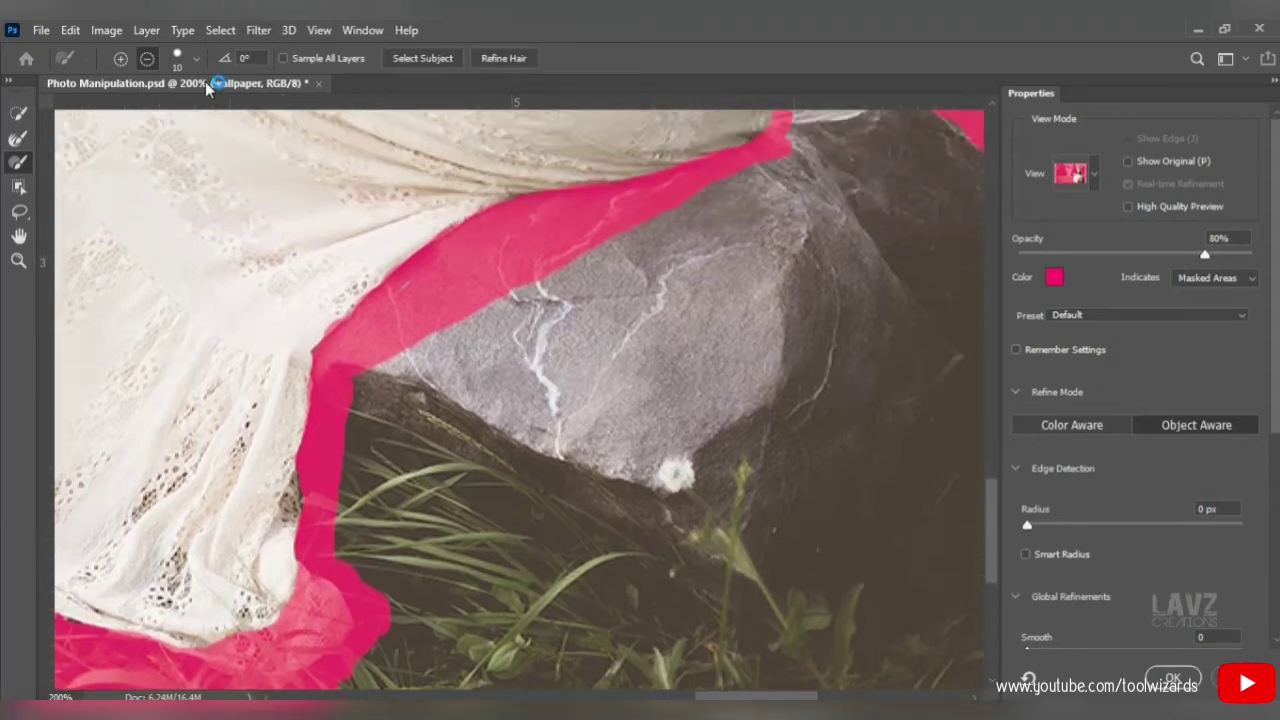
{"action": "left_click", "coordinate": [195, 58]}
{"action": "left_click_drag", "start_coordinate": [96, 113], "coordinate": [143, 114]}
{"action": "left_click", "coordinate": [686, 271]}
{"action": "mouse_move", "coordinate": [686, 271]}
{"action": "left_mouse_down"}
{"action": "mouse_move", "coordinate": [564, 303]}
{"action": "mouse_move", "coordinate": [410, 395]}
{"action": "mouse_move", "coordinate": [399, 497]}
{"action": "mouse_move", "coordinate": [386, 462]}
{"action": "mouse_move", "coordinate": [387, 514]}
{"action": "mouse_move", "coordinate": [420, 646]}
{"action": "mouse_move", "coordinate": [431, 597]}
{"action": "mouse_move", "coordinate": [362, 610]}
{"action": "mouse_move", "coordinate": [376, 593]}
{"action": "mouse_move", "coordinate": [931, 571]}
{"action": "left_mouse_up"}
{"action": "scroll", "coordinate": [363, 614], "scroll_direction": "down", "scroll_amount": 3}
{"action": "scroll", "coordinate": [931, 571], "scroll_direction": "down", "scroll_amount": 2}
{"action": "scroll", "coordinate": [906, 374], "scroll_direction": "up", "scroll_amount": 4}
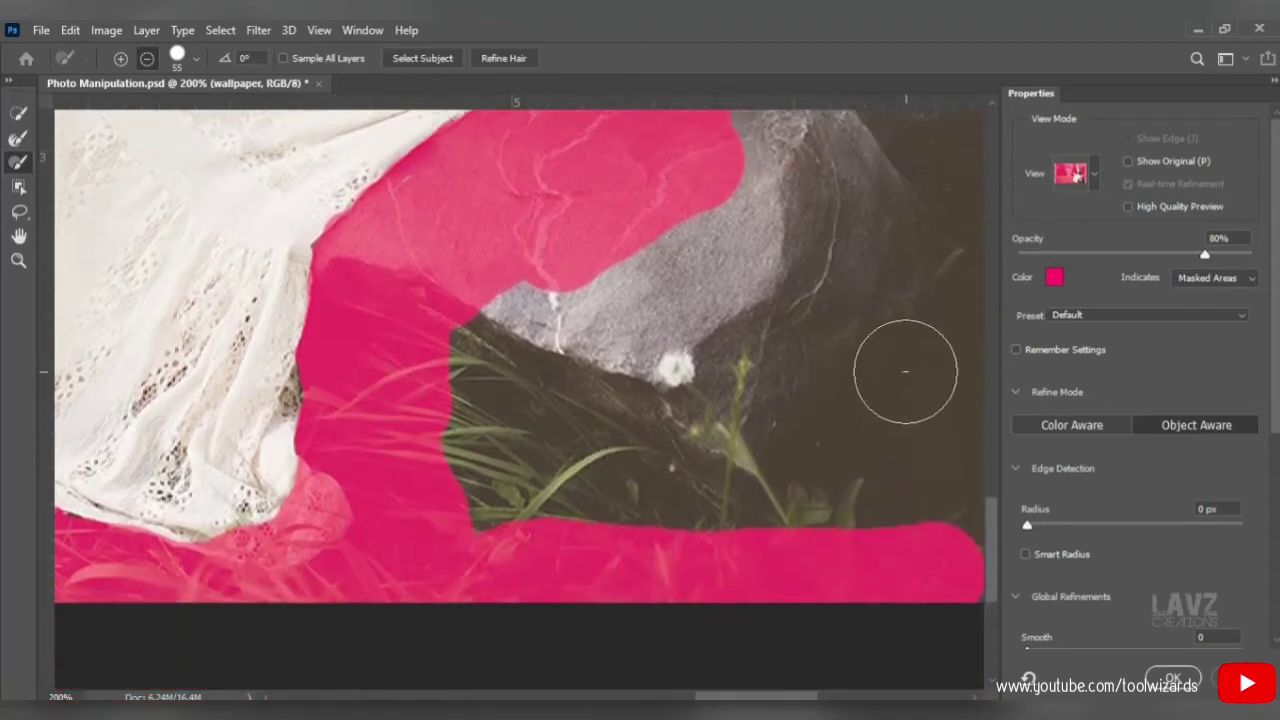
{"action": "mouse_move", "coordinate": [719, 277]}
{"action": "left_mouse_down"}
{"action": "mouse_move", "coordinate": [970, 587]}
{"action": "mouse_move", "coordinate": [662, 326]}
{"action": "mouse_move", "coordinate": [550, 382]}
{"action": "mouse_move", "coordinate": [493, 560]}
{"action": "mouse_move", "coordinate": [537, 356]}
{"action": "mouse_move", "coordinate": [588, 435]}
{"action": "mouse_move", "coordinate": [602, 529]}
{"action": "mouse_move", "coordinate": [735, 392]}
{"action": "mouse_move", "coordinate": [696, 533]}
{"action": "mouse_move", "coordinate": [756, 577]}
{"action": "mouse_move", "coordinate": [857, 586]}
{"action": "left_mouse_up"}
Subtract the upper and rear part of the rock behind the skirt from the selection.
{"action": "scroll", "coordinate": [849, 557], "scroll_direction": "up", "scroll_amount": 3}
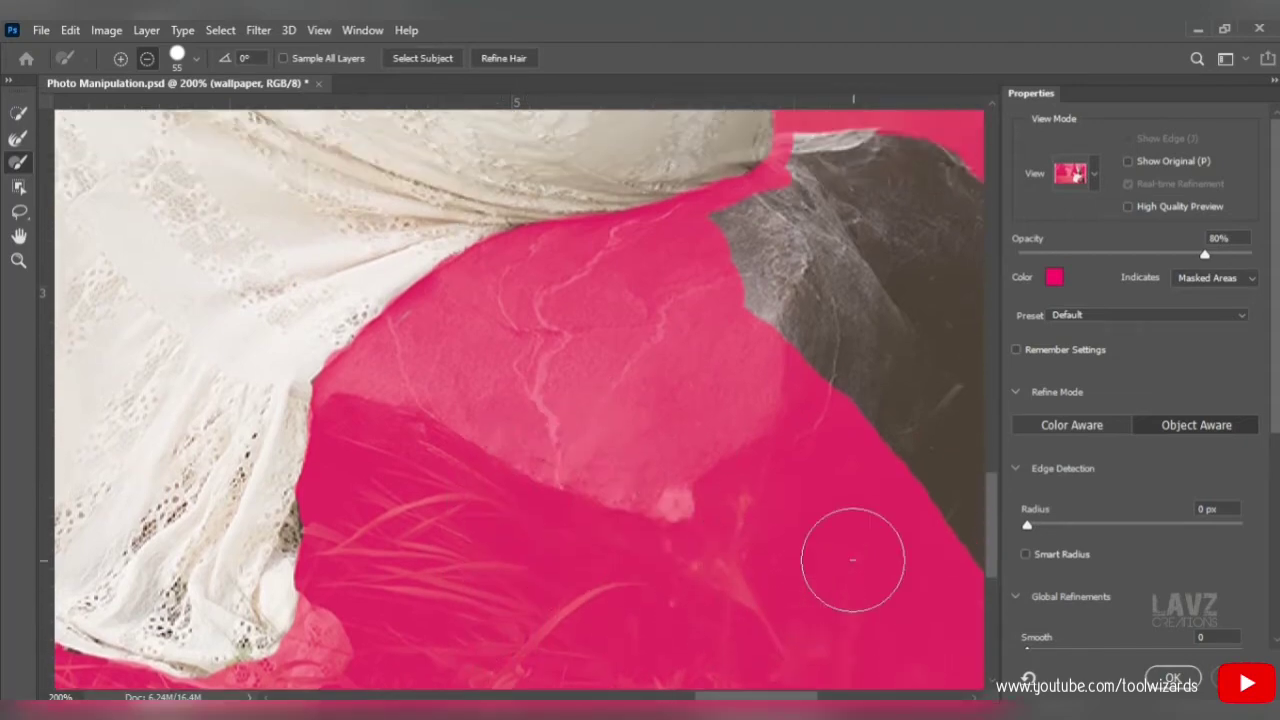
{"action": "left_click", "coordinate": [926, 222]}
{"action": "mouse_move", "coordinate": [955, 455]}
{"action": "left_mouse_down"}
{"action": "mouse_move", "coordinate": [899, 235]}
{"action": "mouse_move", "coordinate": [872, 350]}
{"action": "mouse_move", "coordinate": [878, 173]}
{"action": "mouse_move", "coordinate": [840, 433]}
{"action": "mouse_move", "coordinate": [726, 345]}
{"action": "mouse_move", "coordinate": [756, 284]}
{"action": "mouse_move", "coordinate": [718, 302]}
{"action": "mouse_move", "coordinate": [732, 273]}
{"action": "mouse_move", "coordinate": [803, 229]}
{"action": "mouse_move", "coordinate": [820, 200]}
{"action": "left_mouse_up"}
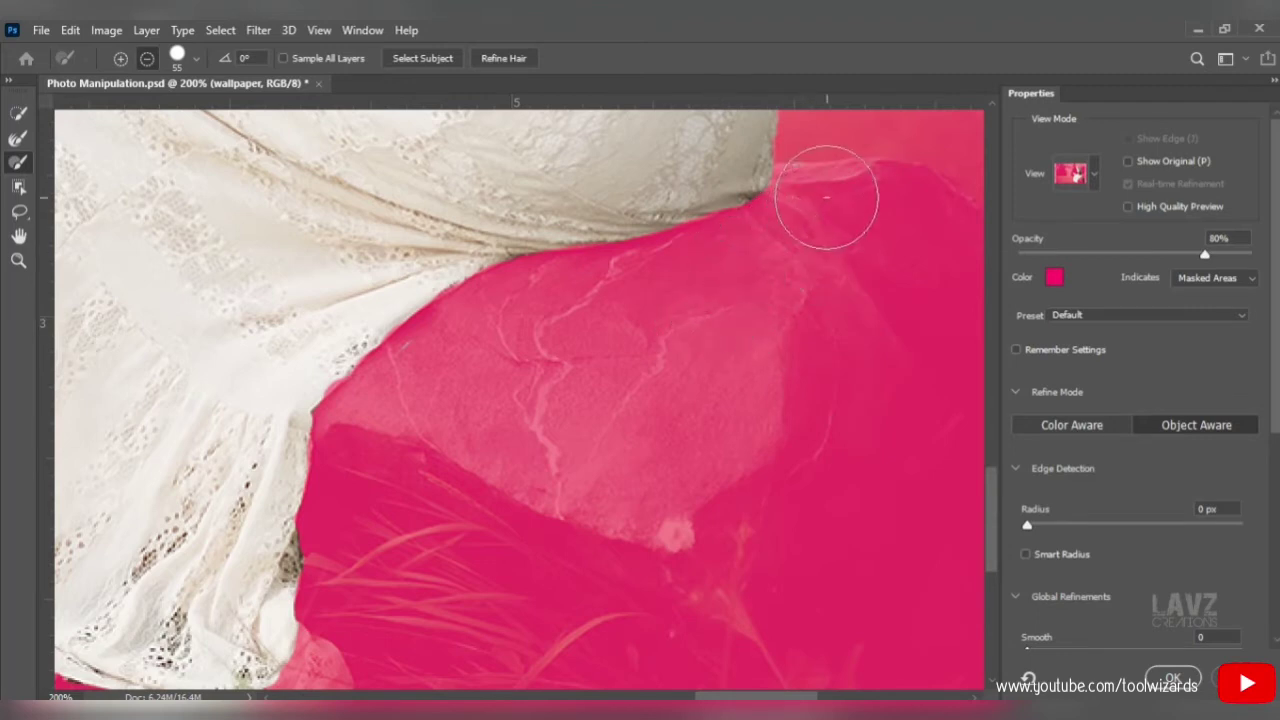
{"action": "scroll", "coordinate": [857, 214], "scroll_direction": "up", "scroll_amount": 4}
{"action": "scroll", "coordinate": [859, 229], "scroll_direction": "up", "scroll_amount": 3}
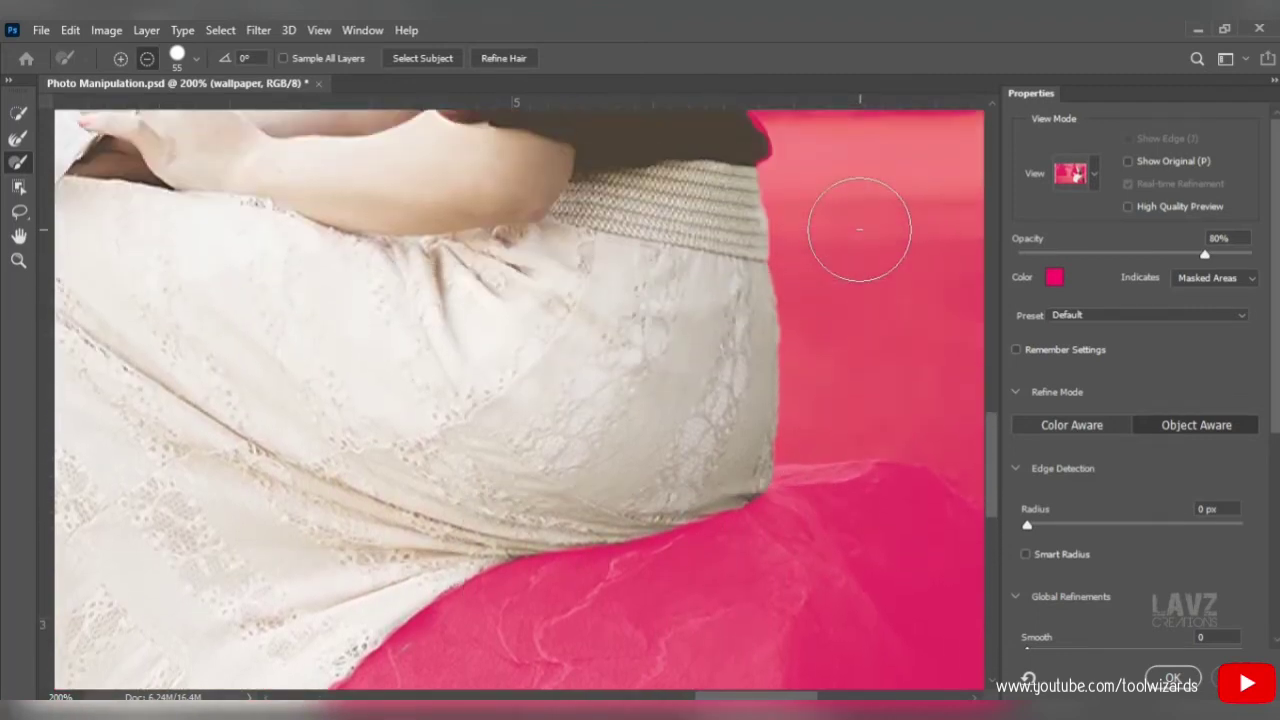
{"action": "scroll", "coordinate": [859, 229], "scroll_direction": "down", "scroll_amount": 5}
Subtract the leftover dark strip at the far edge of the rock from the selection.
{"action": "left_click", "coordinate": [18, 260]}
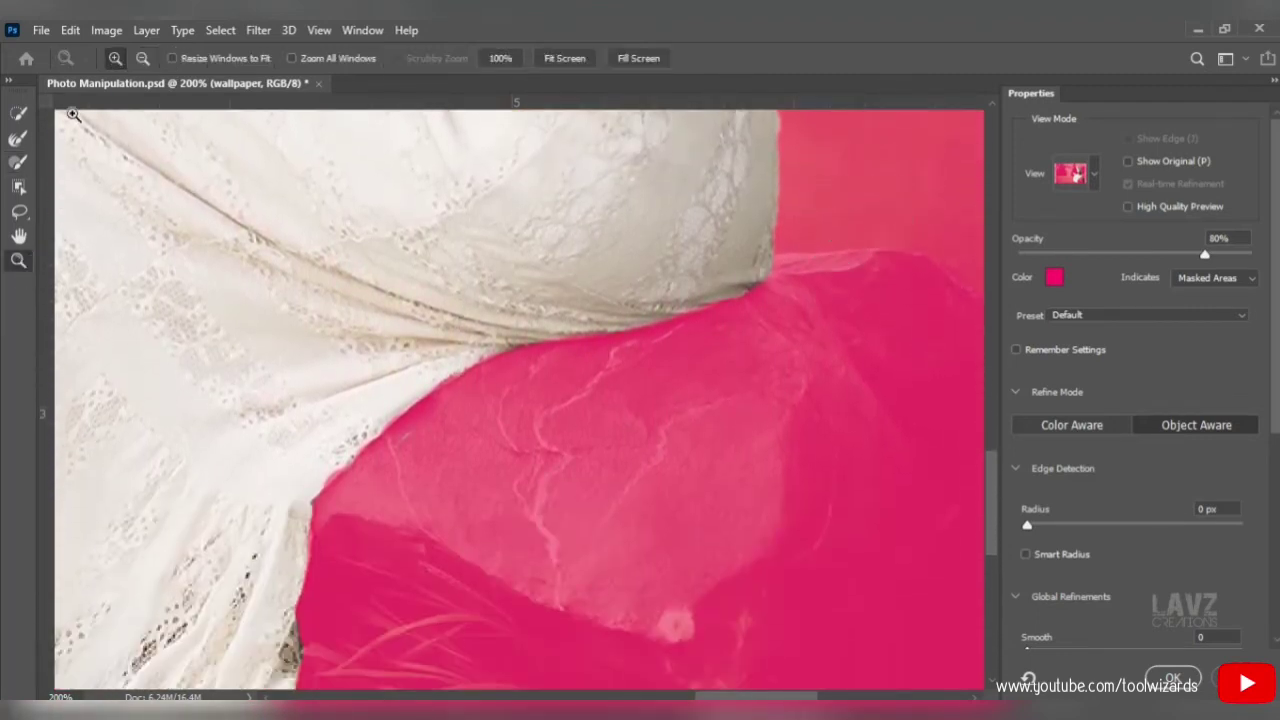
{"action": "left_click", "coordinate": [614, 246], "text": "alt"}
{"action": "left_click", "coordinate": [672, 250], "text": "alt"}
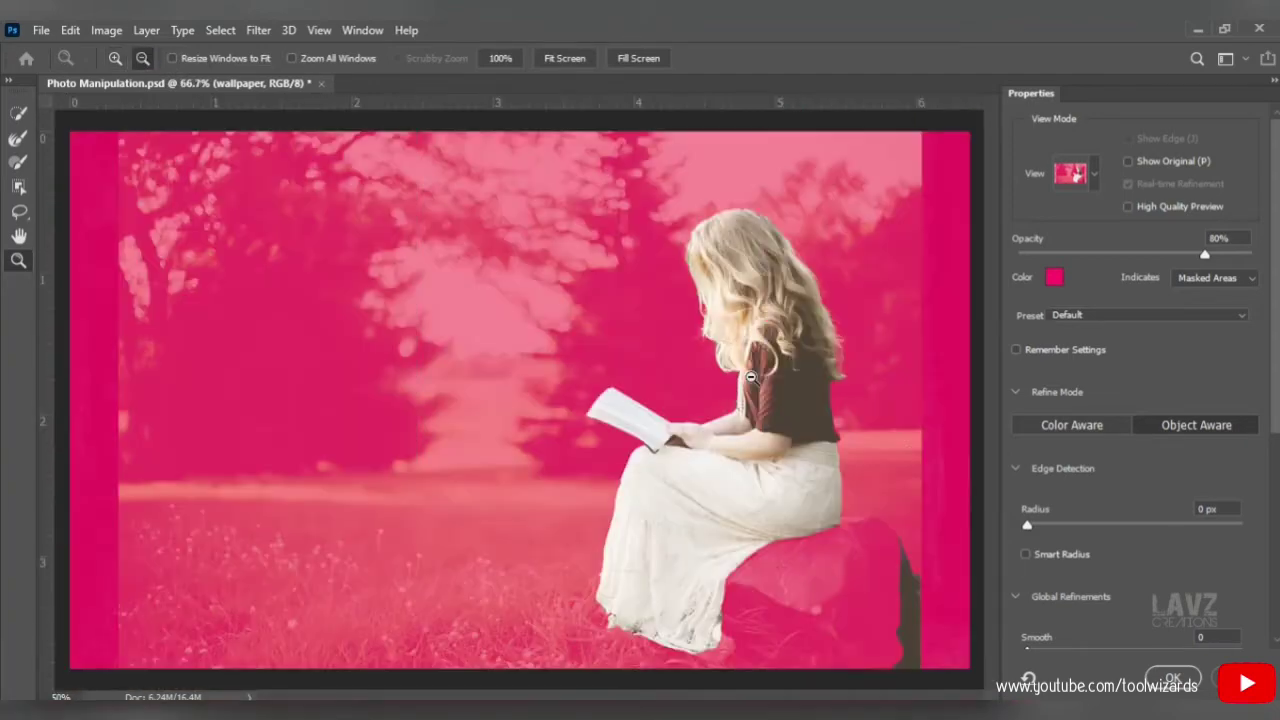
{"action": "left_click", "coordinate": [115, 58]}
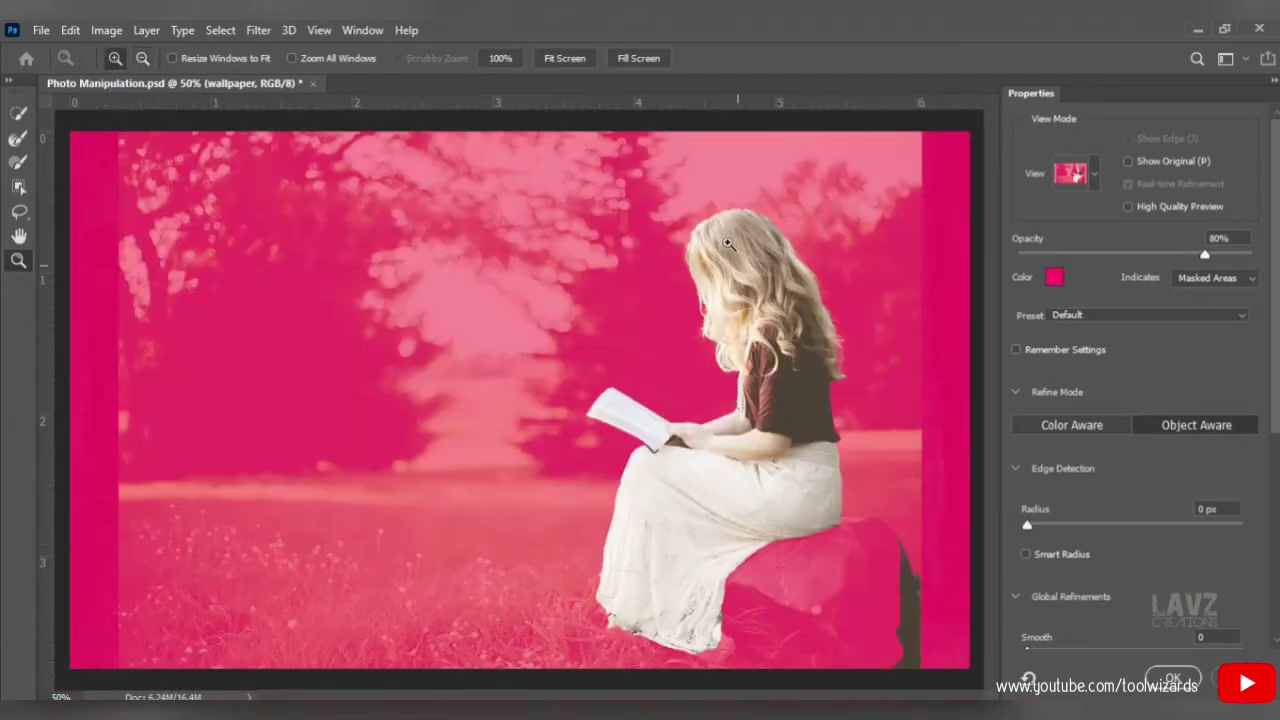
{"action": "left_click", "coordinate": [936, 560]}
{"action": "left_click", "coordinate": [17, 162]}
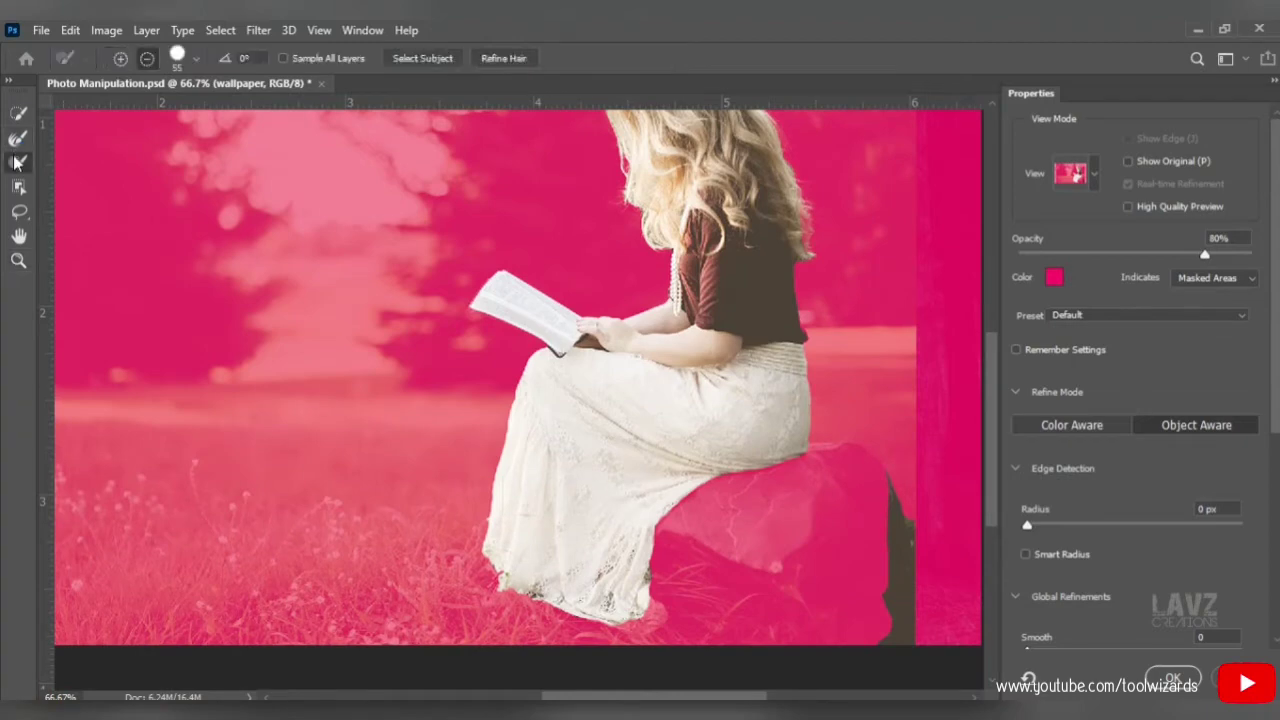
{"action": "left_click", "coordinate": [120, 58]}
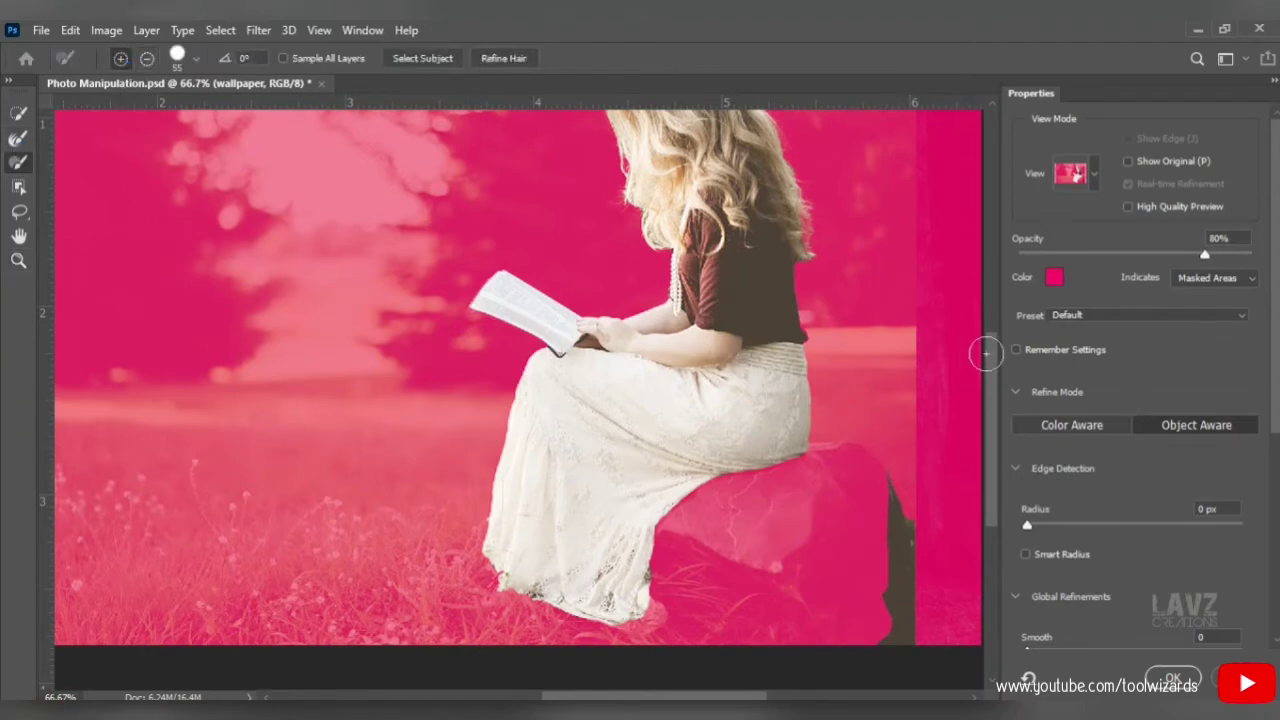
{"action": "left_click_drag", "start_coordinate": [889, 470], "coordinate": [903, 528]}
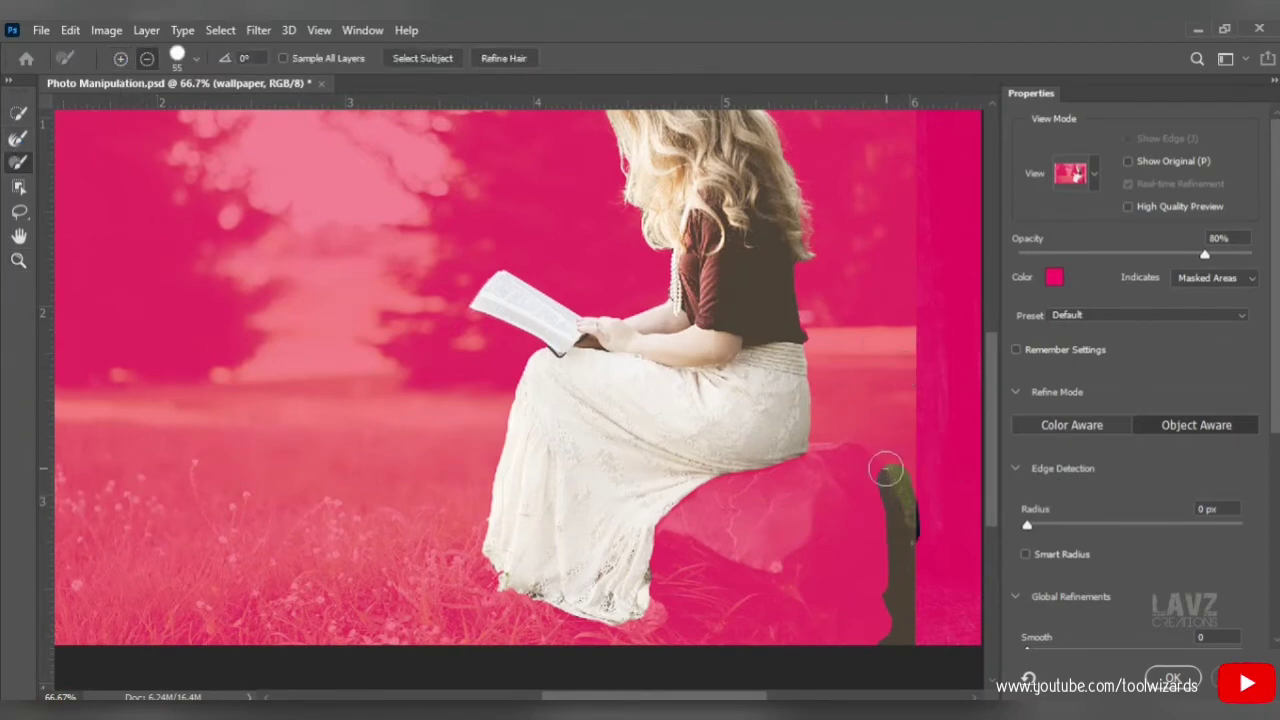
{"action": "mouse_move", "coordinate": [886, 468]}
{"action": "left_mouse_down"}
{"action": "mouse_move", "coordinate": [906, 592]}
{"action": "mouse_move", "coordinate": [908, 567]}
{"action": "mouse_move", "coordinate": [884, 532]}
{"action": "mouse_move", "coordinate": [887, 498]}
{"action": "mouse_move", "coordinate": [886, 617]}
{"action": "left_mouse_up"}
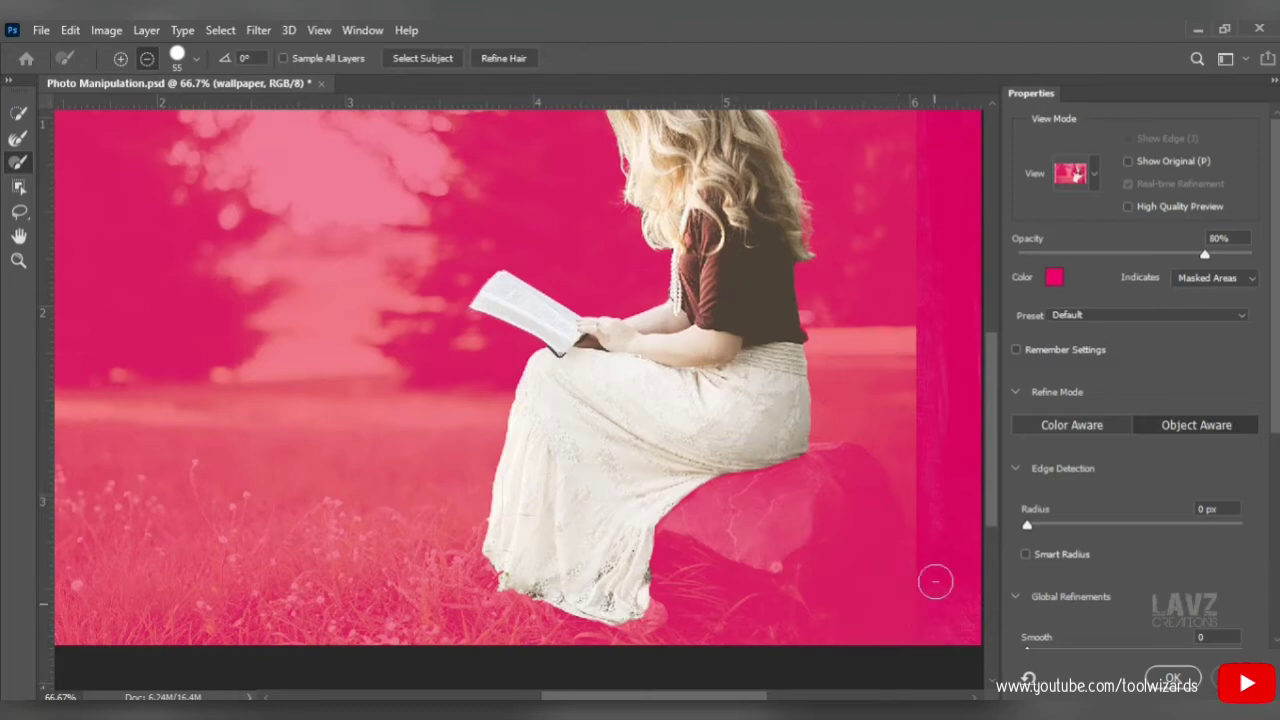
Accept the refined selection, copy the woman onto a new layer, and hide the wallpaper layer.
{"action": "left_click", "coordinate": [1176, 680]}
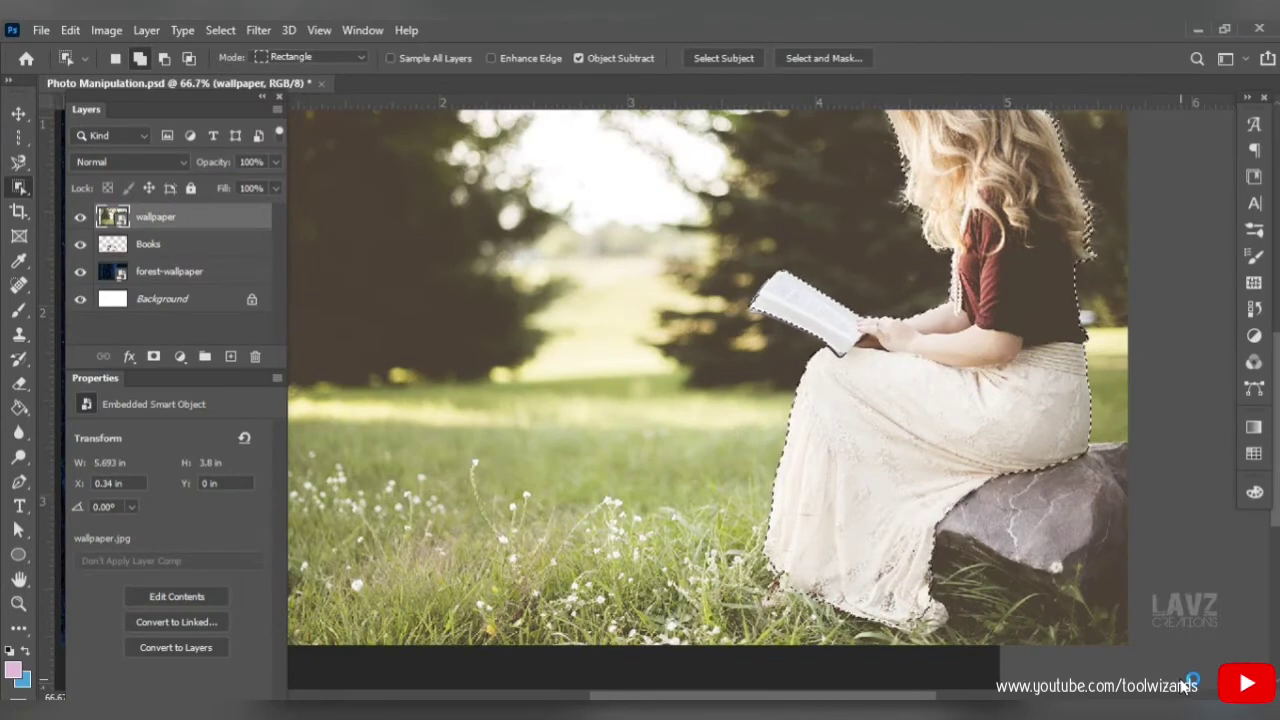
{"action": "scroll", "coordinate": [1190, 290], "scroll_direction": "up", "scroll_amount": 2}
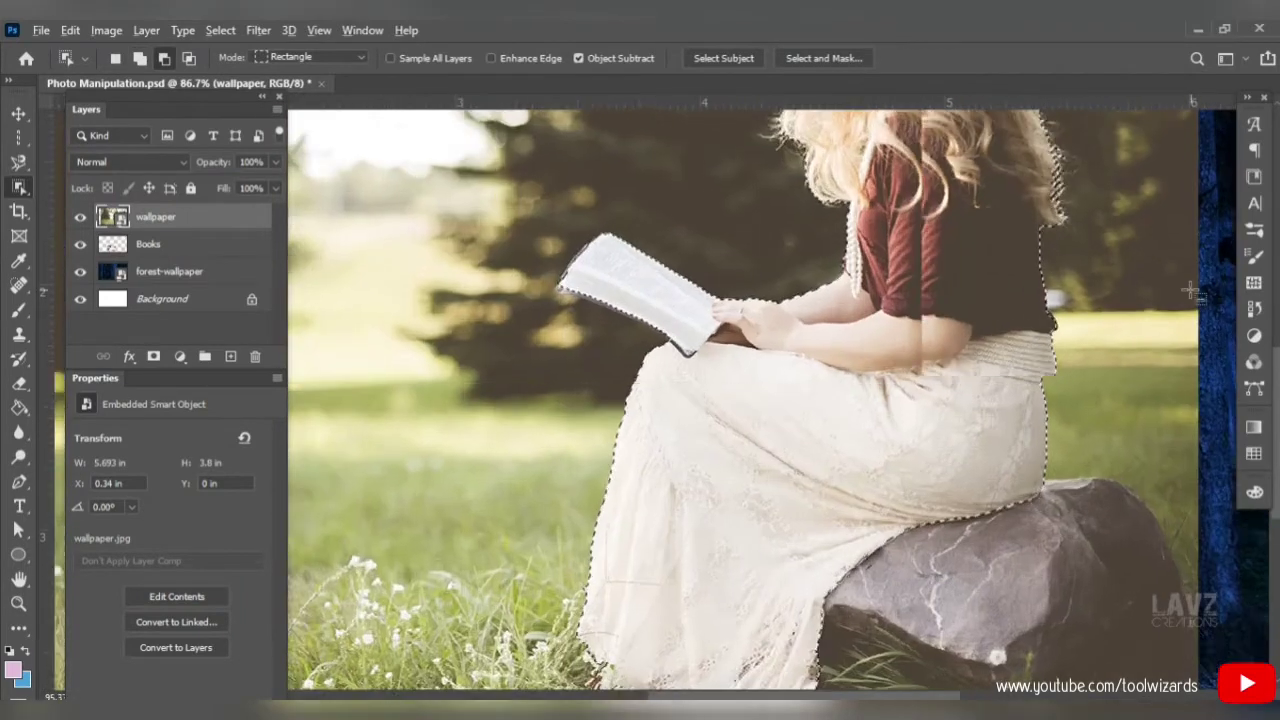
{"action": "key", "text": "ctrl+j"}
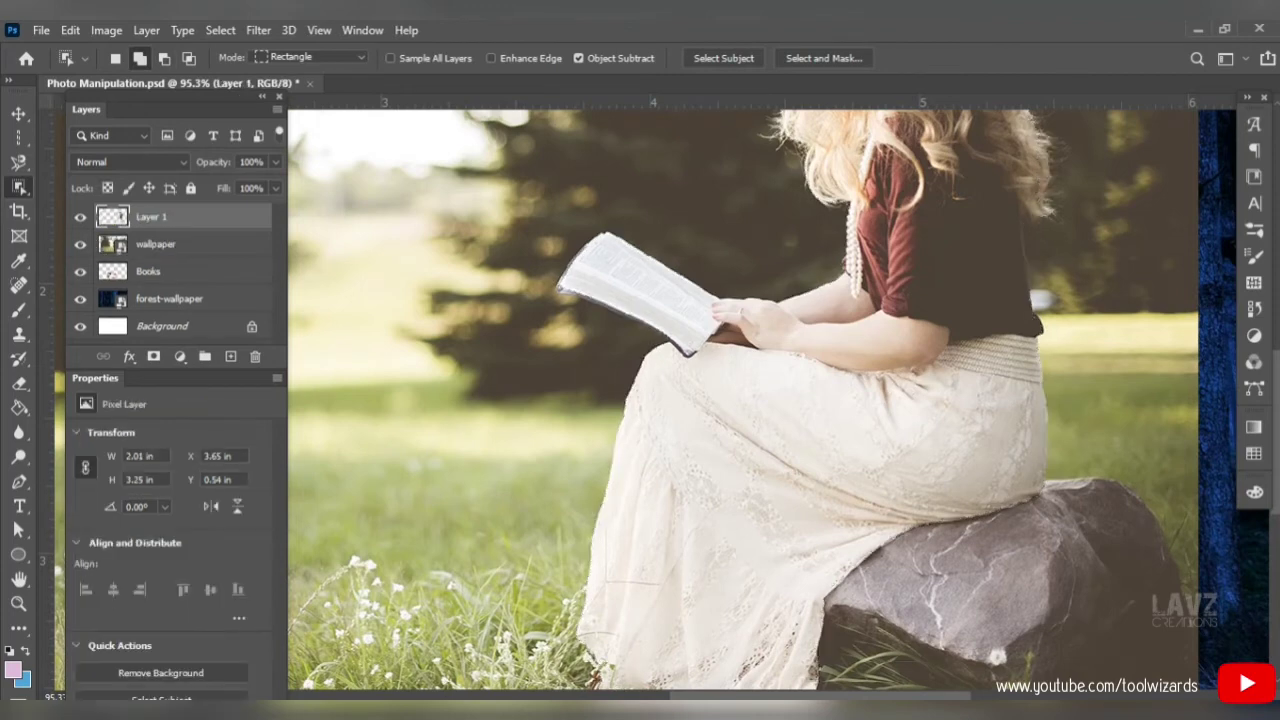
{"action": "left_click", "coordinate": [80, 244]}
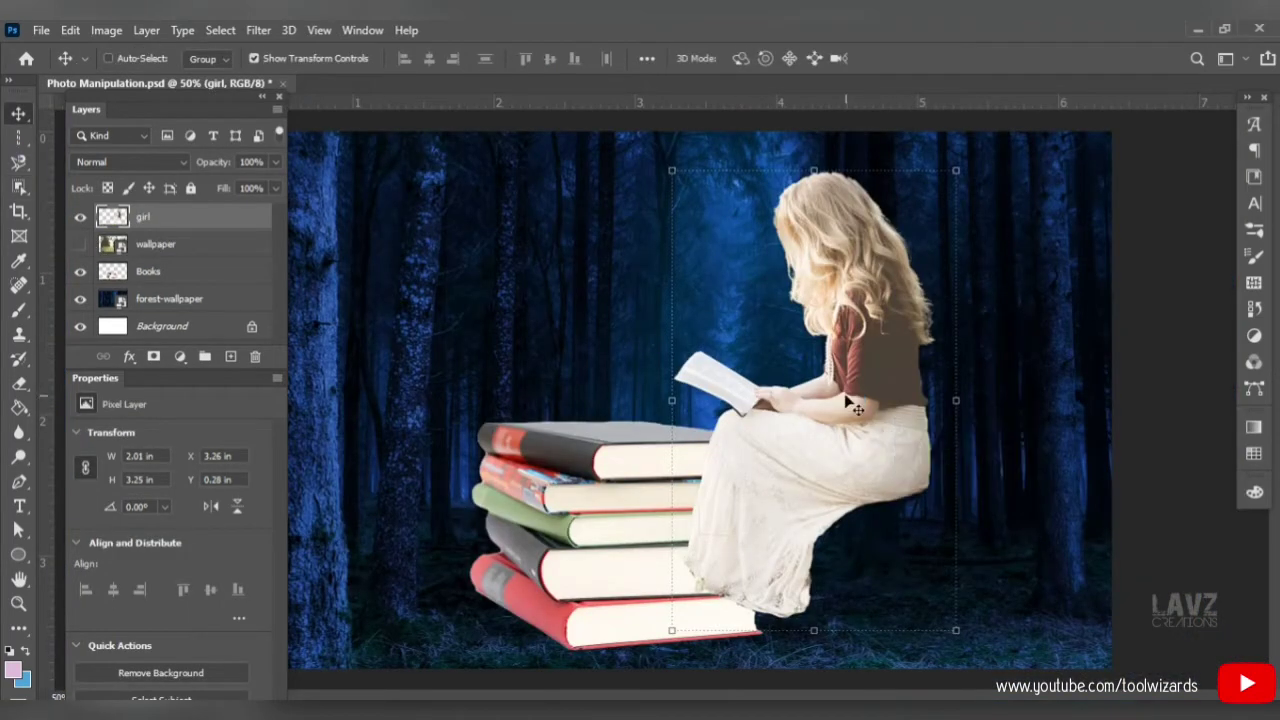
Flip the girl horizontally, scale her down to about 1.31 × 2.12 in, and move her above and to the right of the books.
{"action": "key", "text": "ctrl+t"}
{"action": "right_click", "coordinate": [846, 400]}
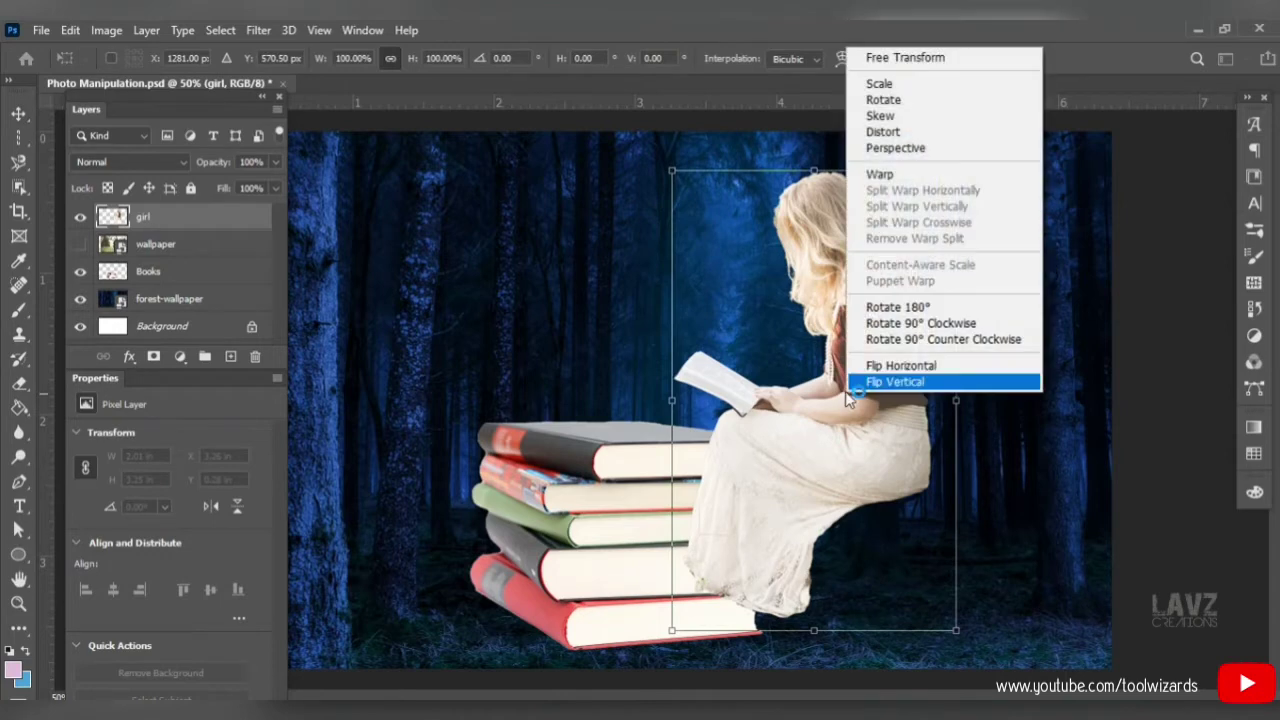
{"action": "left_click", "coordinate": [900, 363]}
{"action": "left_click_drag", "start_coordinate": [815, 418], "coordinate": [775, 374]}
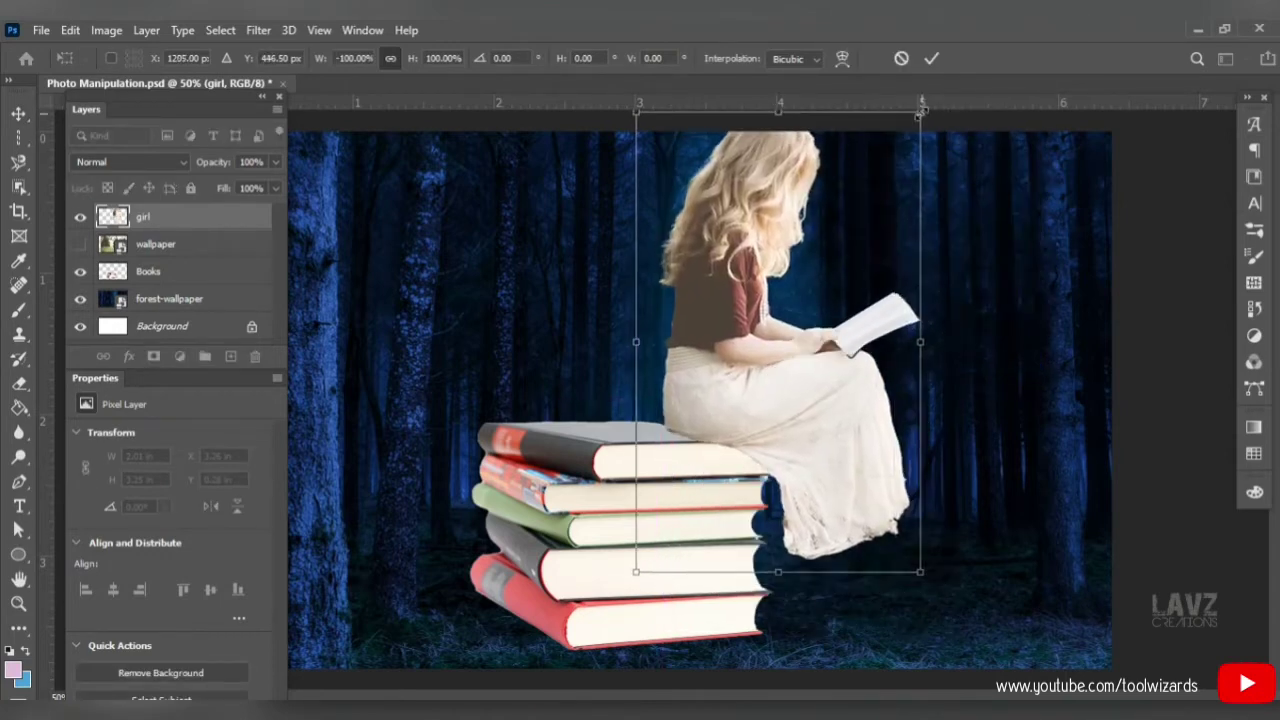
{"action": "left_click_drag", "start_coordinate": [921, 110], "coordinate": [823, 272]}
{"action": "left_click_drag", "start_coordinate": [737, 449], "coordinate": [985, 357]}
{"action": "key", "text": "Return"}
Enlarge the Books layer proportionally to about 2.86 × 1.99 in.
{"action": "left_click", "coordinate": [160, 275]}
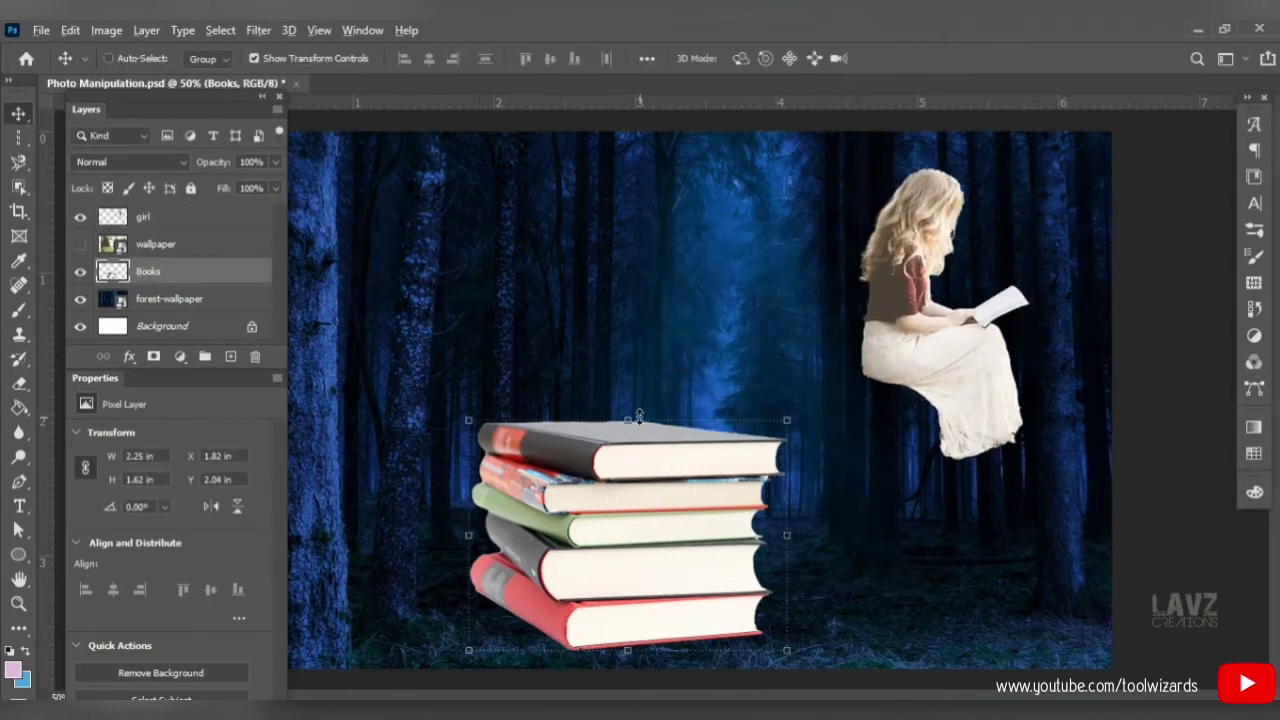
{"action": "left_click_drag", "start_coordinate": [639, 415], "coordinate": [662, 368]}
{"action": "left_click", "coordinate": [18, 113]}
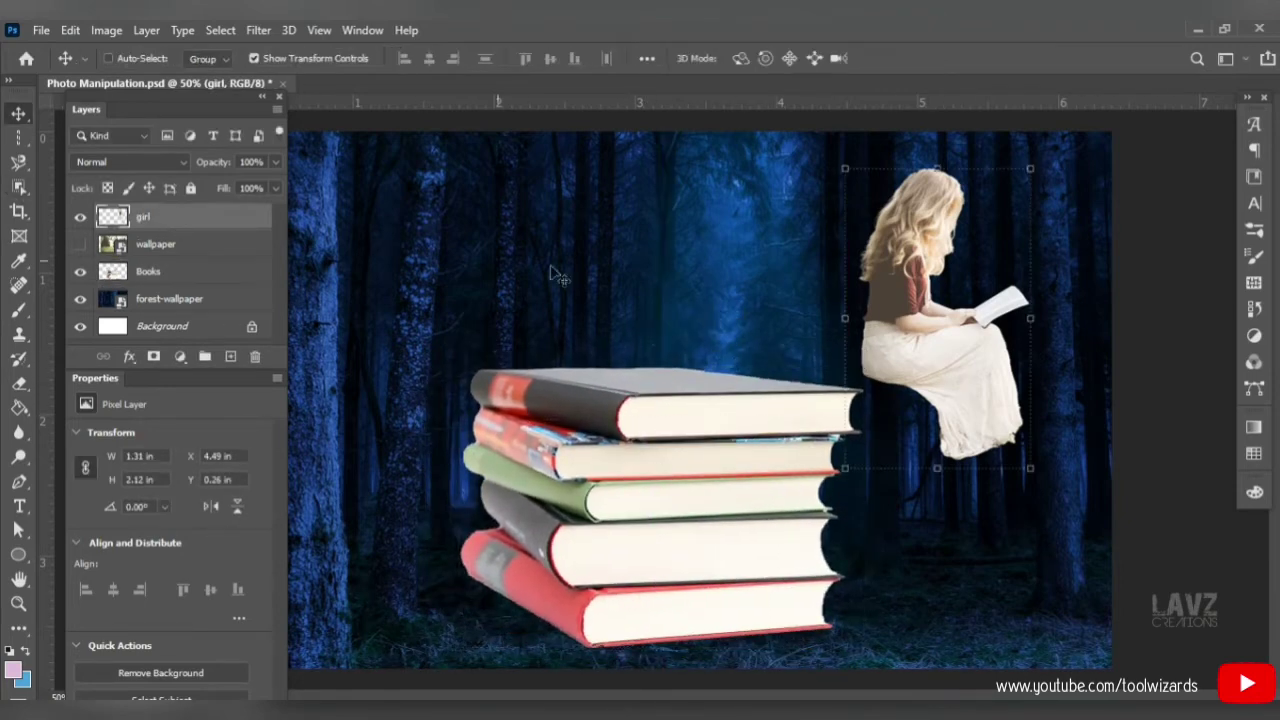
Move the girl so she sits on the right end of the top book, and delete the hidden wallpaper layer.
{"action": "left_click_drag", "start_coordinate": [915, 362], "coordinate": [810, 369]}
{"action": "left_click", "coordinate": [191, 250]}
{"action": "key", "text": "Delete"}
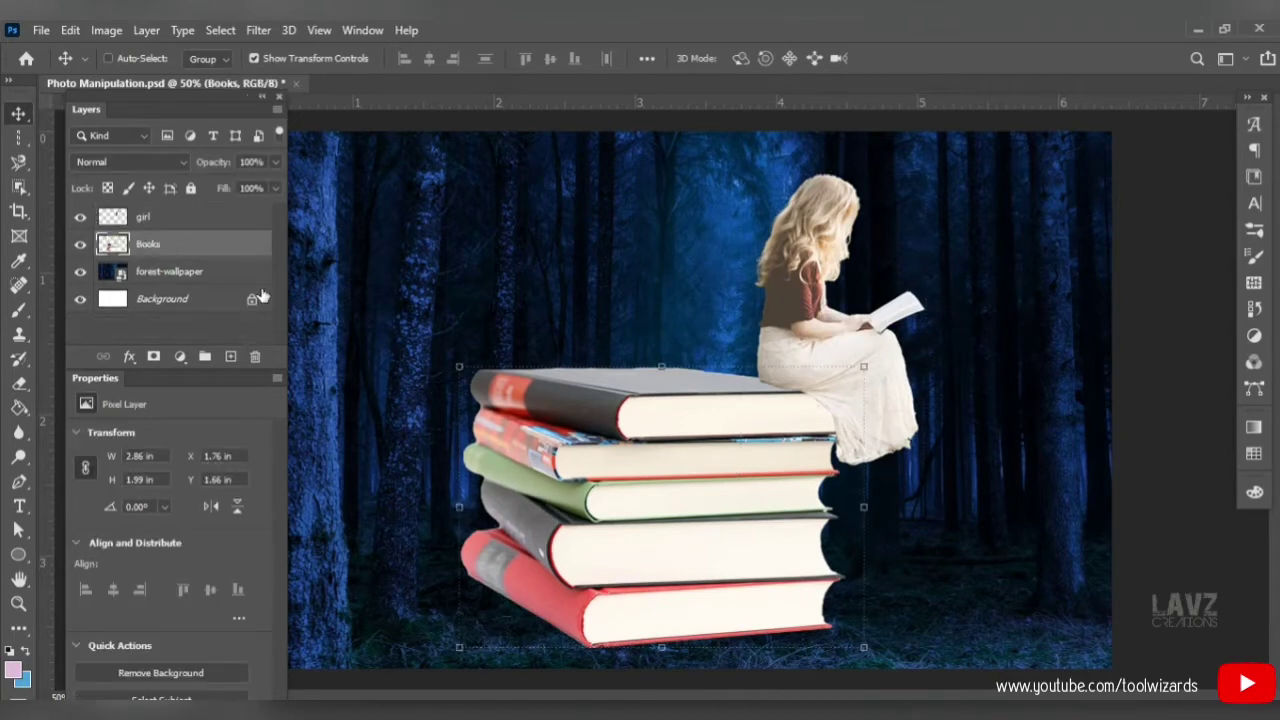
Make the girl layer active again with the Move tool ready.
{"action": "left_click", "coordinate": [231, 227]}
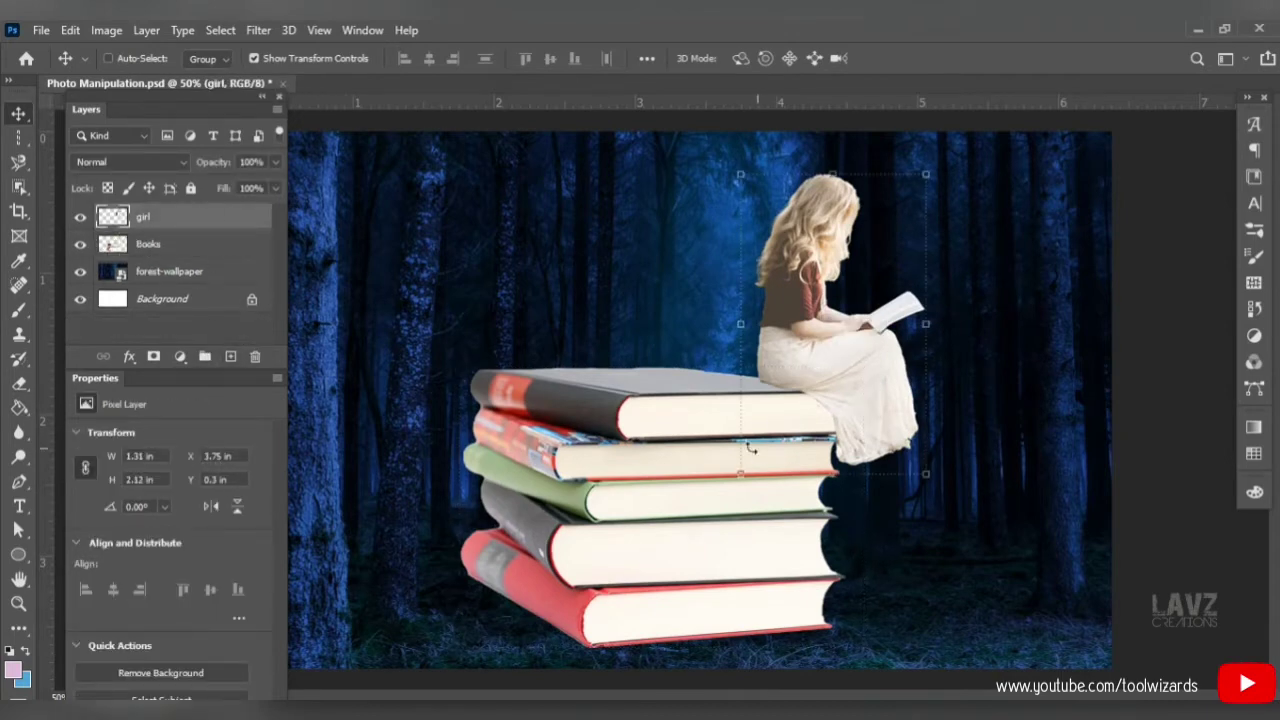
{"action": "scroll", "coordinate": [814, 457], "scroll_direction": "up", "scroll_amount": 1}
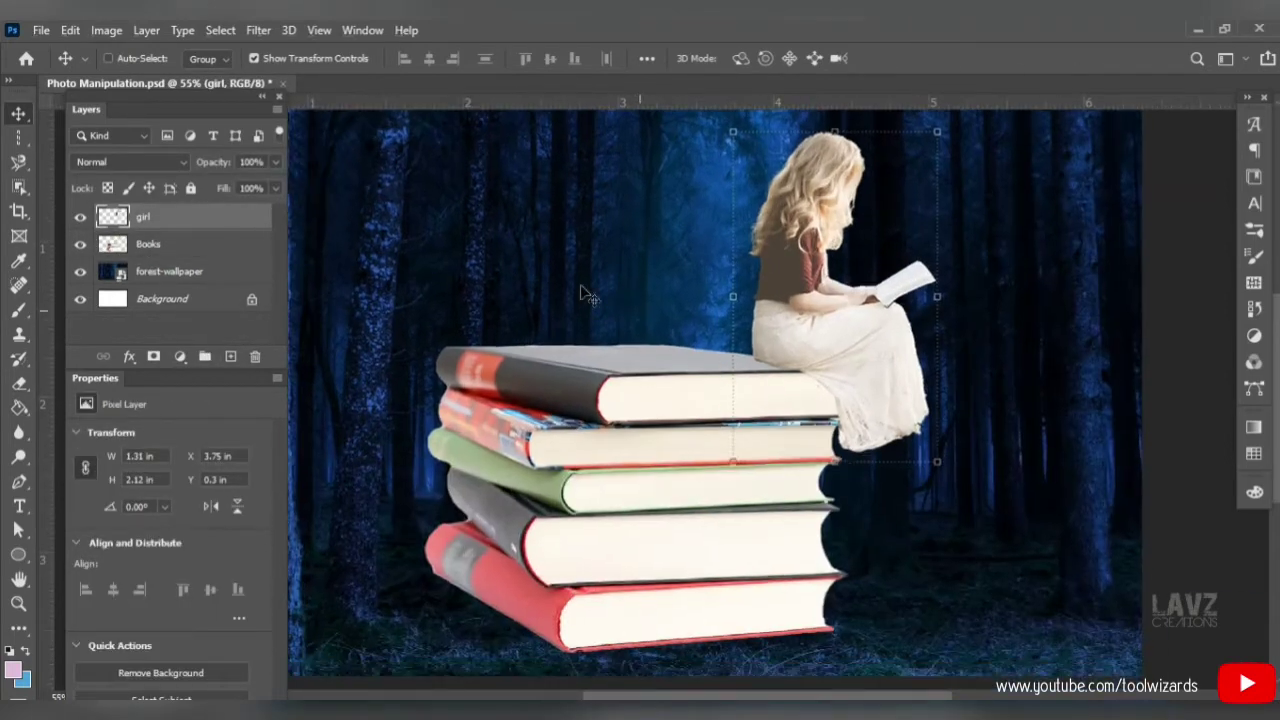
{"action": "left_click", "coordinate": [18, 603]}
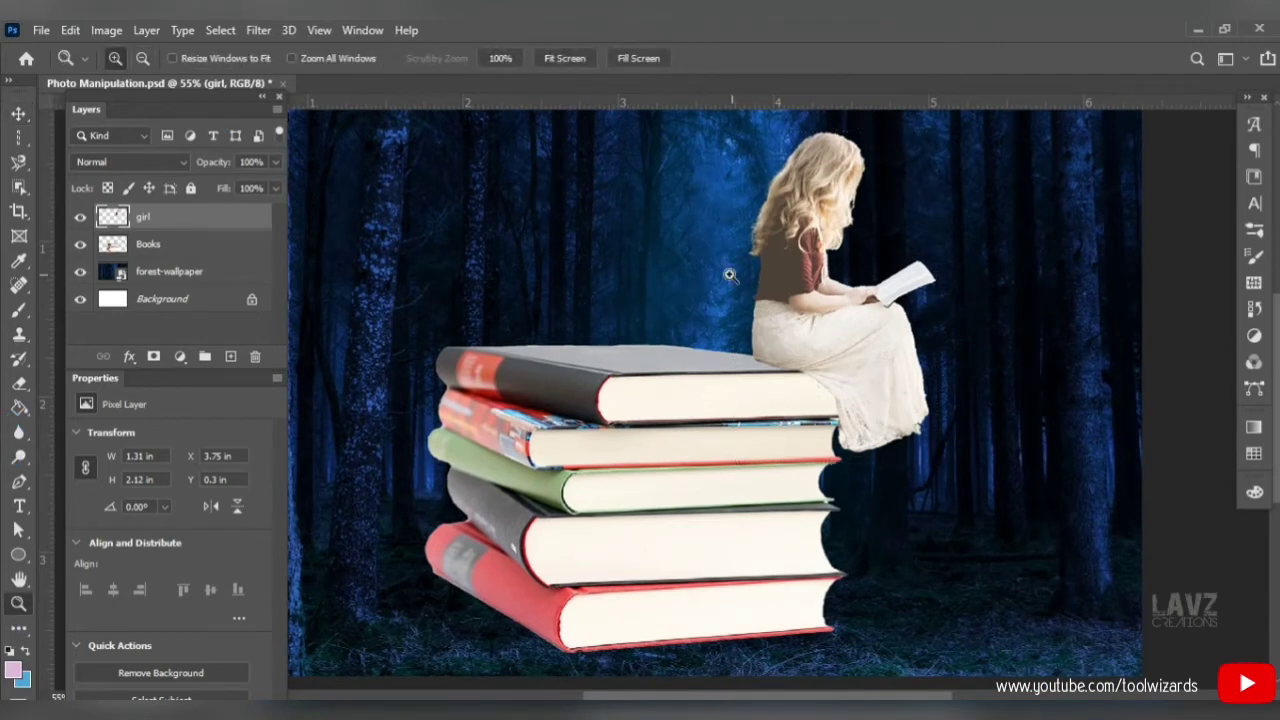
{"action": "scroll", "coordinate": [735, 271], "scroll_direction": "down", "scroll_amount": 1}
{"action": "scroll", "coordinate": [738, 270], "scroll_direction": "up", "scroll_amount": 2}
{"action": "left_click", "coordinate": [17, 115]}
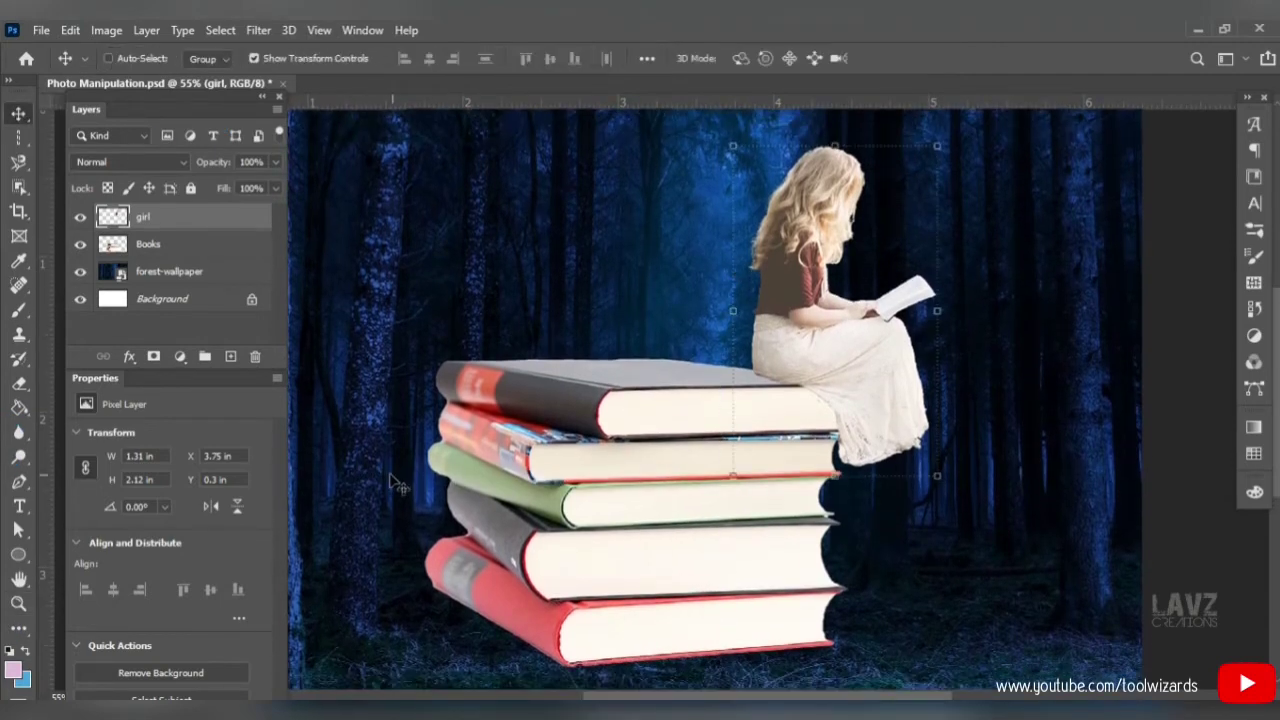
Move the Books stack slightly down and to the left, and reseat the girl on the right end of the top book.
{"action": "left_click", "coordinate": [640, 460], "text": "ctrl"}
{"action": "scroll", "coordinate": [1030, 355], "scroll_direction": "right", "scroll_amount": 3}
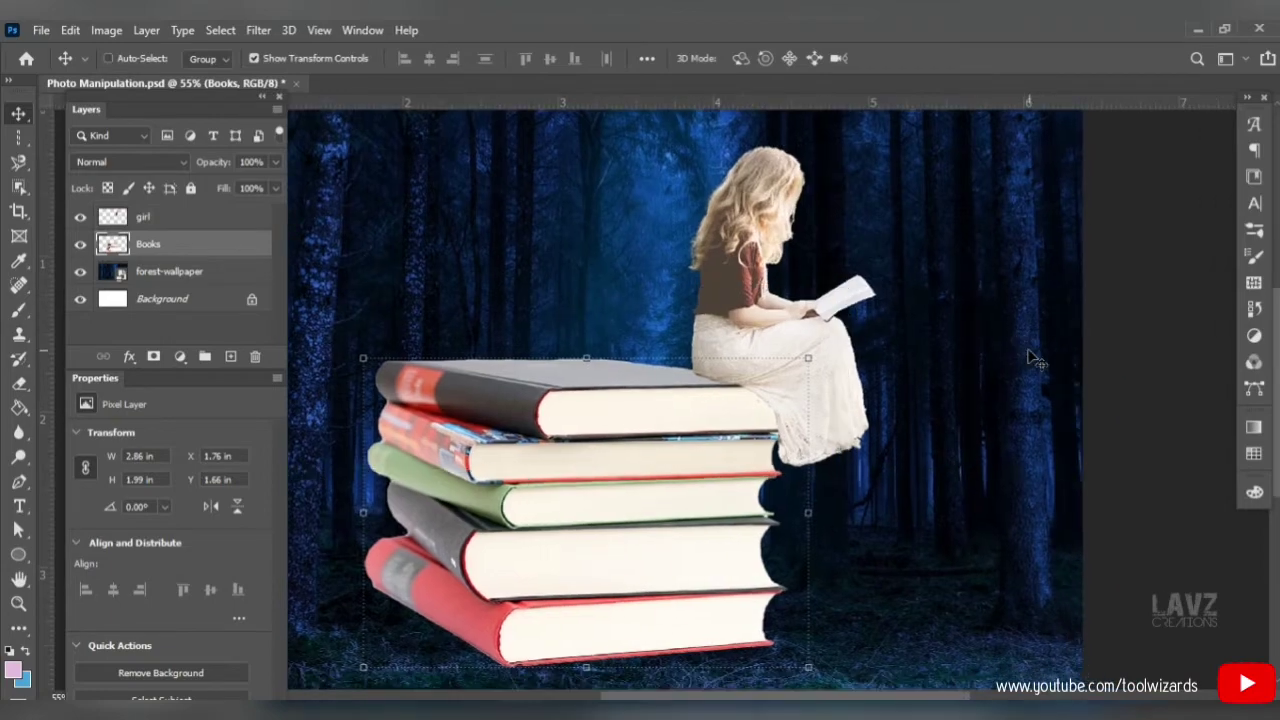
{"action": "scroll", "coordinate": [1029, 354], "scroll_direction": "right", "scroll_amount": 2}
{"action": "scroll", "coordinate": [681, 419], "scroll_direction": "left", "scroll_amount": 2}
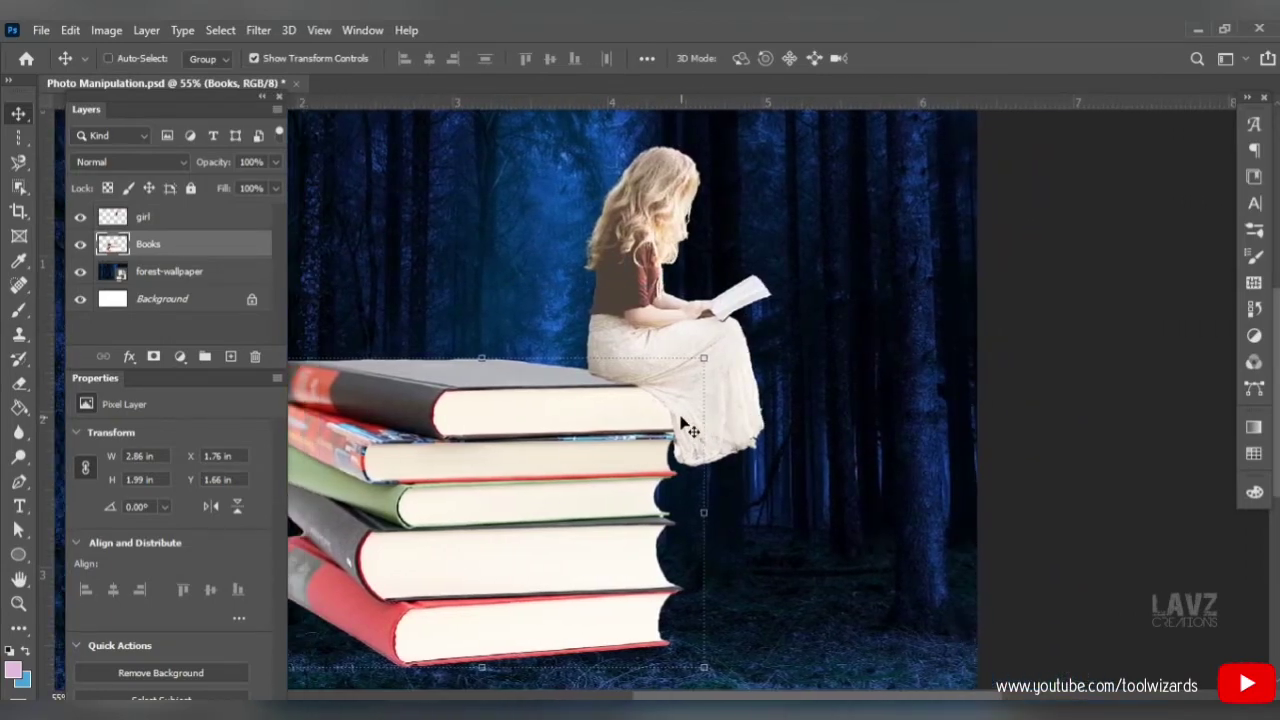
{"action": "left_click_drag", "start_coordinate": [177, 89], "coordinate": [1122, 113]}
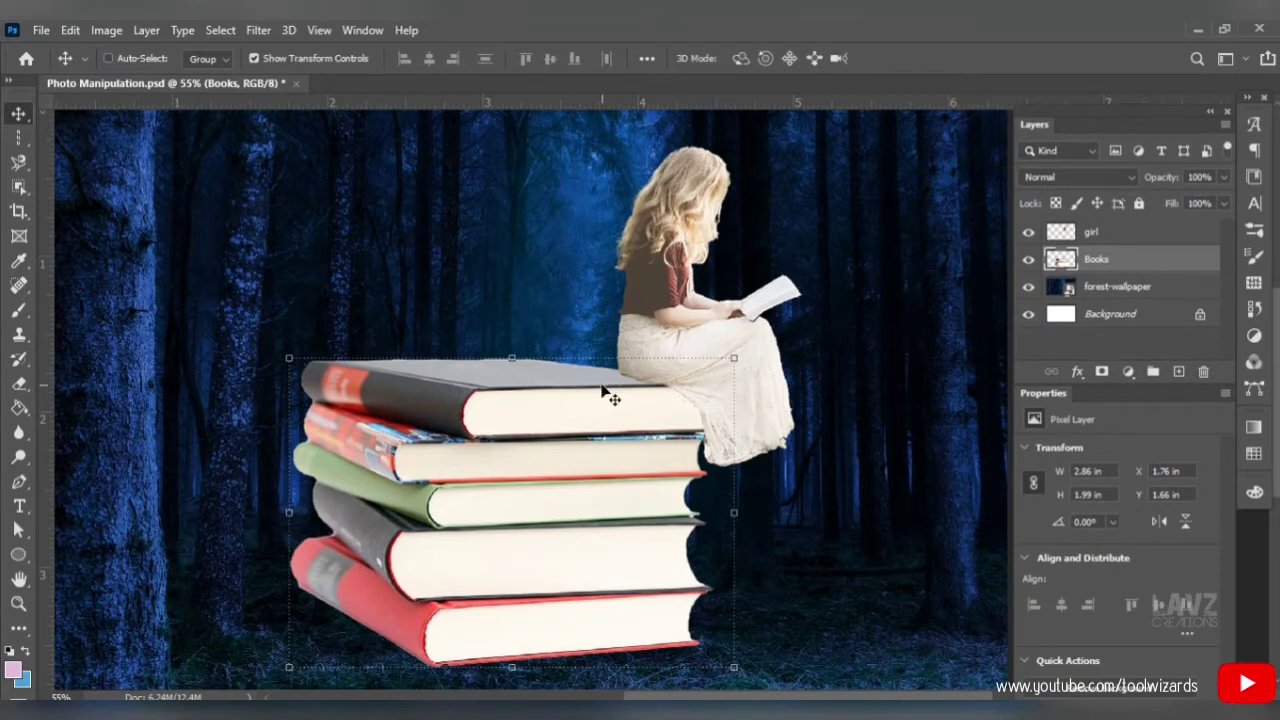
{"action": "left_click_drag", "start_coordinate": [597, 477], "coordinate": [578, 522]}
{"action": "left_click", "coordinate": [1140, 234]}
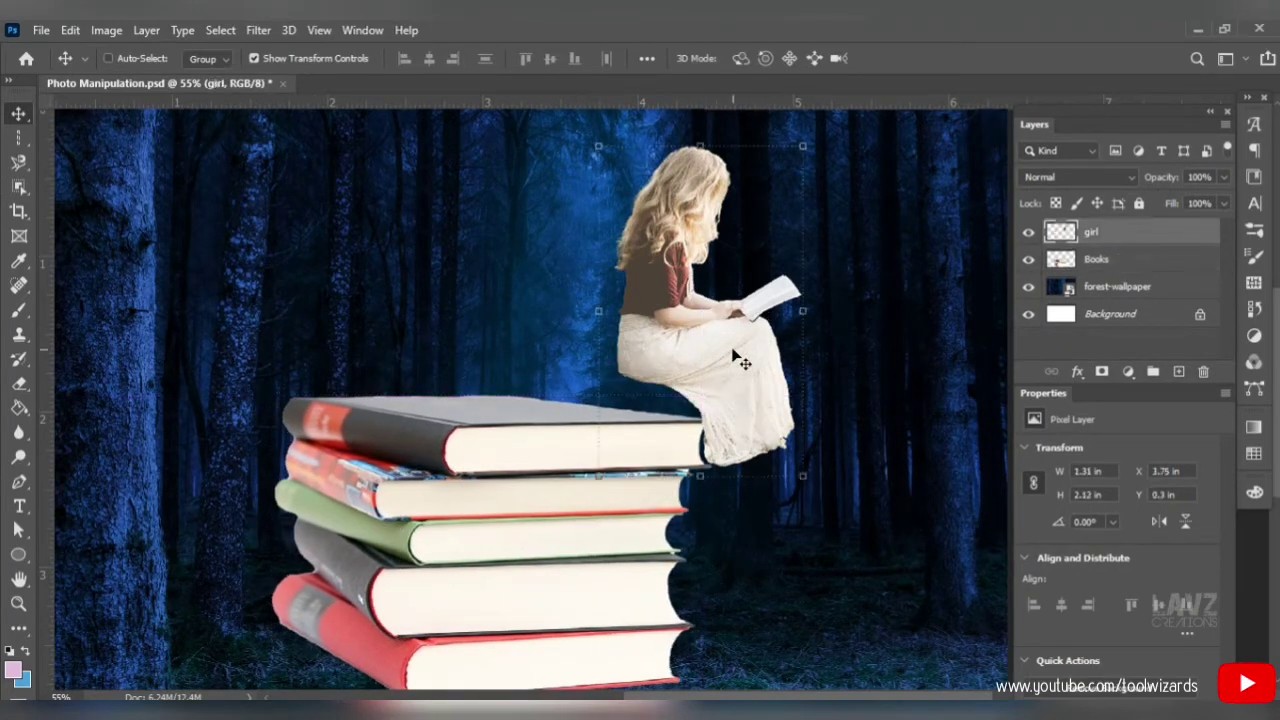
{"action": "left_click_drag", "start_coordinate": [731, 355], "coordinate": [677, 381]}
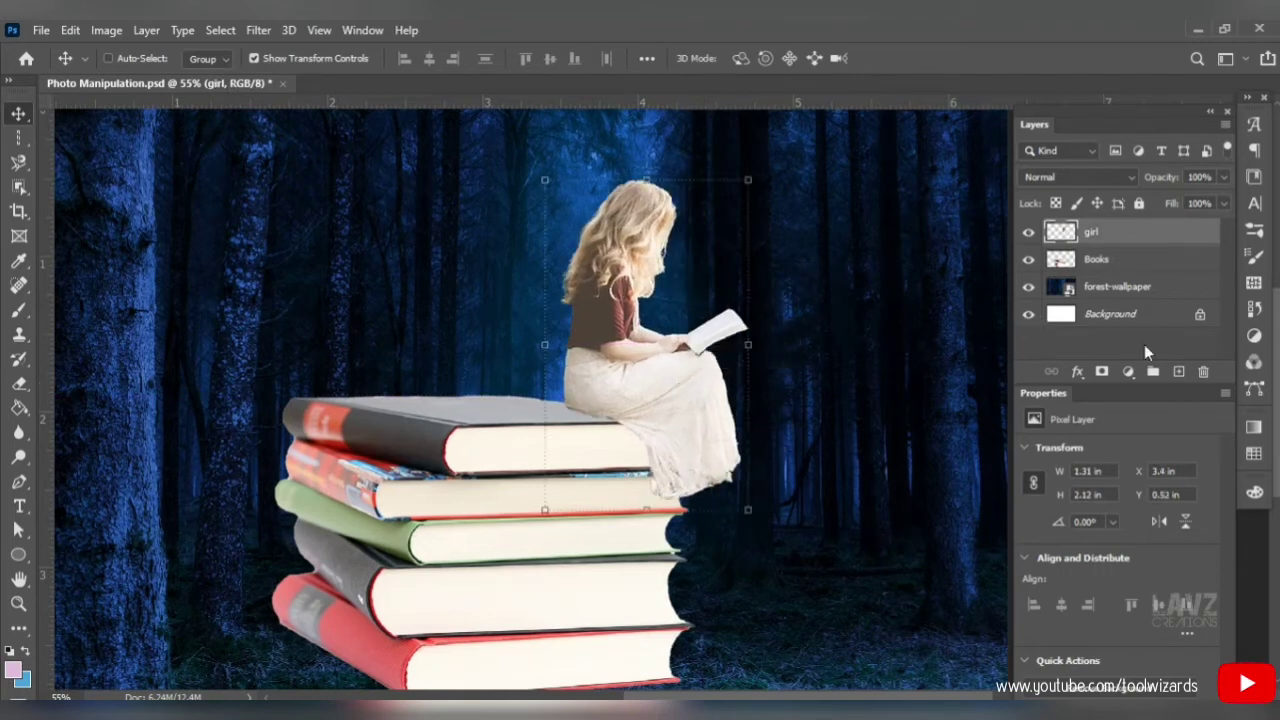
Add a new layer, place the lantern image from the project folder into it, and position the lantern to the right of the girl.
{"action": "left_click", "coordinate": [1179, 371]}
{"action": "left_click", "coordinate": [603, 700]}
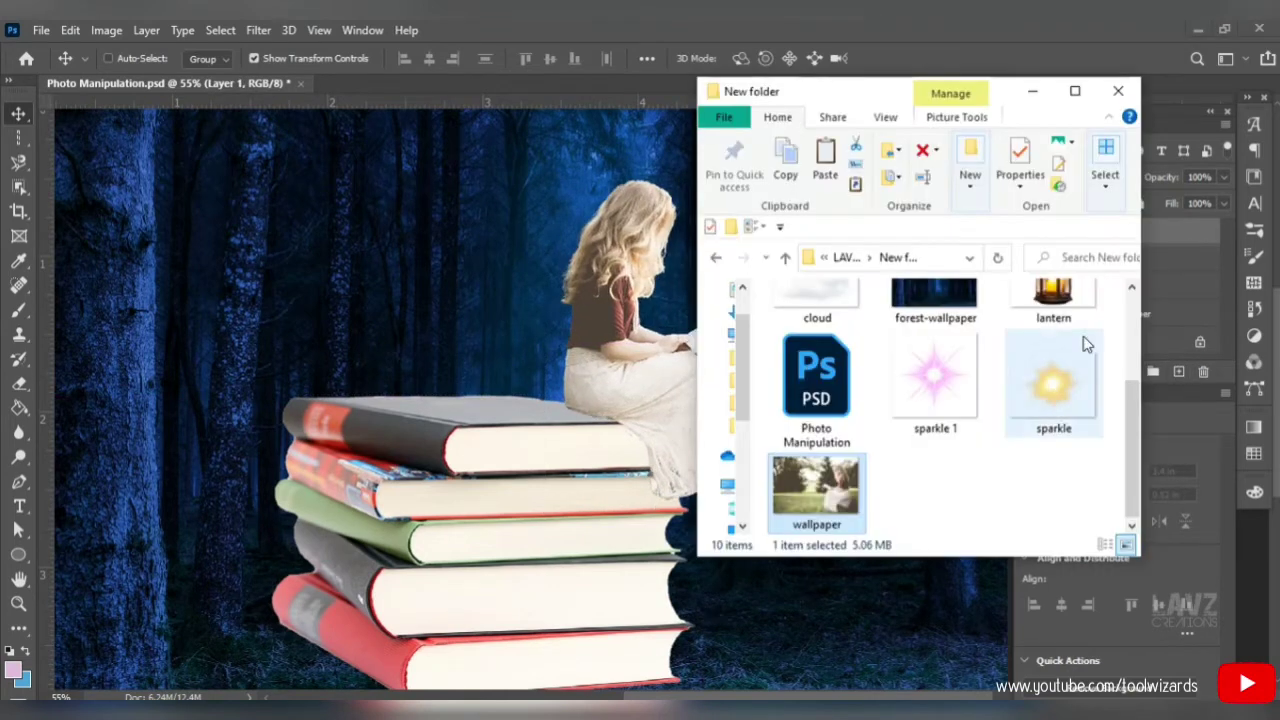
{"action": "left_click_drag", "start_coordinate": [1076, 296], "coordinate": [529, 390]}
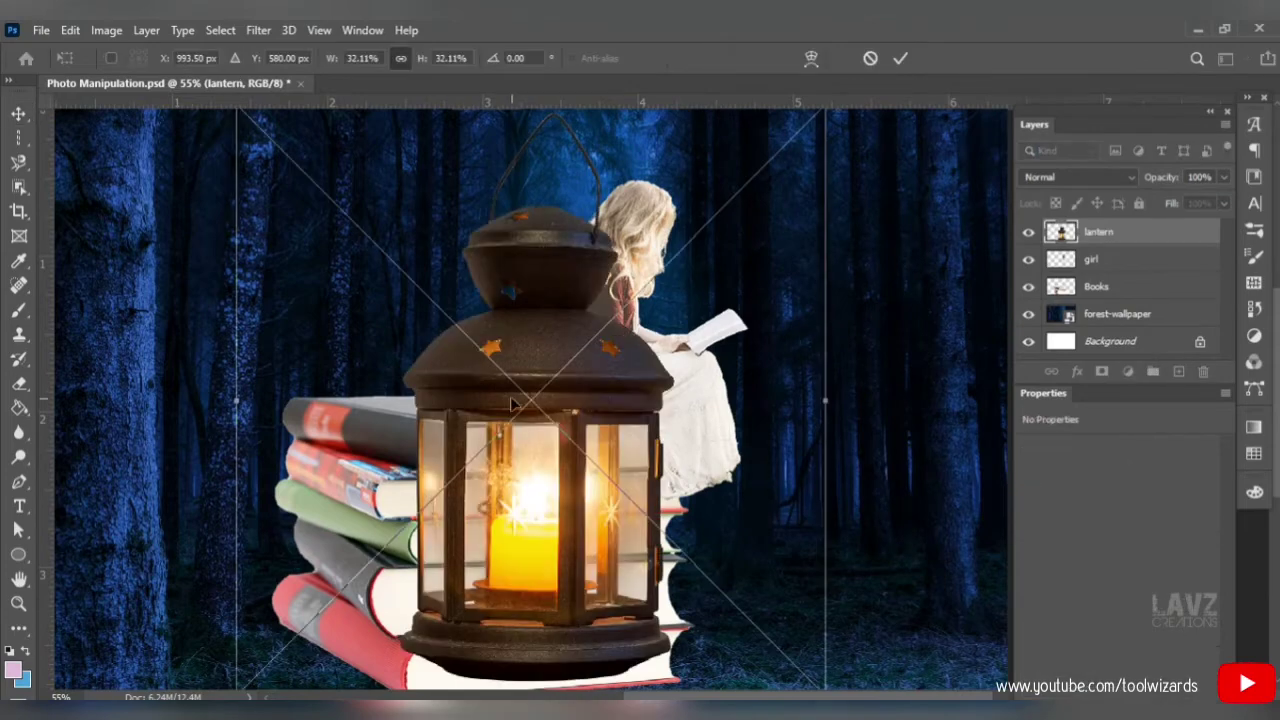
{"action": "left_click_drag", "start_coordinate": [548, 440], "coordinate": [893, 428]}
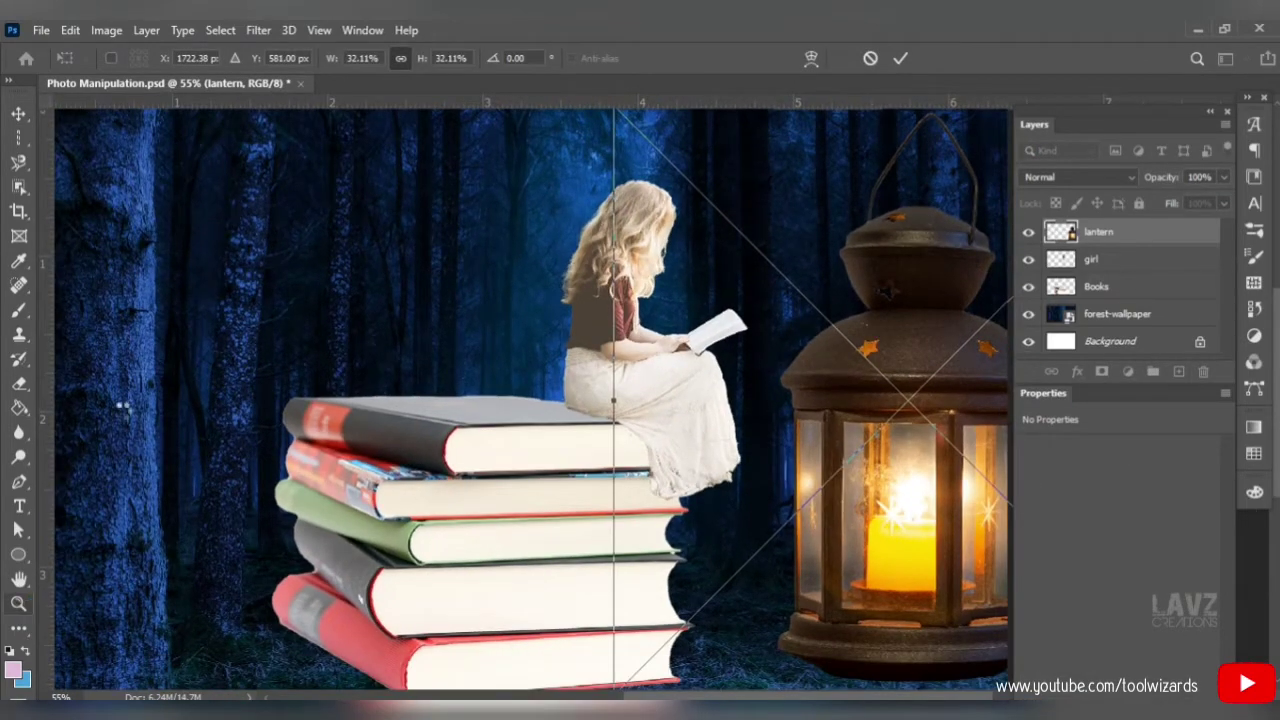
{"action": "key", "text": "Return"}
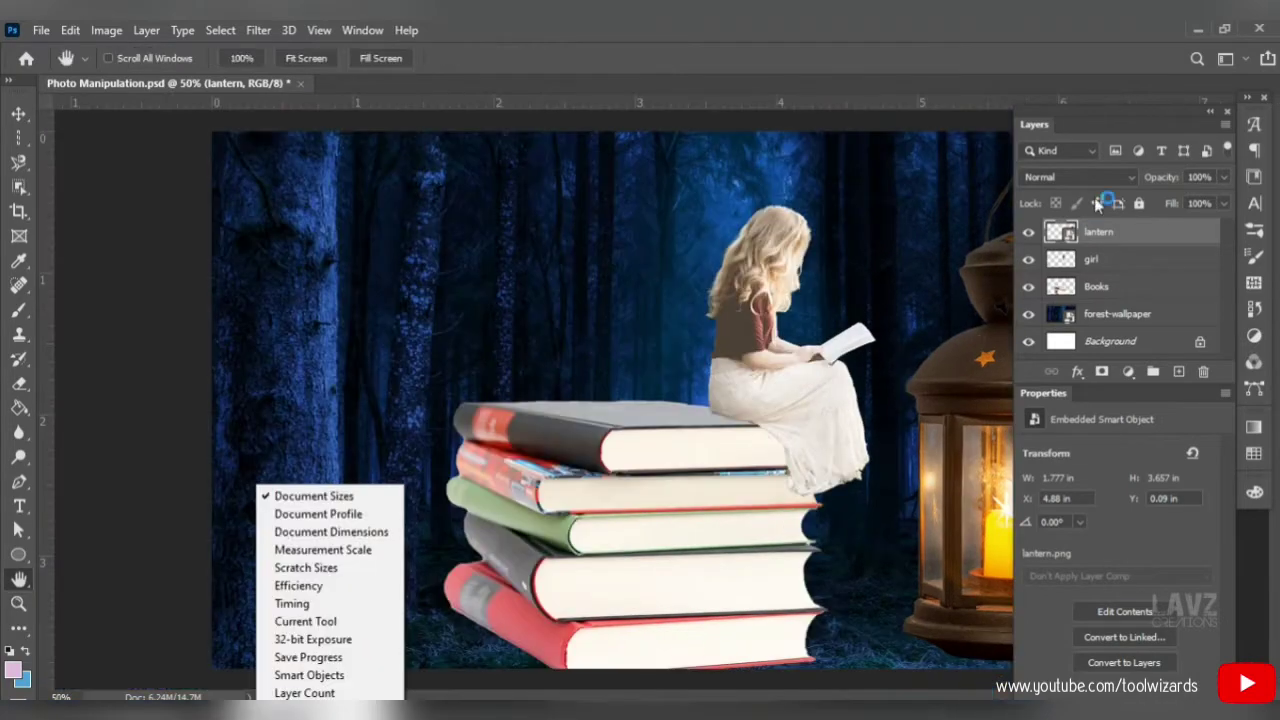
Move the Layers and Properties panels to the opposite side and shift the lantern left so it stands fully inside the canvas.
{"action": "left_click", "coordinate": [1143, 113]}
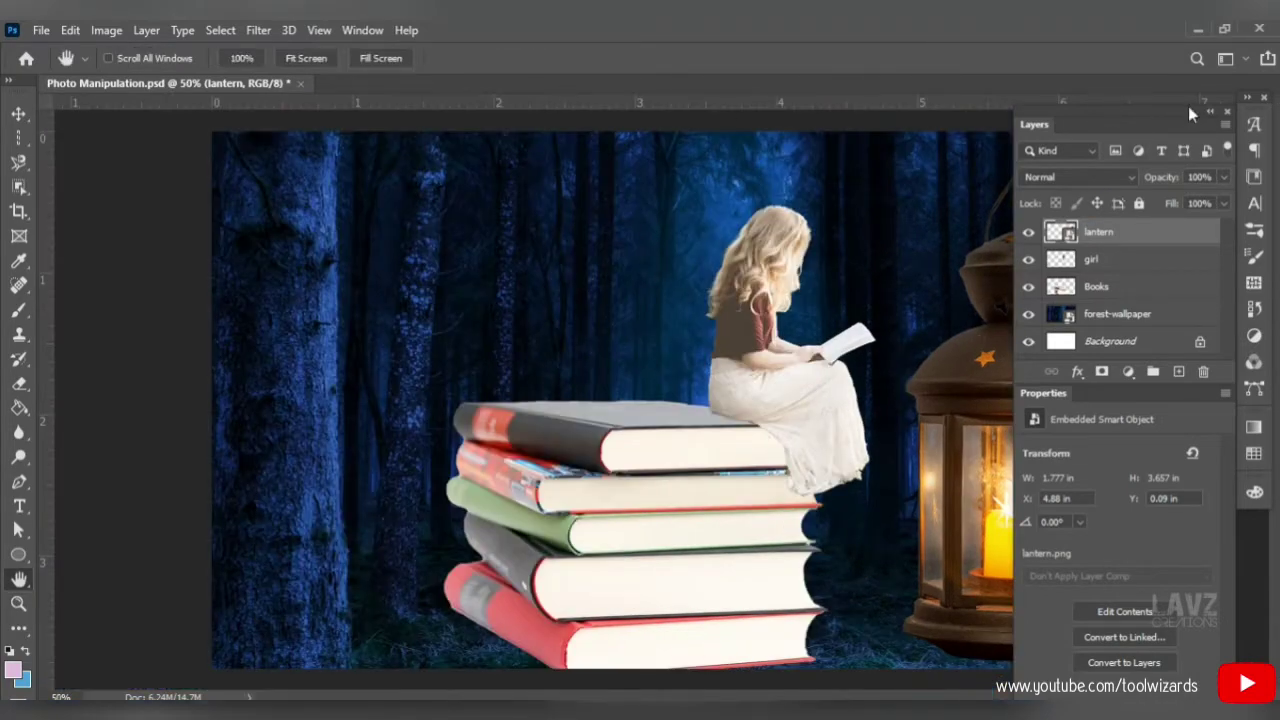
{"action": "left_click_drag", "start_coordinate": [1188, 106], "coordinate": [216, 70]}
{"action": "key", "text": "v"}
{"action": "left_click_drag", "start_coordinate": [1032, 495], "coordinate": [958, 500]}
Resize the Books stack to about 2.33 × 1.83 in and move it left of the lantern, just above the canvas's lower edge.
{"action": "left_click", "coordinate": [140, 250]}
{"action": "left_click_drag", "start_coordinate": [650, 462], "coordinate": [613, 462]}
{"action": "key", "text": "ctrl+t"}
{"action": "left_click_drag", "start_coordinate": [808, 541], "coordinate": [691, 535]}
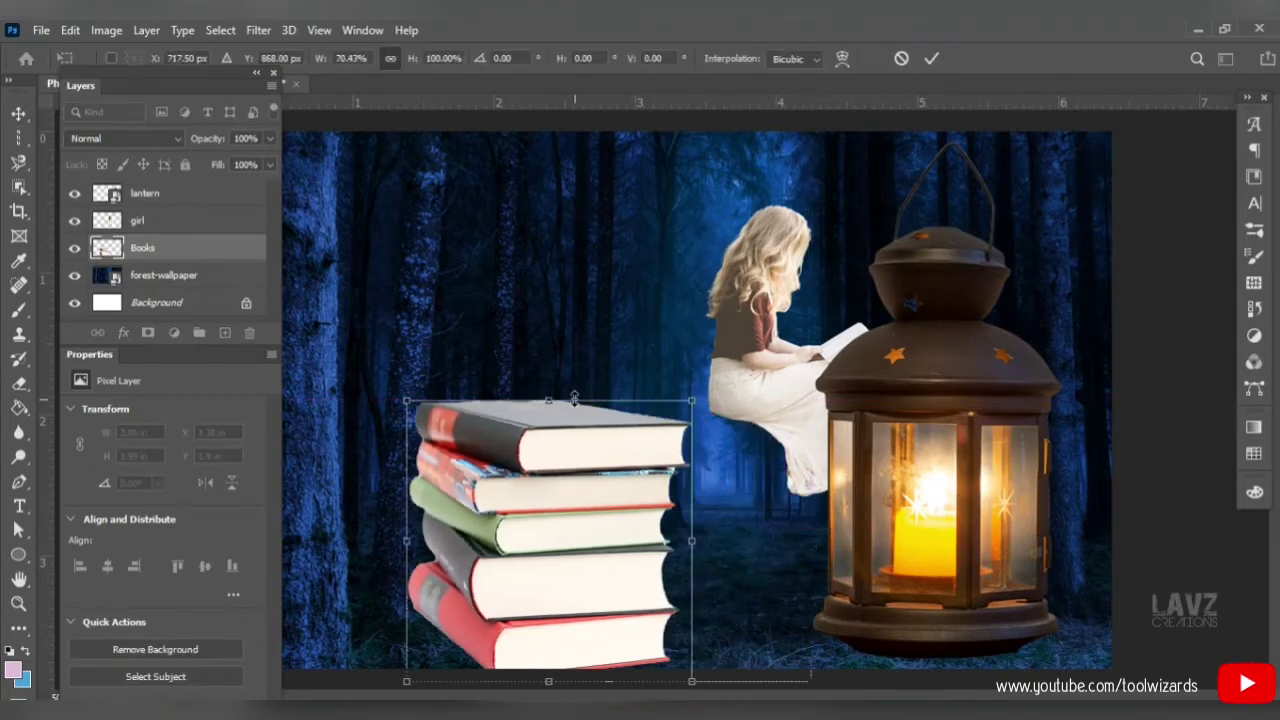
{"action": "left_click_drag", "start_coordinate": [548, 400], "coordinate": [548, 386]}
{"action": "left_click_drag", "start_coordinate": [691, 530], "coordinate": [737, 528]}
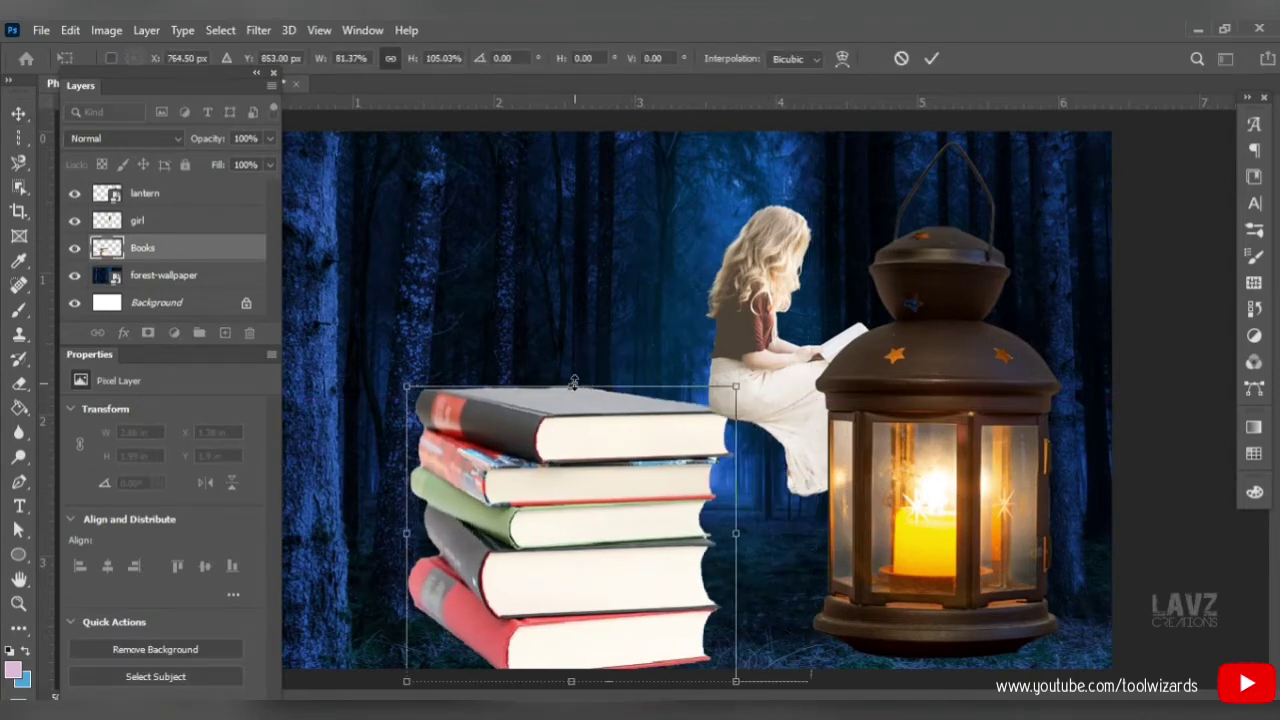
{"action": "left_click_drag", "start_coordinate": [571, 386], "coordinate": [571, 420]}
{"action": "left_click_drag", "start_coordinate": [584, 518], "coordinate": [606, 495]}
Scale the girl down to about 0.89 × 1.44 in and seat her on the right end of the top book.
{"action": "left_click", "coordinate": [88, 219]}
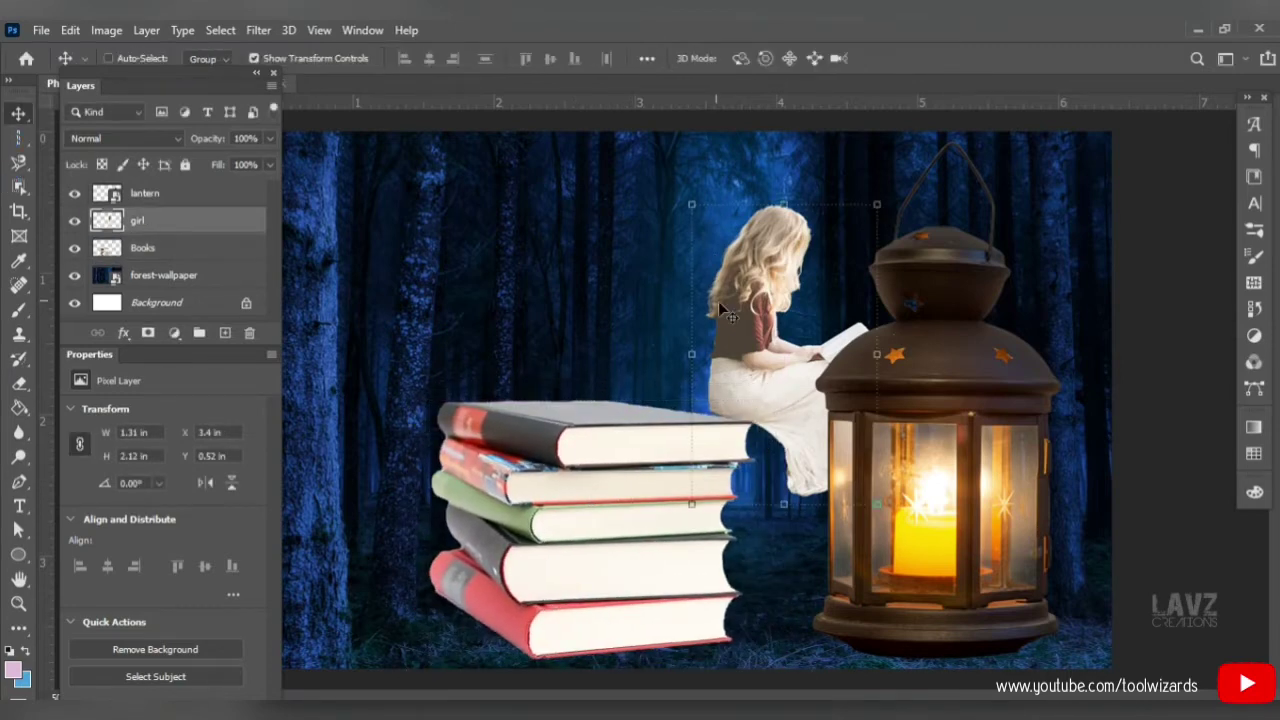
{"action": "left_click_drag", "start_coordinate": [747, 335], "coordinate": [702, 343]}
{"action": "left_click_drag", "start_coordinate": [834, 200], "coordinate": [764, 294]}
{"action": "left_click_drag", "start_coordinate": [711, 415], "coordinate": [727, 392]}
{"action": "left_click", "coordinate": [16, 115]}
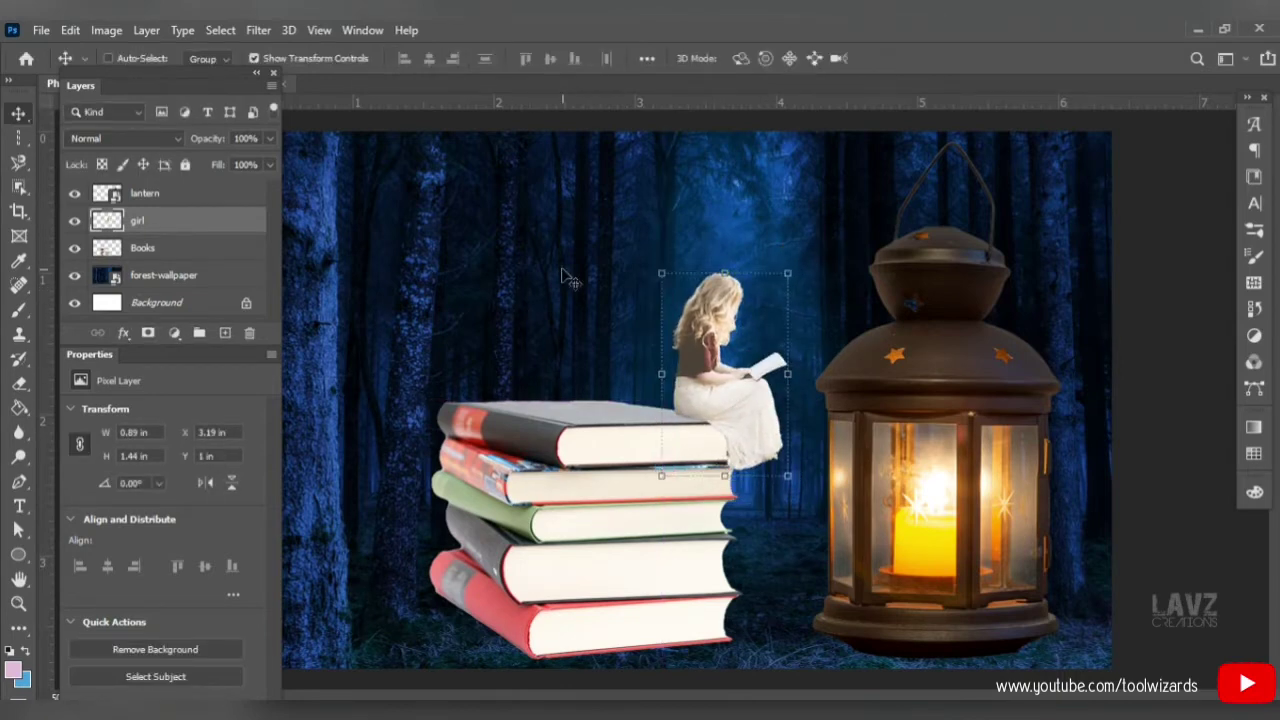
Readjust the width, height and position of the Books stack, leaving it slightly farther left under the girl.
{"action": "left_click", "coordinate": [171, 249]}
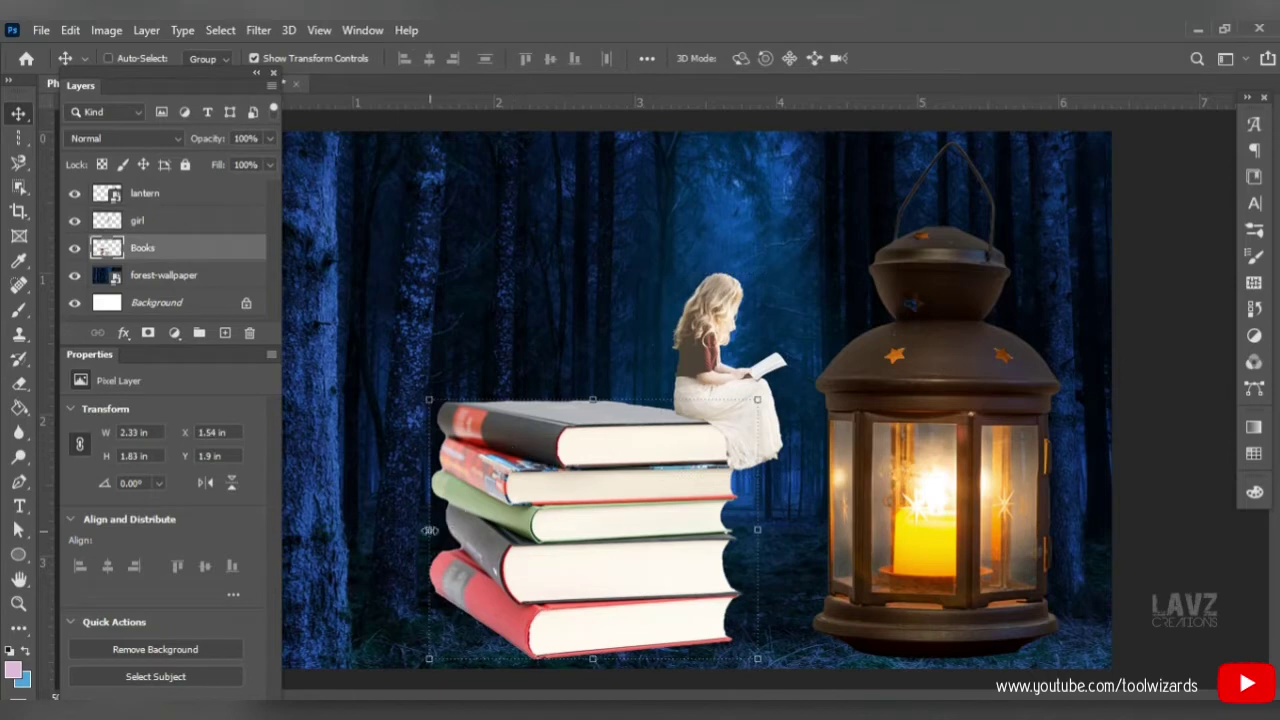
{"action": "left_click_drag", "start_coordinate": [430, 530], "coordinate": [470, 530]}
{"action": "mouse_move", "coordinate": [627, 516]}
{"action": "left_mouse_down"}
{"action": "mouse_move", "coordinate": [594, 523]}
{"action": "mouse_move", "coordinate": [607, 520]}
{"action": "left_mouse_up"}
{"action": "left_click_drag", "start_coordinate": [594, 425], "coordinate": [593, 400]}
{"action": "left_click_drag", "start_coordinate": [451, 526], "coordinate": [420, 525]}
Nudge the girl down to Y 1.03 in on the top book and raise the lantern to Y 0.01 in.
{"action": "left_click", "coordinate": [177, 220]}
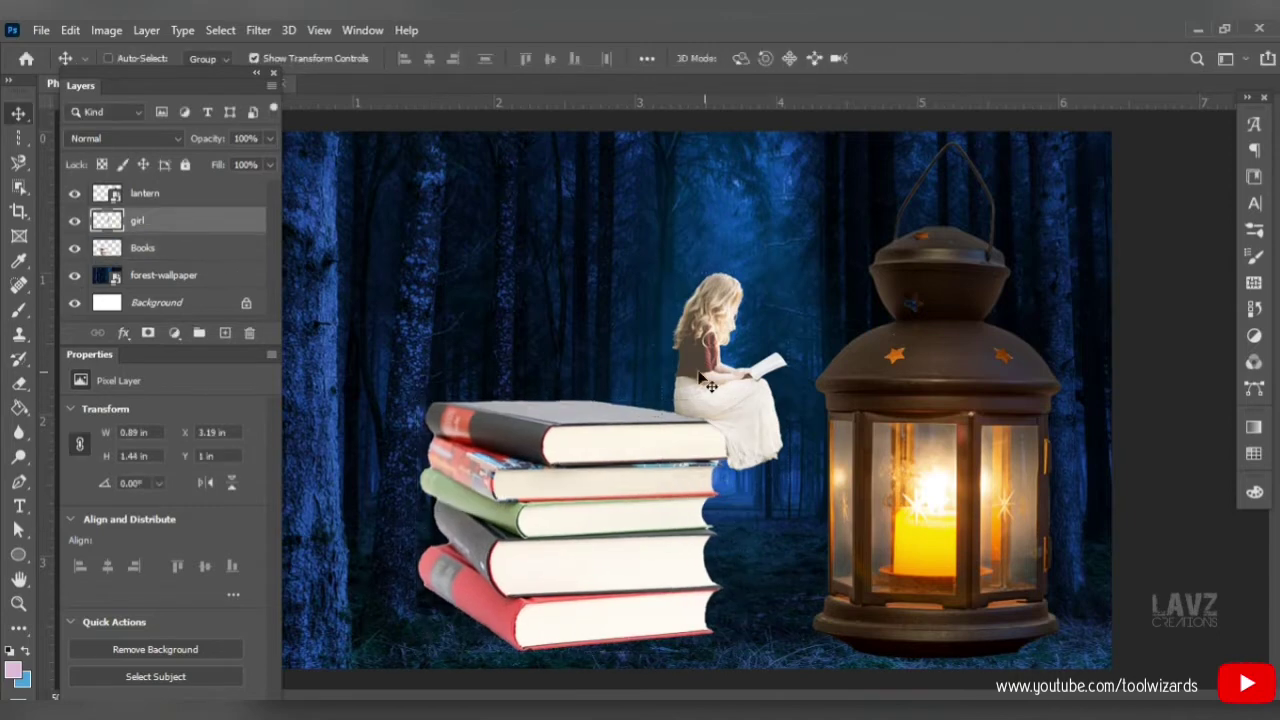
{"action": "left_click_drag", "start_coordinate": [706, 385], "coordinate": [699, 389]}
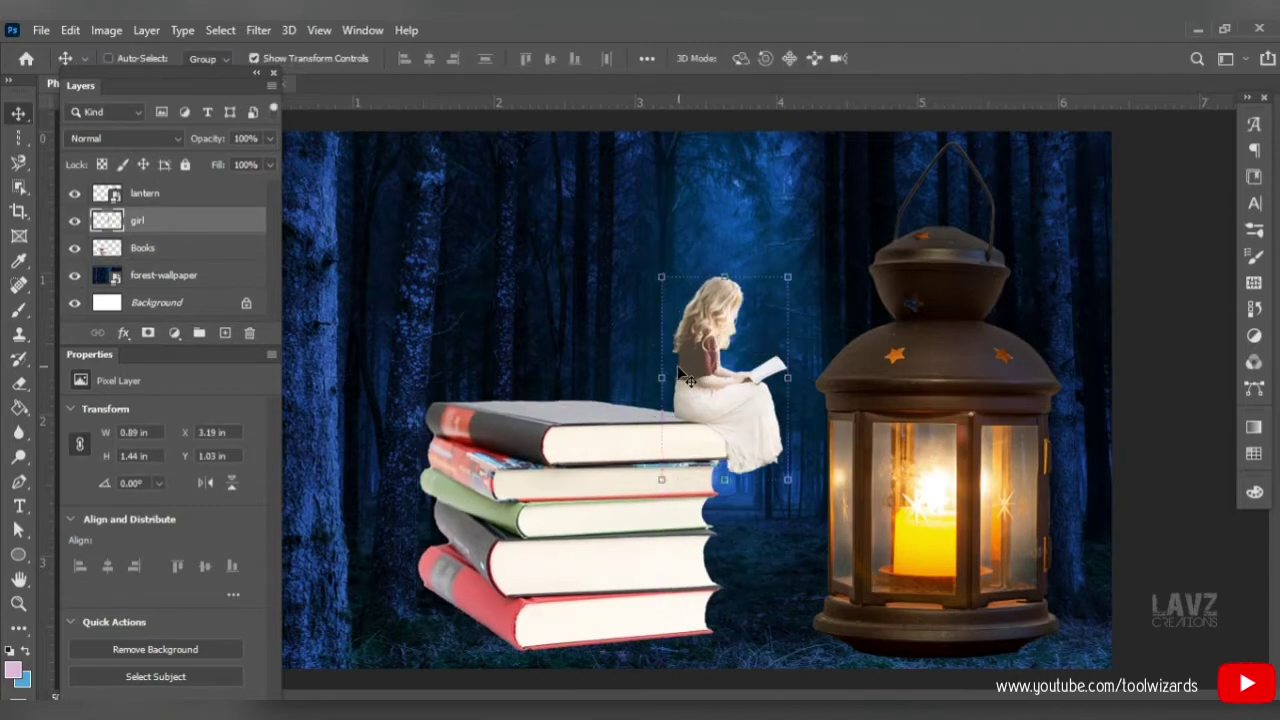
{"action": "left_click", "coordinate": [157, 195]}
{"action": "mouse_move", "coordinate": [1010, 513]}
{"action": "left_mouse_down"}
{"action": "mouse_move", "coordinate": [1022, 498]}
{"action": "mouse_move", "coordinate": [1035, 505]}
{"action": "mouse_move", "coordinate": [1013, 497]}
{"action": "left_mouse_up"}
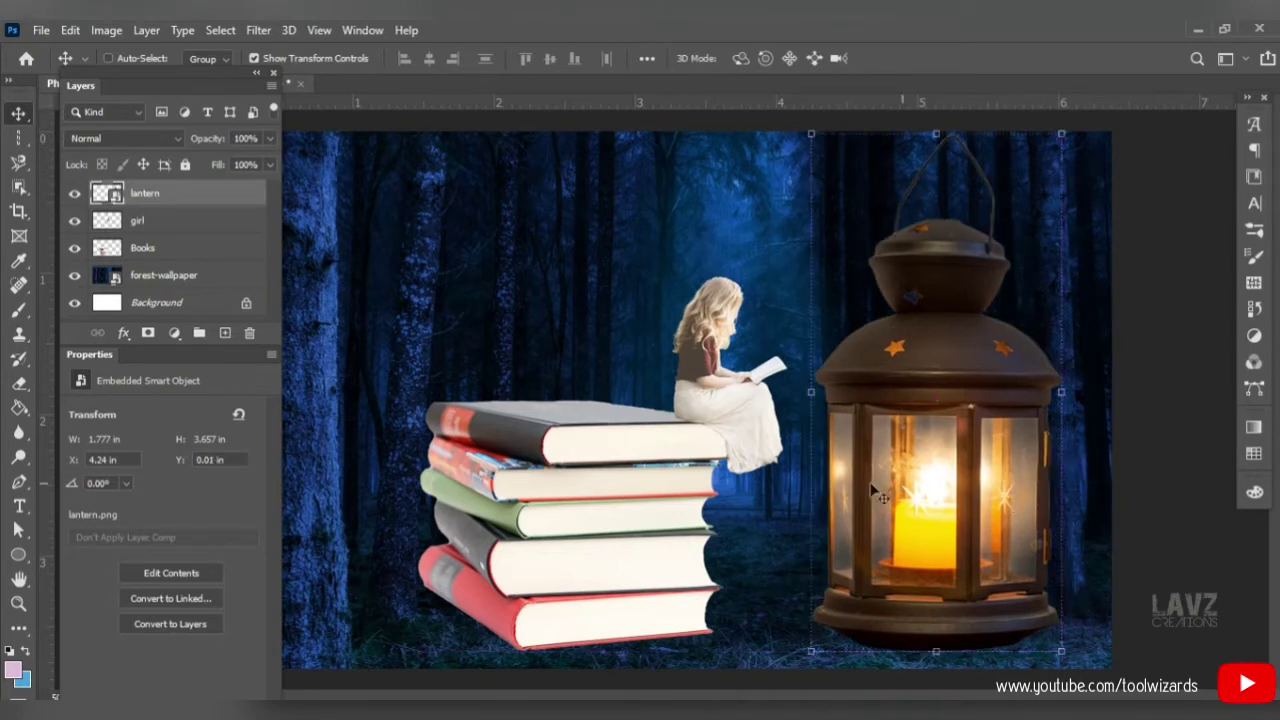
Add a new layer and place the butterfly image from the project folder into it.
{"action": "left_click", "coordinate": [225, 332]}
{"action": "key", "text": "alt+Tab"}
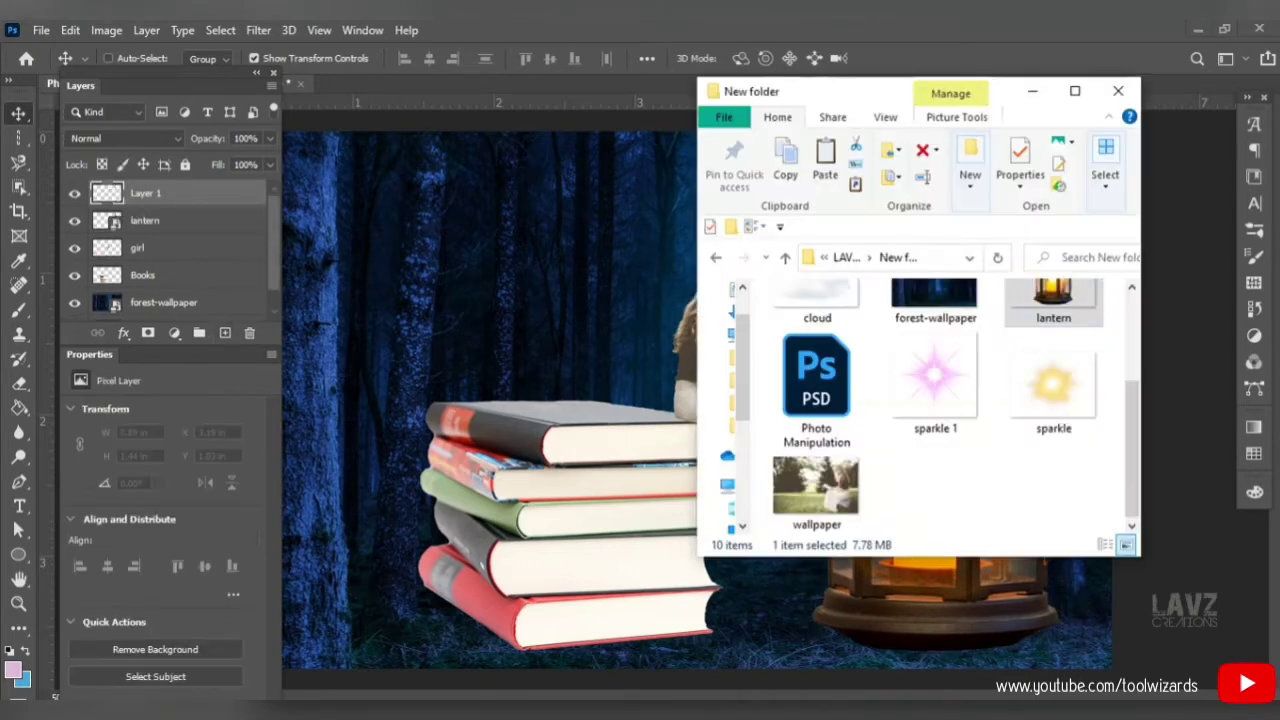
{"action": "left_click_drag", "start_coordinate": [1133, 416], "coordinate": [1133, 346]}
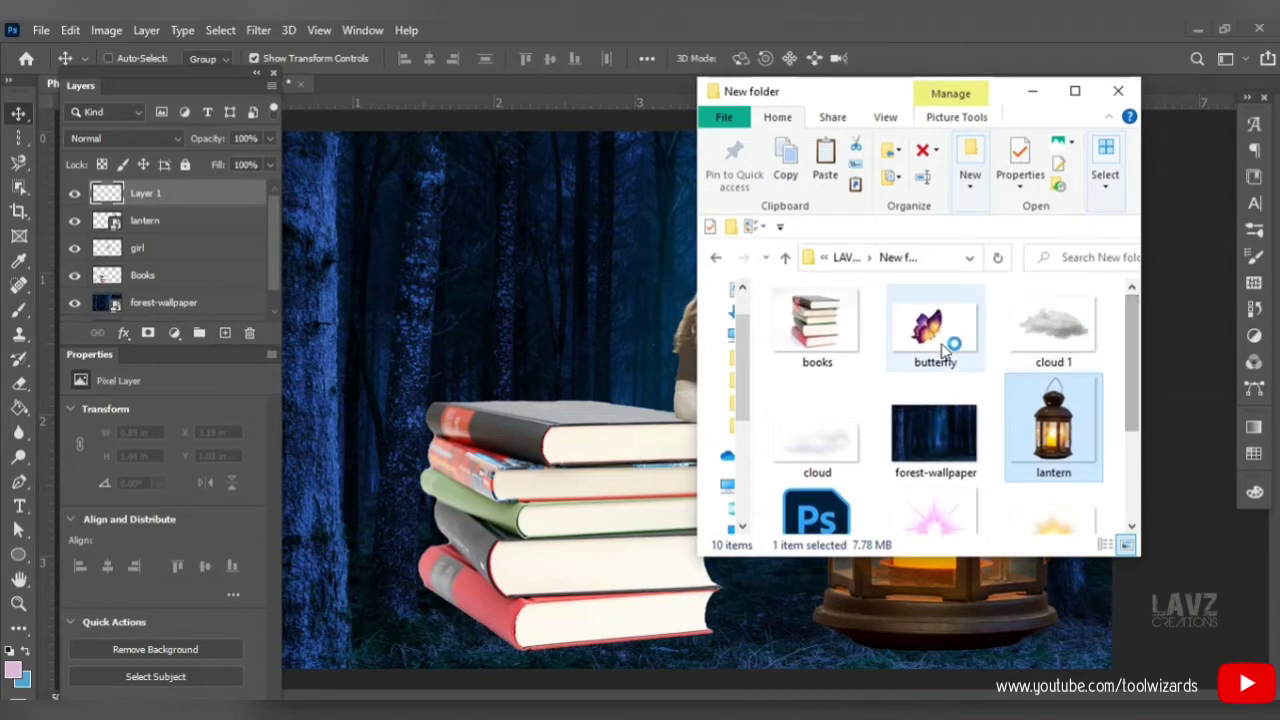
{"action": "left_click_drag", "start_coordinate": [940, 345], "coordinate": [455, 362]}
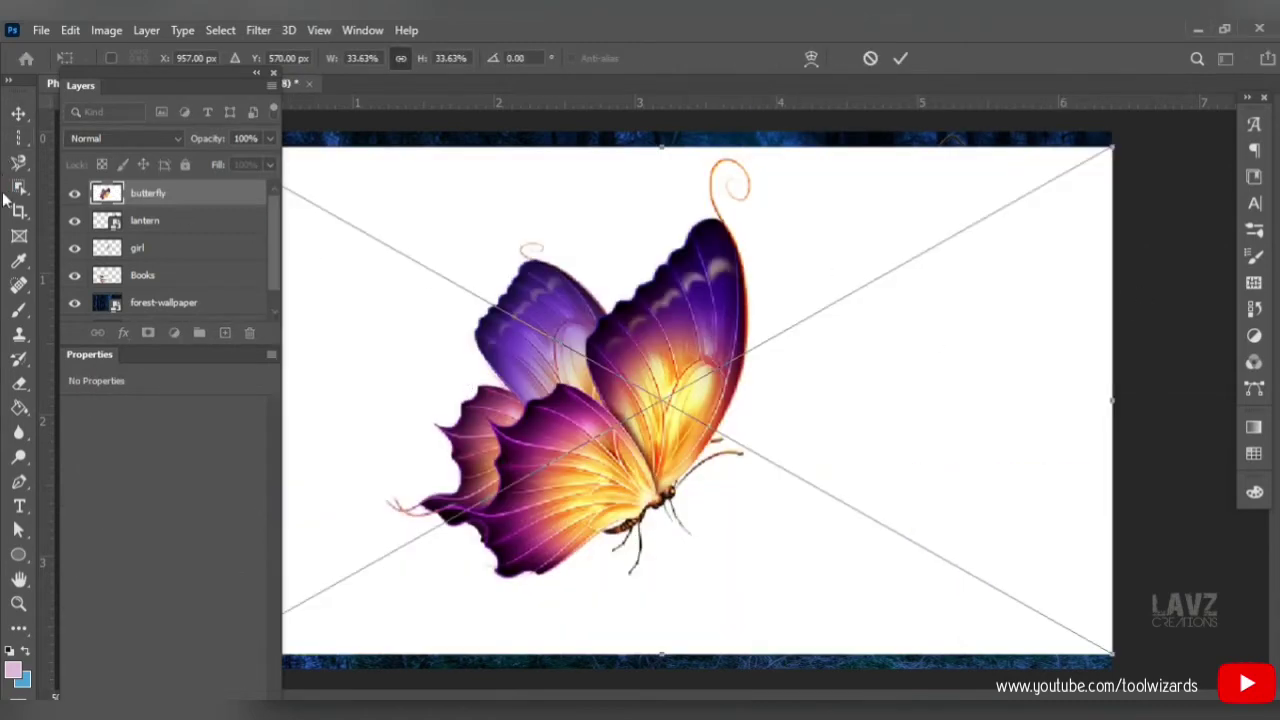
Commit the placed image and select the butterfly with a rectangular Object Selection drawn around it.
{"action": "left_click", "coordinate": [18, 187]}
{"action": "left_click_drag", "start_coordinate": [344, 164], "coordinate": [822, 585]}
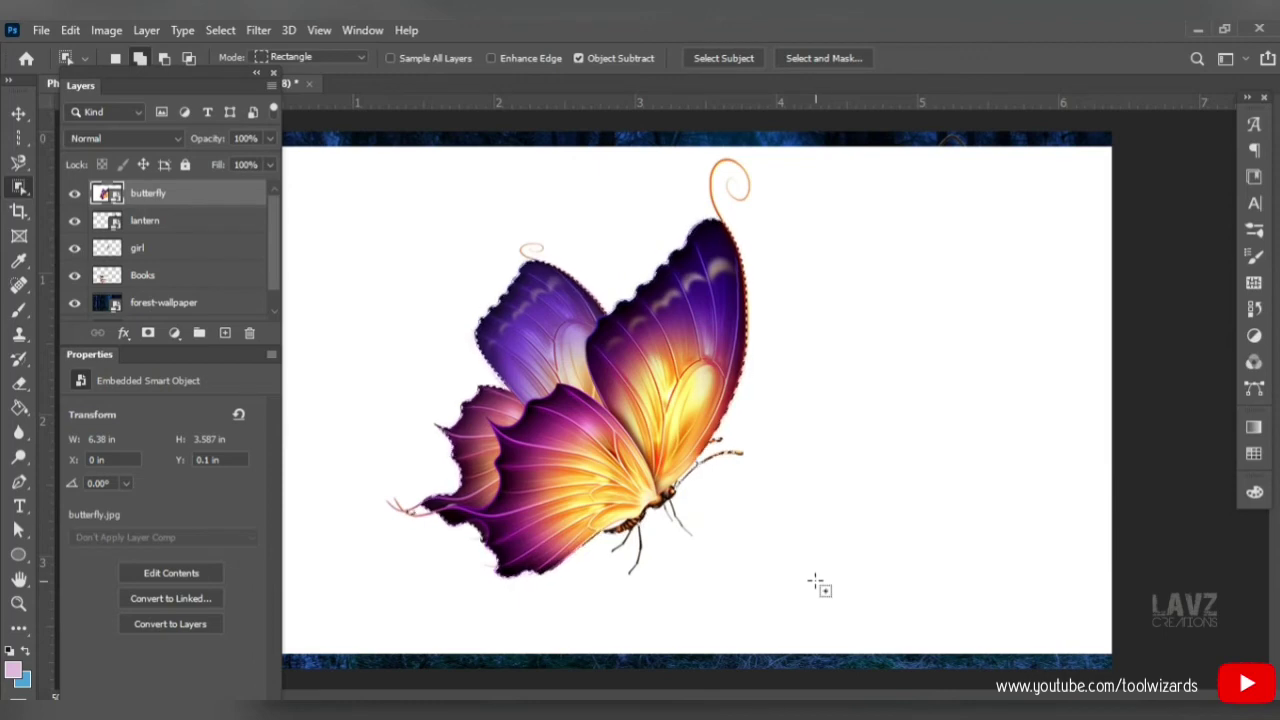
{"action": "key", "text": "v"}
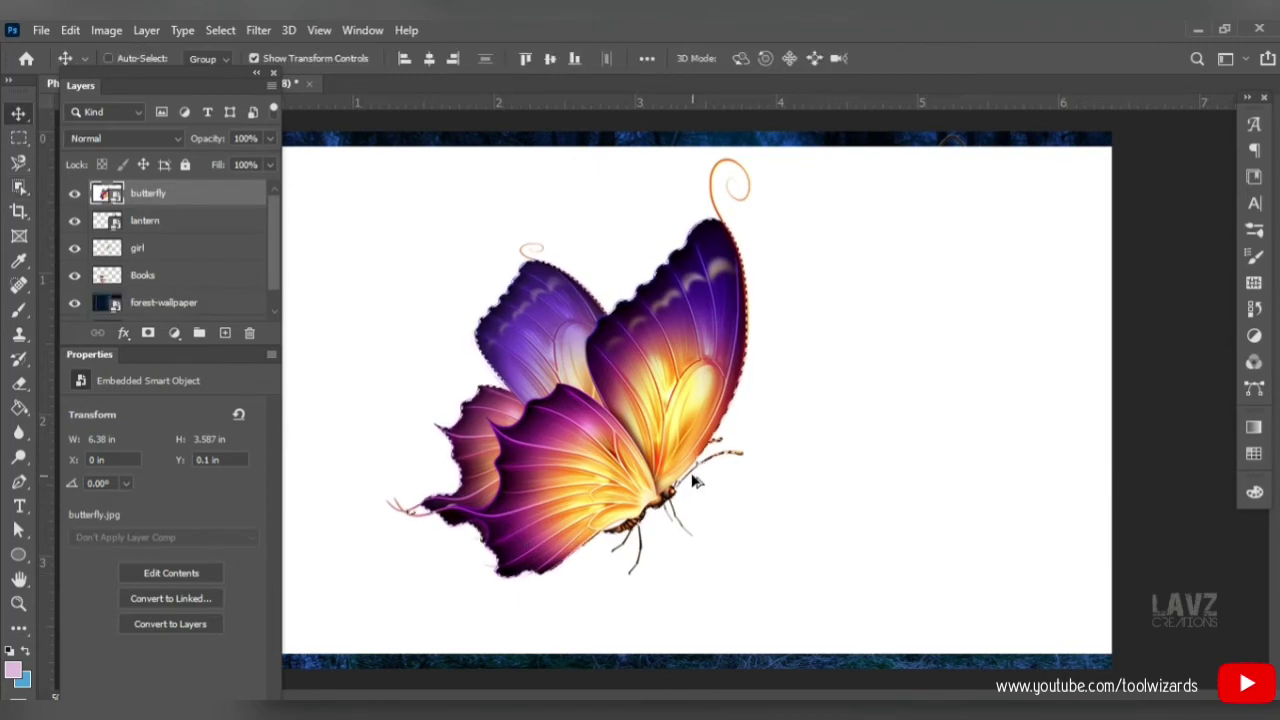
{"action": "scroll", "coordinate": [697, 482], "scroll_direction": "up", "scroll_amount": 1}
{"action": "scroll", "coordinate": [694, 483], "scroll_direction": "left", "scroll_amount": 1}
{"action": "scroll", "coordinate": [694, 483], "scroll_direction": "right", "scroll_amount": 1}
{"action": "scroll", "coordinate": [694, 483], "scroll_direction": "down", "scroll_amount": 1}
{"action": "scroll", "coordinate": [694, 483], "scroll_direction": "left", "scroll_amount": 2}
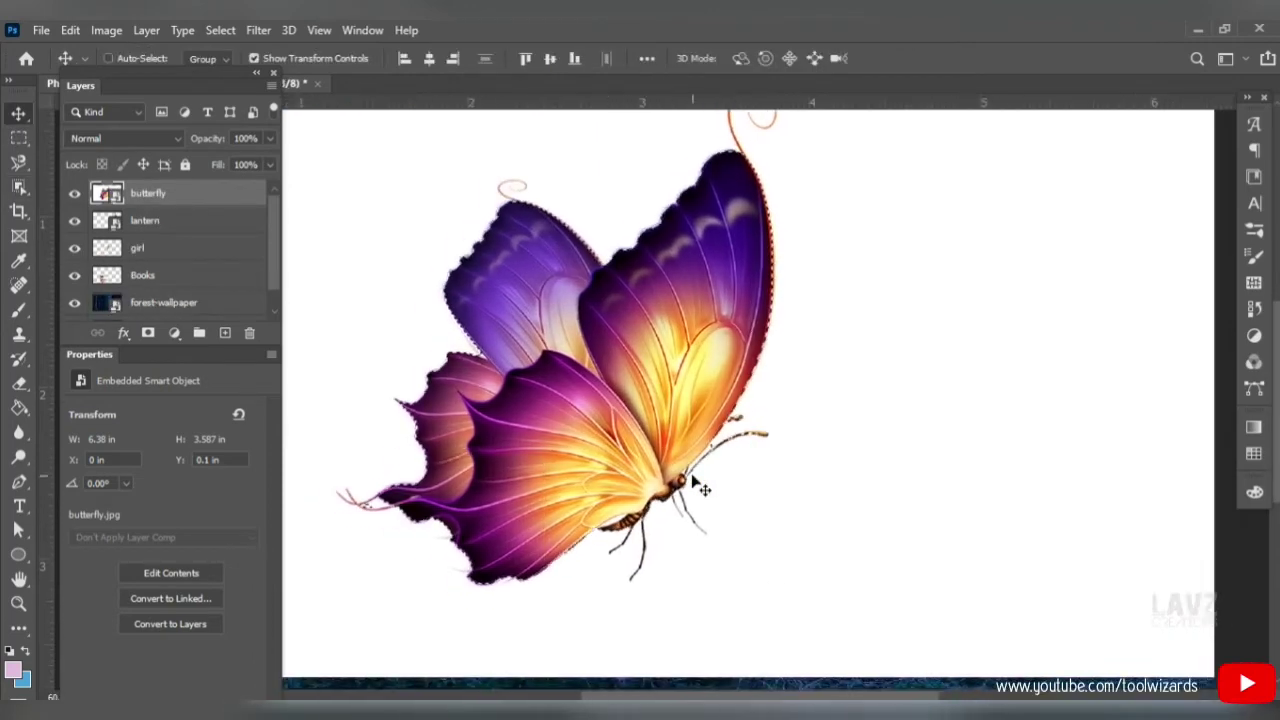
{"action": "left_click", "coordinate": [19, 187]}
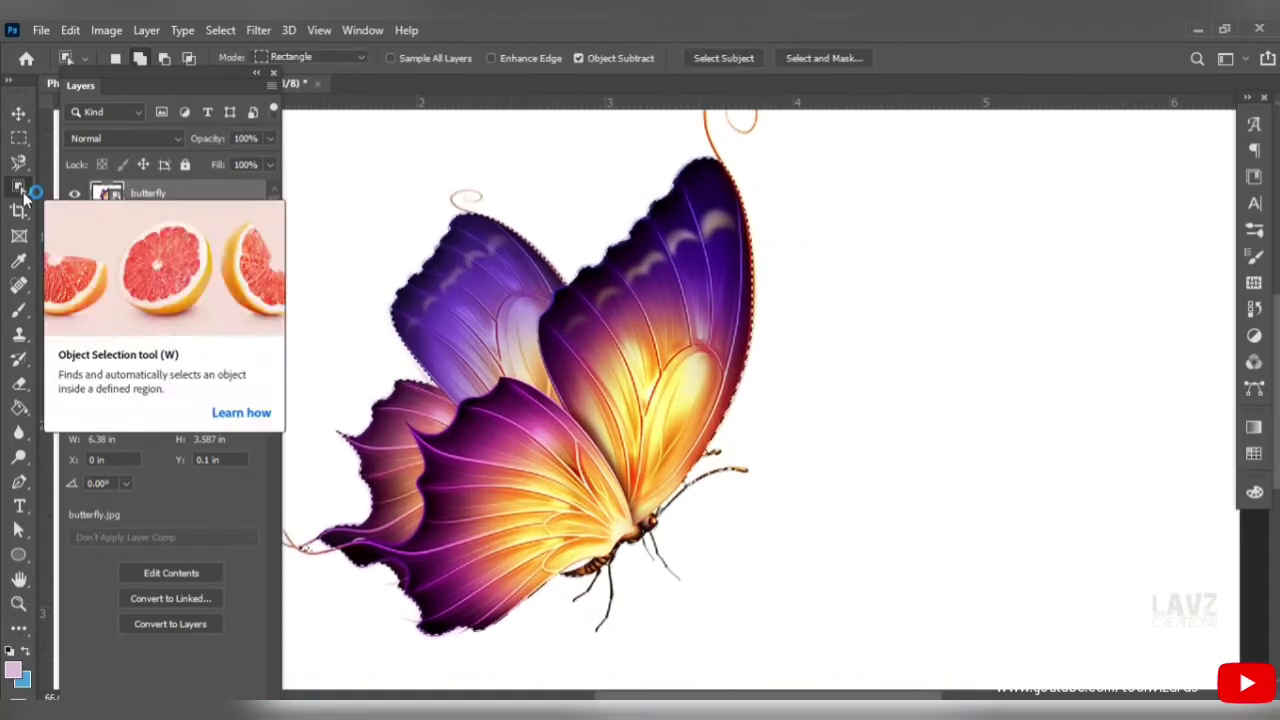
Open the butterfly selection in Select and Mask and brush an added area beside the long antenna.
{"action": "left_click", "coordinate": [819, 57]}
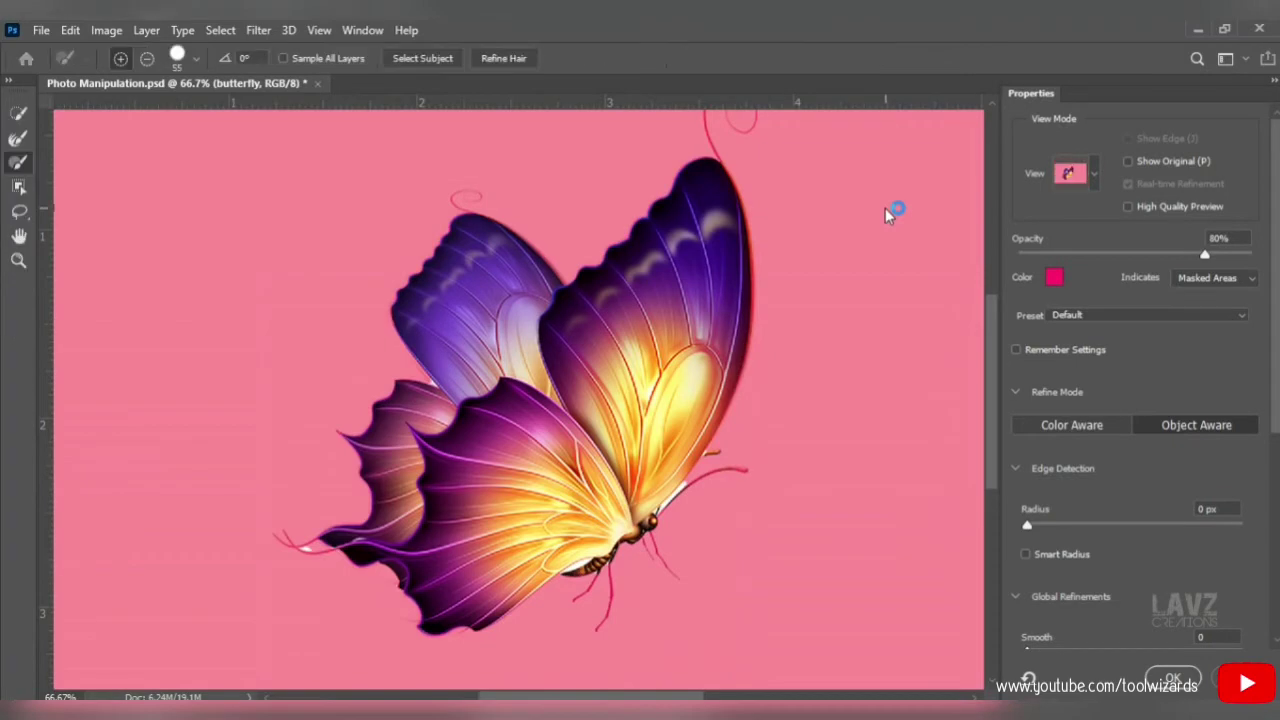
{"action": "left_click", "coordinate": [18, 260]}
{"action": "left_click", "coordinate": [674, 524]}
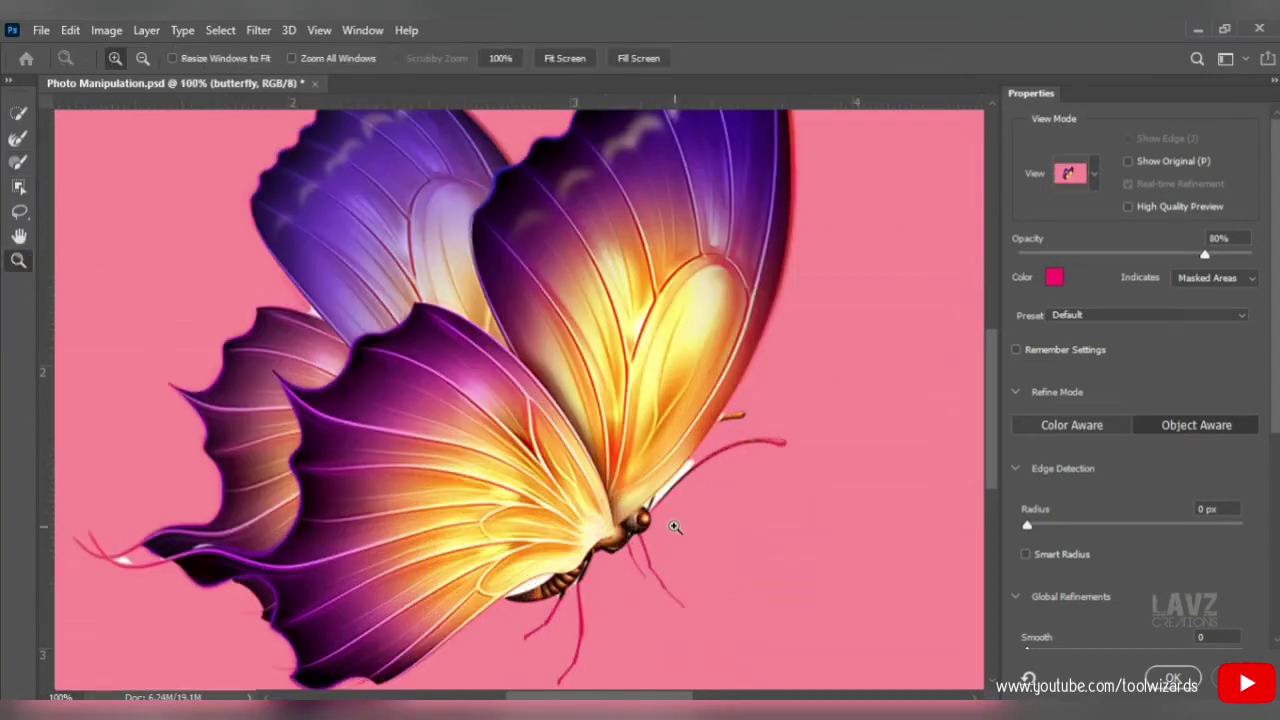
{"action": "left_click", "coordinate": [675, 526]}
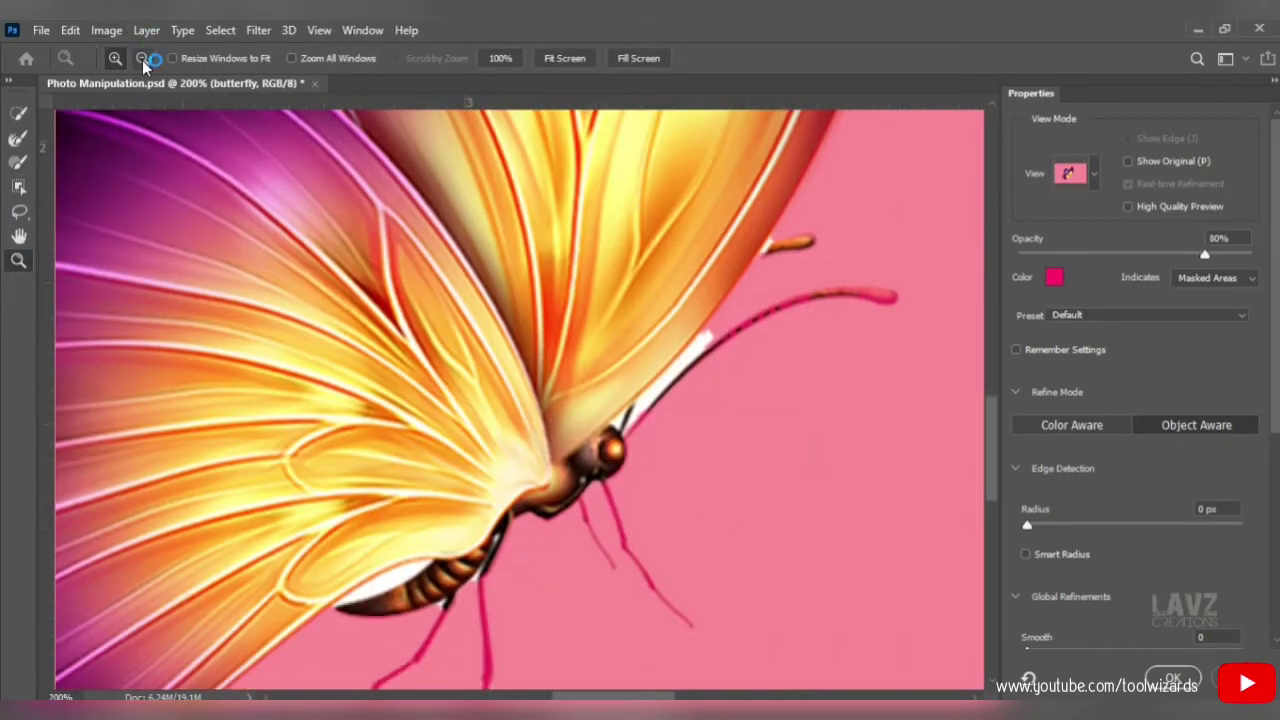
{"action": "left_click", "coordinate": [18, 162]}
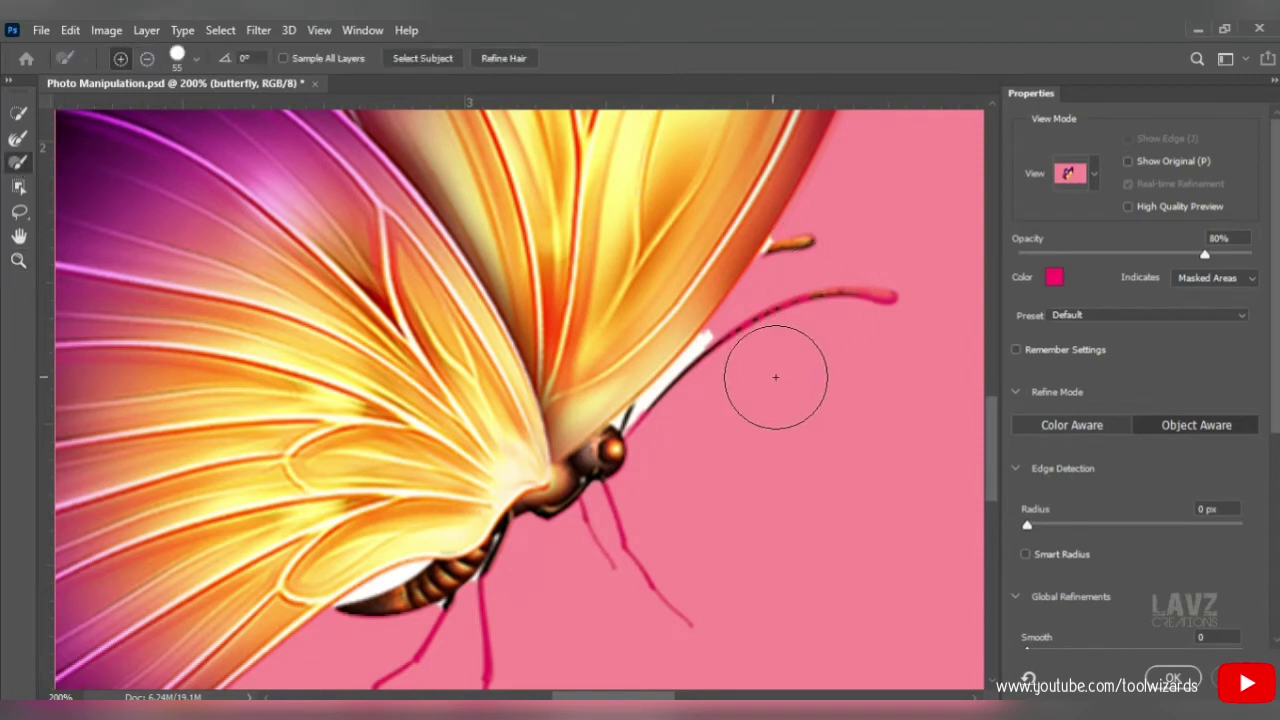
{"action": "left_click_drag", "start_coordinate": [753, 359], "coordinate": [744, 364]}
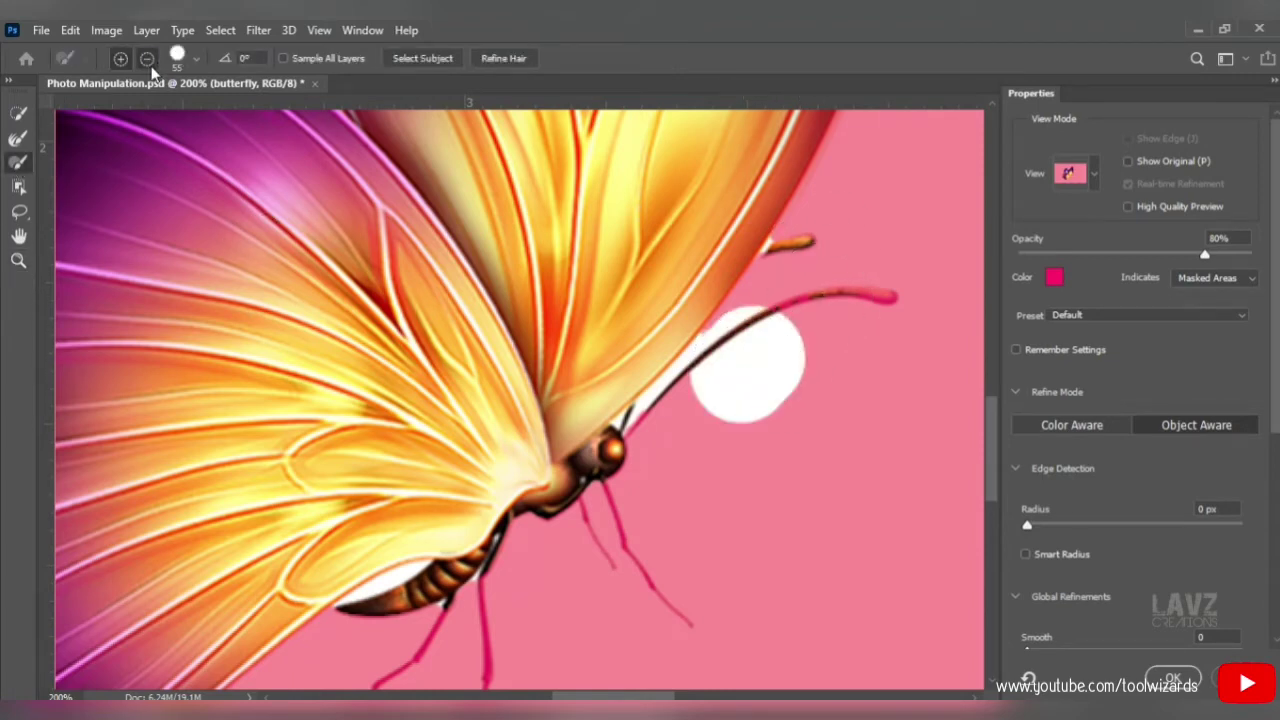
Subtract the area around the antennae, head and body from the butterfly selection with a 22 px brush.
{"action": "left_click", "coordinate": [195, 60]}
{"action": "left_click", "coordinate": [110, 110]}
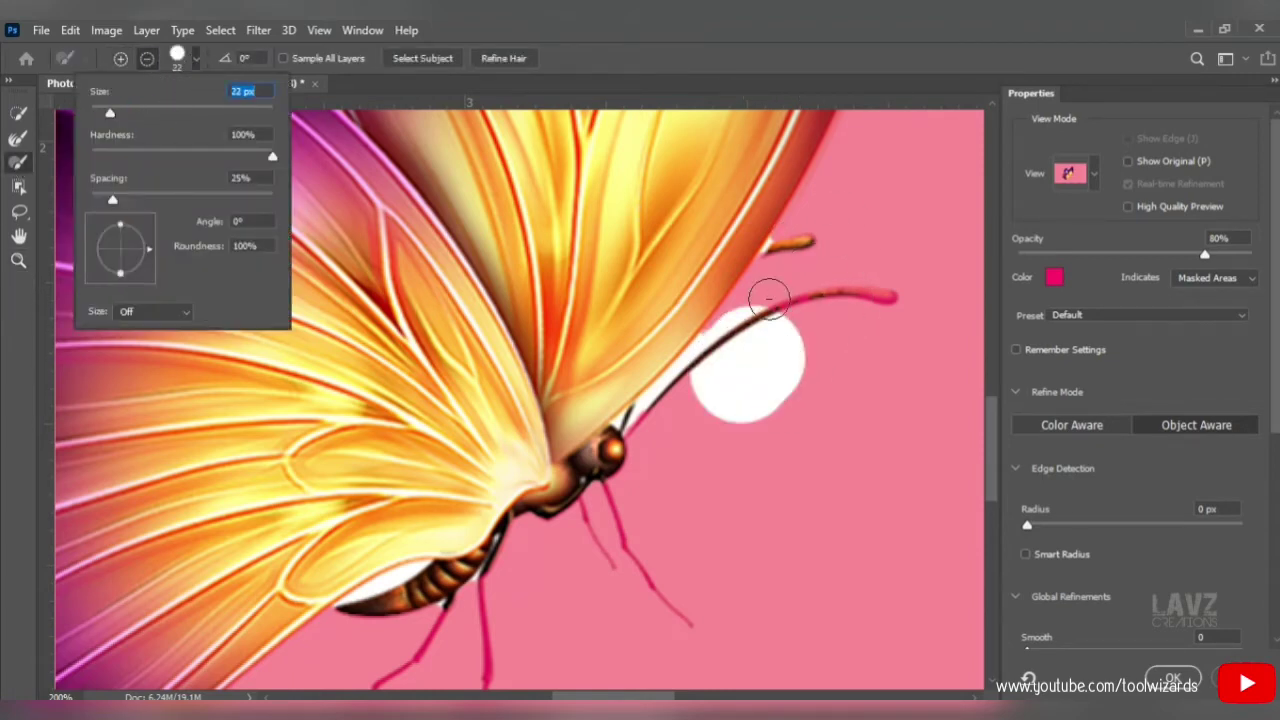
{"action": "mouse_move", "coordinate": [792, 340]}
{"action": "left_mouse_down"}
{"action": "mouse_move", "coordinate": [794, 409]}
{"action": "mouse_move", "coordinate": [756, 427]}
{"action": "mouse_move", "coordinate": [793, 310]}
{"action": "mouse_move", "coordinate": [699, 396]}
{"action": "mouse_move", "coordinate": [740, 327]}
{"action": "mouse_move", "coordinate": [651, 429]}
{"action": "left_mouse_up"}
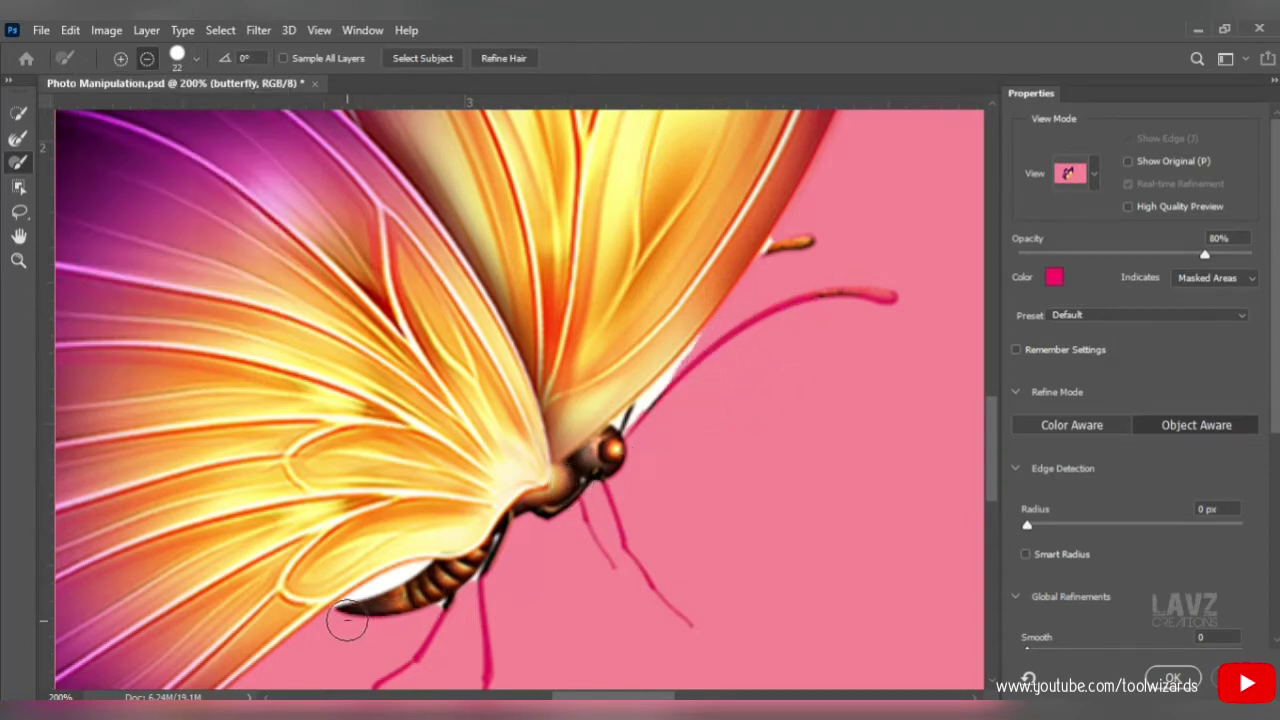
{"action": "mouse_move", "coordinate": [346, 622]}
{"action": "left_mouse_down"}
{"action": "mouse_move", "coordinate": [583, 430]}
{"action": "mouse_move", "coordinate": [808, 289]}
{"action": "left_mouse_up"}
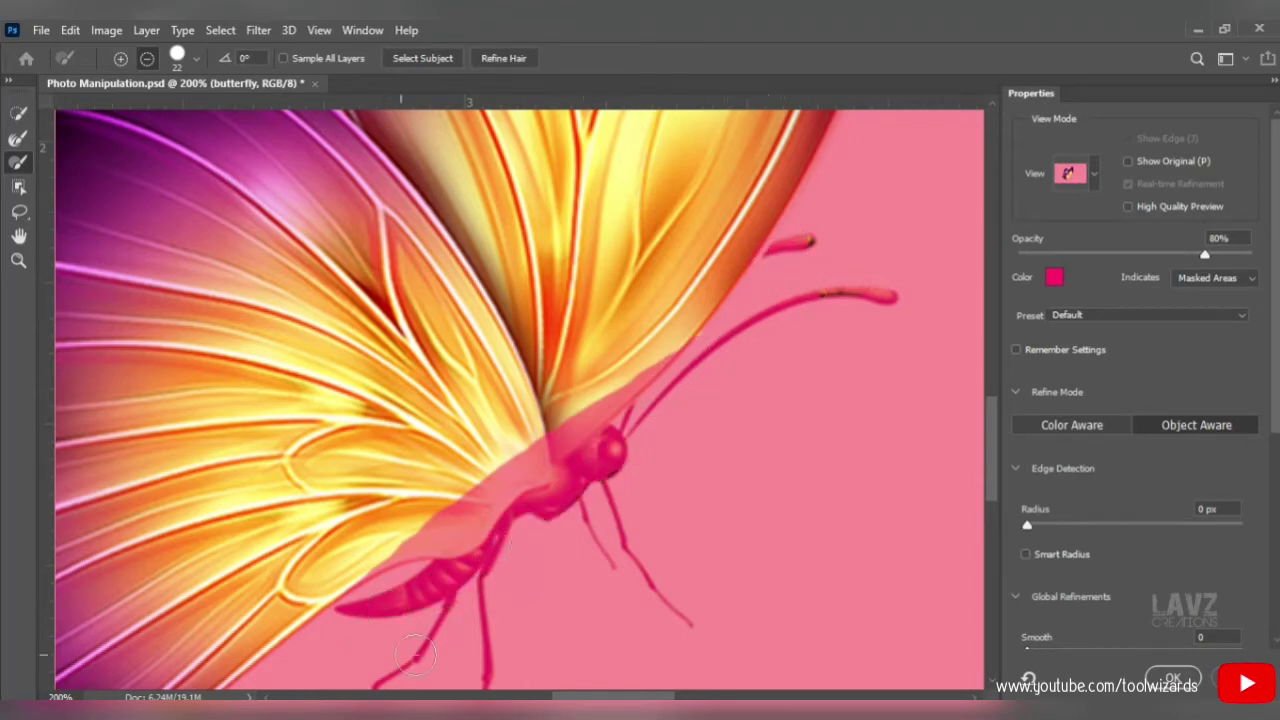
{"action": "scroll", "coordinate": [856, 293], "scroll_direction": "up", "scroll_amount": 3}
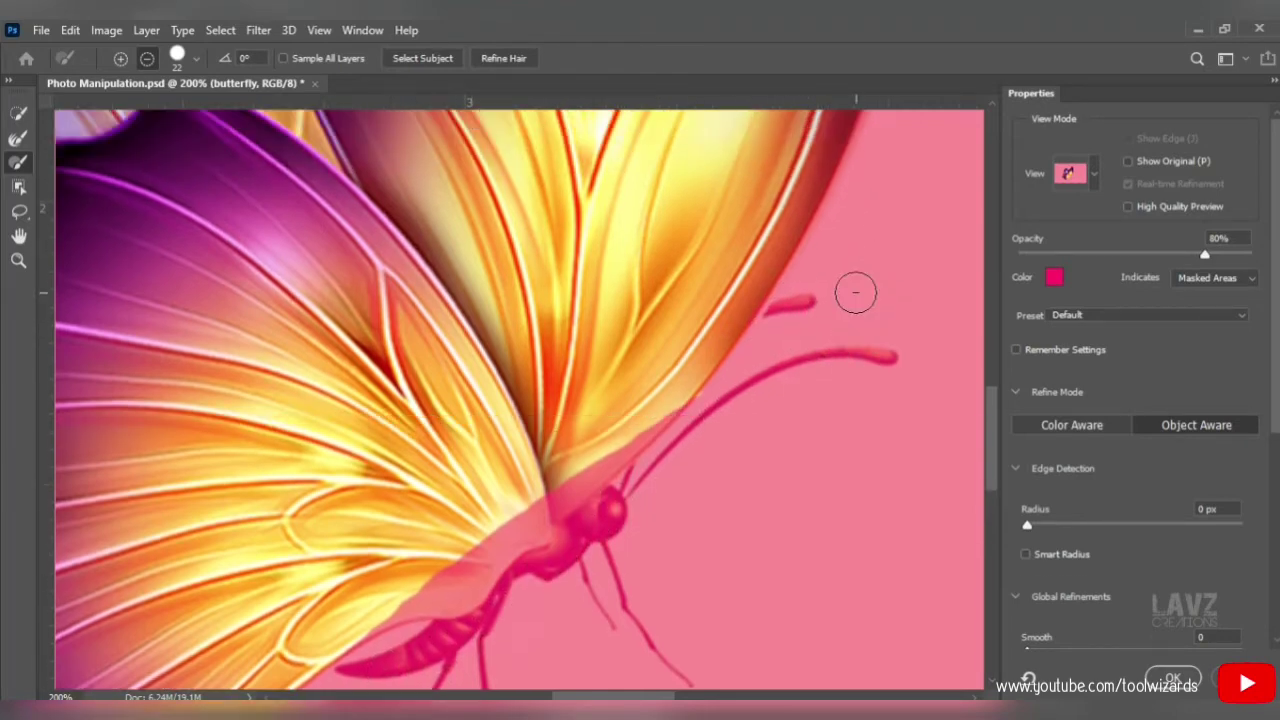
{"action": "left_click", "coordinate": [12, 262]}
{"action": "left_click", "coordinate": [566, 280]}
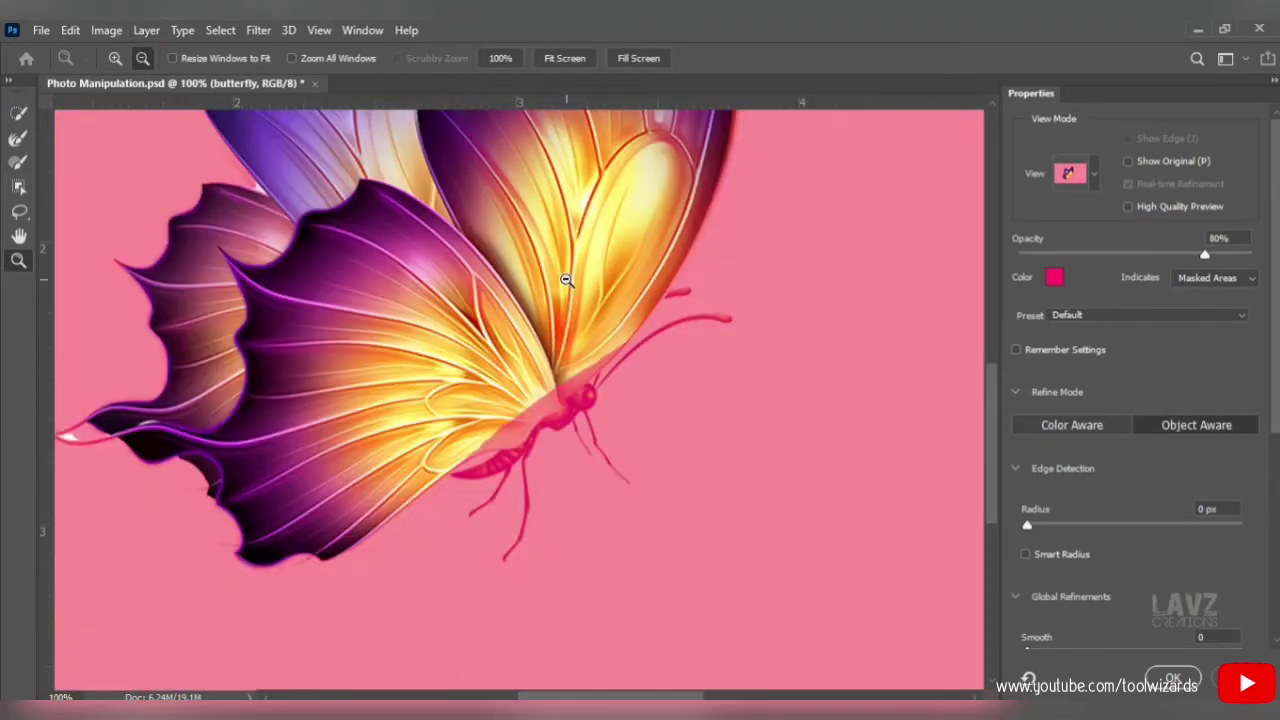
Subtract the white background patch at the lower wing's tail tip from the butterfly selection.
{"action": "left_click", "coordinate": [96, 440]}
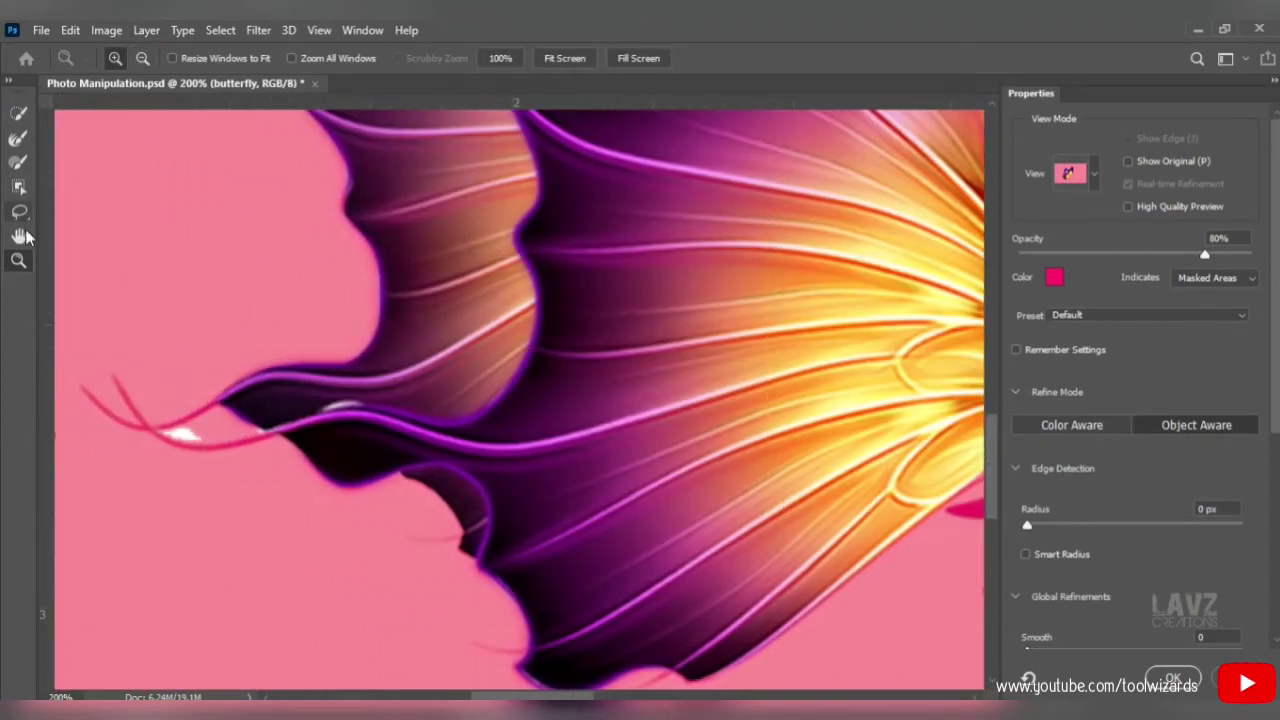
{"action": "left_click", "coordinate": [15, 164]}
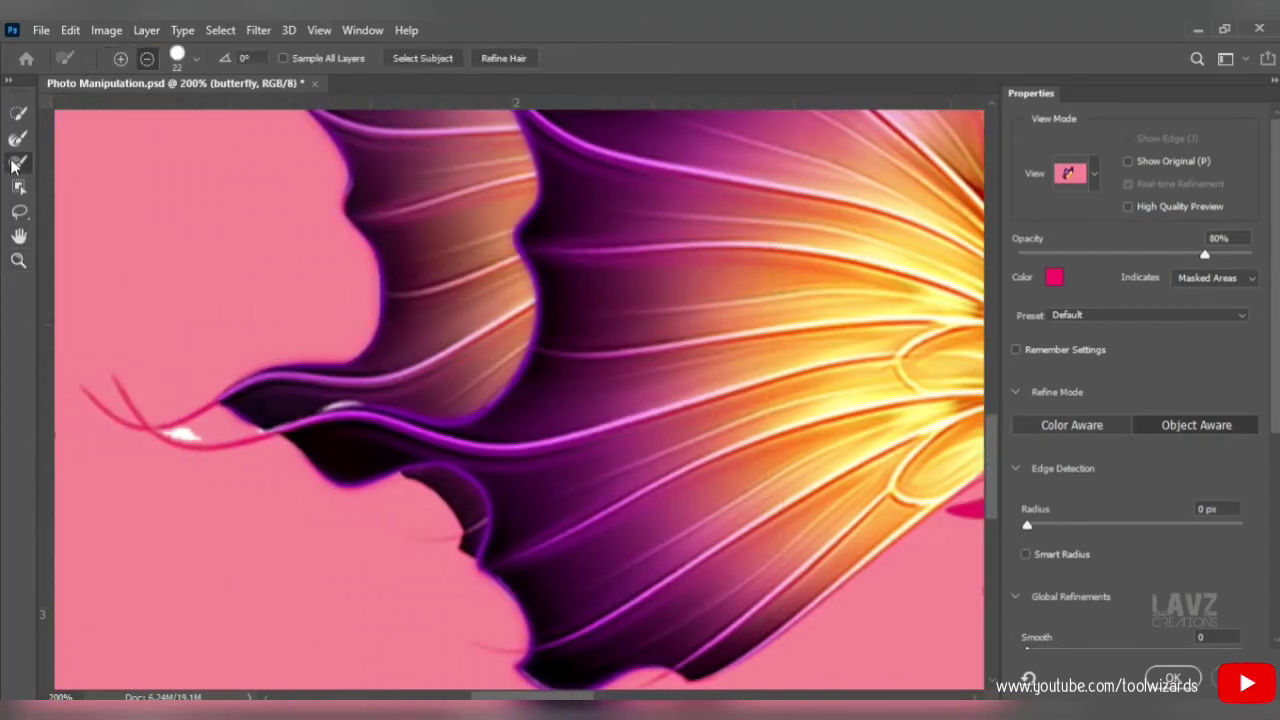
{"action": "mouse_move", "coordinate": [160, 431]}
{"action": "left_mouse_down"}
{"action": "mouse_move", "coordinate": [258, 450]}
{"action": "mouse_move", "coordinate": [197, 418]}
{"action": "mouse_move", "coordinate": [213, 420]}
{"action": "mouse_move", "coordinate": [296, 478]}
{"action": "left_mouse_up"}
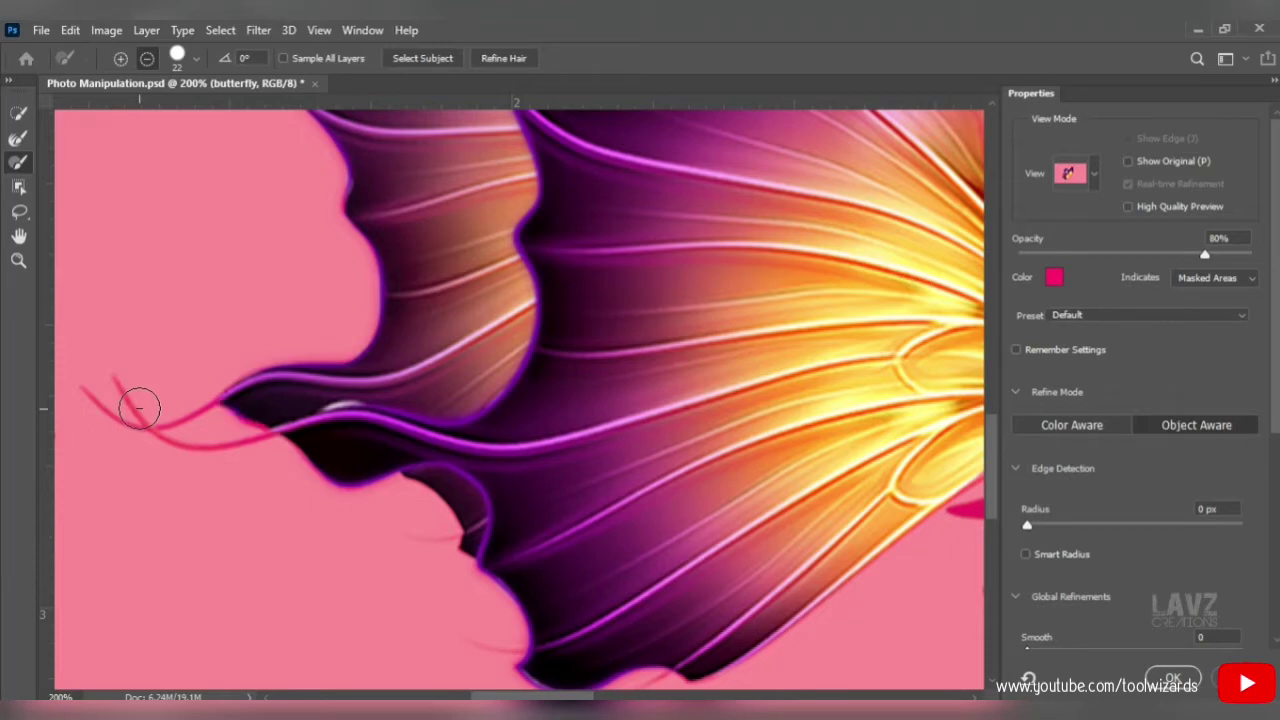
Subtract the leftover background in the gap between the rear upper and lower wings, using a 7 px and a 2 px brush.
{"action": "left_click", "coordinate": [17, 260]}
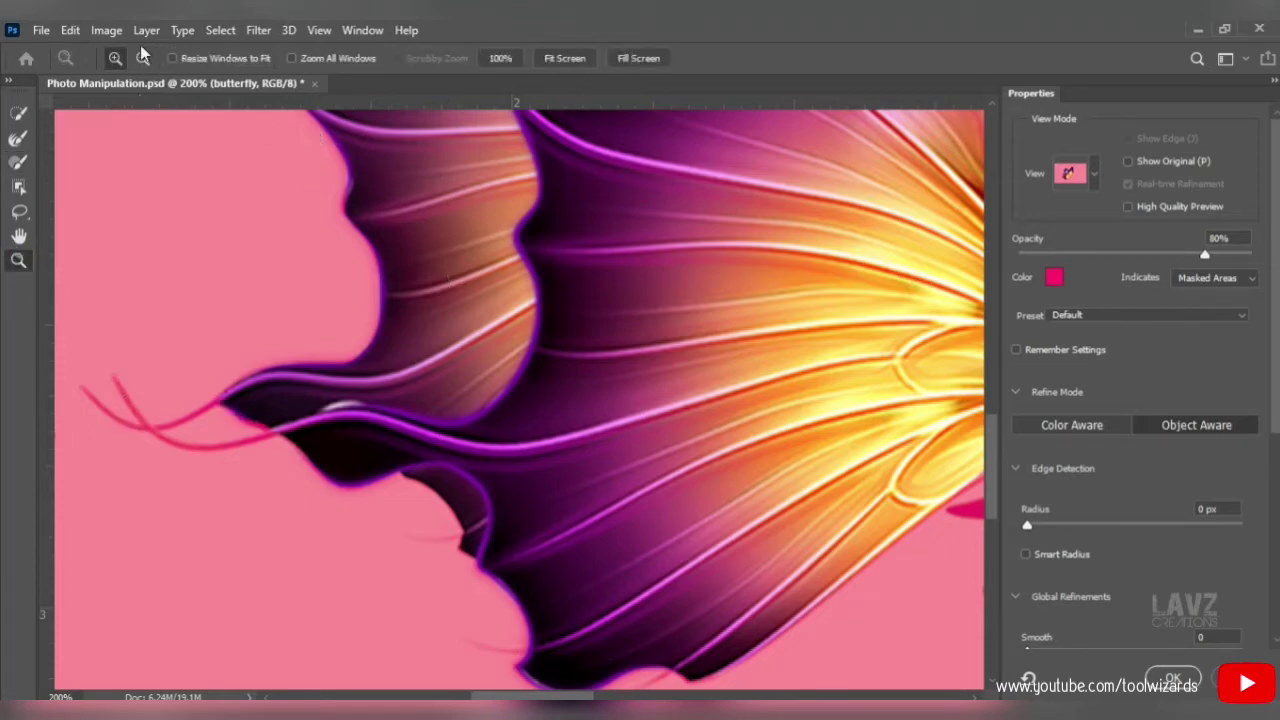
{"action": "left_click", "coordinate": [883, 239]}
{"action": "left_click", "coordinate": [883, 239]}
{"action": "scroll", "coordinate": [883, 239], "scroll_direction": "left", "scroll_amount": 1}
{"action": "scroll", "coordinate": [883, 239], "scroll_direction": "right", "scroll_amount": 2}
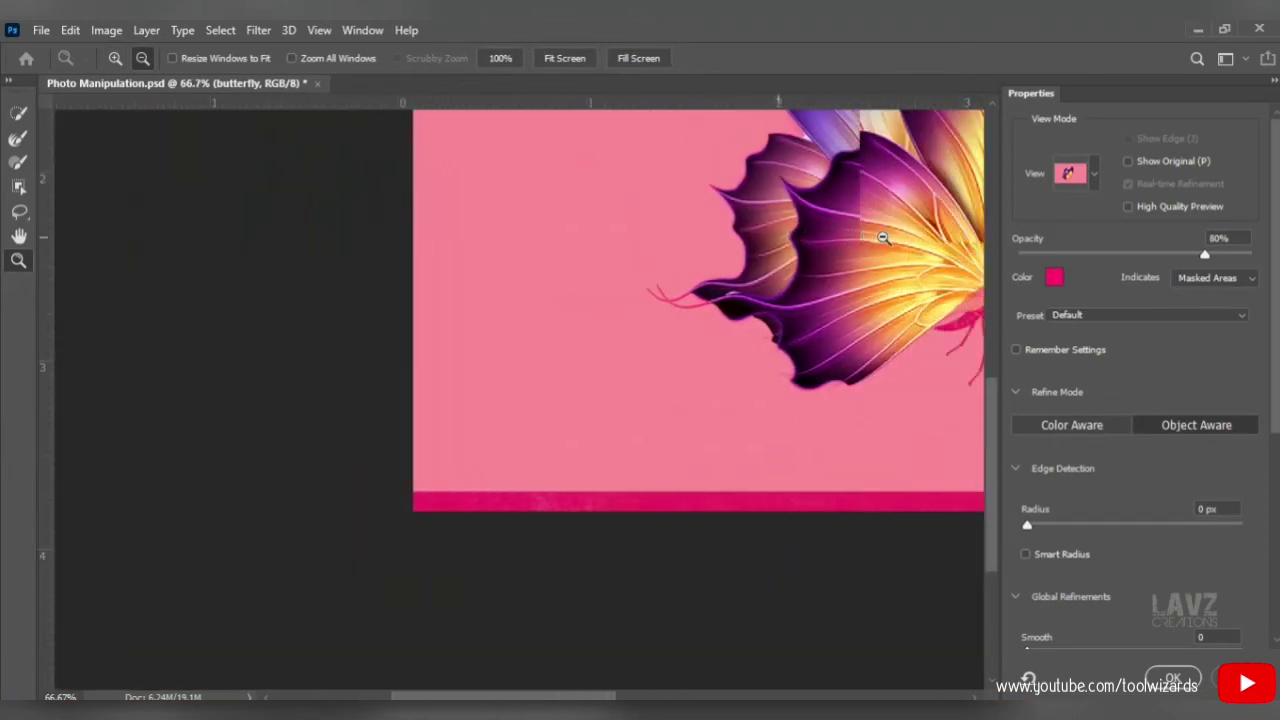
{"action": "left_click", "coordinate": [672, 137]}
{"action": "left_click", "coordinate": [404, 411]}
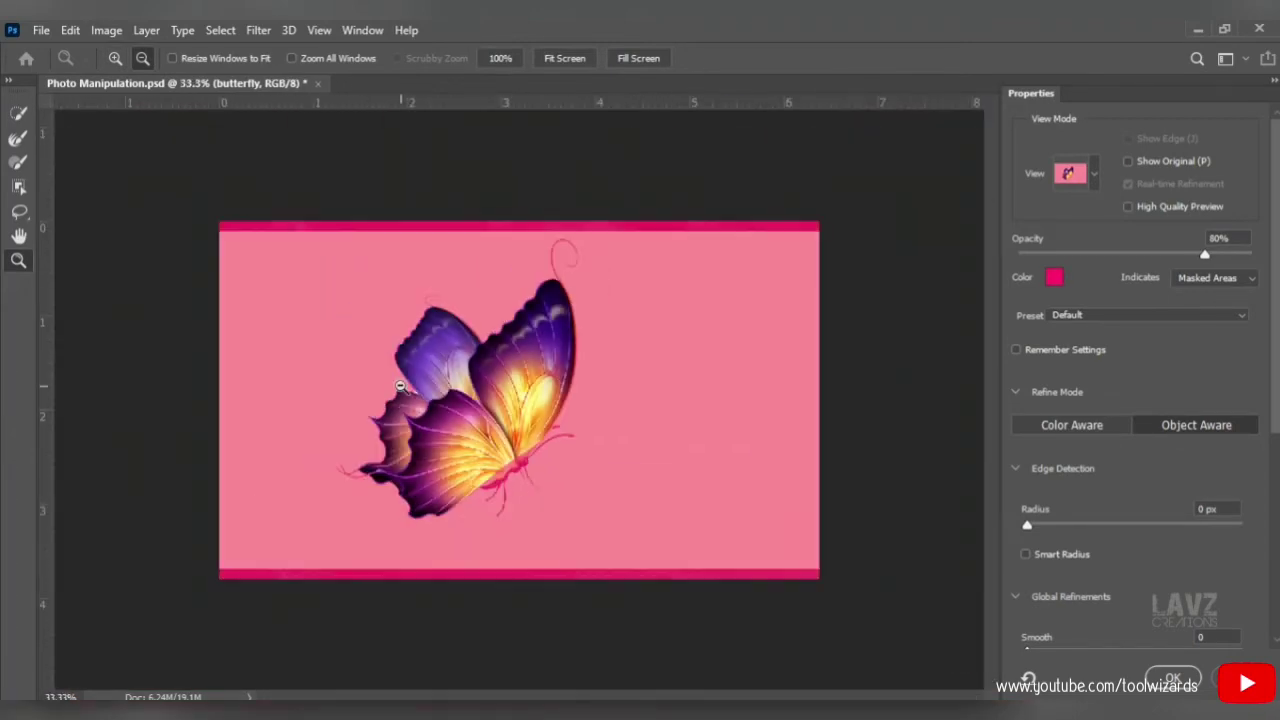
{"action": "left_click", "coordinate": [114, 58]}
{"action": "left_click", "coordinate": [410, 398]}
{"action": "left_click", "coordinate": [340, 389]}
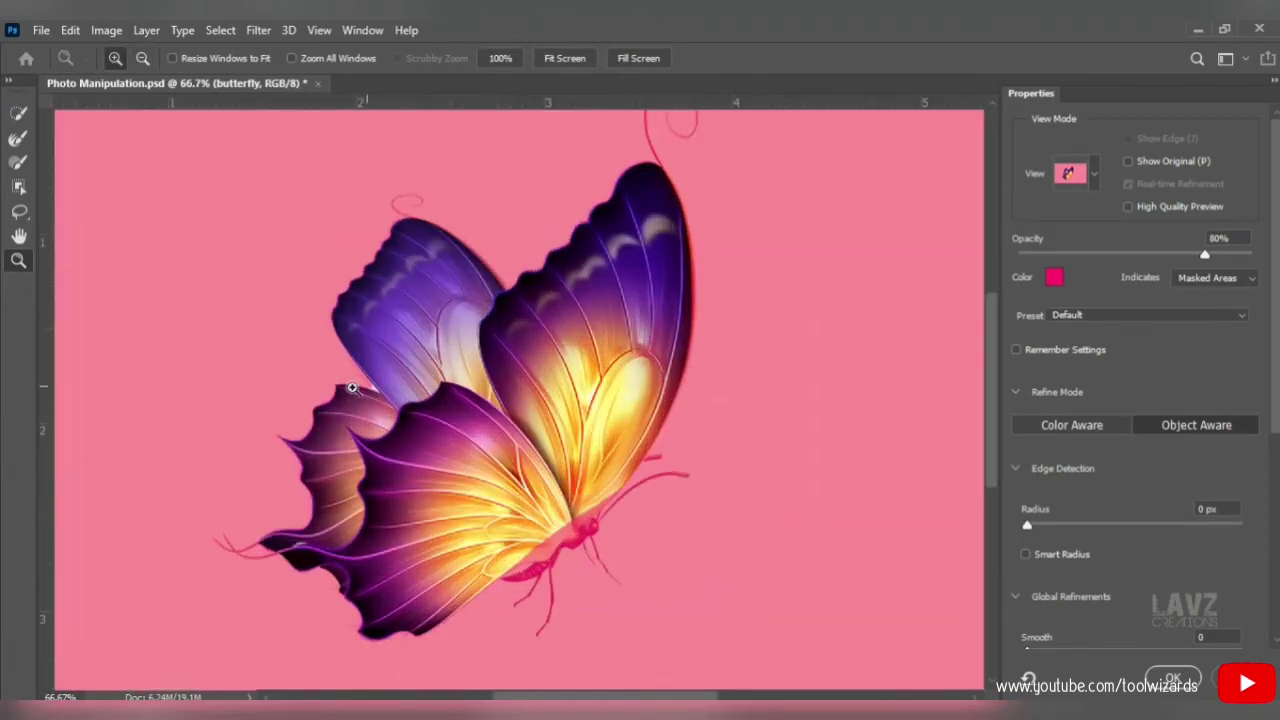
{"action": "left_click", "coordinate": [368, 386]}
{"action": "left_click", "coordinate": [418, 388]}
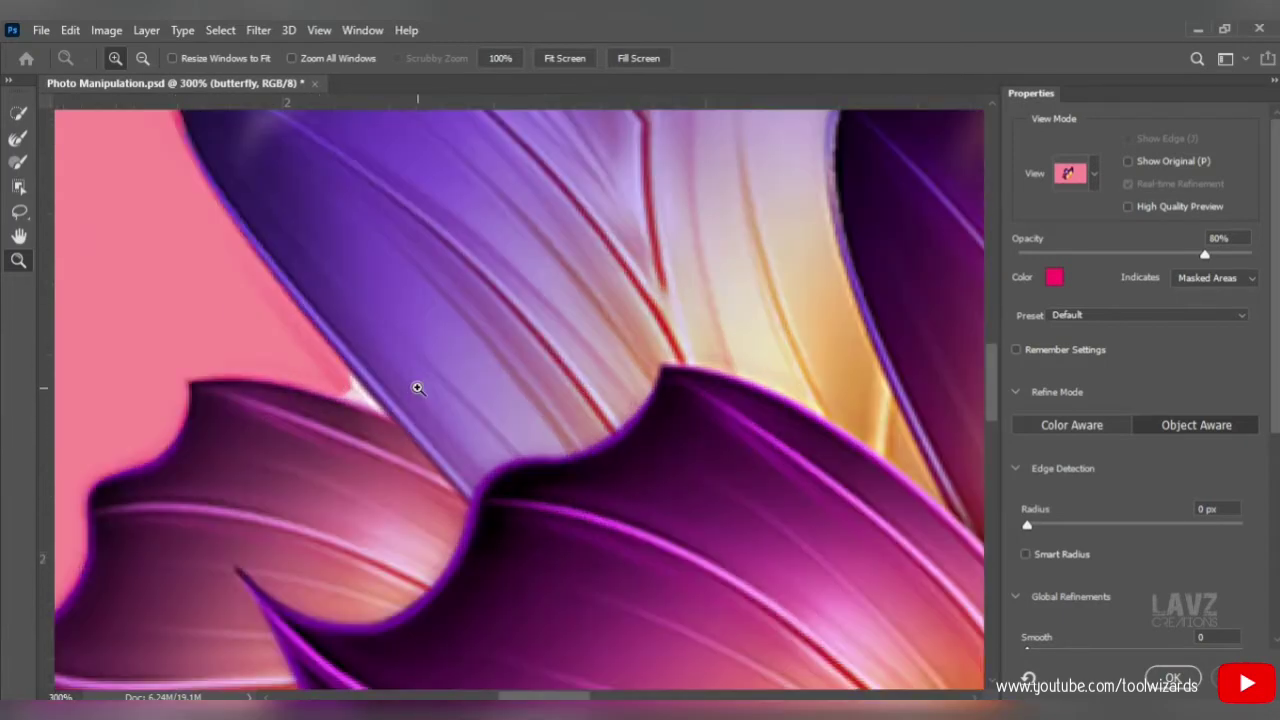
{"action": "left_click", "coordinate": [18, 163]}
{"action": "left_click", "coordinate": [192, 55]}
{"action": "left_click_drag", "start_coordinate": [103, 109], "coordinate": [97, 109]}
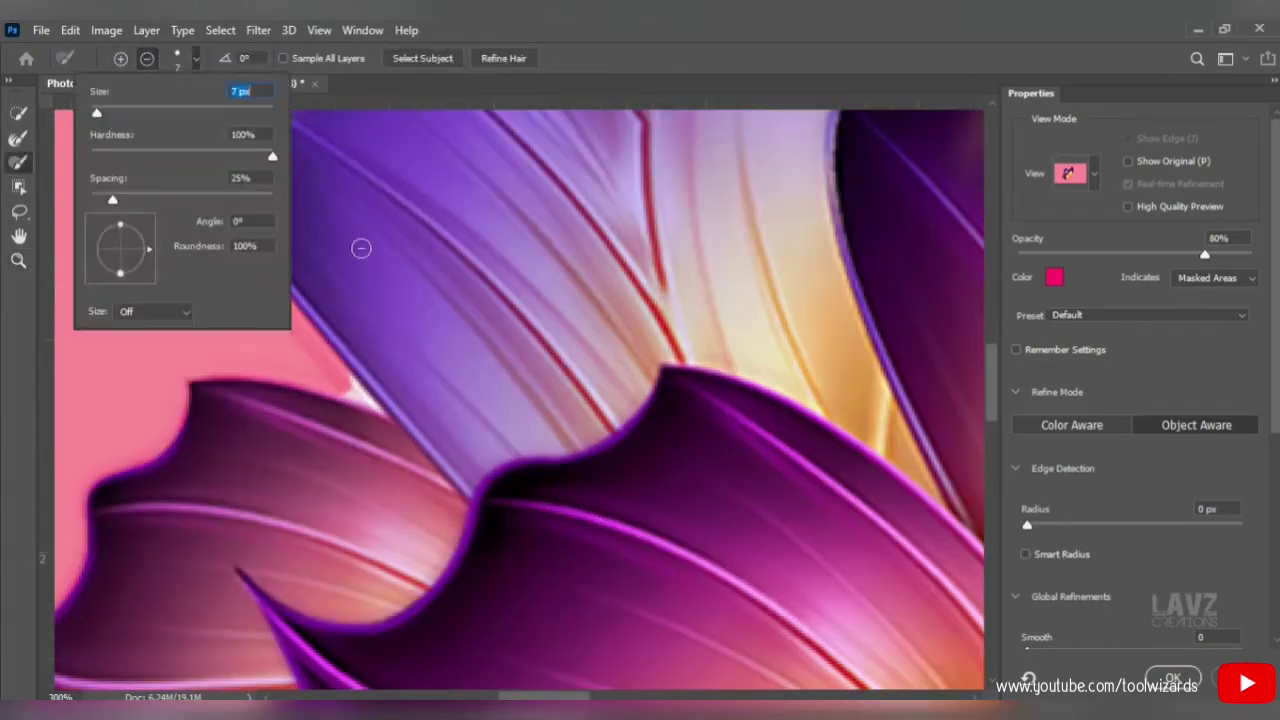
{"action": "left_click", "coordinate": [340, 384]}
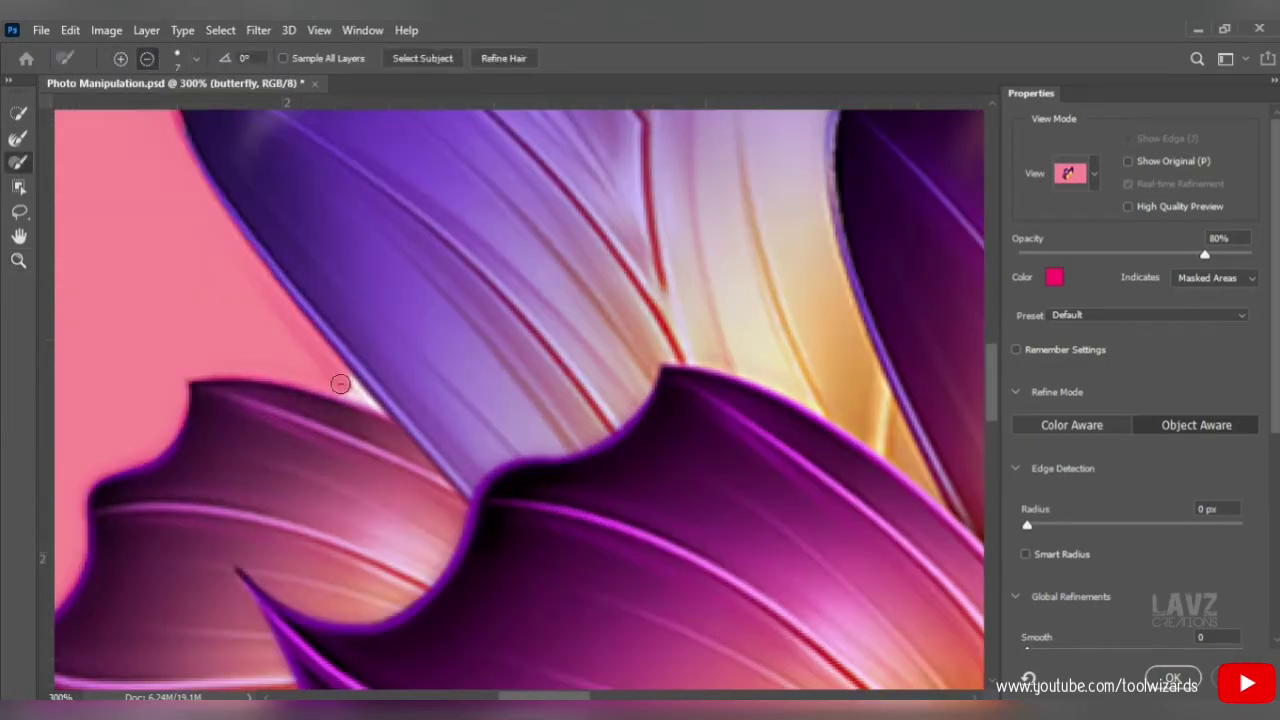
{"action": "left_click", "coordinate": [185, 58]}
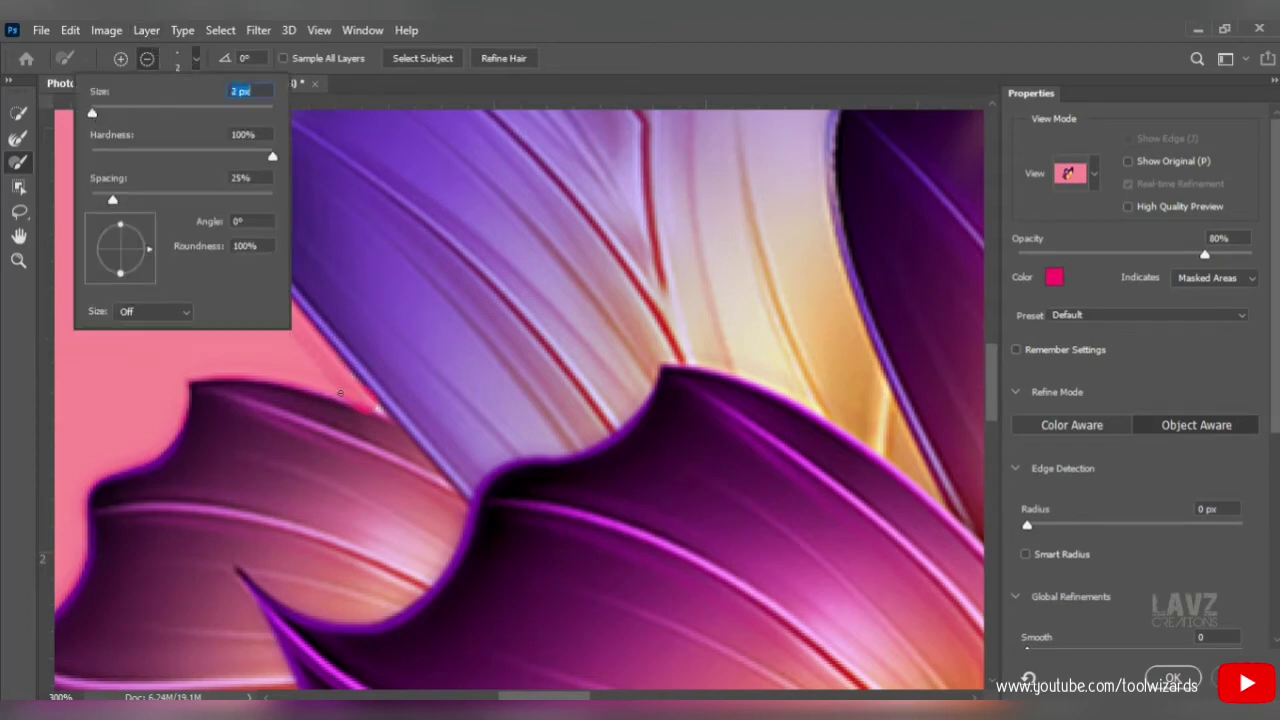
{"action": "key", "text": "Return"}
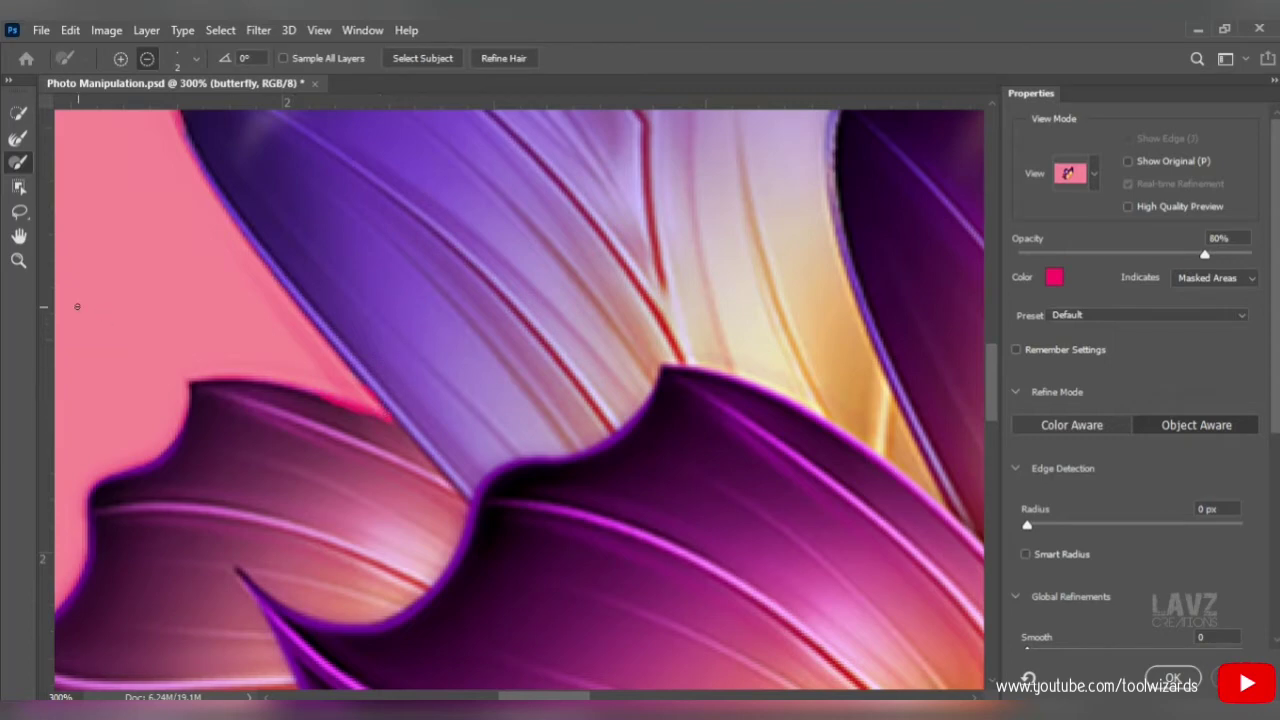
Accept the refined selection and copy the selected butterfly wings to a new layer.
{"action": "double_click", "coordinate": [16, 263]}
{"action": "left_click", "coordinate": [143, 57]}
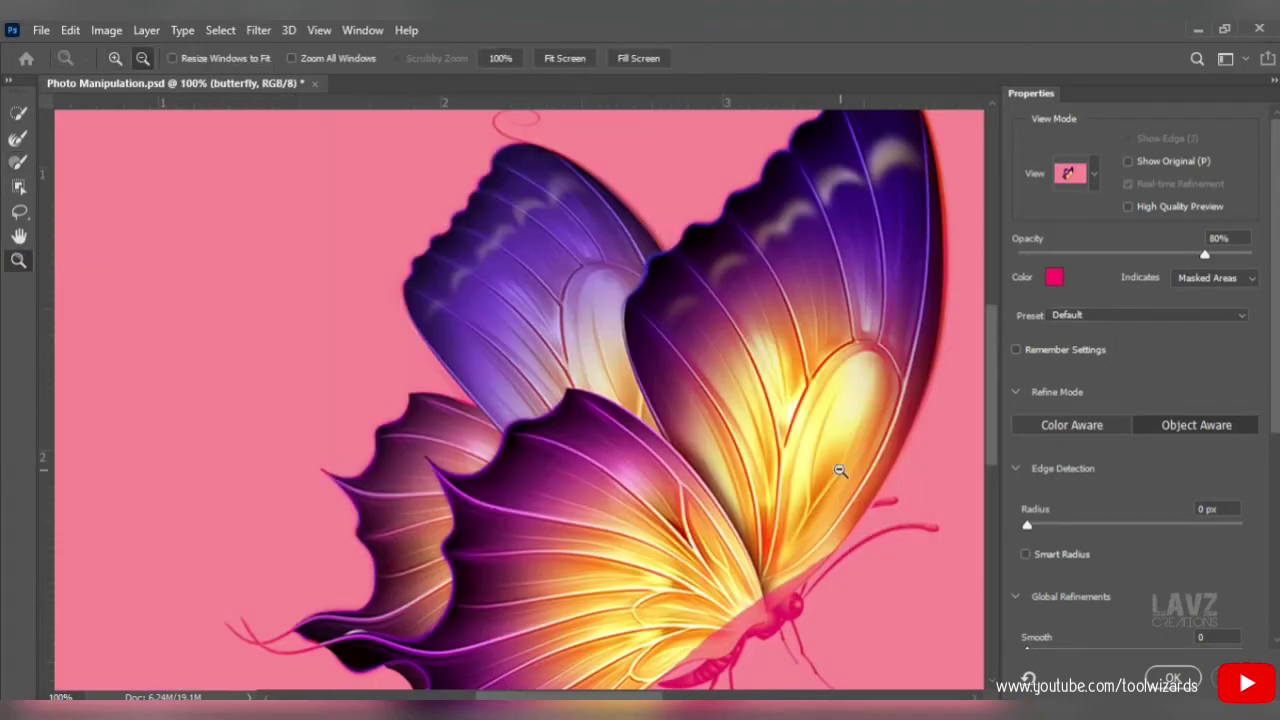
{"action": "left_click", "coordinate": [840, 470]}
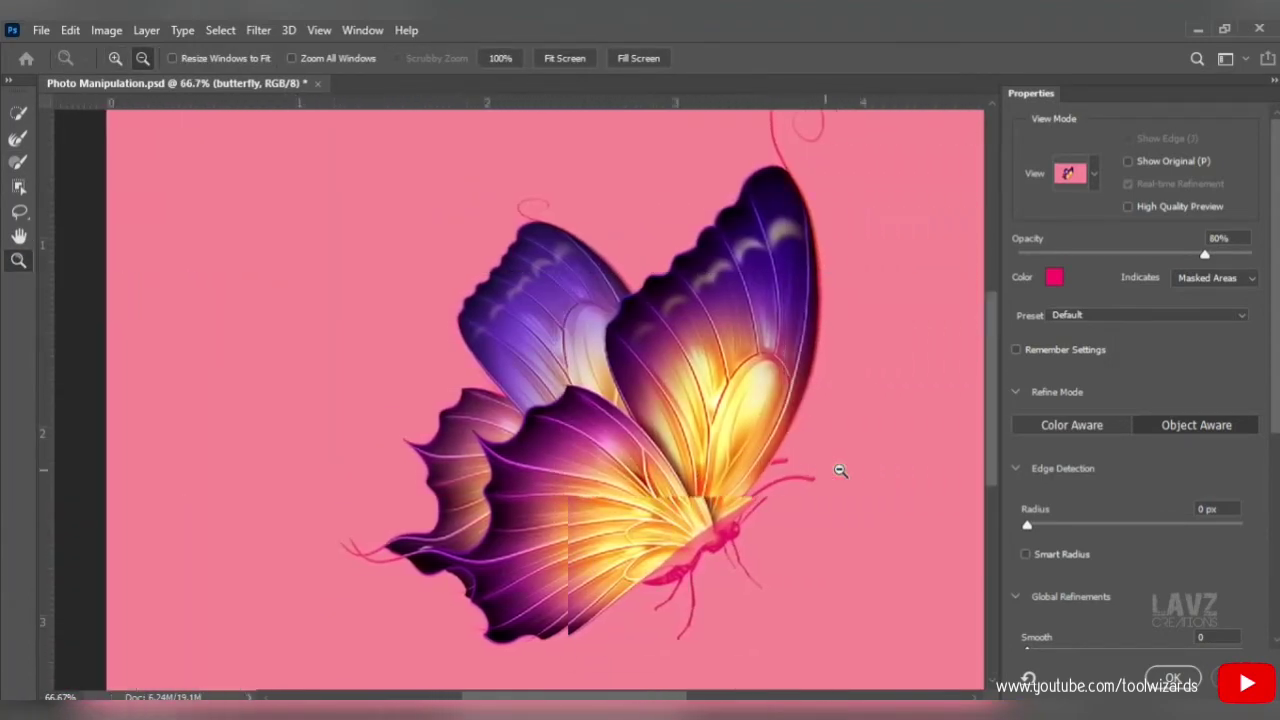
{"action": "left_click", "coordinate": [1180, 679]}
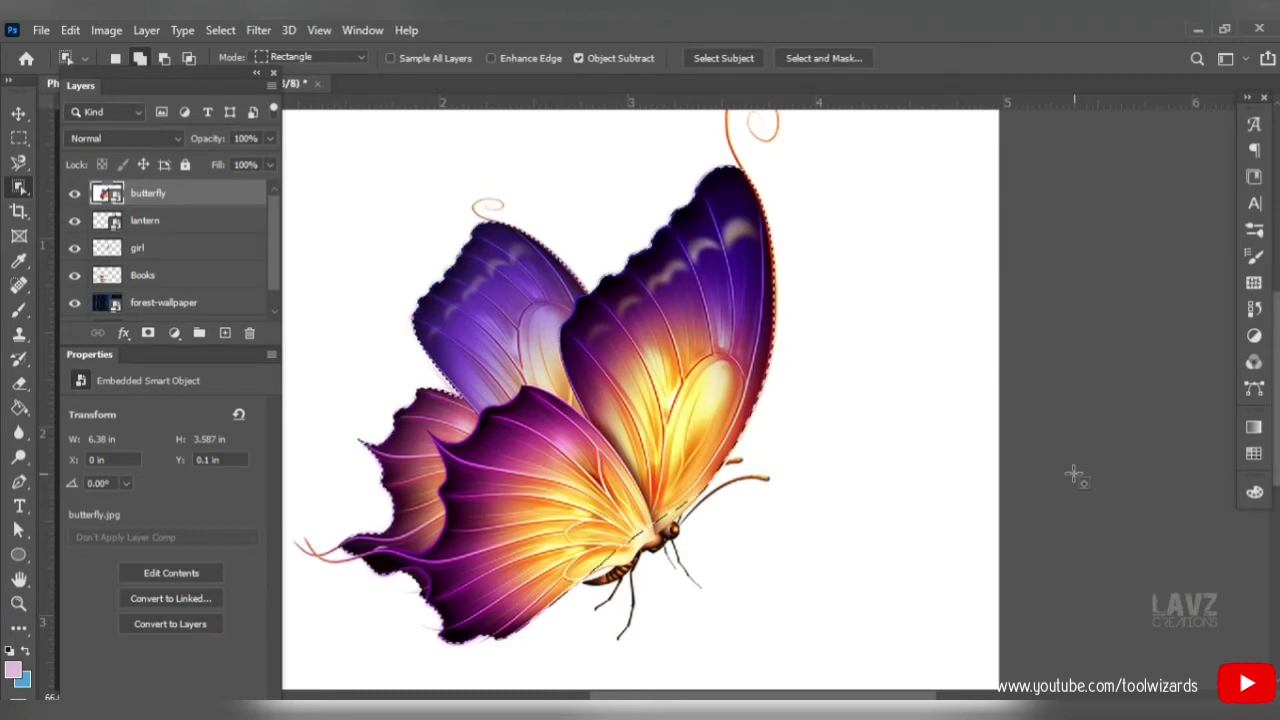
{"action": "key", "text": "ctrl+j"}
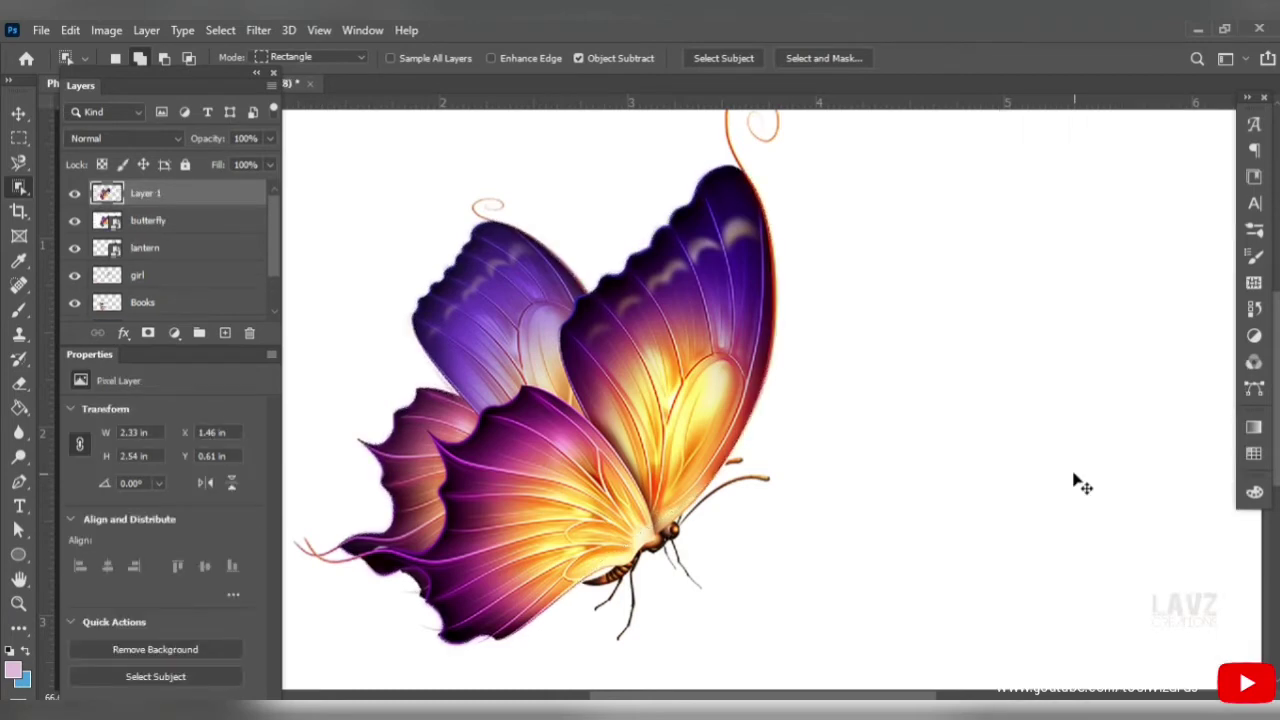
Delete the original butterfly layer and rename the extracted wings layer as butterfly.
{"action": "left_click", "coordinate": [74, 221]}
{"action": "left_click", "coordinate": [157, 225]}
{"action": "key", "text": "Delete"}
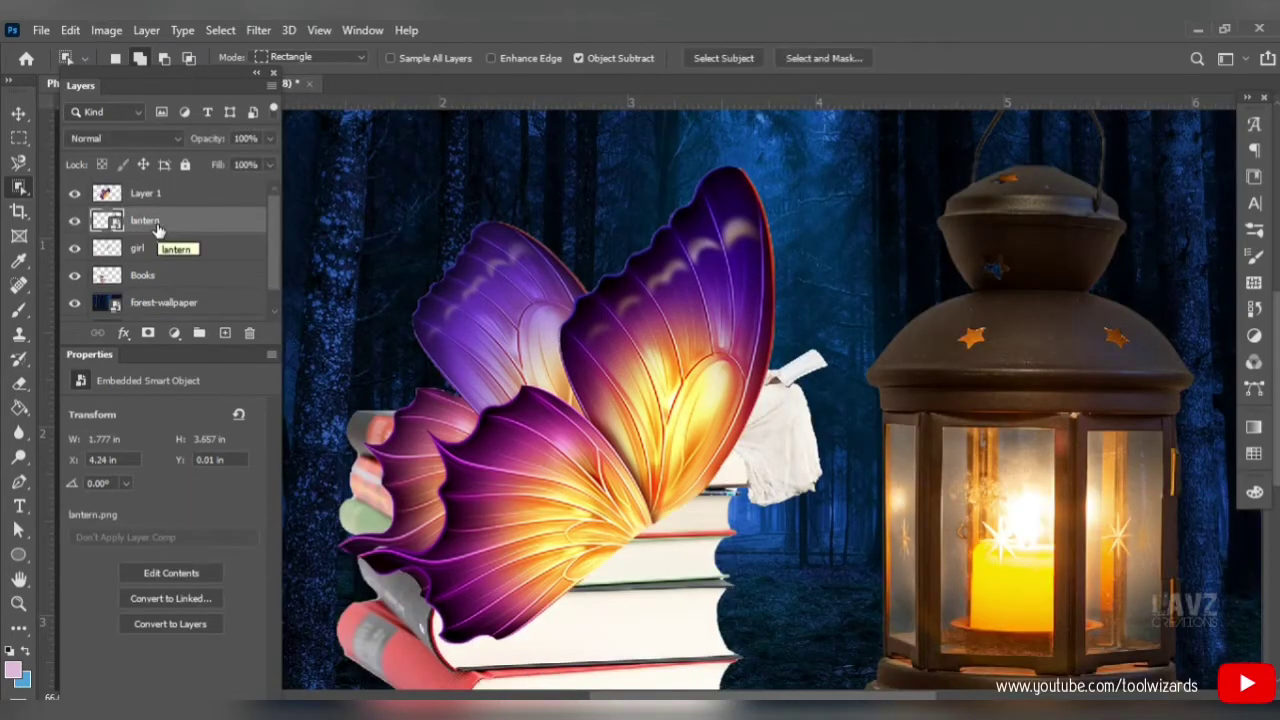
{"action": "left_click", "coordinate": [160, 197]}
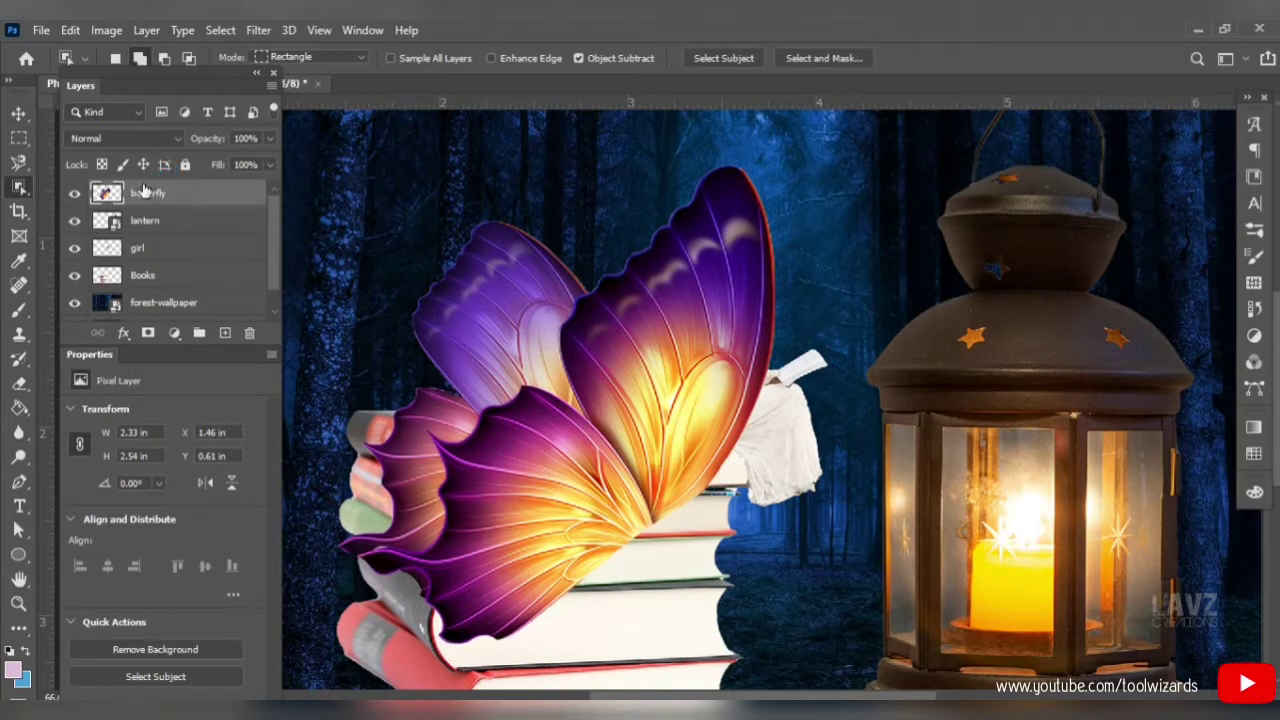
Rotate the wings about -31.86°, scale them to about 79%, and place them behind the woman's back.
{"action": "left_click", "coordinate": [20, 113]}
{"action": "left_click_drag", "start_coordinate": [784, 160], "coordinate": [614, 124]}
{"action": "left_click_drag", "start_coordinate": [623, 361], "coordinate": [617, 300]}
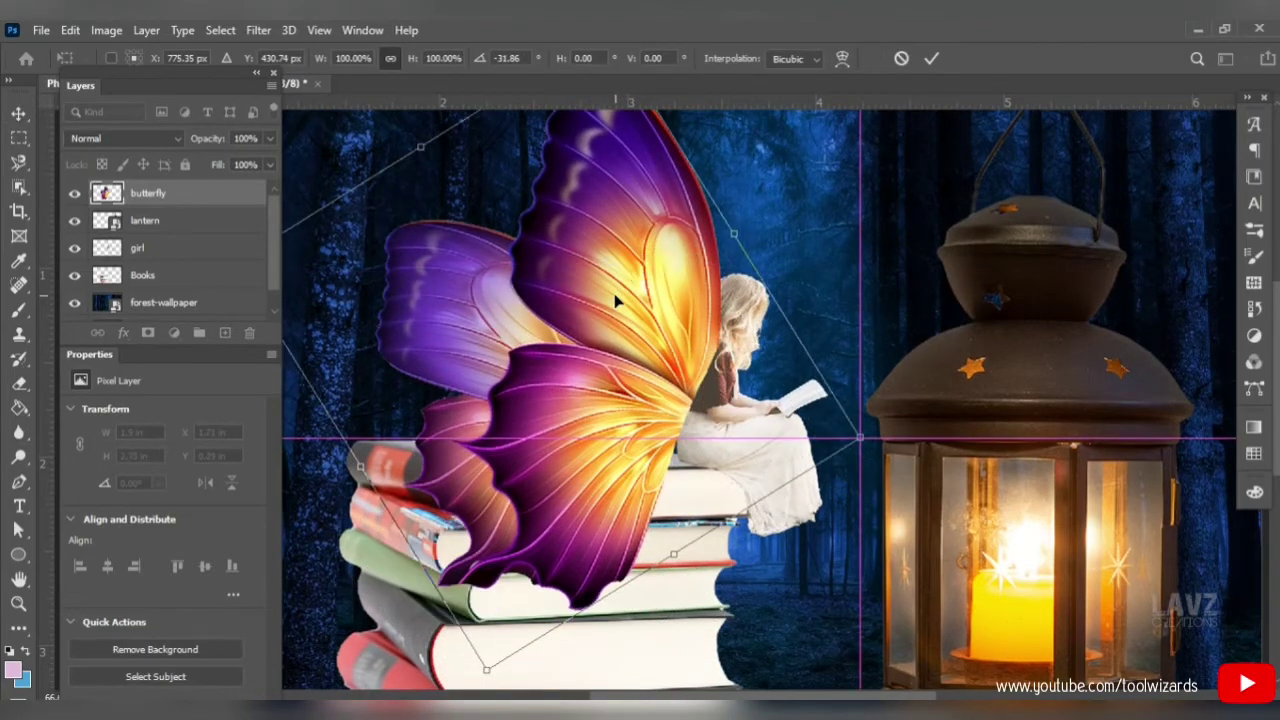
{"action": "left_click_drag", "start_coordinate": [488, 668], "coordinate": [508, 586]}
{"action": "left_click_drag", "start_coordinate": [655, 356], "coordinate": [634, 377]}
{"action": "scroll", "coordinate": [639, 268], "scroll_direction": "up", "scroll_amount": 1}
{"action": "left_click_drag", "start_coordinate": [589, 116], "coordinate": [580, 166]}
{"action": "left_click_drag", "start_coordinate": [576, 361], "coordinate": [610, 355]}
{"action": "key", "text": "Return"}
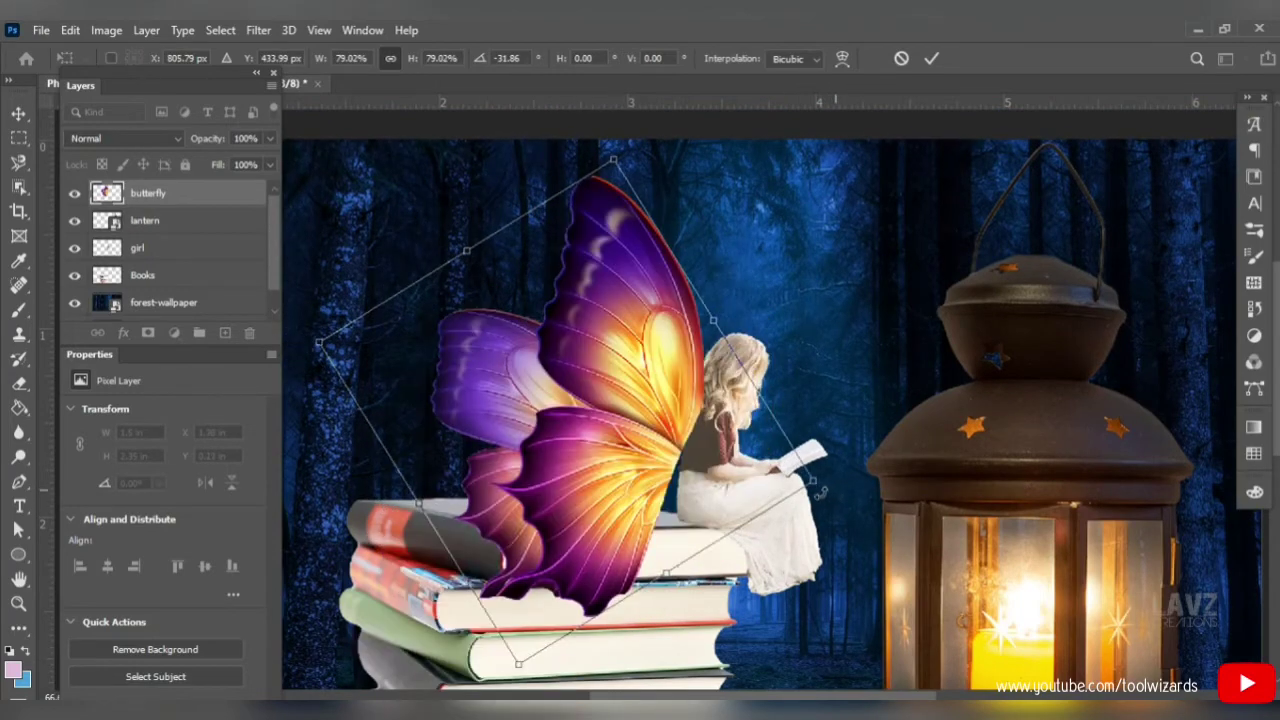
Adjust the wings' rotation to about -27.14°, move them slightly up, and commit the transform.
{"action": "left_click_drag", "start_coordinate": [830, 492], "coordinate": [821, 512]}
{"action": "left_click_drag", "start_coordinate": [621, 428], "coordinate": [621, 410]}
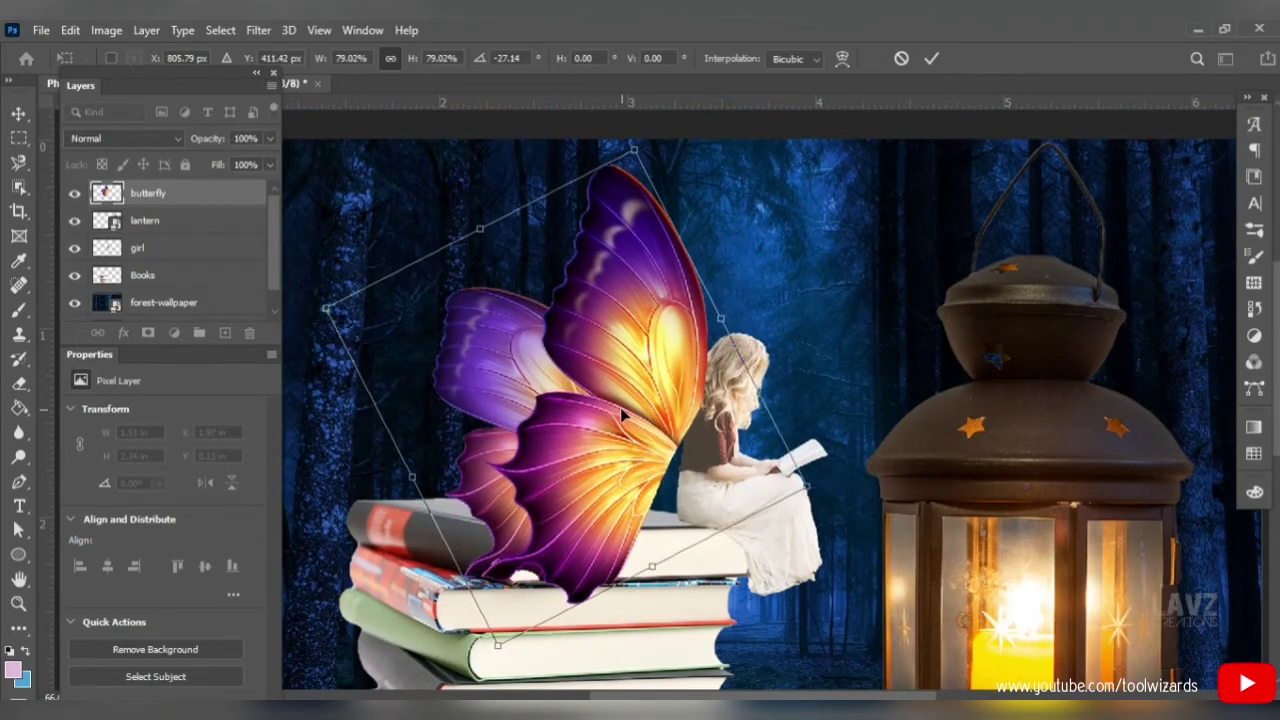
{"action": "key", "text": "ctrl+s"}
{"action": "key", "text": "Return"}
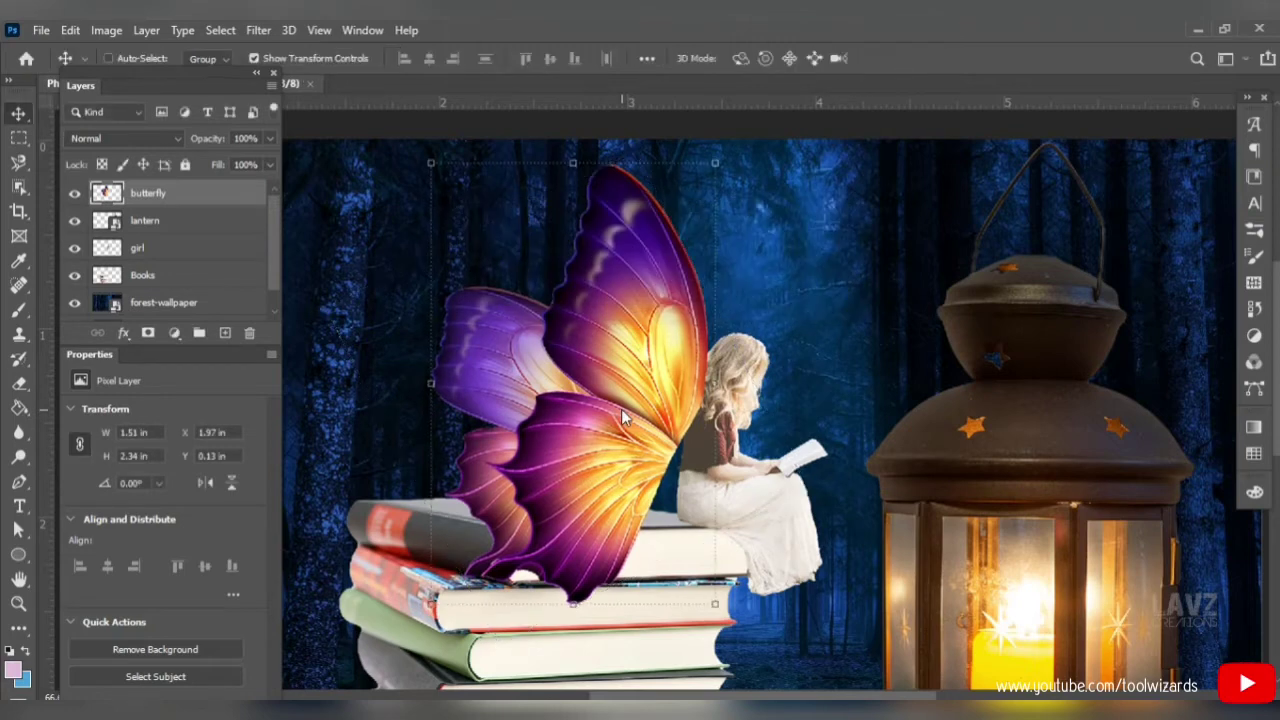
Nudge the wings up and warp them, stretching the rear wing tips outward and pulling the lower edge up toward the woman.
{"action": "mouse_move", "coordinate": [627, 408]}
{"action": "left_mouse_down"}
{"action": "mouse_move", "coordinate": [613, 392]}
{"action": "mouse_move", "coordinate": [641, 400]}
{"action": "mouse_move", "coordinate": [627, 397]}
{"action": "left_mouse_up"}
{"action": "scroll", "coordinate": [622, 402], "scroll_direction": "up", "scroll_amount": 1}
{"action": "key", "text": "ctrl+t"}
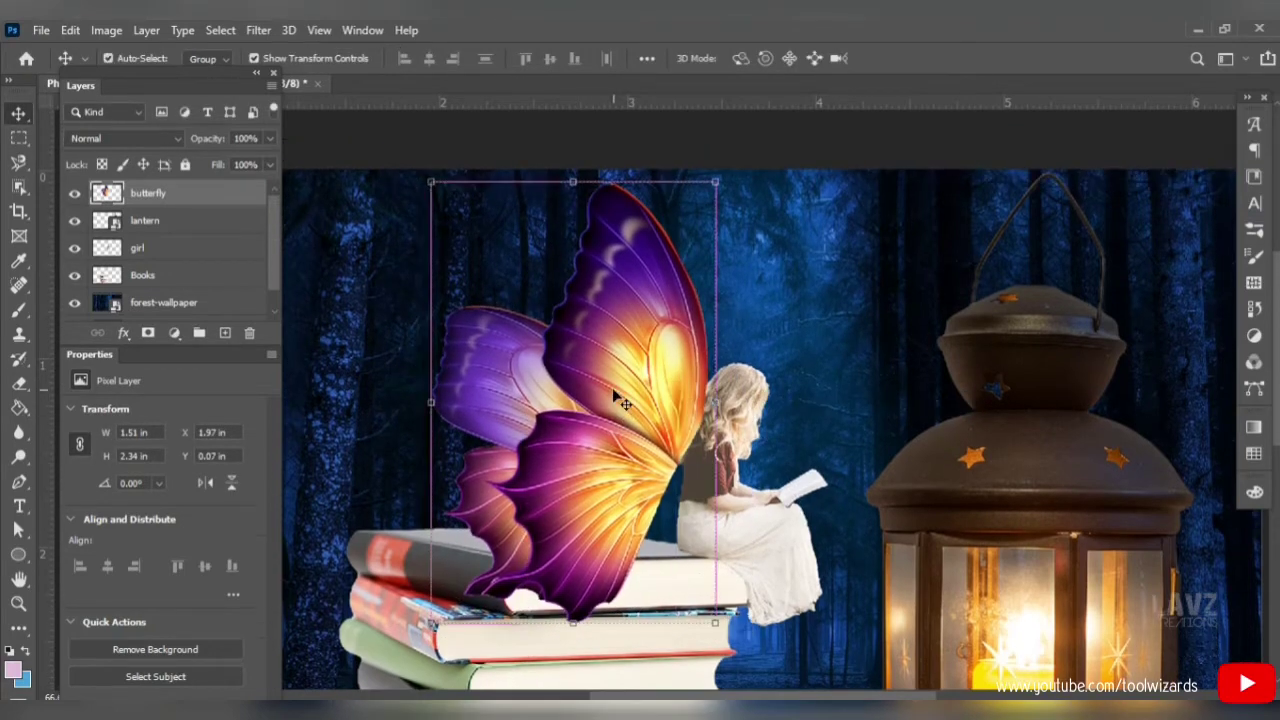
{"action": "right_click", "coordinate": [612, 387]}
{"action": "left_click", "coordinate": [665, 171]}
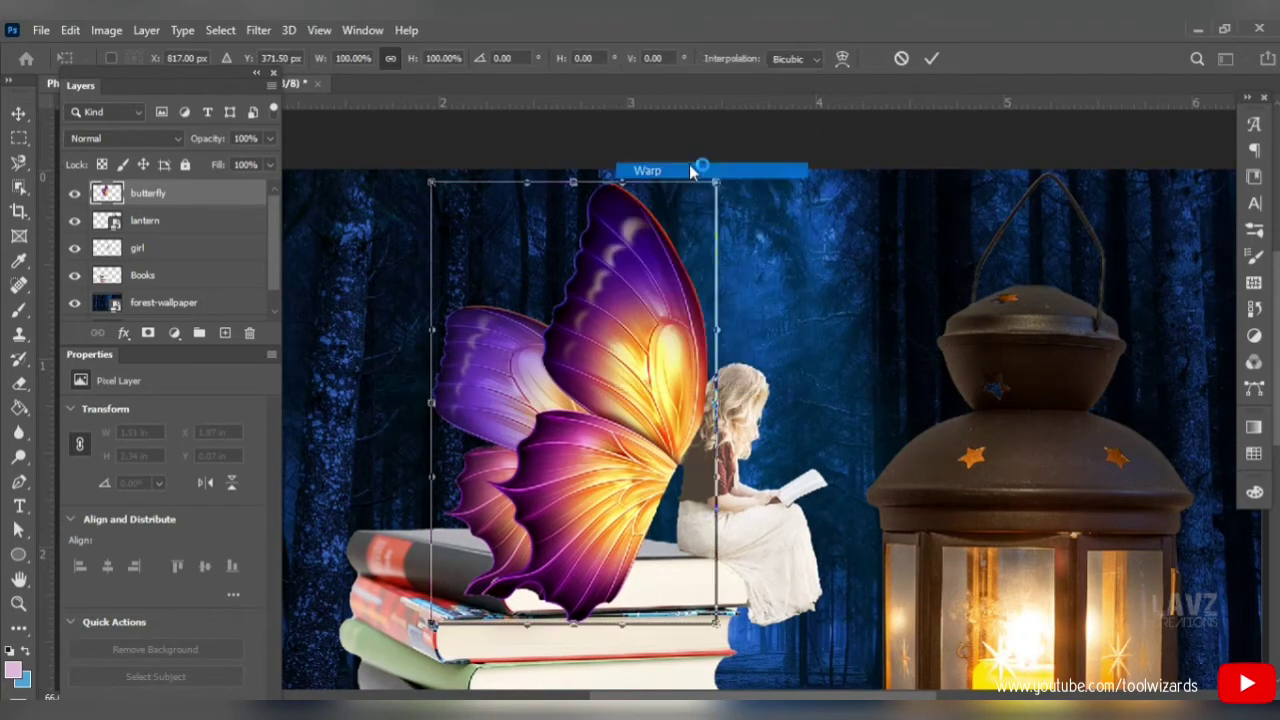
{"action": "left_click_drag", "start_coordinate": [714, 182], "coordinate": [675, 182]}
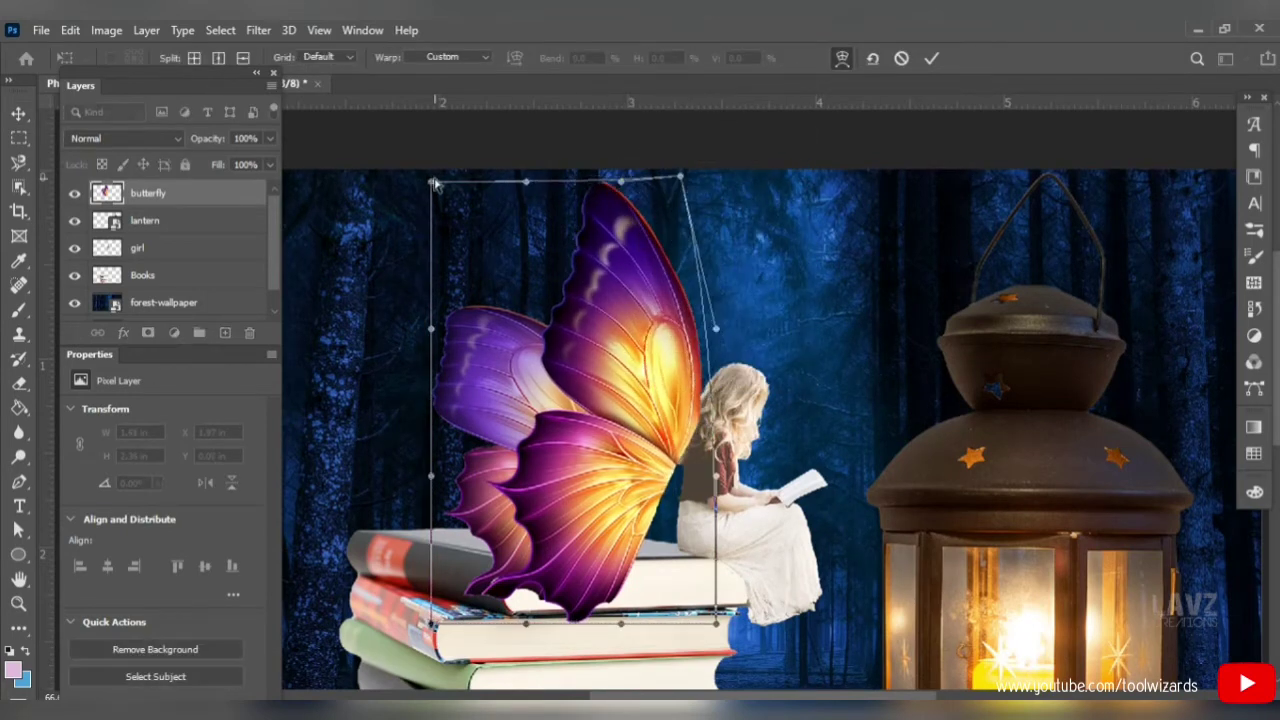
{"action": "left_click_drag", "start_coordinate": [431, 182], "coordinate": [335, 157]}
{"action": "left_click_drag", "start_coordinate": [623, 627], "coordinate": [708, 491]}
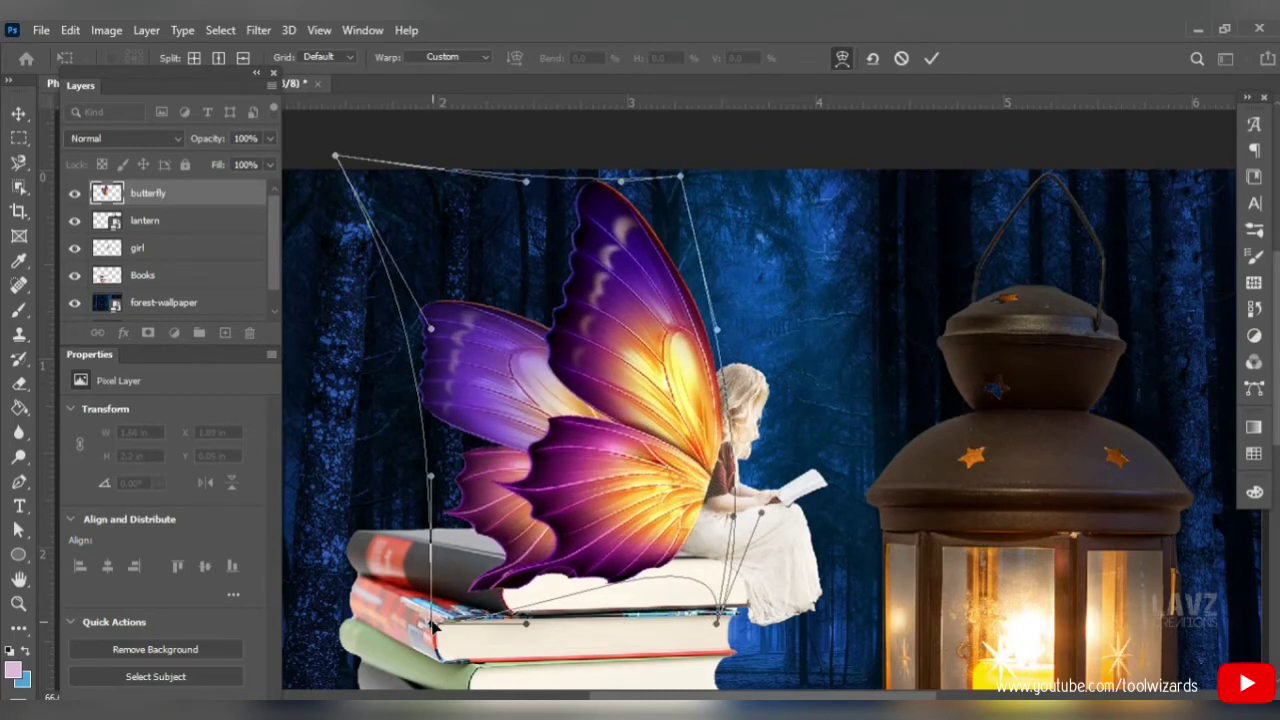
{"action": "left_click_drag", "start_coordinate": [432, 622], "coordinate": [395, 598]}
{"action": "left_click_drag", "start_coordinate": [717, 622], "coordinate": [712, 648]}
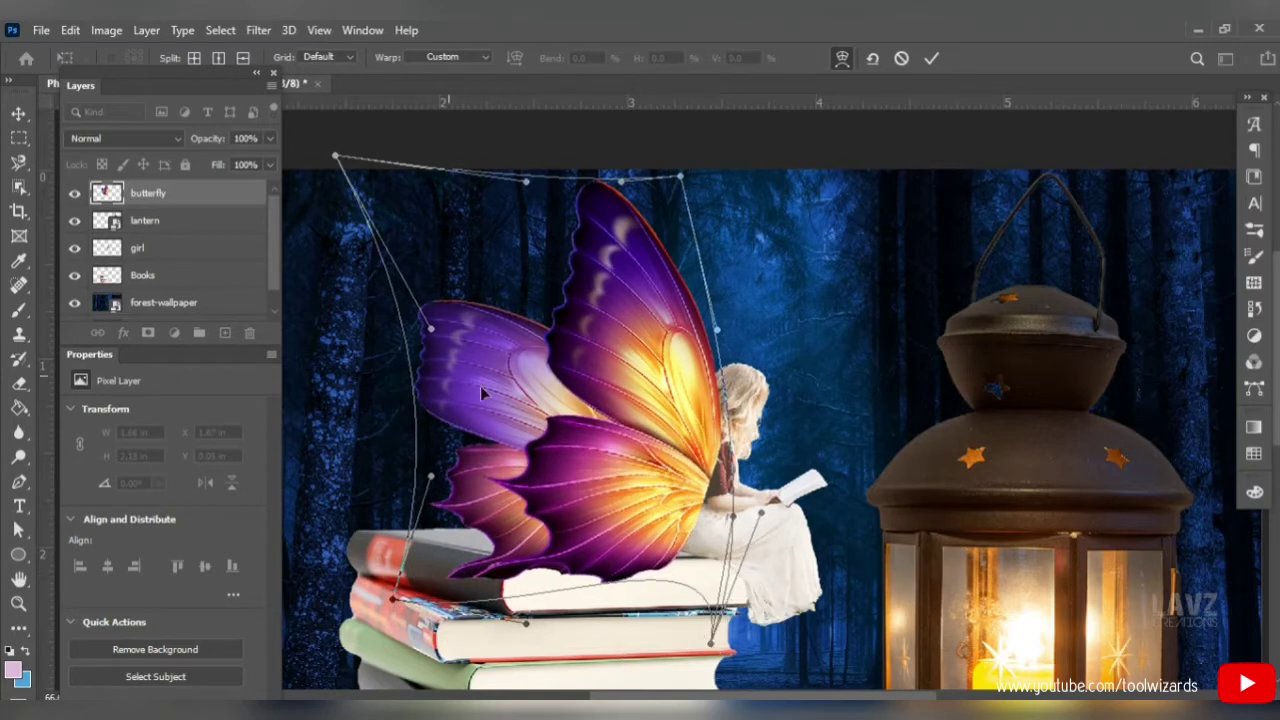
{"action": "key", "text": "Return"}
Move the wings against the woman's back and warp the edge nearest her to follow her body.
{"action": "mouse_move", "coordinate": [626, 485]}
{"action": "left_mouse_down"}
{"action": "mouse_move", "coordinate": [585, 467]}
{"action": "mouse_move", "coordinate": [604, 478]}
{"action": "left_mouse_up"}
{"action": "key", "text": "ctrl+t"}
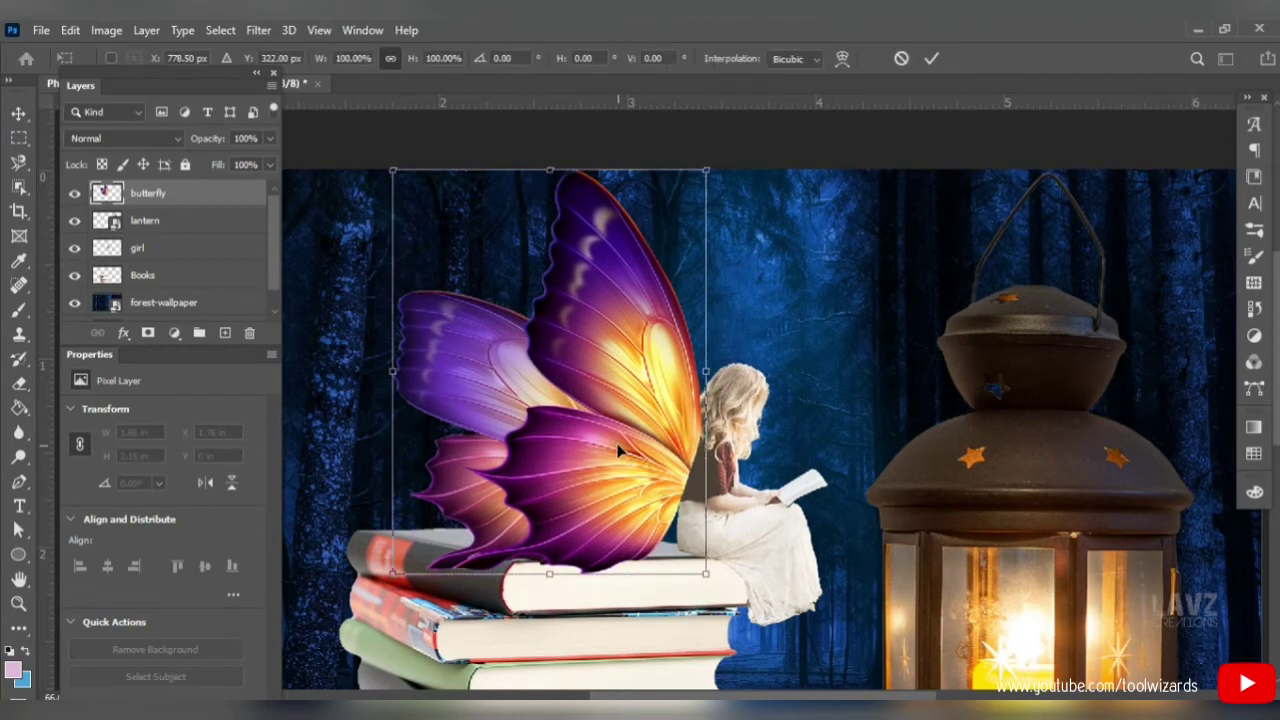
{"action": "right_click", "coordinate": [620, 398]}
{"action": "left_click", "coordinate": [705, 175]}
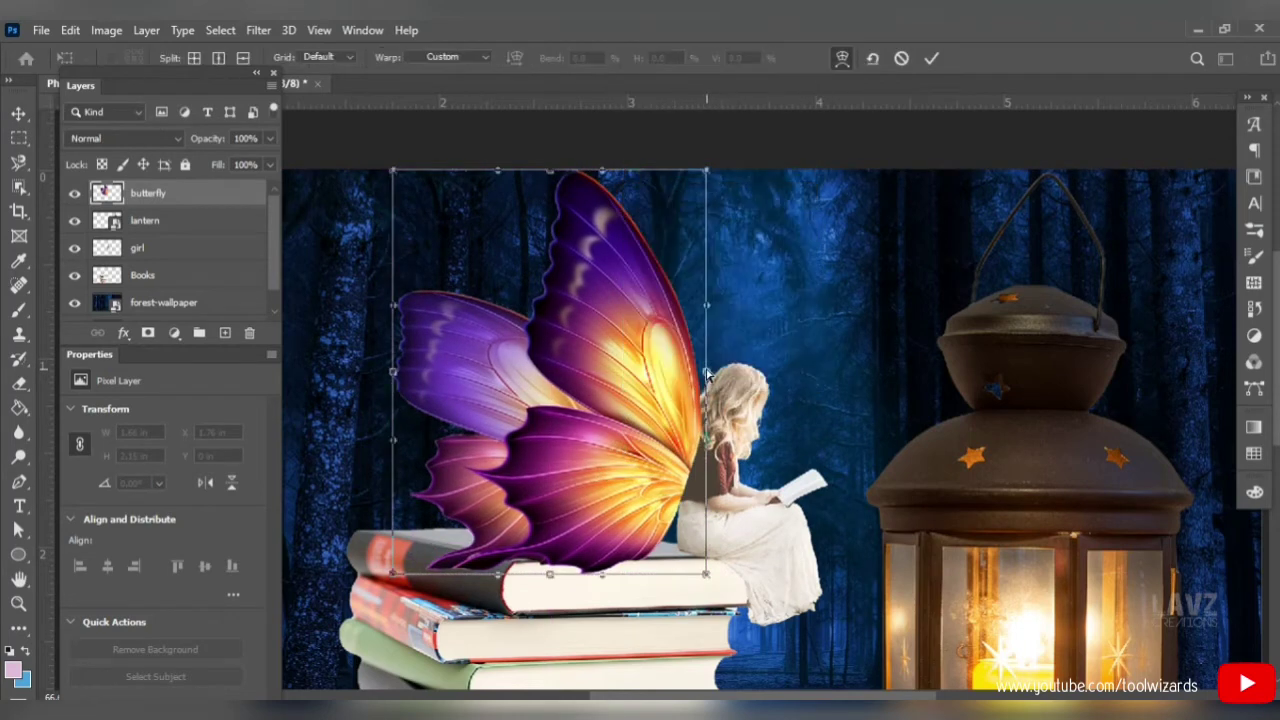
{"action": "left_click_drag", "start_coordinate": [706, 305], "coordinate": [712, 404]}
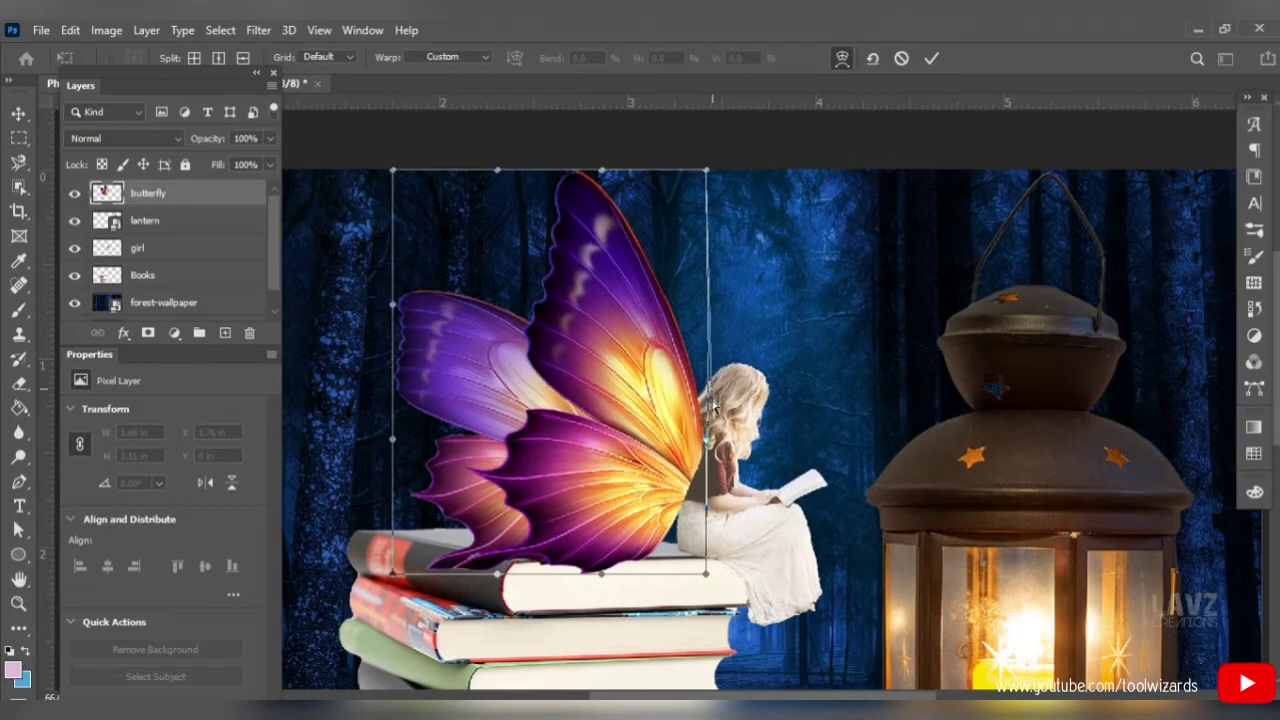
{"action": "left_click_drag", "start_coordinate": [706, 172], "coordinate": [731, 190]}
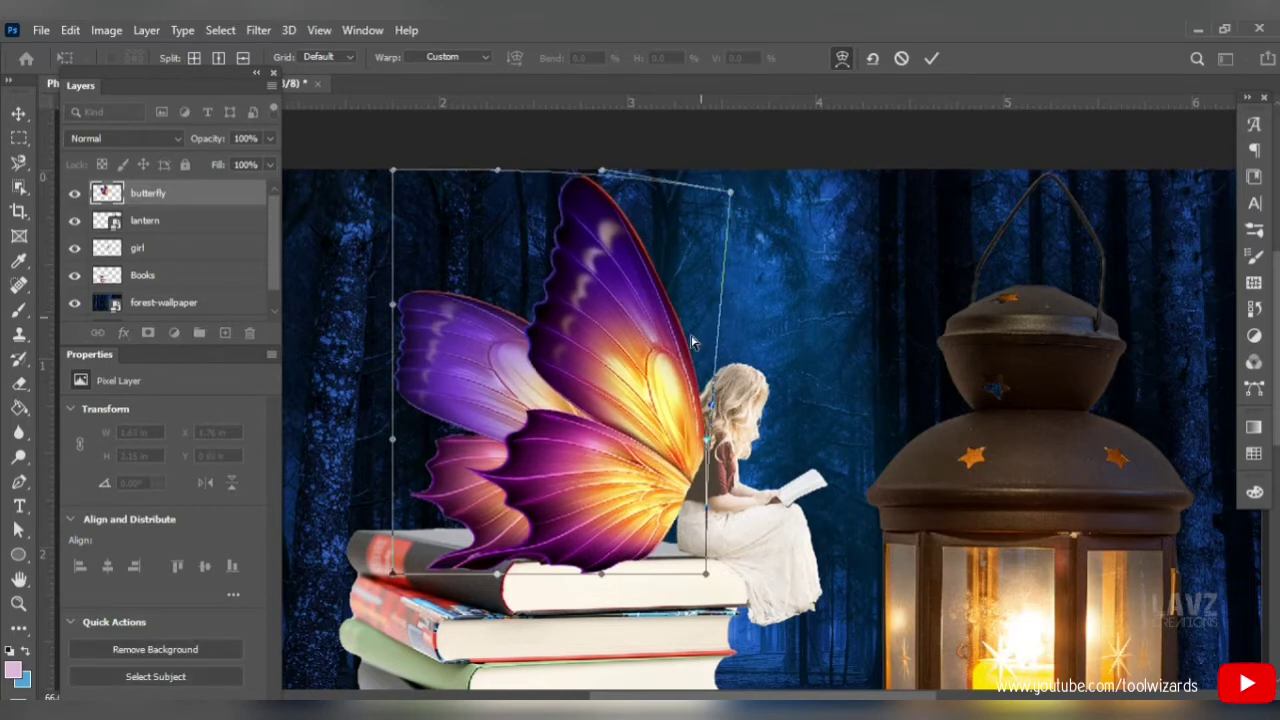
{"action": "left_click_drag", "start_coordinate": [710, 572], "coordinate": [697, 558]}
{"action": "key", "text": "Return"}
Rotate the wings about 3.41° and shift them slightly up toward the woman's back.
{"action": "key", "text": "z"}
{"action": "left_click", "coordinate": [654, 374], "text": "alt"}
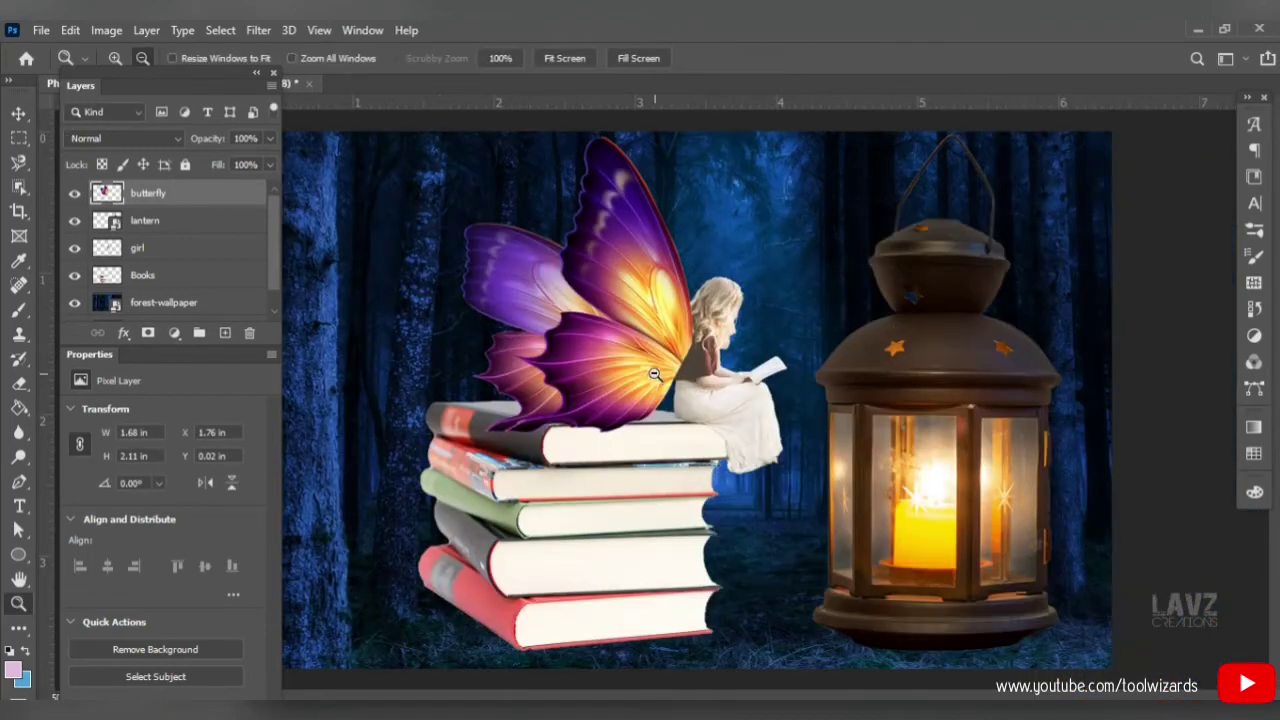
{"action": "left_click", "coordinate": [19, 113]}
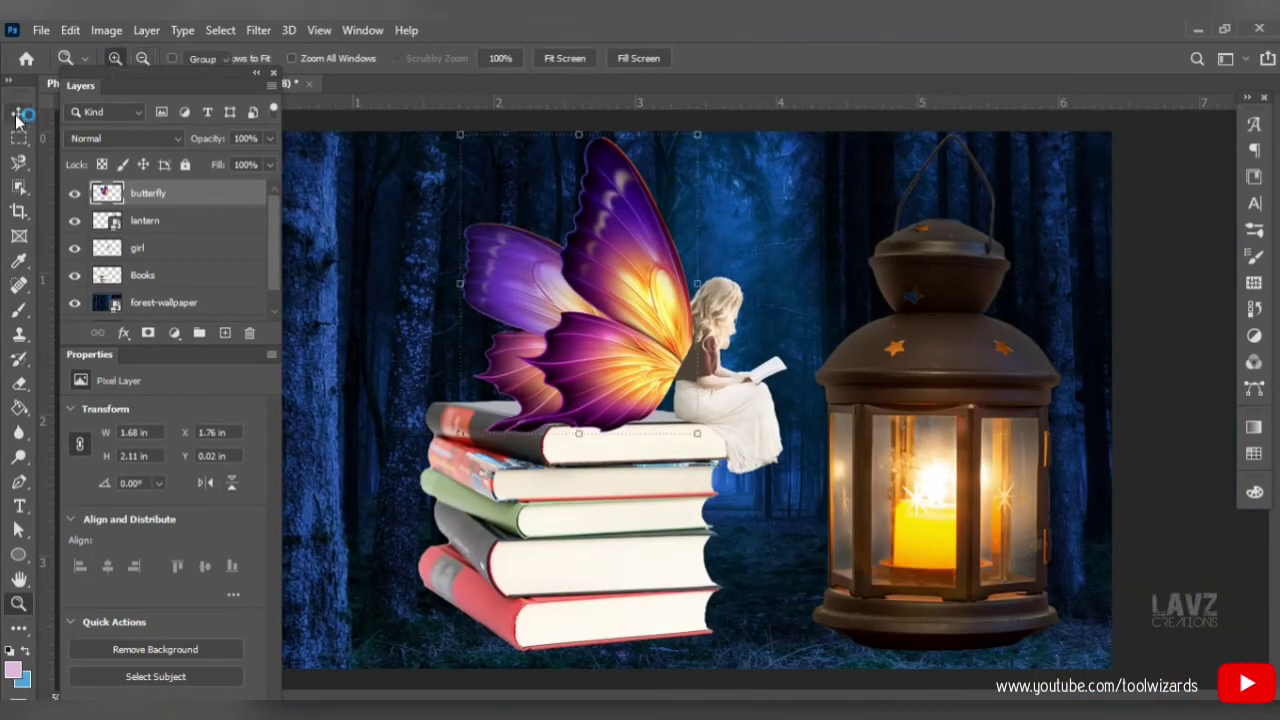
{"action": "key", "text": "ctrl+t"}
{"action": "left_click_drag", "start_coordinate": [624, 335], "coordinate": [632, 327]}
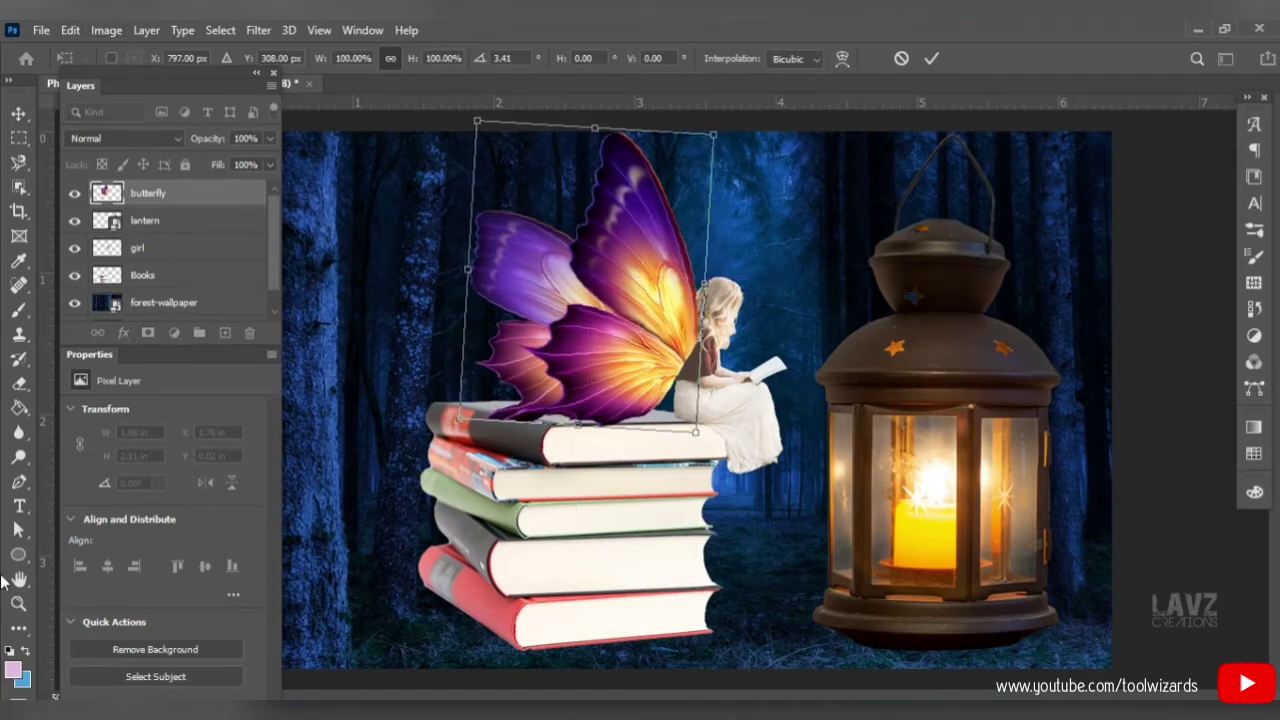
{"action": "key", "text": "Return"}
{"action": "key", "text": "z"}
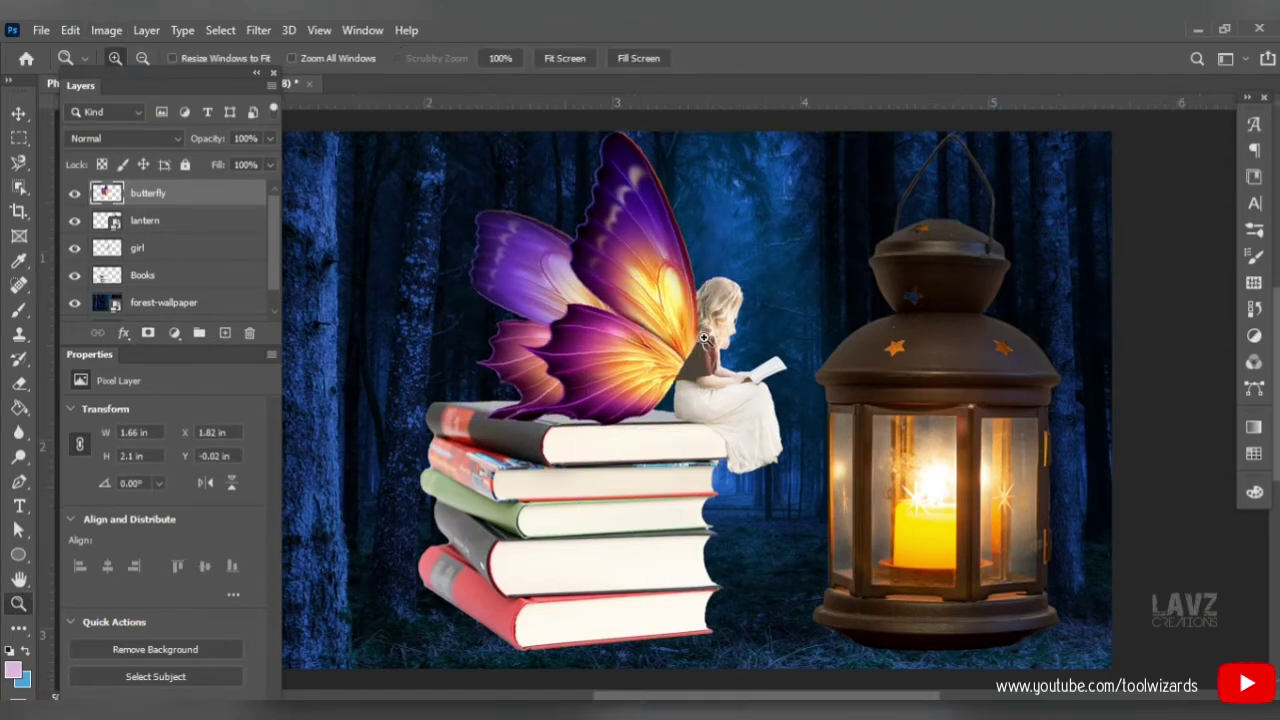
Soften the wings' edge against the woman's back with a 40 px soft Eraser at 16% opacity.
{"action": "left_click", "coordinate": [741, 335]}
{"action": "left_click", "coordinate": [741, 335]}
{"action": "left_click", "coordinate": [19, 113]}
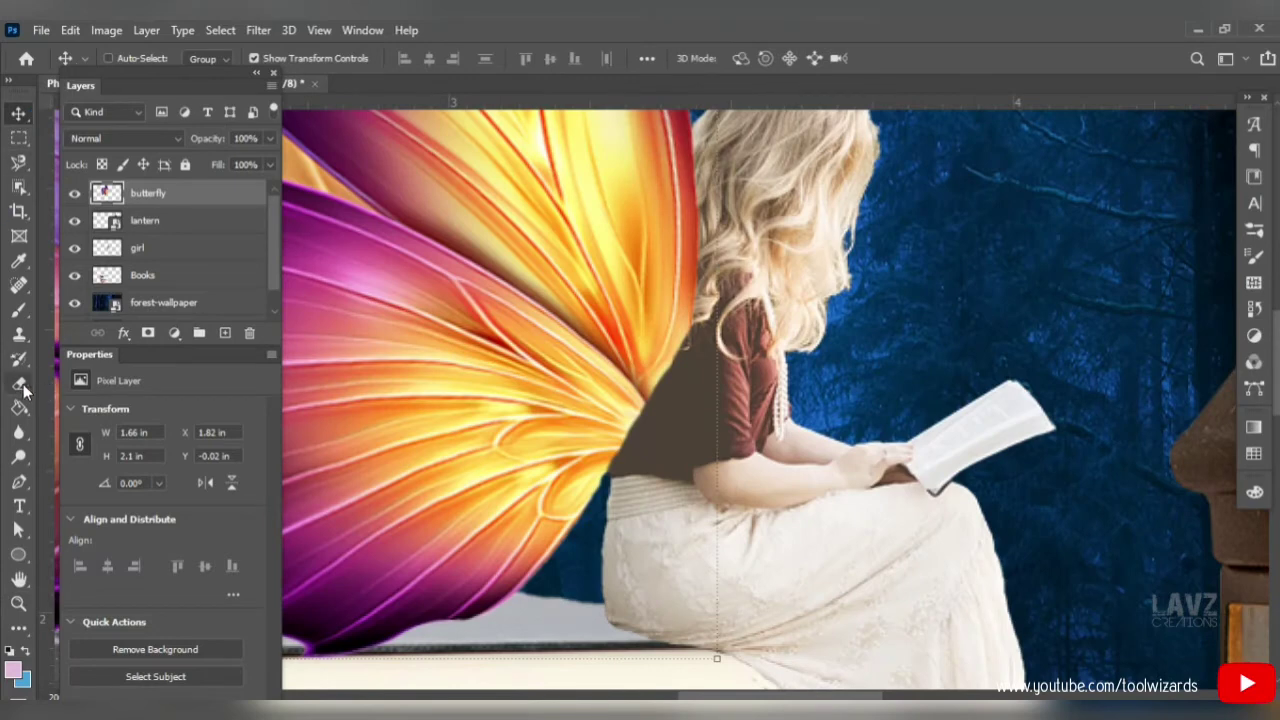
{"action": "left_click", "coordinate": [22, 387]}
{"action": "left_click_drag", "start_coordinate": [182, 84], "coordinate": [193, 101]}
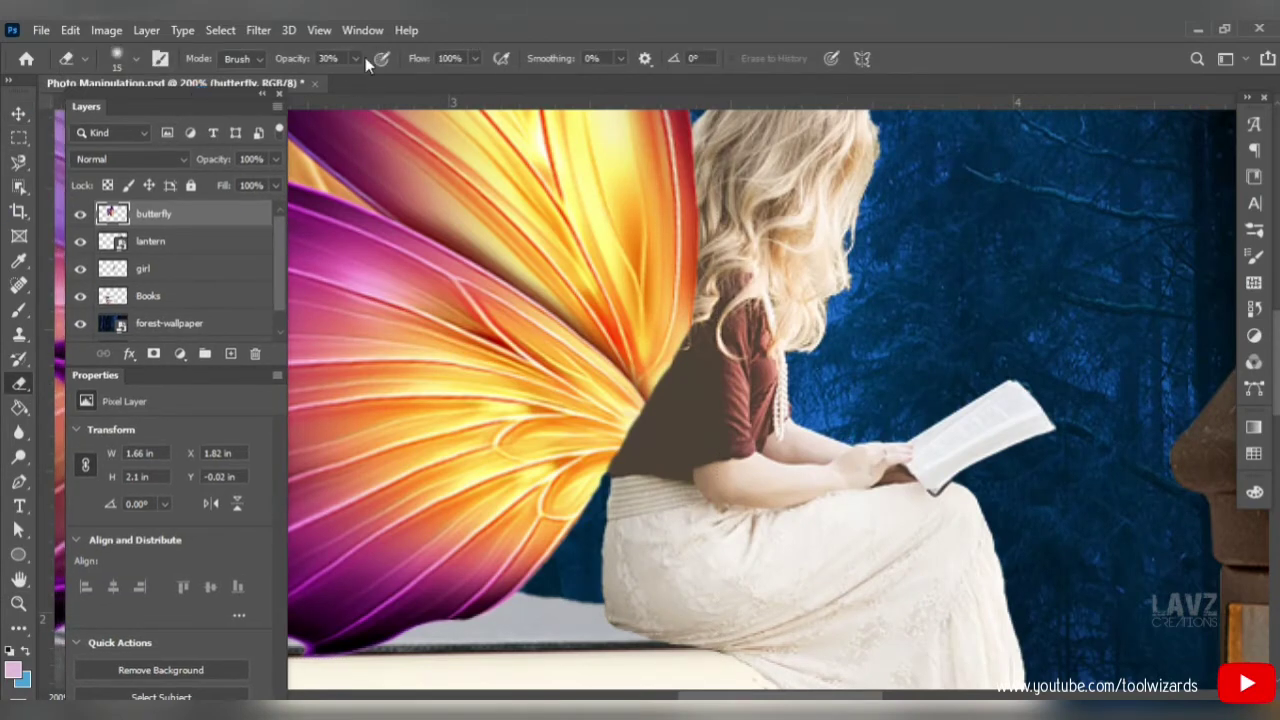
{"action": "left_click", "coordinate": [352, 58]}
{"action": "left_click", "coordinate": [136, 59]}
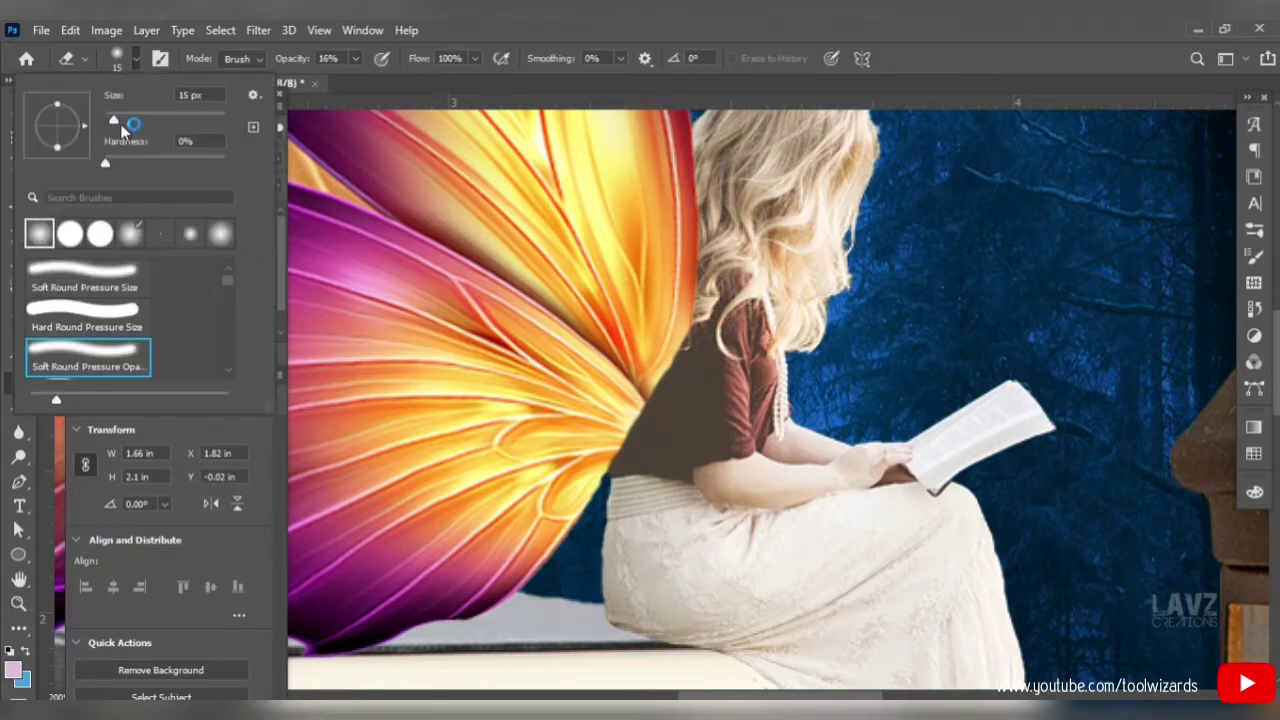
{"action": "left_click_drag", "start_coordinate": [112, 113], "coordinate": [128, 117]}
{"action": "mouse_move", "coordinate": [678, 342]}
{"action": "left_mouse_down"}
{"action": "mouse_move", "coordinate": [635, 440]}
{"action": "mouse_move", "coordinate": [691, 335]}
{"action": "mouse_move", "coordinate": [663, 394]}
{"action": "mouse_move", "coordinate": [692, 342]}
{"action": "left_mouse_up"}
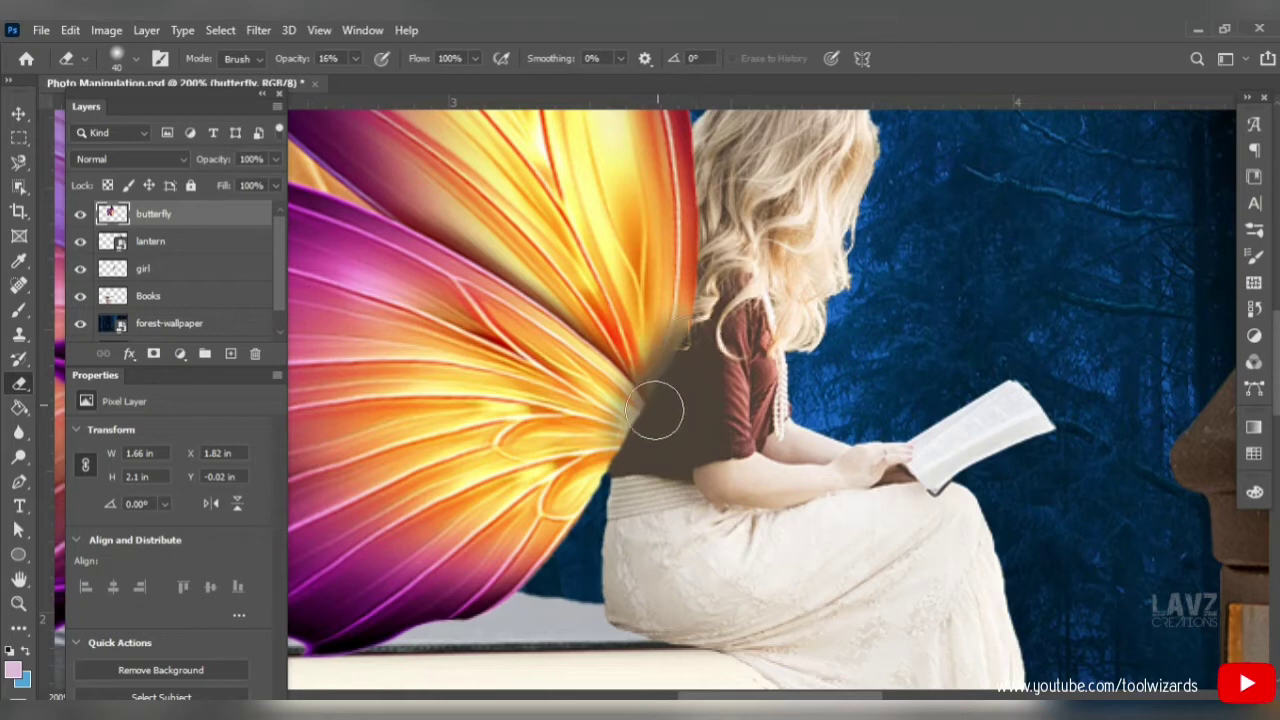
{"action": "mouse_move", "coordinate": [655, 410]}
{"action": "left_mouse_down"}
{"action": "mouse_move", "coordinate": [630, 430]}
{"action": "mouse_move", "coordinate": [646, 423]}
{"action": "mouse_move", "coordinate": [637, 444]}
{"action": "mouse_move", "coordinate": [697, 335]}
{"action": "left_mouse_up"}
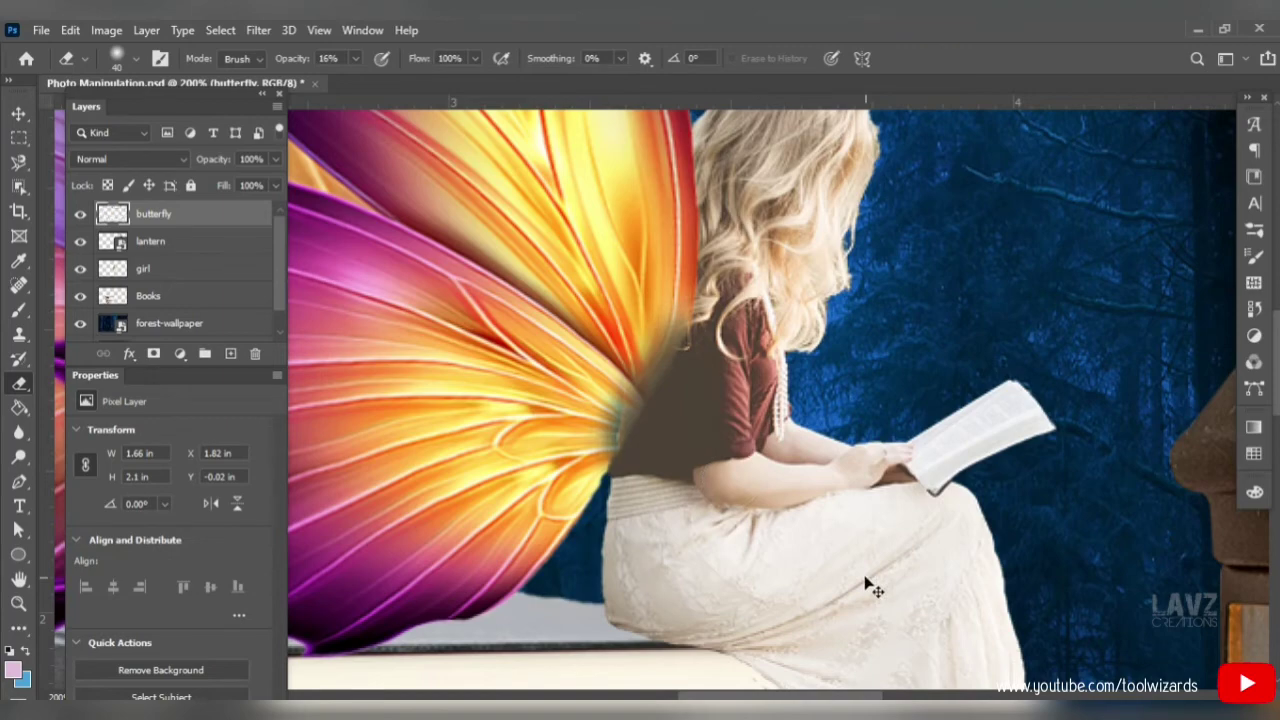
Lower the Eraser opacity to 10% and blend the wing base further into the woman's back.
{"action": "key", "text": "ctrl+plus"}
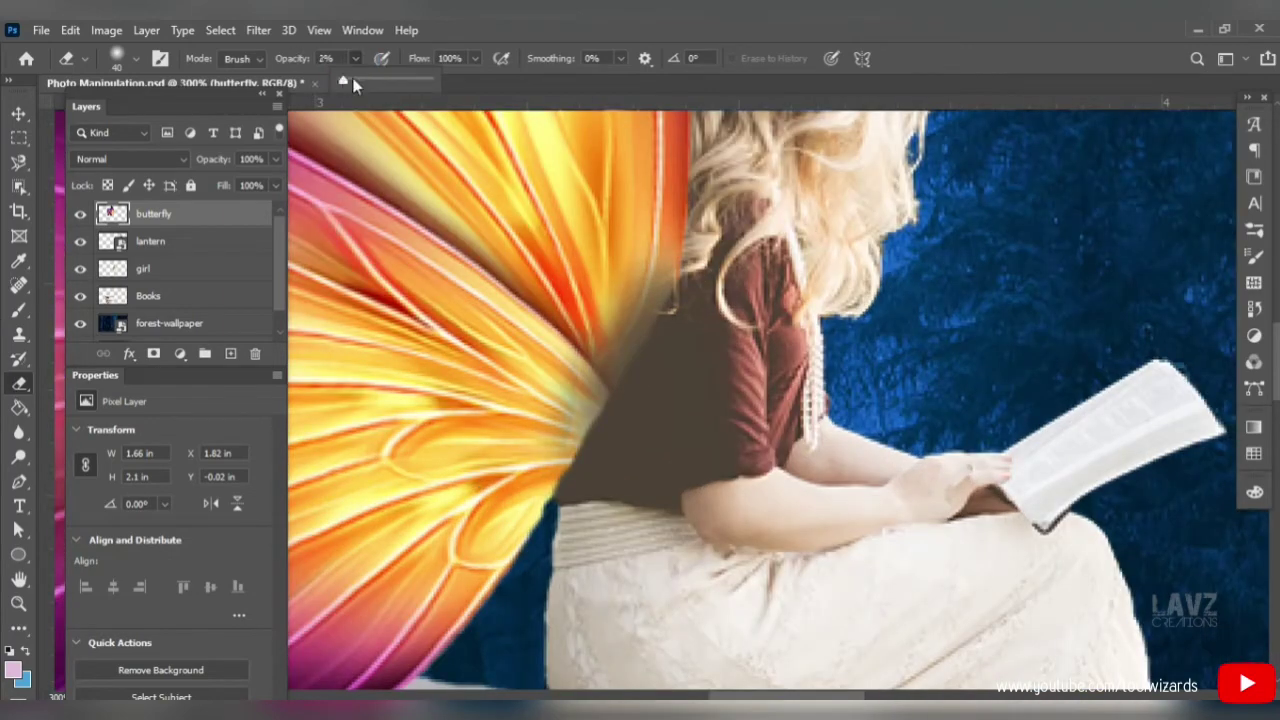
{"action": "left_click_drag", "start_coordinate": [336, 58], "coordinate": [316, 58]}
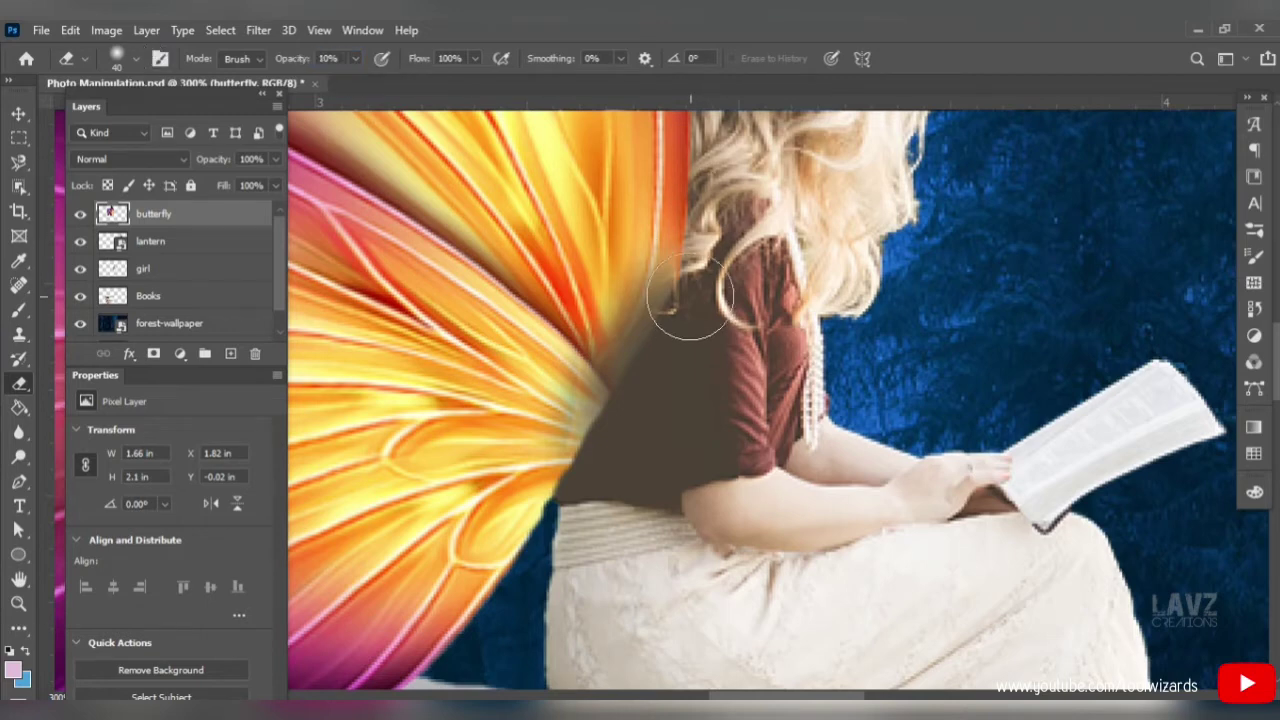
{"action": "mouse_move", "coordinate": [688, 298]}
{"action": "left_mouse_down"}
{"action": "mouse_move", "coordinate": [609, 423]}
{"action": "mouse_move", "coordinate": [640, 380]}
{"action": "mouse_move", "coordinate": [604, 408]}
{"action": "mouse_move", "coordinate": [608, 437]}
{"action": "mouse_move", "coordinate": [618, 412]}
{"action": "left_mouse_up"}
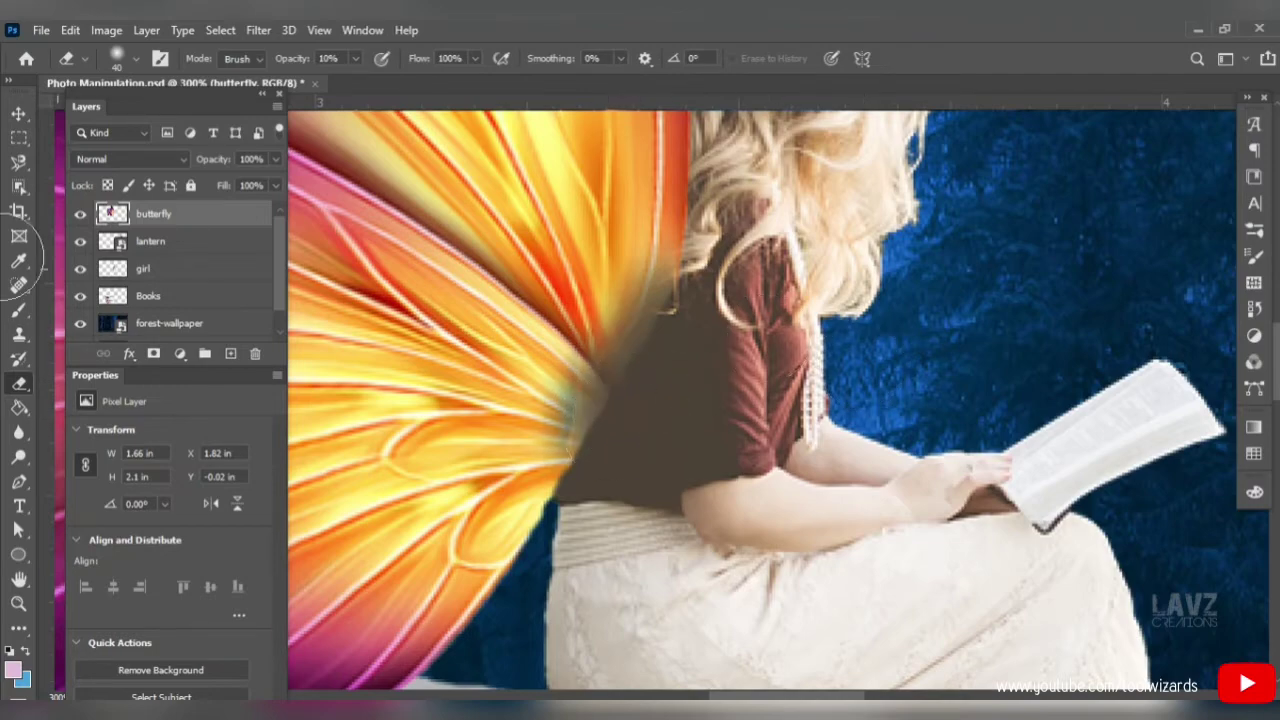
{"action": "left_click", "coordinate": [22, 114]}
{"action": "left_click", "coordinate": [22, 604]}
{"action": "left_click", "coordinate": [142, 58]}
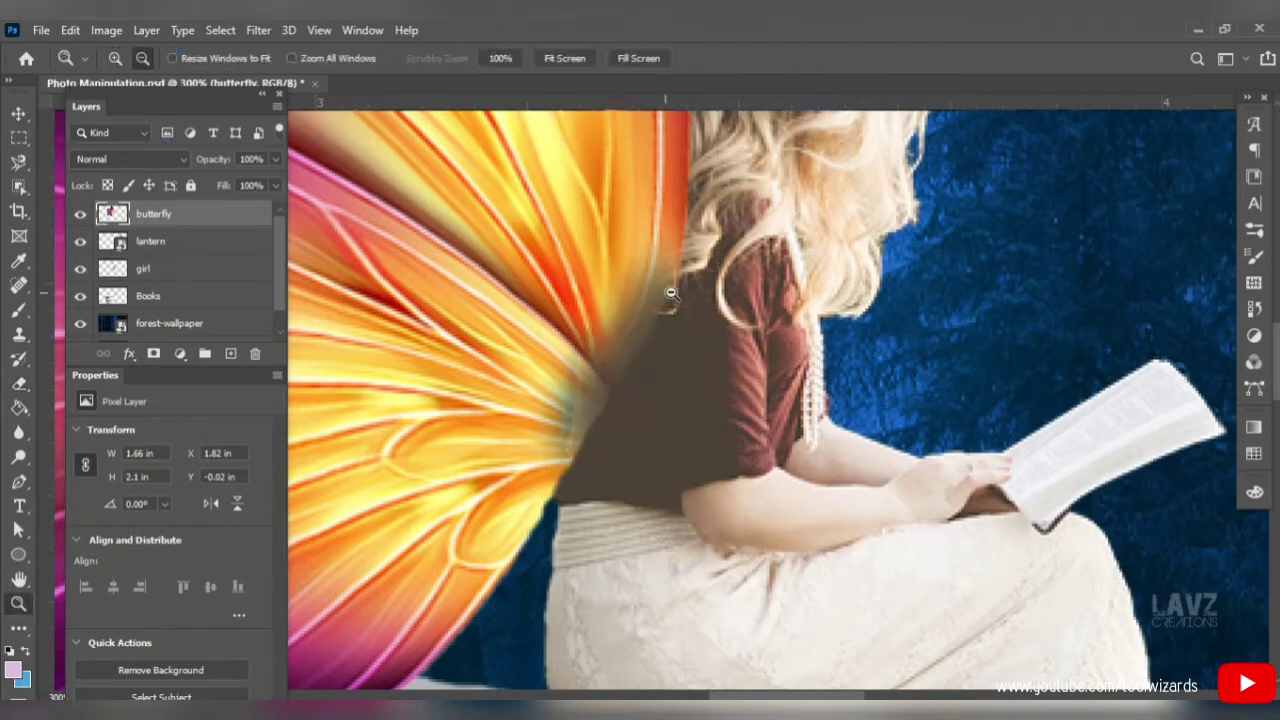
{"action": "left_click", "coordinate": [673, 294]}
{"action": "left_click", "coordinate": [673, 294]}
{"action": "left_click", "coordinate": [673, 294]}
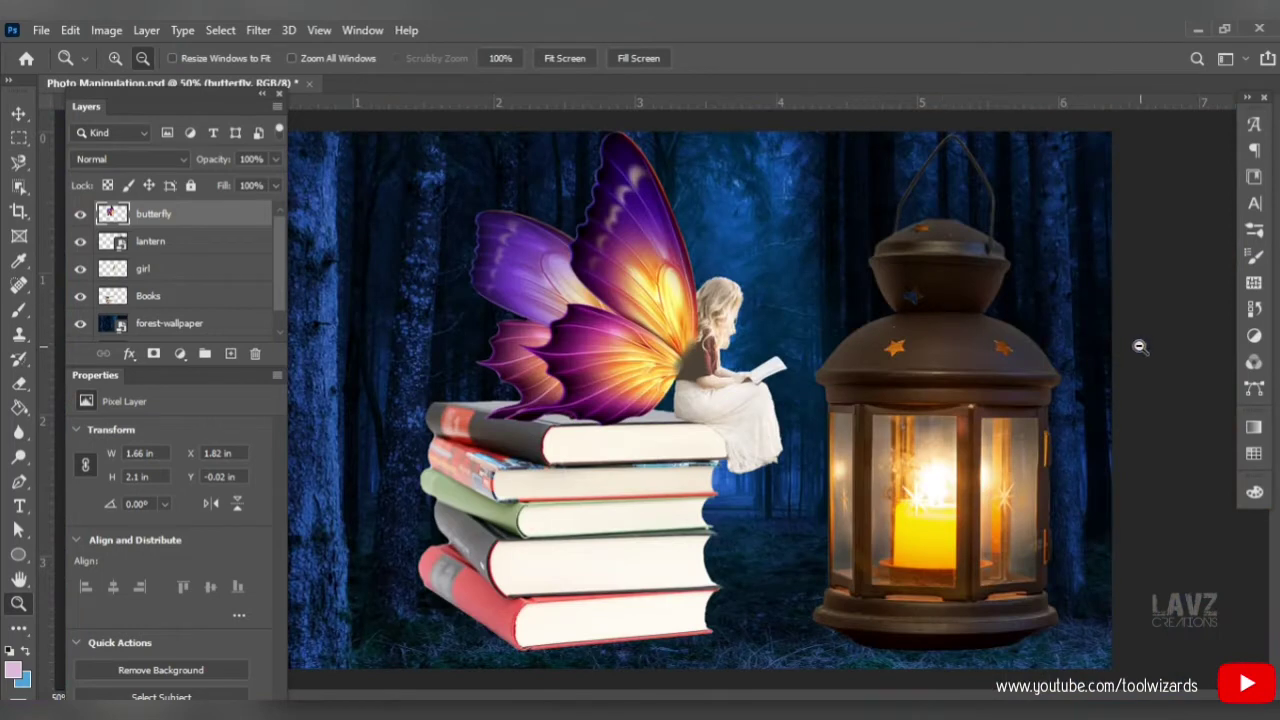
Add an empty layer and place the cloud 1 image from the File Explorer folder into the document.
{"action": "left_click", "coordinate": [228, 357]}
{"action": "left_click", "coordinate": [541, 694]}
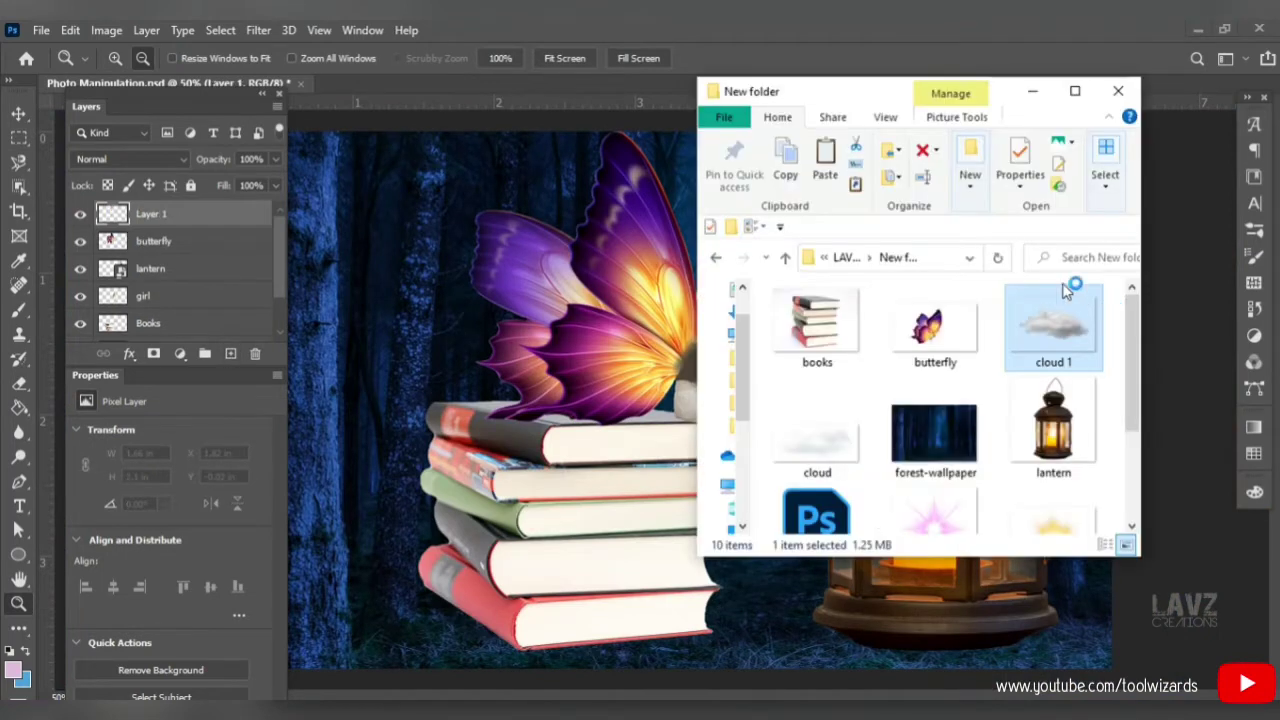
{"action": "left_click_drag", "start_coordinate": [1039, 335], "coordinate": [495, 352]}
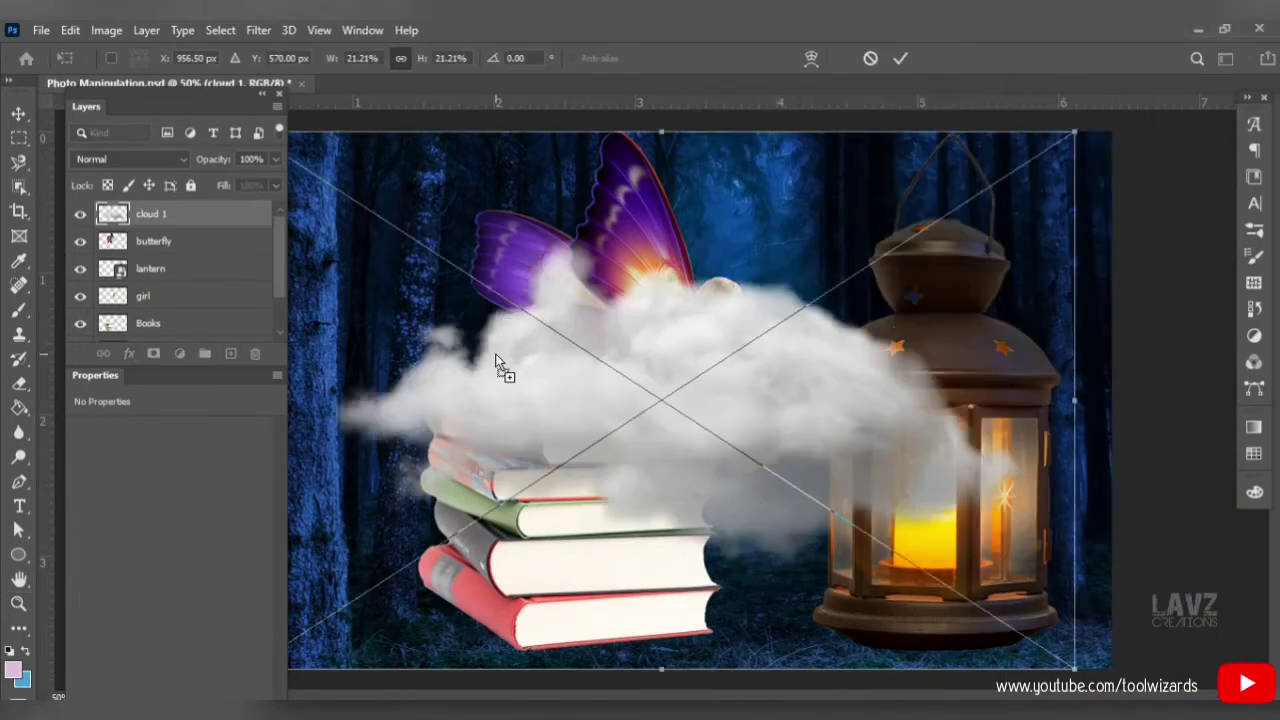
Scale the cloud to 14.65% over the top of the books and move its layer below the lantern layer.
{"action": "left_click_drag", "start_coordinate": [867, 409], "coordinate": [752, 327]}
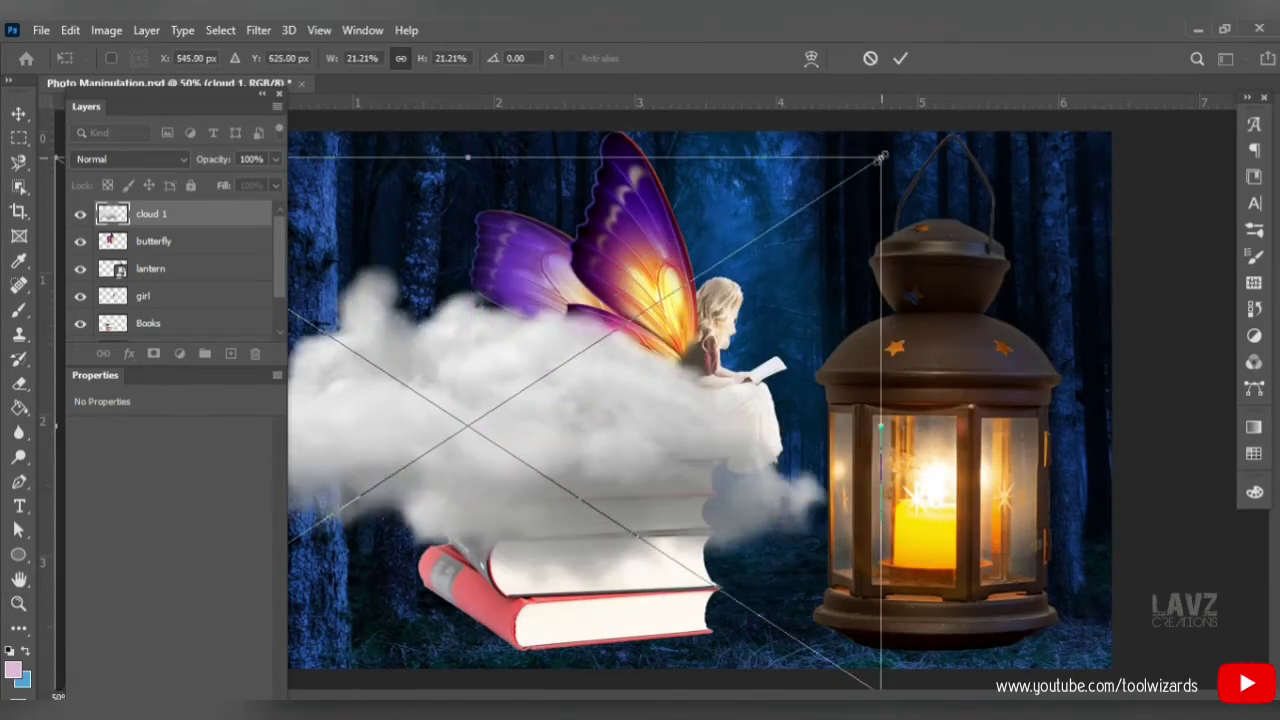
{"action": "left_click_drag", "start_coordinate": [880, 157], "coordinate": [775, 218]}
{"action": "left_click_drag", "start_coordinate": [740, 360], "coordinate": [795, 377]}
{"action": "left_click_drag", "start_coordinate": [1018, 134], "coordinate": [898, 207]}
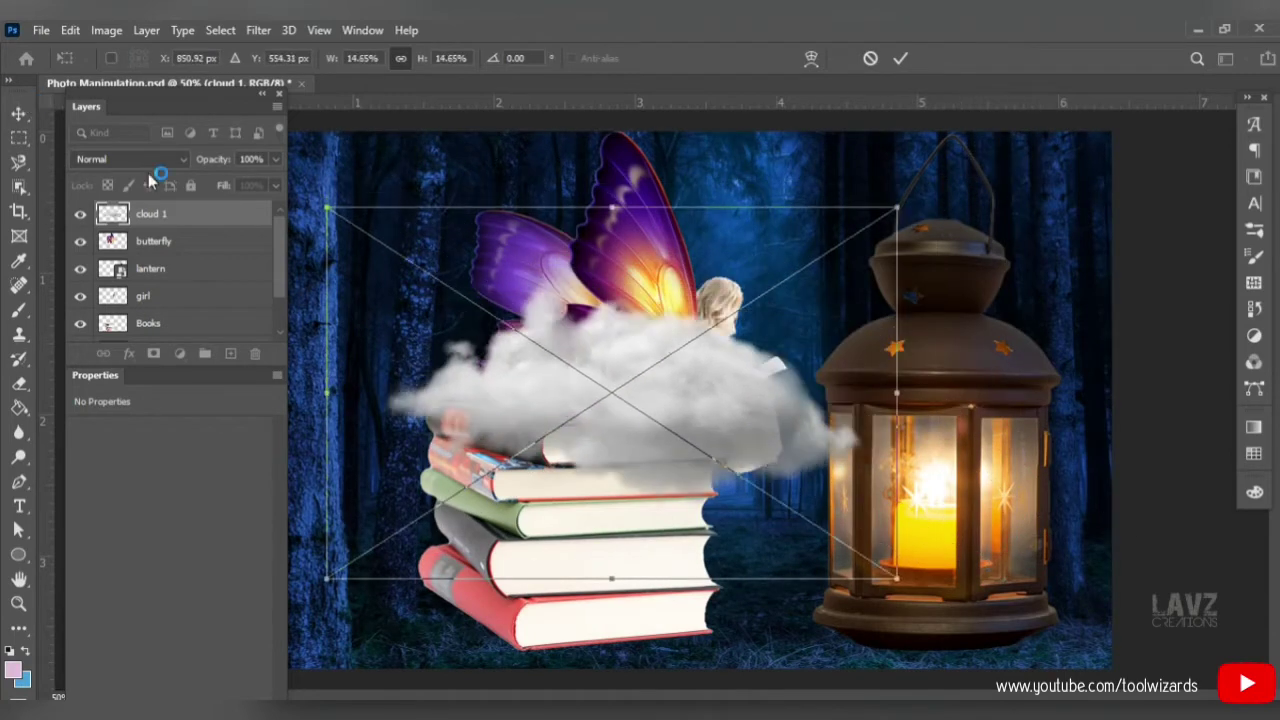
{"action": "left_click_drag", "start_coordinate": [150, 213], "coordinate": [191, 284]}
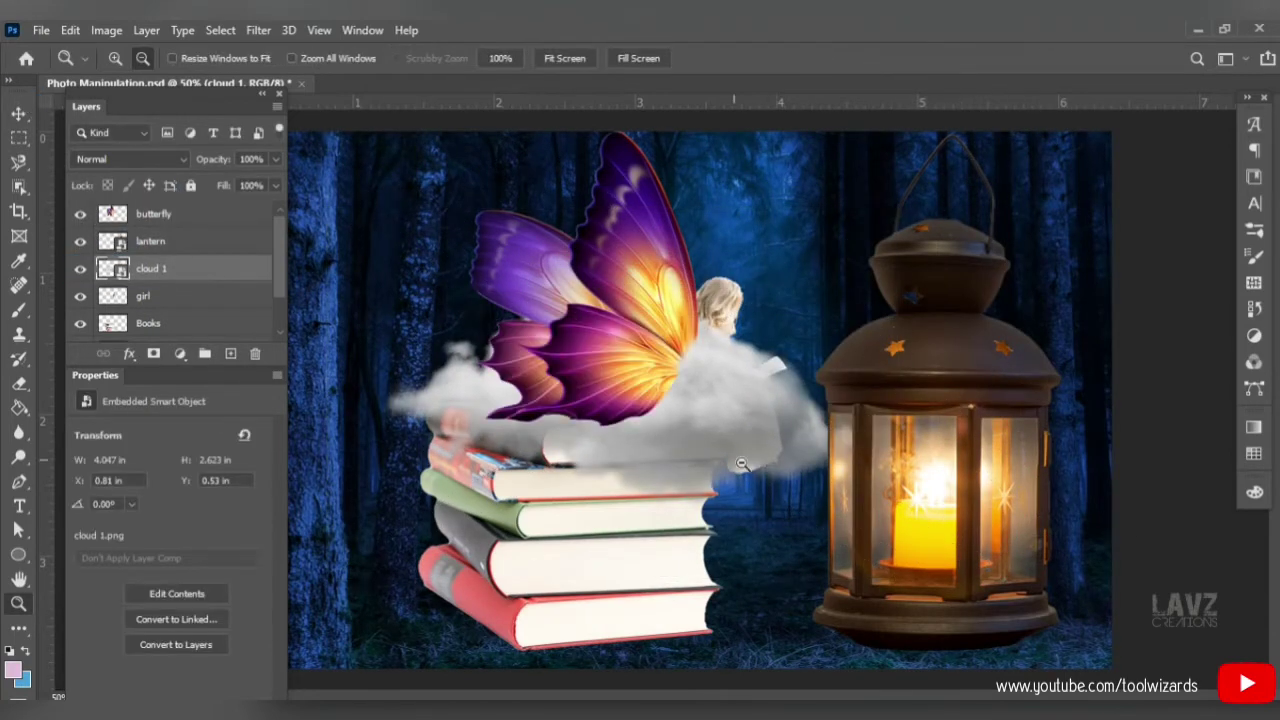
Shrink the cloud to about 9.15% and move it behind the upper part of the lantern.
{"action": "left_click", "coordinate": [877, 388]}
{"action": "left_click", "coordinate": [117, 58]}
{"action": "left_click", "coordinate": [868, 372]}
{"action": "left_click", "coordinate": [881, 366]}
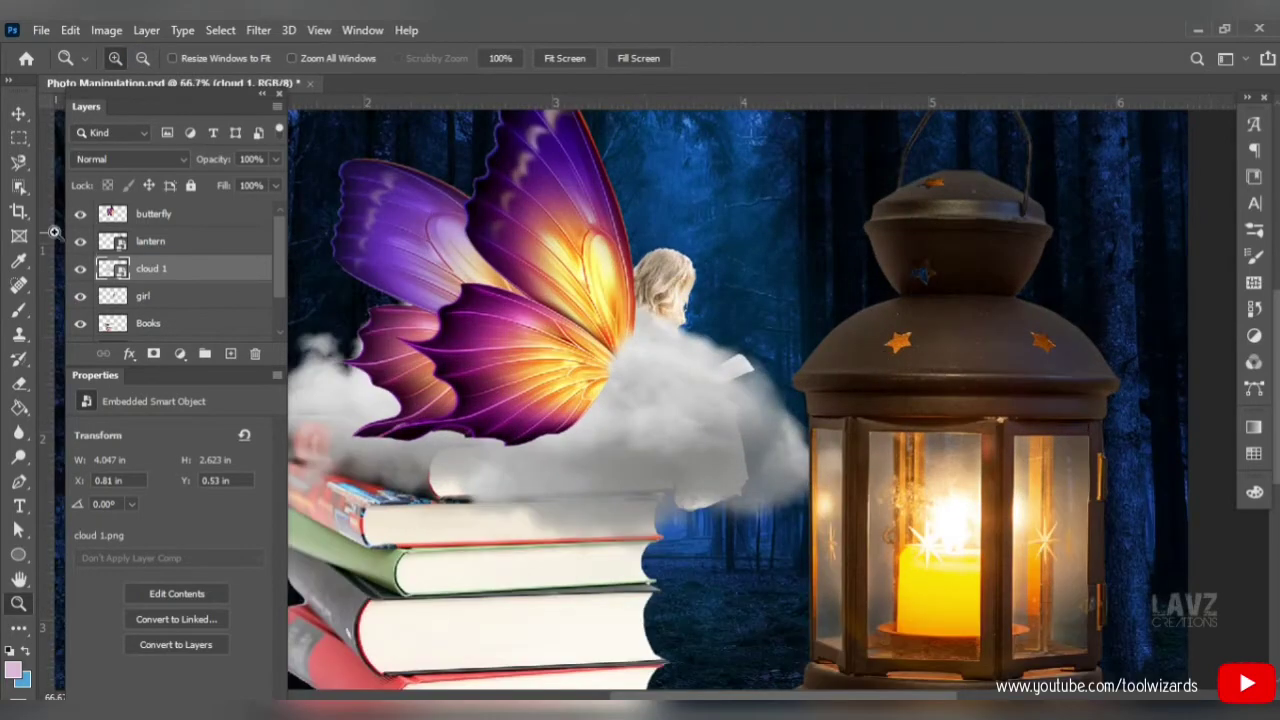
{"action": "key", "text": "v"}
{"action": "left_click_drag", "start_coordinate": [740, 450], "coordinate": [1003, 397]}
{"action": "left_click_drag", "start_coordinate": [749, 354], "coordinate": [545, 410]}
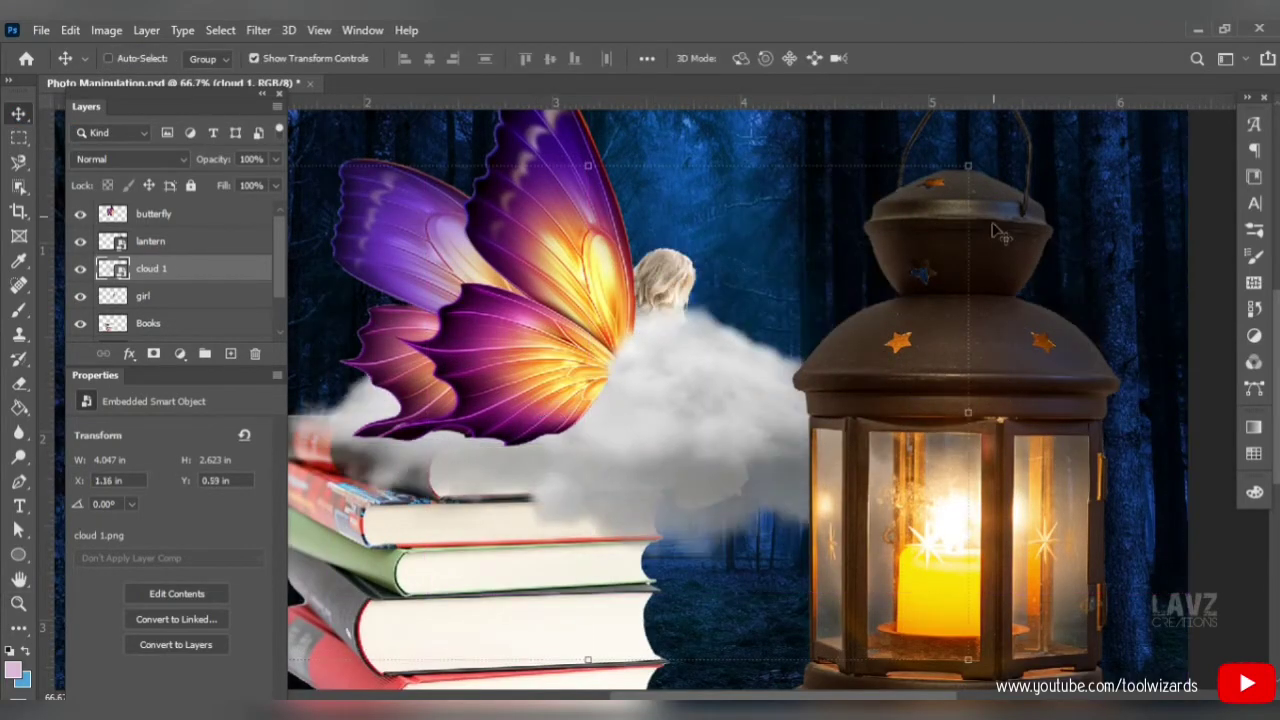
{"action": "key", "text": "ctrl+t"}
{"action": "left_click_drag", "start_coordinate": [917, 210], "coordinate": [680, 351]}
{"action": "left_click_drag", "start_coordinate": [490, 510], "coordinate": [915, 204]}
{"action": "scroll", "coordinate": [973, 205], "scroll_direction": "up", "scroll_amount": 3}
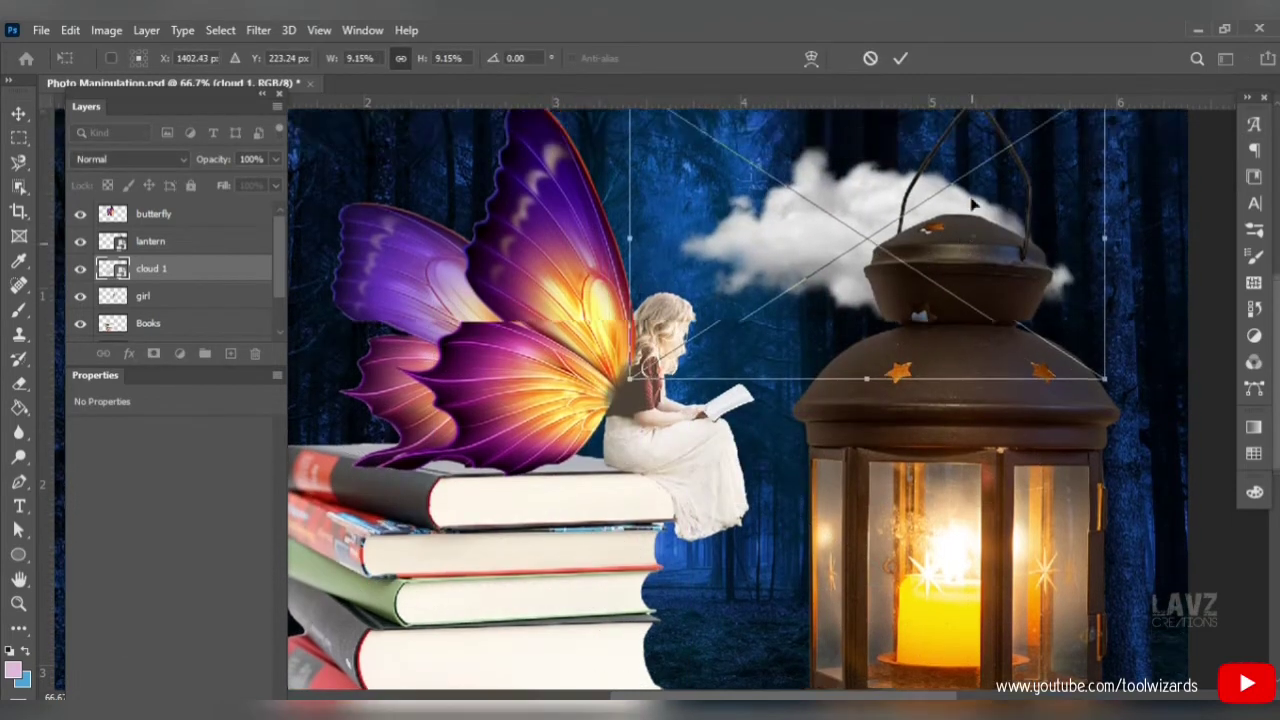
Reduce the cloud to 8.16%, shift it slightly up behind the lantern's handle, and commit the transform.
{"action": "left_click_drag", "start_coordinate": [1100, 135], "coordinate": [1053, 165]}
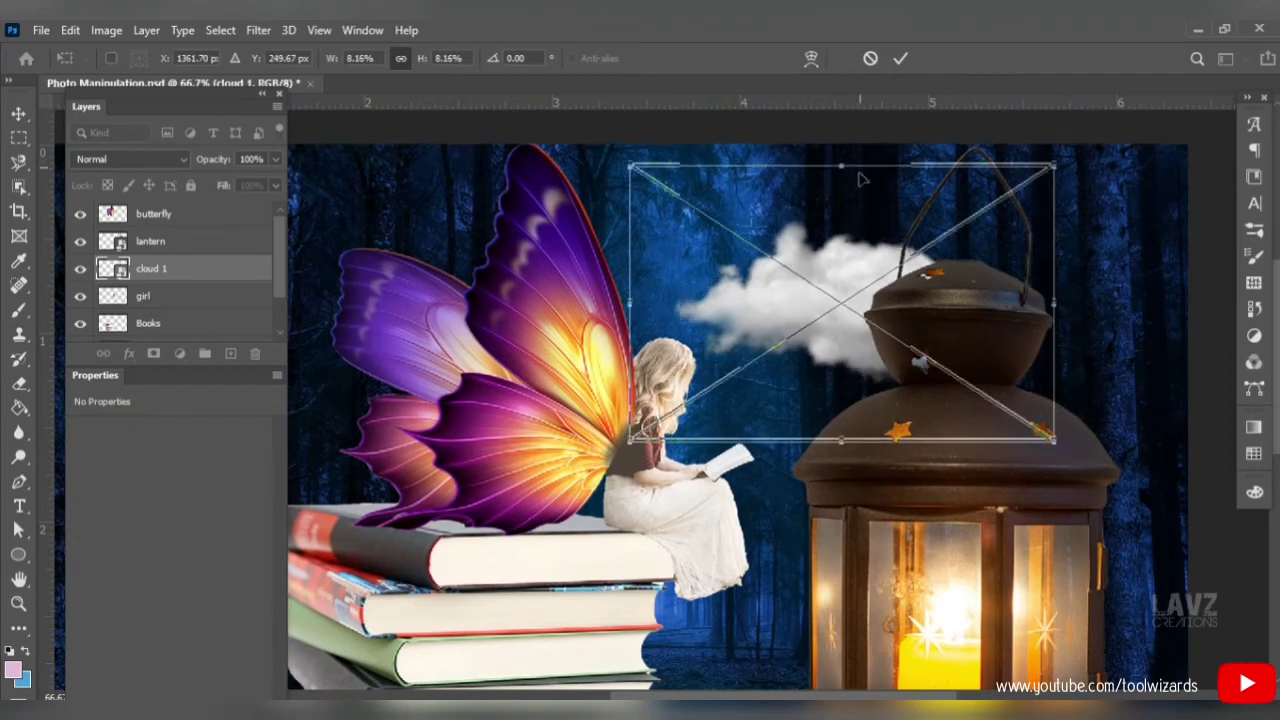
{"action": "left_click_drag", "start_coordinate": [857, 266], "coordinate": [858, 254]}
{"action": "left_click", "coordinate": [19, 603]}
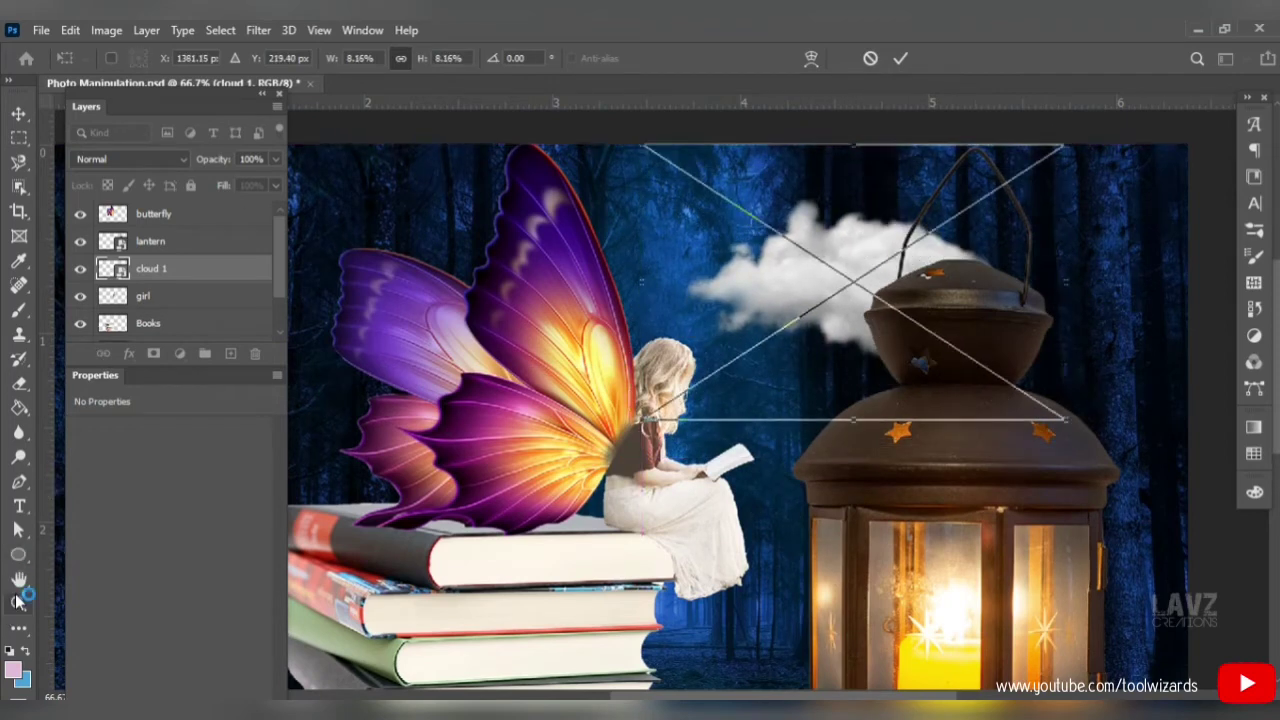
{"action": "left_click", "coordinate": [652, 342]}
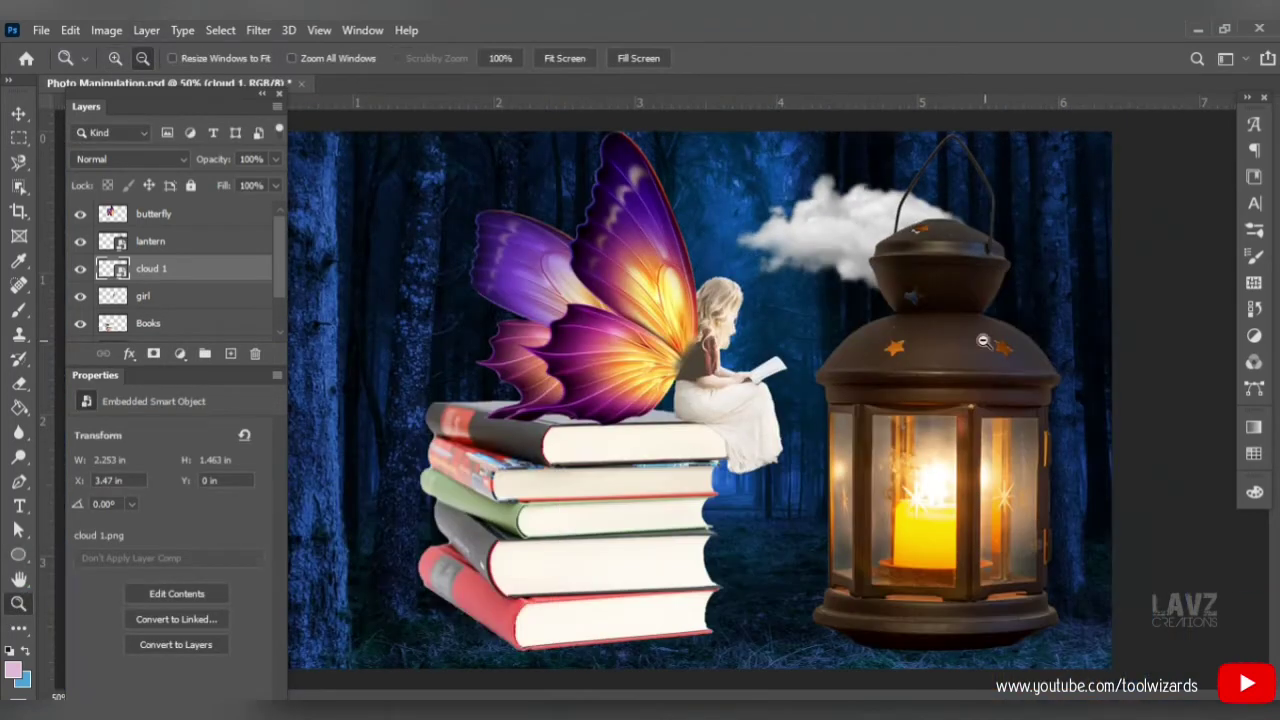
Scale the cloud down to 6.62% in Distort mode and position it beside the lantern's top cap.
{"action": "left_click", "coordinate": [19, 113]}
{"action": "left_click_drag", "start_coordinate": [860, 228], "coordinate": [848, 204]}
{"action": "left_click_drag", "start_coordinate": [1011, 112], "coordinate": [951, 150]}
{"action": "left_click_drag", "start_coordinate": [873, 254], "coordinate": [876, 227]}
{"action": "right_click", "coordinate": [874, 174]}
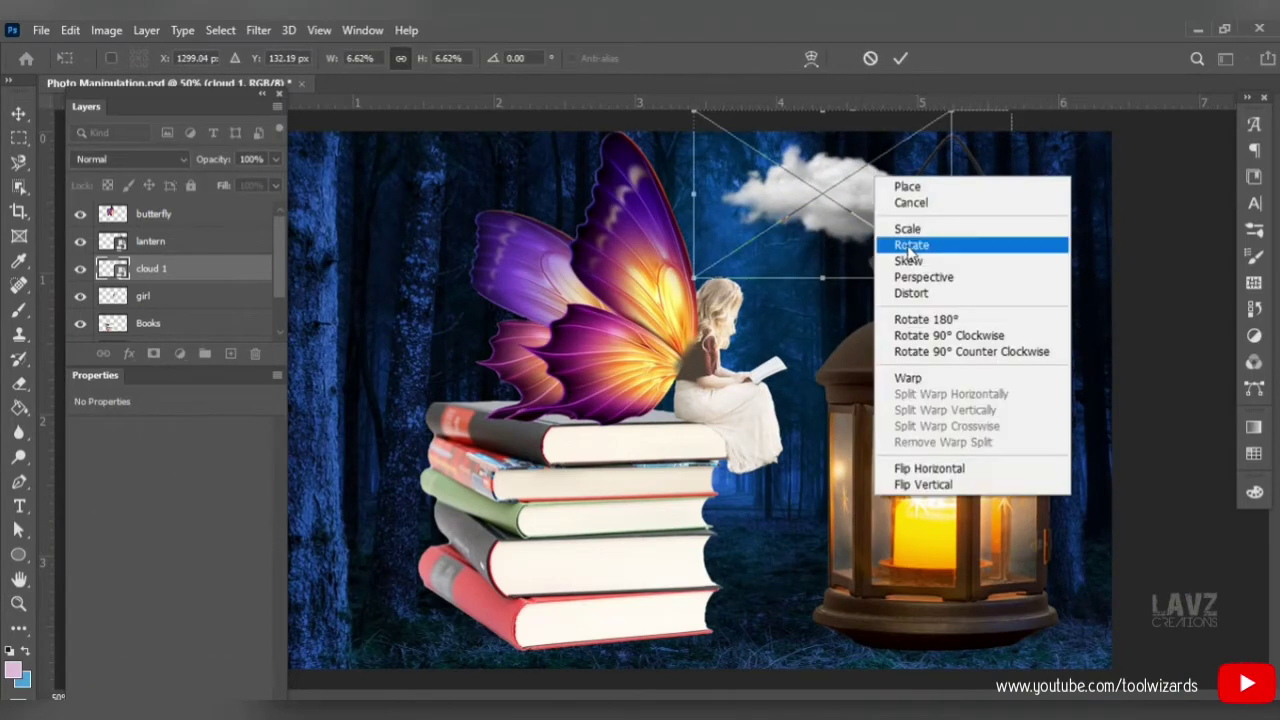
{"action": "left_click", "coordinate": [908, 293]}
{"action": "left_click_drag", "start_coordinate": [854, 183], "coordinate": [863, 203]}
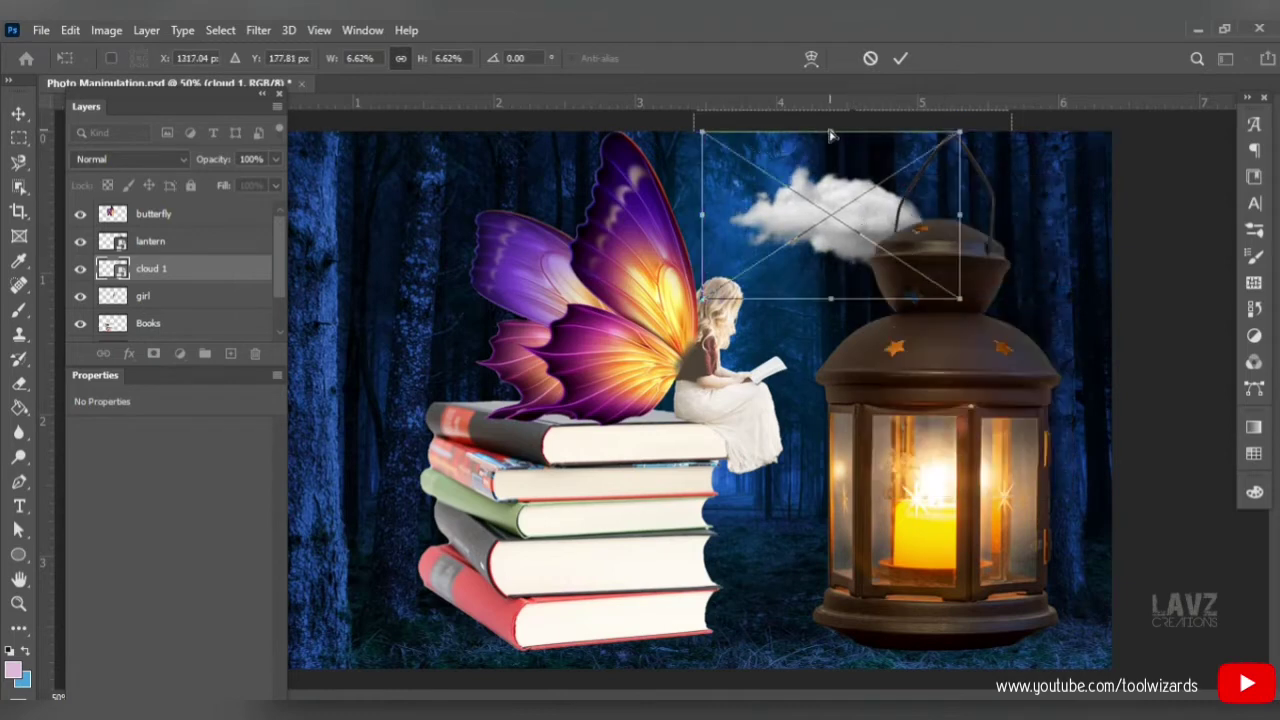
Stretch the cloud to about 2.04 in wide by 1.13 in high, commit, and move it slightly up and left.
{"action": "left_click_drag", "start_coordinate": [833, 139], "coordinate": [833, 154]}
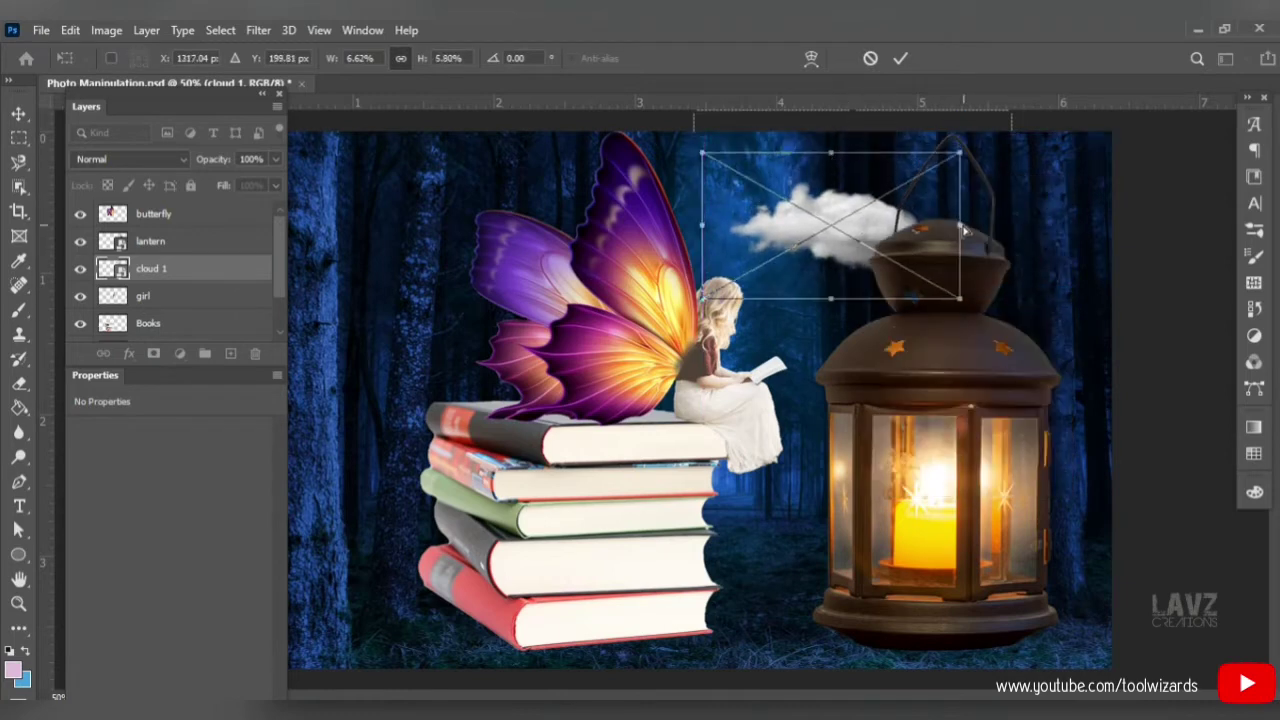
{"action": "left_click_drag", "start_coordinate": [963, 230], "coordinate": [990, 230]}
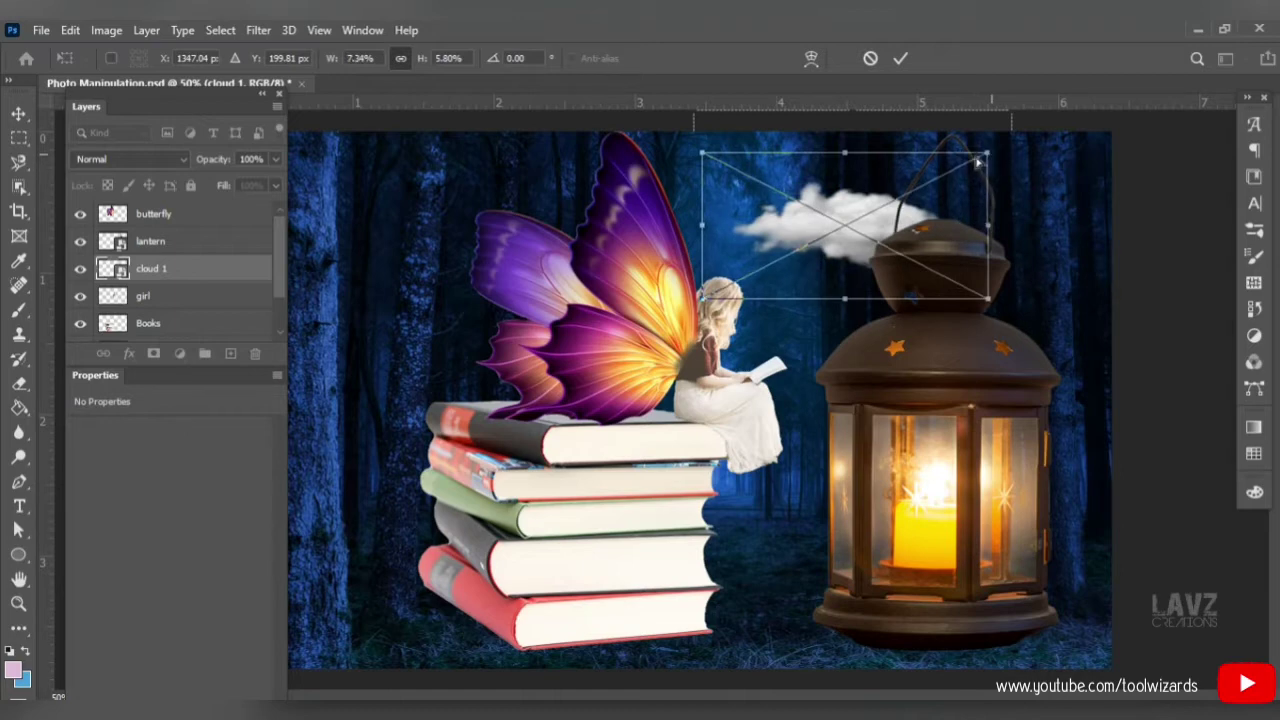
{"action": "left_click_drag", "start_coordinate": [978, 163], "coordinate": [990, 140]}
{"action": "left_click_drag", "start_coordinate": [703, 155], "coordinate": [700, 154]}
{"action": "left_click", "coordinate": [19, 114]}
{"action": "left_click_drag", "start_coordinate": [867, 236], "coordinate": [848, 212]}
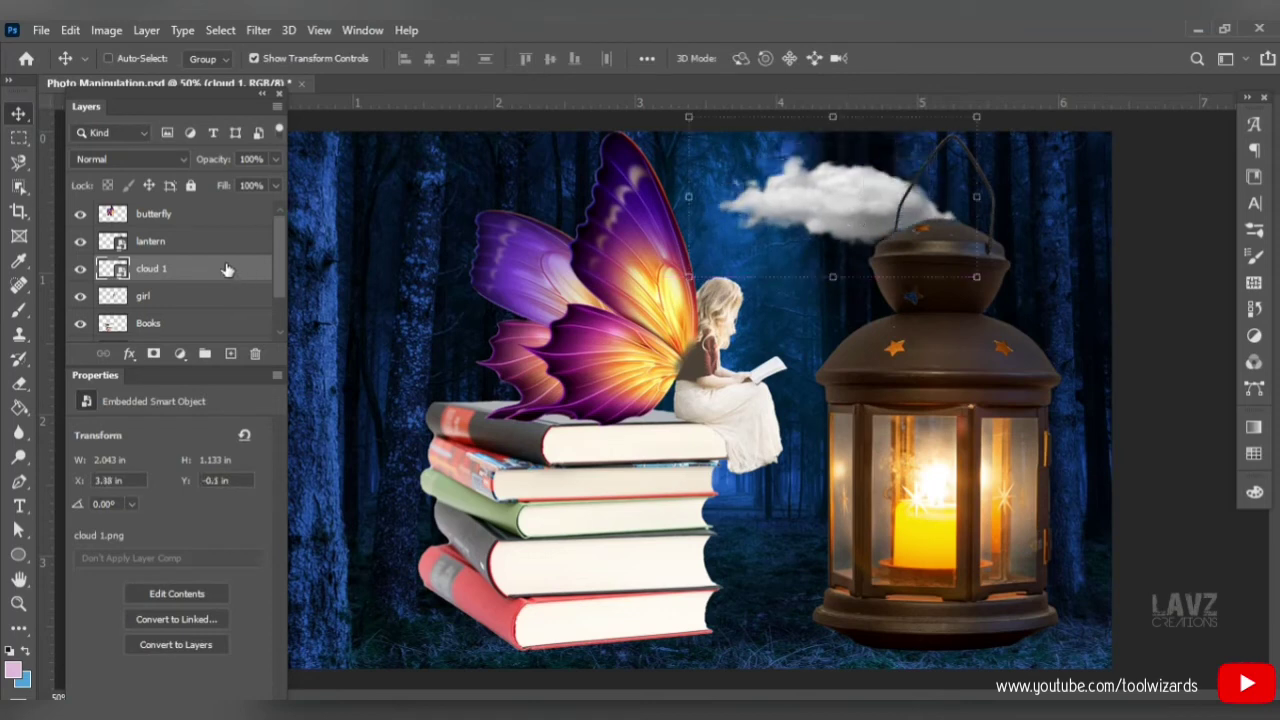
Duplicate the cloud and place the copy behind the right side of the lantern's neck.
{"action": "key", "text": "ctrl+c"}
{"action": "key", "text": "ctrl+v"}
{"action": "left_click_drag", "start_coordinate": [497, 430], "coordinate": [1085, 285]}
Scale the original cloud to 7.98% by 6.76%, rotate it -2.23°, and move it up toward the lantern's handle.
{"action": "left_click", "coordinate": [160, 296]}
{"action": "left_click_drag", "start_coordinate": [843, 205], "coordinate": [847, 195]}
{"action": "left_click_drag", "start_coordinate": [978, 268], "coordinate": [1007, 266]}
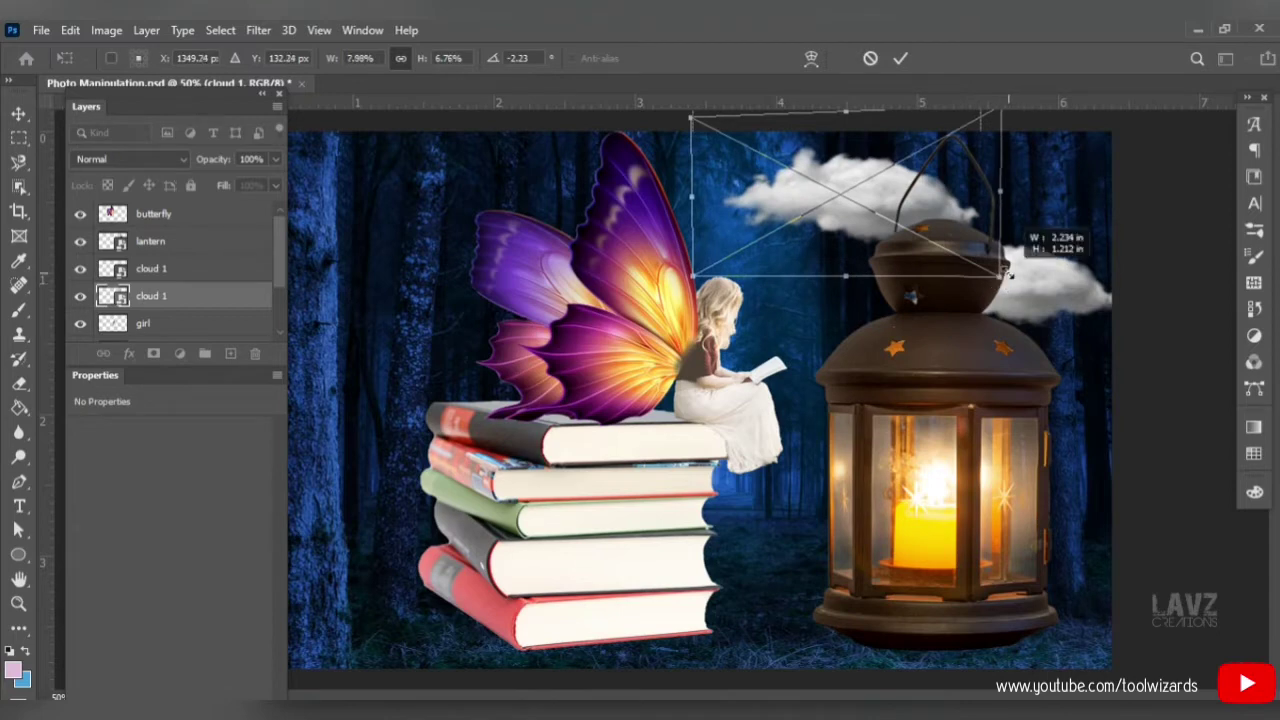
{"action": "left_click_drag", "start_coordinate": [853, 200], "coordinate": [875, 188]}
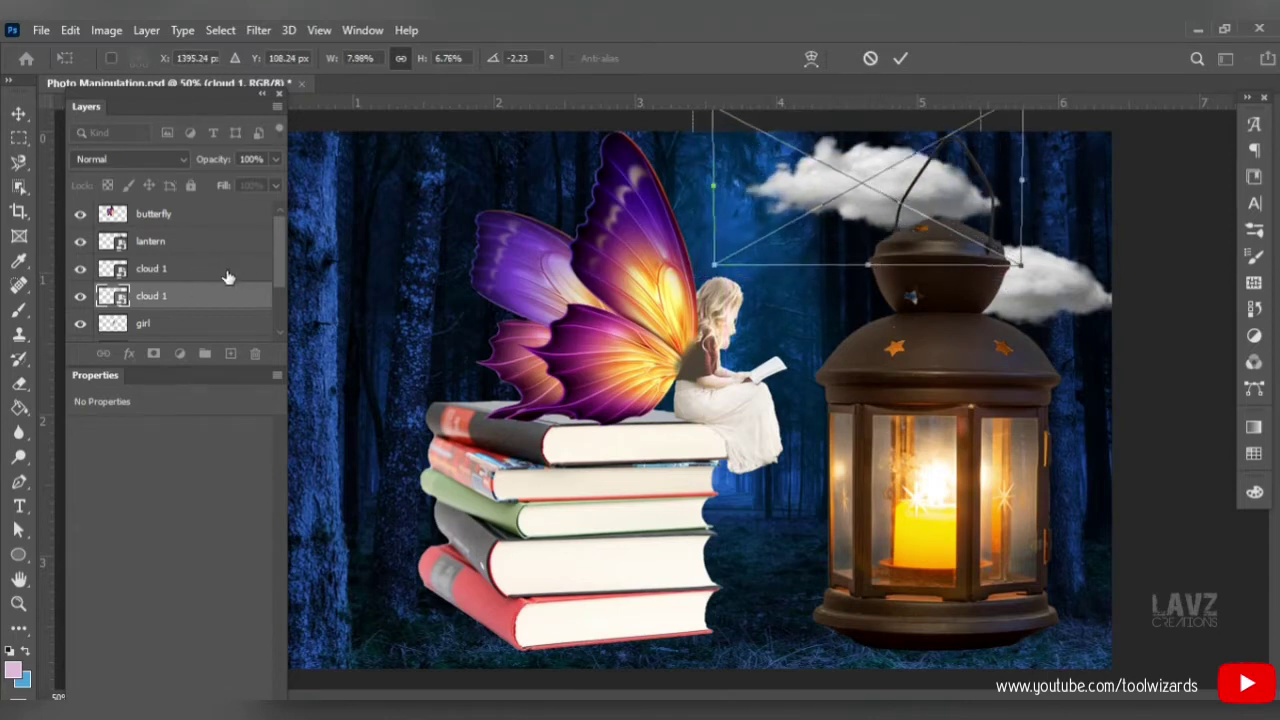
Rename the copied cloud layer cloud 2 and shrink it to about 1.78 in wide beside the lantern's neck.
{"action": "left_click", "coordinate": [130, 268]}
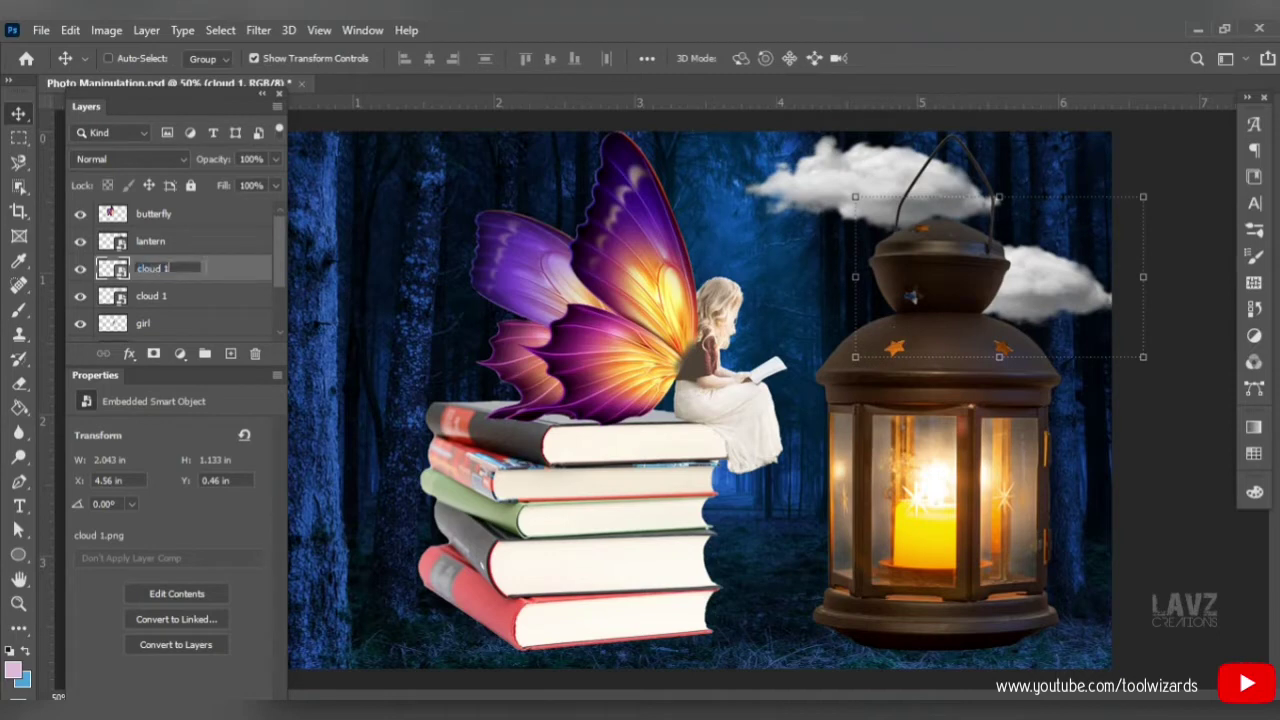
{"action": "key", "text": "Return"}
{"action": "left_click_drag", "start_coordinate": [1080, 258], "coordinate": [1068, 300]}
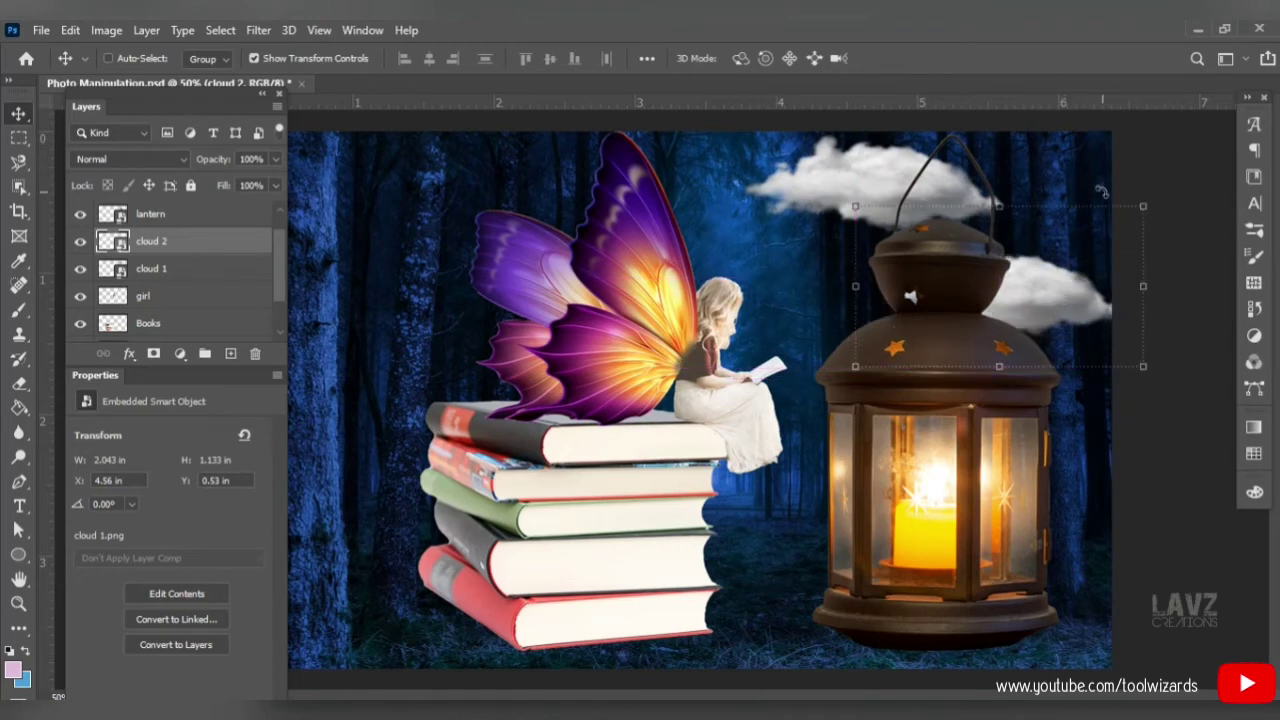
{"action": "left_click_drag", "start_coordinate": [1146, 205], "coordinate": [1107, 229]}
{"action": "left_click_drag", "start_coordinate": [1039, 313], "coordinate": [1082, 290]}
{"action": "key", "text": "Return"}
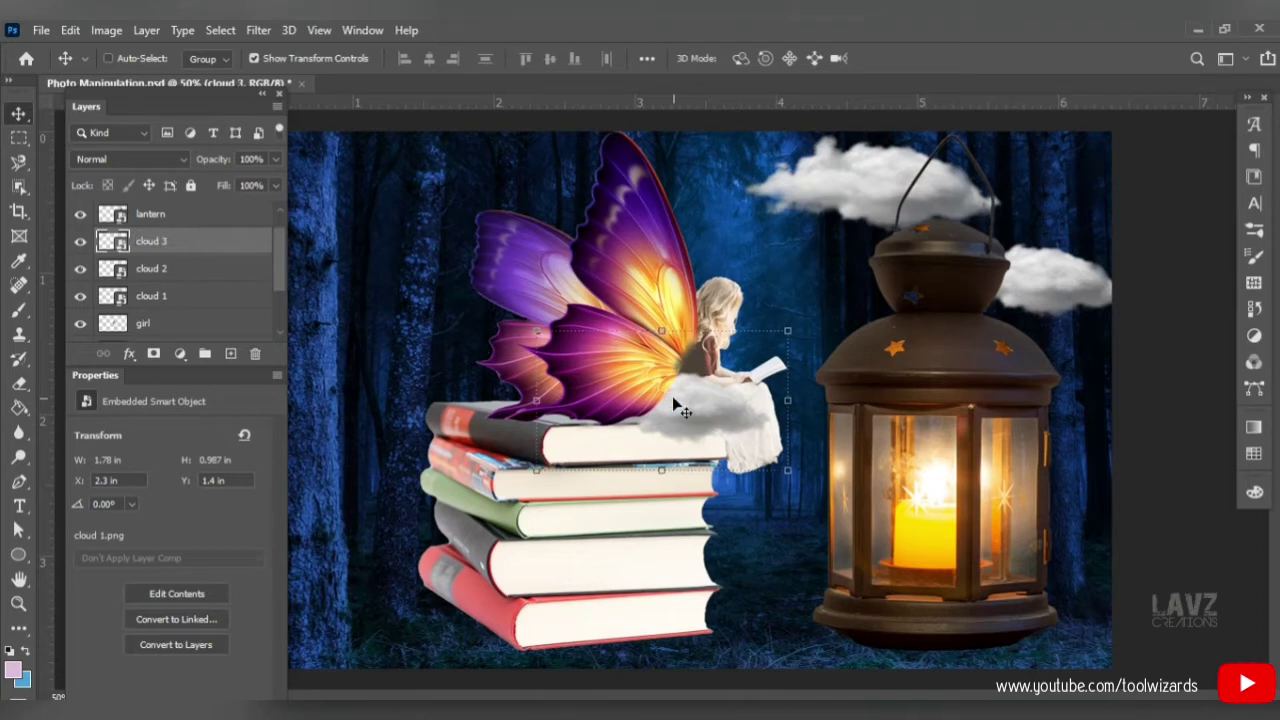
Move cloud 3 beneath the first cloud, flatten and shrink it to 4.30% by 3.11%, and rotate it -1.66°.
{"action": "left_click_drag", "start_coordinate": [672, 396], "coordinate": [832, 252]}
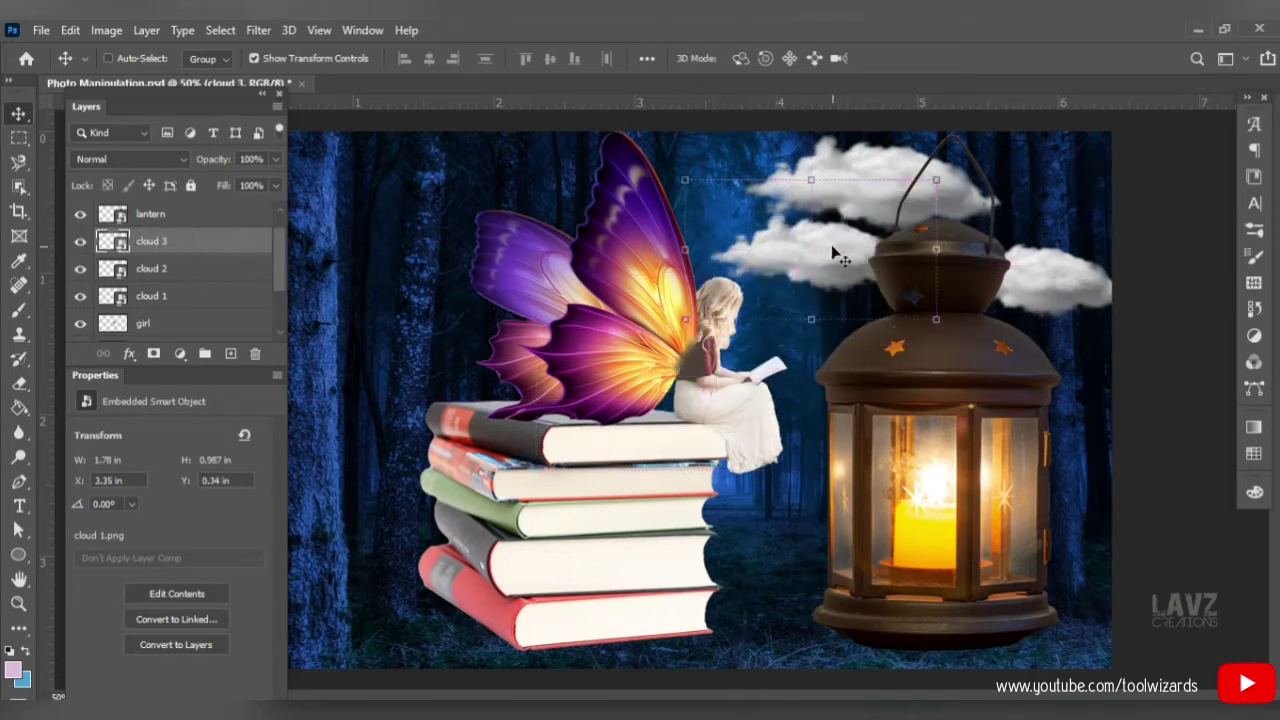
{"action": "mouse_move", "coordinate": [811, 180]}
{"action": "left_mouse_down"}
{"action": "mouse_move", "coordinate": [811, 222]}
{"action": "mouse_move", "coordinate": [811, 205]}
{"action": "left_mouse_up"}
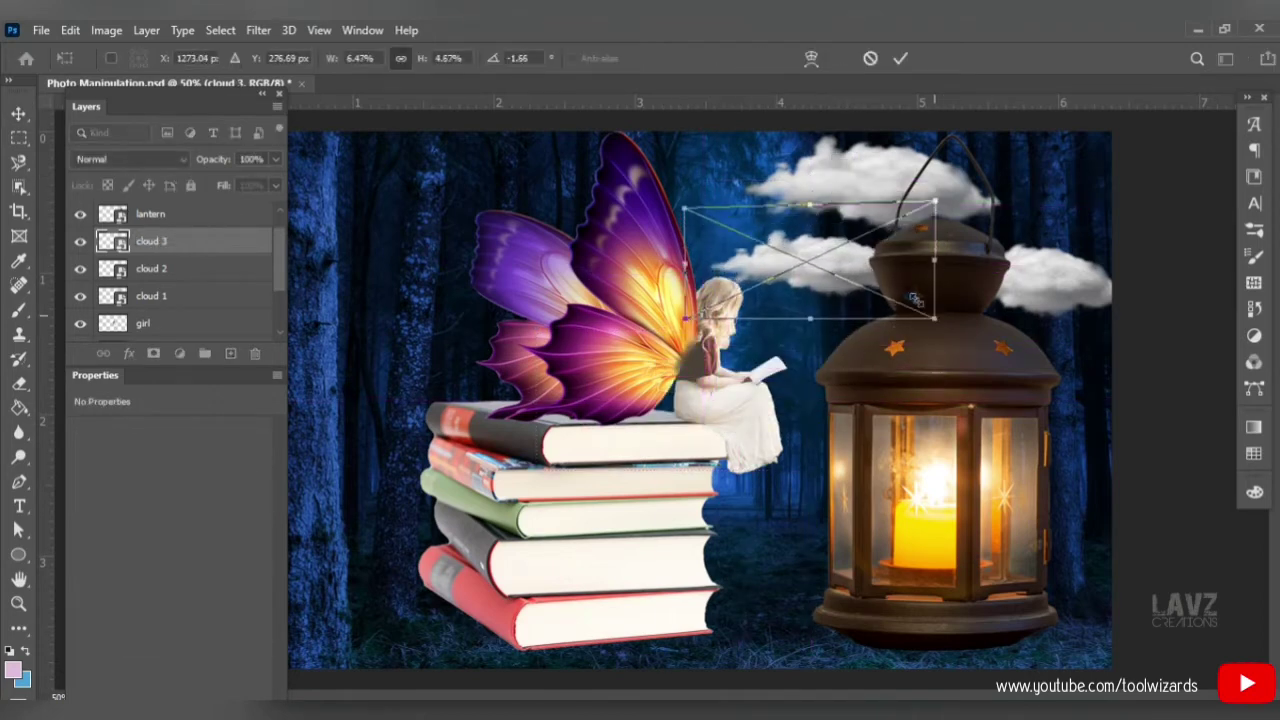
{"action": "left_click_drag", "start_coordinate": [915, 299], "coordinate": [843, 268]}
Bring cloud 3 in front of the lantern layer and move it right so it overlaps the lantern's neck.
{"action": "scroll", "coordinate": [240, 246], "scroll_direction": "down", "scroll_amount": 1}
{"action": "scroll", "coordinate": [278, 257], "scroll_direction": "up", "scroll_amount": 2}
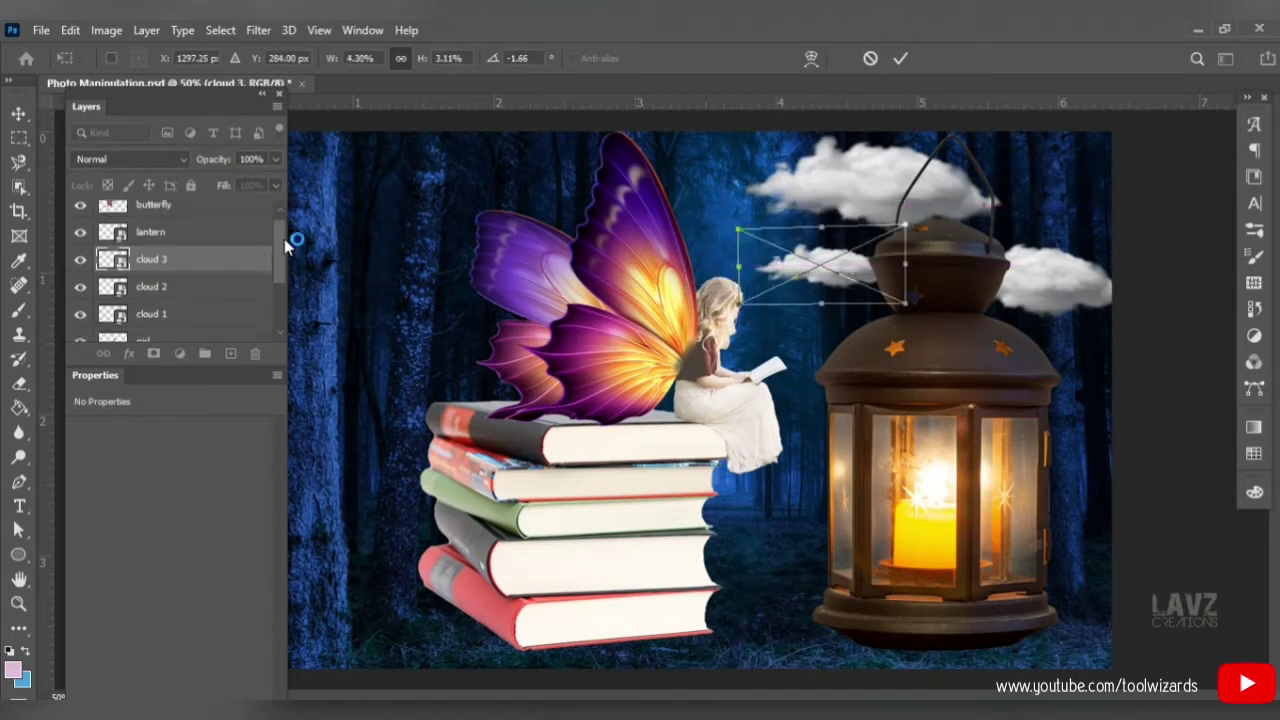
{"action": "left_click_drag", "start_coordinate": [210, 258], "coordinate": [220, 222]}
{"action": "left_click_drag", "start_coordinate": [817, 261], "coordinate": [848, 262]}
{"action": "right_click", "coordinate": [873, 266]}
{"action": "left_click", "coordinate": [856, 277]}
Flip cloud 3 horizontally and shift it about 0.13 in to the right across the lantern's neck.
{"action": "key", "text": "ctrl+t"}
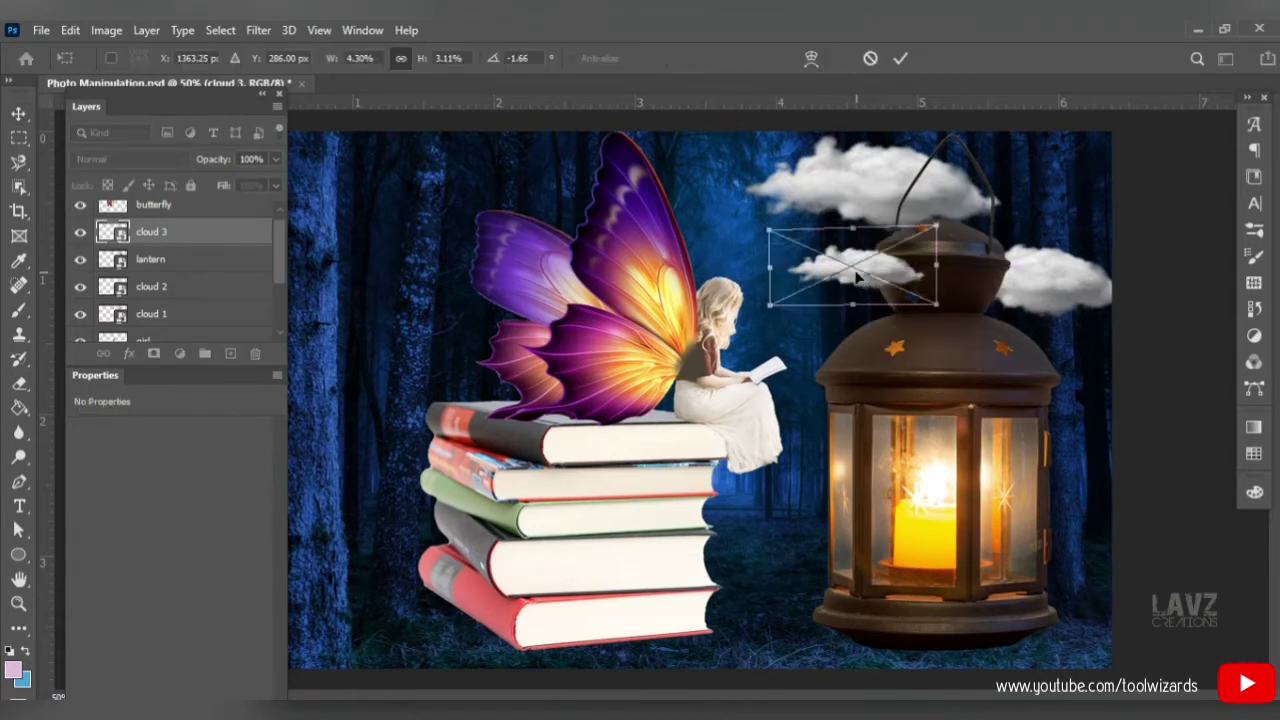
{"action": "right_click", "coordinate": [852, 272]}
{"action": "left_click", "coordinate": [880, 581]}
{"action": "left_click_drag", "start_coordinate": [860, 265], "coordinate": [878, 263]}
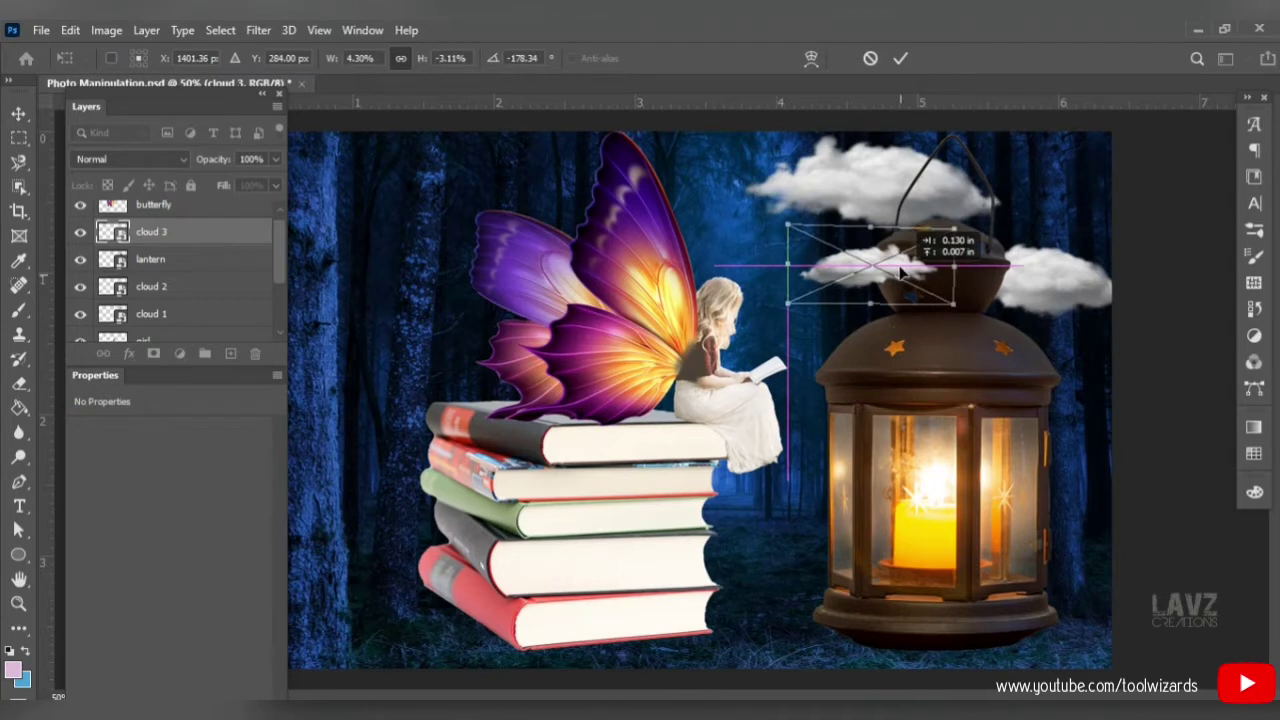
{"action": "left_click", "coordinate": [18, 113]}
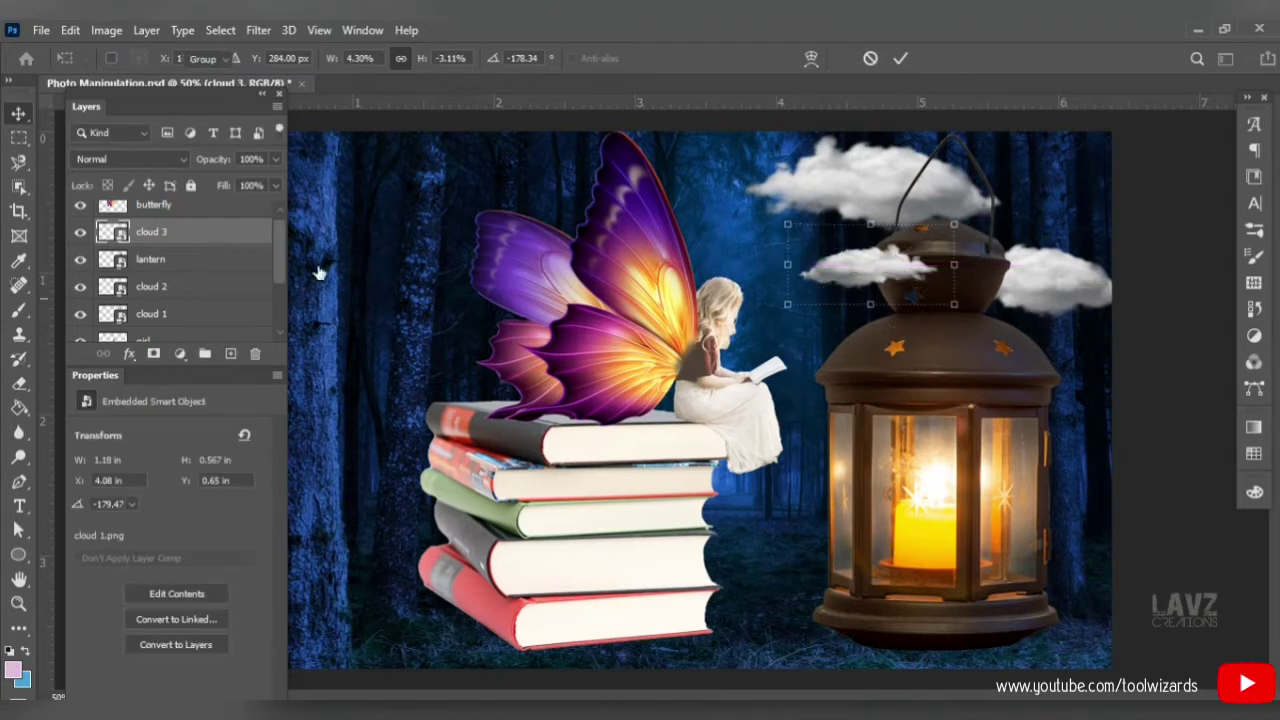
Move the lantern slightly upward so its base sits higher on the forest floor.
{"action": "left_click", "coordinate": [18, 603]}
{"action": "left_click", "coordinate": [983, 395], "text": "alt"}
{"action": "left_click", "coordinate": [115, 58]}
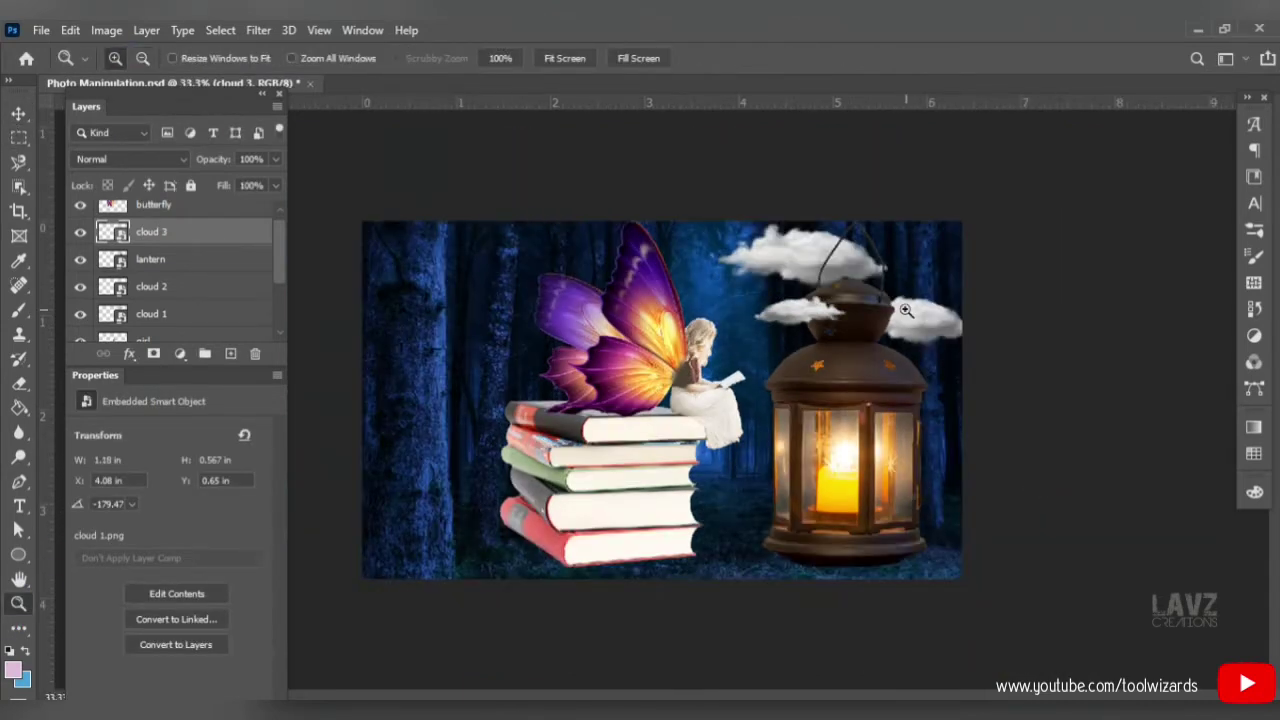
{"action": "left_click", "coordinate": [969, 310]}
{"action": "mouse_move", "coordinate": [175, 92]}
{"action": "left_mouse_down"}
{"action": "mouse_move", "coordinate": [147, 95]}
{"action": "mouse_move", "coordinate": [162, 84]}
{"action": "left_mouse_up"}
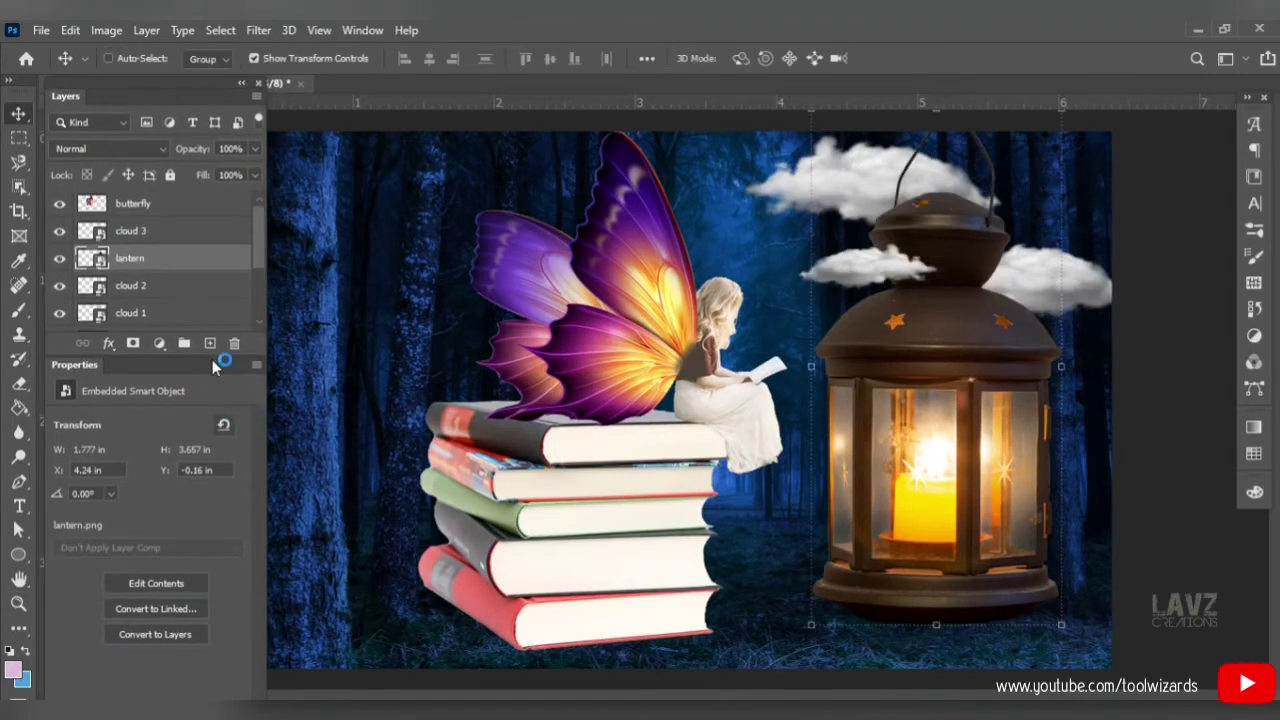
Add a new empty layer directly above the lantern layer.
{"action": "left_click", "coordinate": [182, 234]}
{"action": "left_click", "coordinate": [186, 208]}
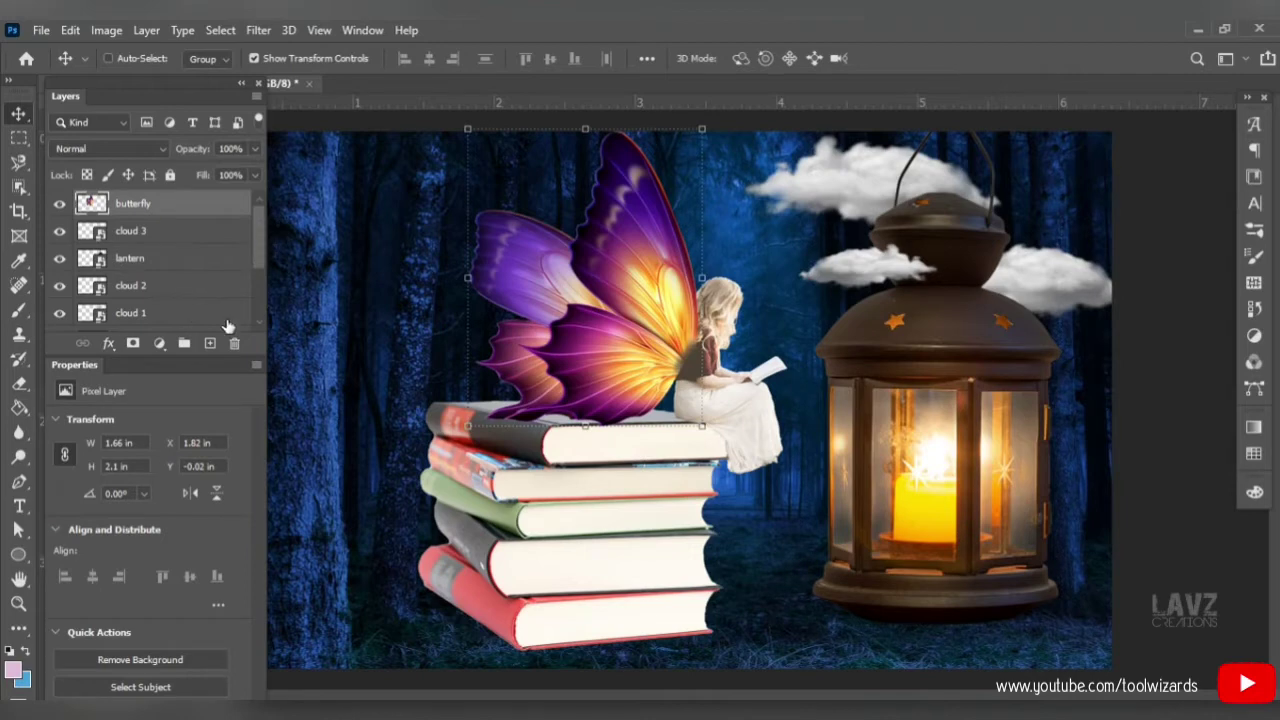
{"action": "scroll", "coordinate": [228, 327], "scroll_direction": "down", "scroll_amount": 1}
{"action": "left_click", "coordinate": [180, 229]}
{"action": "left_click", "coordinate": [210, 345]}
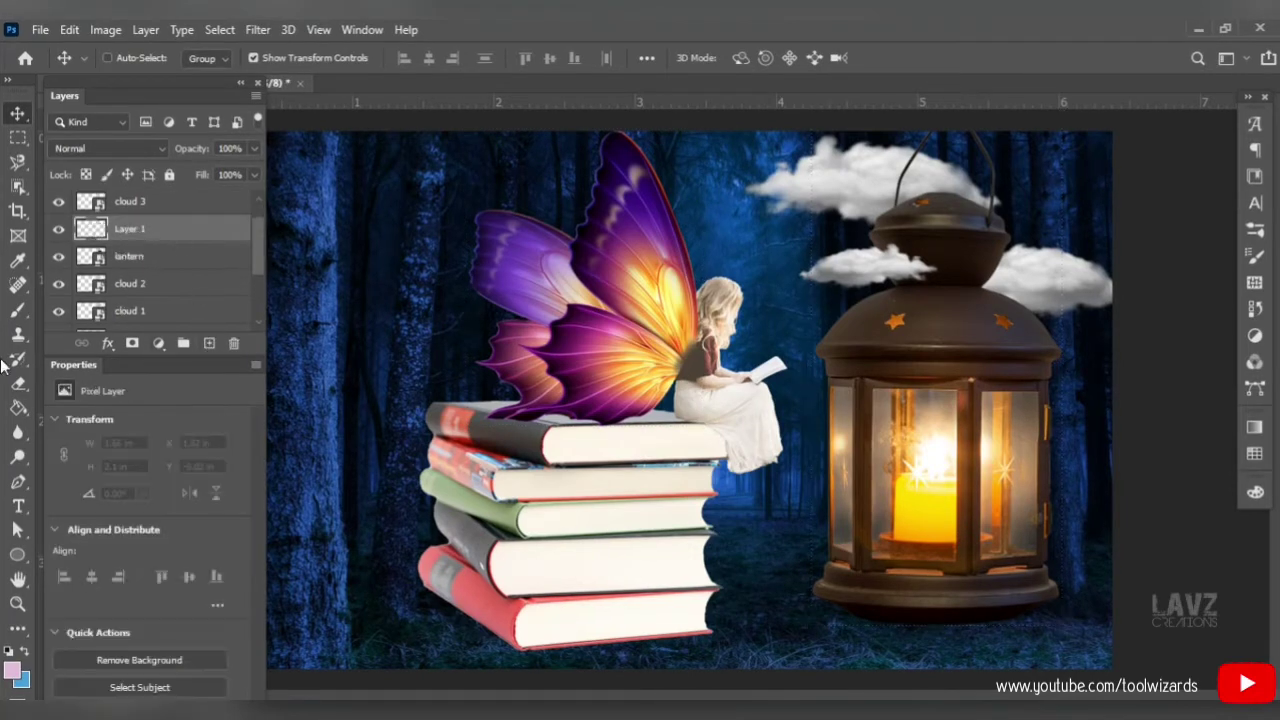
Choose the Brush tool and set the foreground color to black (000000).
{"action": "left_click", "coordinate": [18, 310]}
{"action": "mouse_move", "coordinate": [125, 84]}
{"action": "left_mouse_down"}
{"action": "mouse_move", "coordinate": [172, 86]}
{"action": "mouse_move", "coordinate": [147, 85]}
{"action": "left_mouse_up"}
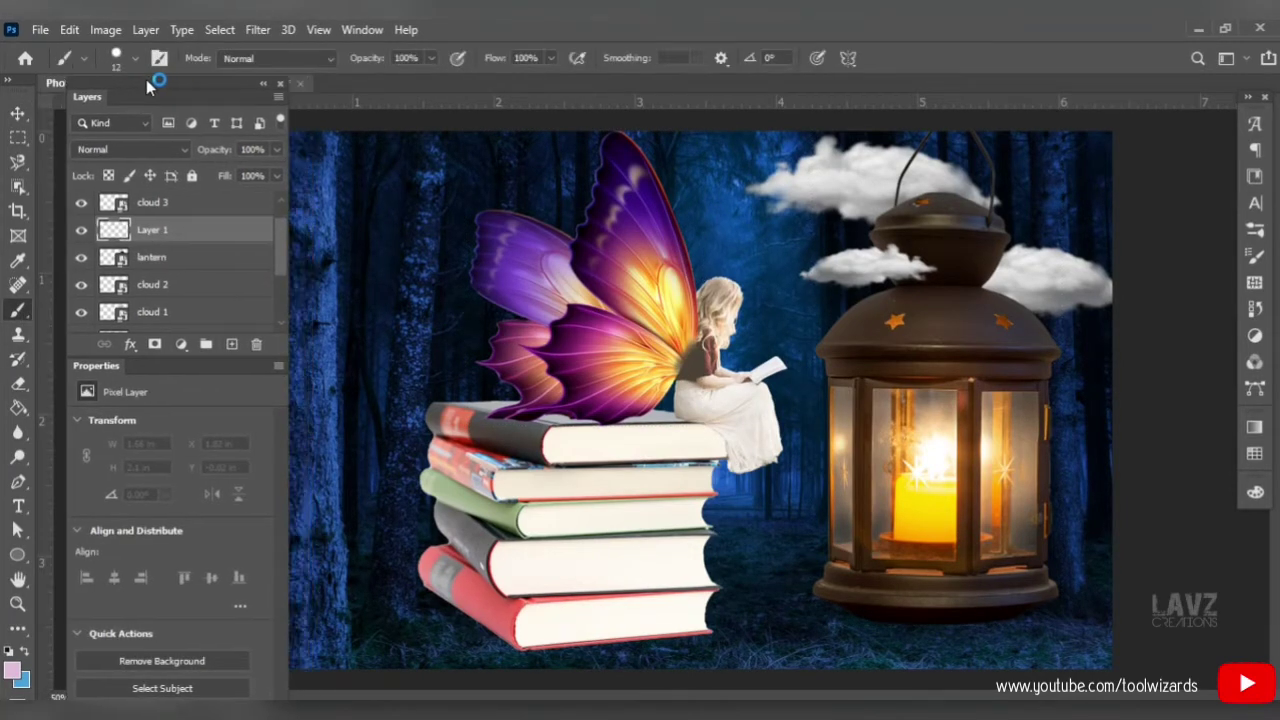
{"action": "left_click", "coordinate": [12, 675]}
{"action": "left_click_drag", "start_coordinate": [220, 357], "coordinate": [3, 600]}
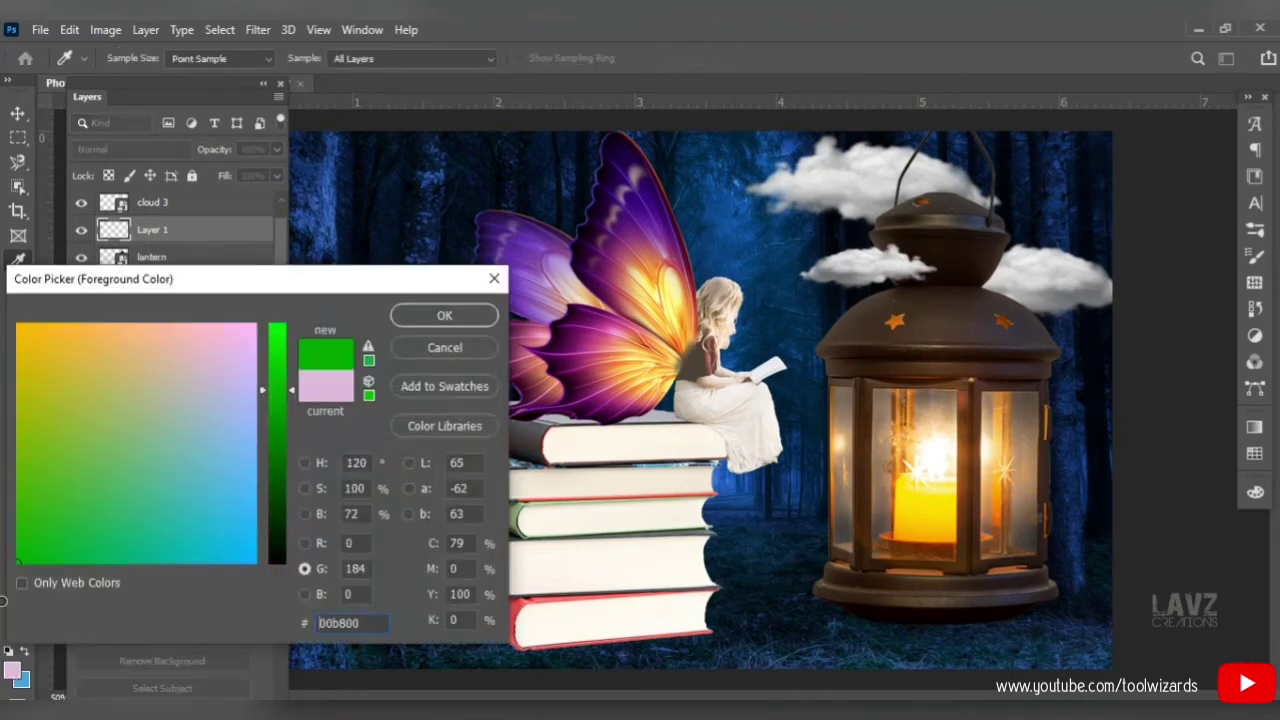
{"action": "left_click", "coordinate": [277, 567]}
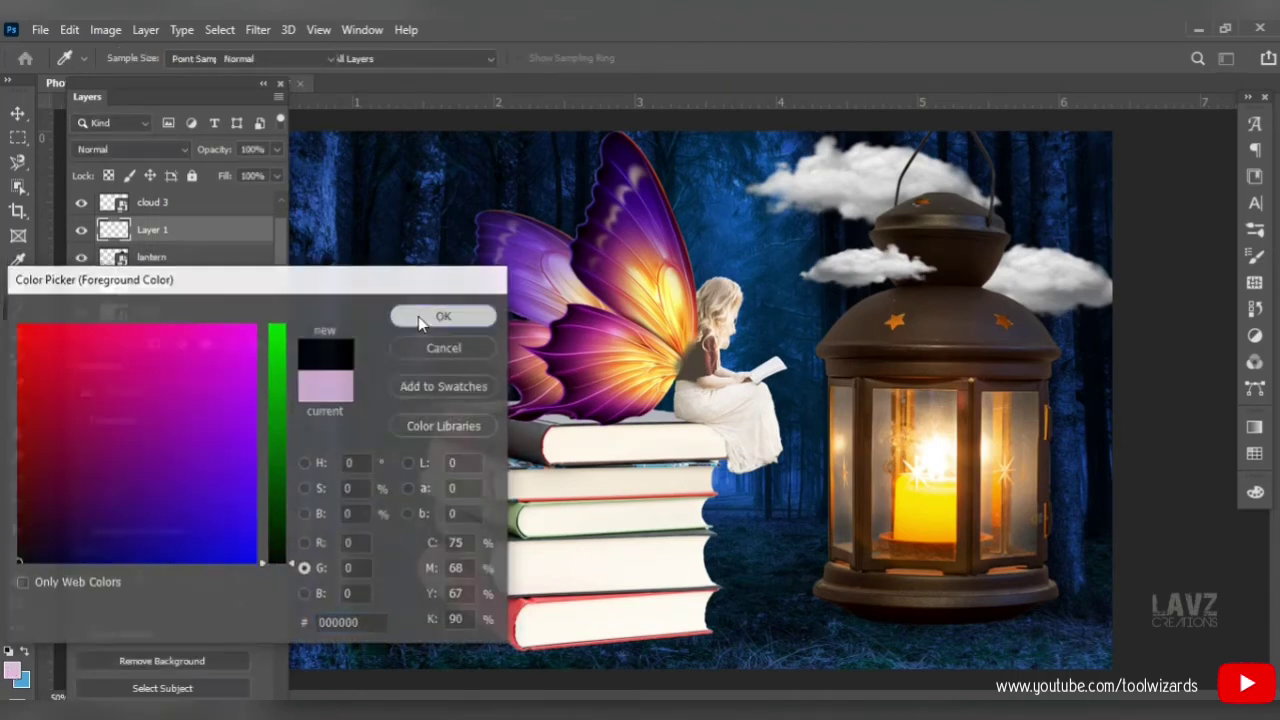
{"action": "left_click", "coordinate": [444, 315]}
Paint a black shadow across the lantern's base with a 171 px soft round brush at 0% hardness.
{"action": "key", "text": "b"}
{"action": "left_click", "coordinate": [125, 58]}
{"action": "left_click_drag", "start_coordinate": [118, 128], "coordinate": [144, 117]}
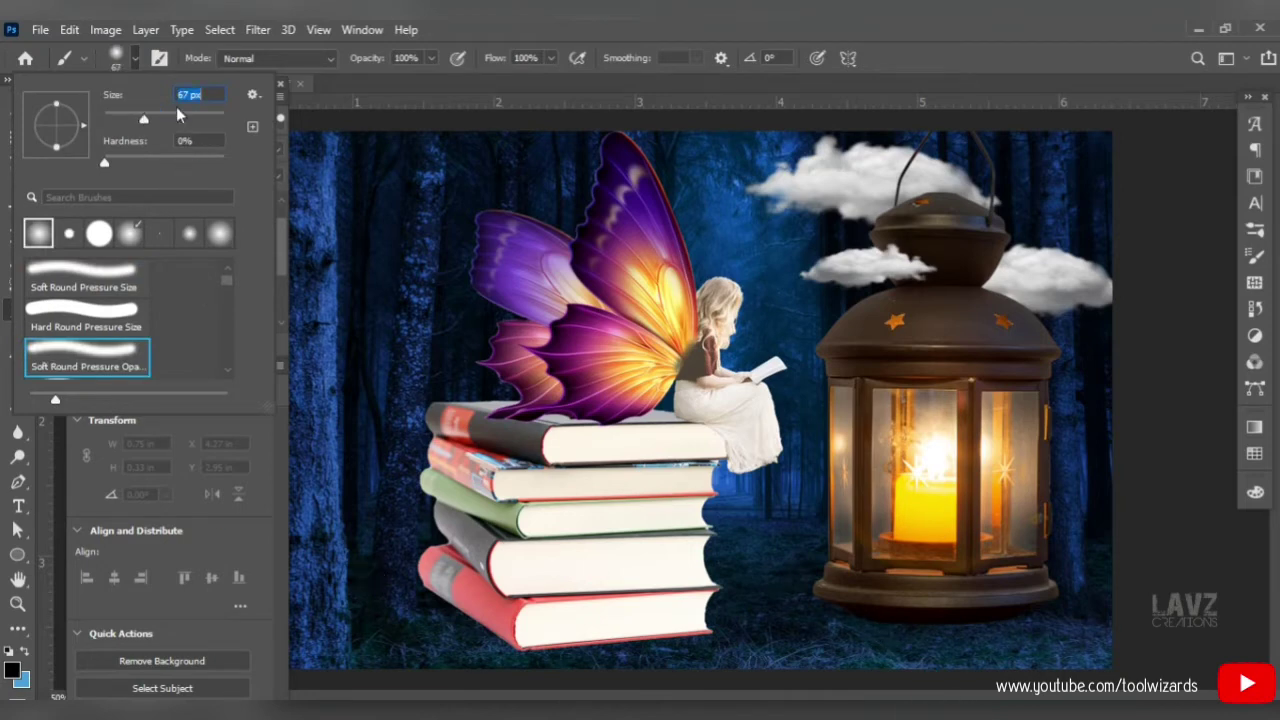
{"action": "left_click", "coordinate": [186, 119]}
{"action": "left_click_drag", "start_coordinate": [820, 611], "coordinate": [1072, 617]}
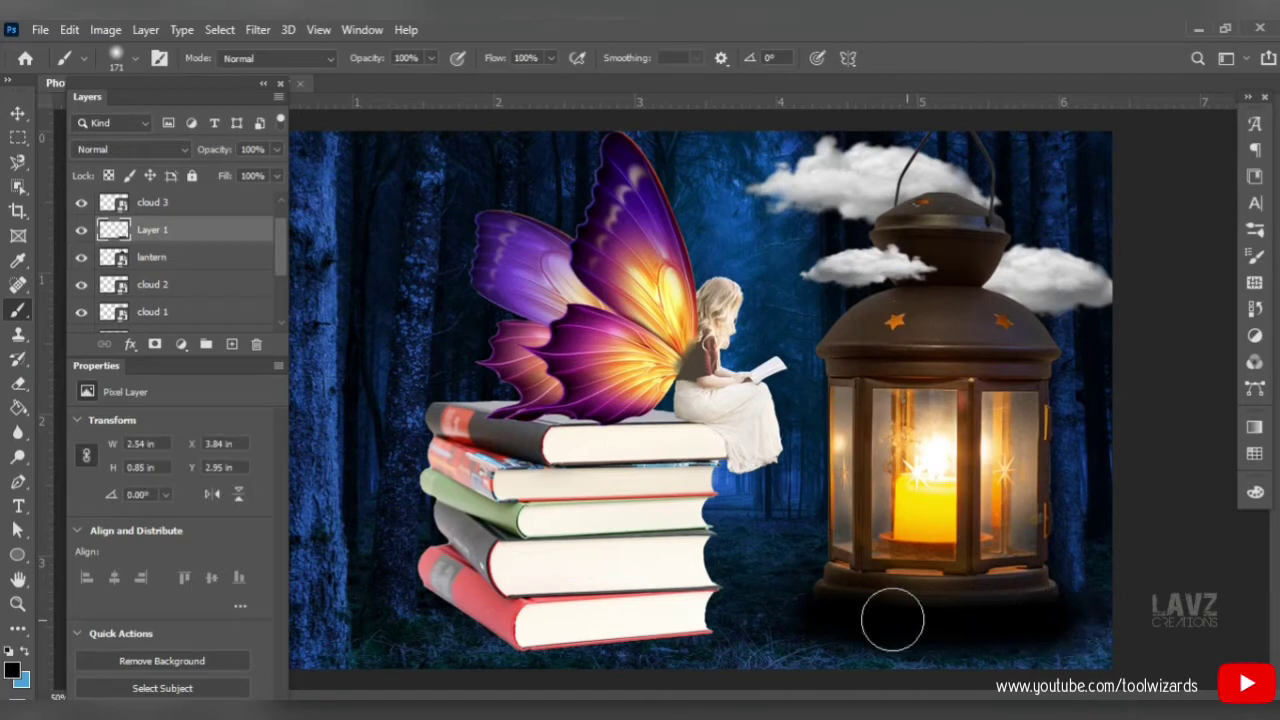
Place the painted shadow layer beneath the lantern layer and shift the shadow slightly right.
{"action": "key", "text": "v"}
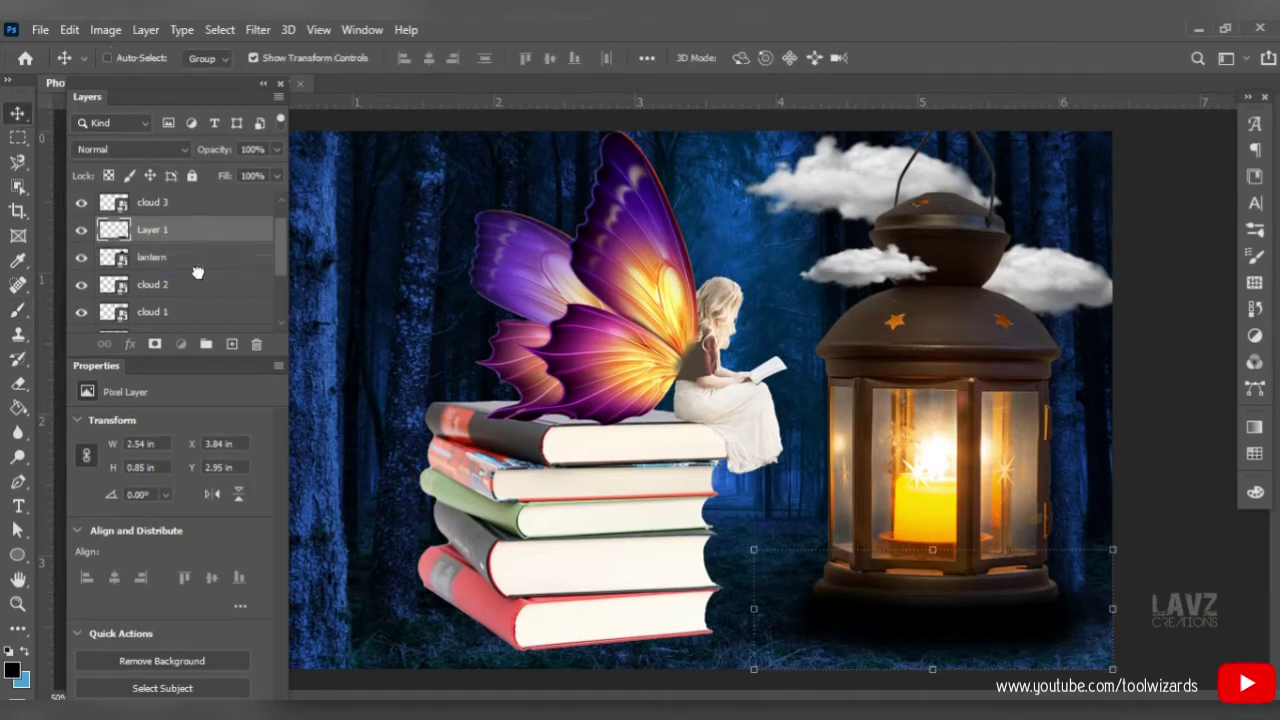
{"action": "left_click_drag", "start_coordinate": [198, 272], "coordinate": [198, 274]}
{"action": "left_click_drag", "start_coordinate": [937, 649], "coordinate": [967, 655]}
Distort the lantern's shadow into a flat trapezoid, narrowing its upper edge and spreading its lower corners outward.
{"action": "key", "text": "ctrl+t"}
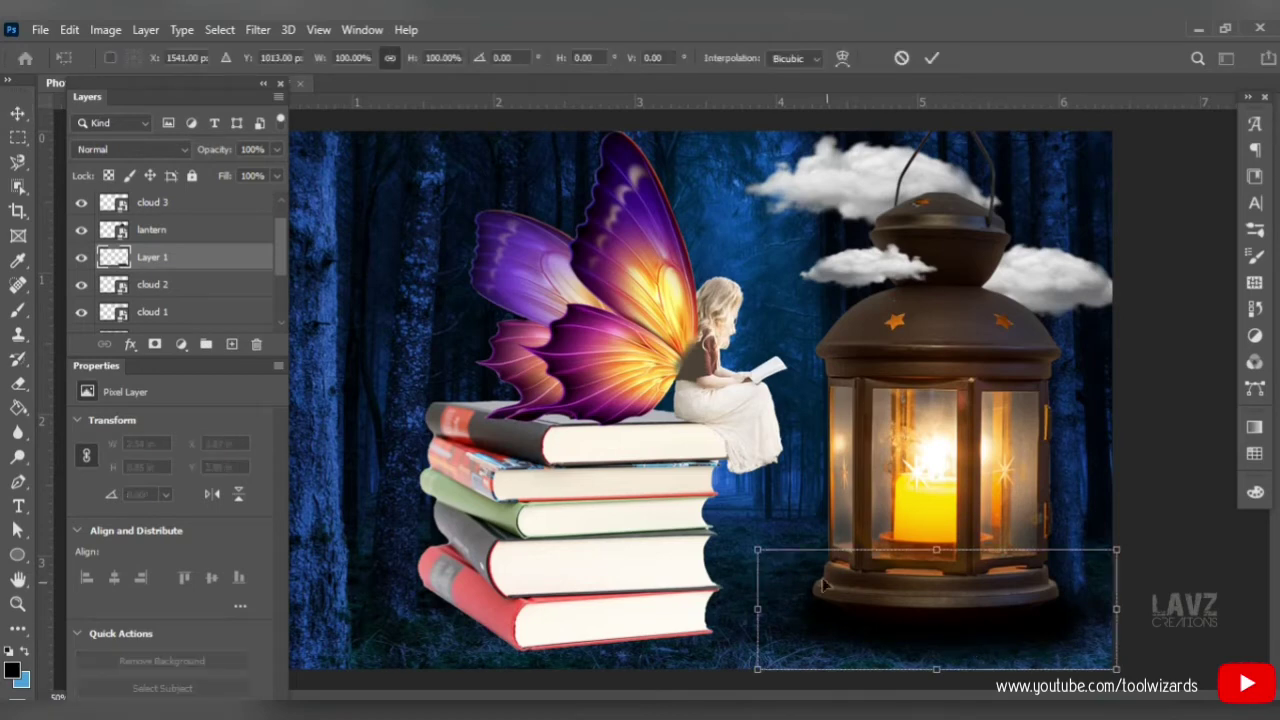
{"action": "right_click", "coordinate": [868, 622]}
{"action": "left_click", "coordinate": [885, 366]}
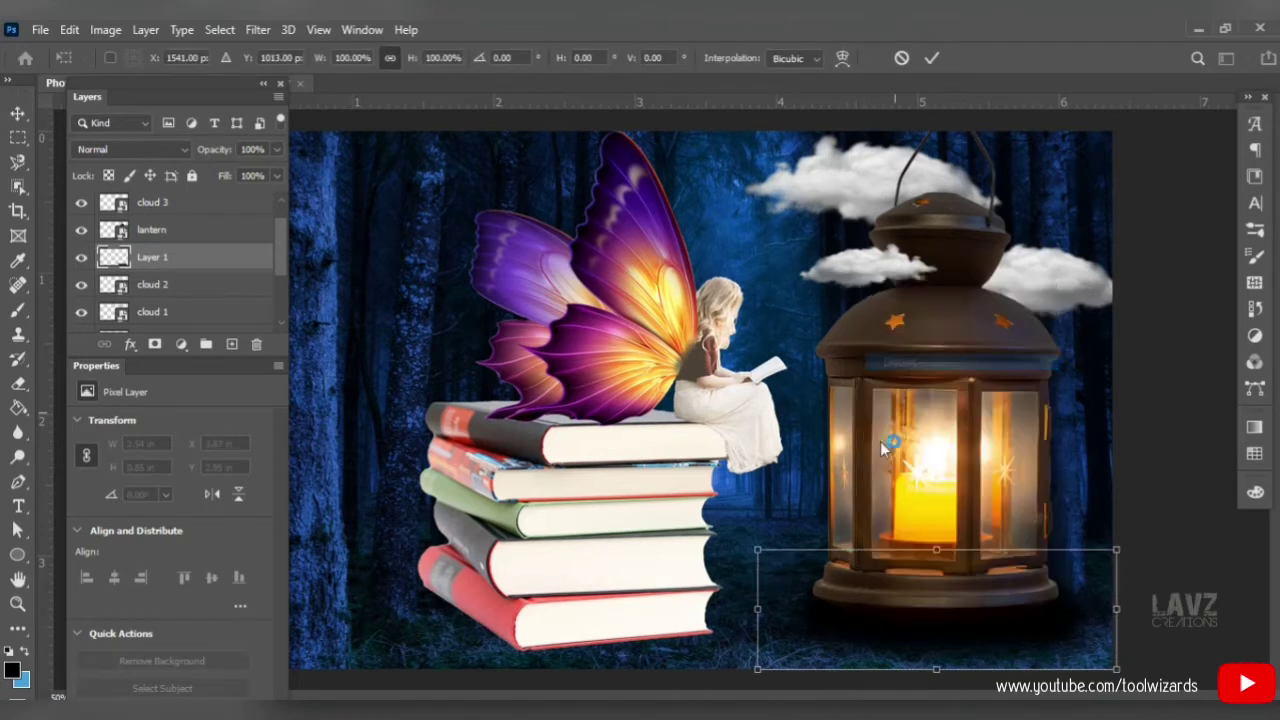
{"action": "left_click_drag", "start_coordinate": [757, 549], "coordinate": [791, 564]}
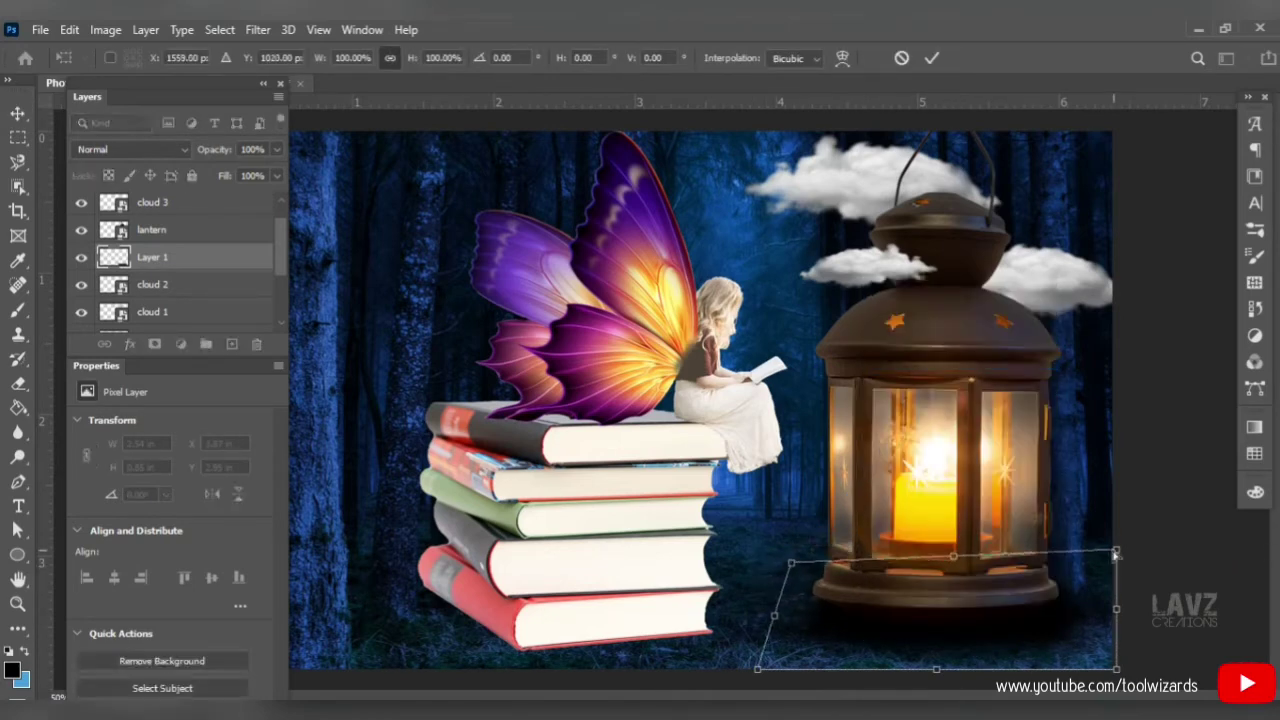
{"action": "left_click_drag", "start_coordinate": [1116, 549], "coordinate": [1088, 571]}
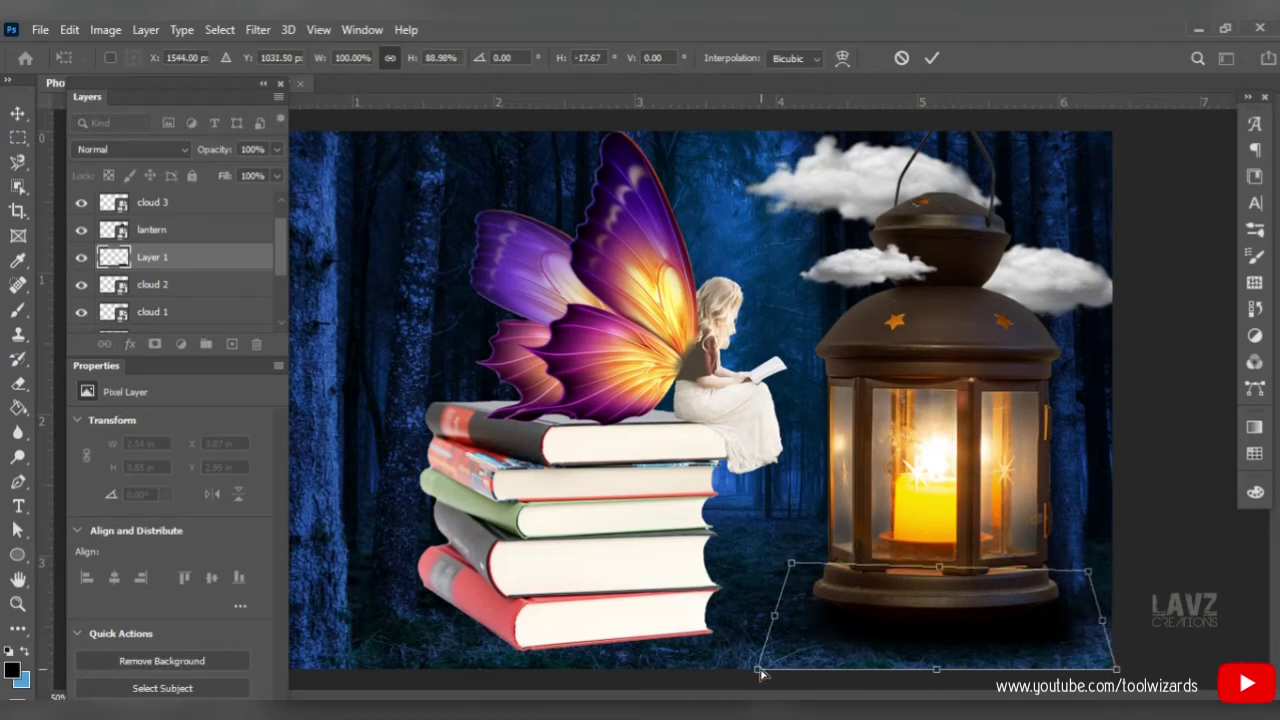
{"action": "left_click_drag", "start_coordinate": [760, 672], "coordinate": [686, 656]}
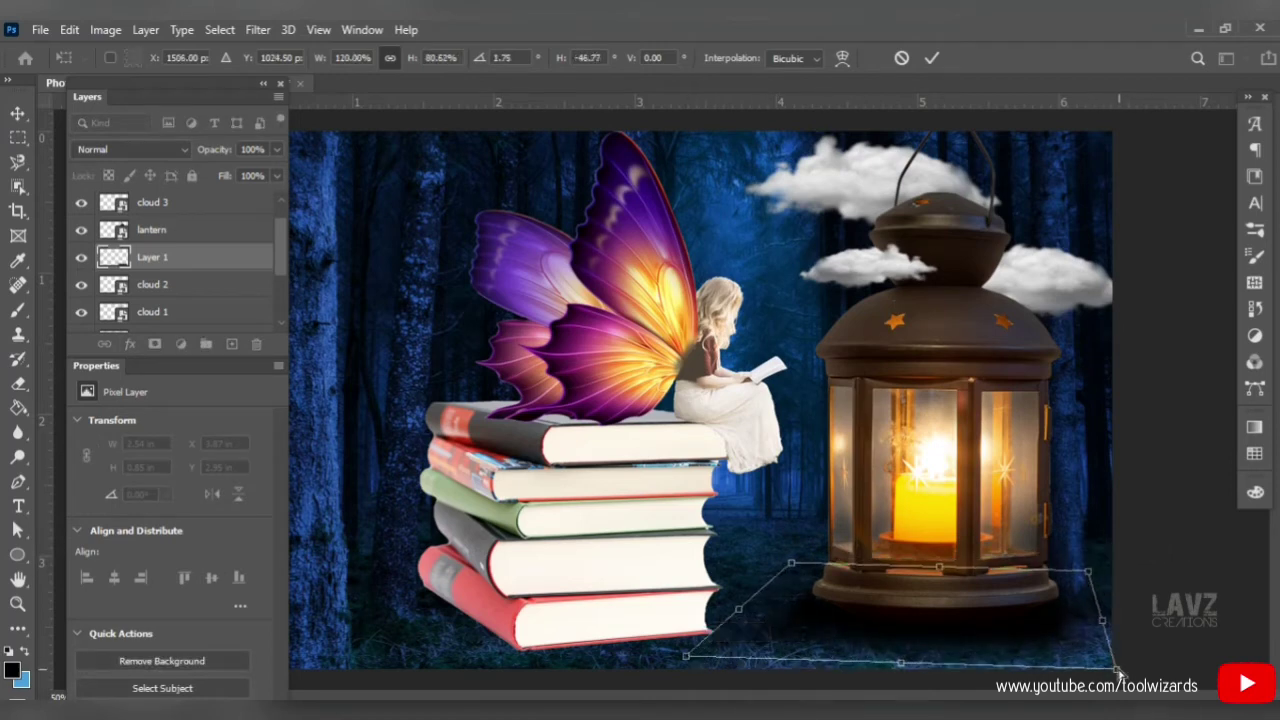
{"action": "left_click_drag", "start_coordinate": [1117, 670], "coordinate": [1184, 672]}
{"action": "left_click_drag", "start_coordinate": [935, 663], "coordinate": [920, 682]}
{"action": "left_click", "coordinate": [252, 30]}
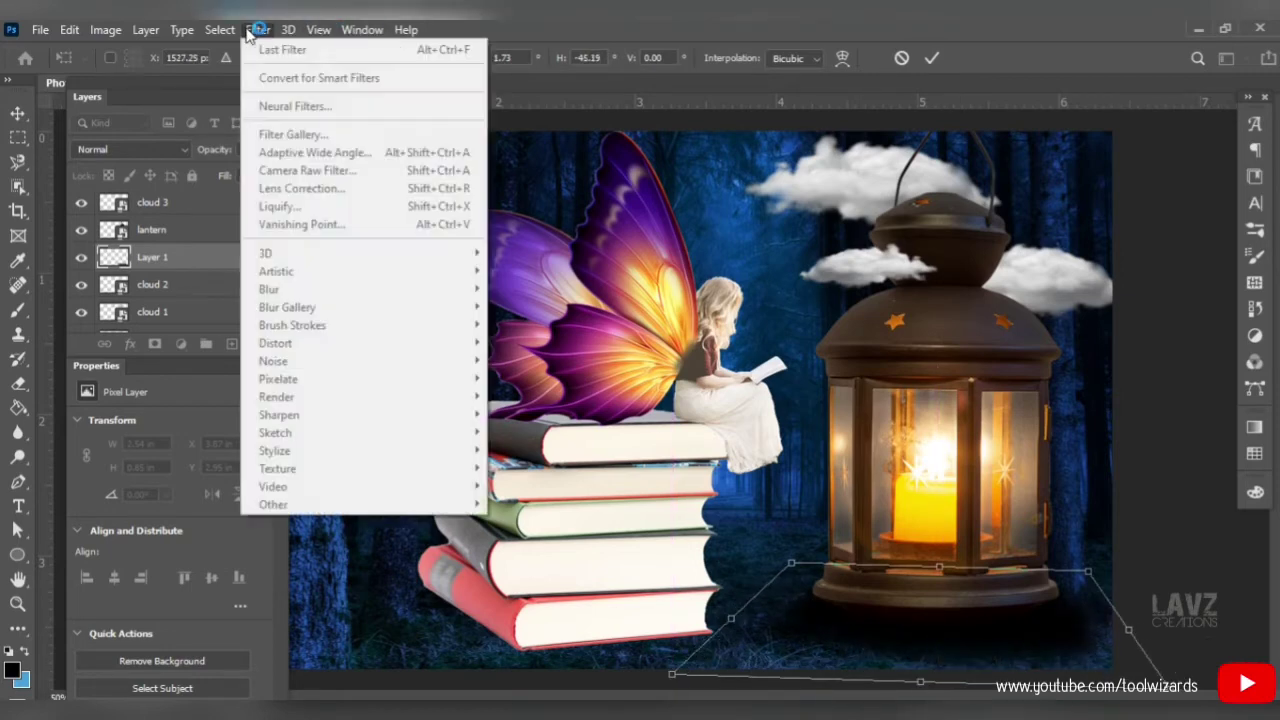
{"action": "left_click", "coordinate": [258, 30]}
{"action": "key", "text": "Return"}
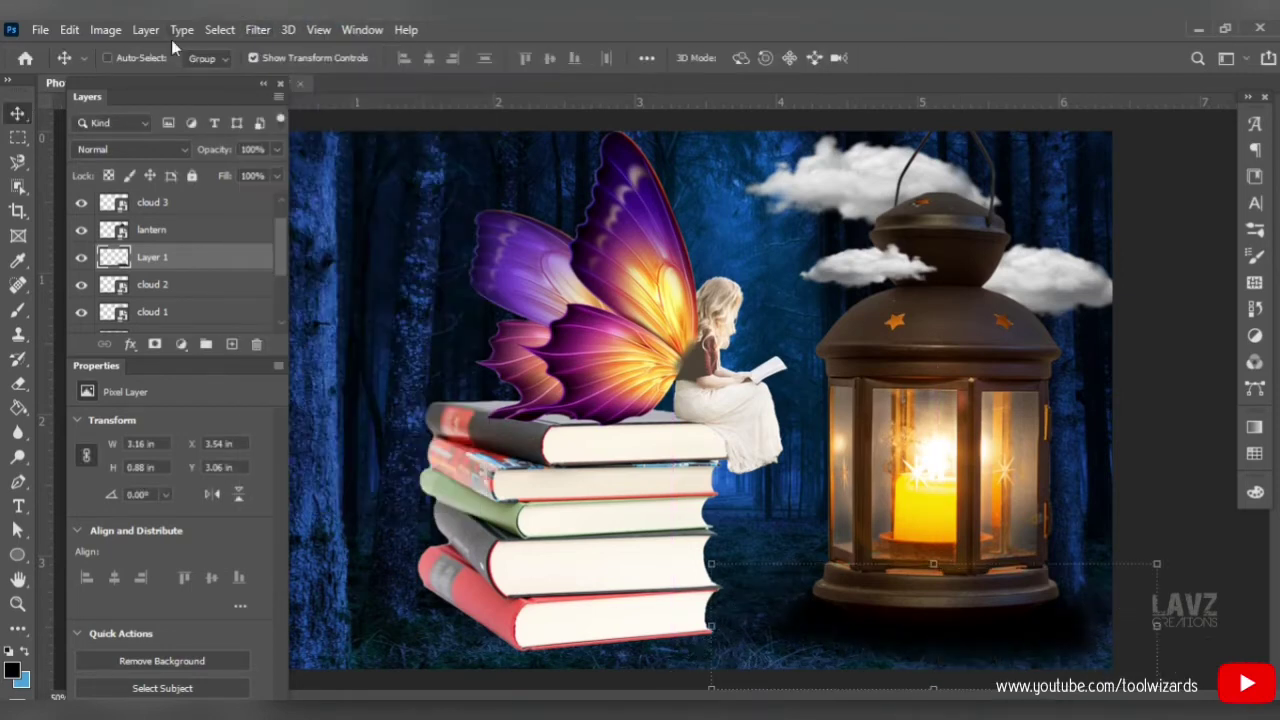
Soften the lantern's shadow with a Gaussian Blur, using a larger radius than the preset 2.3 pixels.
{"action": "left_click", "coordinate": [266, 29]}
{"action": "mouse_move", "coordinate": [295, 295]}
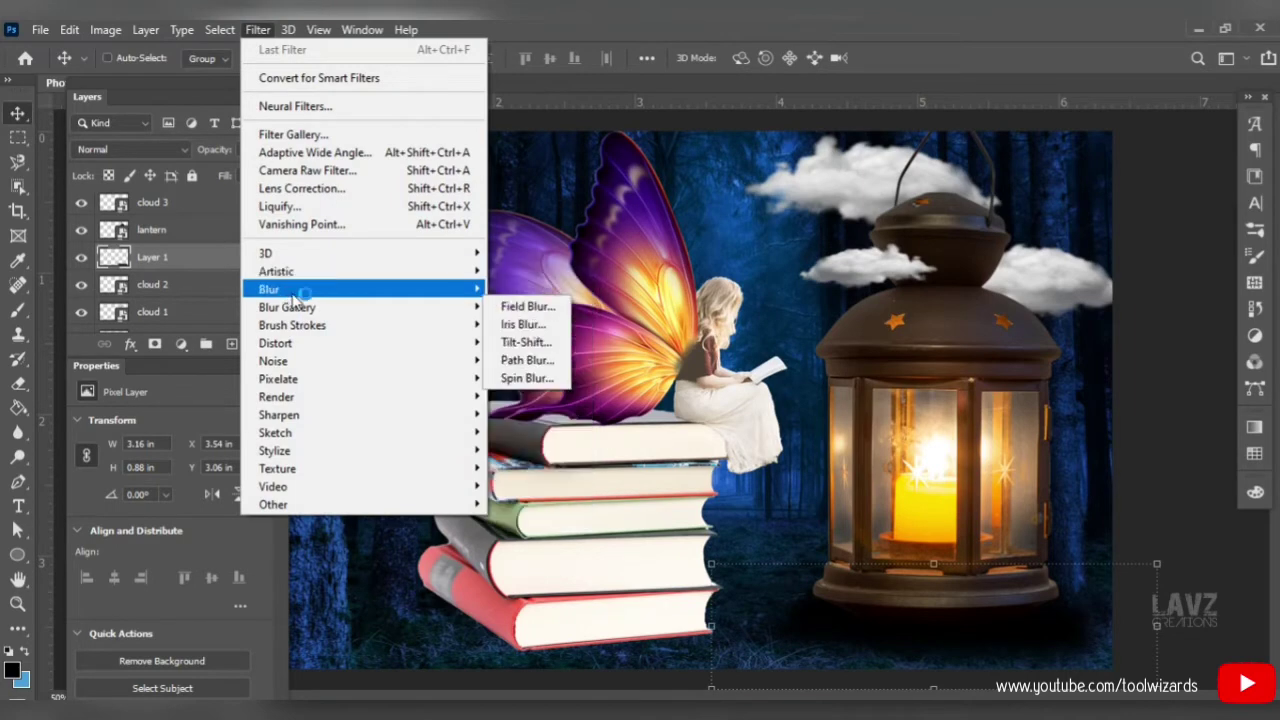
{"action": "left_click", "coordinate": [521, 360]}
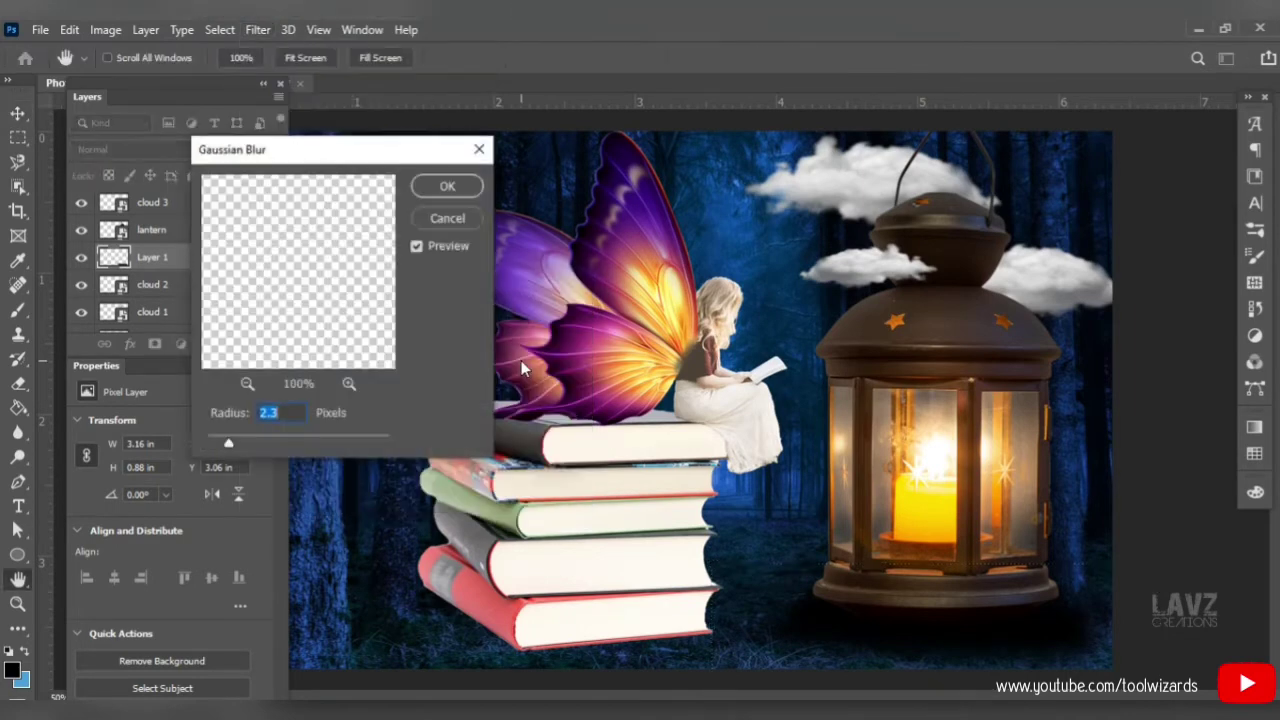
{"action": "mouse_move", "coordinate": [250, 443]}
{"action": "left_mouse_down"}
{"action": "mouse_move", "coordinate": [307, 443]}
{"action": "mouse_move", "coordinate": [254, 444]}
{"action": "left_mouse_up"}
{"action": "left_click", "coordinate": [297, 443]}
{"action": "left_click_drag", "start_coordinate": [283, 444], "coordinate": [278, 446]}
{"action": "key", "text": "Return"}
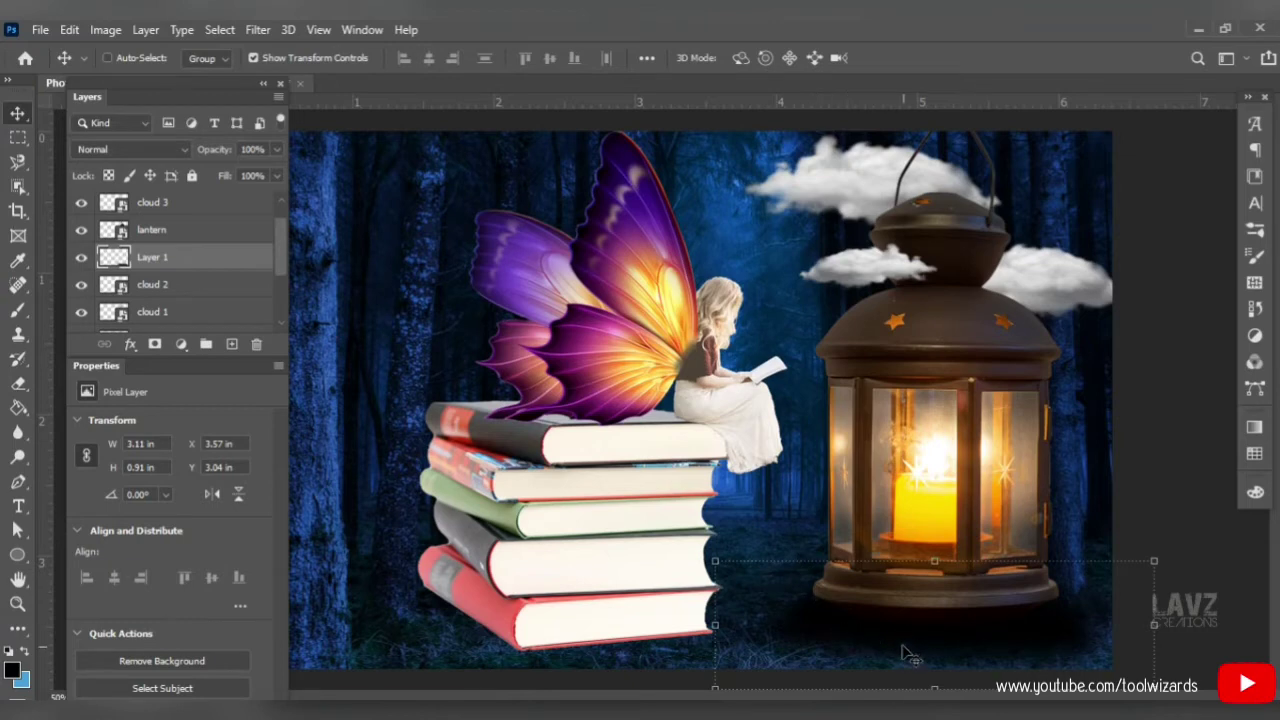
Lower the shadow layer's opacity to 95% and rename the layer lanternshadow.
{"action": "left_click", "coordinate": [274, 152]}
{"action": "mouse_move", "coordinate": [272, 171]}
{"action": "left_mouse_down"}
{"action": "mouse_move", "coordinate": [243, 169]}
{"action": "mouse_move", "coordinate": [266, 170]}
{"action": "left_mouse_up"}
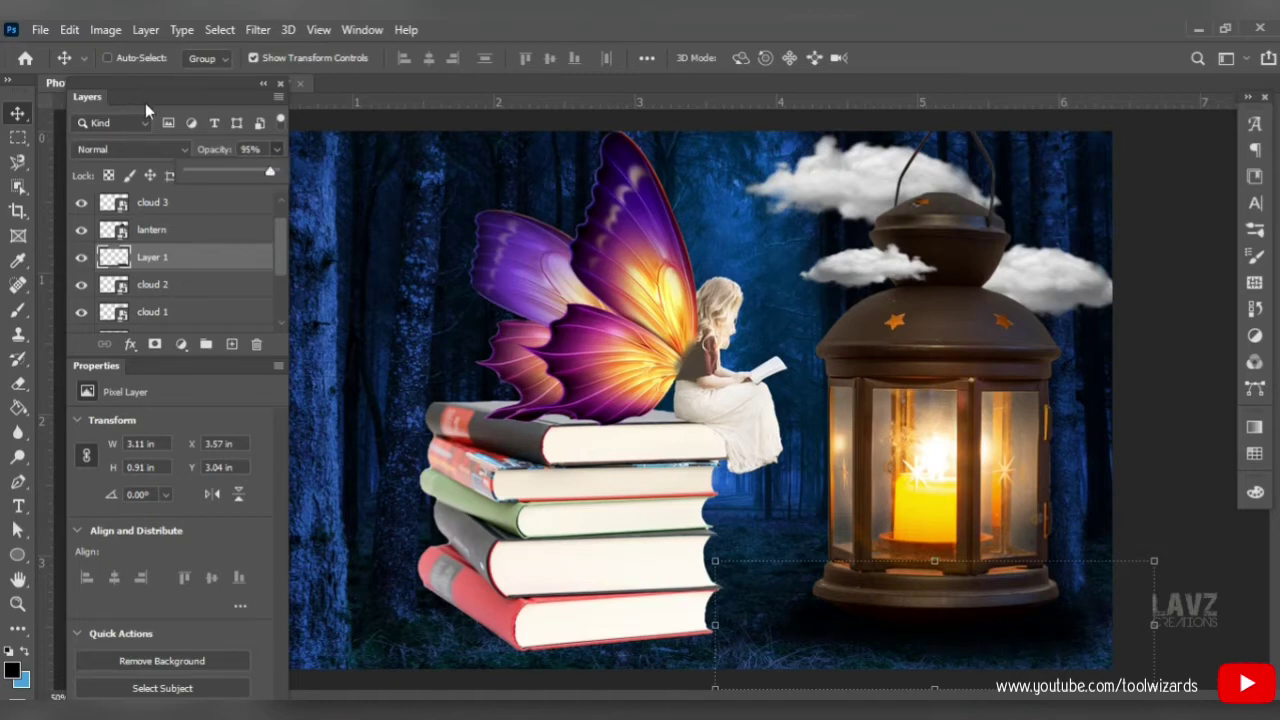
{"action": "left_click", "coordinate": [190, 240]}
{"action": "left_click", "coordinate": [163, 260]}
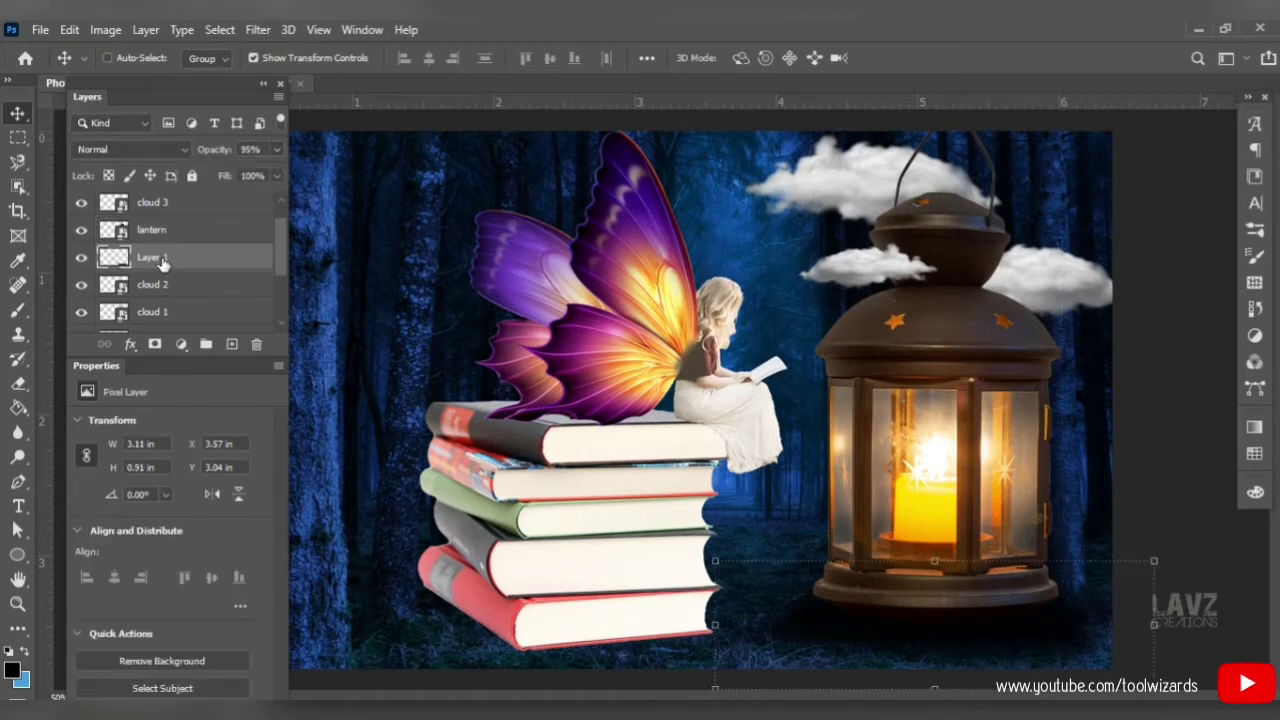
{"action": "double_click", "coordinate": [160, 258]}
{"action": "type", "text": "lanternshadow"}
{"action": "key", "text": "Return"}
Add a layer beneath lanternshadow and paint a broad black area around the lantern's base with a 464 px soft brush.
{"action": "left_click", "coordinate": [232, 344], "text": "ctrl"}
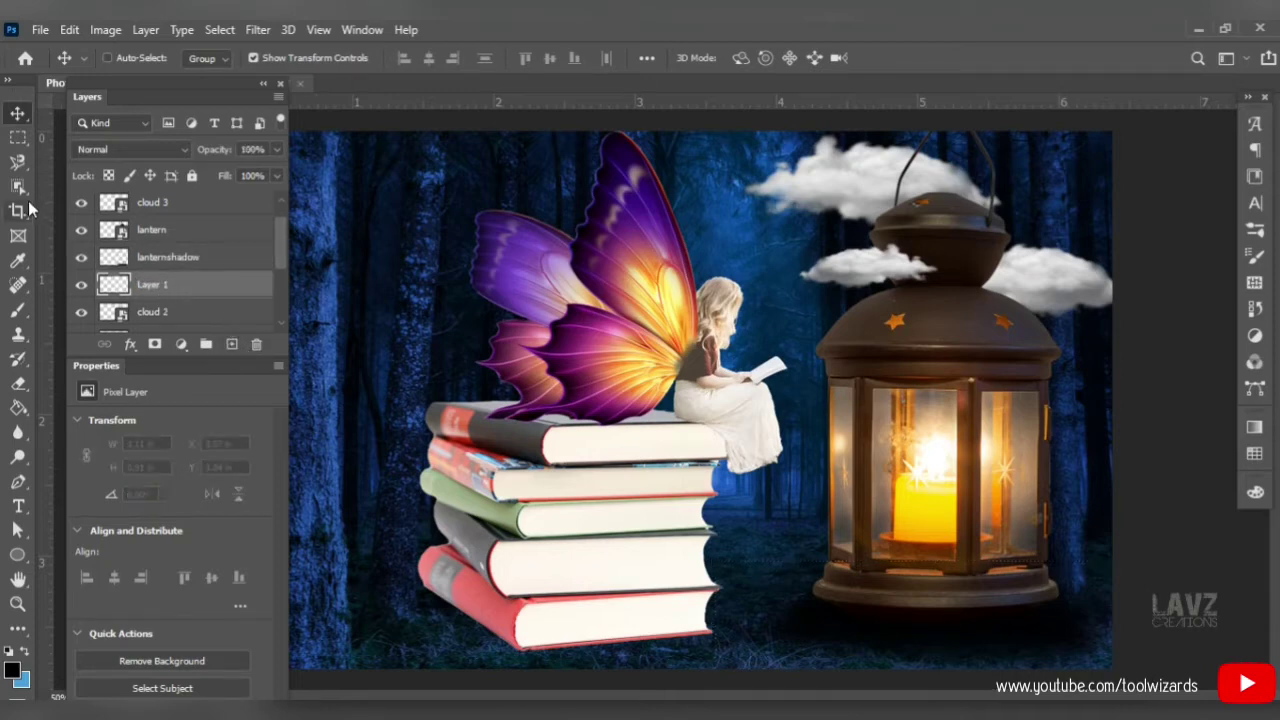
{"action": "left_click", "coordinate": [18, 309]}
{"action": "left_click", "coordinate": [138, 59]}
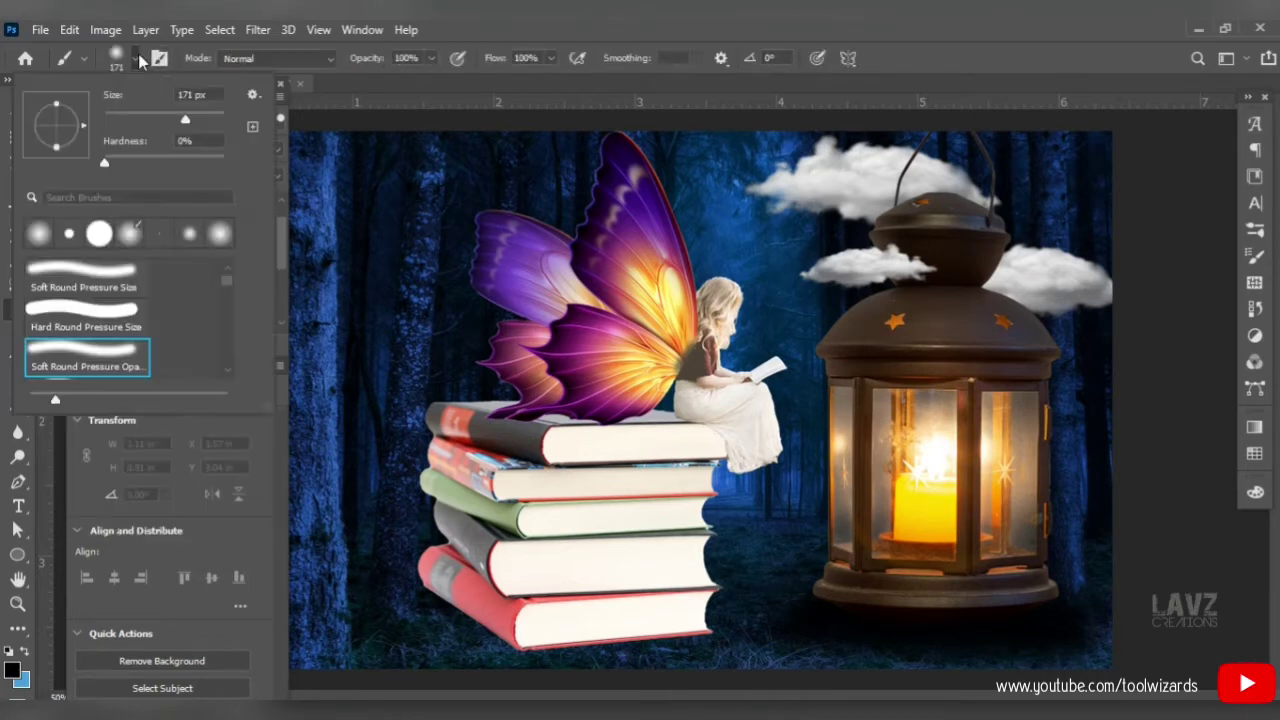
{"action": "left_click", "coordinate": [210, 118]}
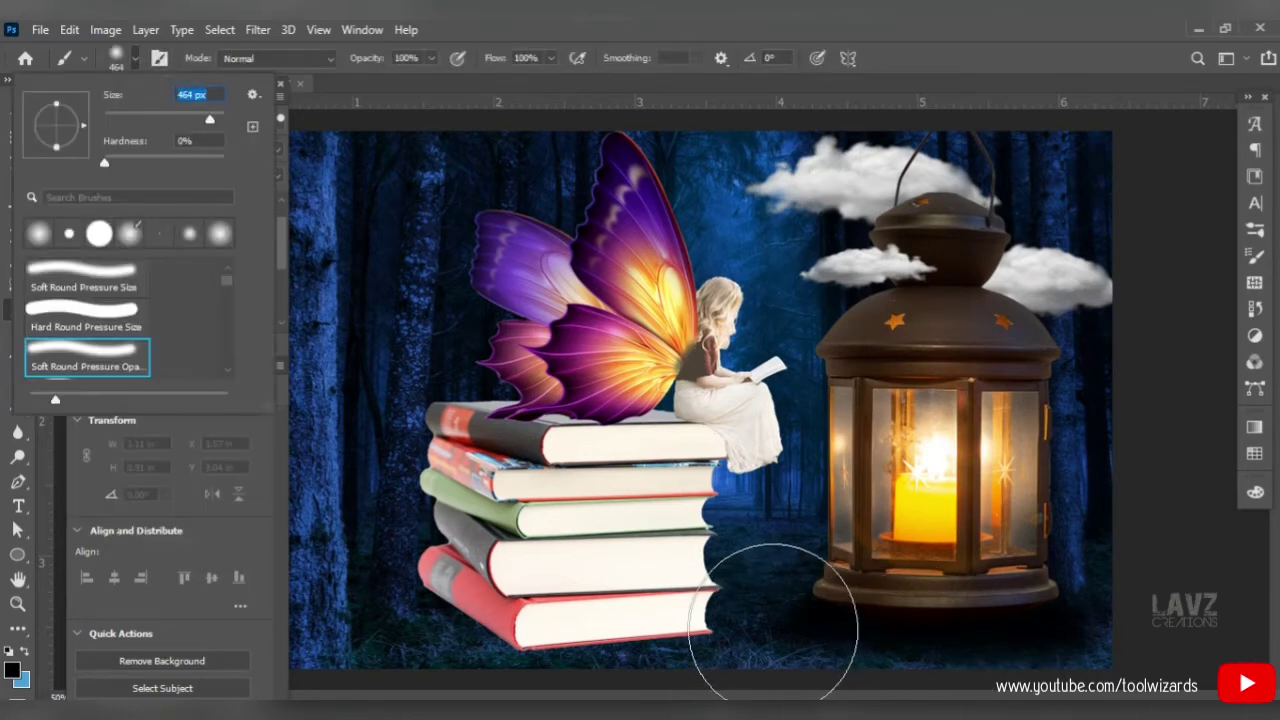
{"action": "key", "text": "Return"}
{"action": "mouse_move", "coordinate": [786, 620]}
{"action": "left_mouse_down"}
{"action": "mouse_move", "coordinate": [1073, 644]}
{"action": "mouse_move", "coordinate": [738, 620]}
{"action": "left_mouse_up"}
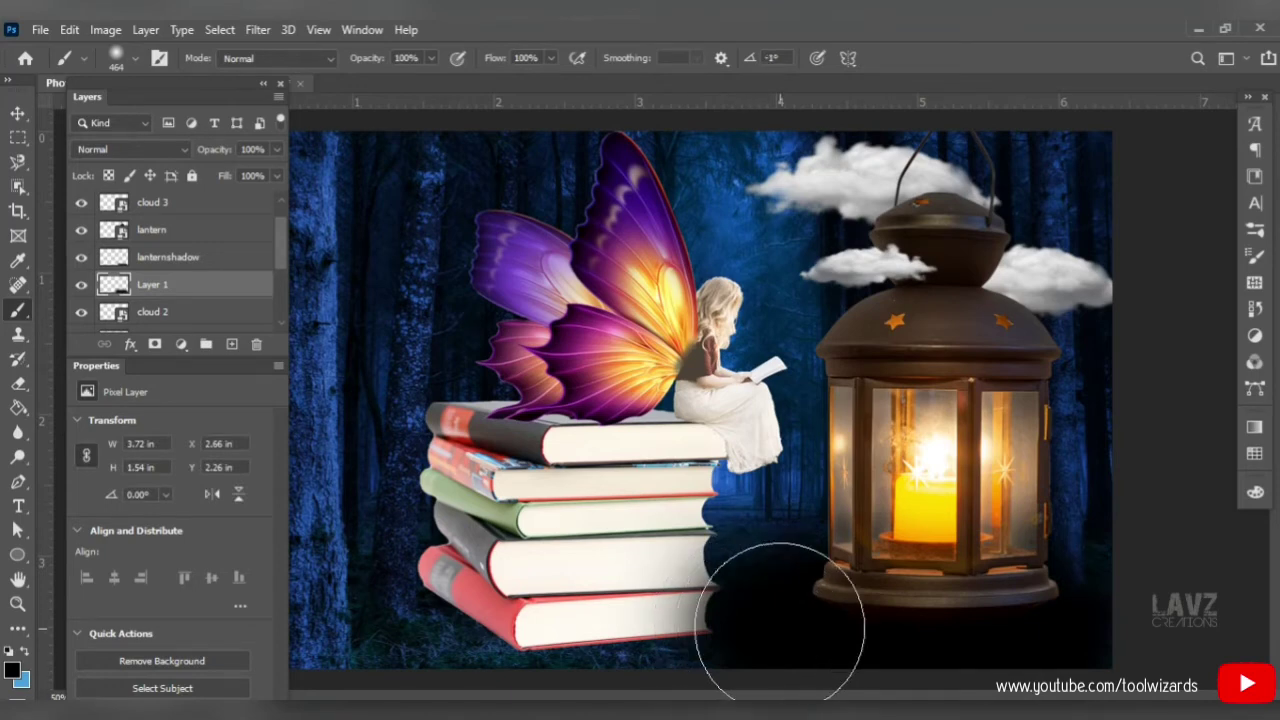
Apply a Color Overlay in orange ffa800, sampled from the candle, to the painted layer beneath lanternshadow.
{"action": "key", "text": "v"}
{"action": "left_click", "coordinate": [130, 344]}
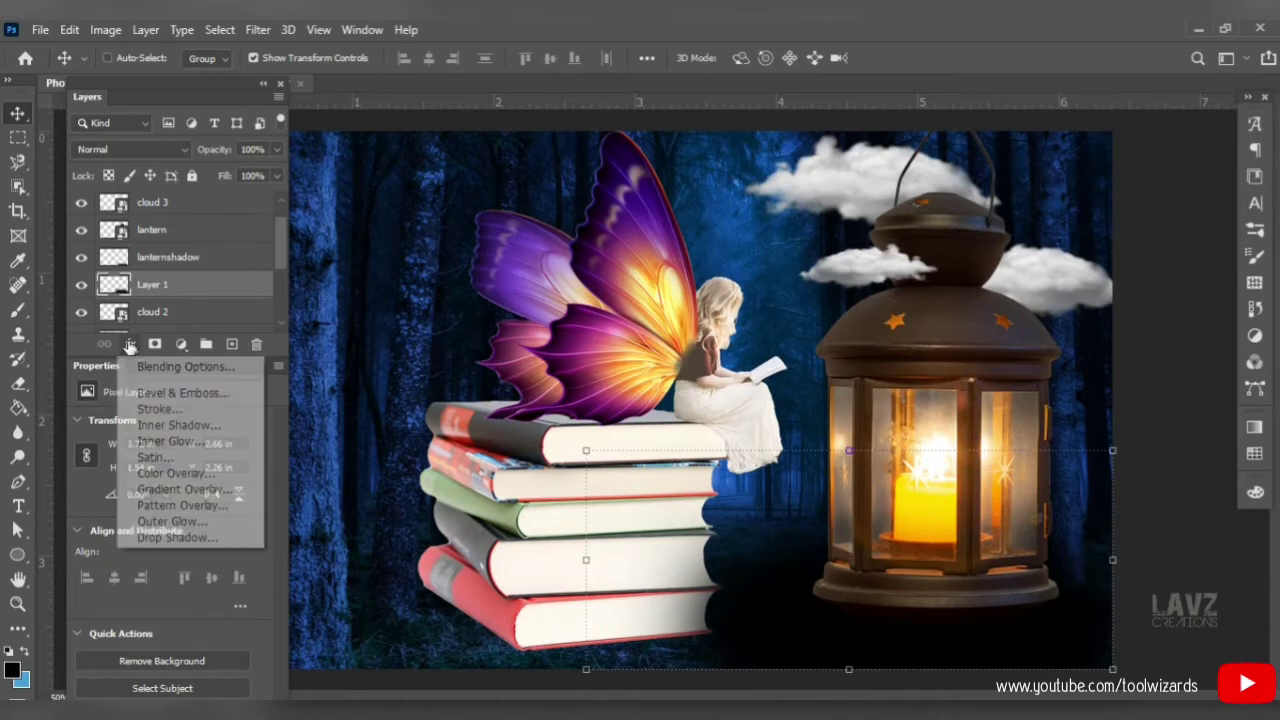
{"action": "left_click", "coordinate": [162, 472]}
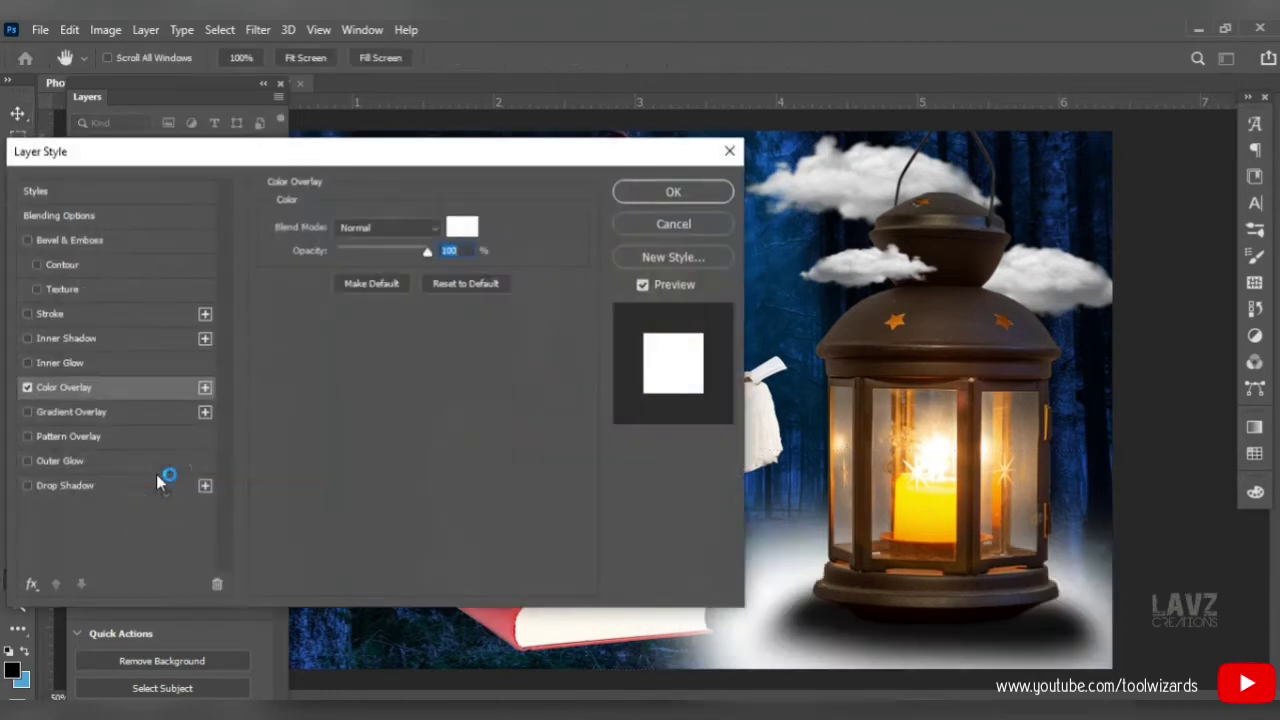
{"action": "left_click_drag", "start_coordinate": [467, 165], "coordinate": [495, 143]}
{"action": "left_click", "coordinate": [490, 205]}
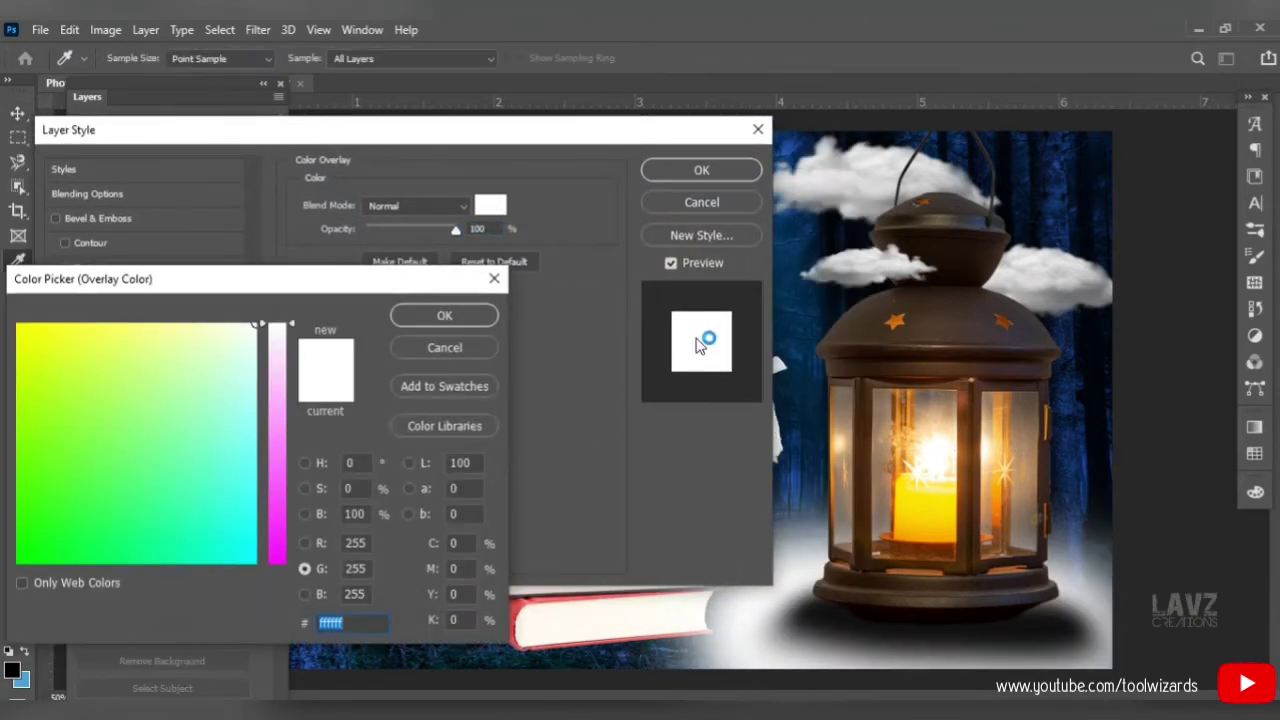
{"action": "left_click", "coordinate": [916, 489]}
{"action": "left_click", "coordinate": [916, 524]}
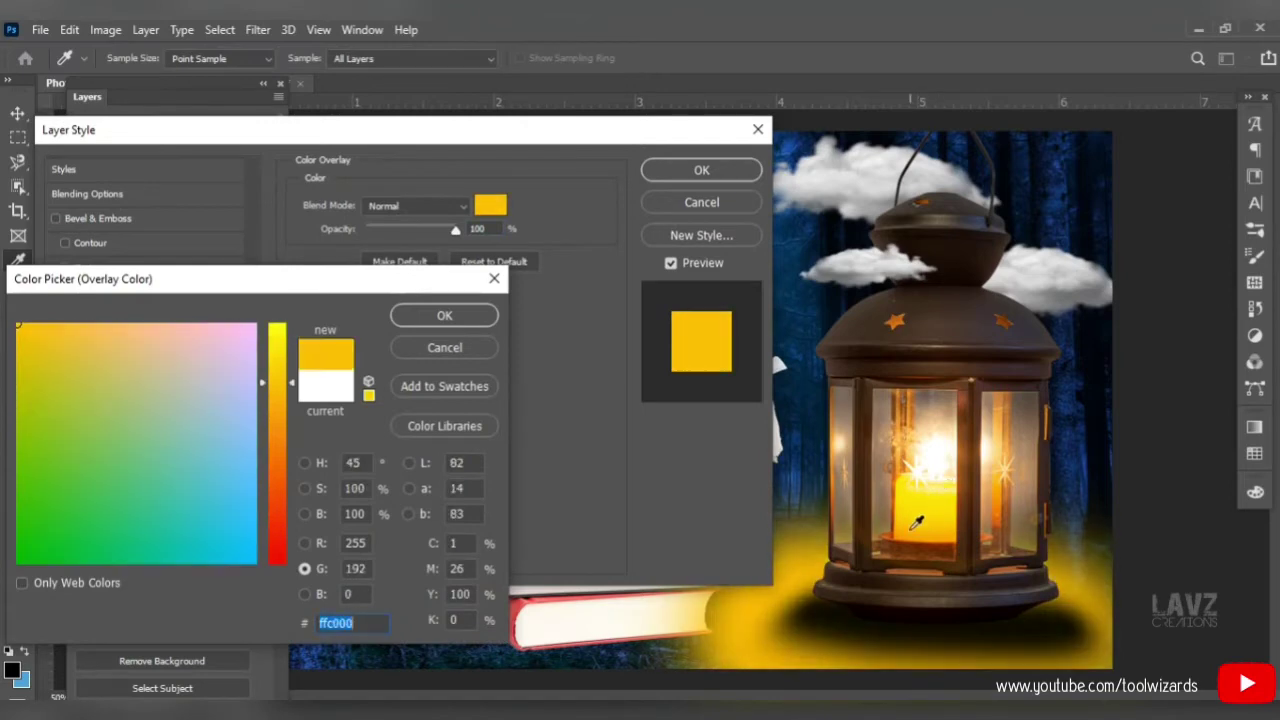
{"action": "left_click", "coordinate": [912, 524]}
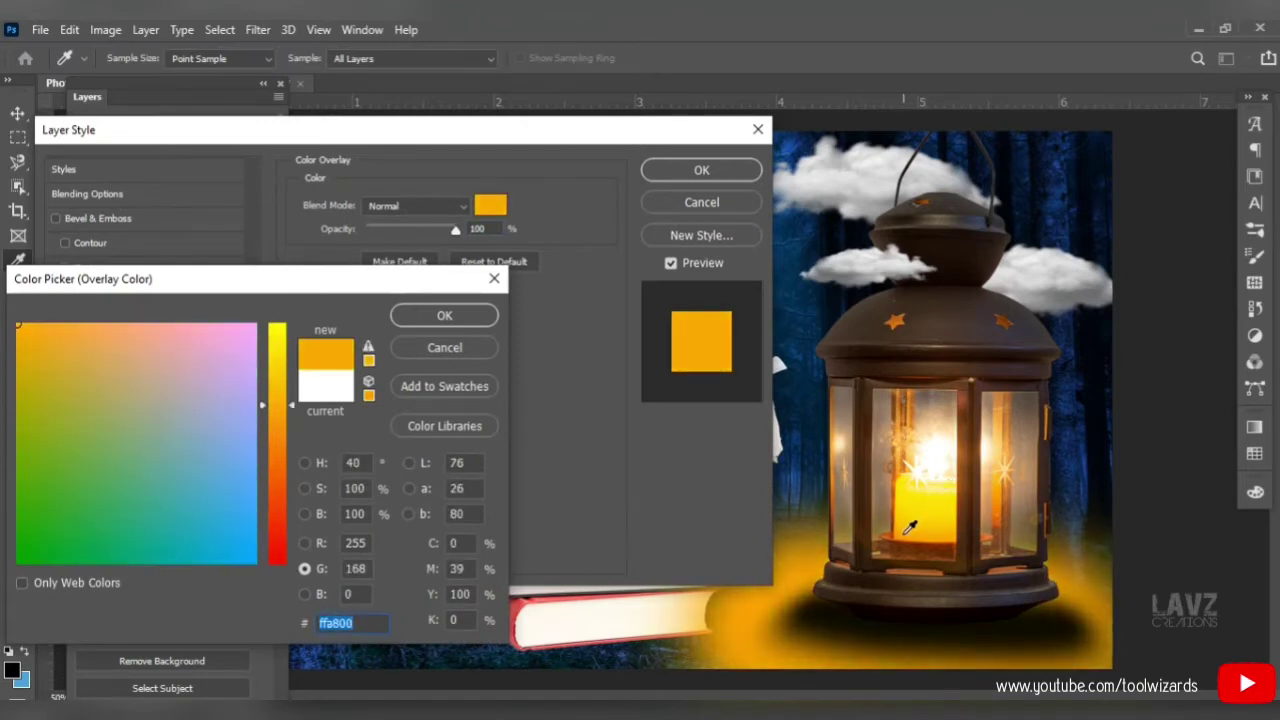
{"action": "left_click", "coordinate": [444, 315]}
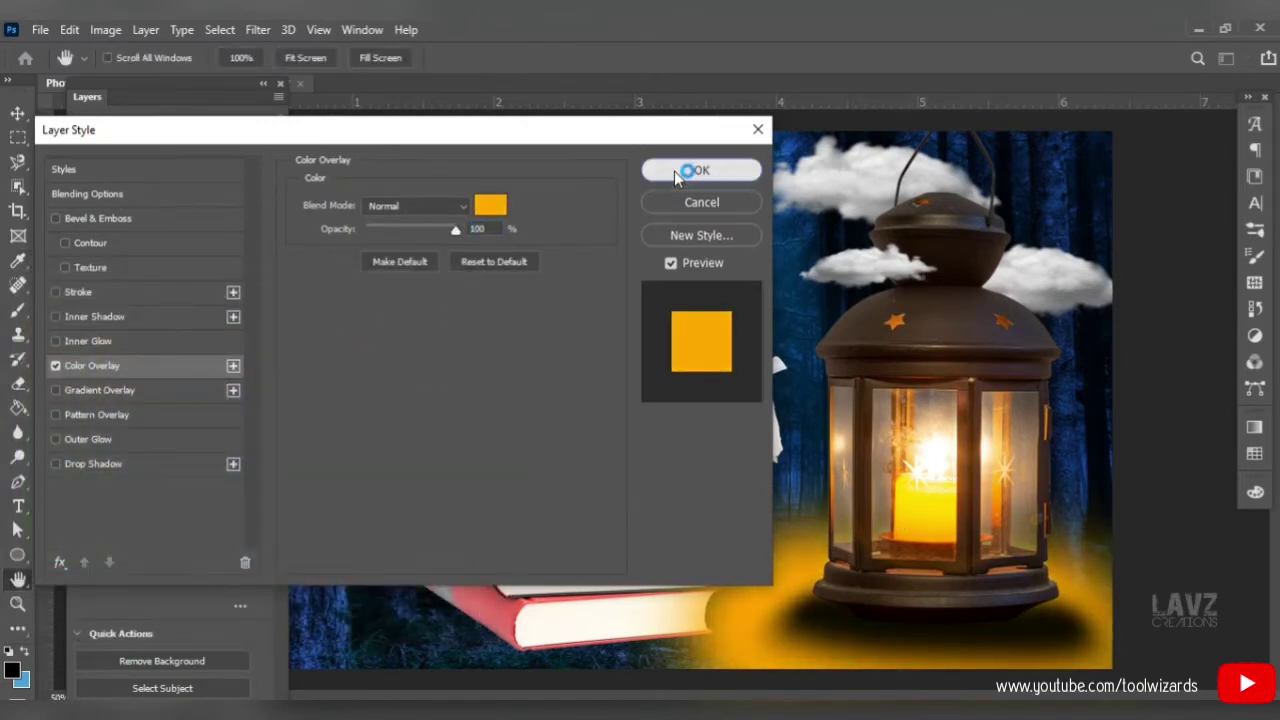
{"action": "left_click", "coordinate": [701, 170]}
Soften the orange glow around the lantern's base with a Gaussian Blur of 100 pixels radius.
{"action": "left_click", "coordinate": [258, 29]}
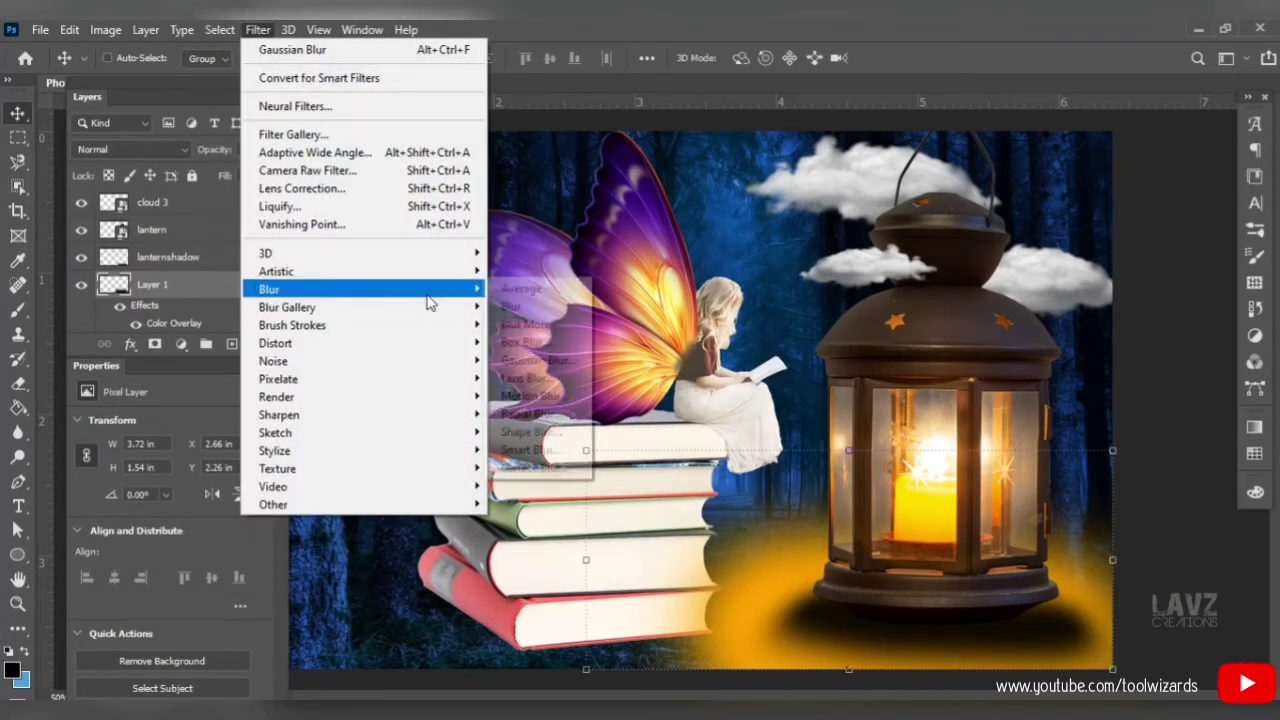
{"action": "mouse_move", "coordinate": [430, 292]}
{"action": "left_click", "coordinate": [543, 357]}
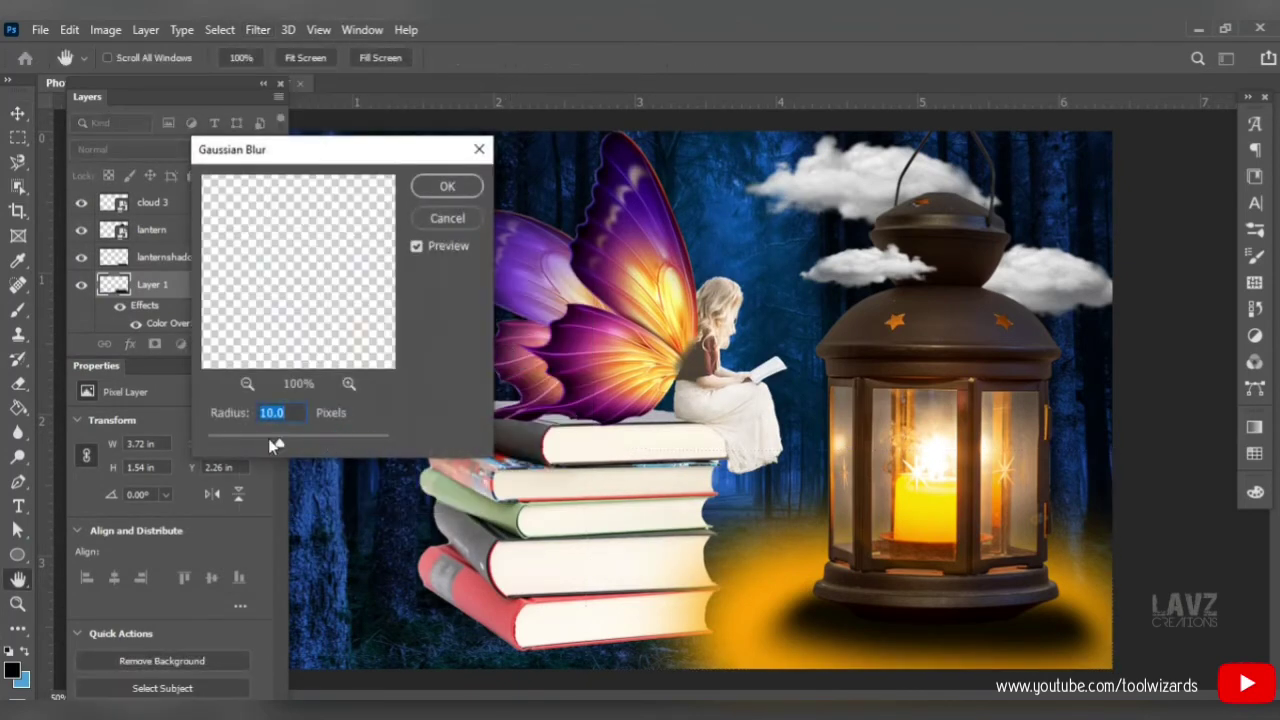
{"action": "left_click_drag", "start_coordinate": [306, 445], "coordinate": [334, 445]}
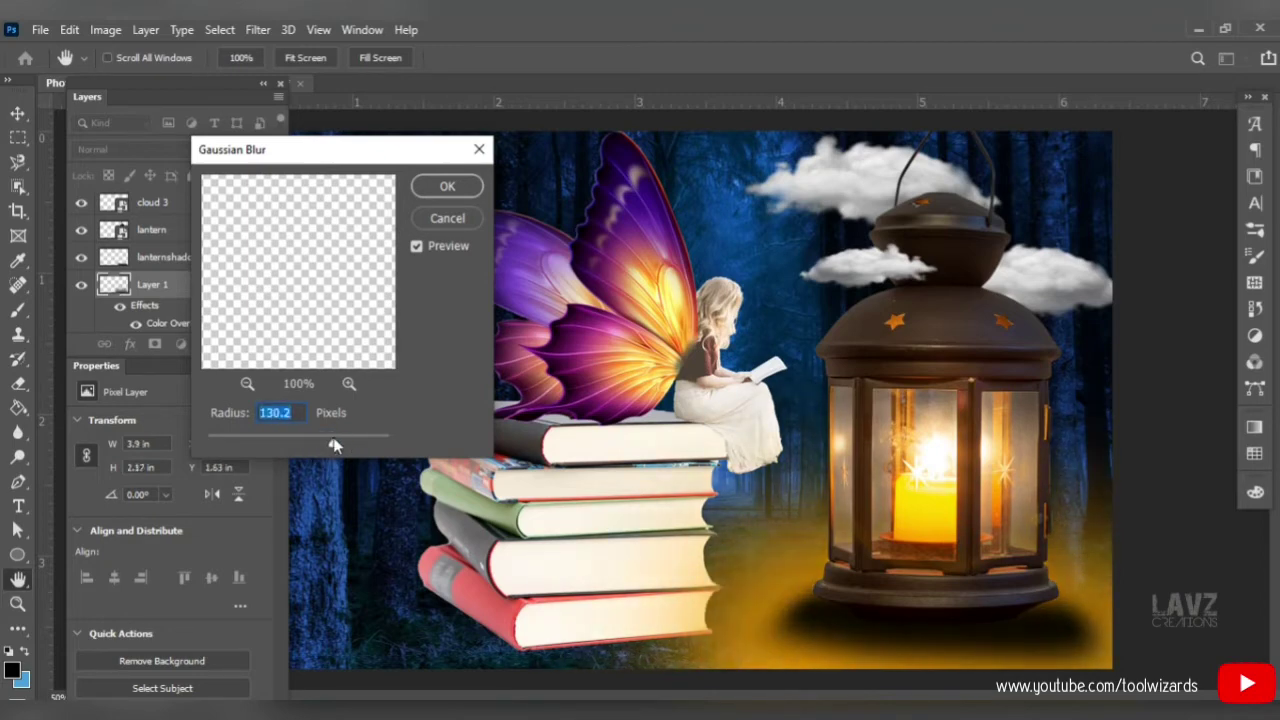
{"action": "type", "text": "100"}
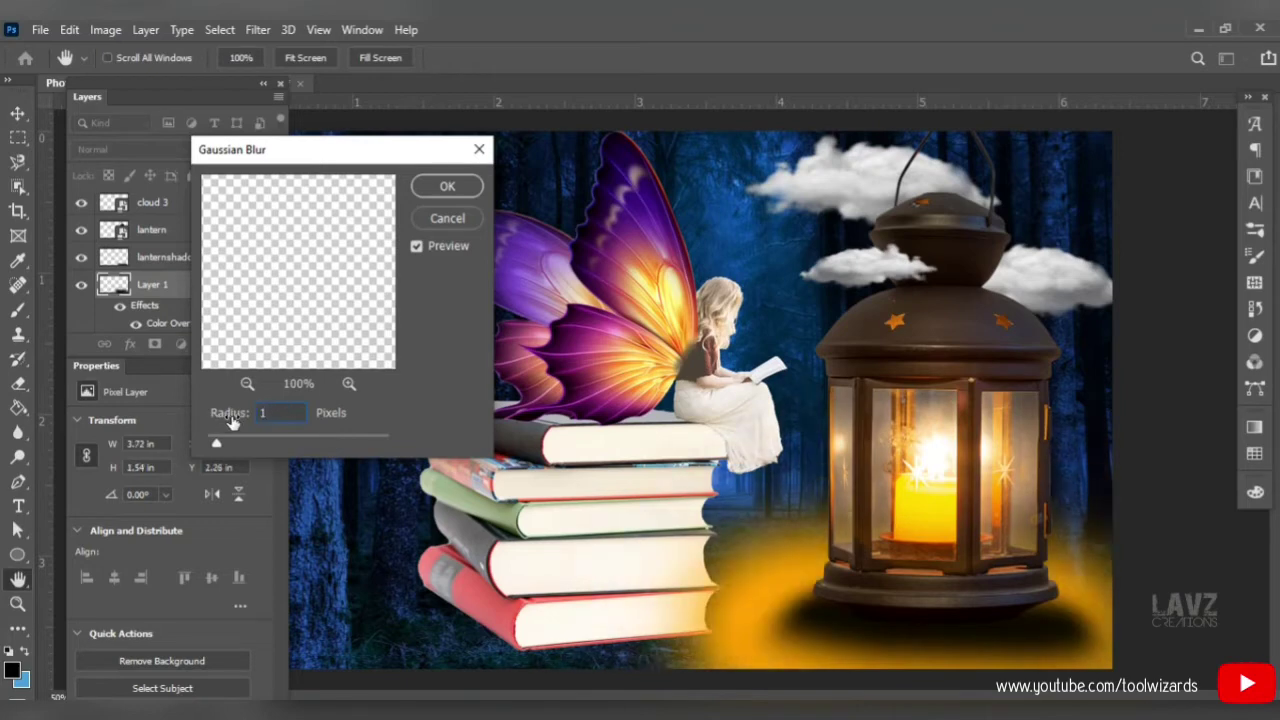
{"action": "key", "text": "Return"}
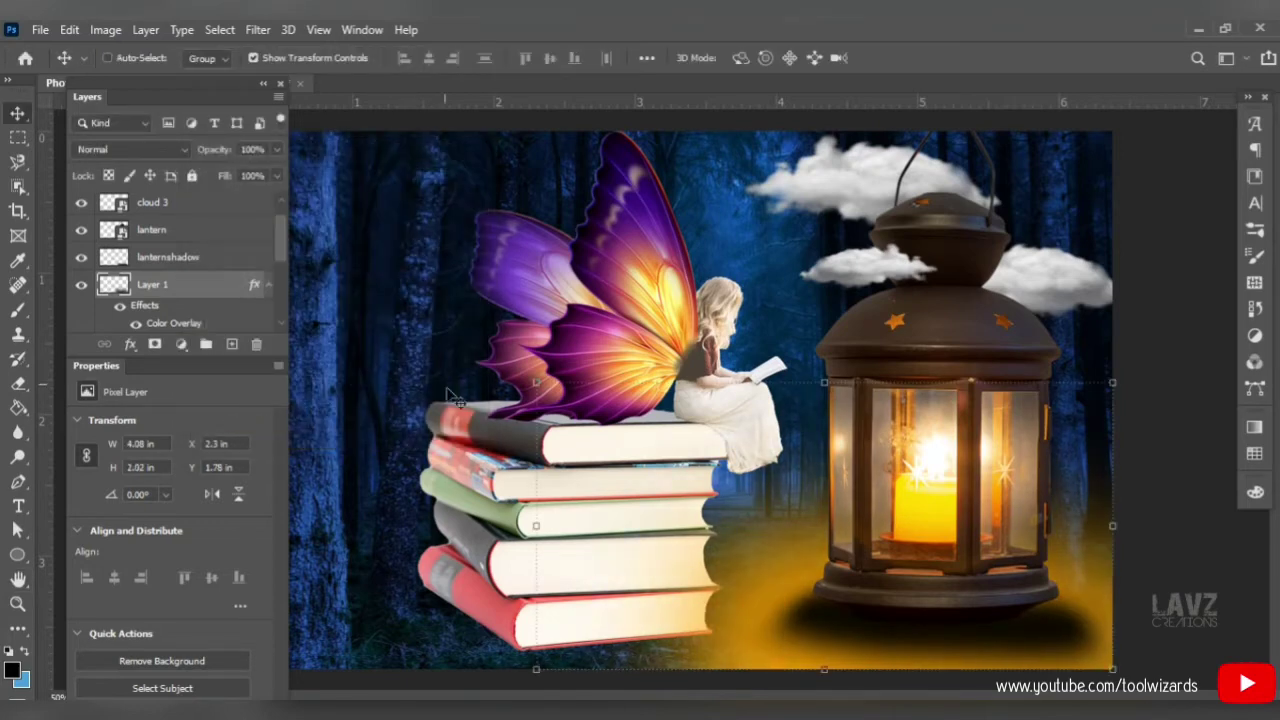
Distort the orange glow into a flat trapezoid, lowering and narrowing its upper edge and spreading its lower corners outward.
{"action": "key", "text": "ctrl+t"}
{"action": "right_click", "coordinate": [708, 208]}
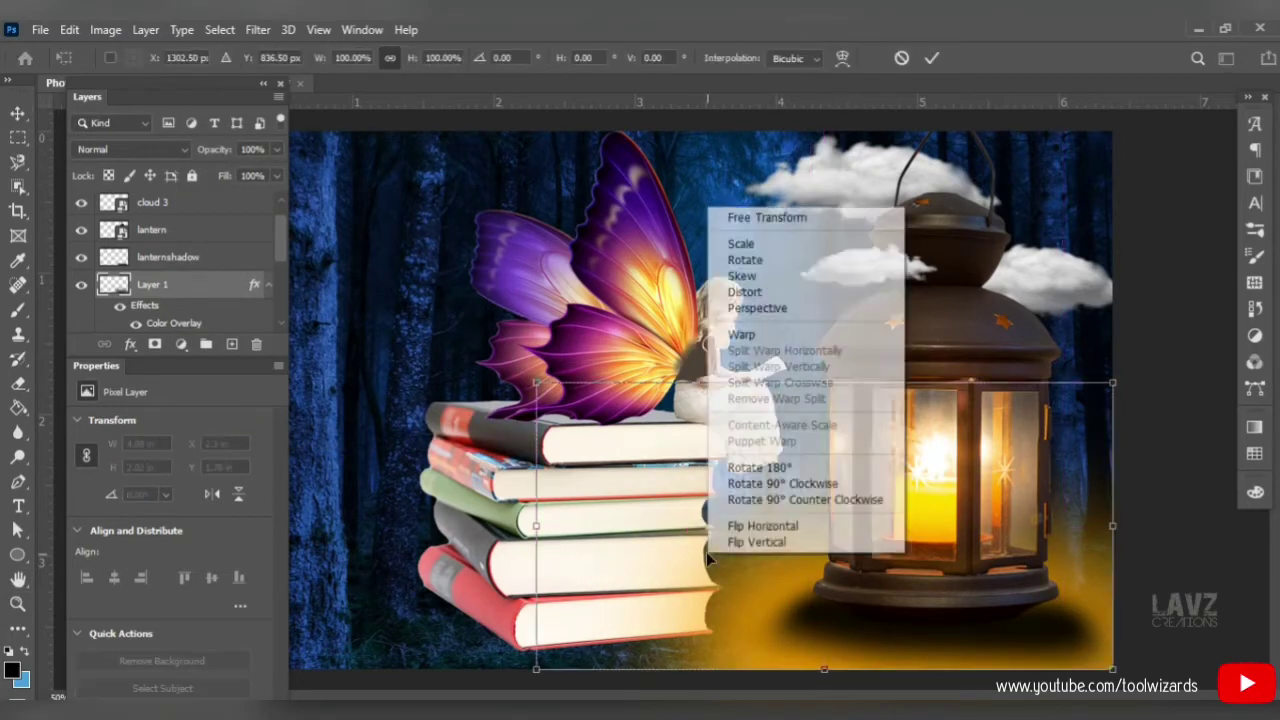
{"action": "left_click", "coordinate": [781, 296]}
{"action": "left_click_drag", "start_coordinate": [538, 384], "coordinate": [717, 520]}
{"action": "left_click_drag", "start_coordinate": [1113, 383], "coordinate": [1094, 517]}
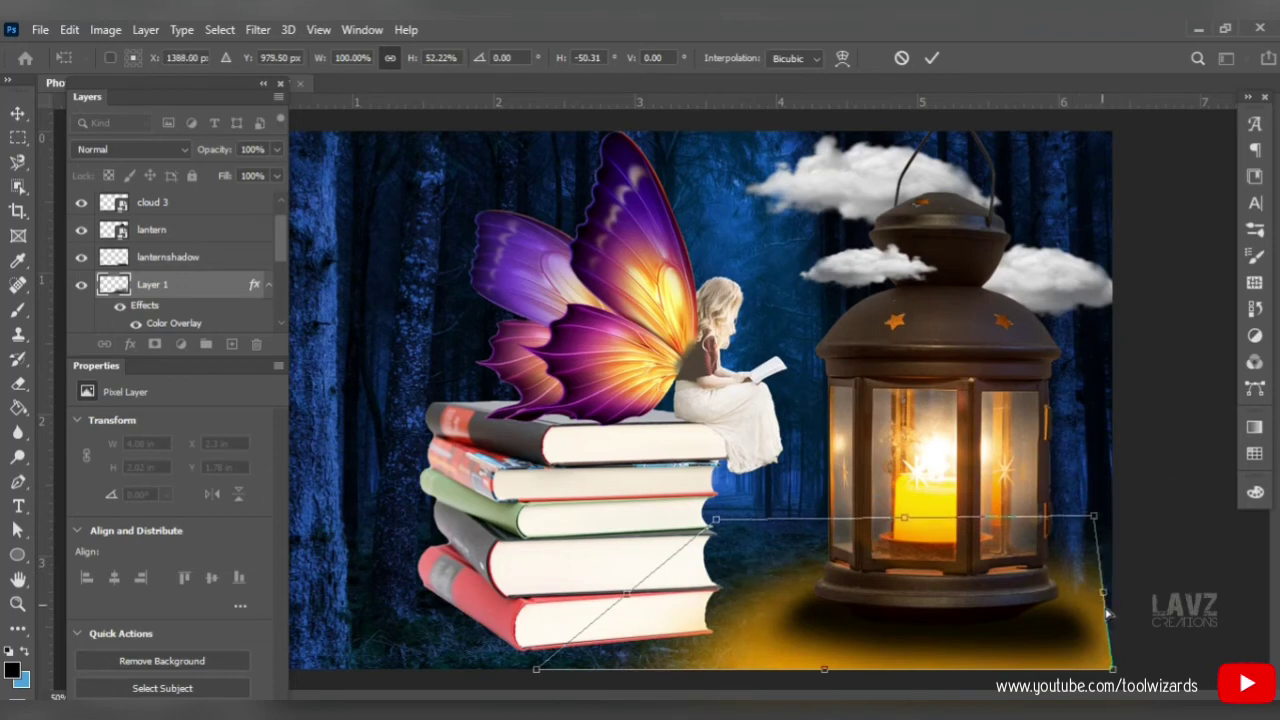
{"action": "left_click_drag", "start_coordinate": [1113, 668], "coordinate": [1183, 697]}
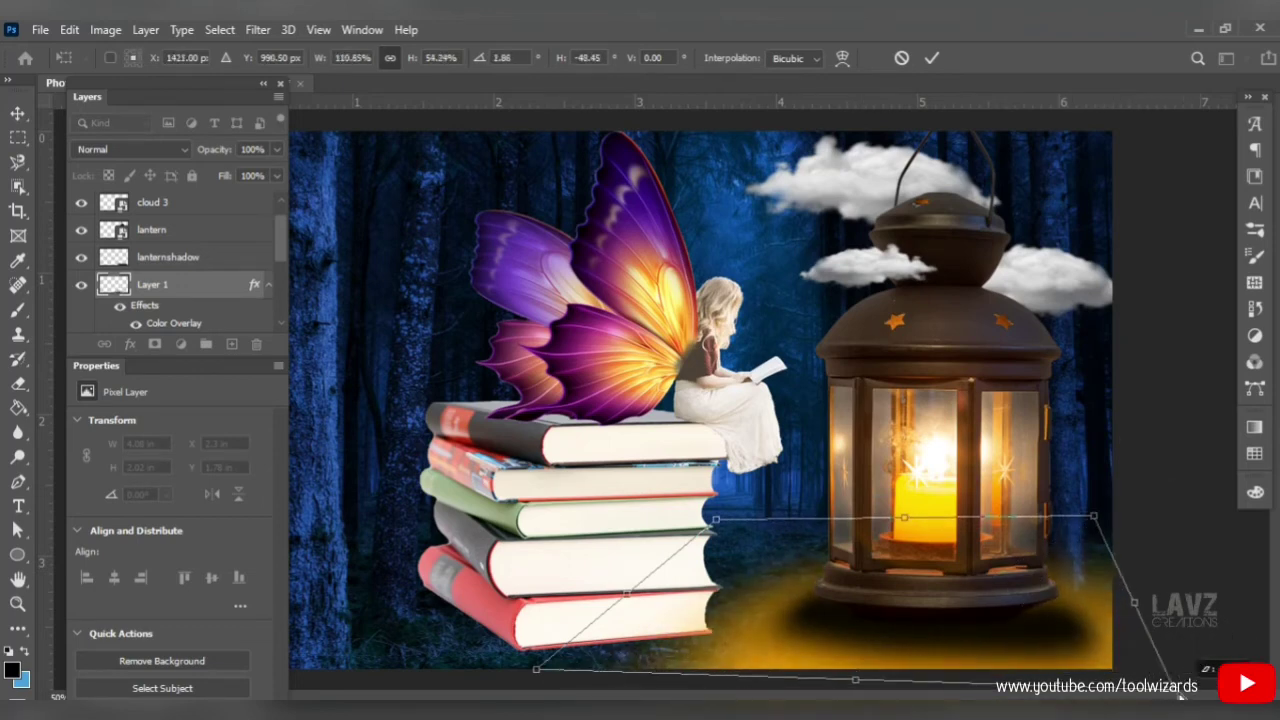
{"action": "left_click_drag", "start_coordinate": [537, 670], "coordinate": [352, 676]}
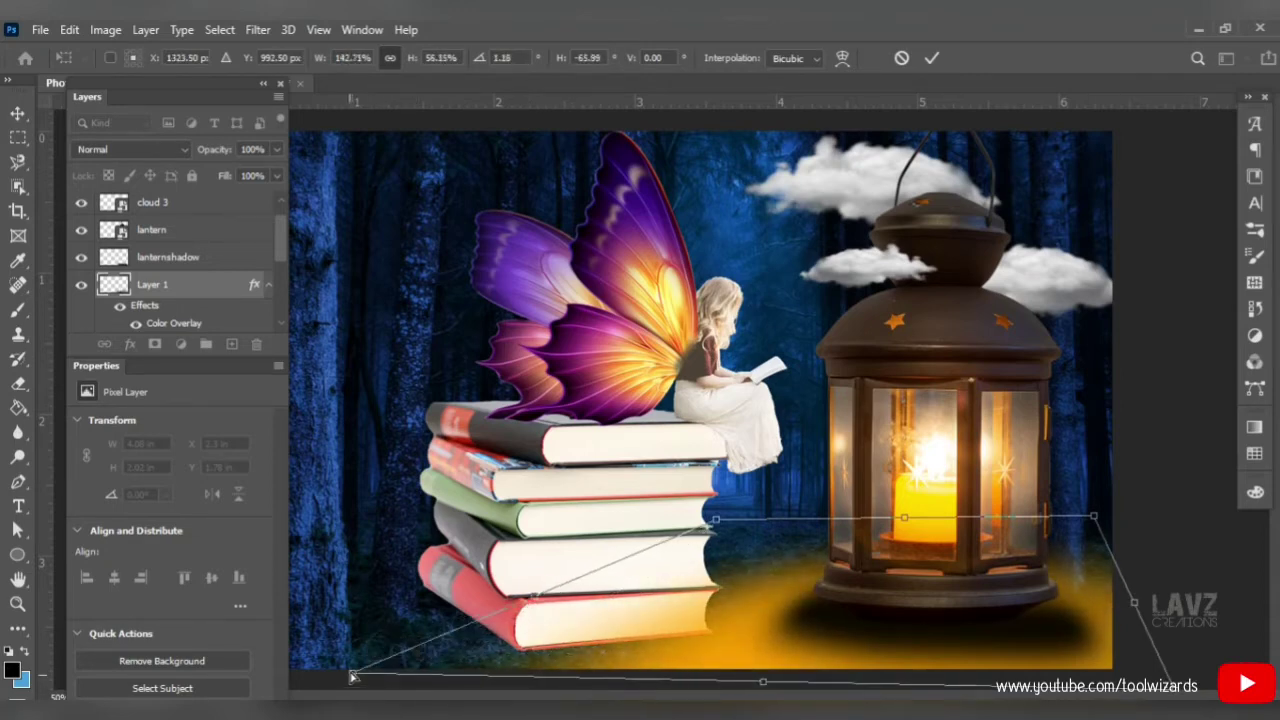
{"action": "left_click", "coordinate": [15, 112]}
Lower the orange glow layer's opacity to 82%.
{"action": "left_click", "coordinate": [276, 149]}
{"action": "mouse_move", "coordinate": [280, 174]}
{"action": "left_mouse_down"}
{"action": "mouse_move", "coordinate": [251, 178]}
{"action": "mouse_move", "coordinate": [266, 181]}
{"action": "left_mouse_up"}
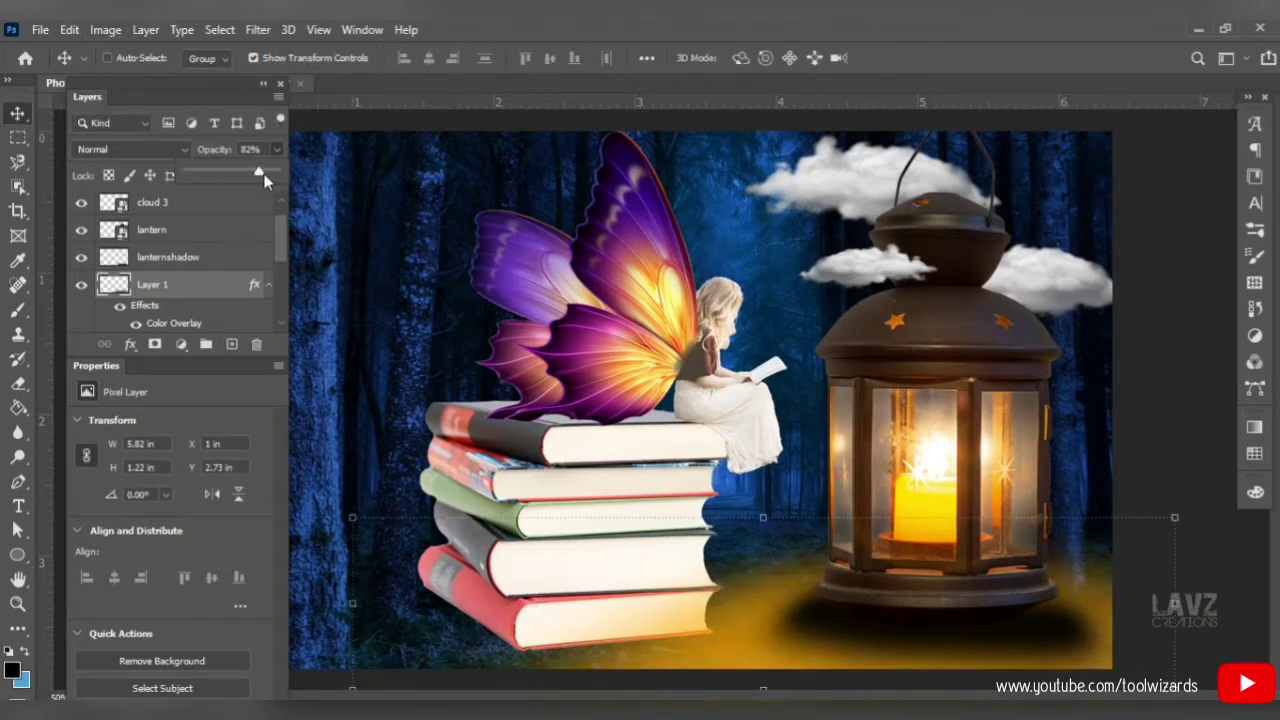
{"action": "left_click", "coordinate": [405, 322]}
Adjust the lanternshadow layer's opacity to 100%, trying out a lighter 72% on the way.
{"action": "left_click", "coordinate": [167, 261]}
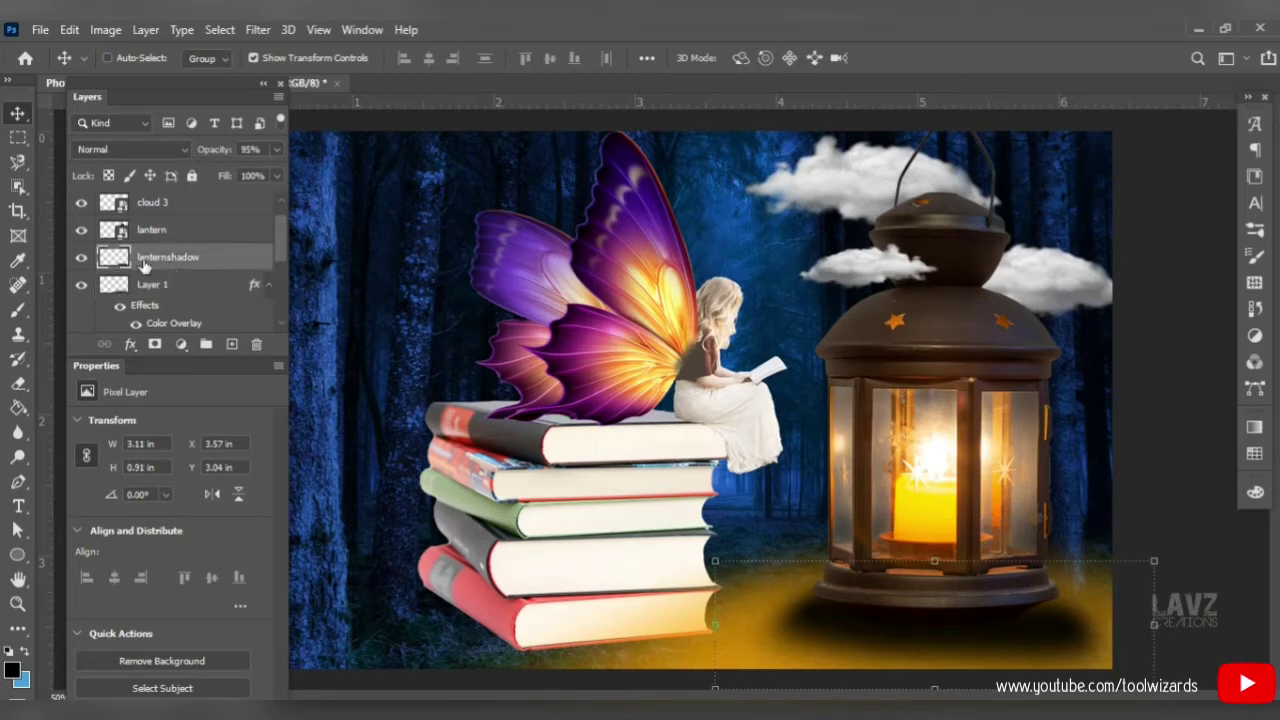
{"action": "left_click", "coordinate": [278, 150]}
{"action": "left_click_drag", "start_coordinate": [262, 177], "coordinate": [251, 176]}
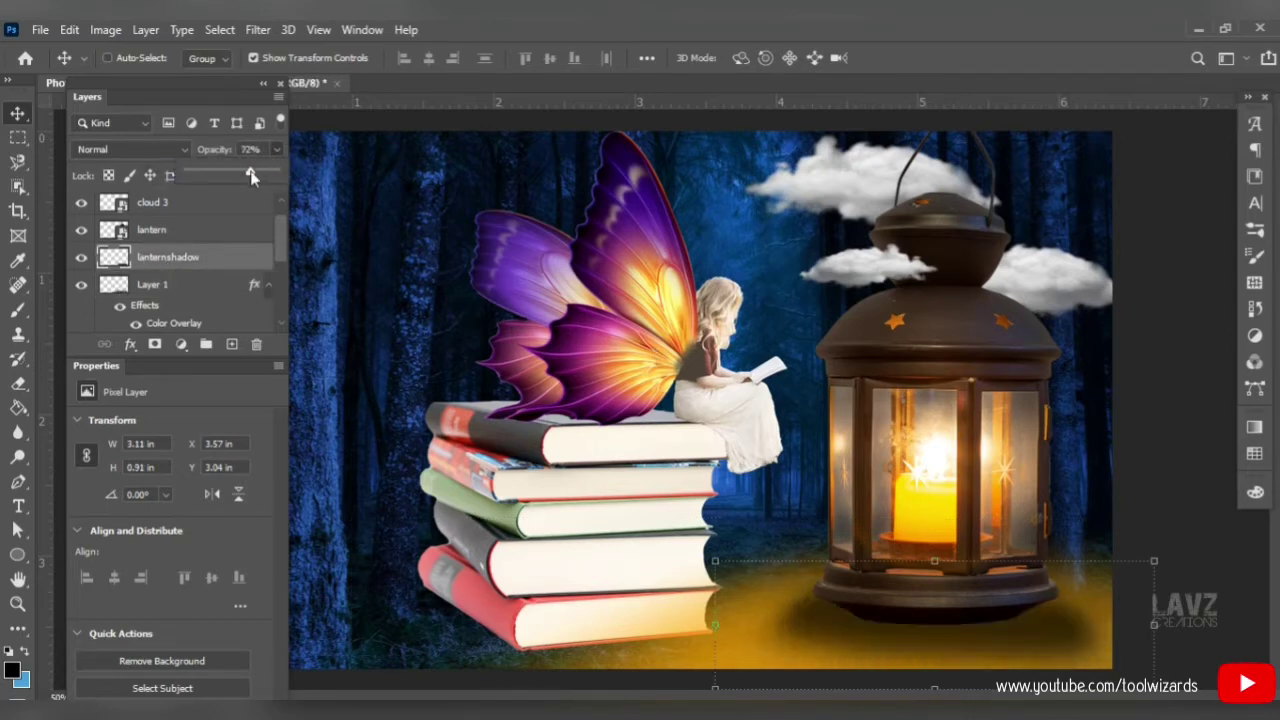
Scale the lanternshadow layer down to about 82.65% and rotate it about -2.47°.
{"action": "key", "text": "ctrl+t"}
{"action": "left_click_drag", "start_coordinate": [934, 688], "coordinate": [934, 667]}
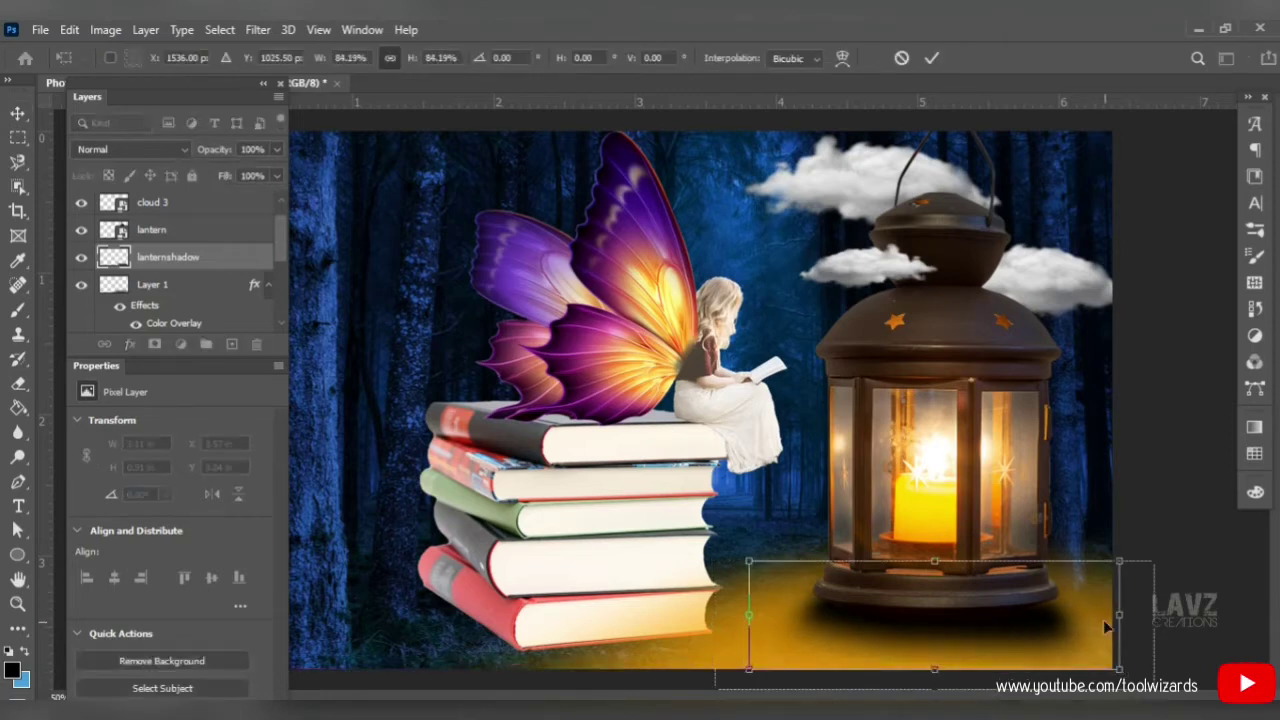
{"action": "left_click_drag", "start_coordinate": [1115, 614], "coordinate": [1112, 613]}
{"action": "left_click_drag", "start_coordinate": [1125, 565], "coordinate": [1123, 555]}
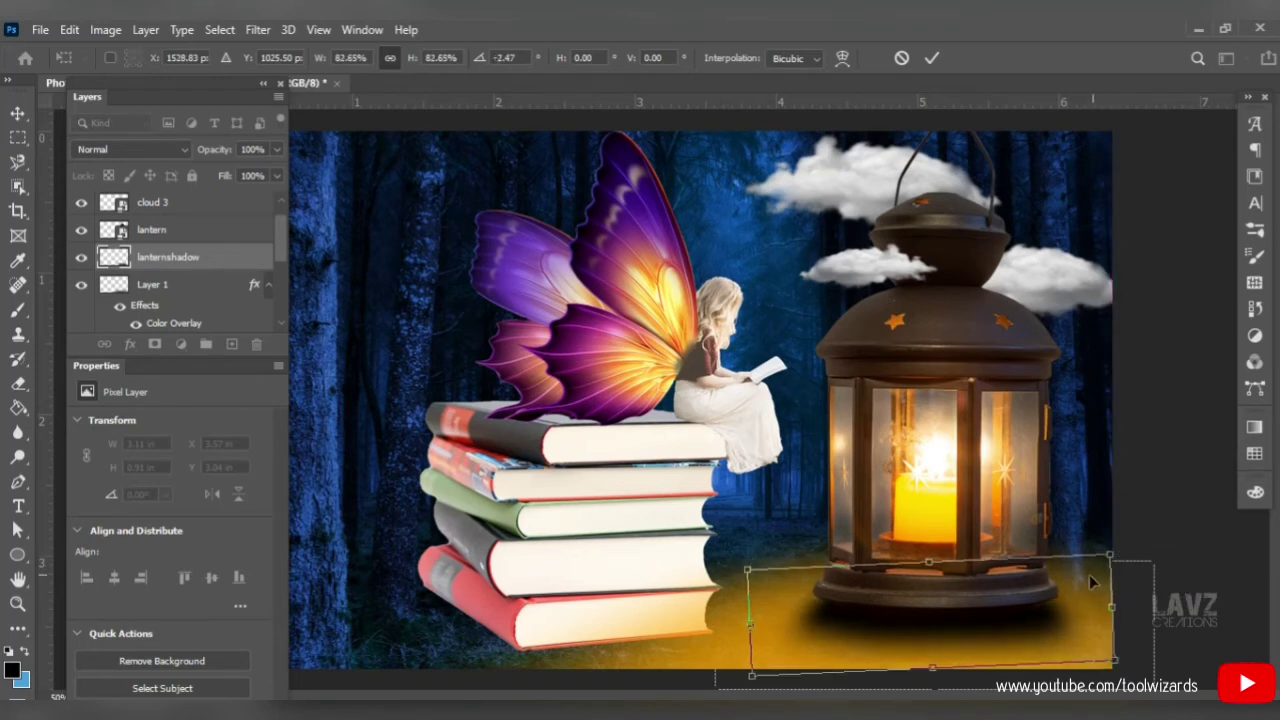
Distort the lanternshadow layer, pulling its upper corners inward and its lower-left corner slightly down to fit the lantern's base.
{"action": "right_click", "coordinate": [918, 630]}
{"action": "left_click", "coordinate": [935, 346]}
{"action": "mouse_move", "coordinate": [1114, 661]}
{"action": "left_mouse_down"}
{"action": "mouse_move", "coordinate": [1095, 670]}
{"action": "mouse_move", "coordinate": [1112, 662]}
{"action": "left_mouse_up"}
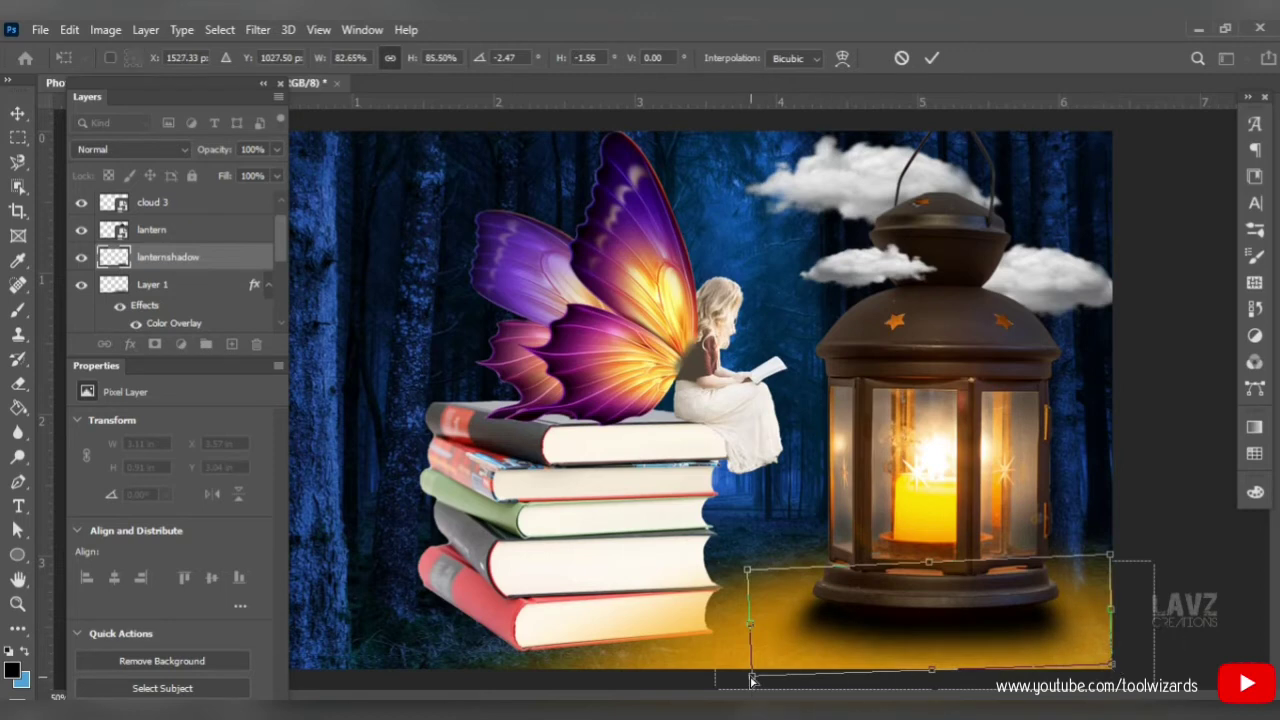
{"action": "left_click_drag", "start_coordinate": [751, 677], "coordinate": [762, 690]}
{"action": "left_click_drag", "start_coordinate": [748, 571], "coordinate": [770, 563]}
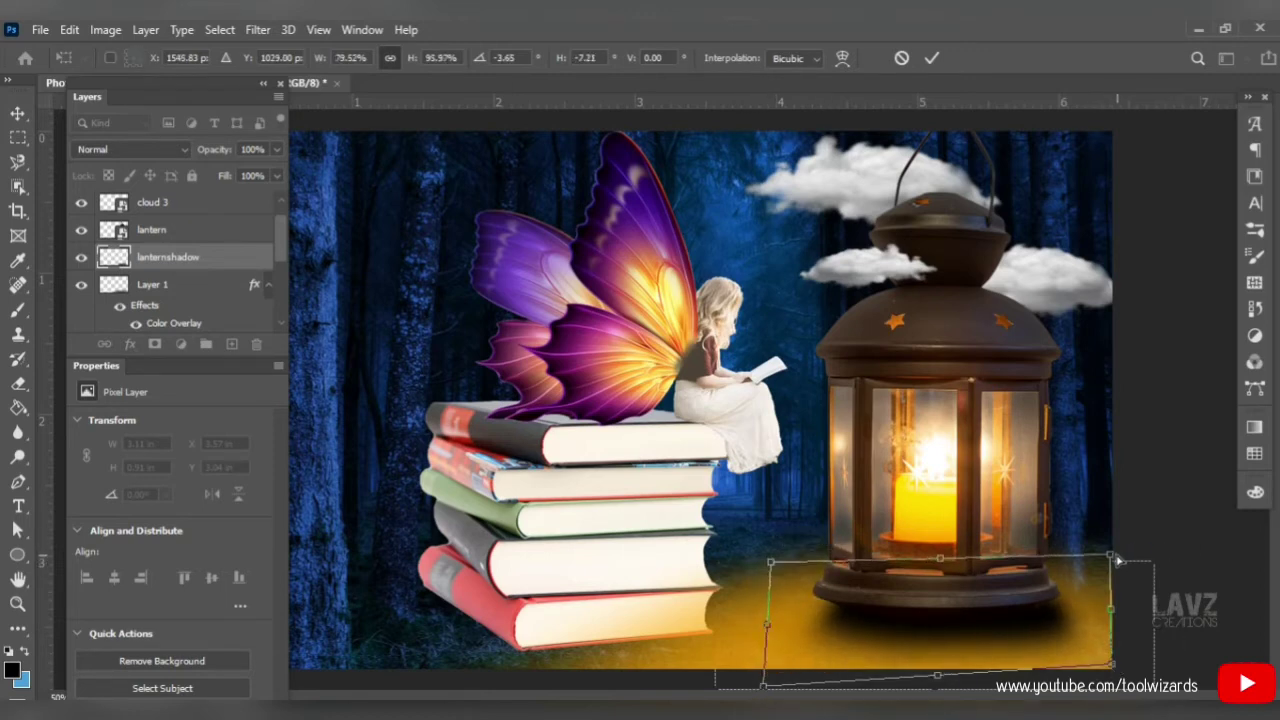
{"action": "left_click_drag", "start_coordinate": [1109, 556], "coordinate": [1086, 562]}
{"action": "left_click", "coordinate": [191, 240]}
Try to warp the upper corners of the orange glow layer.
{"action": "left_click", "coordinate": [189, 283]}
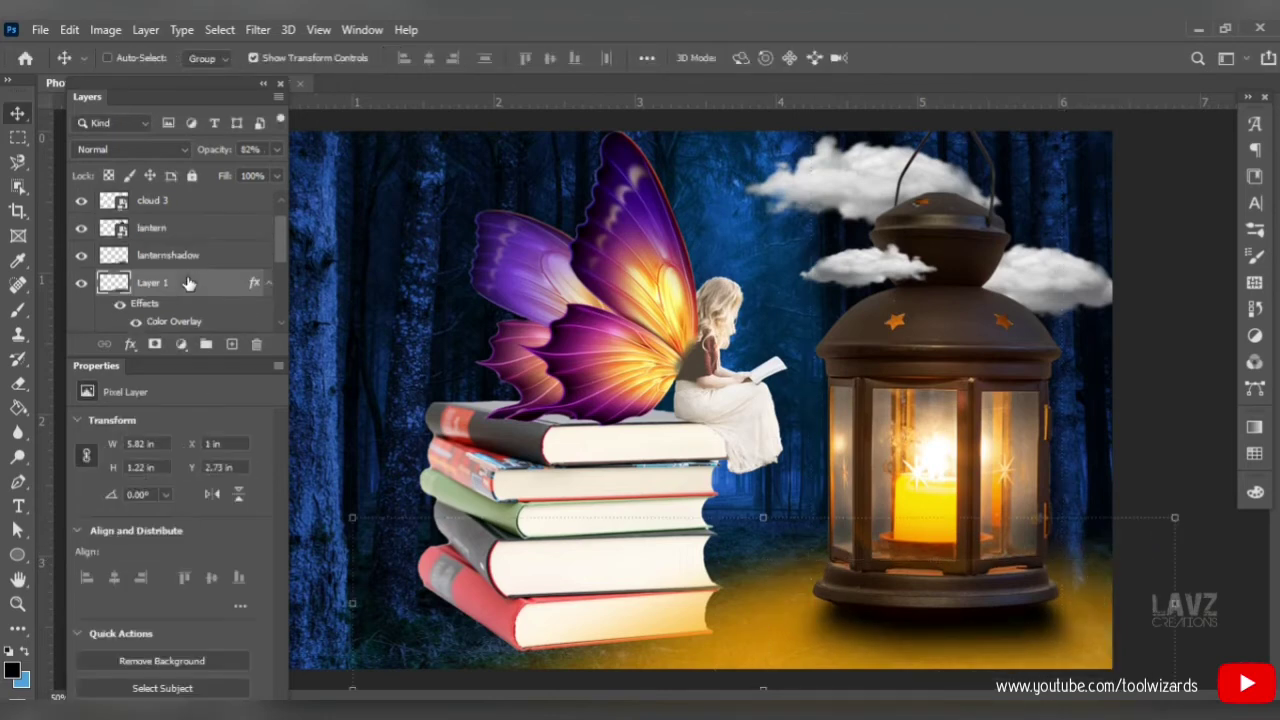
{"action": "key", "text": "ctrl+t"}
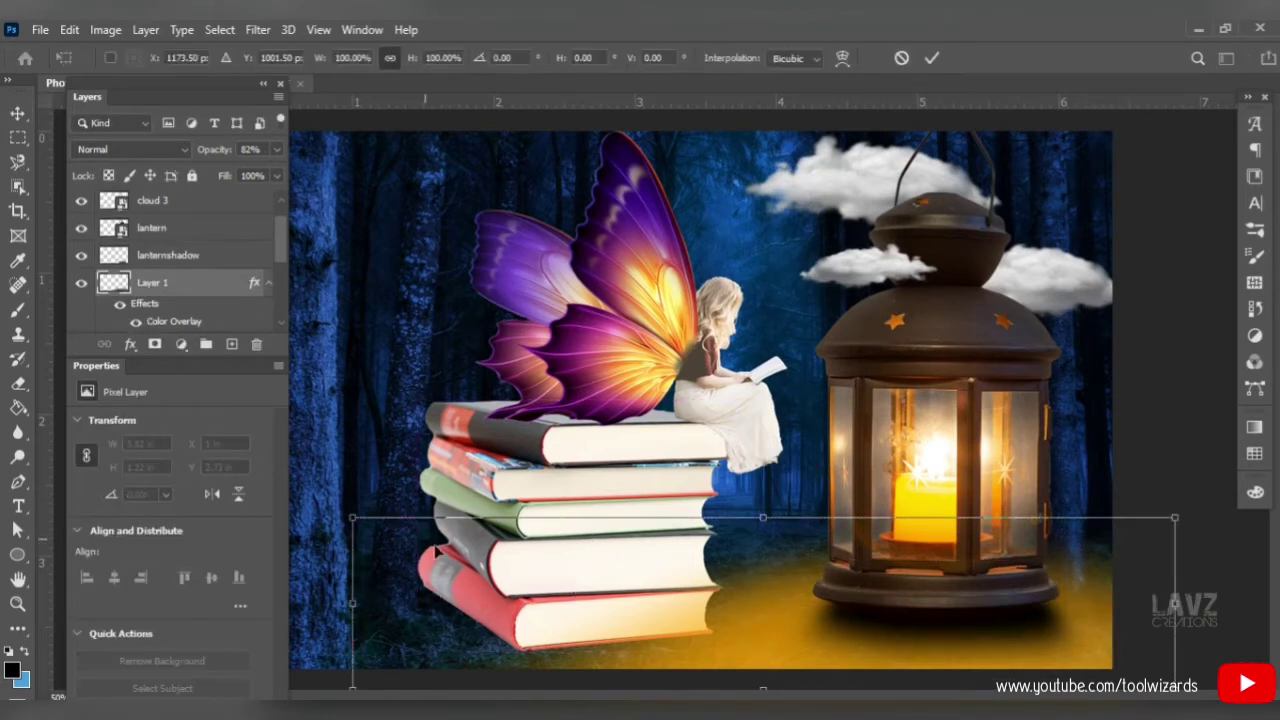
{"action": "right_click", "coordinate": [663, 609]}
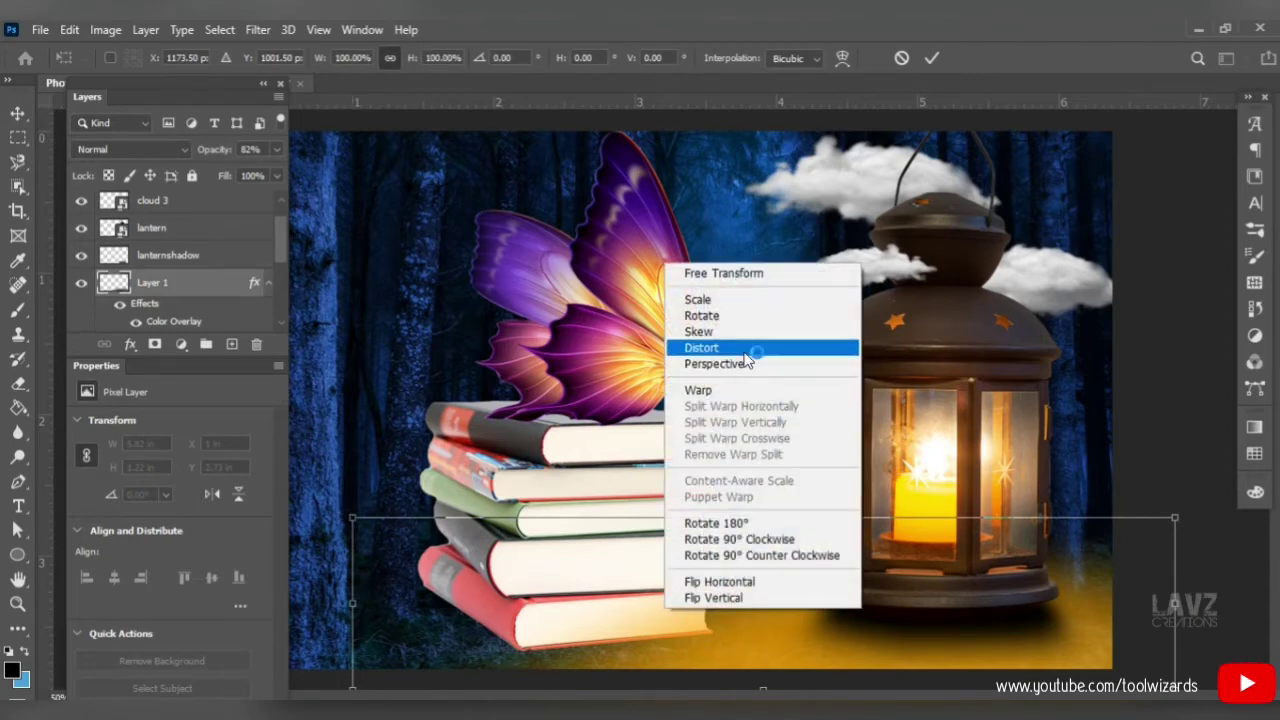
{"action": "left_click", "coordinate": [698, 390]}
{"action": "left_click_drag", "start_coordinate": [353, 519], "coordinate": [365, 487]}
{"action": "left_click_drag", "start_coordinate": [1174, 518], "coordinate": [1075, 561]}
{"action": "key", "text": "ctrl+z"}
{"action": "key", "text": "ctrl+z"}
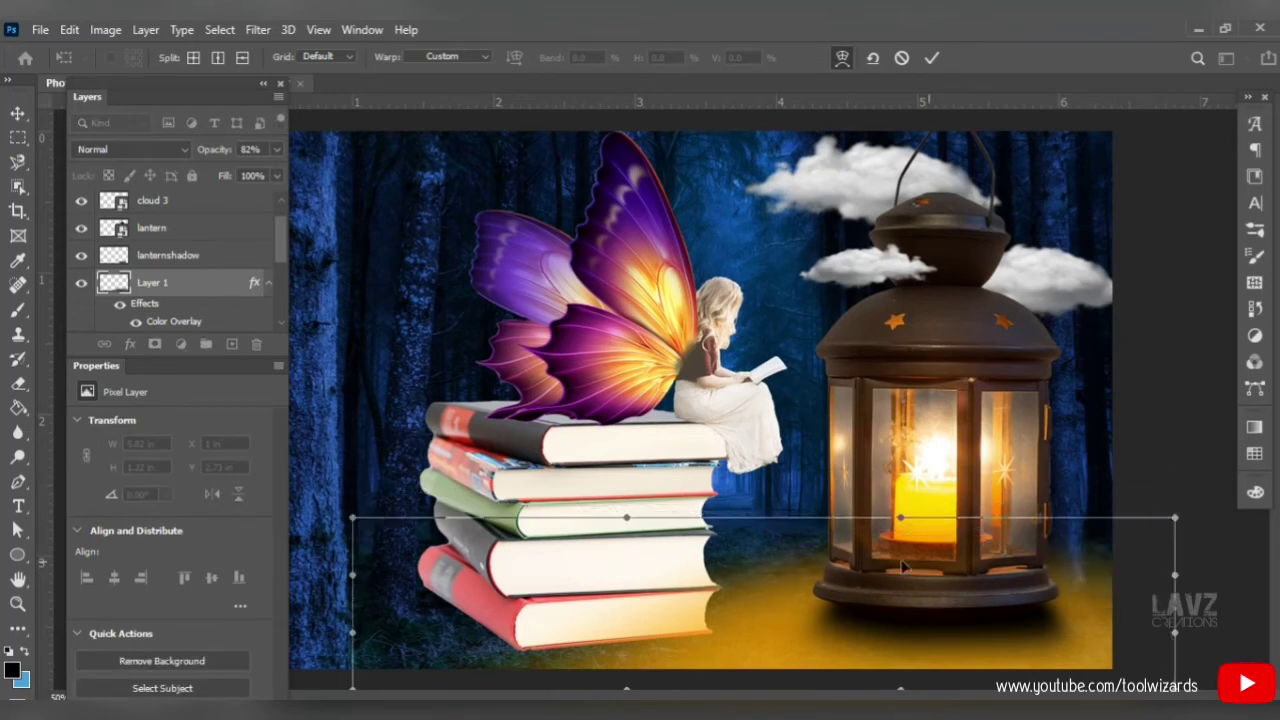
Distort the orange glow to a flatter shape about 5.84 in wide and 0.94 in high, lowering its upper corners.
{"action": "right_click", "coordinate": [902, 567]}
{"action": "left_click", "coordinate": [865, 293]}
{"action": "mouse_move", "coordinate": [353, 520]}
{"action": "left_mouse_down"}
{"action": "mouse_move", "coordinate": [288, 537]}
{"action": "mouse_move", "coordinate": [350, 523]}
{"action": "left_mouse_up"}
{"action": "left_click_drag", "start_coordinate": [1172, 519], "coordinate": [1164, 560]}
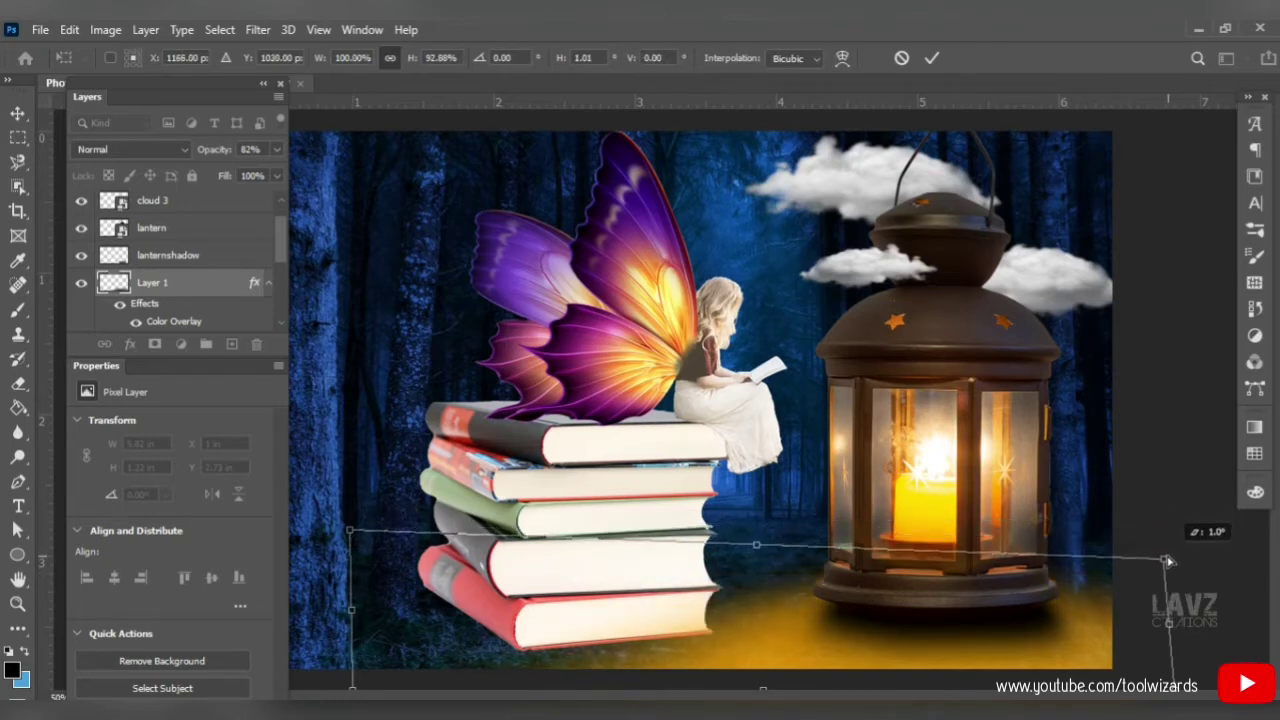
{"action": "left_click_drag", "start_coordinate": [350, 533], "coordinate": [568, 535]}
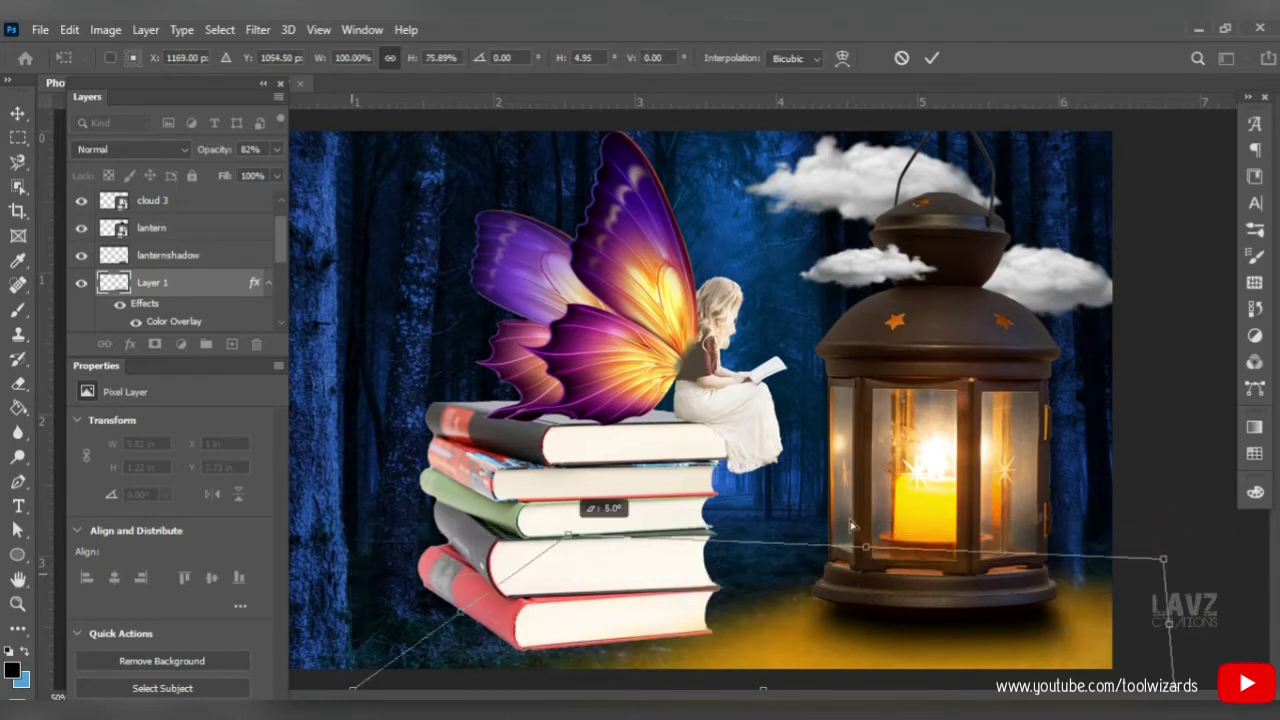
{"action": "mouse_move", "coordinate": [1164, 560]}
{"action": "left_mouse_down"}
{"action": "mouse_move", "coordinate": [1172, 568]}
{"action": "mouse_move", "coordinate": [1156, 577]}
{"action": "left_mouse_up"}
{"action": "left_click_drag", "start_coordinate": [572, 538], "coordinate": [316, 502]}
{"action": "mouse_move", "coordinate": [853, 646]}
{"action": "left_mouse_down"}
{"action": "mouse_move", "coordinate": [840, 654]}
{"action": "mouse_move", "coordinate": [851, 657]}
{"action": "mouse_move", "coordinate": [845, 643]}
{"action": "left_mouse_up"}
{"action": "key", "text": "Return"}
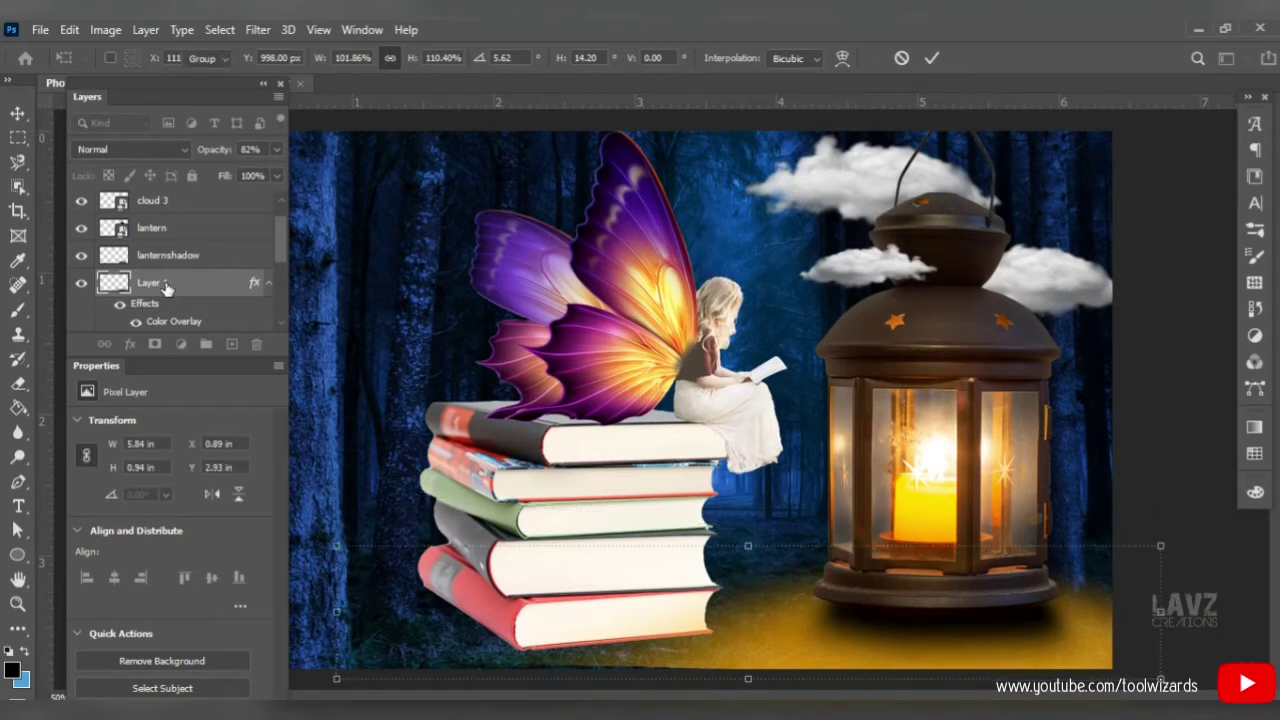
Rename the orange glow layer lantern shadow clr.
{"action": "double_click", "coordinate": [155, 282]}
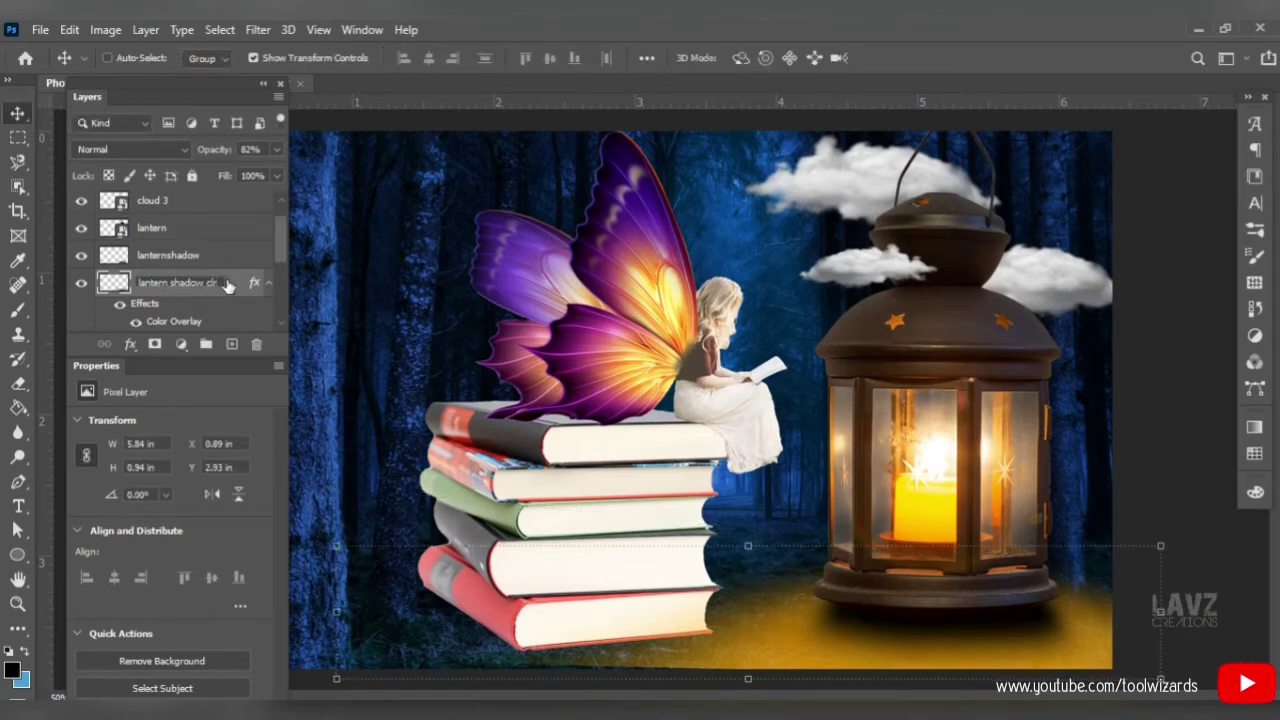
{"action": "key", "text": "Return"}
{"action": "left_click", "coordinate": [195, 257]}
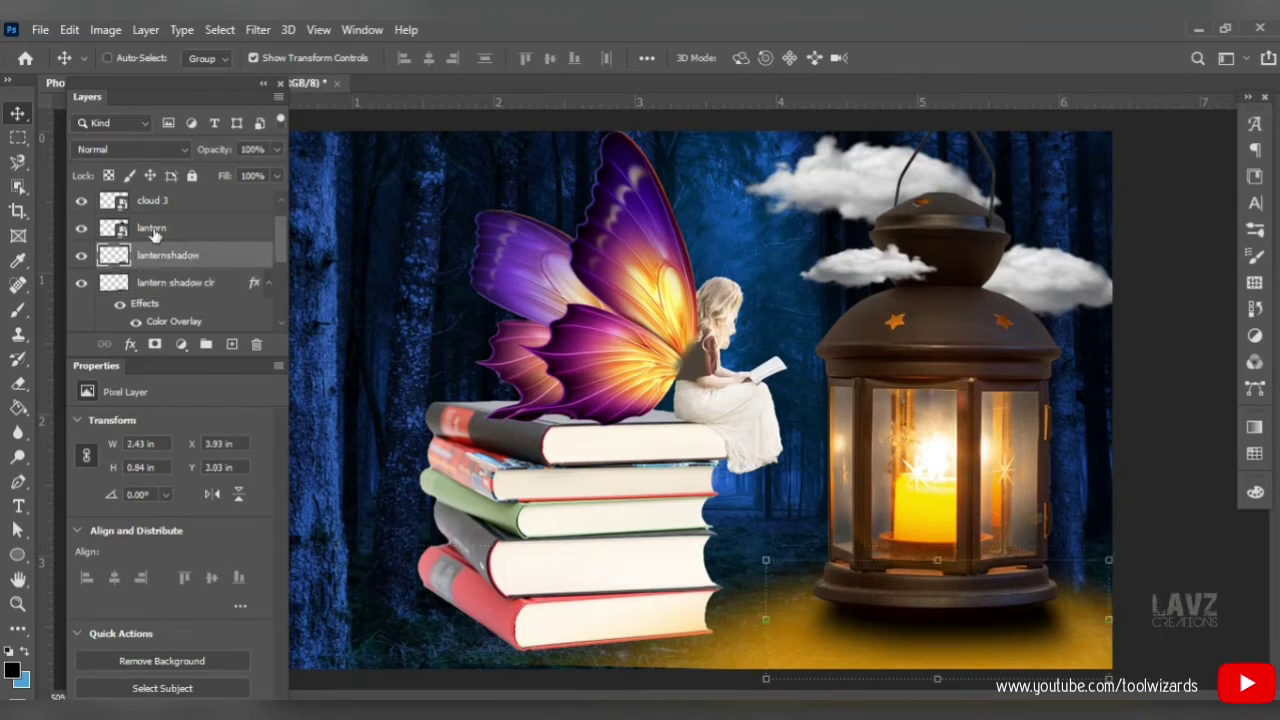
Darken the butterfly layer with a Brightness/Contrast adjustment of brightness -52 and contrast 18.
{"action": "scroll", "coordinate": [267, 232], "scroll_direction": "up", "scroll_amount": 1}
{"action": "left_click", "coordinate": [200, 203]}
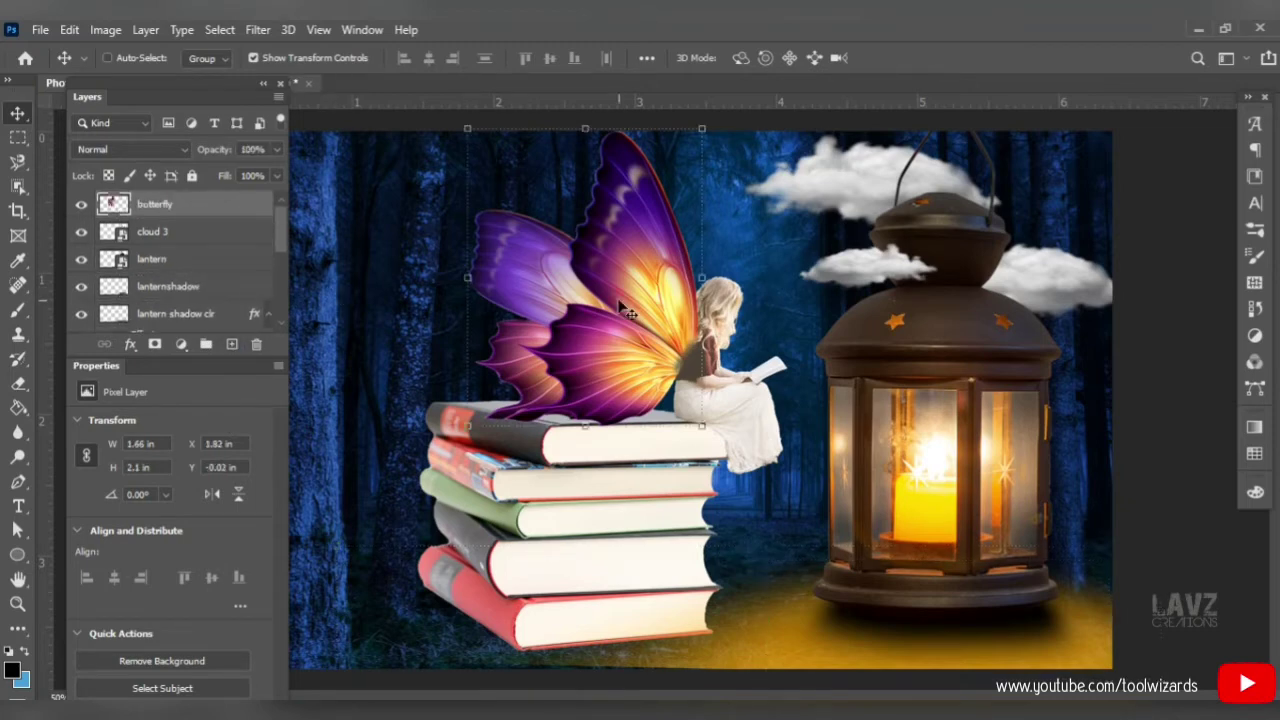
{"action": "left_click", "coordinate": [105, 30]}
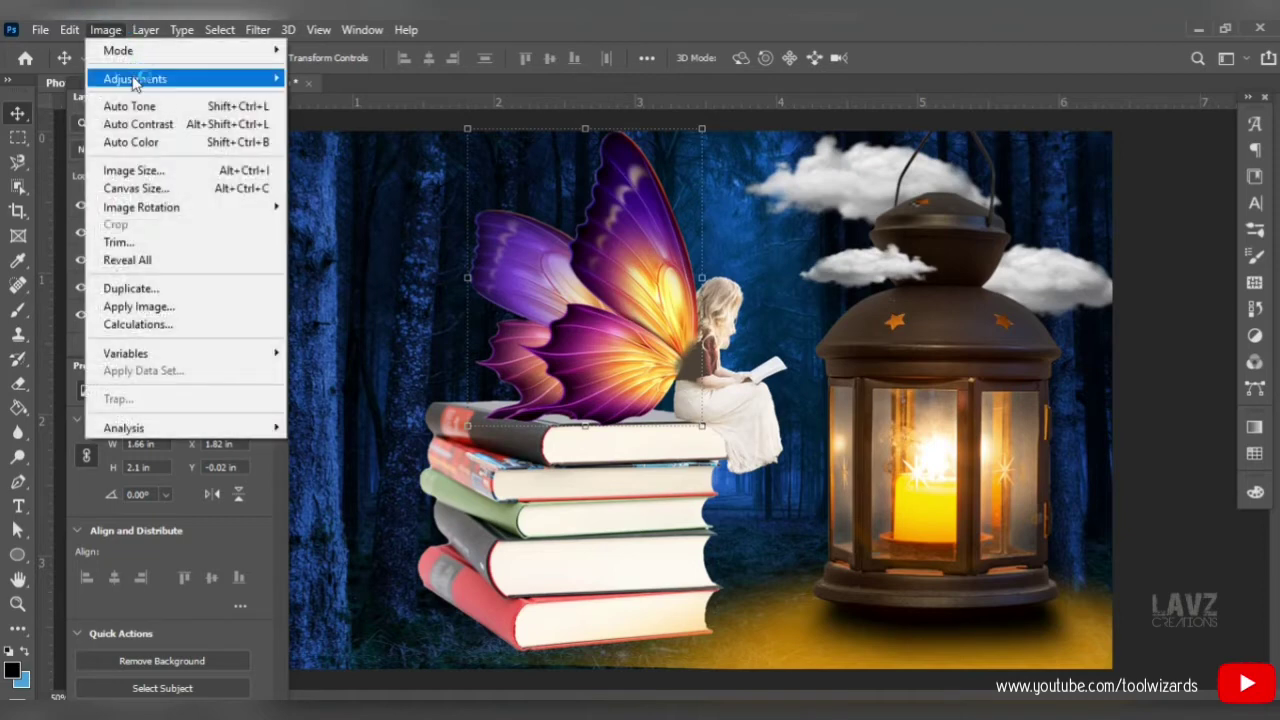
{"action": "mouse_move", "coordinate": [137, 79]}
{"action": "left_click", "coordinate": [330, 80]}
{"action": "left_click_drag", "start_coordinate": [660, 145], "coordinate": [163, 147]}
{"action": "left_click_drag", "start_coordinate": [210, 197], "coordinate": [177, 203]}
{"action": "left_click_drag", "start_coordinate": [210, 250], "coordinate": [228, 249]}
{"action": "left_click_drag", "start_coordinate": [172, 199], "coordinate": [179, 200]}
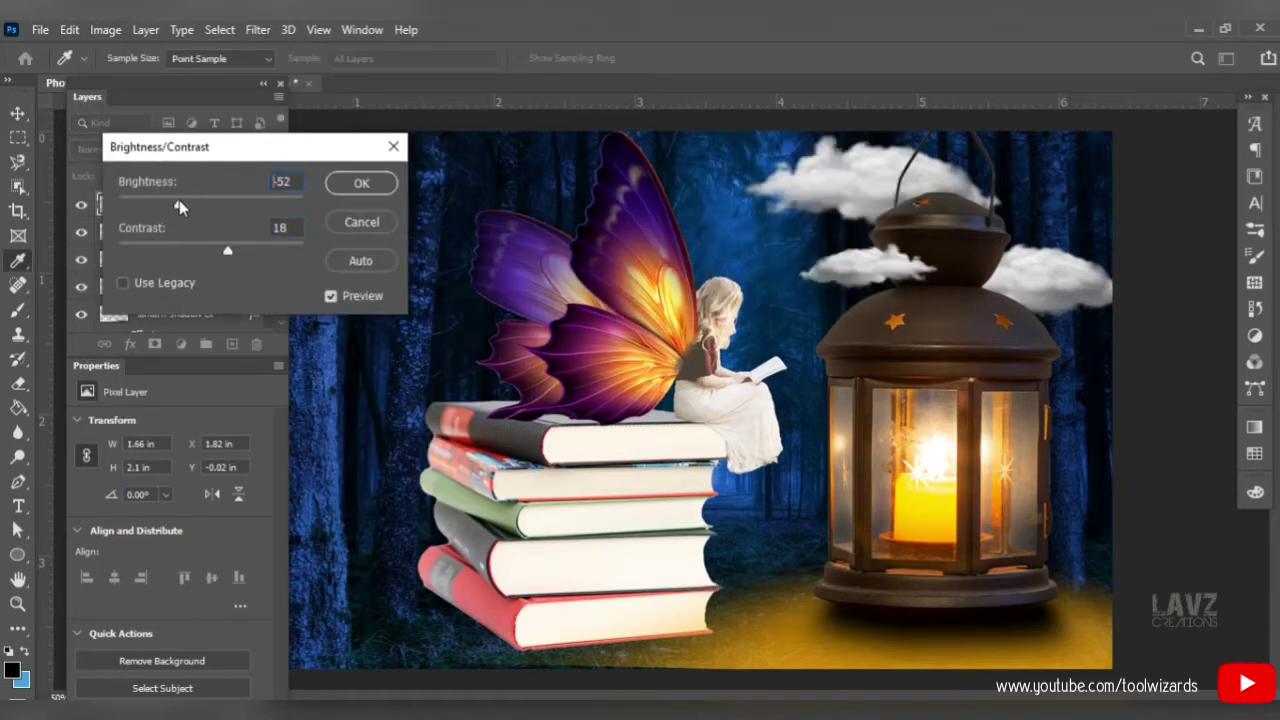
{"action": "left_click", "coordinate": [377, 190]}
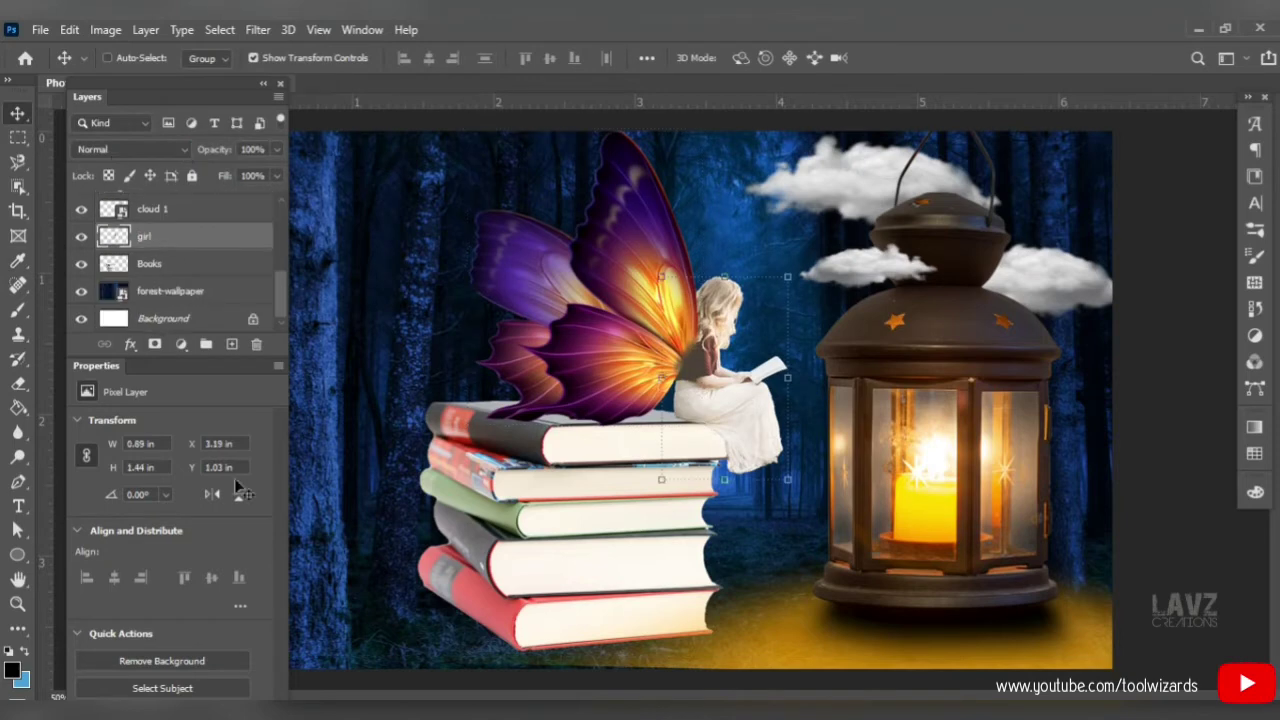
Adjust the girl layer's Hue/Saturation to hue -7 and saturation +30.
{"action": "left_click", "coordinate": [96, 29]}
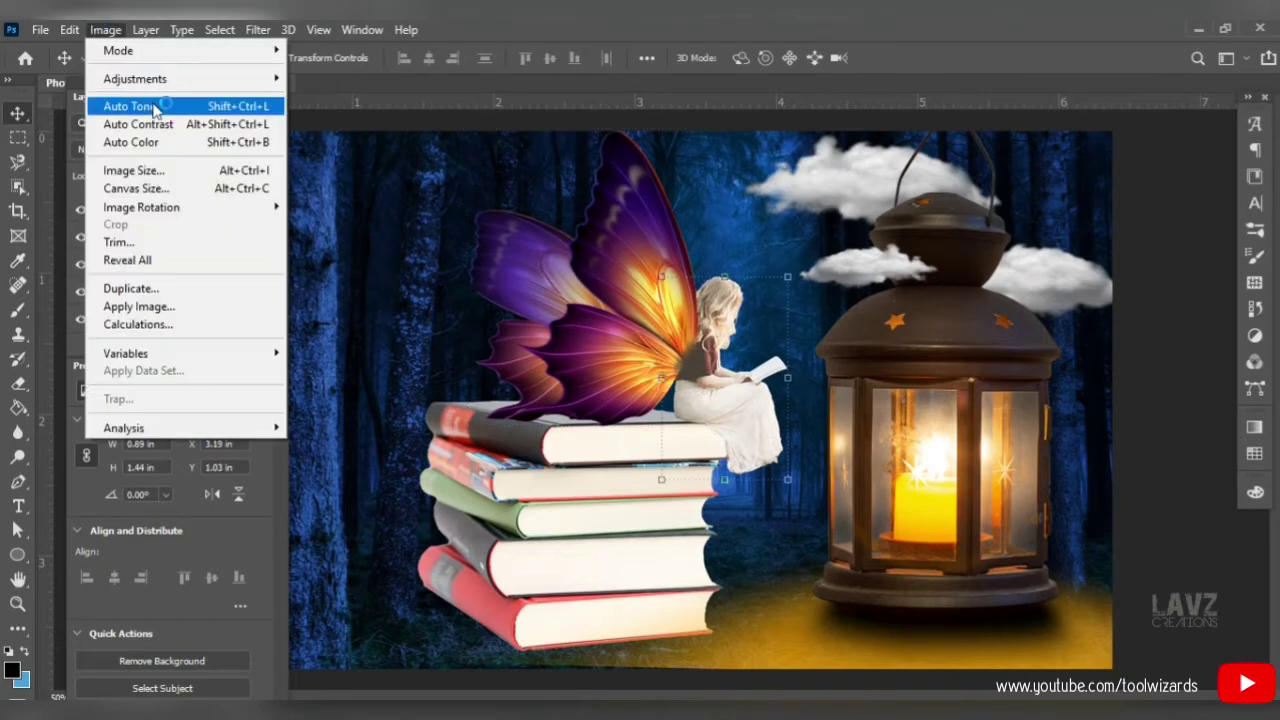
{"action": "left_click", "coordinate": [400, 175]}
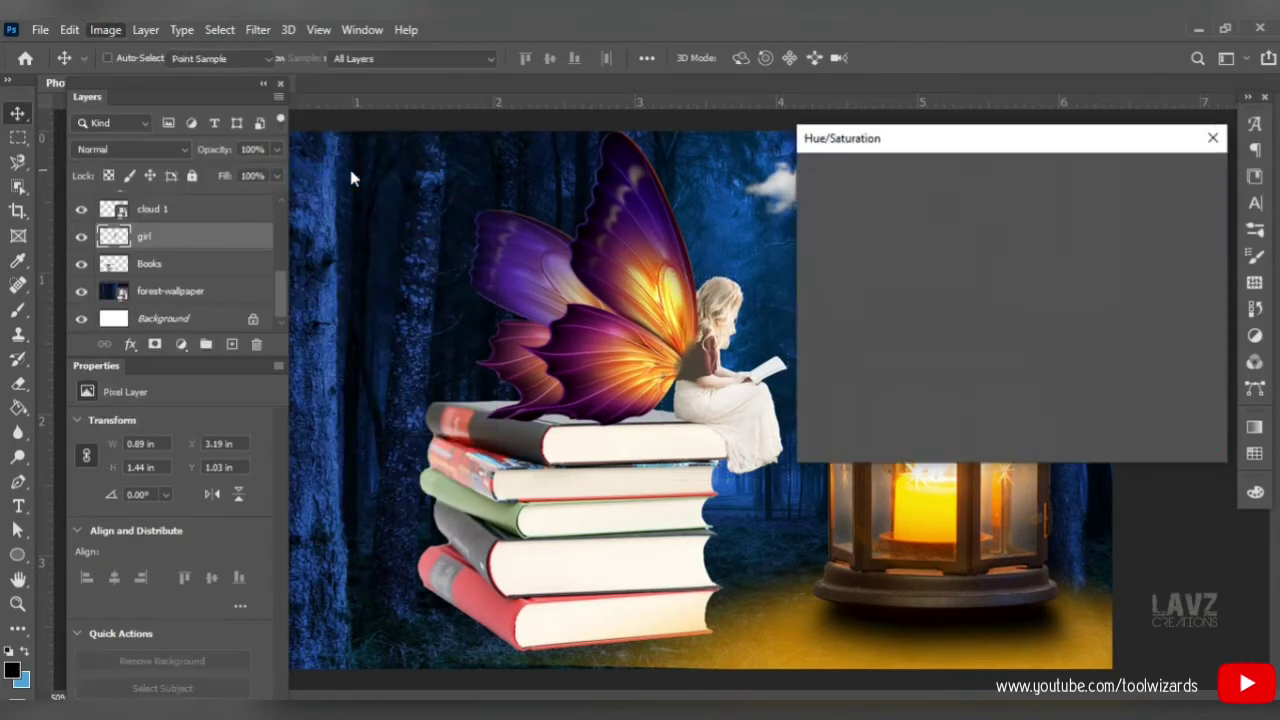
{"action": "mouse_move", "coordinate": [945, 270]}
{"action": "left_mouse_down"}
{"action": "mouse_move", "coordinate": [891, 263]}
{"action": "mouse_move", "coordinate": [951, 269]}
{"action": "left_mouse_up"}
{"action": "left_click", "coordinate": [943, 270]}
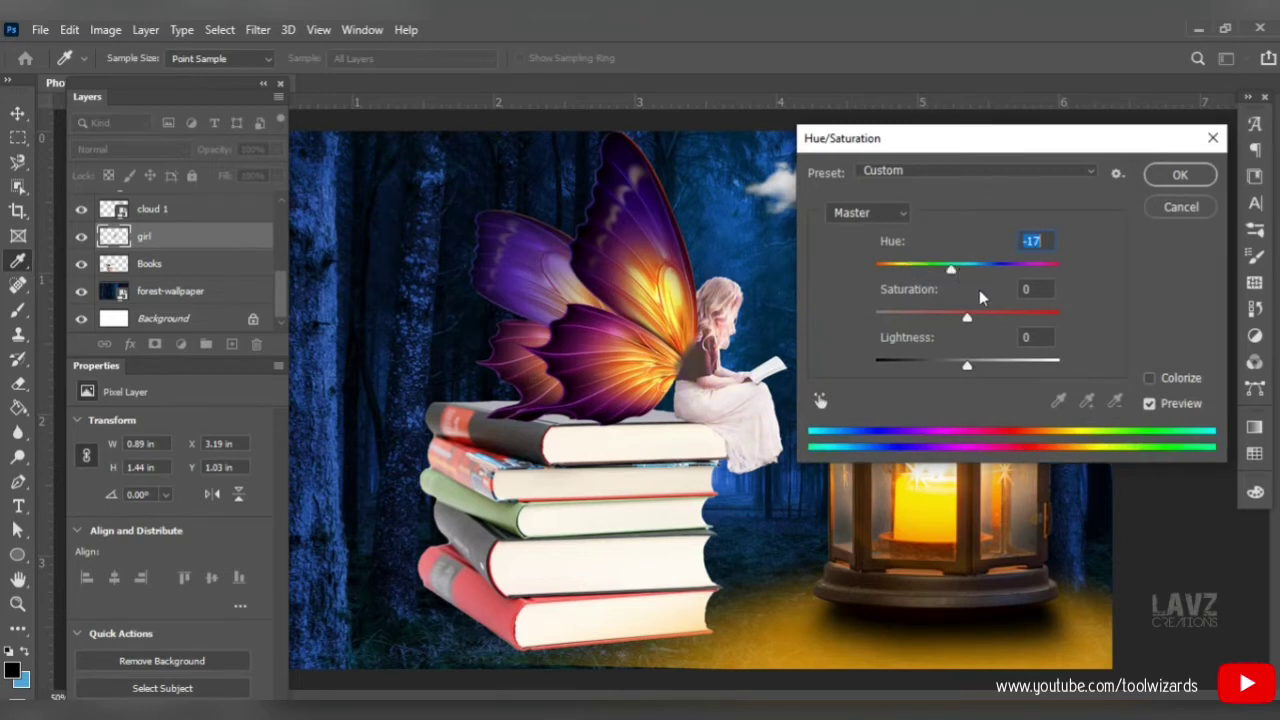
{"action": "left_click_drag", "start_coordinate": [967, 316], "coordinate": [995, 316]}
{"action": "left_click_drag", "start_coordinate": [879, 266], "coordinate": [960, 267]}
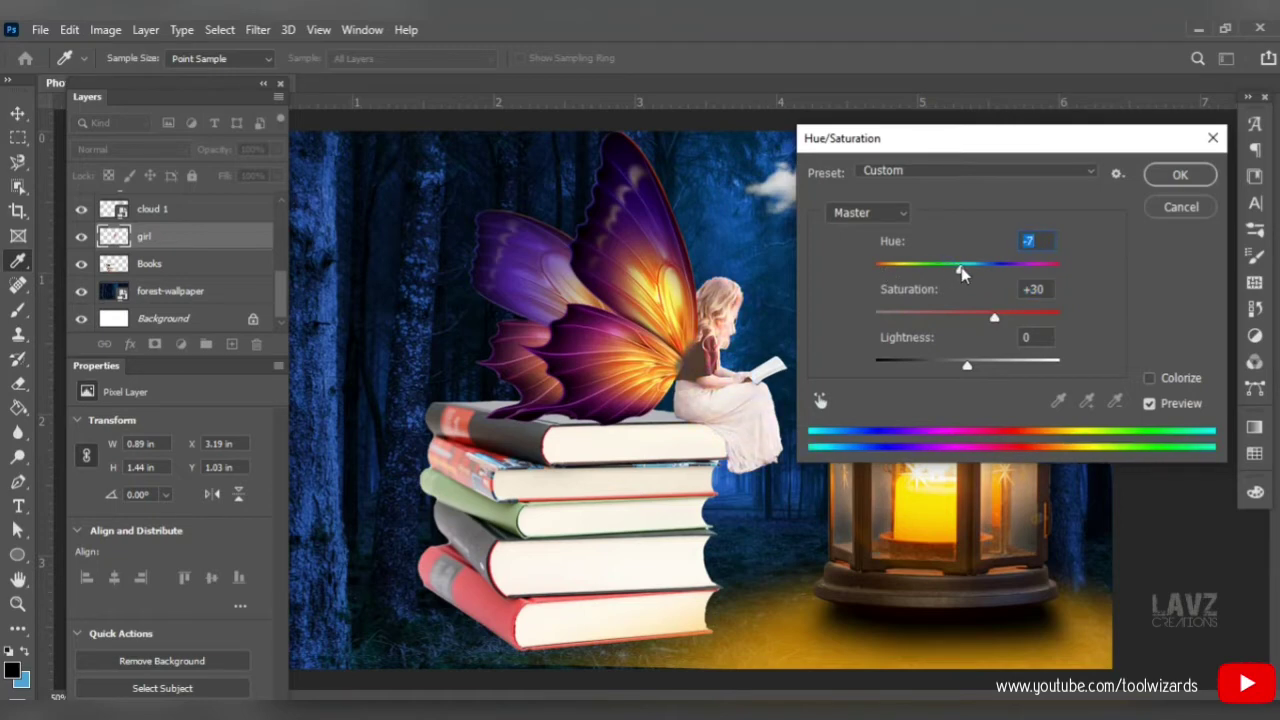
{"action": "left_click", "coordinate": [1174, 175]}
Darken the girl layer with a Brightness/Contrast adjustment of brightness -52 and slightly raised contrast.
{"action": "left_click", "coordinate": [118, 28]}
{"action": "mouse_move", "coordinate": [140, 79]}
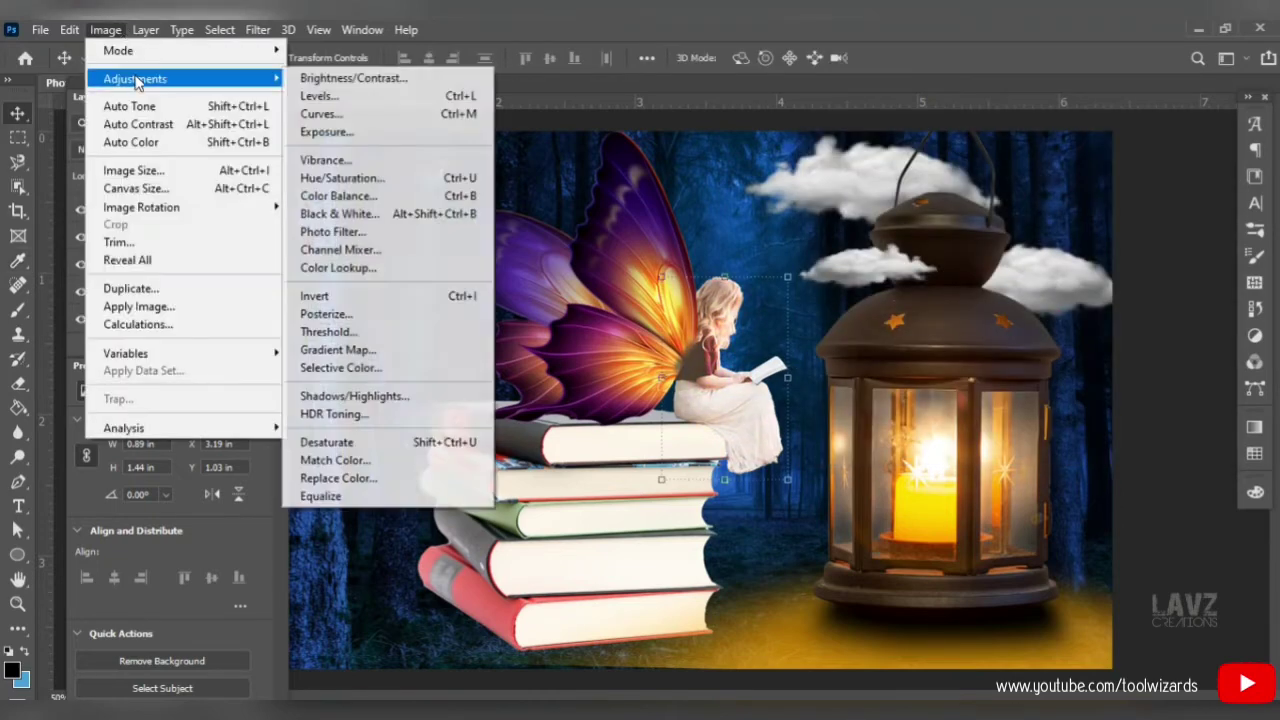
{"action": "left_click", "coordinate": [360, 80]}
{"action": "left_click_drag", "start_coordinate": [210, 199], "coordinate": [179, 202]}
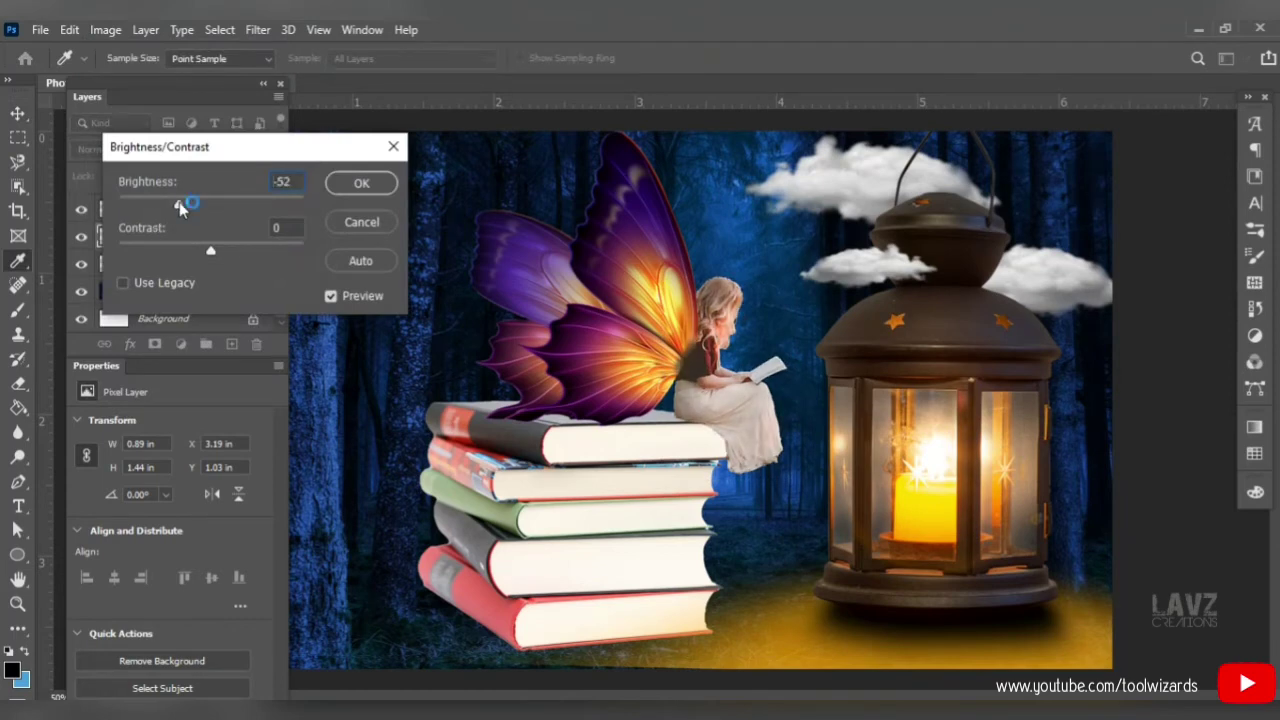
{"action": "left_click_drag", "start_coordinate": [210, 249], "coordinate": [218, 250]}
{"action": "left_click", "coordinate": [361, 183]}
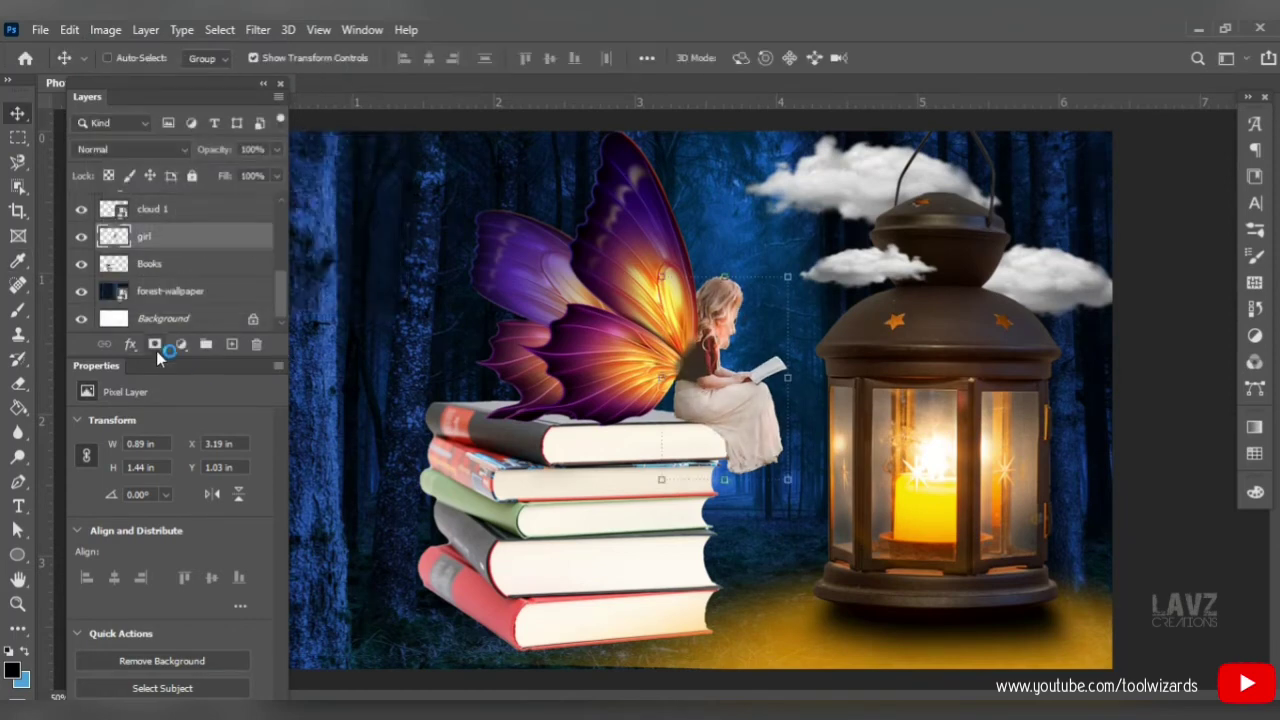
Add an orange Inner Glow to the girl layer with Saturation blend mode and 19% opacity.
{"action": "left_click", "coordinate": [130, 344]}
{"action": "left_click", "coordinate": [155, 442]}
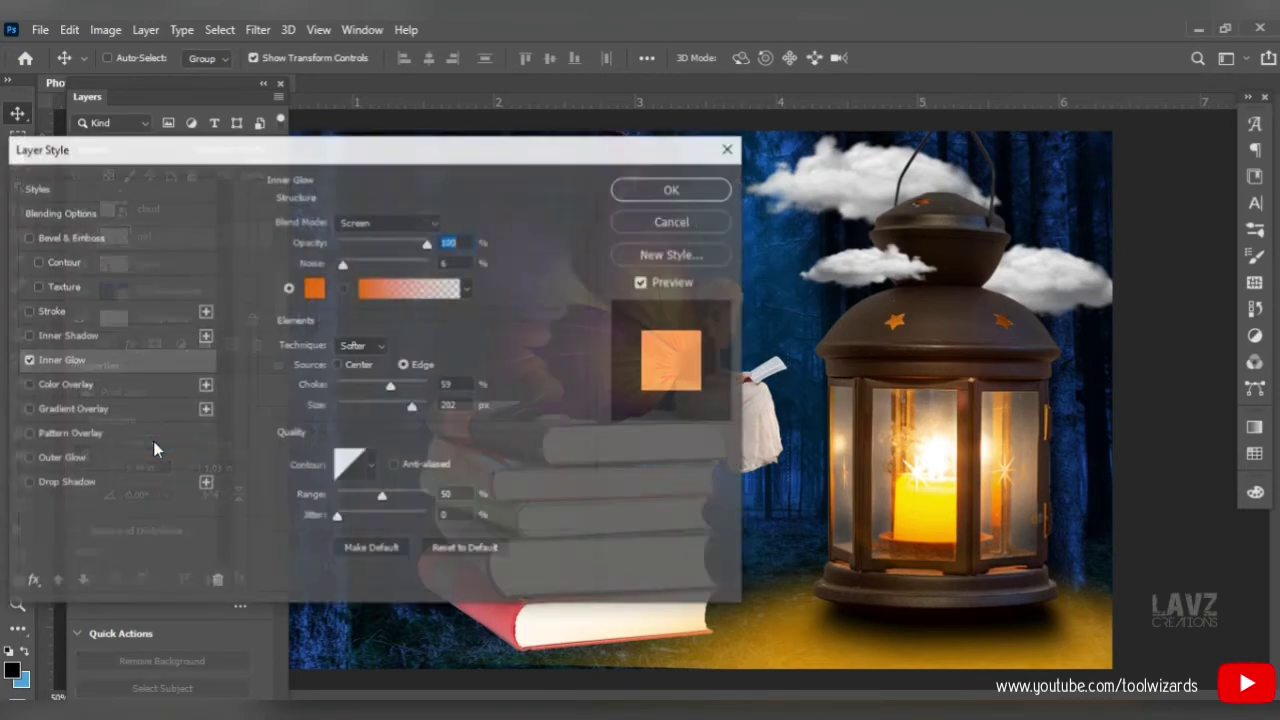
{"action": "left_click_drag", "start_coordinate": [410, 158], "coordinate": [238, 176]}
{"action": "left_click_drag", "start_coordinate": [186, 256], "coordinate": [193, 258]}
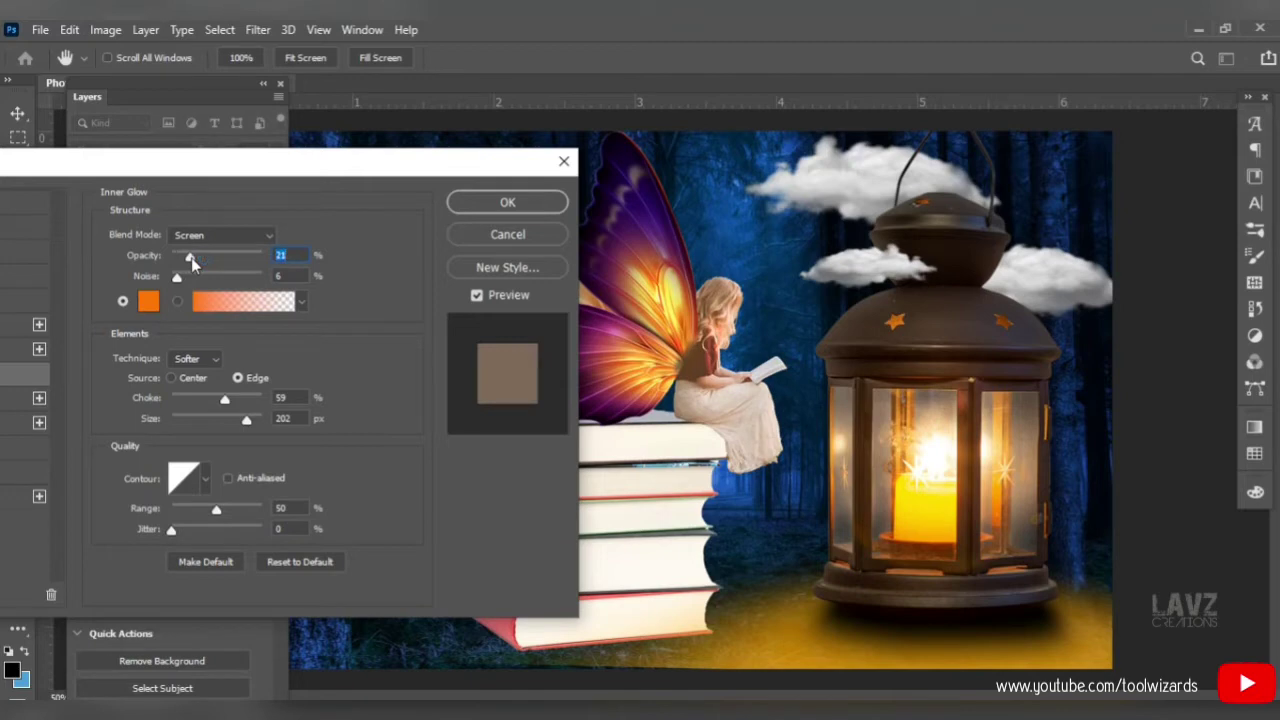
{"action": "left_click", "coordinate": [220, 235]}
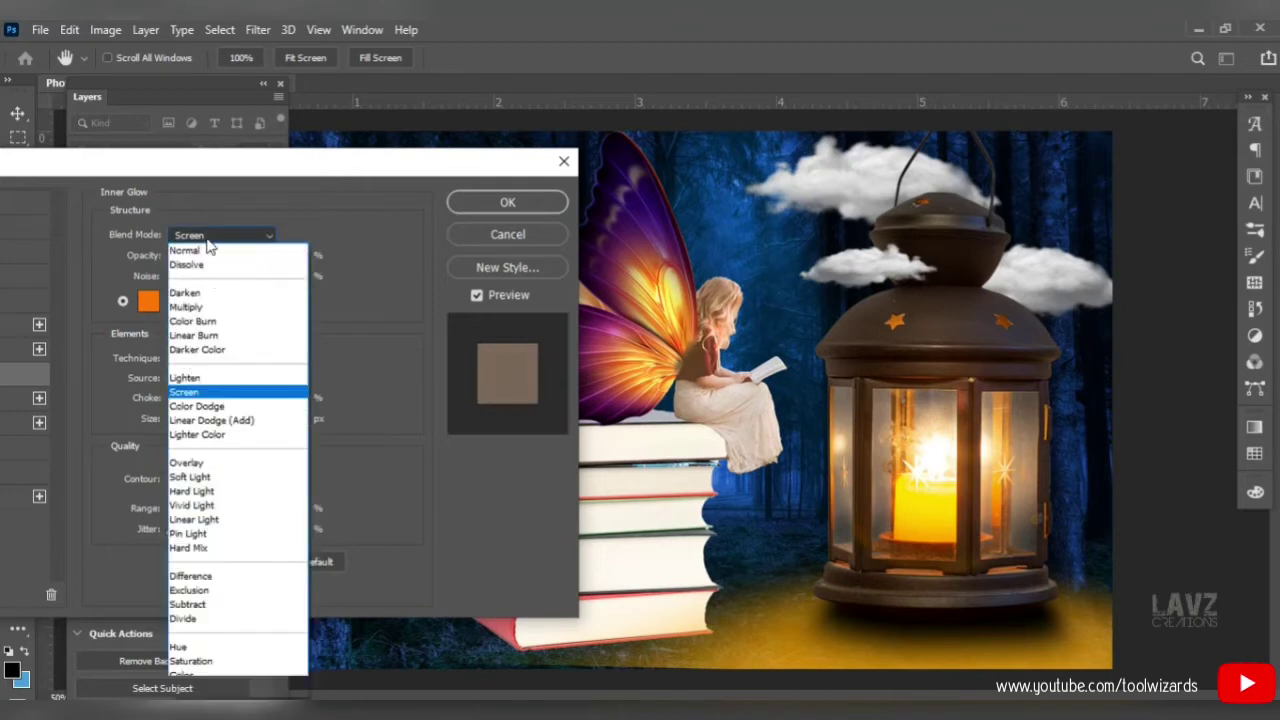
{"action": "left_click", "coordinate": [192, 661]}
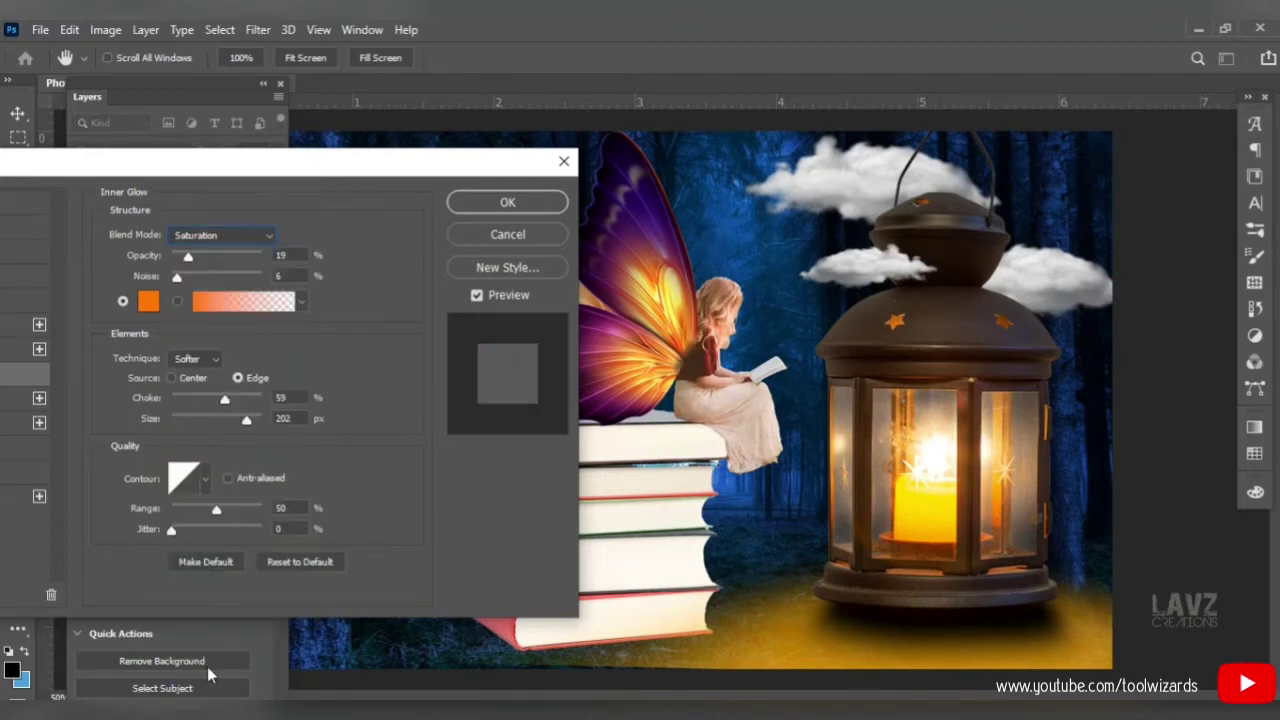
{"action": "left_click", "coordinate": [228, 238]}
{"action": "left_click", "coordinate": [379, 449]}
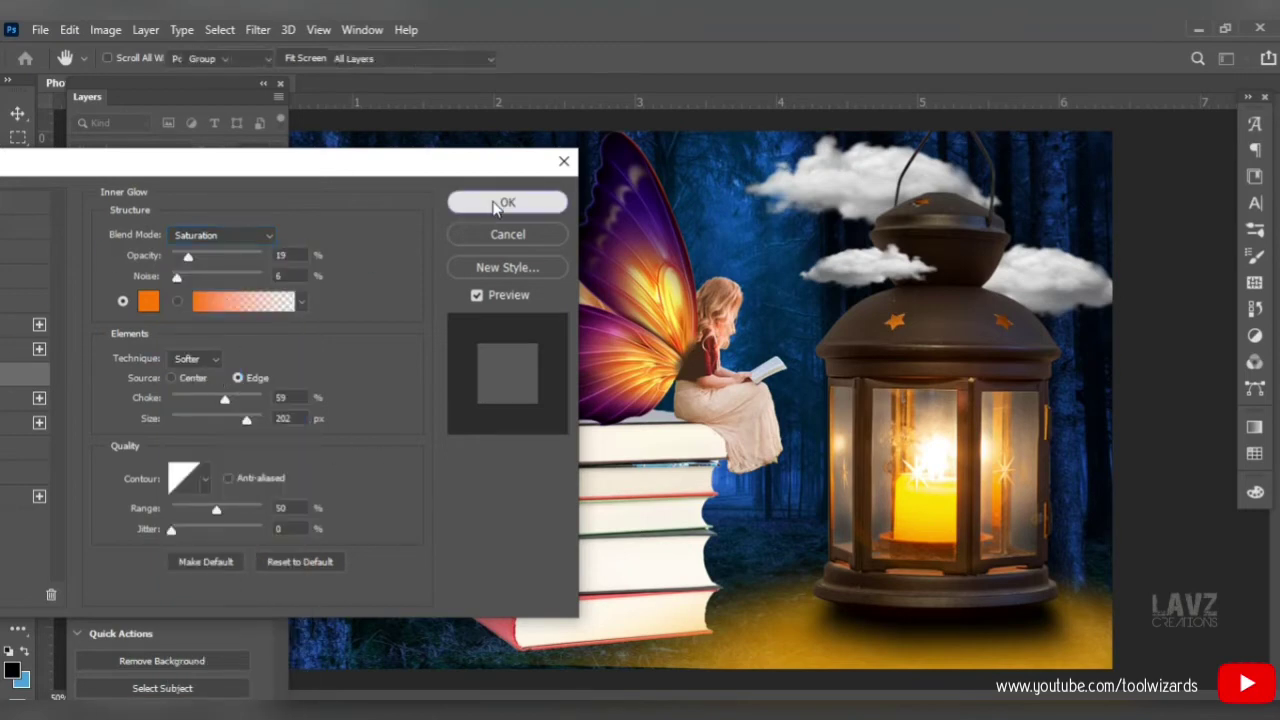
Change the girl's Inner Glow color to a yellow-orange sampled from the candle in the lantern.
{"action": "left_click", "coordinate": [130, 344]}
{"action": "left_click", "coordinate": [156, 442]}
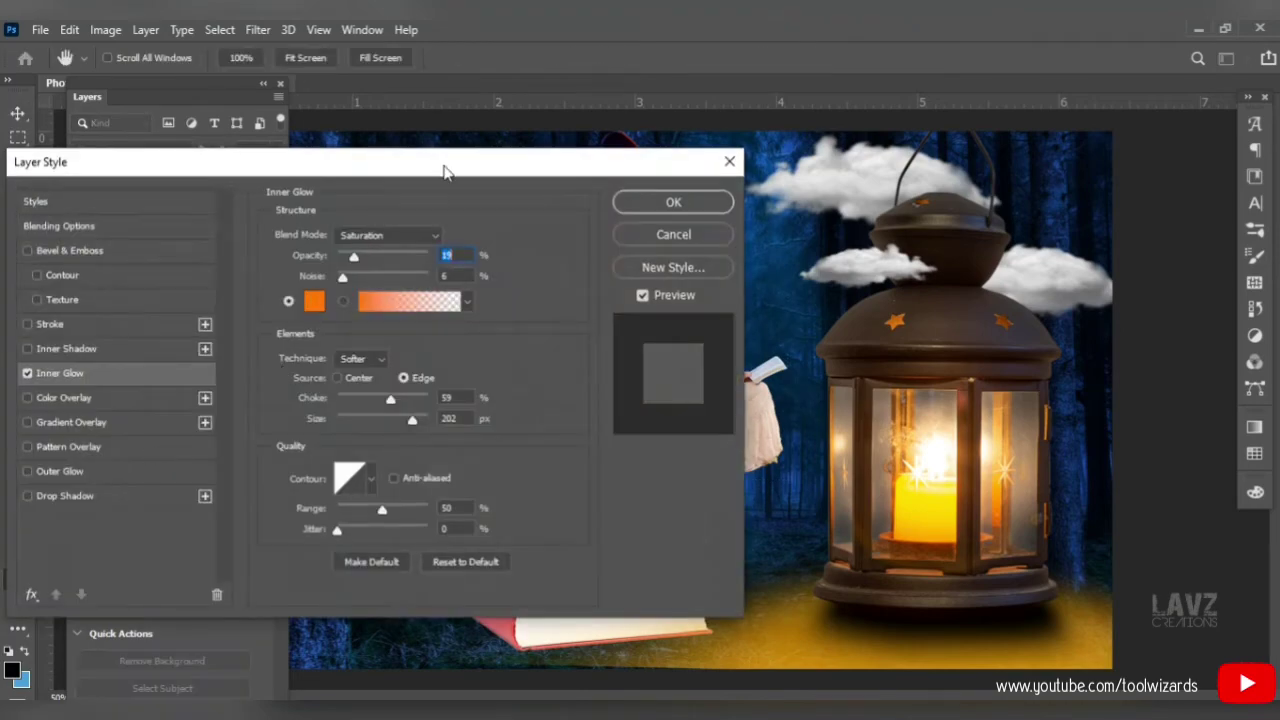
{"action": "left_click_drag", "start_coordinate": [445, 172], "coordinate": [309, 198]}
{"action": "left_click", "coordinate": [178, 327]}
{"action": "left_click", "coordinate": [176, 332]}
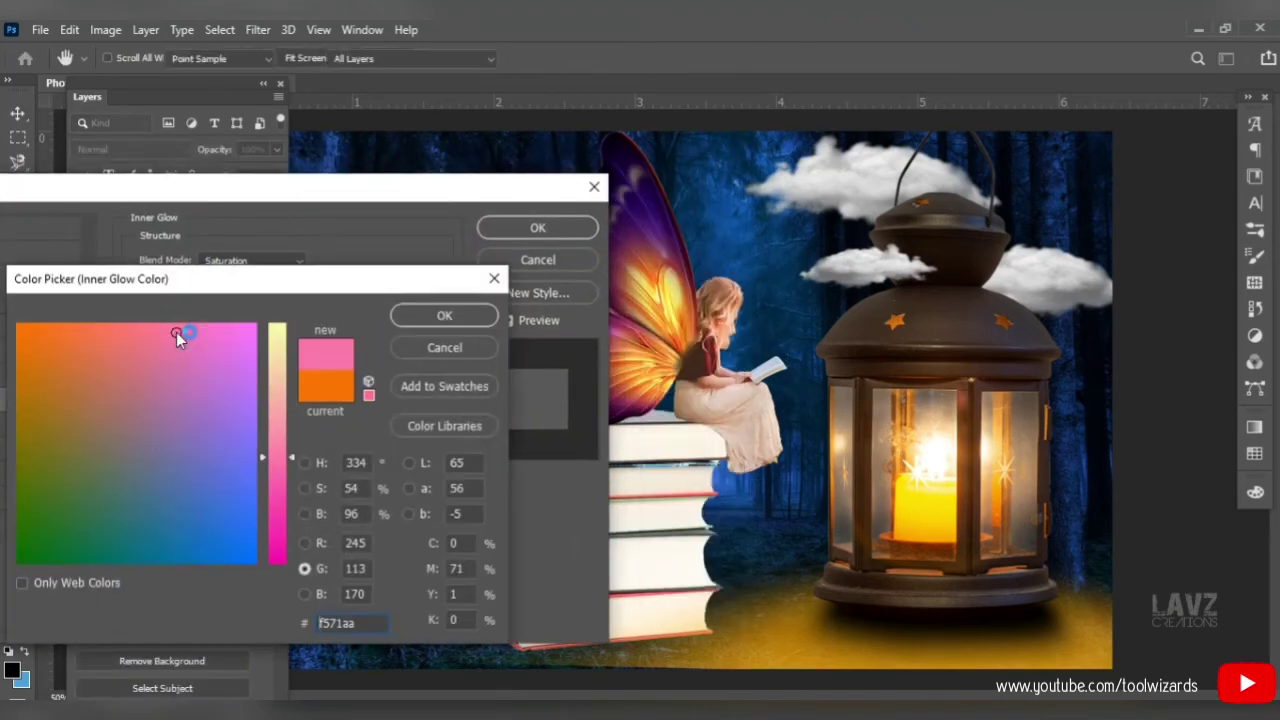
{"action": "left_click", "coordinate": [914, 516]}
{"action": "left_click", "coordinate": [926, 524]}
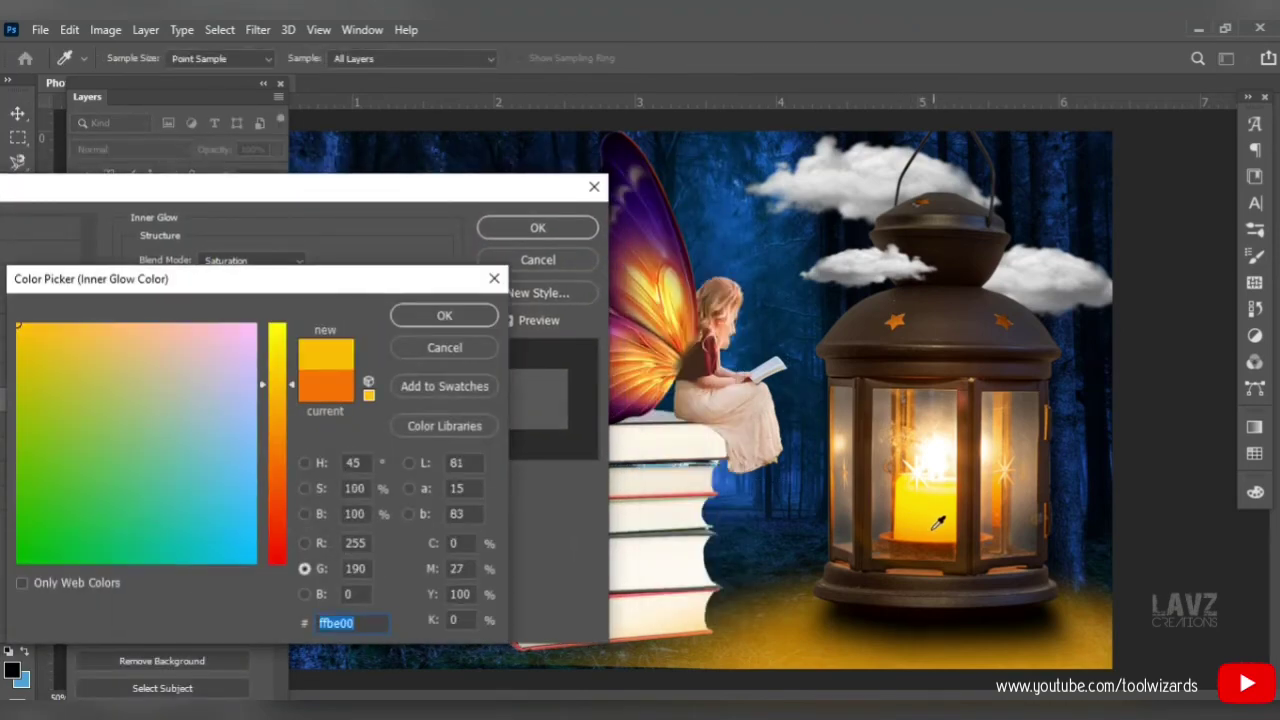
{"action": "left_click", "coordinate": [912, 526]}
{"action": "left_click", "coordinate": [444, 315]}
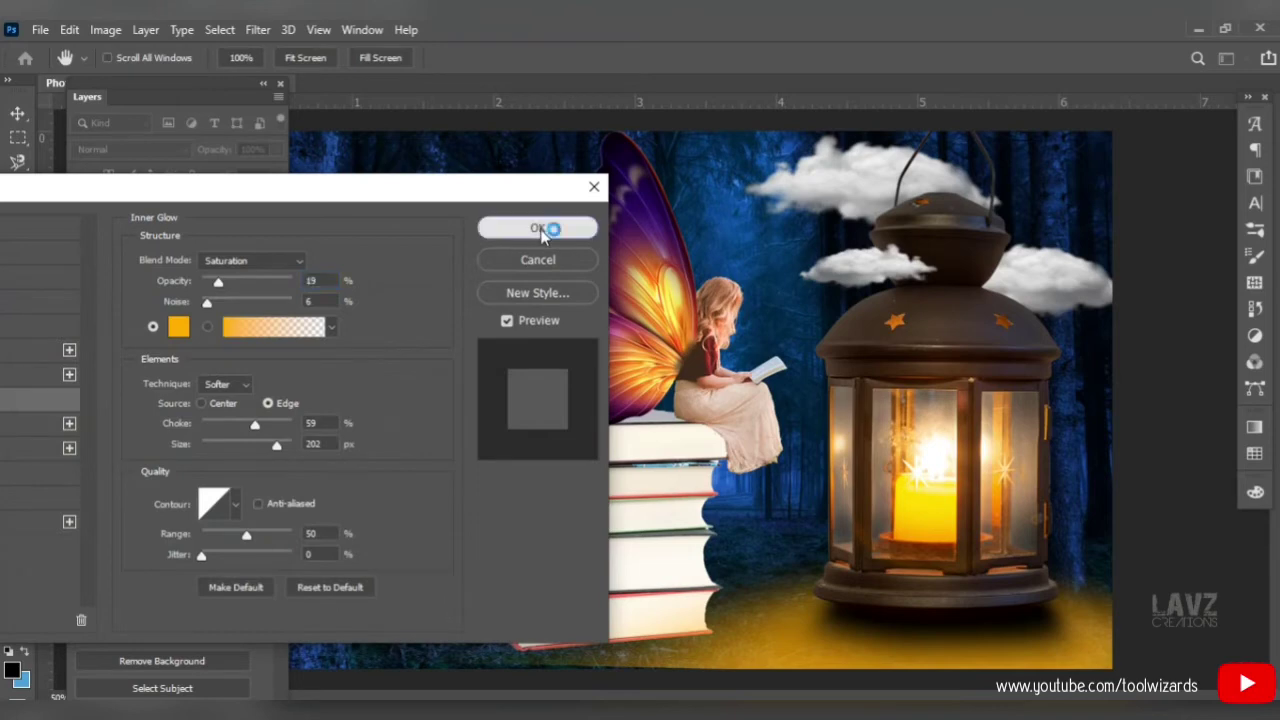
{"action": "left_click", "coordinate": [540, 228]}
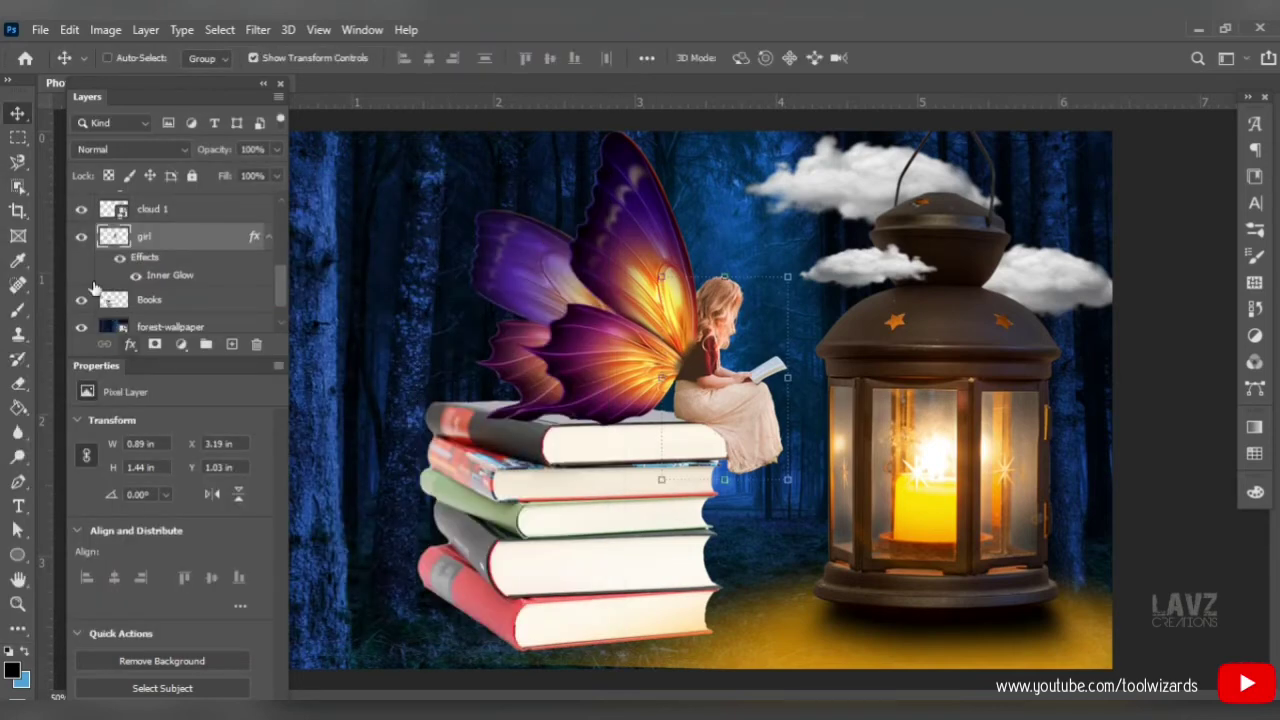
Darken the Books layer with a Brightness/Contrast adjustment of brightness -89 and contrast 23.
{"action": "left_click", "coordinate": [186, 300]}
{"action": "left_click", "coordinate": [105, 29]}
{"action": "mouse_move", "coordinate": [135, 78]}
{"action": "left_click", "coordinate": [342, 80]}
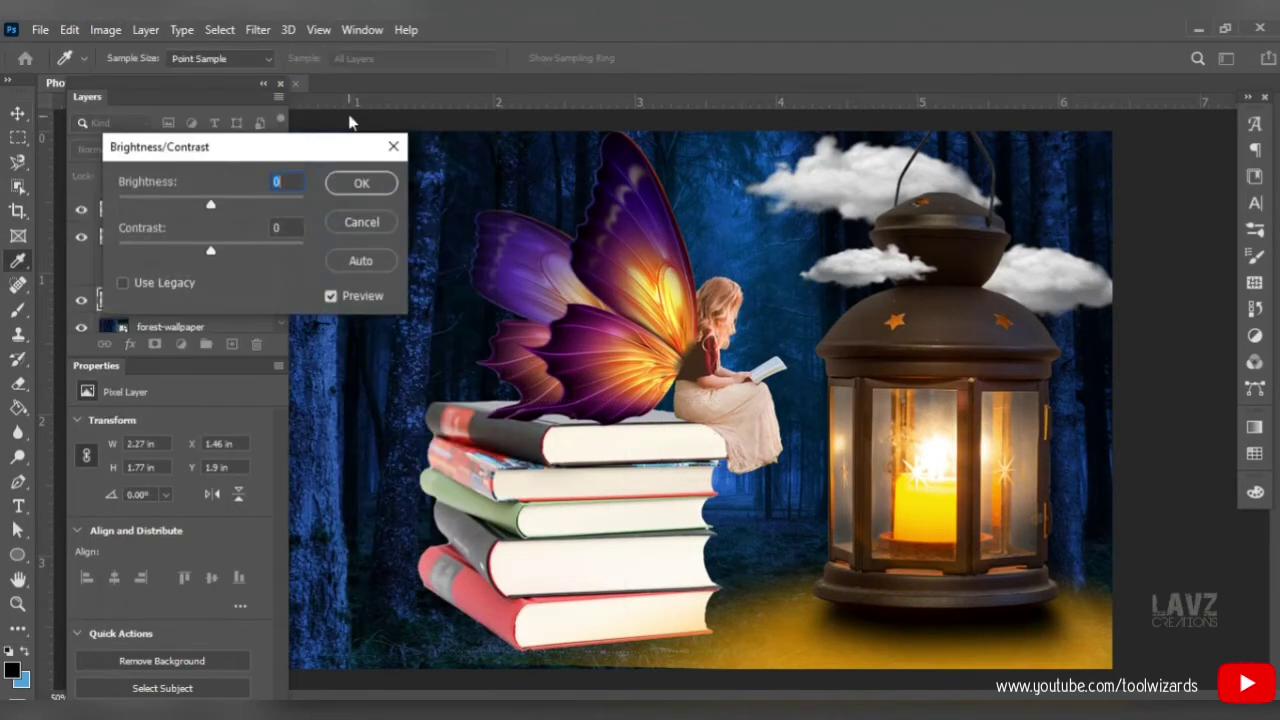
{"action": "left_click_drag", "start_coordinate": [211, 200], "coordinate": [156, 198]}
{"action": "left_click", "coordinate": [230, 249]}
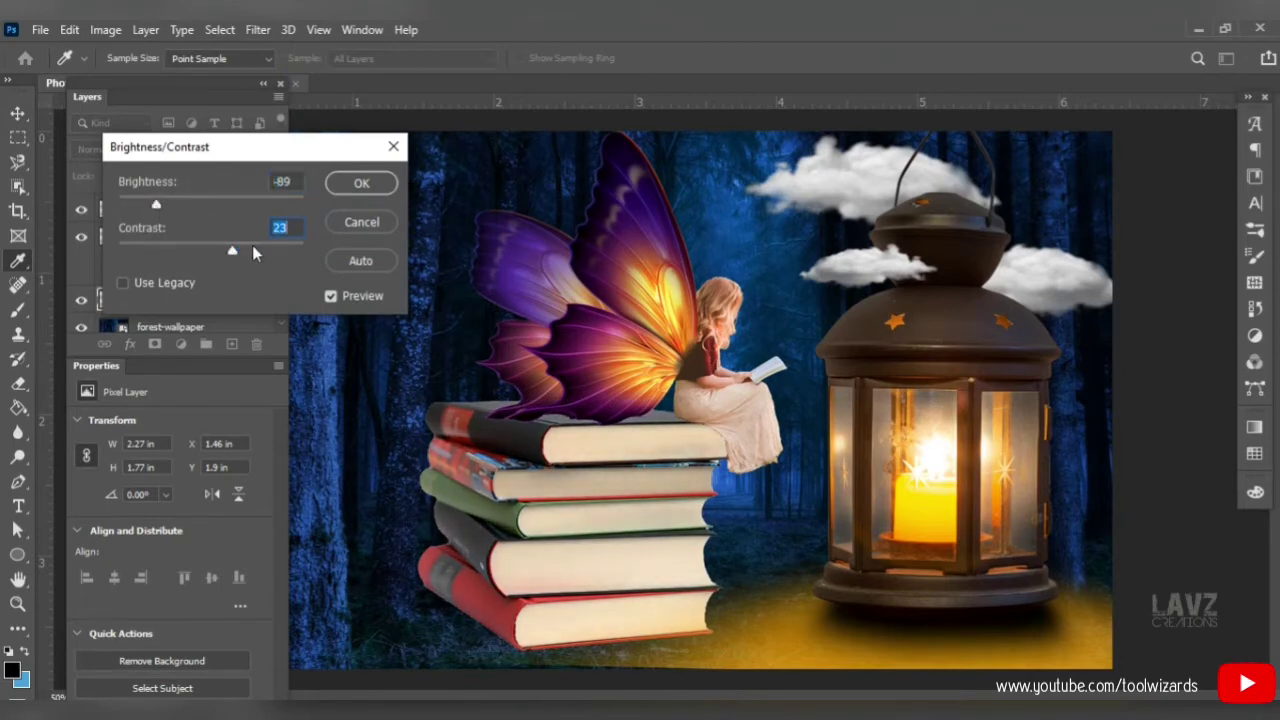
{"action": "left_click", "coordinate": [361, 183]}
Apply a second Brightness/Contrast adjustment to the Books layer, lowering both brightness and contrast.
{"action": "left_click", "coordinate": [105, 29]}
{"action": "mouse_move", "coordinate": [112, 78]}
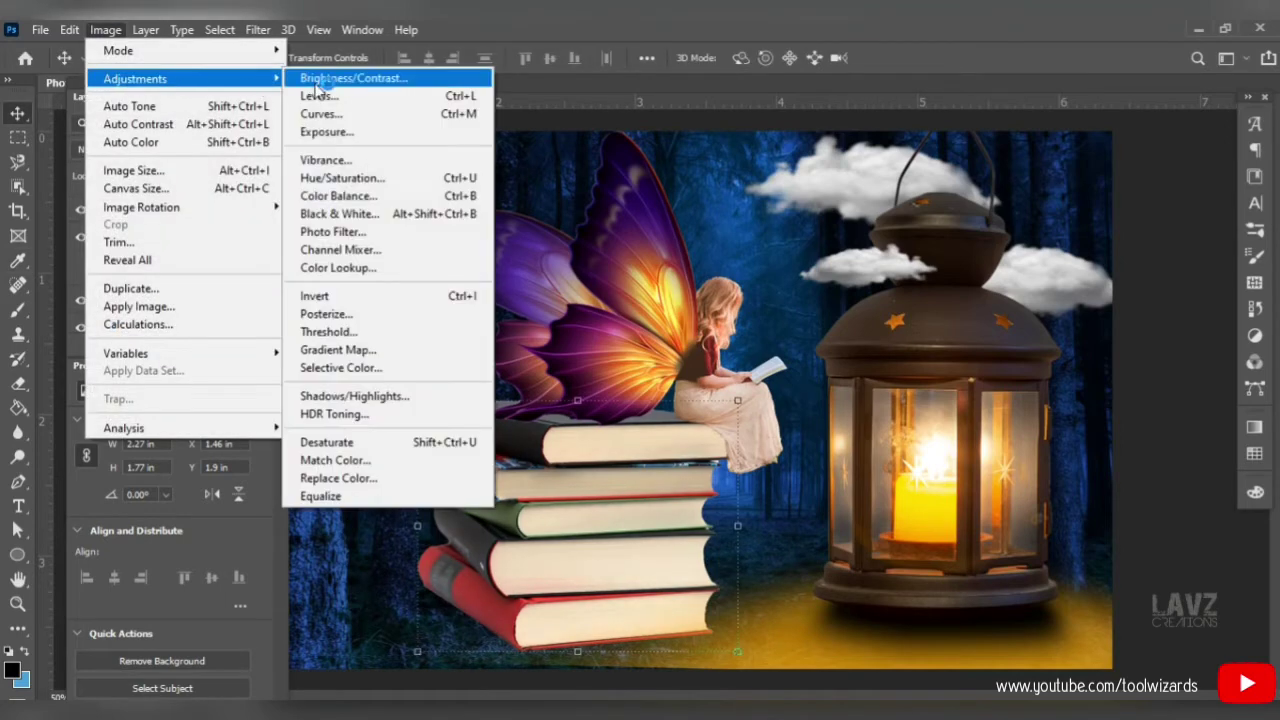
{"action": "left_click", "coordinate": [350, 78]}
{"action": "left_click_drag", "start_coordinate": [209, 204], "coordinate": [183, 203]}
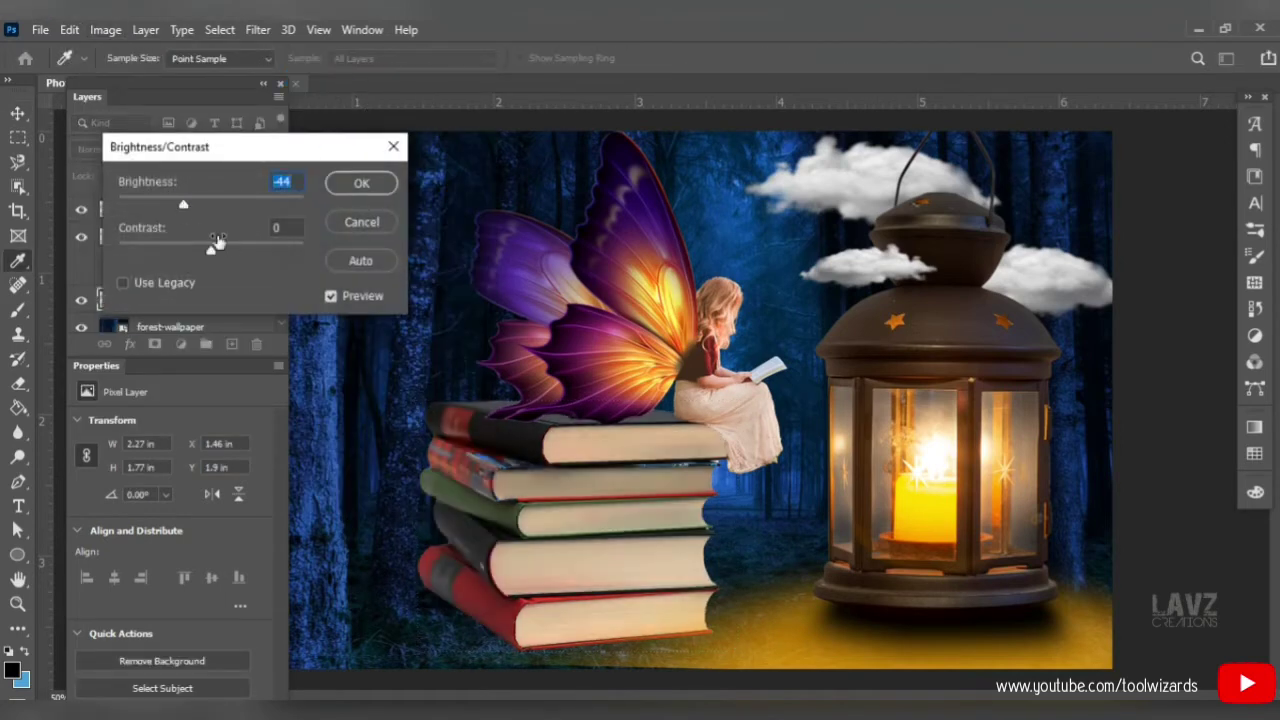
{"action": "left_click_drag", "start_coordinate": [217, 246], "coordinate": [137, 251]}
{"action": "mouse_move", "coordinate": [183, 204]}
{"action": "left_mouse_down"}
{"action": "mouse_move", "coordinate": [208, 207]}
{"action": "mouse_move", "coordinate": [164, 209]}
{"action": "mouse_move", "coordinate": [186, 206]}
{"action": "left_mouse_up"}
{"action": "left_click", "coordinate": [361, 183]}
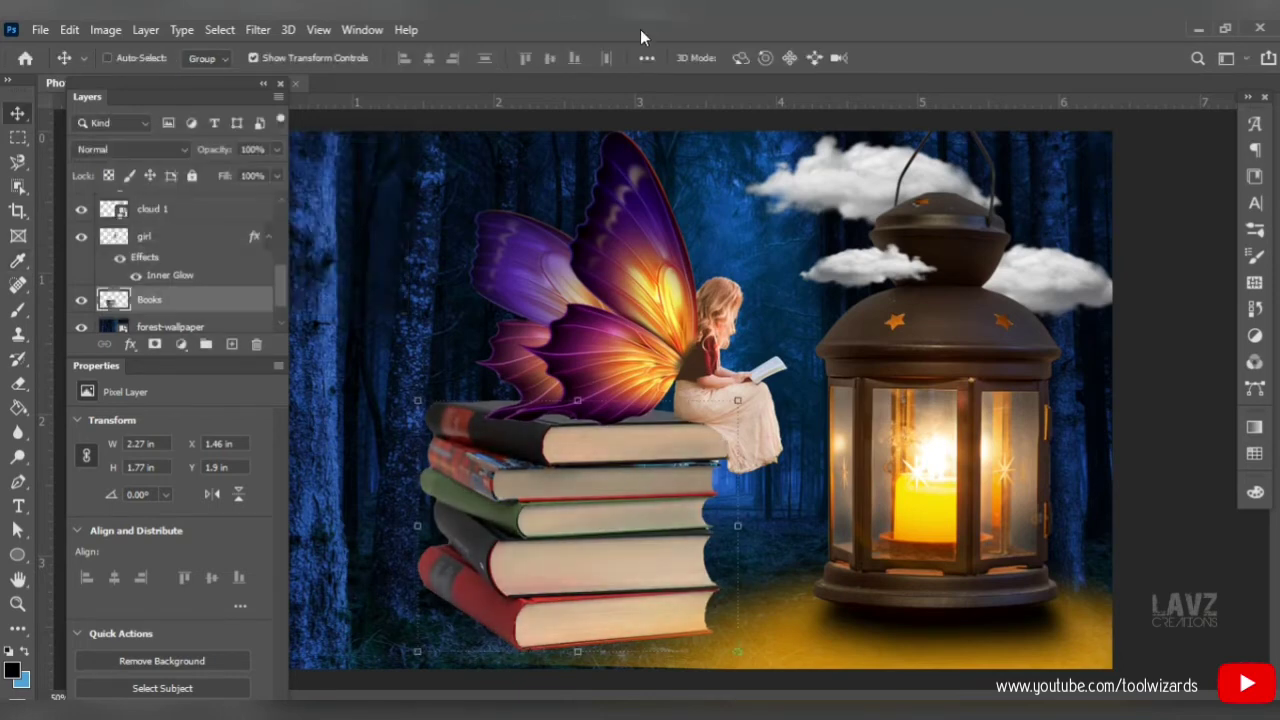
Darken the girl layer further by lowering its brightness with another Brightness/Contrast adjustment.
{"action": "left_click", "coordinate": [160, 245]}
{"action": "left_click", "coordinate": [145, 29]}
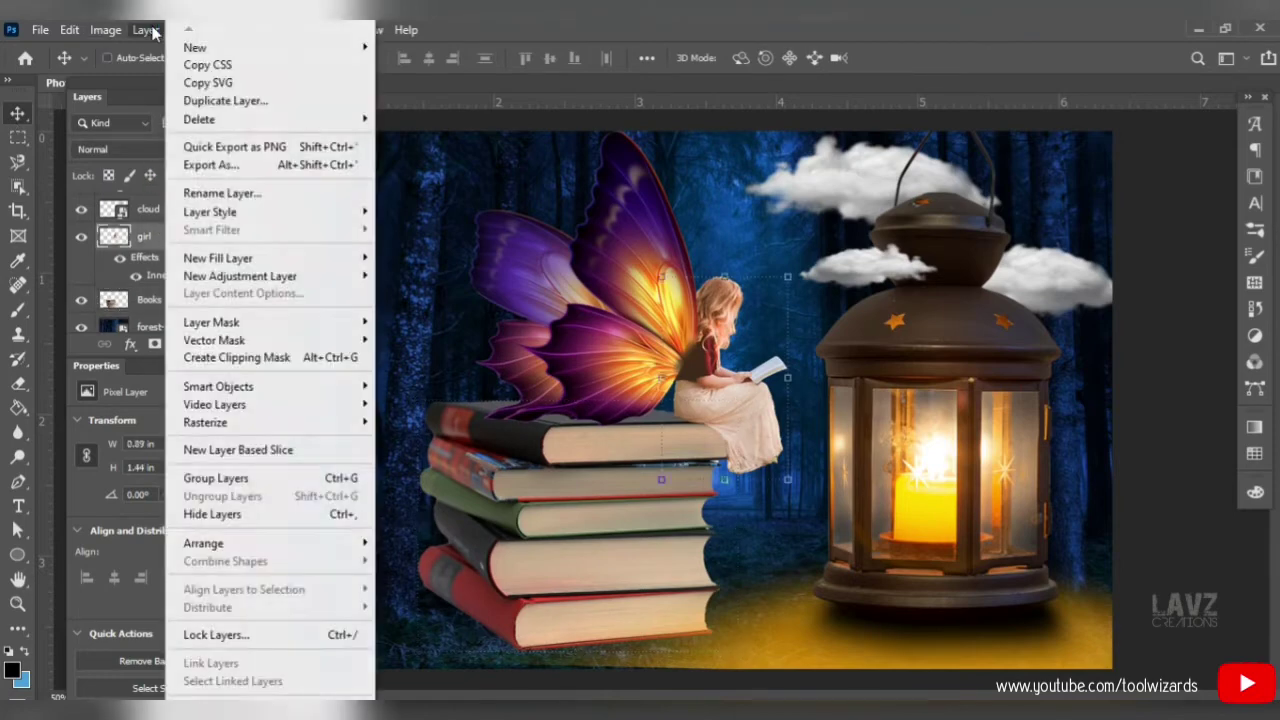
{"action": "mouse_move", "coordinate": [135, 78]}
{"action": "left_click", "coordinate": [315, 80]}
{"action": "left_click_drag", "start_coordinate": [188, 206], "coordinate": [163, 205]}
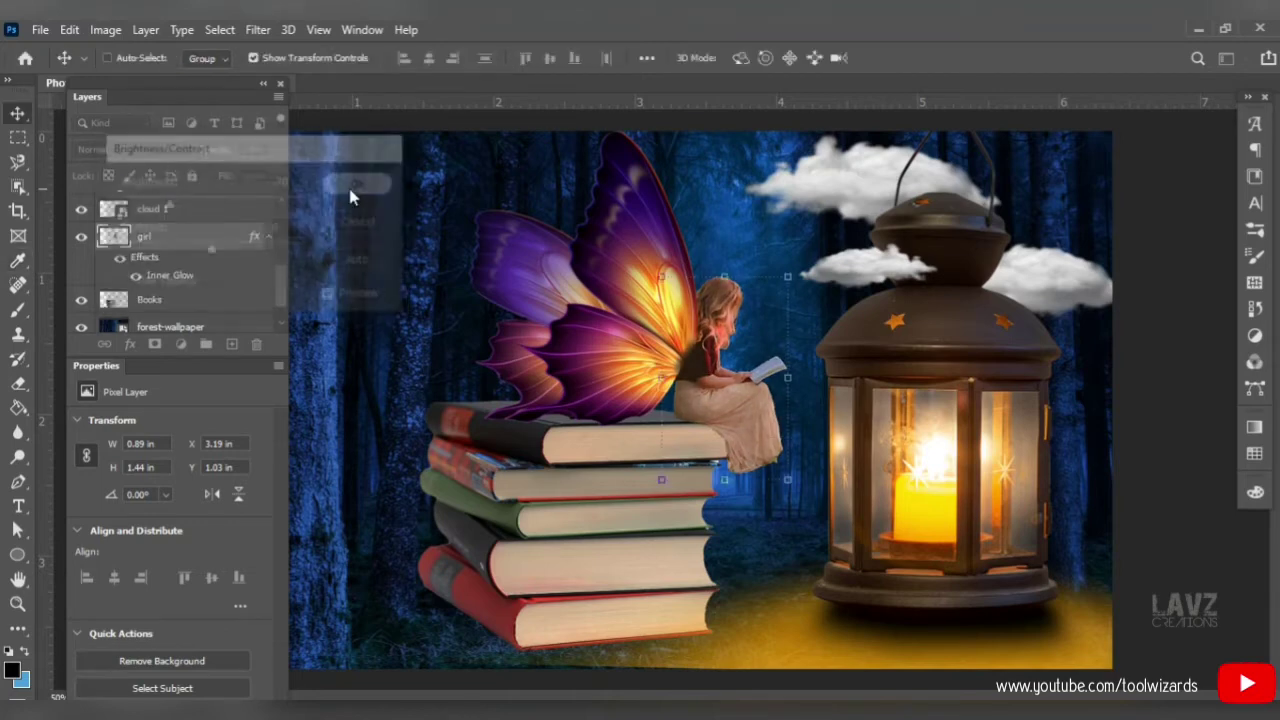
Apply a Brightness/Contrast adjustment to the cloud 1 layer with slightly raised brightness and stronger contrast.
{"action": "left_click", "coordinate": [1010, 228], "text": "ctrl"}
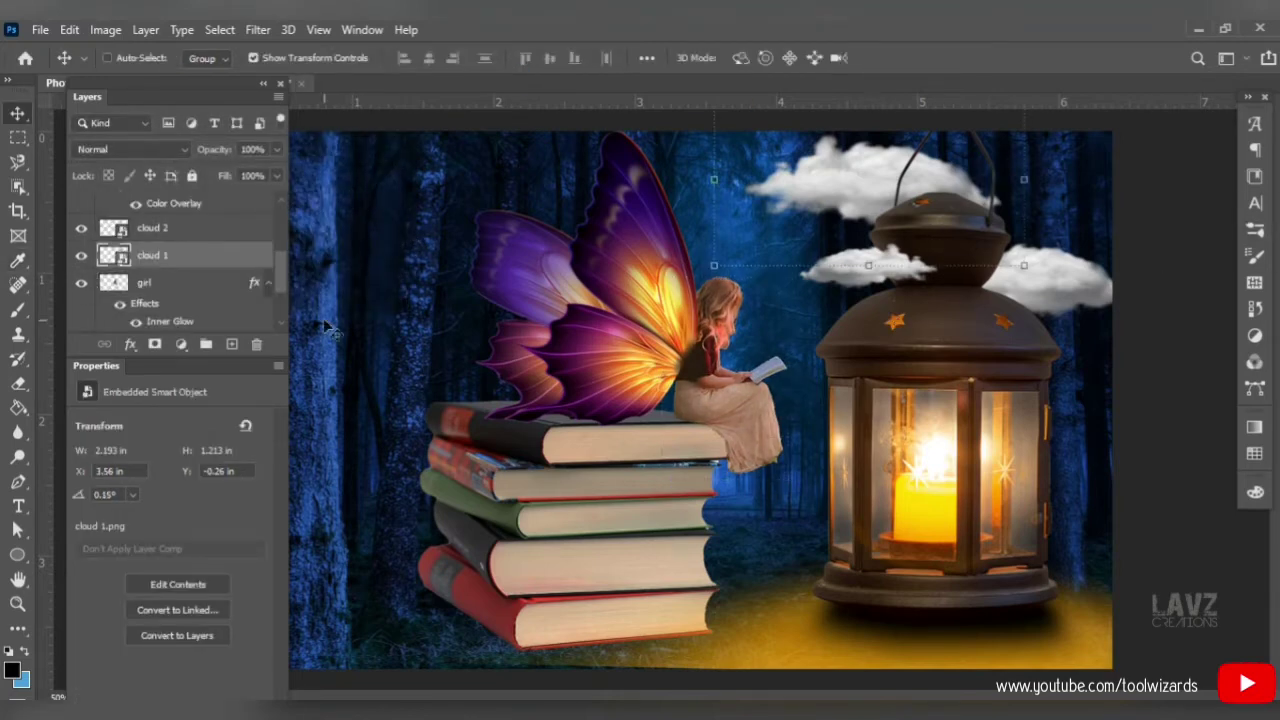
{"action": "left_click", "coordinate": [100, 30]}
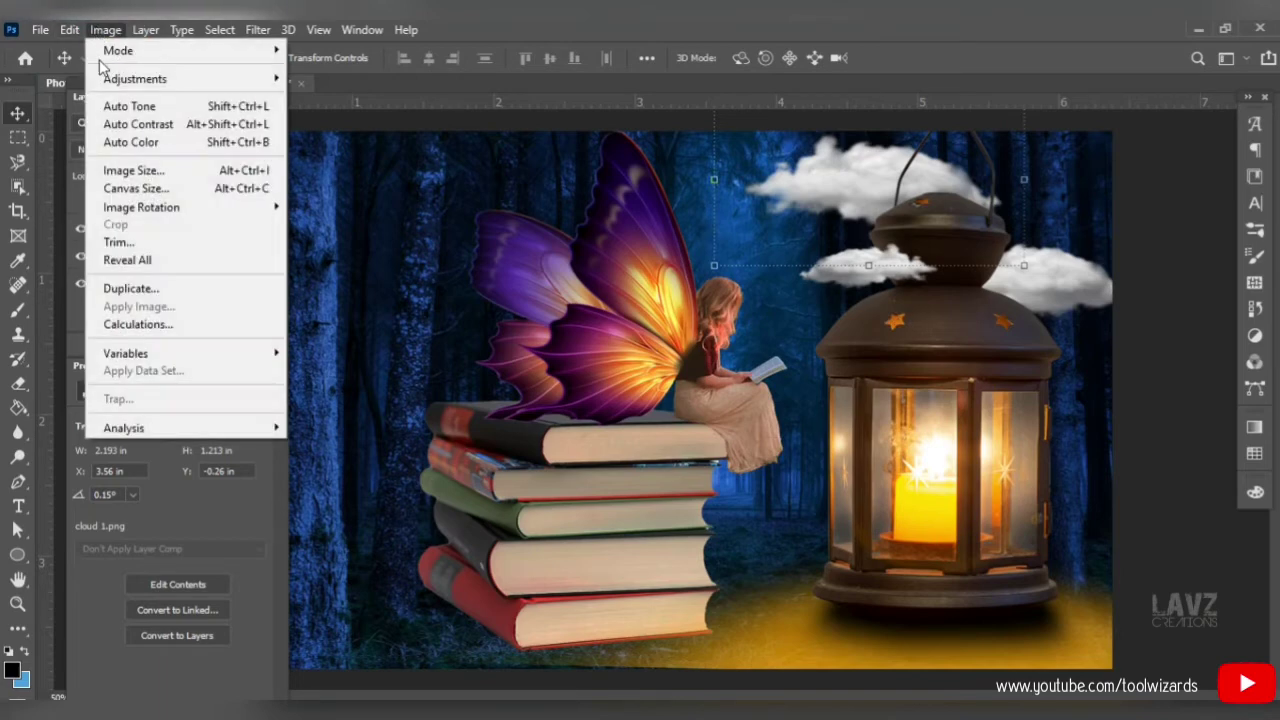
{"action": "mouse_move", "coordinate": [194, 77]}
{"action": "left_click", "coordinate": [566, 77]}
{"action": "left_click_drag", "start_coordinate": [566, 175], "coordinate": [351, 163]}
{"action": "mouse_move", "coordinate": [337, 220]}
{"action": "left_mouse_down"}
{"action": "mouse_move", "coordinate": [358, 222]}
{"action": "mouse_move", "coordinate": [343, 218]}
{"action": "left_mouse_up"}
{"action": "left_click_drag", "start_coordinate": [337, 263], "coordinate": [391, 270]}
{"action": "left_click", "coordinate": [486, 198]}
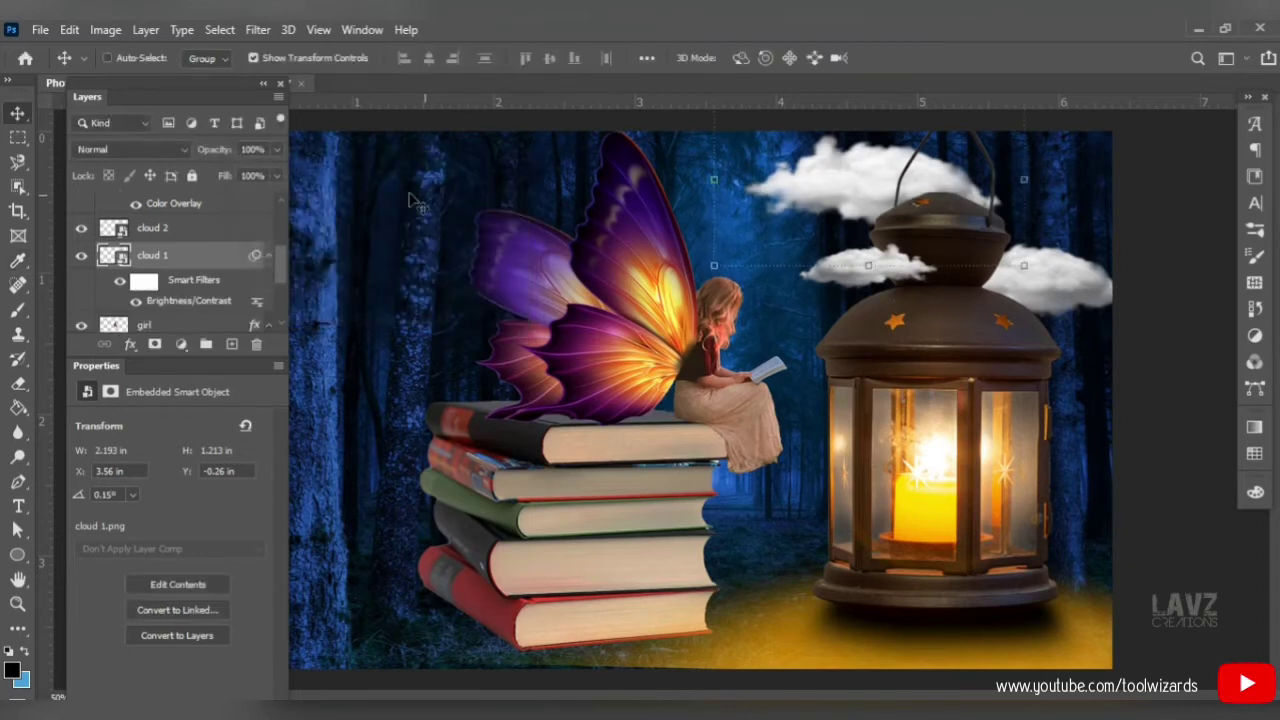
Apply a Brightness/Contrast adjustment to the cloud 2 layer with brightness 8 and stronger contrast.
{"action": "scroll", "coordinate": [287, 258], "scroll_direction": "up", "scroll_amount": 1}
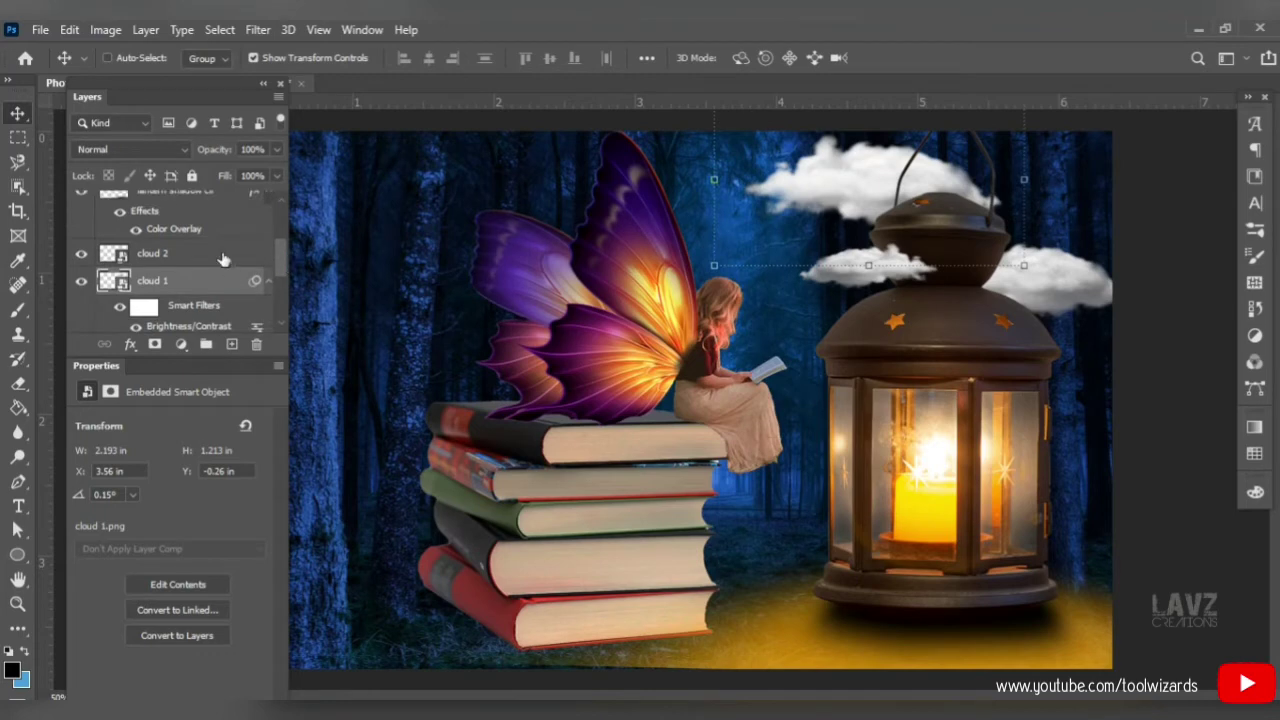
{"action": "left_click", "coordinate": [155, 254]}
{"action": "left_click", "coordinate": [105, 29]}
{"action": "mouse_move", "coordinate": [135, 80]}
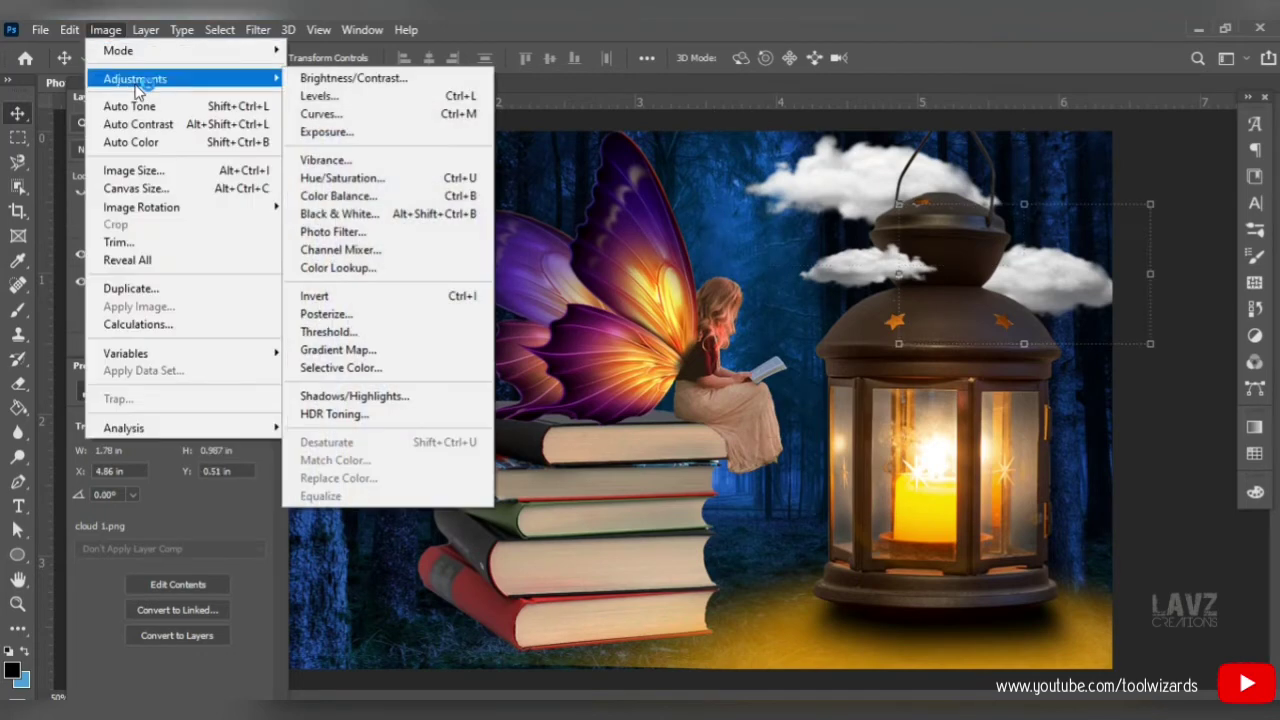
{"action": "left_click", "coordinate": [298, 80]}
{"action": "left_click_drag", "start_coordinate": [337, 218], "coordinate": [343, 215]}
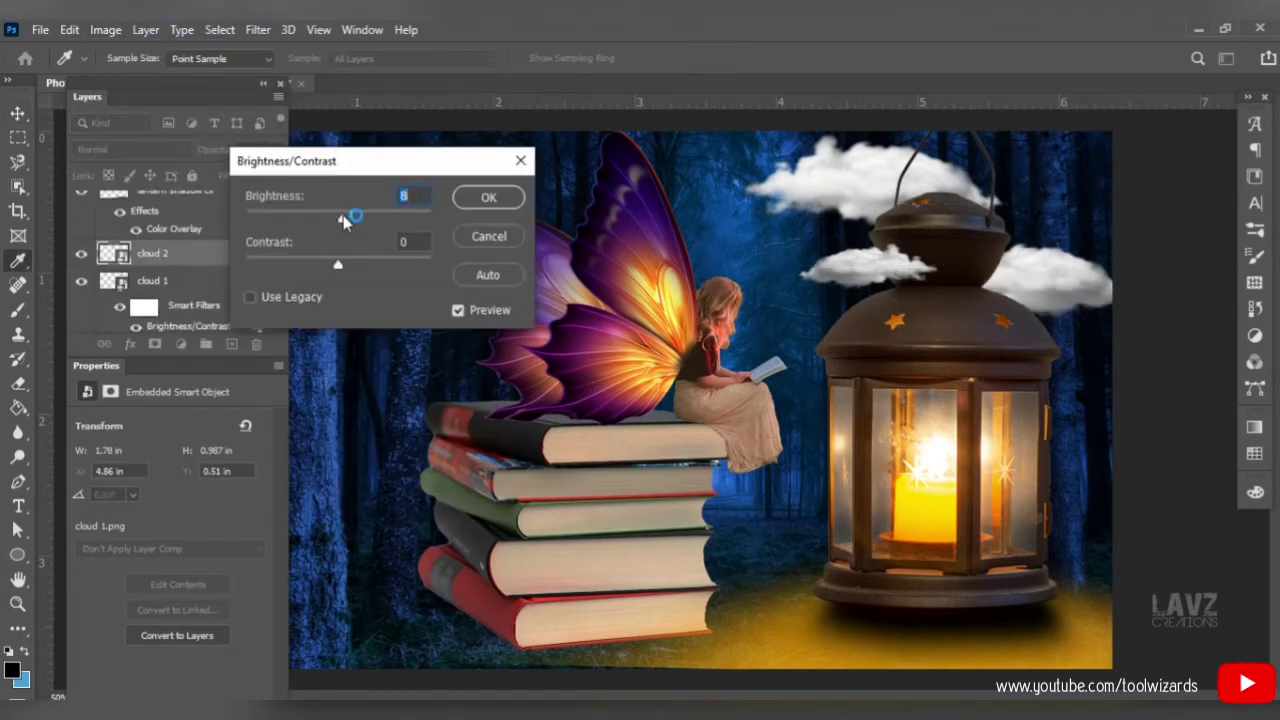
{"action": "left_click_drag", "start_coordinate": [337, 264], "coordinate": [384, 266]}
{"action": "left_click", "coordinate": [486, 198]}
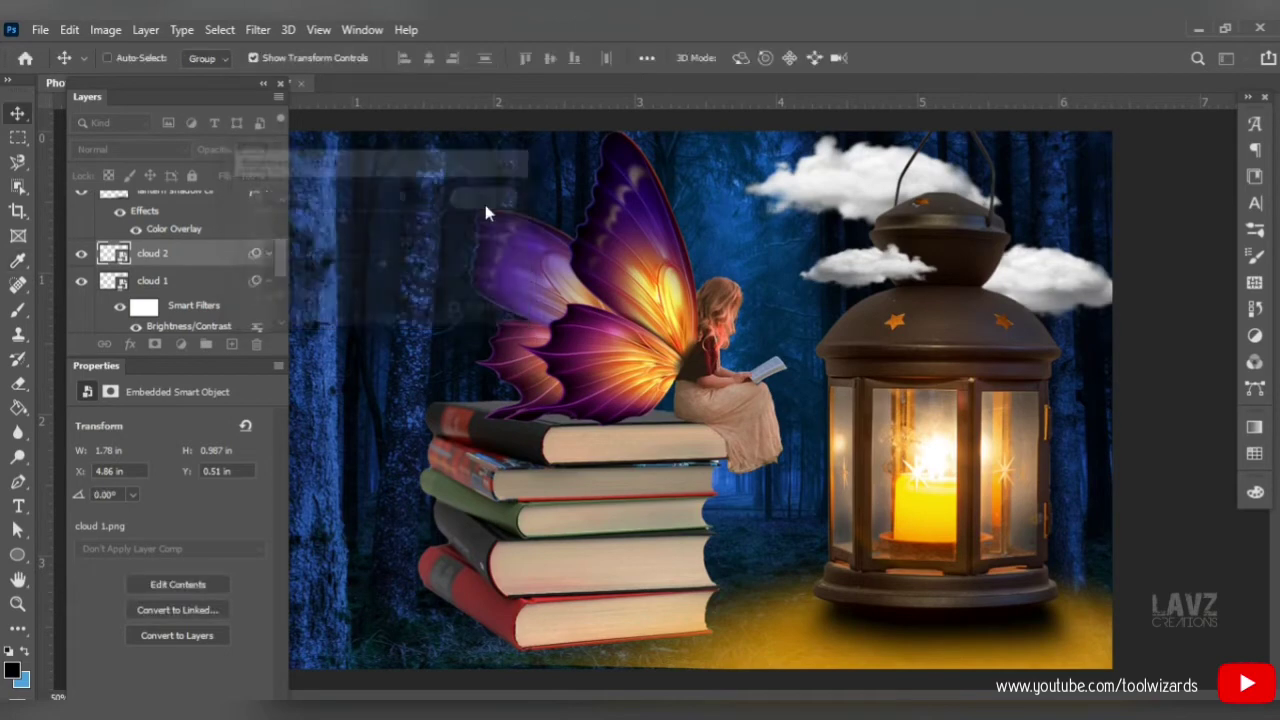
Brighten the cloud 3 layer slightly with a Brightness/Contrast adjustment.
{"action": "scroll", "coordinate": [287, 232], "scroll_direction": "up", "scroll_amount": 3}
{"action": "left_click", "coordinate": [217, 224]}
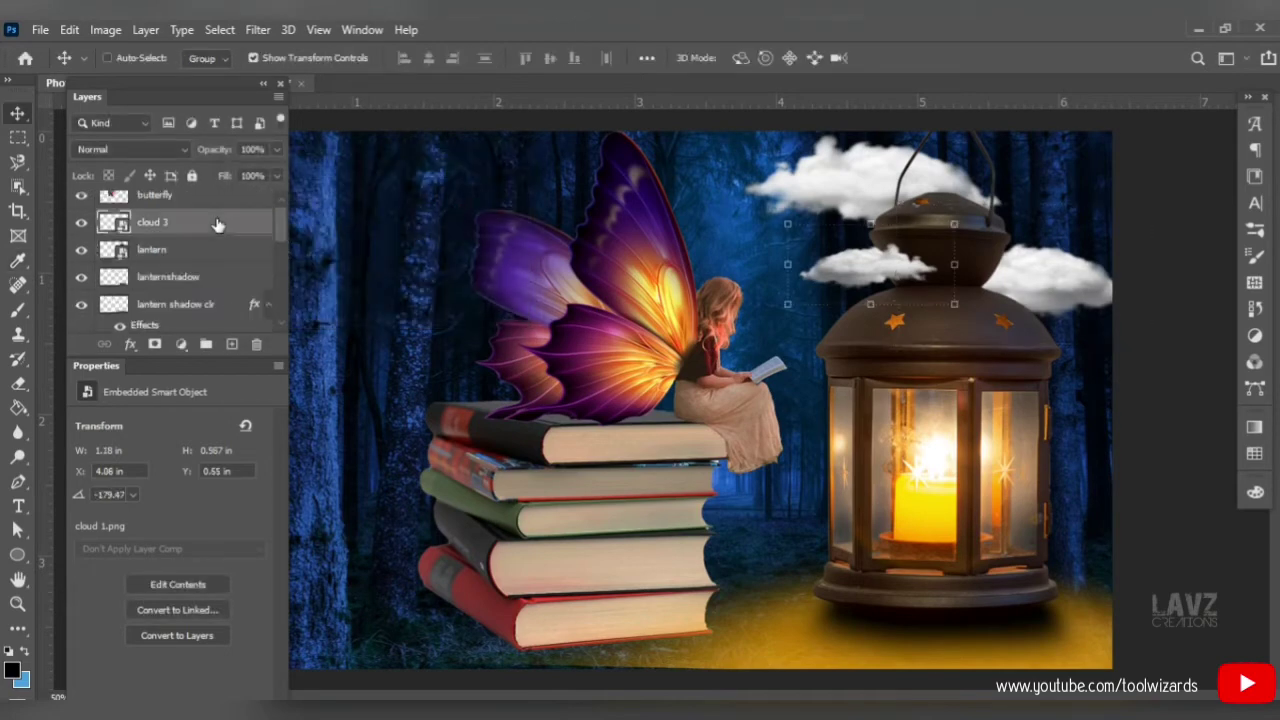
{"action": "left_click", "coordinate": [105, 29]}
{"action": "mouse_move", "coordinate": [160, 77]}
{"action": "left_click", "coordinate": [343, 77]}
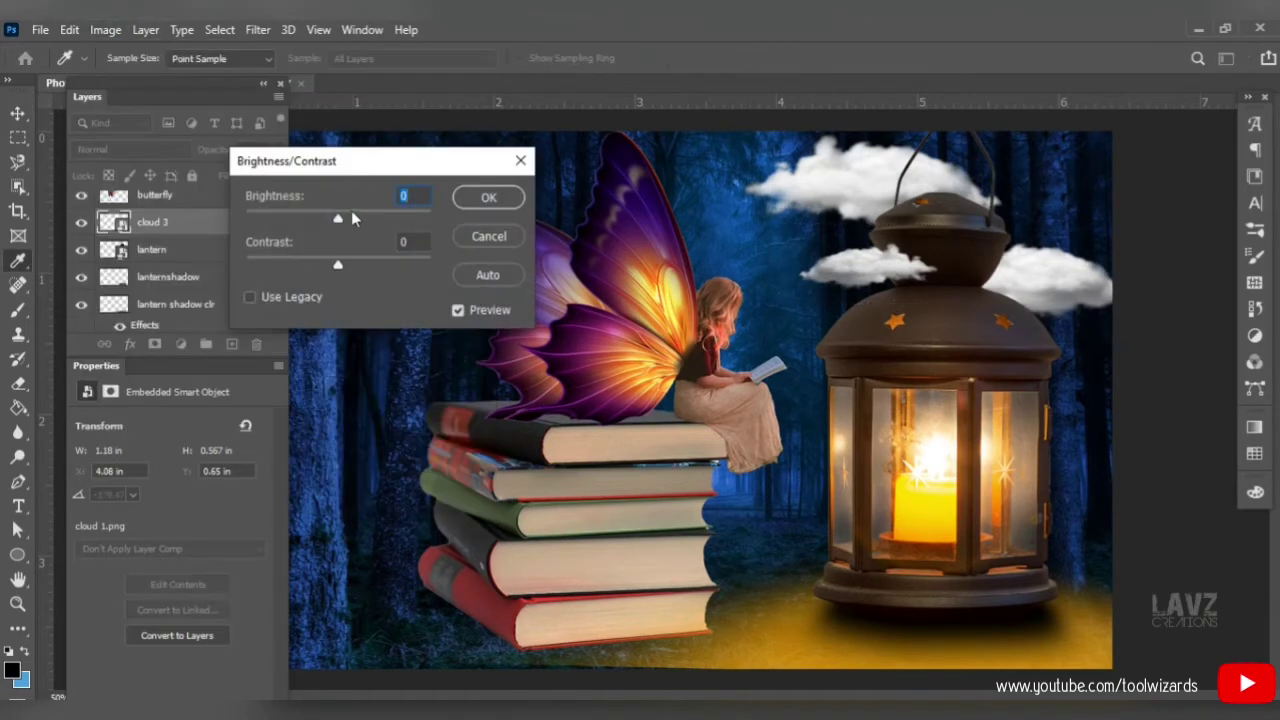
{"action": "left_click", "coordinate": [350, 217]}
{"action": "left_click", "coordinate": [486, 198]}
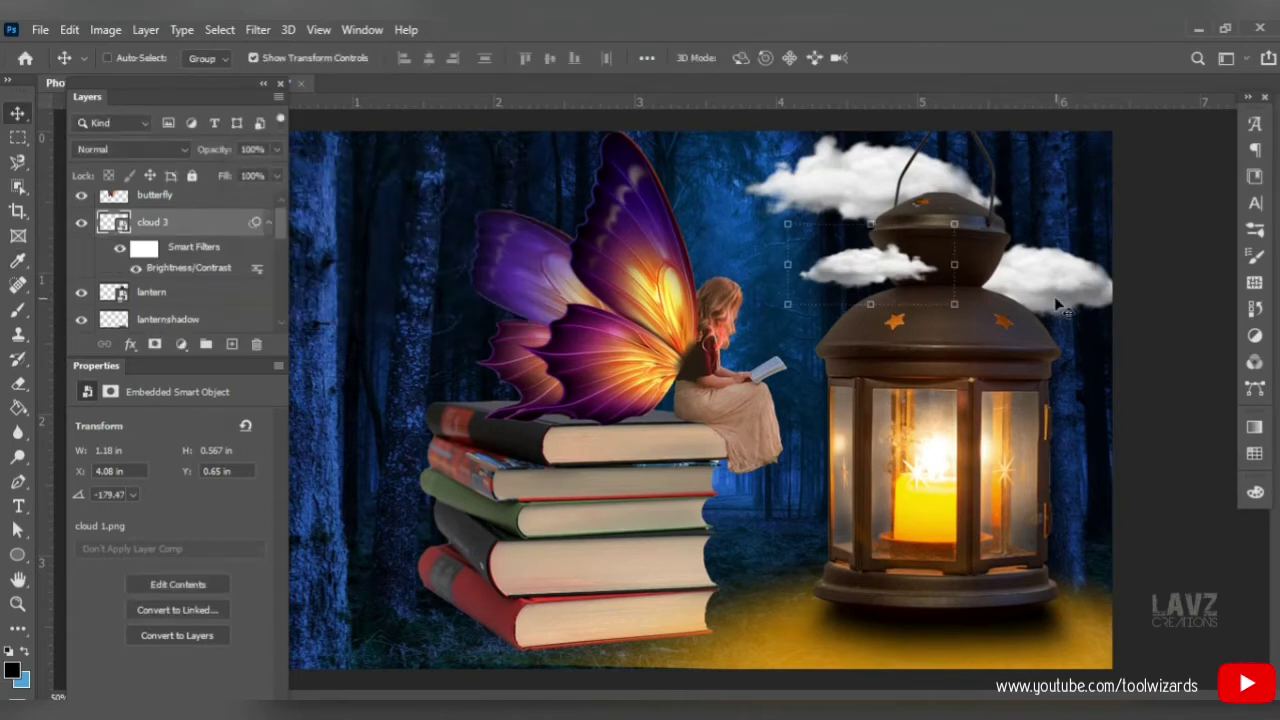
Apply a Brightness/Contrast adjustment to the Books layer with brightness -18 and contrast 18.
{"action": "left_click_drag", "start_coordinate": [283, 229], "coordinate": [285, 317]}
{"action": "left_click", "coordinate": [190, 263]}
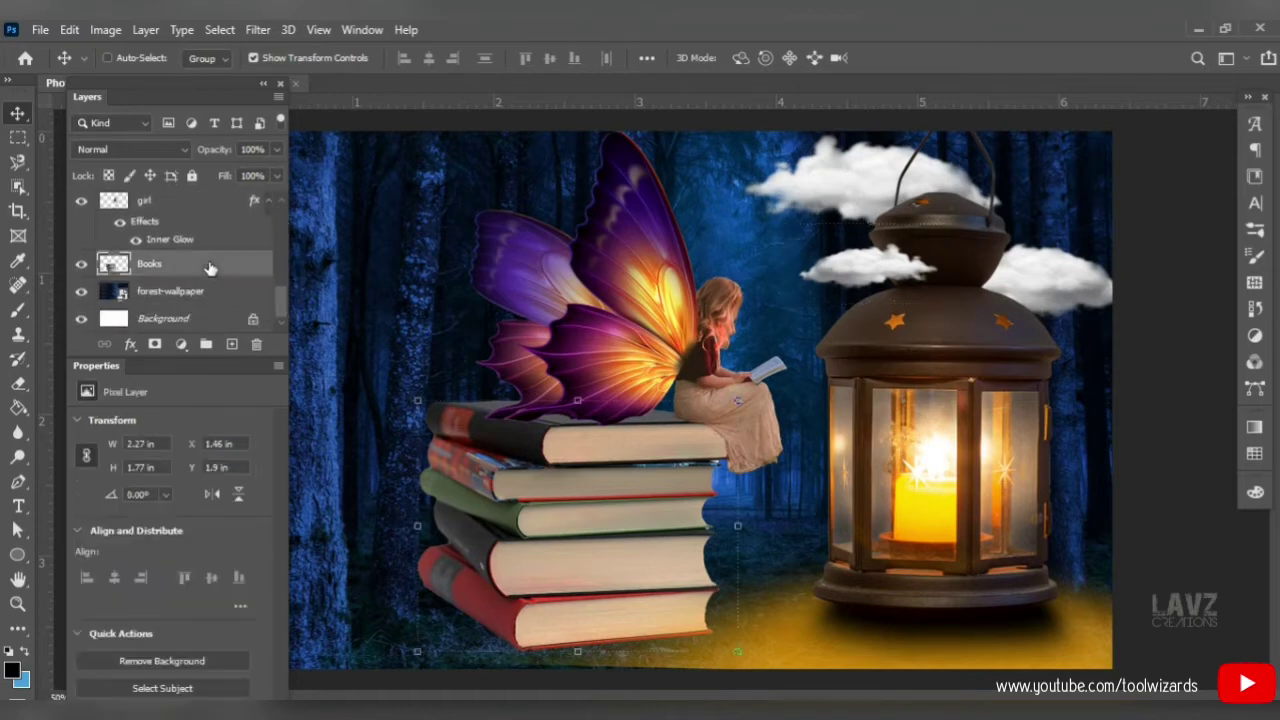
{"action": "left_click", "coordinate": [105, 29]}
{"action": "mouse_move", "coordinate": [180, 78]}
{"action": "left_click", "coordinate": [322, 78]}
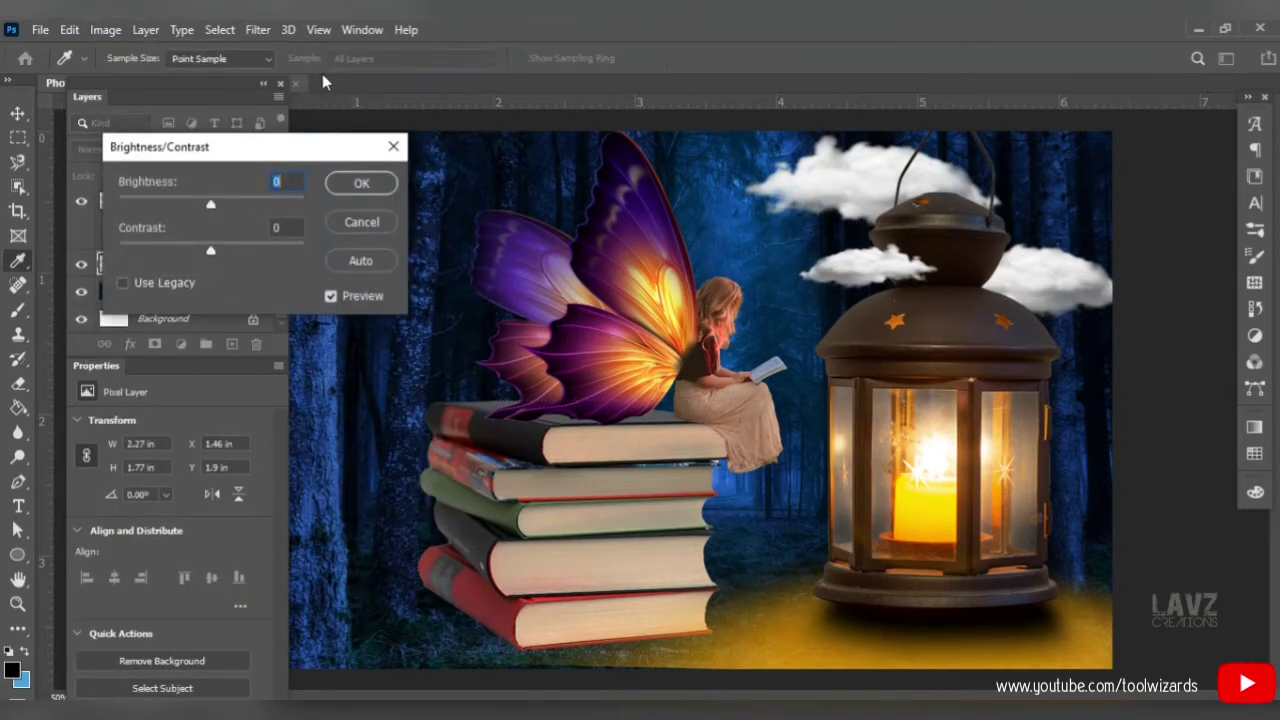
{"action": "left_click_drag", "start_coordinate": [210, 203], "coordinate": [199, 203]}
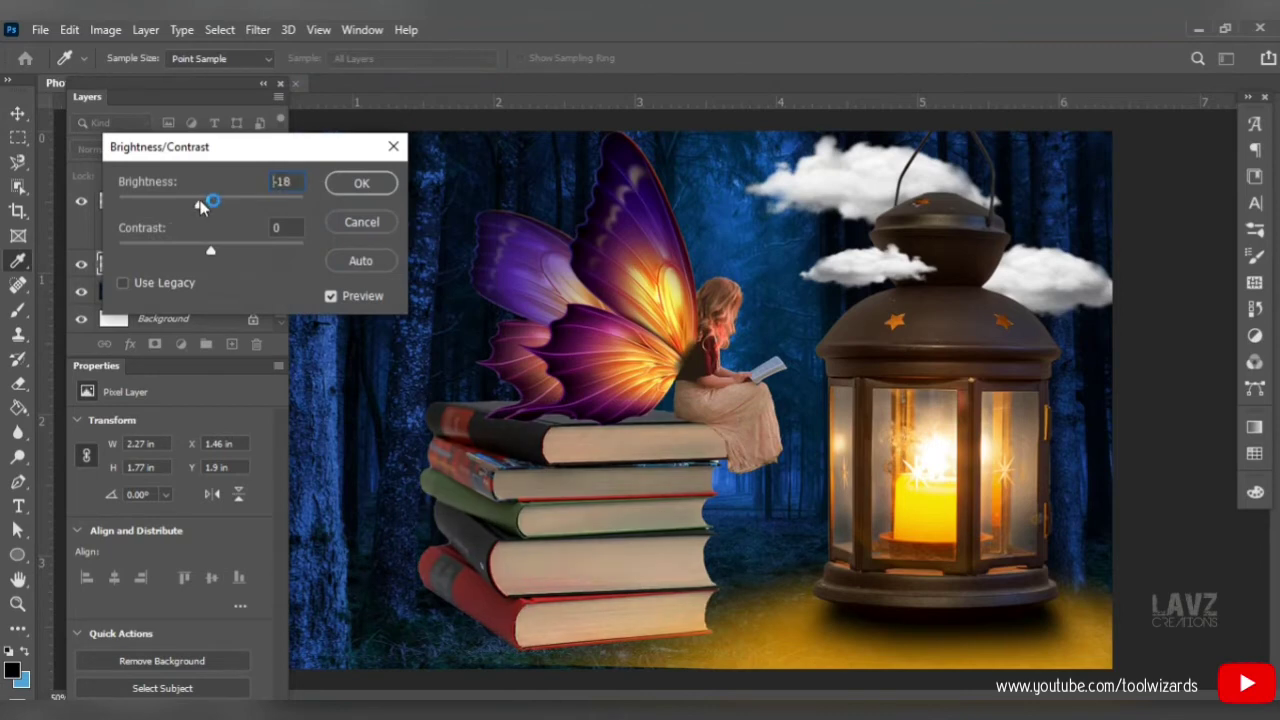
{"action": "mouse_move", "coordinate": [240, 245]}
{"action": "left_mouse_down"}
{"action": "mouse_move", "coordinate": [263, 247]}
{"action": "mouse_move", "coordinate": [228, 257]}
{"action": "left_mouse_up"}
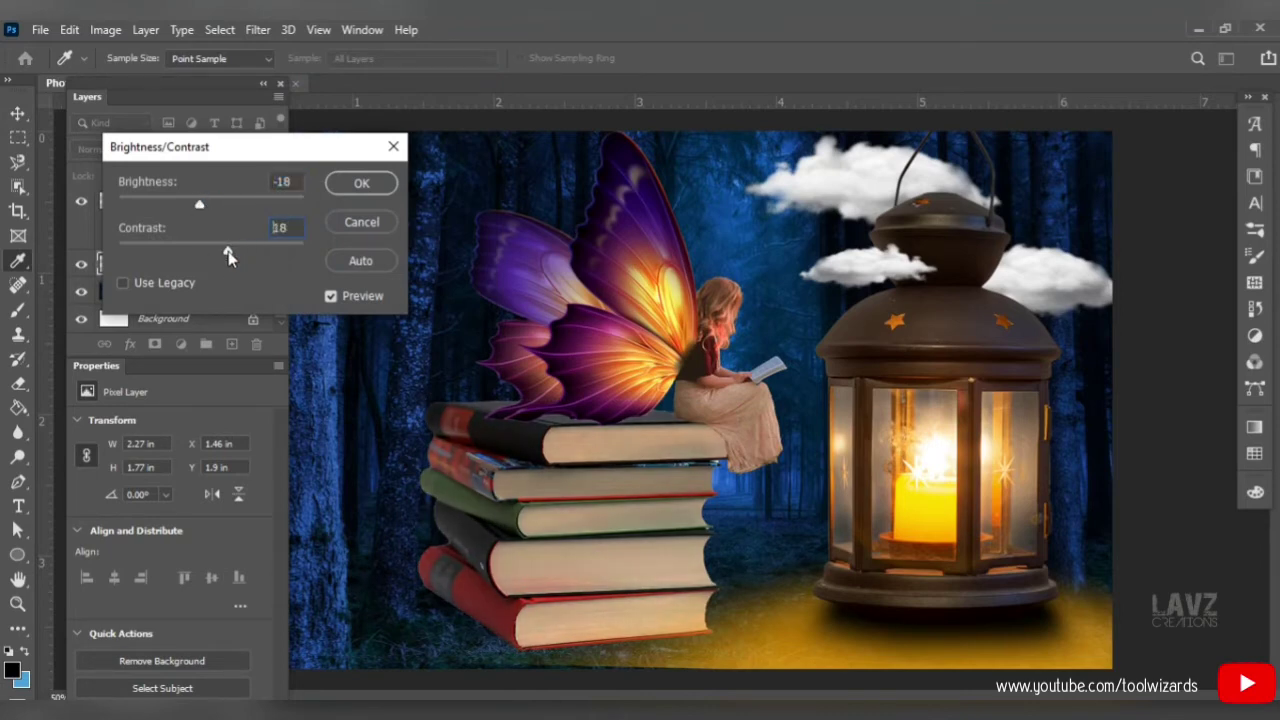
{"action": "left_click", "coordinate": [361, 183]}
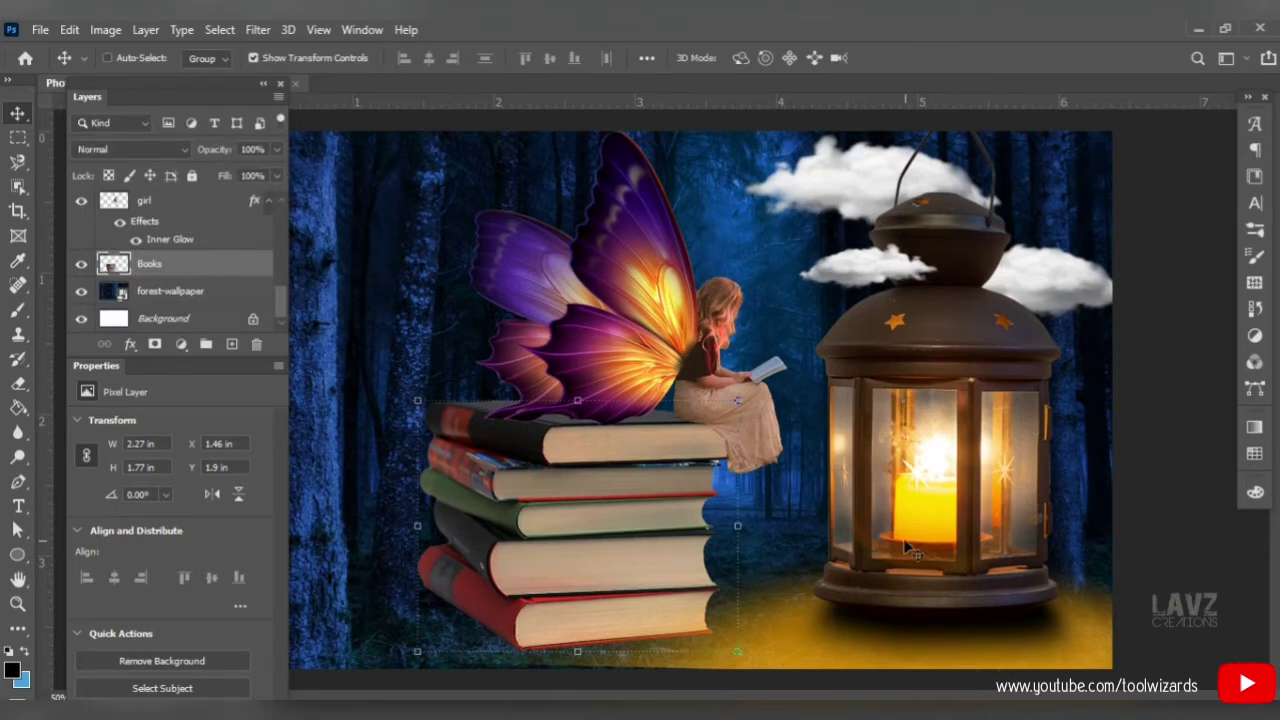
Darken the forest-wallpaper layer with a Brightness/Contrast adjustment.
{"action": "left_click", "coordinate": [200, 291]}
{"action": "left_click", "coordinate": [105, 29]}
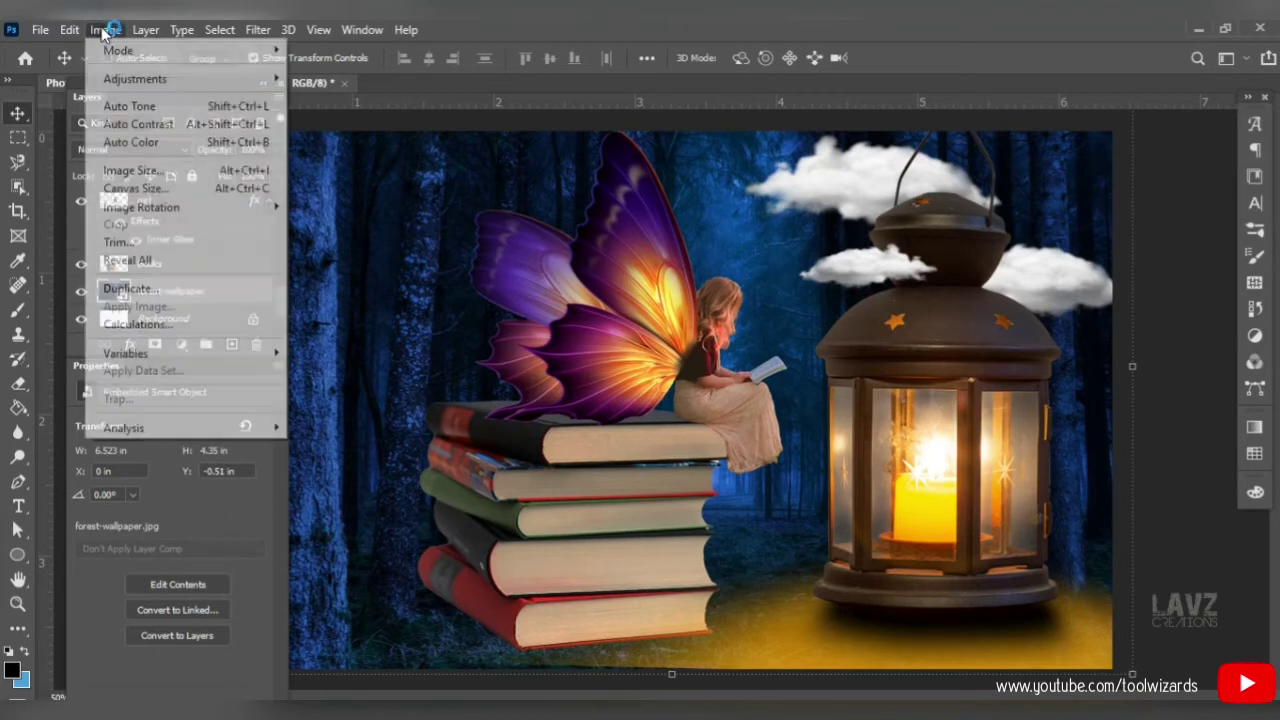
{"action": "mouse_move", "coordinate": [140, 75]}
{"action": "left_click", "coordinate": [353, 77]}
{"action": "left_click_drag", "start_coordinate": [337, 217], "coordinate": [378, 222]}
{"action": "left_click_drag", "start_coordinate": [337, 264], "coordinate": [375, 262]}
{"action": "left_click", "coordinate": [488, 197]}
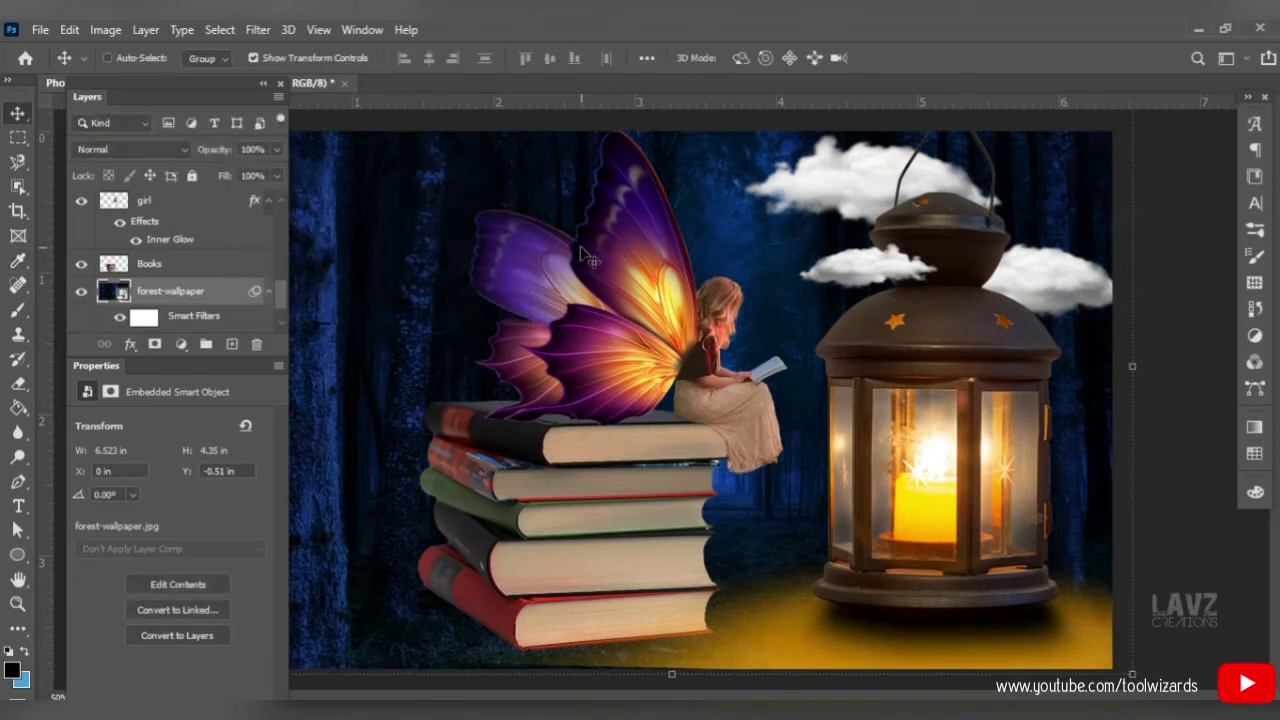
Add a new layer directly above the girl layer and name it teara.
{"action": "left_click", "coordinate": [140, 215]}
{"action": "scroll", "coordinate": [284, 285], "scroll_direction": "up", "scroll_amount": 2}
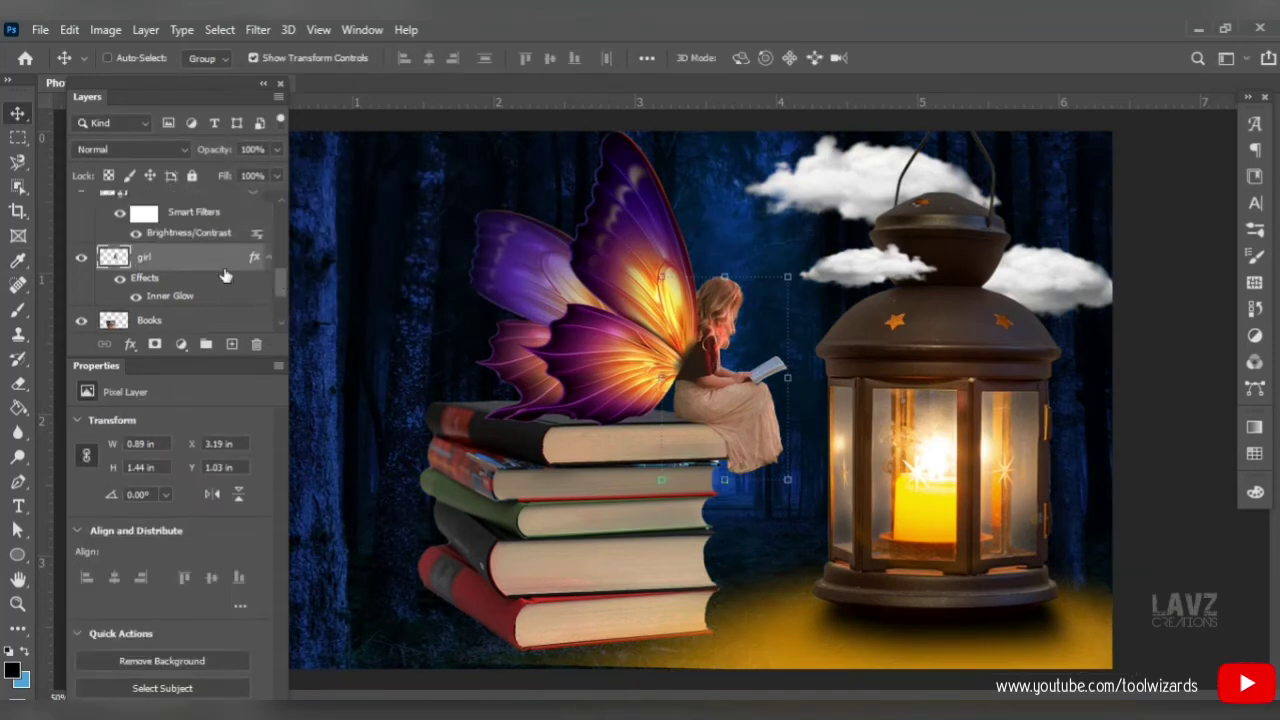
{"action": "left_click", "coordinate": [231, 344]}
{"action": "double_click", "coordinate": [149, 258]}
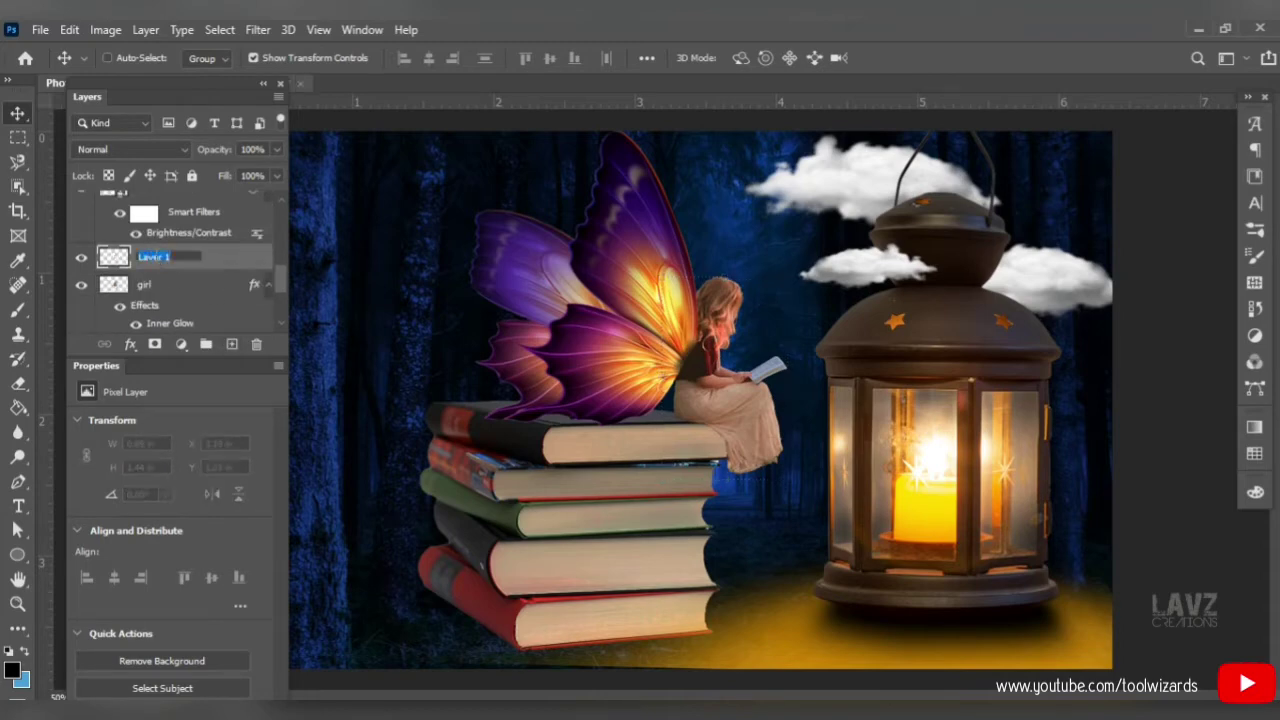
{"action": "type", "text": "cro"}
{"action": "key", "text": "BackSpace"}
{"action": "key", "text": "BackSpace"}
{"action": "key", "text": "BackSpace"}
{"action": "type", "text": "tiara"}
{"action": "key", "text": "Return"}
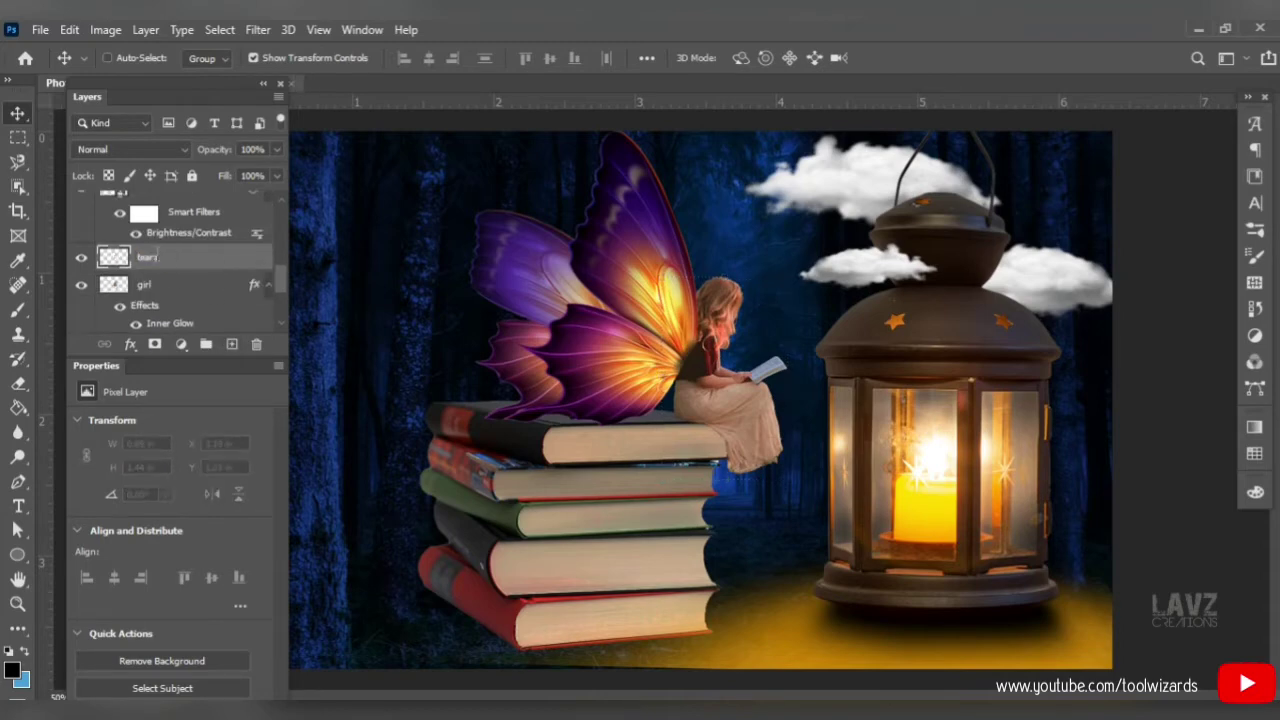
Draw a flat ellipse about 0.26 by 0.11 in over the girl's head with no fill and an amber stroke.
{"action": "left_click", "coordinate": [18, 554]}
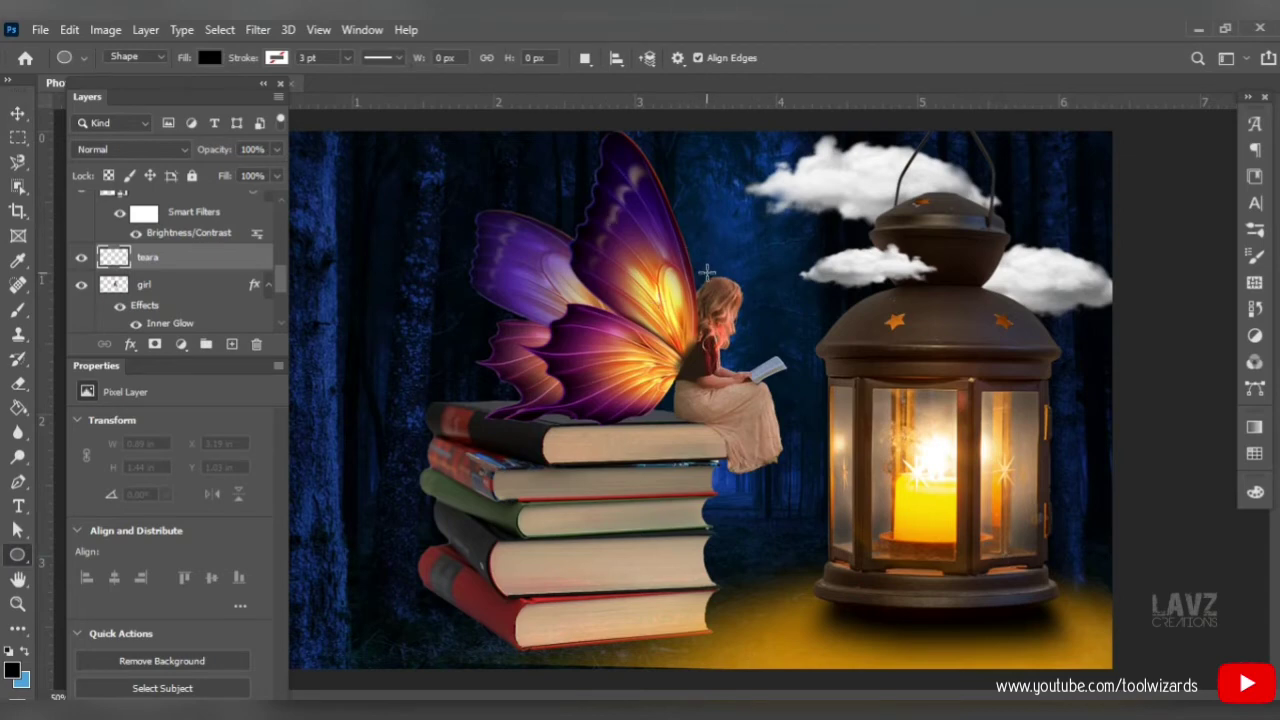
{"action": "left_click_drag", "start_coordinate": [705, 271], "coordinate": [746, 290]}
{"action": "left_click", "coordinate": [135, 559]}
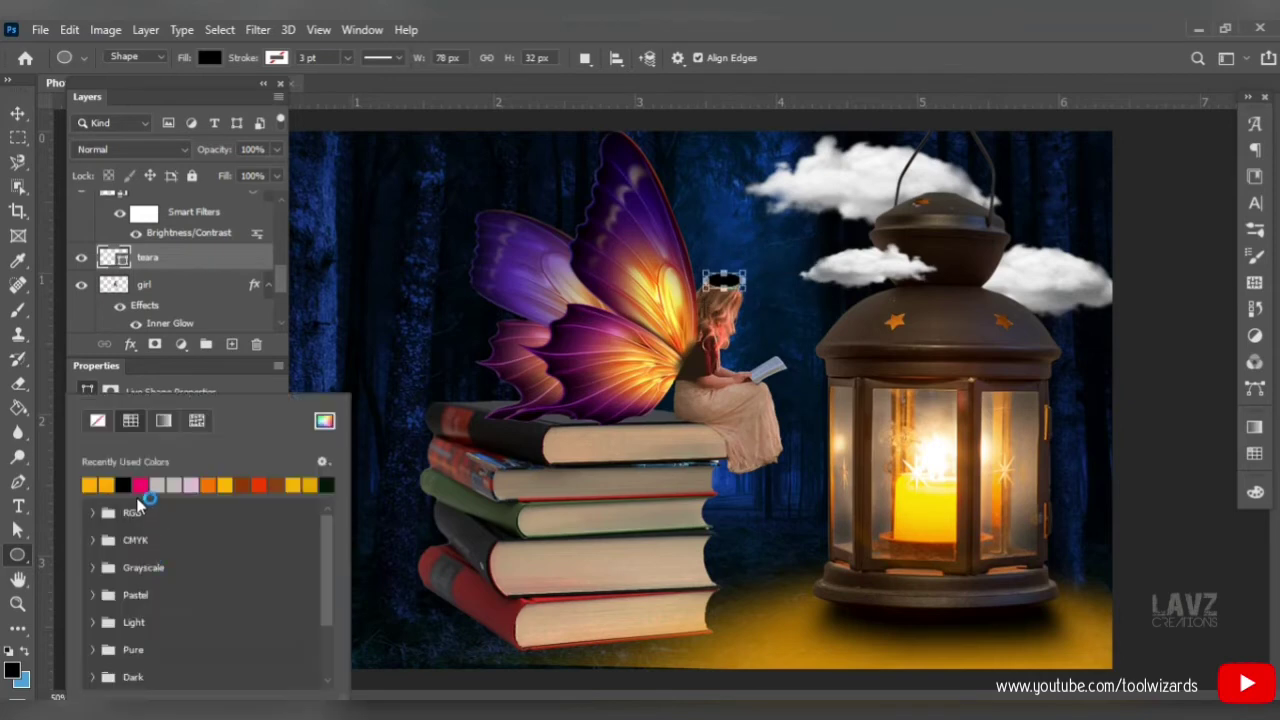
{"action": "left_click", "coordinate": [97, 420]}
{"action": "left_click", "coordinate": [232, 381]}
{"action": "left_click", "coordinate": [136, 585]}
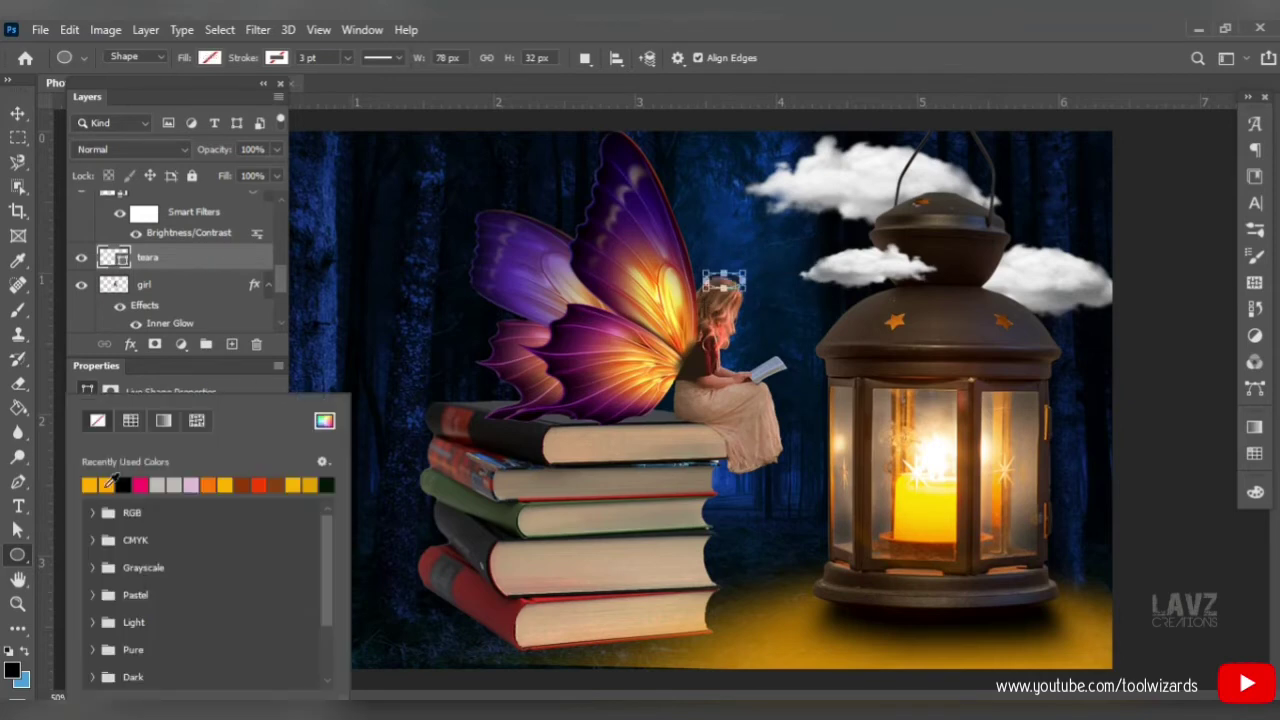
{"action": "left_click", "coordinate": [112, 480]}
{"action": "left_click", "coordinate": [231, 404]}
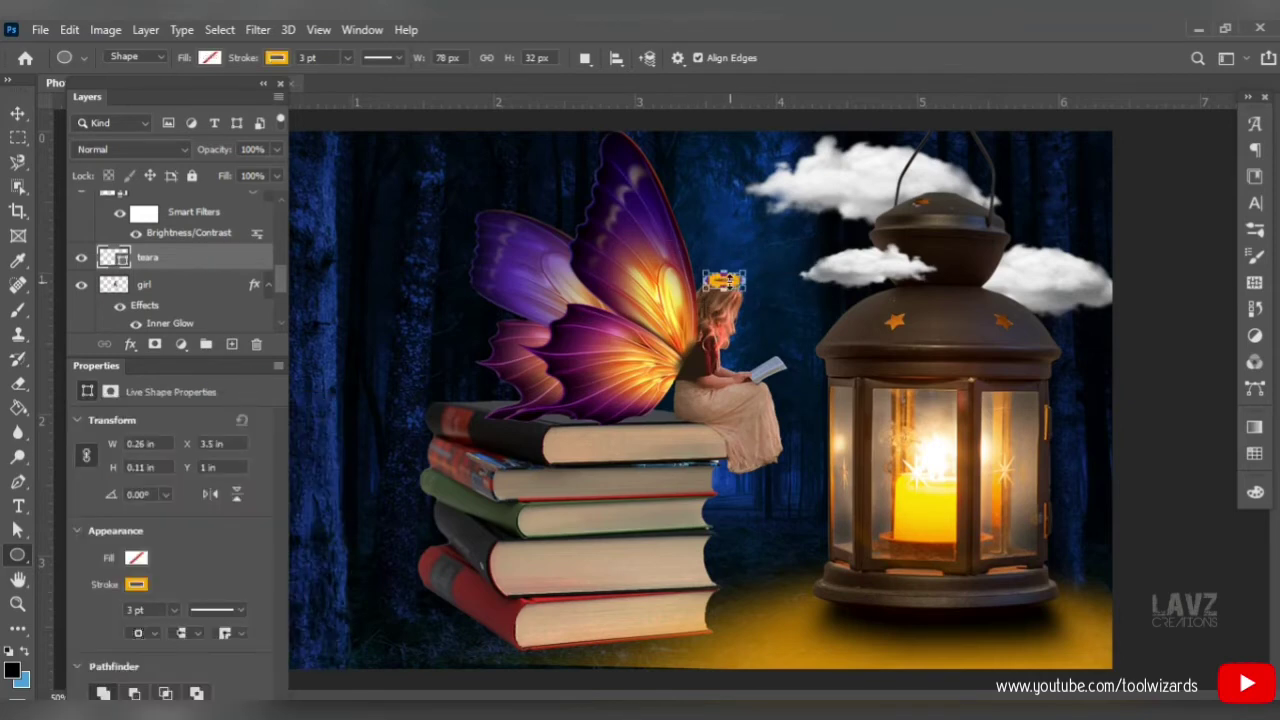
Enlarge the ellipse to about 0.31 by 0.14 in and raise it slightly above the girl's head.
{"action": "left_click_drag", "start_coordinate": [743, 290], "coordinate": [738, 279]}
{"action": "key", "text": "ctrl+z"}
{"action": "left_click", "coordinate": [18, 113]}
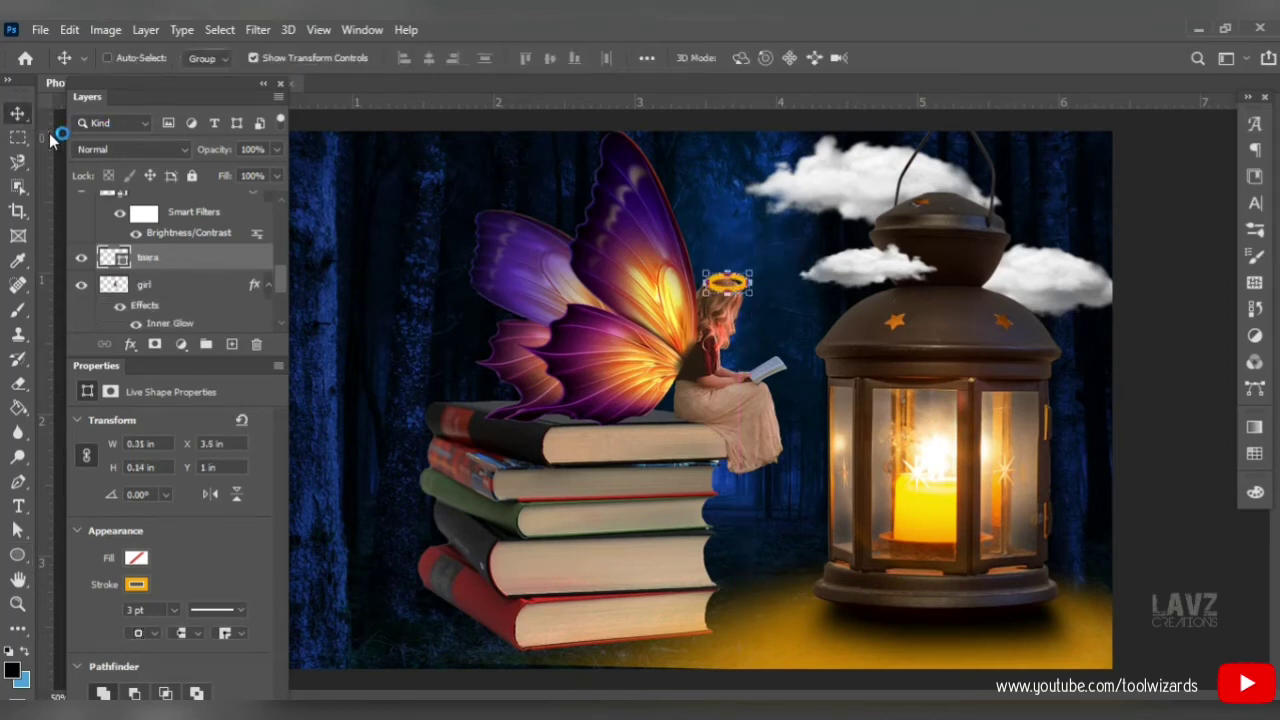
{"action": "left_click_drag", "start_coordinate": [737, 288], "coordinate": [734, 279]}
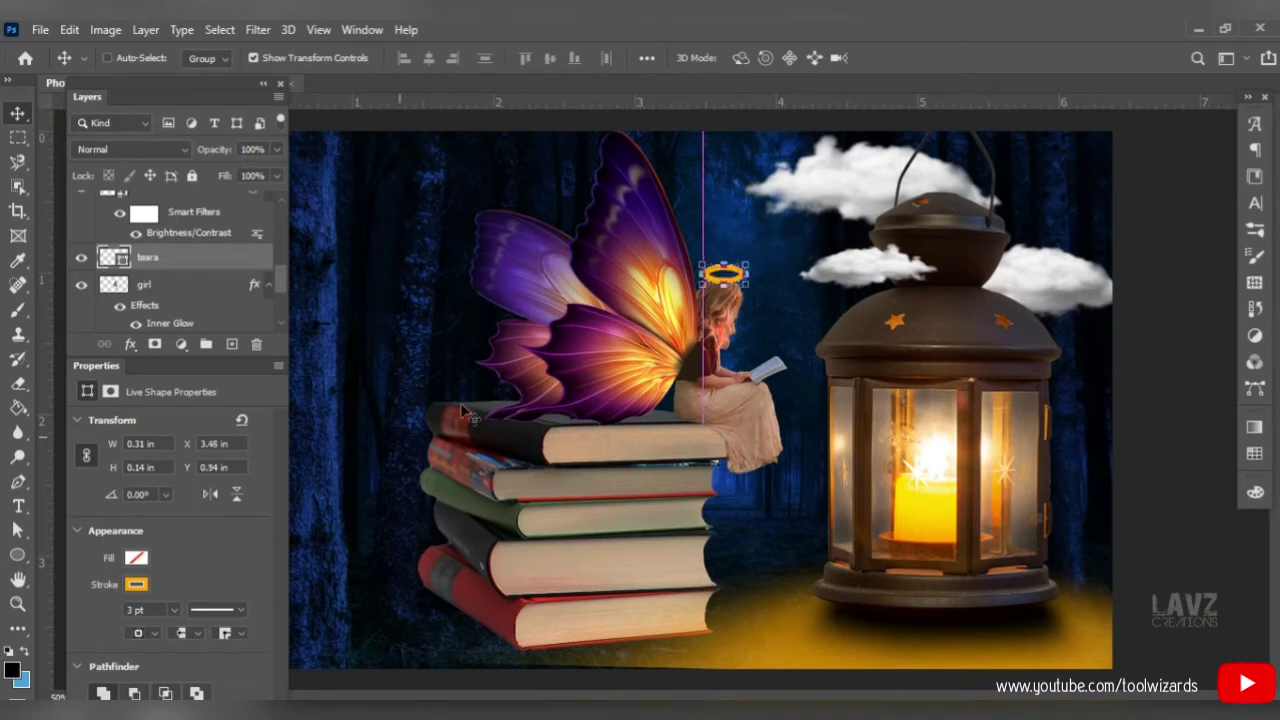
Reduce the ellipse's stroke width to 0.02 pt, flatten its height to about 82%, and nudge it upward.
{"action": "left_click", "coordinate": [174, 610]}
{"action": "left_click_drag", "start_coordinate": [174, 635], "coordinate": [165, 636]}
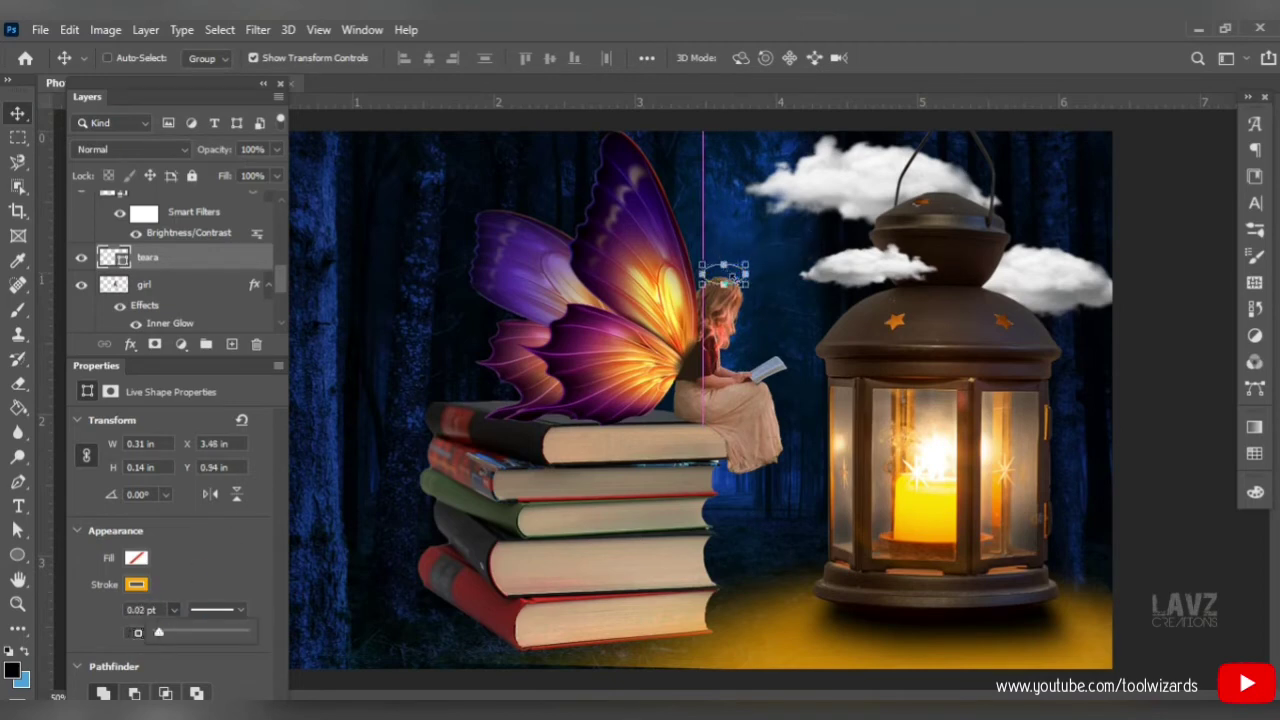
{"action": "key", "text": "ctrl+t"}
{"action": "left_click_drag", "start_coordinate": [745, 266], "coordinate": [703, 278]}
{"action": "key", "text": "Up"}
{"action": "key", "text": "Up"}
{"action": "key", "text": "Up"}
{"action": "key", "text": "Up"}
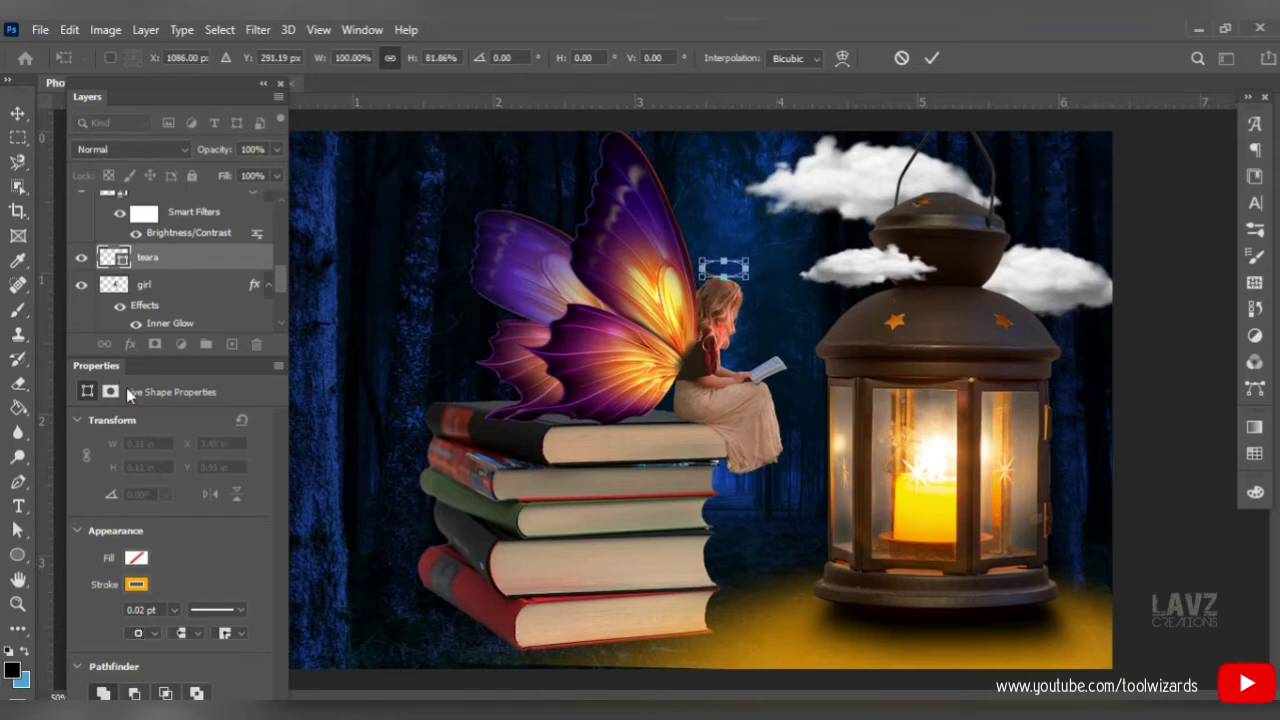
{"action": "key", "text": "Return"}
Give the teara ellipse an Outer Glow instead of a Color Overlay, with 17% spread and 13 px size.
{"action": "left_click", "coordinate": [130, 344]}
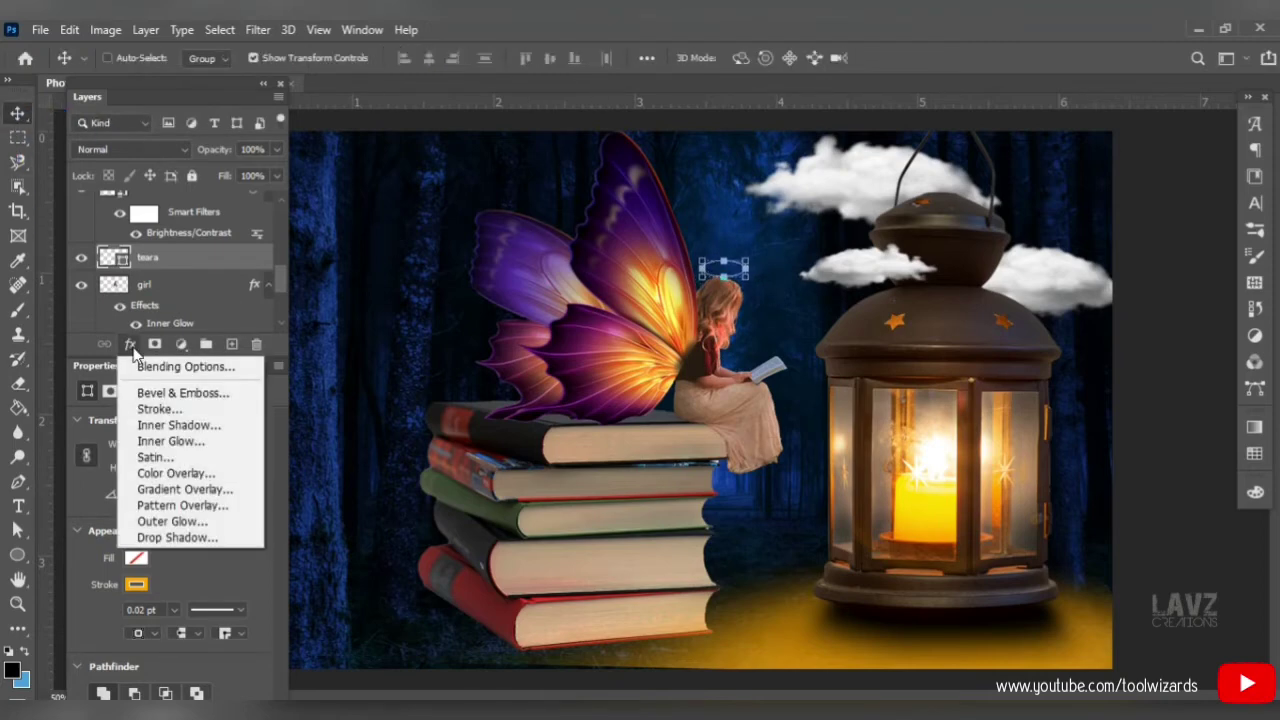
{"action": "left_click", "coordinate": [170, 472]}
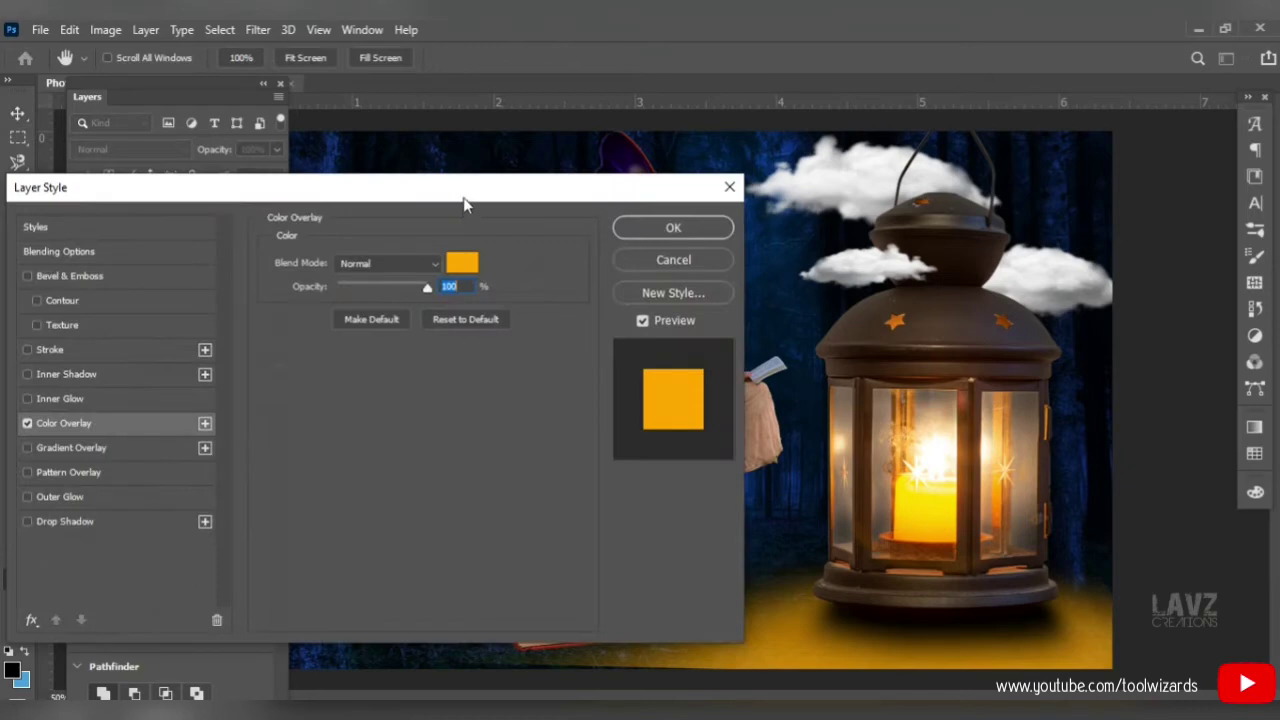
{"action": "left_click_drag", "start_coordinate": [463, 204], "coordinate": [659, 130]}
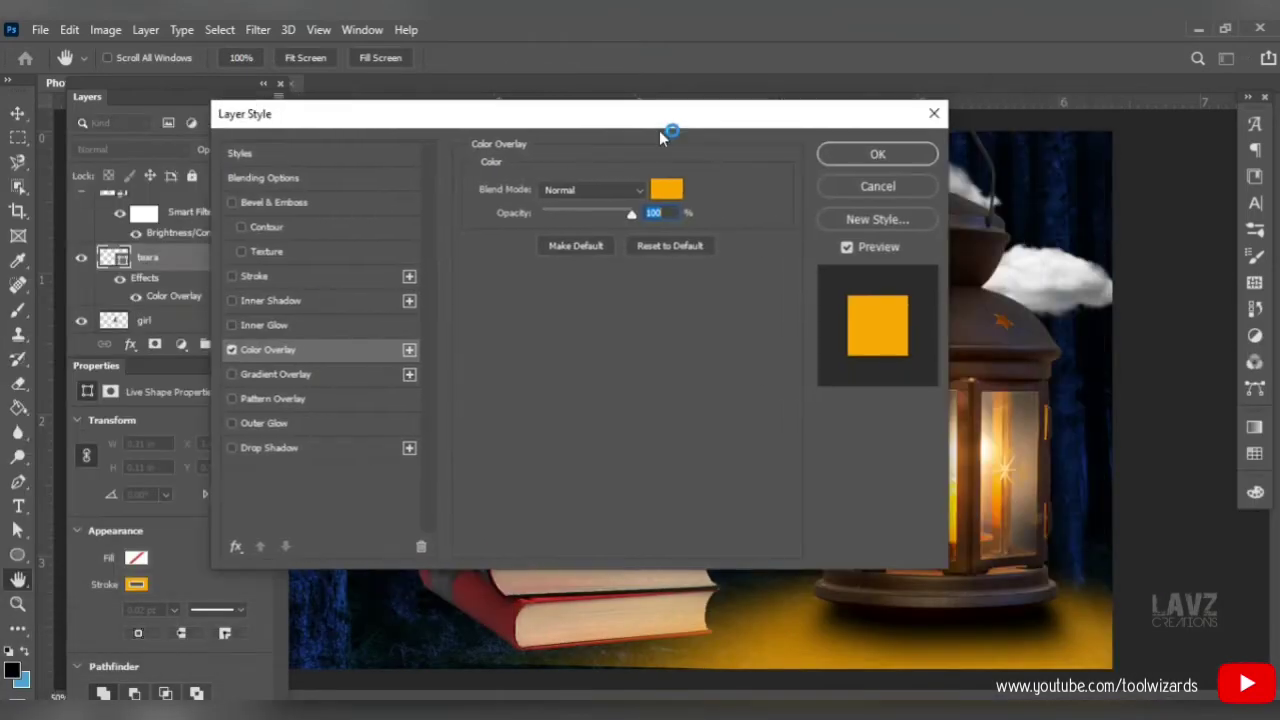
{"action": "left_click", "coordinate": [229, 350]}
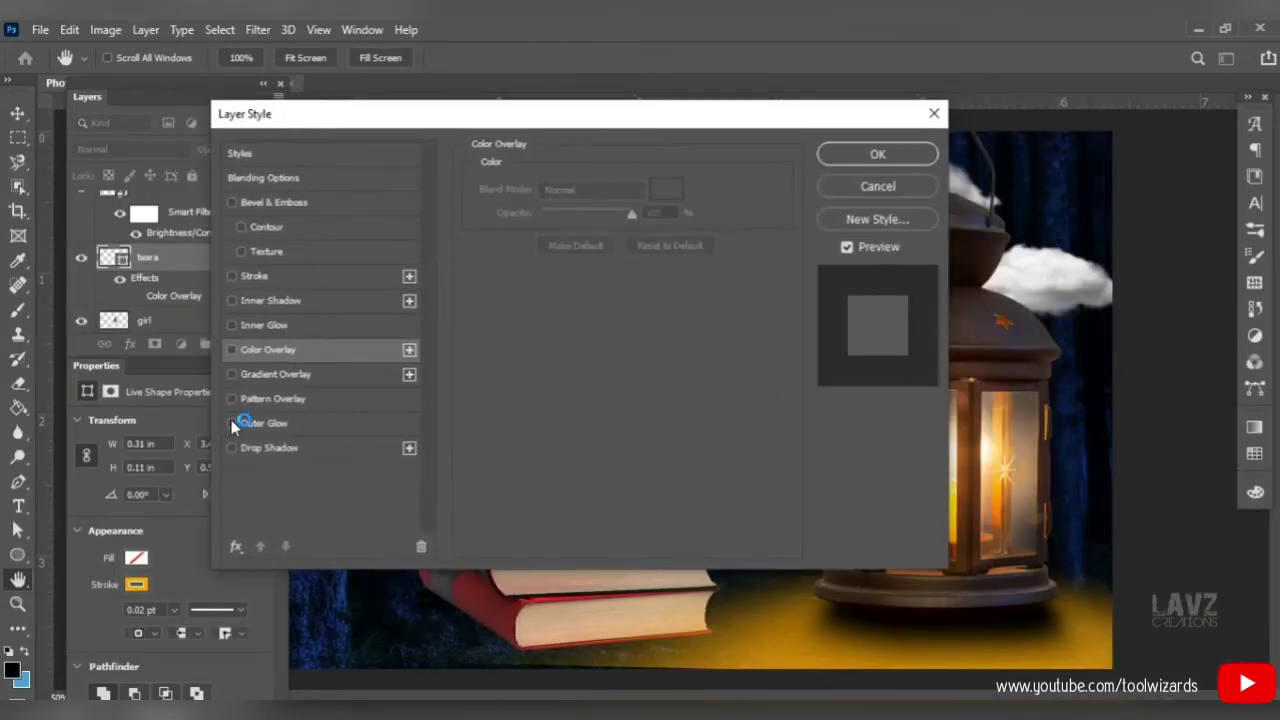
{"action": "left_click", "coordinate": [232, 423]}
{"action": "left_click_drag", "start_coordinate": [575, 120], "coordinate": [316, 197]}
{"action": "left_click", "coordinate": [455, 465]}
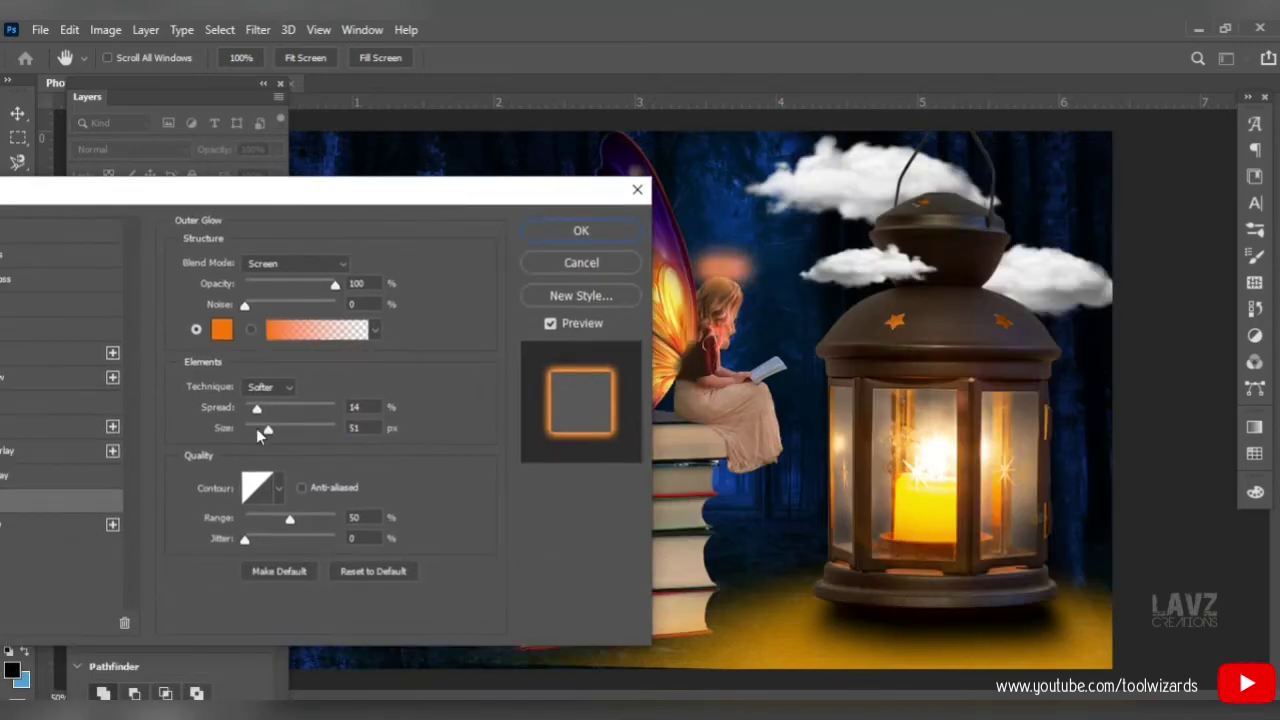
{"action": "left_click_drag", "start_coordinate": [256, 428], "coordinate": [253, 407]}
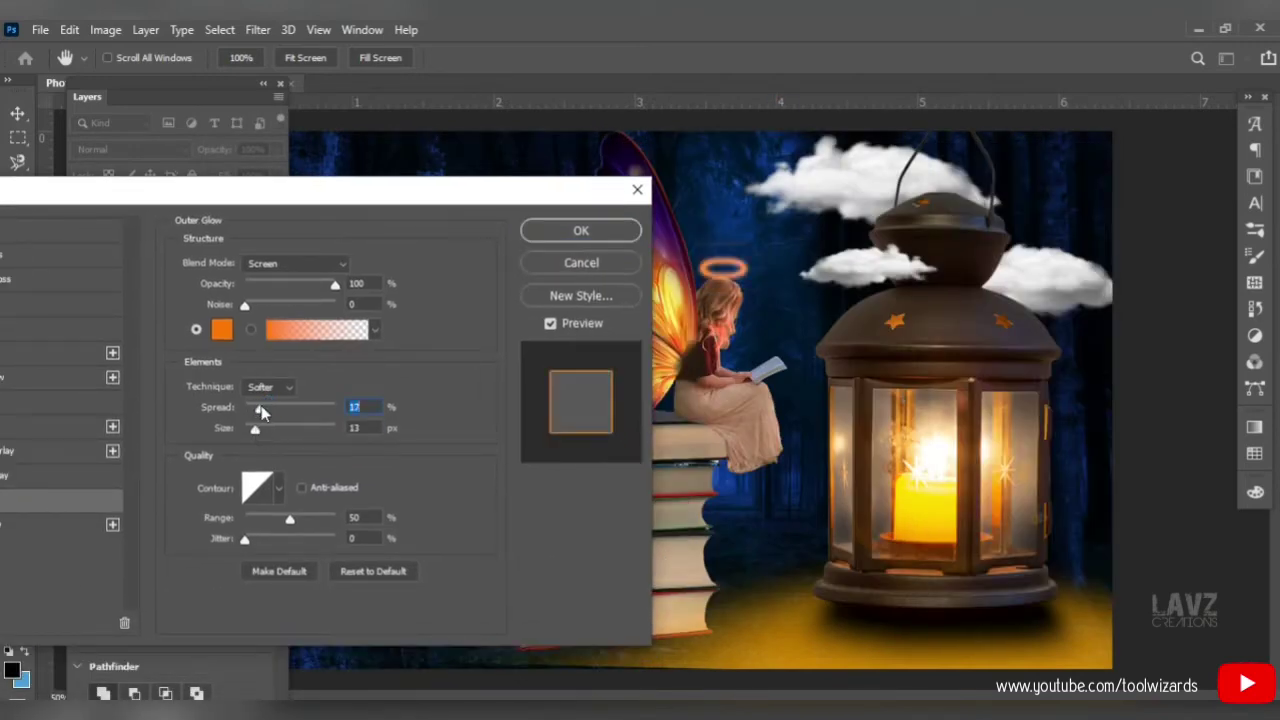
Set the outer glow to an amber sampled from the candle, with Normal blend mode and 15% spread.
{"action": "left_click", "coordinate": [221, 329]}
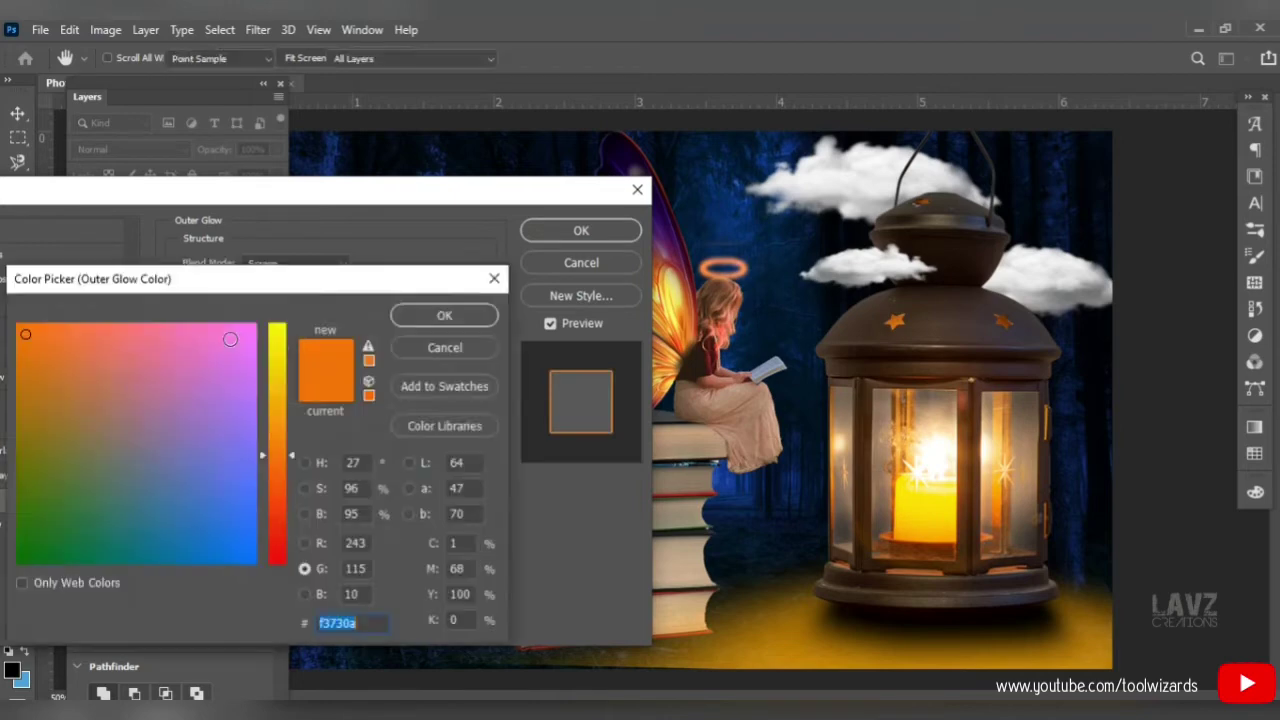
{"action": "left_click", "coordinate": [928, 526]}
{"action": "left_click", "coordinate": [918, 529]}
{"action": "left_click", "coordinate": [914, 539]}
{"action": "mouse_move", "coordinate": [913, 531]}
{"action": "left_mouse_down"}
{"action": "mouse_move", "coordinate": [900, 531]}
{"action": "mouse_move", "coordinate": [928, 535]}
{"action": "left_mouse_up"}
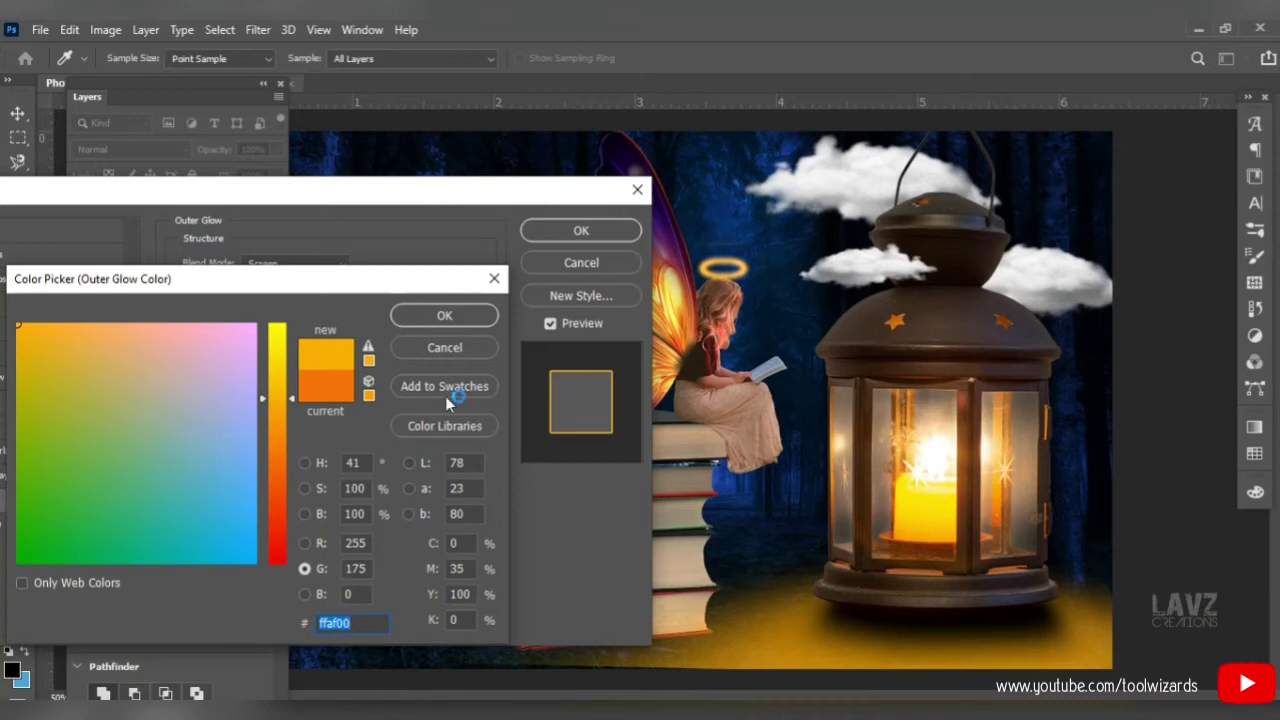
{"action": "left_click", "coordinate": [340, 392]}
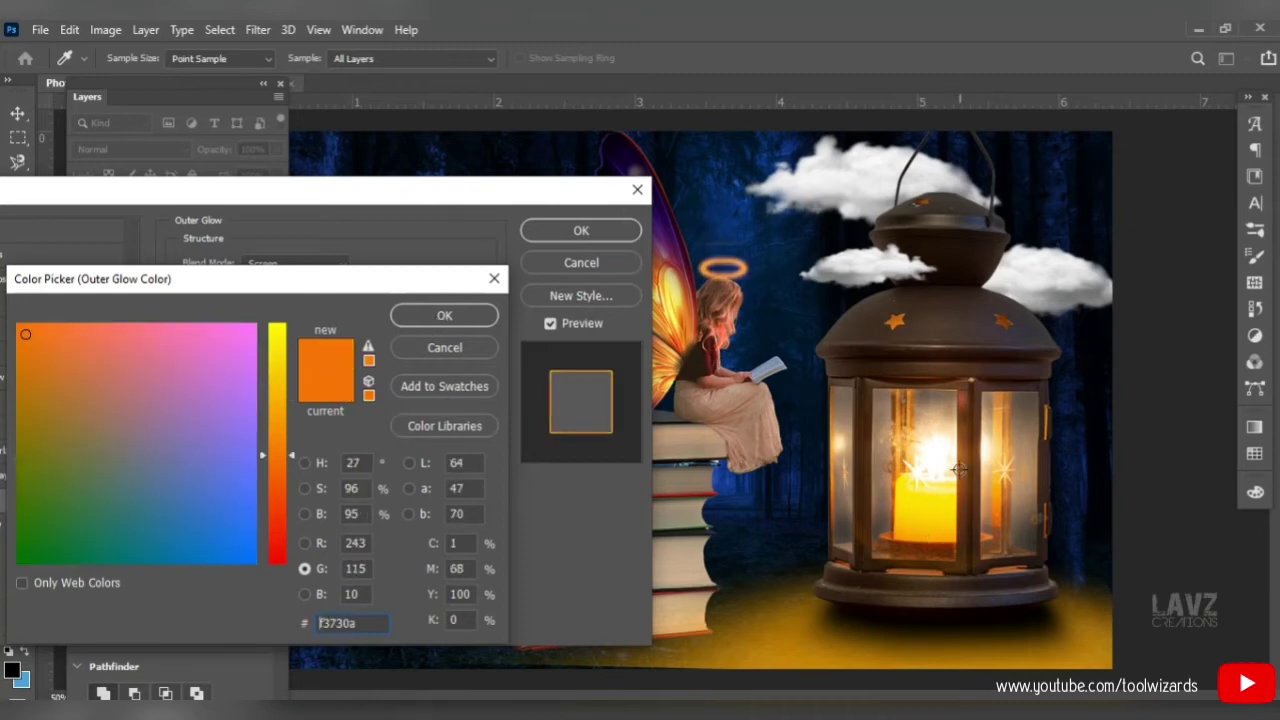
{"action": "left_click", "coordinate": [915, 535]}
{"action": "left_click", "coordinate": [444, 315]}
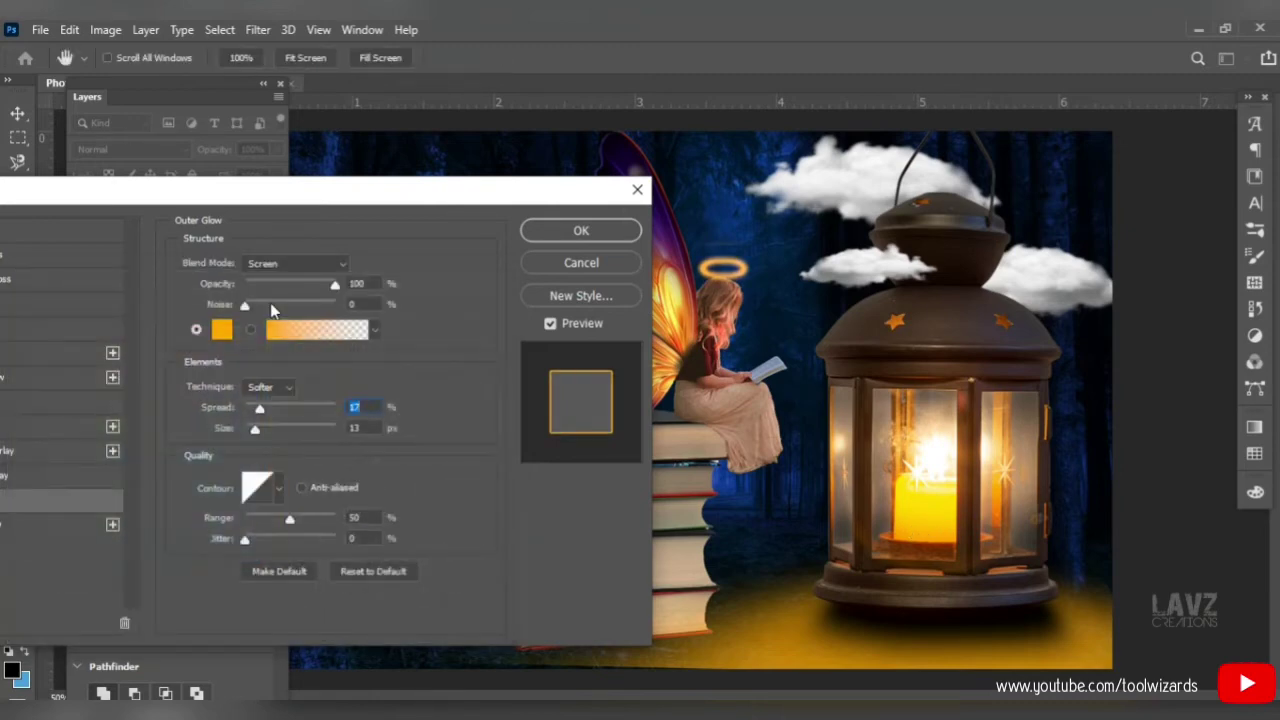
{"action": "left_click_drag", "start_coordinate": [261, 410], "coordinate": [259, 410]}
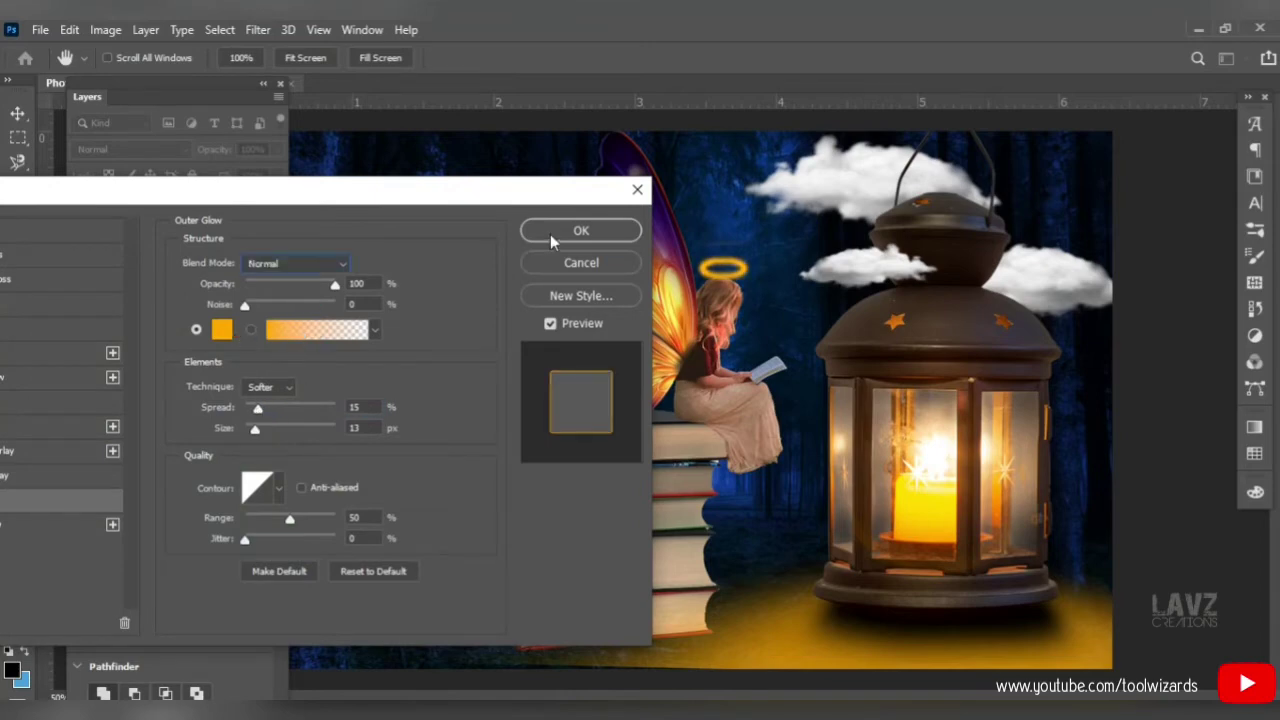
{"action": "left_click", "coordinate": [581, 230]}
Scale the halo to about 96%, rotate it about -8.6°, and nudge it up and to the left.
{"action": "key", "text": "ctrl+t"}
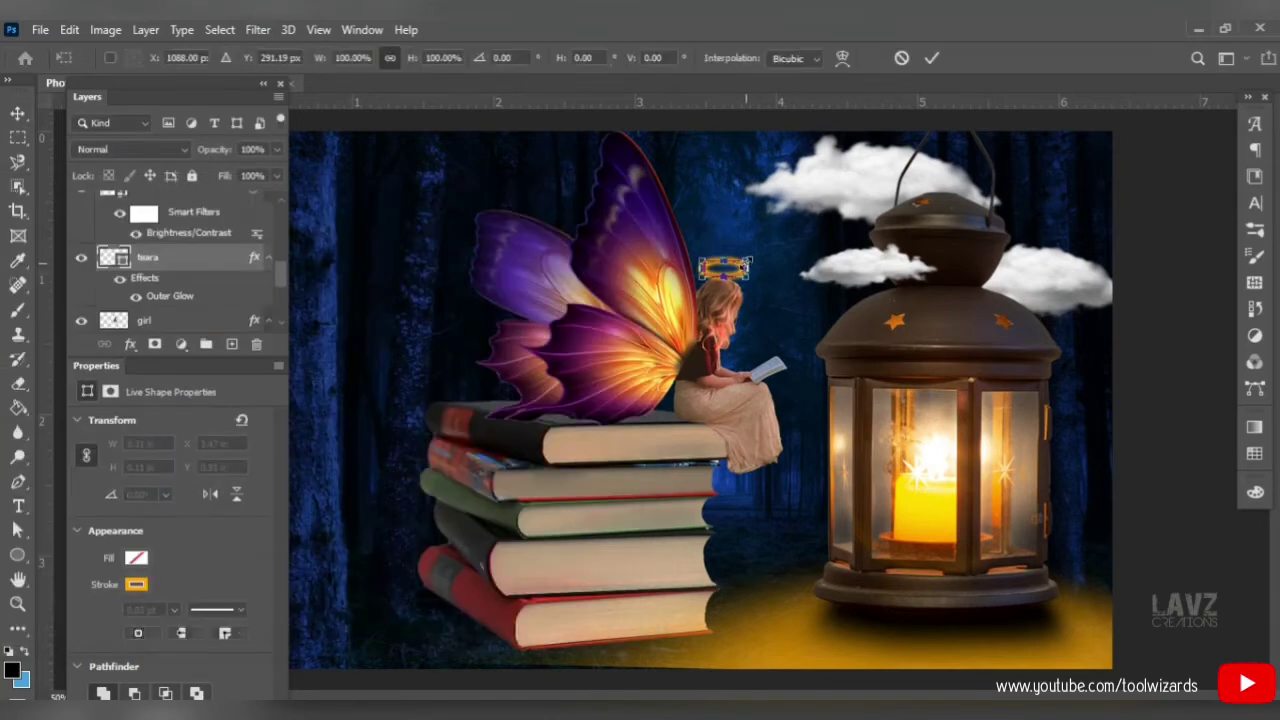
{"action": "left_click_drag", "start_coordinate": [750, 258], "coordinate": [757, 279]}
{"action": "key", "text": "Up"}
{"action": "key", "text": "Up"}
{"action": "key", "text": "Left"}
{"action": "key", "text": "Left"}
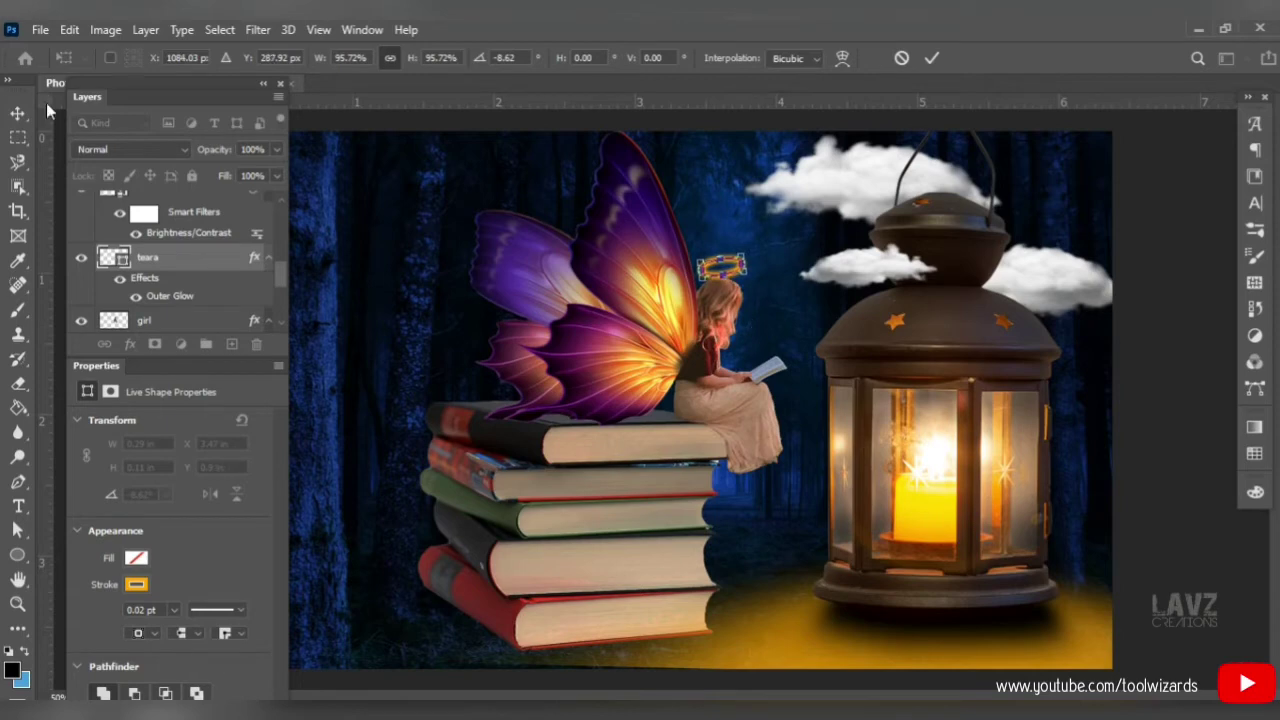
{"action": "key", "text": "Return"}
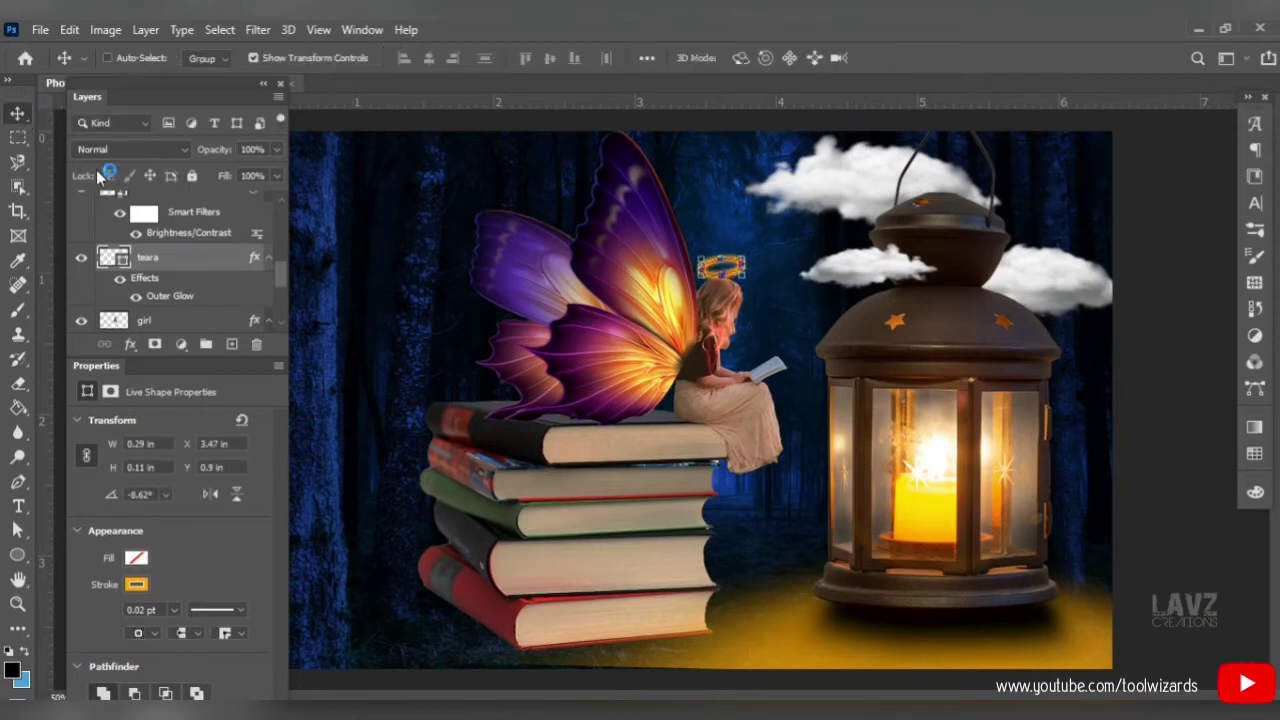
Add a new layer above the teara layer and lower the teara layer's opacity to 75%.
{"action": "left_click", "coordinate": [231, 344]}
{"action": "left_click", "coordinate": [181, 285]}
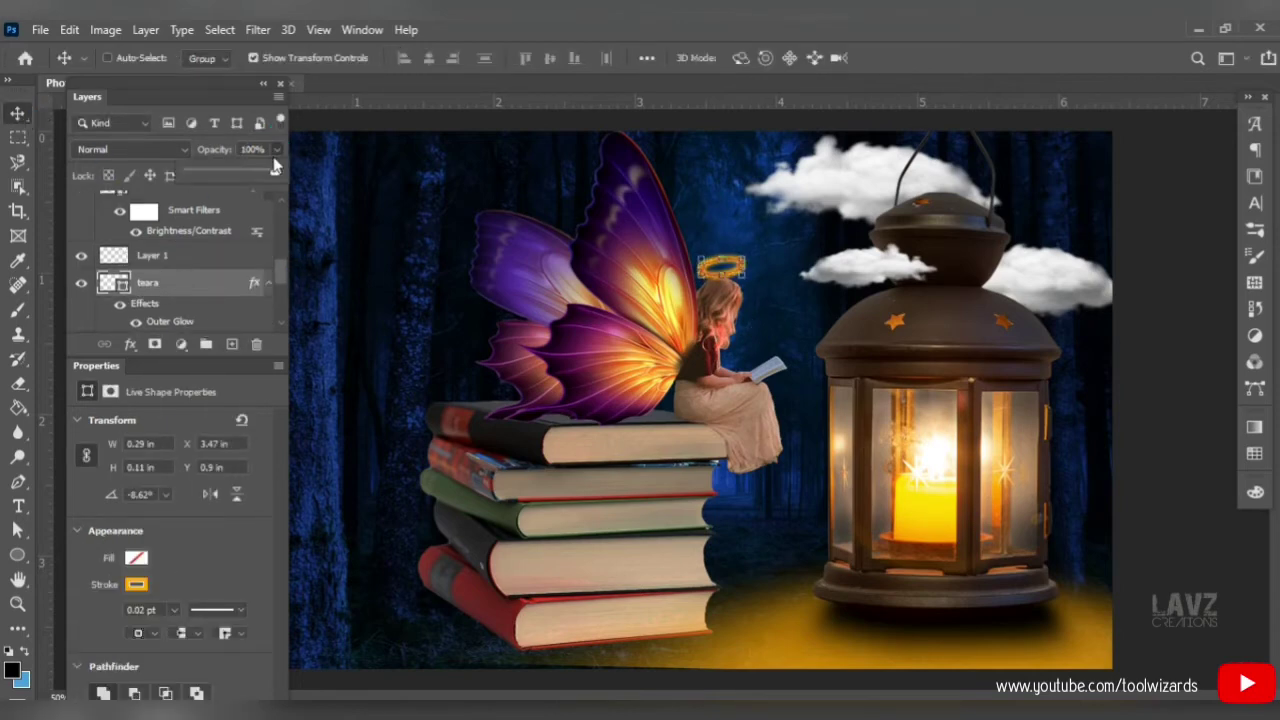
{"action": "left_click", "coordinate": [276, 149]}
{"action": "mouse_move", "coordinate": [274, 170]}
{"action": "left_mouse_down"}
{"action": "mouse_move", "coordinate": [242, 169]}
{"action": "mouse_move", "coordinate": [255, 177]}
{"action": "left_mouse_up"}
{"action": "left_click", "coordinate": [133, 256]}
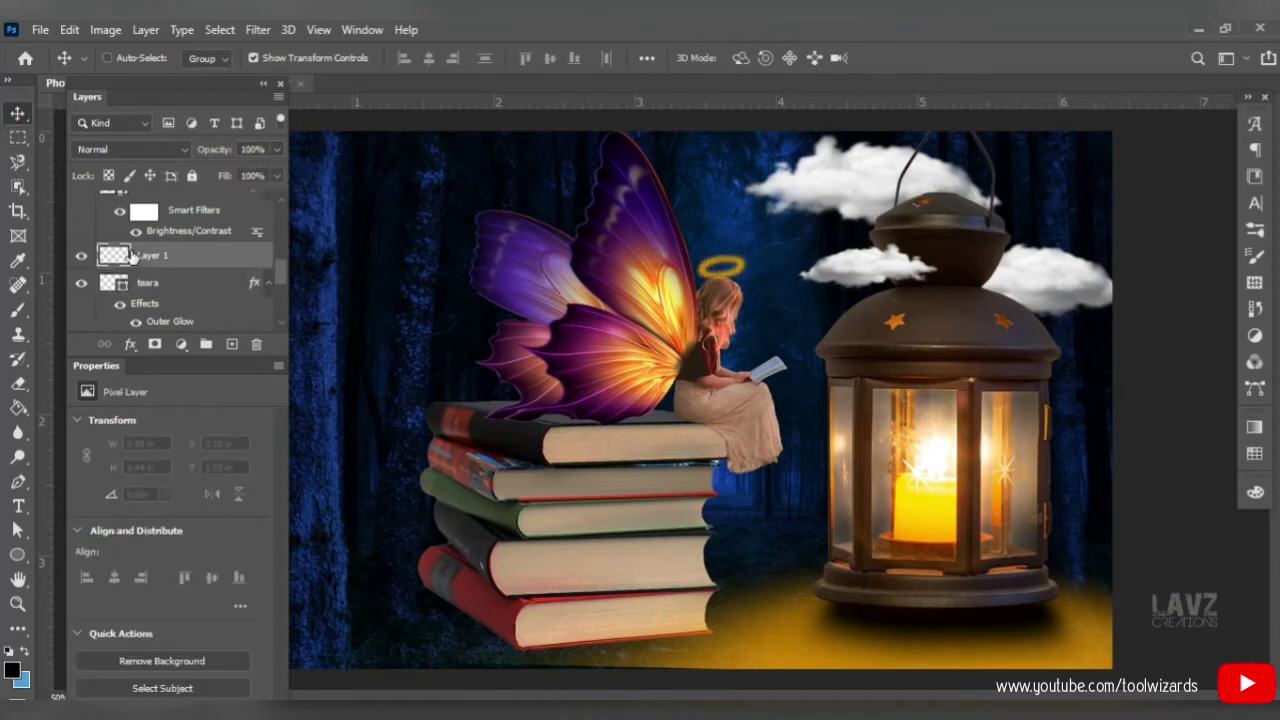
Lower the halo onto the top of the girl's head and rotate it by about 2.5°.
{"action": "left_click", "coordinate": [175, 284]}
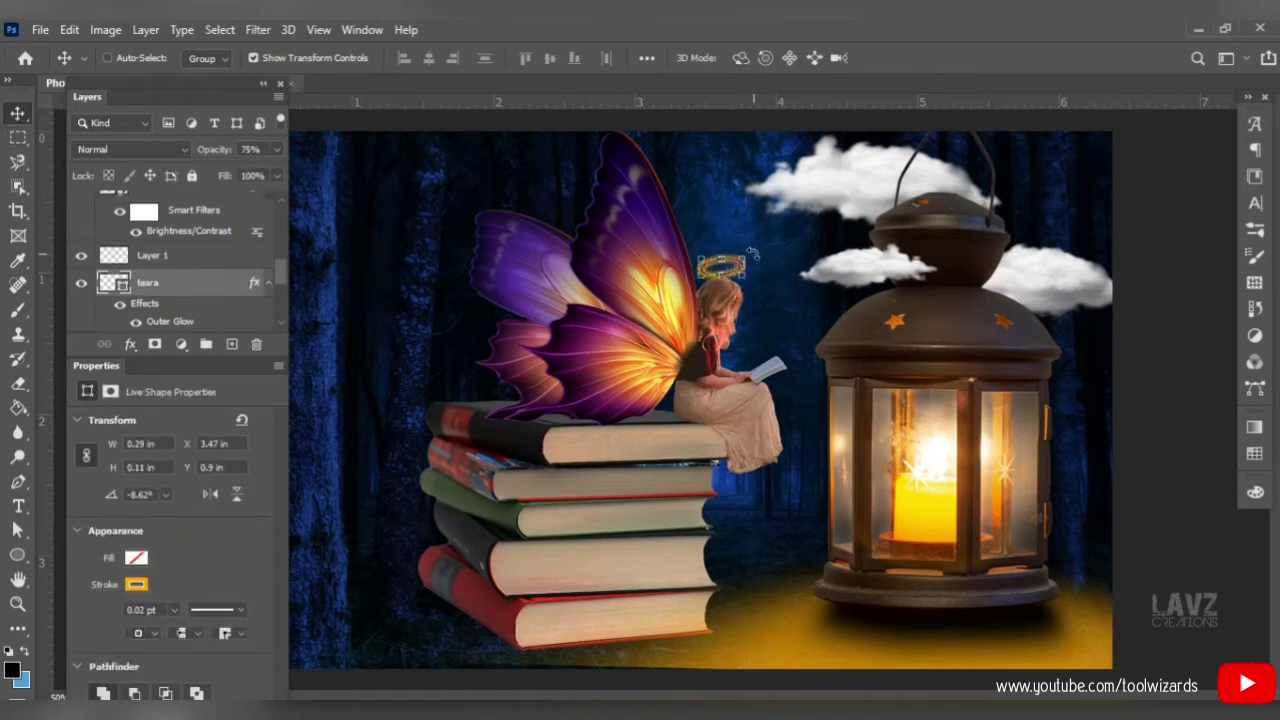
{"action": "key", "text": "ctrl+t"}
{"action": "key", "text": "Return"}
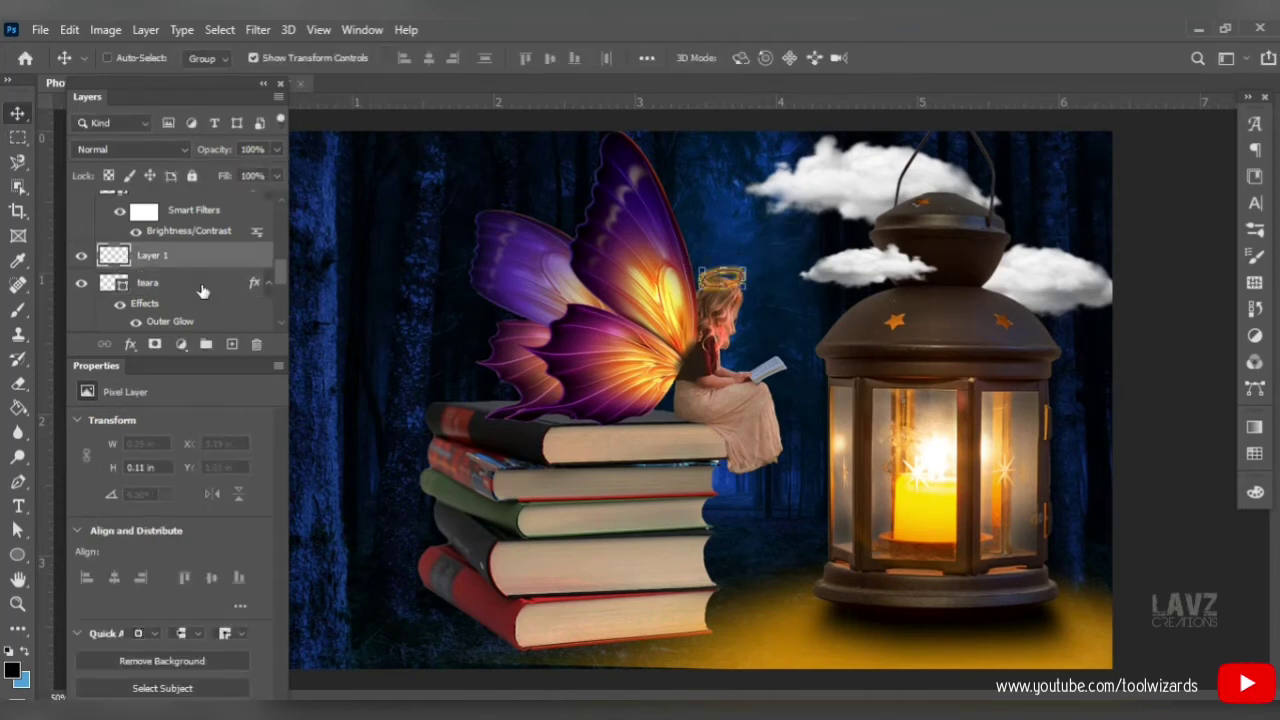
{"action": "key", "text": "ctrl+t"}
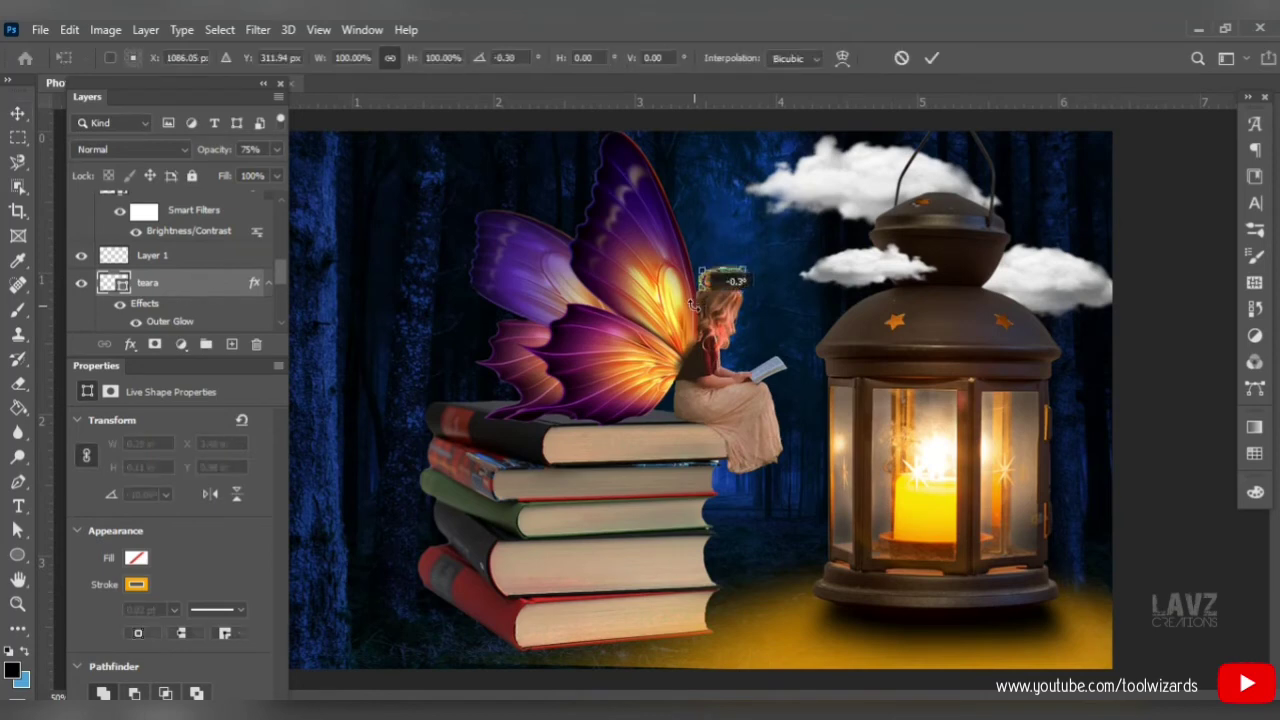
{"action": "left_click_drag", "start_coordinate": [757, 293], "coordinate": [759, 290]}
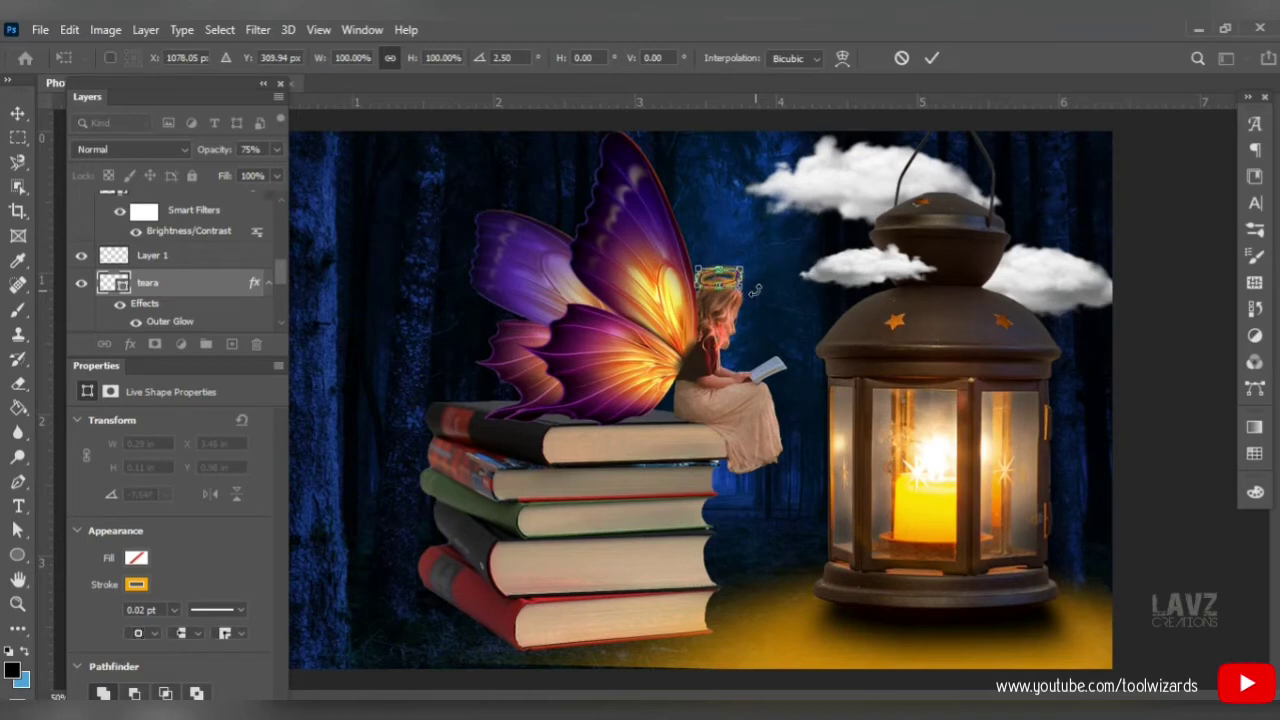
Place the sparkle 1 image from the New folder window into the document directly above the teara layer.
{"action": "left_click", "coordinate": [173, 262]}
{"action": "mouse_move", "coordinate": [521, 708]}
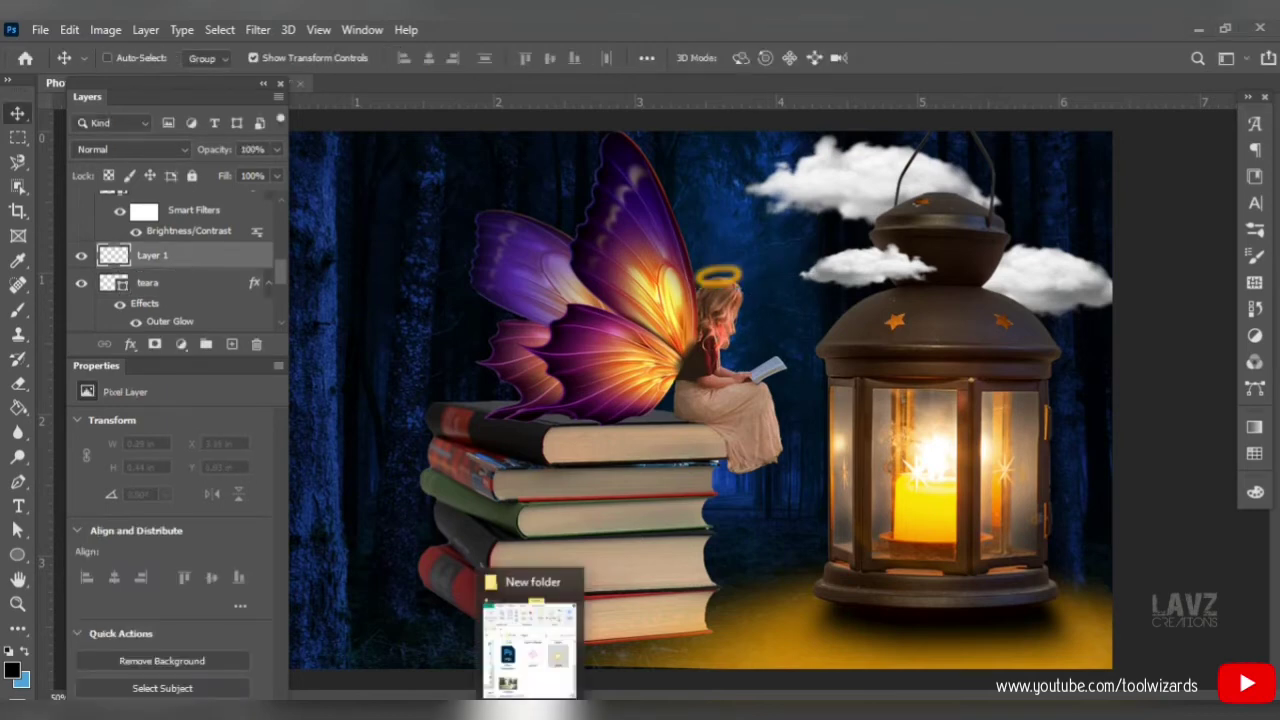
{"action": "left_click", "coordinate": [521, 645]}
{"action": "left_click_drag", "start_coordinate": [943, 398], "coordinate": [678, 415]}
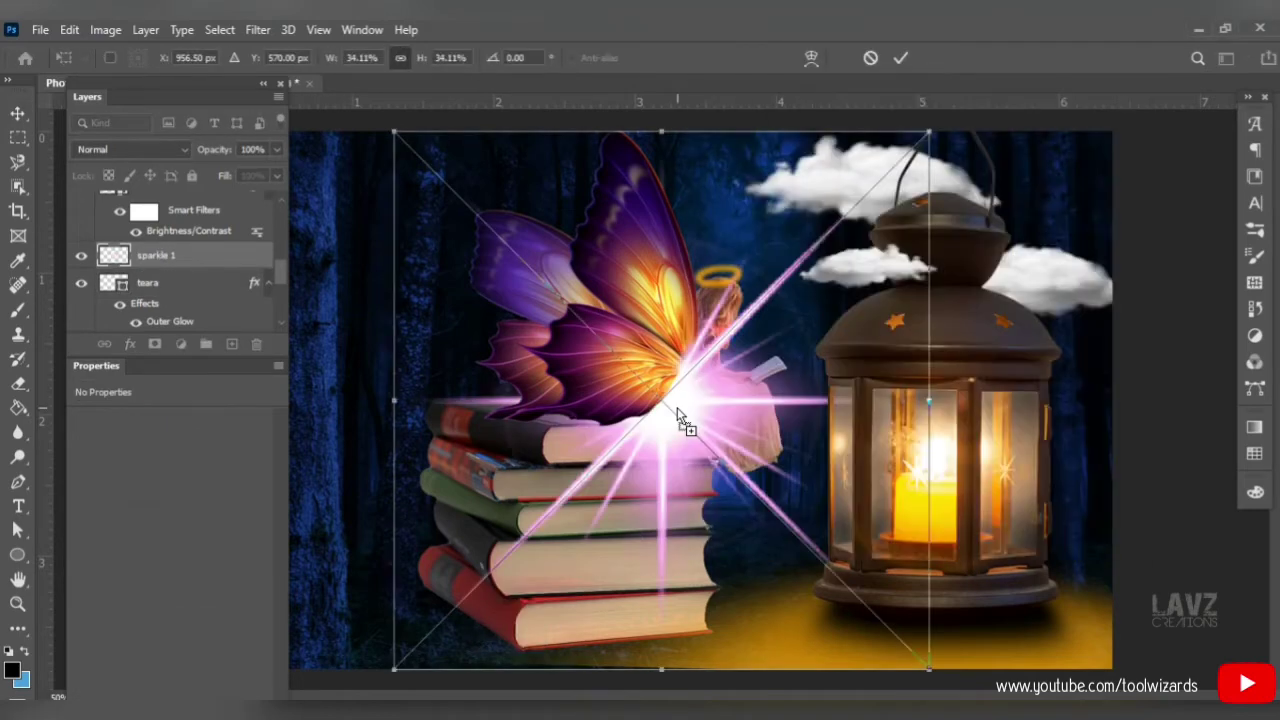
Scale the placed sparkle image to about 21% and position it between the book stack and the lantern.
{"action": "left_click_drag", "start_coordinate": [927, 138], "coordinate": [815, 335]}
{"action": "left_click_drag", "start_coordinate": [540, 470], "coordinate": [800, 556]}
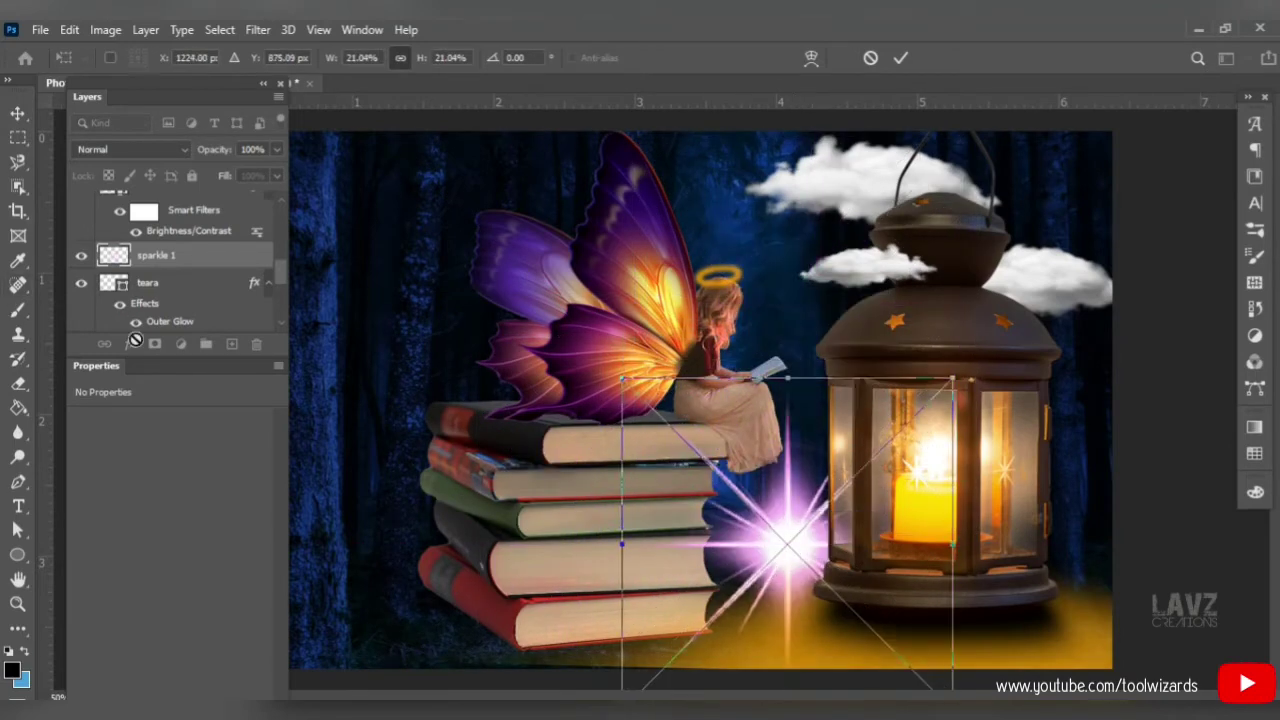
{"action": "left_click", "coordinate": [20, 114]}
Add an orange Color Overlay to the sparkle 1 layer with its opacity reduced below 100%.
{"action": "left_click", "coordinate": [130, 344]}
{"action": "left_click", "coordinate": [143, 476]}
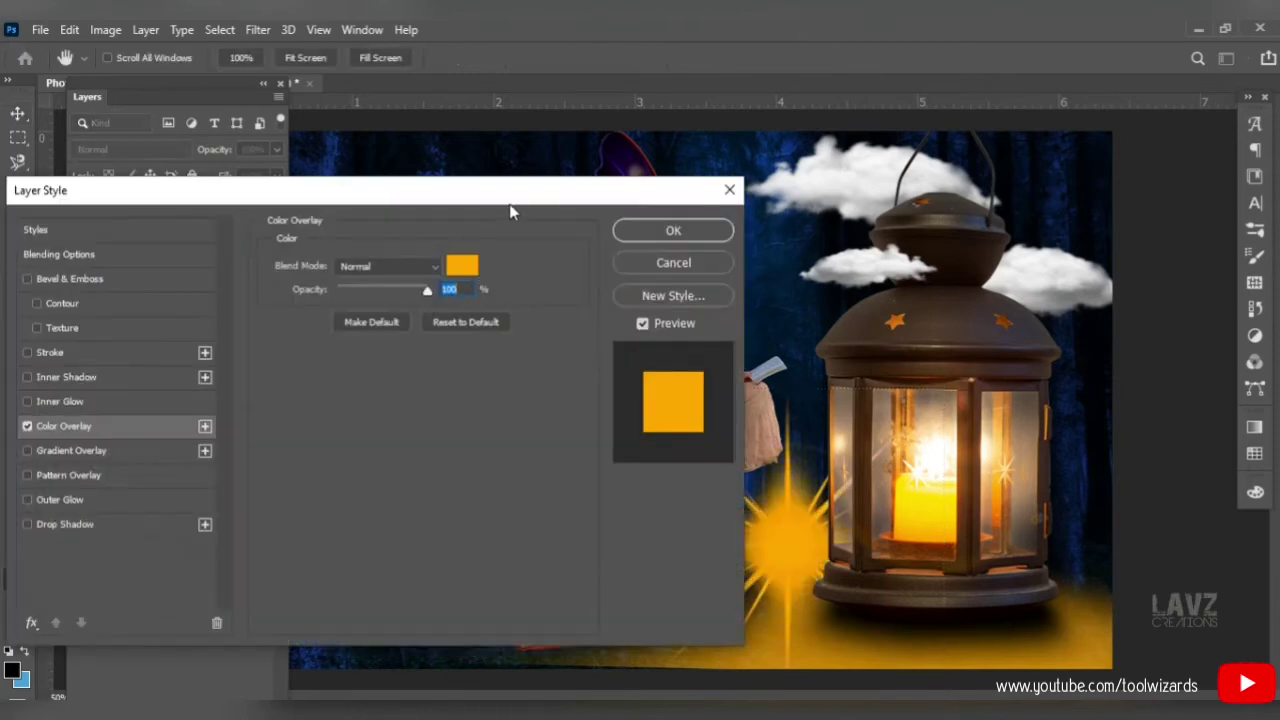
{"action": "left_click_drag", "start_coordinate": [510, 205], "coordinate": [423, 212]}
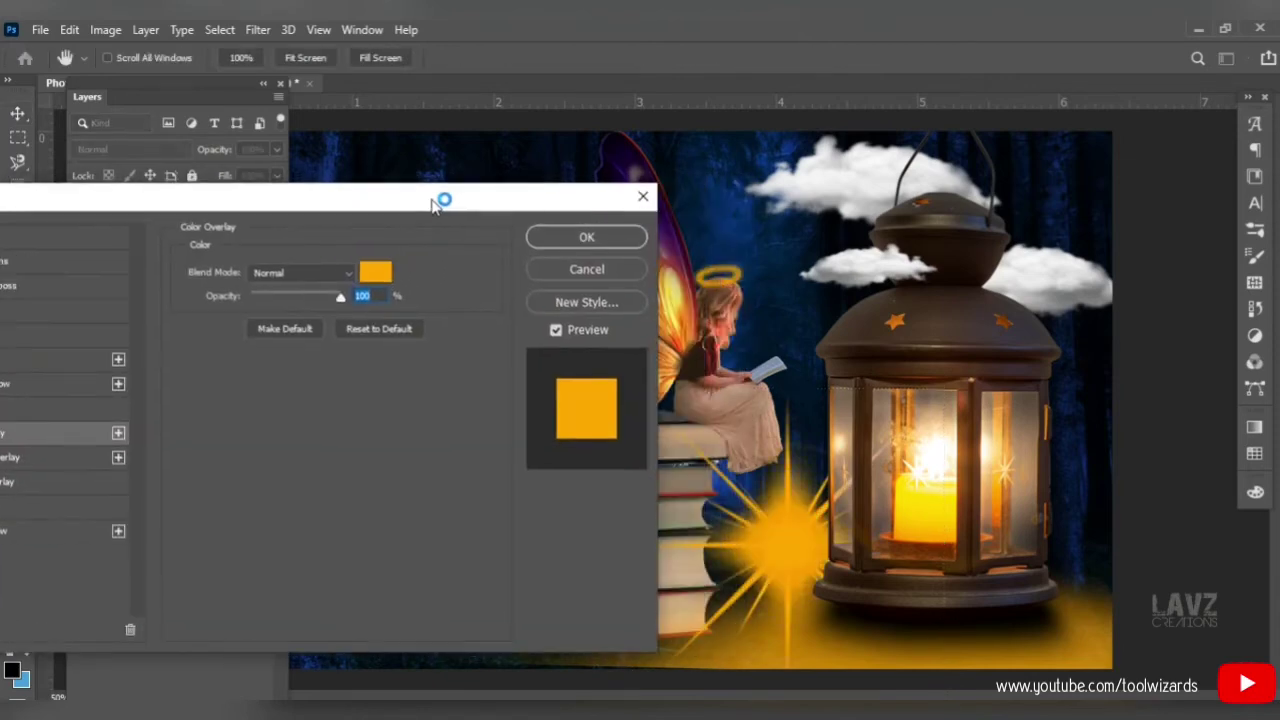
{"action": "left_click_drag", "start_coordinate": [340, 296], "coordinate": [311, 300]}
{"action": "left_click", "coordinate": [586, 237]}
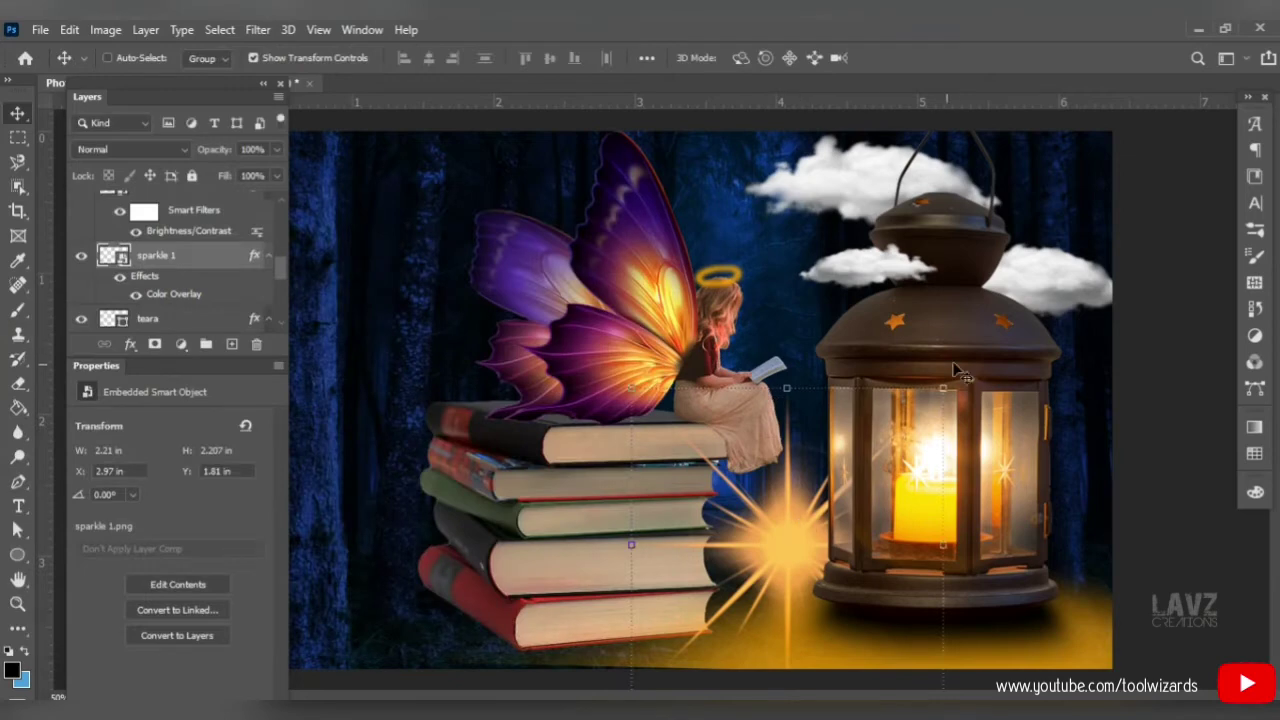
Shrink the sparkle to about 0.06 in wide and place it just above the girl's open book.
{"action": "left_click_drag", "start_coordinate": [943, 389], "coordinate": [750, 539]}
{"action": "left_click_drag", "start_coordinate": [686, 603], "coordinate": [776, 343]}
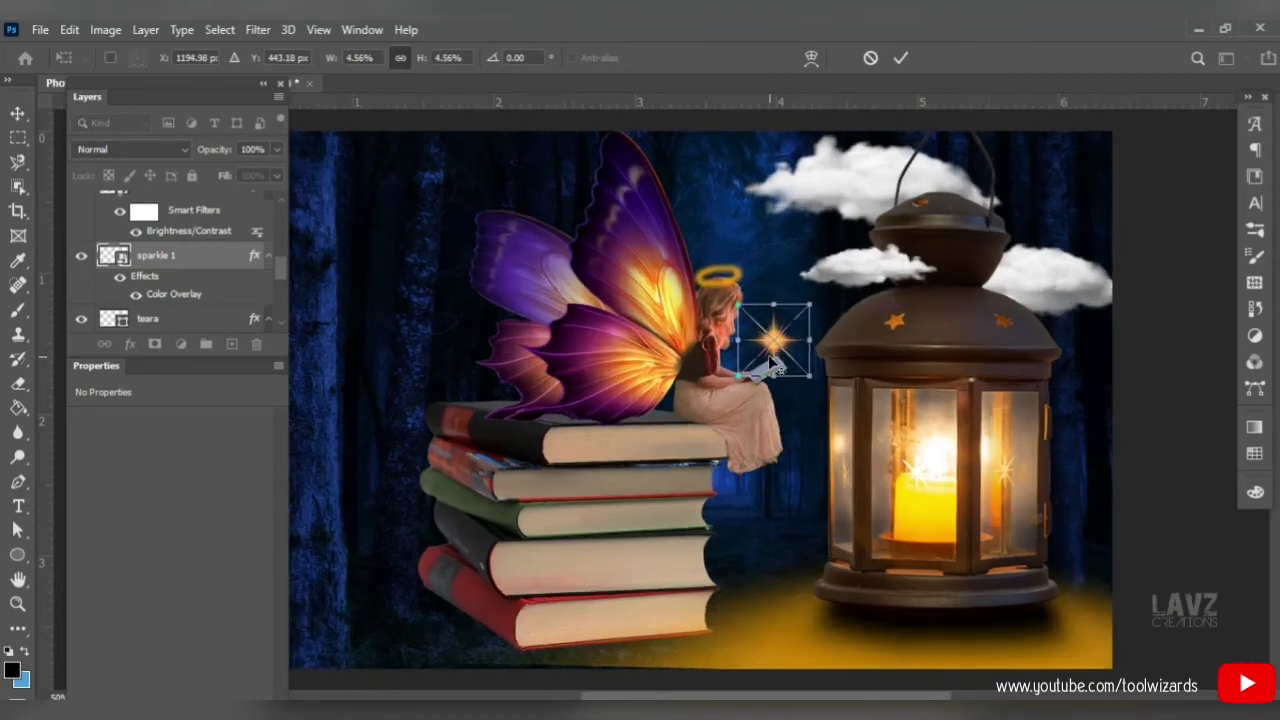
{"action": "scroll", "coordinate": [776, 343], "scroll_direction": "up", "scroll_amount": 2}
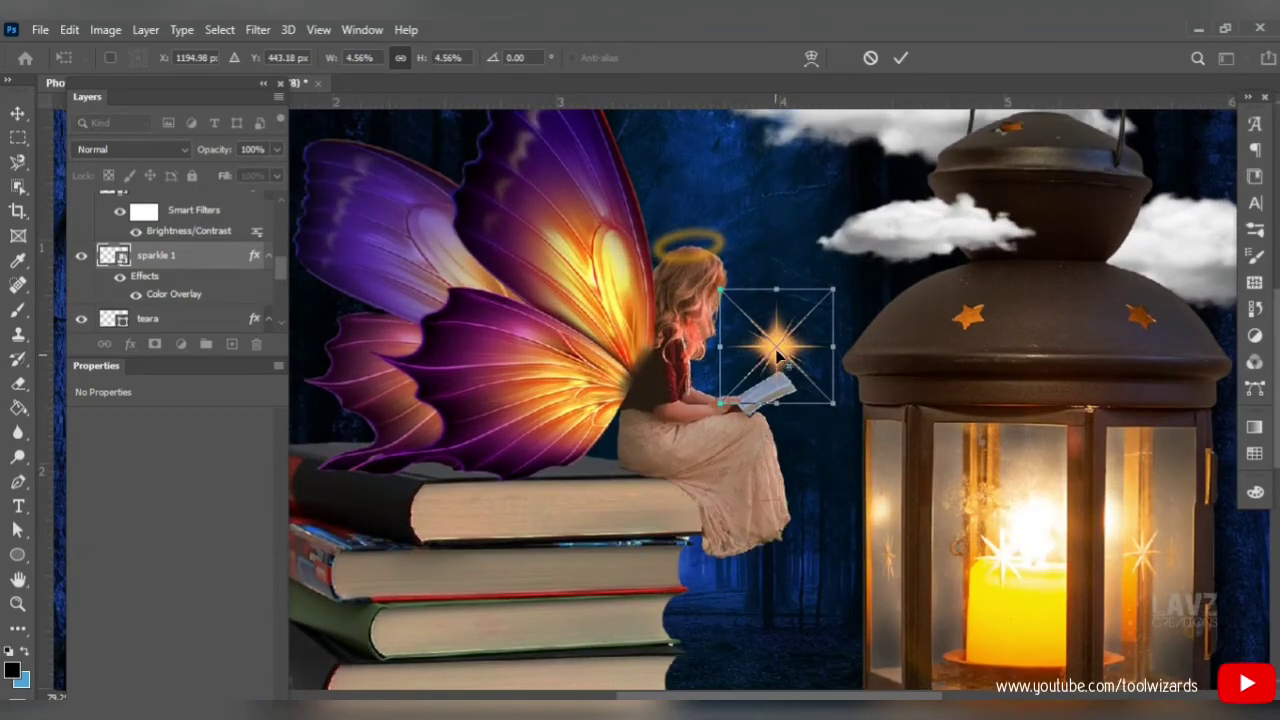
{"action": "scroll", "coordinate": [776, 348], "scroll_direction": "up", "scroll_amount": 1}
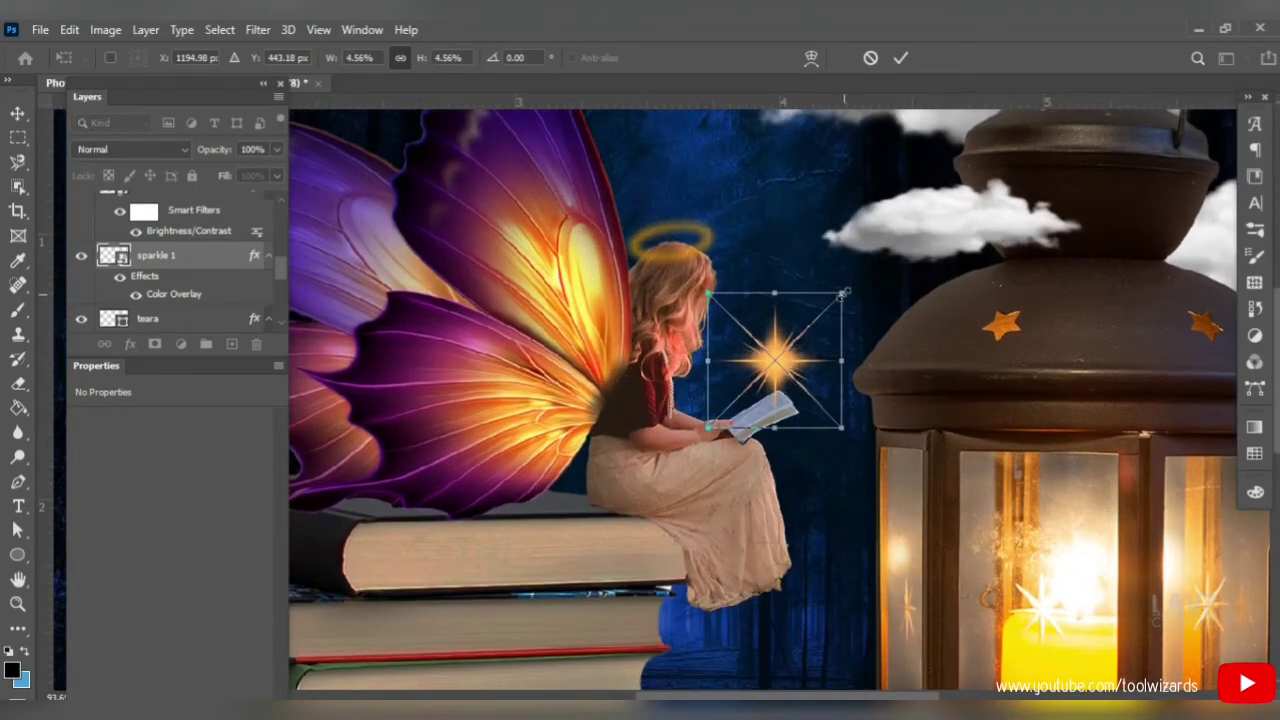
{"action": "left_click_drag", "start_coordinate": [843, 293], "coordinate": [739, 406]}
{"action": "left_click", "coordinate": [17, 113]}
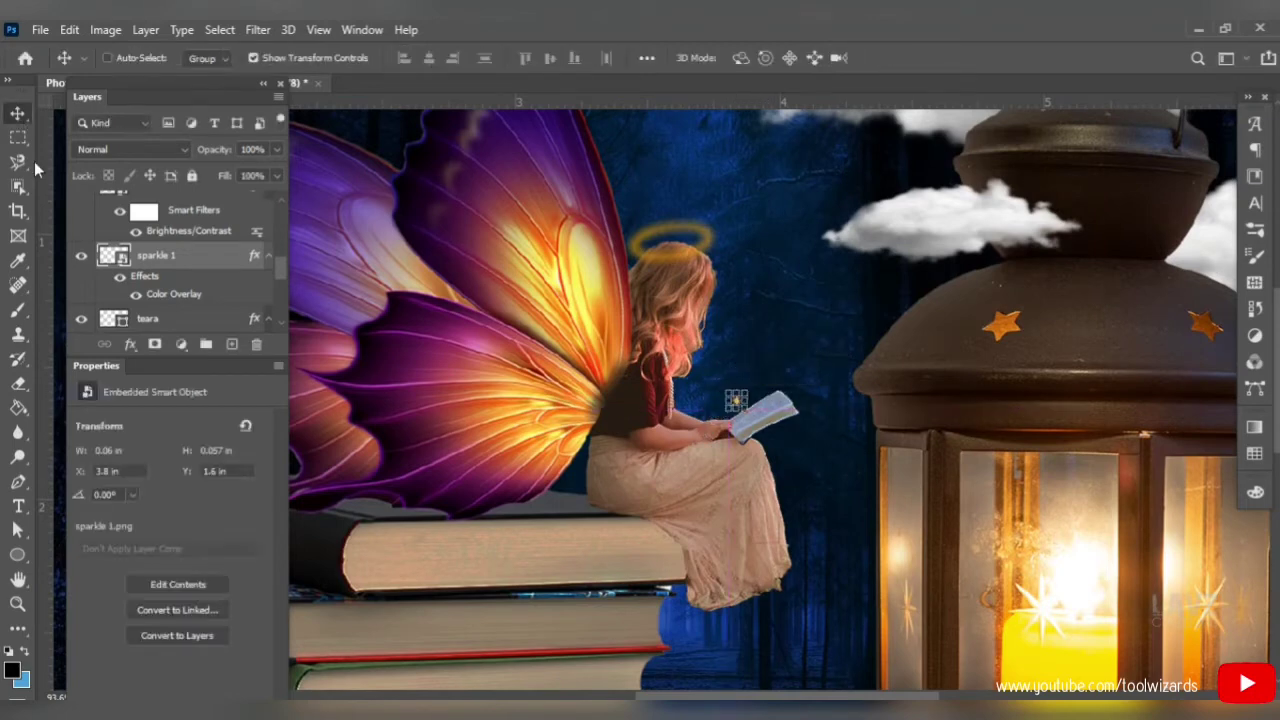
Scale the sparkle 1 layer down a little more, to about 0.45%, above the book.
{"action": "left_click", "coordinate": [176, 319]}
{"action": "left_click", "coordinate": [176, 220]}
{"action": "key", "text": "ctrl+t"}
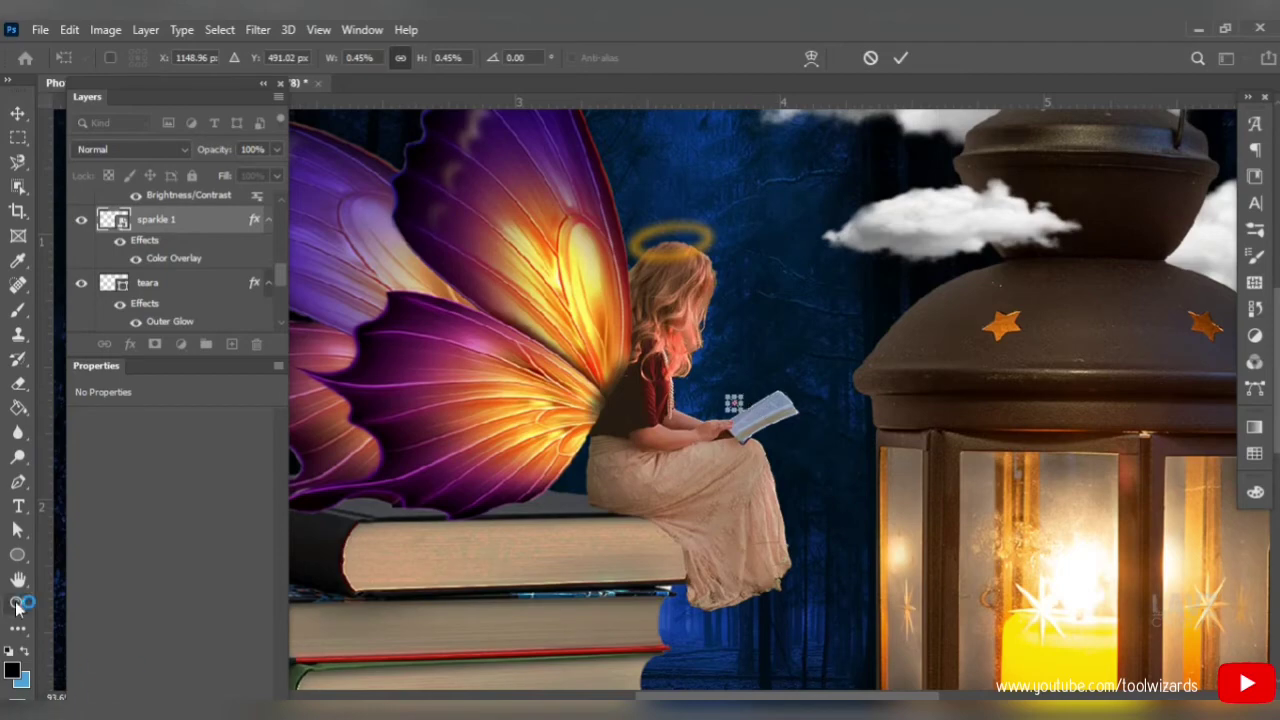
{"action": "left_click", "coordinate": [17, 604]}
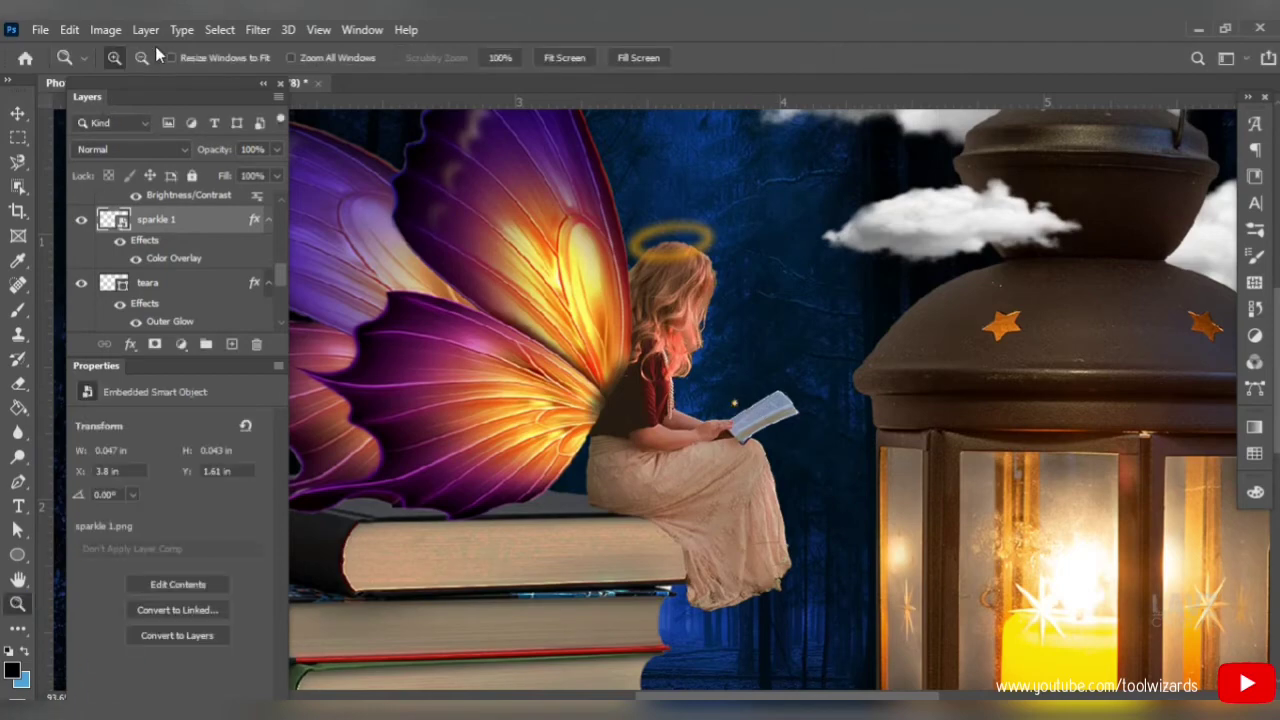
Duplicate the sparkle slightly above the original and scale the copy to about 0.22%.
{"action": "left_click", "coordinate": [778, 389]}
{"action": "left_click", "coordinate": [778, 388]}
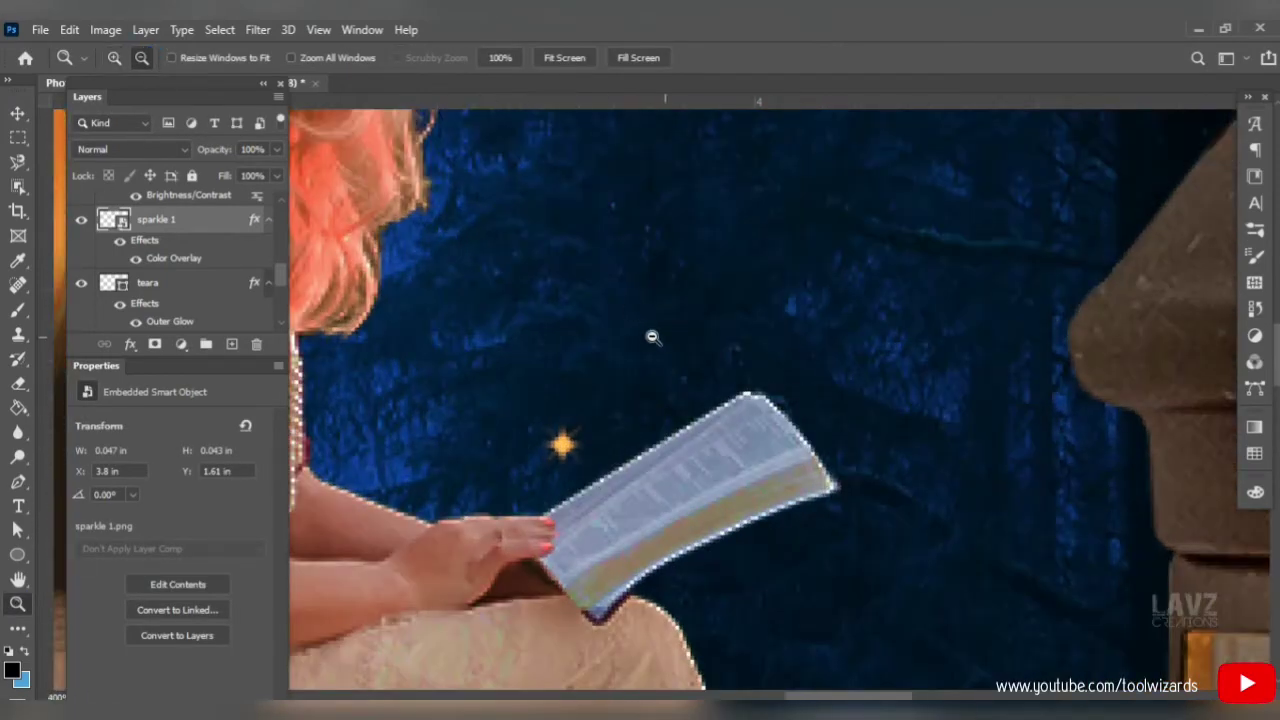
{"action": "left_click", "coordinate": [652, 337], "text": "alt"}
{"action": "key", "text": "v"}
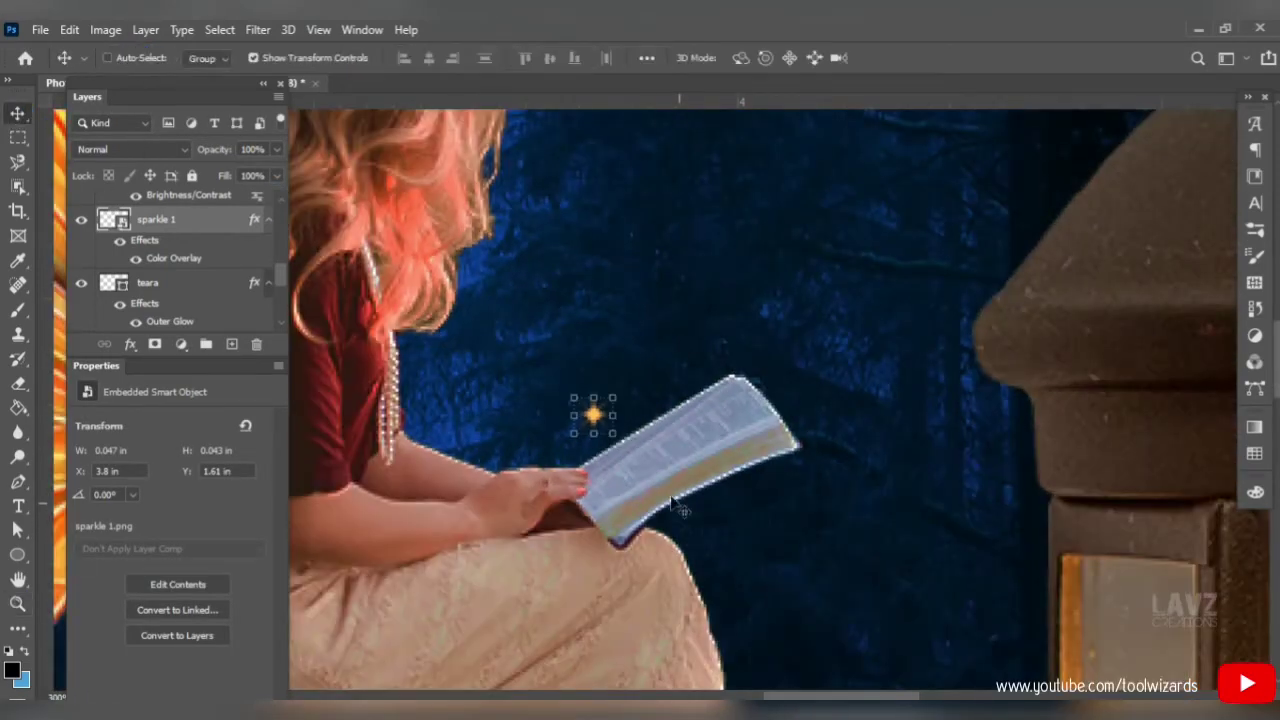
{"action": "left_click_drag", "start_coordinate": [609, 427], "coordinate": [609, 366]}
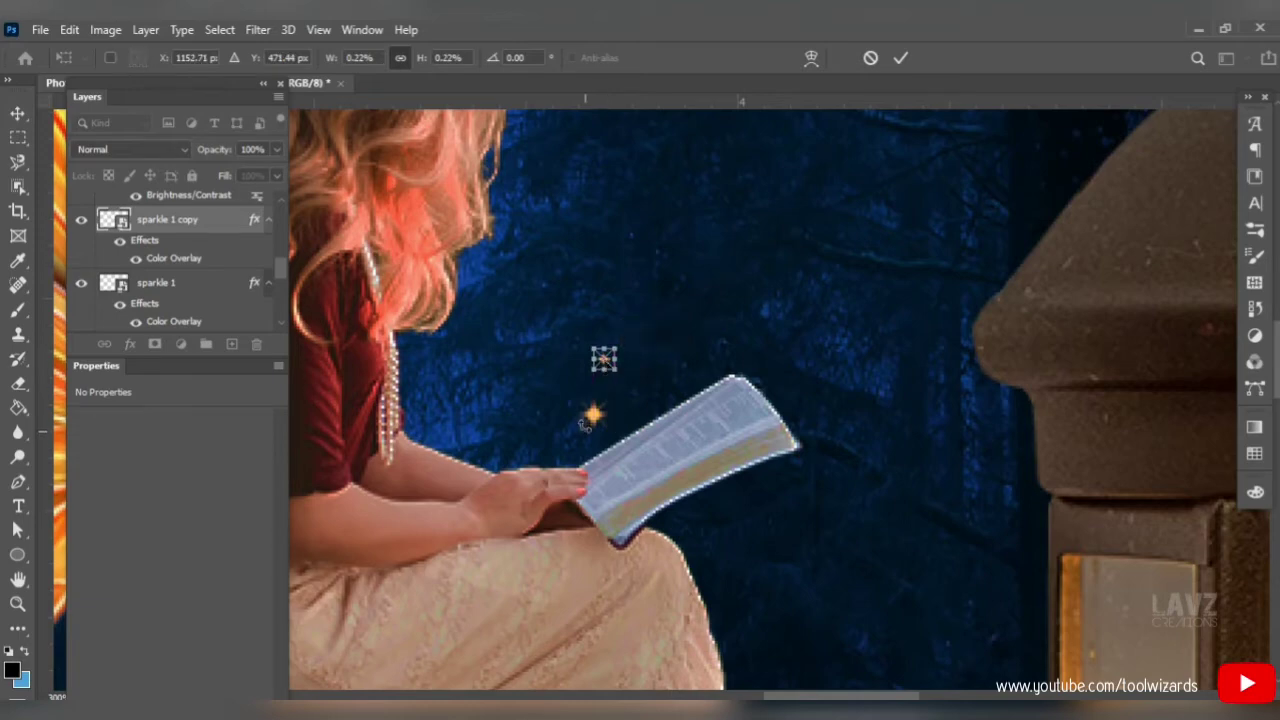
Duplicate the original sparkle and spread several smaller copies upward above the open book.
{"action": "left_click", "coordinate": [249, 284]}
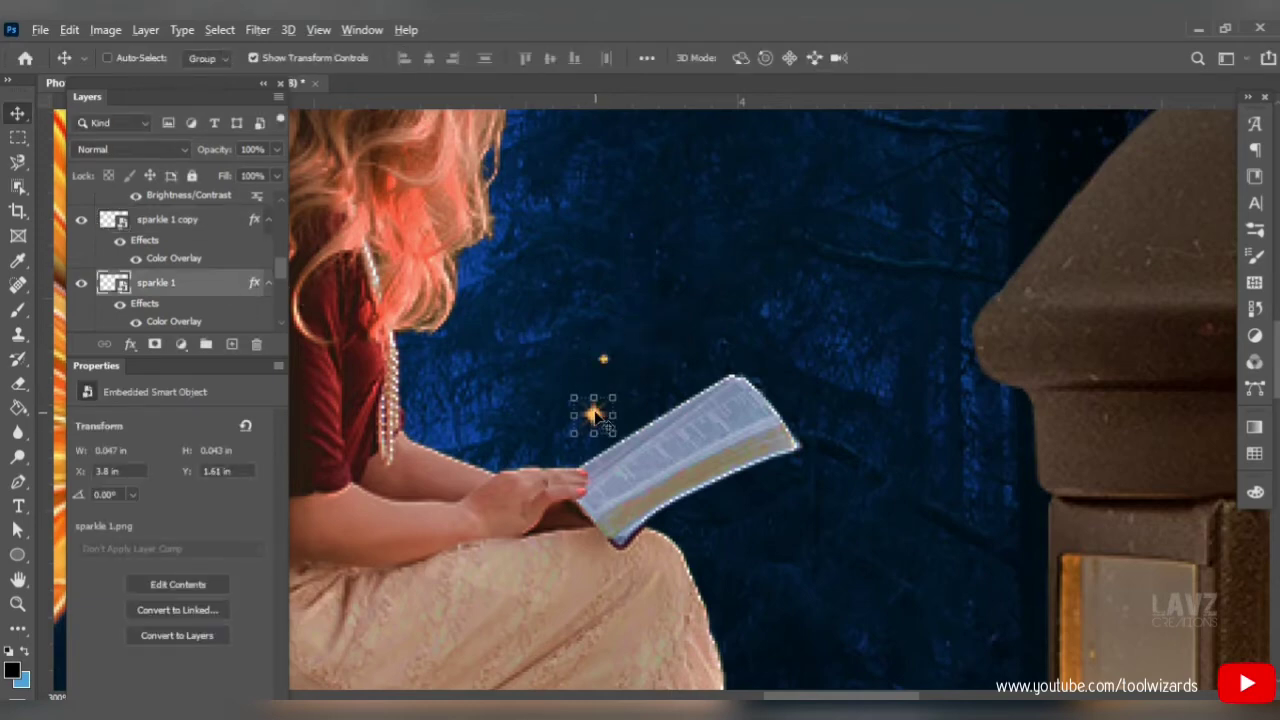
{"action": "left_click_drag", "start_coordinate": [594, 413], "coordinate": [657, 251]}
{"action": "key", "text": "Return"}
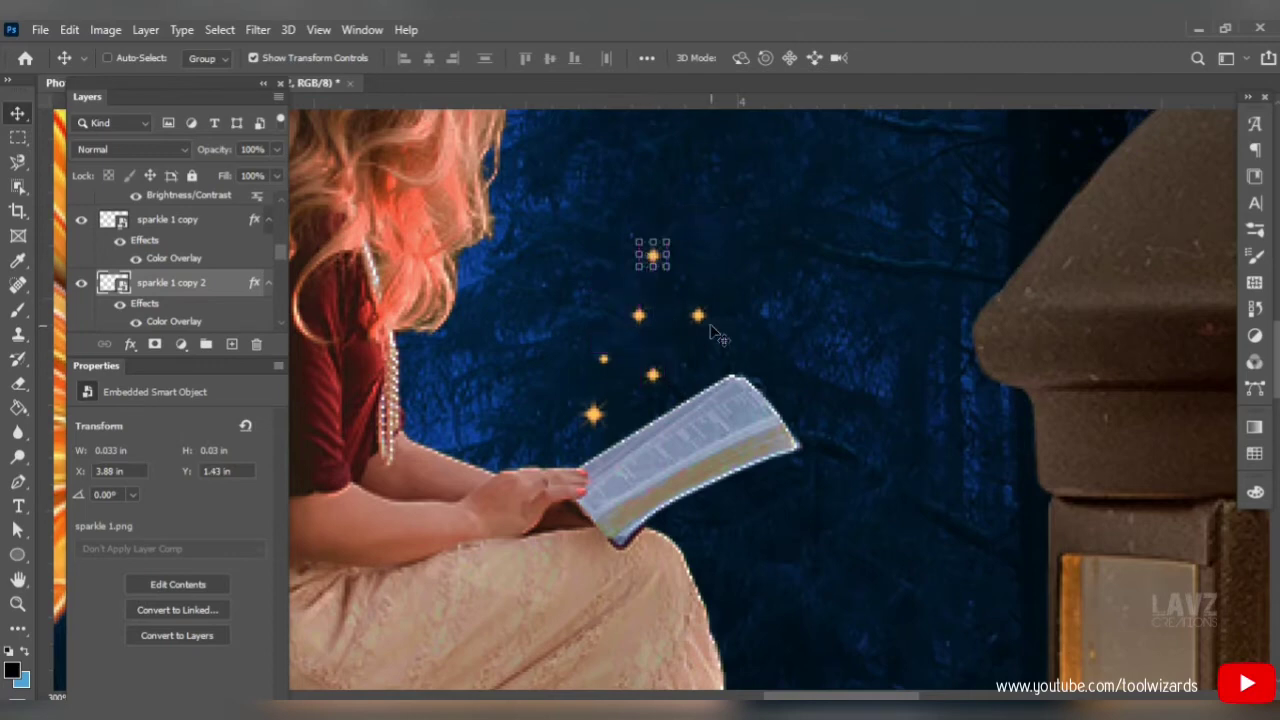
Paste more sparkle copies, a shrunken one in the middle of the cluster and another above it.
{"action": "key", "text": "ctrl+v"}
{"action": "left_click_drag", "start_coordinate": [678, 407], "coordinate": [663, 323]}
{"action": "key", "text": "ctrl+t"}
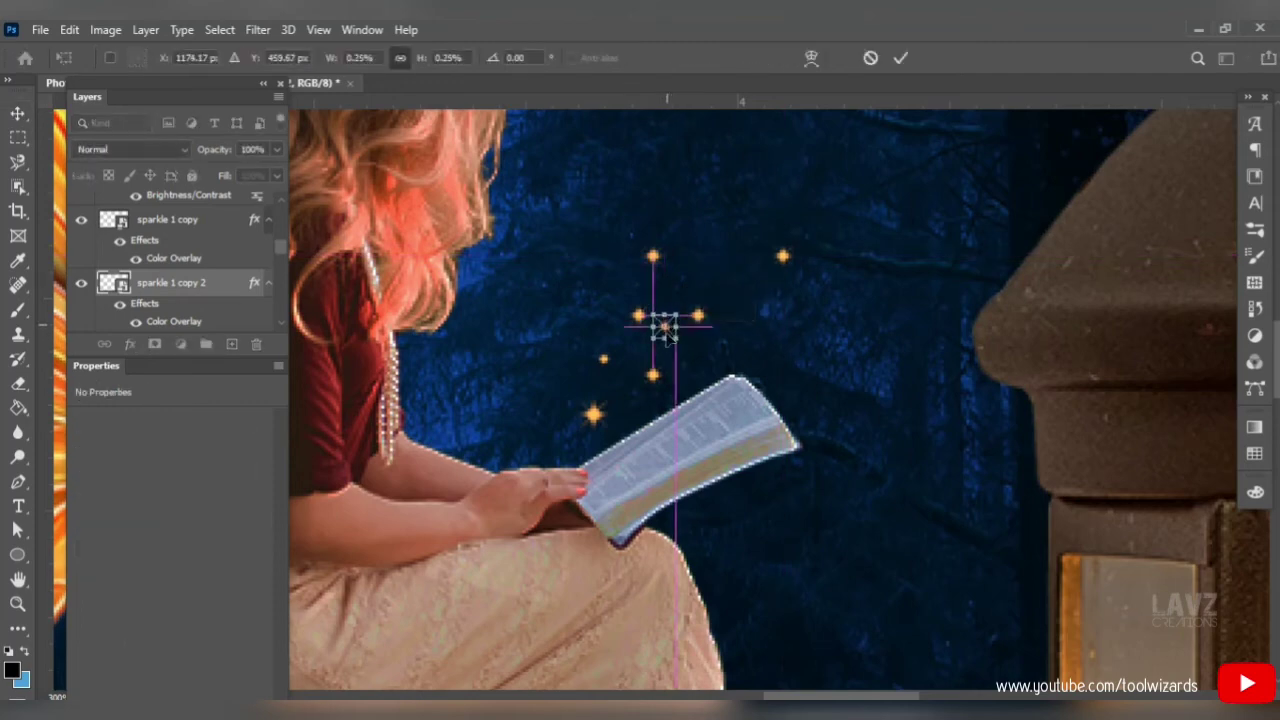
{"action": "left_click", "coordinate": [18, 114]}
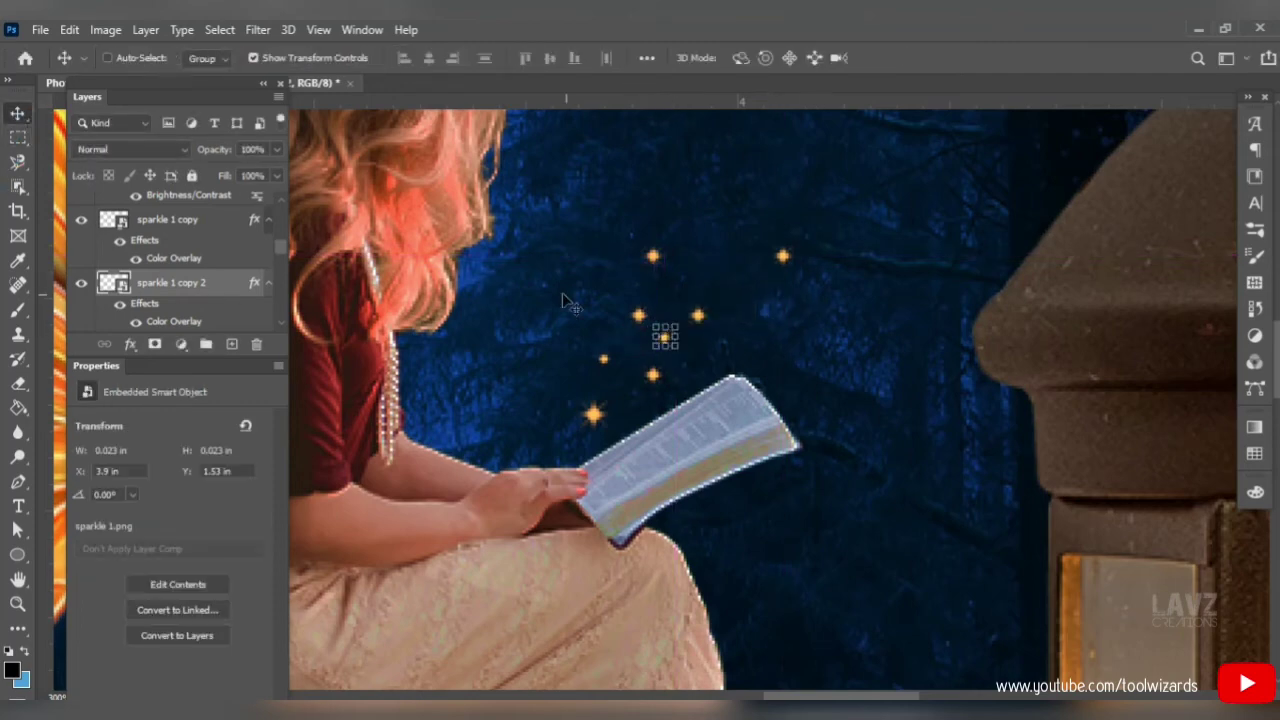
{"action": "left_click_drag", "start_coordinate": [680, 343], "coordinate": [734, 210]}
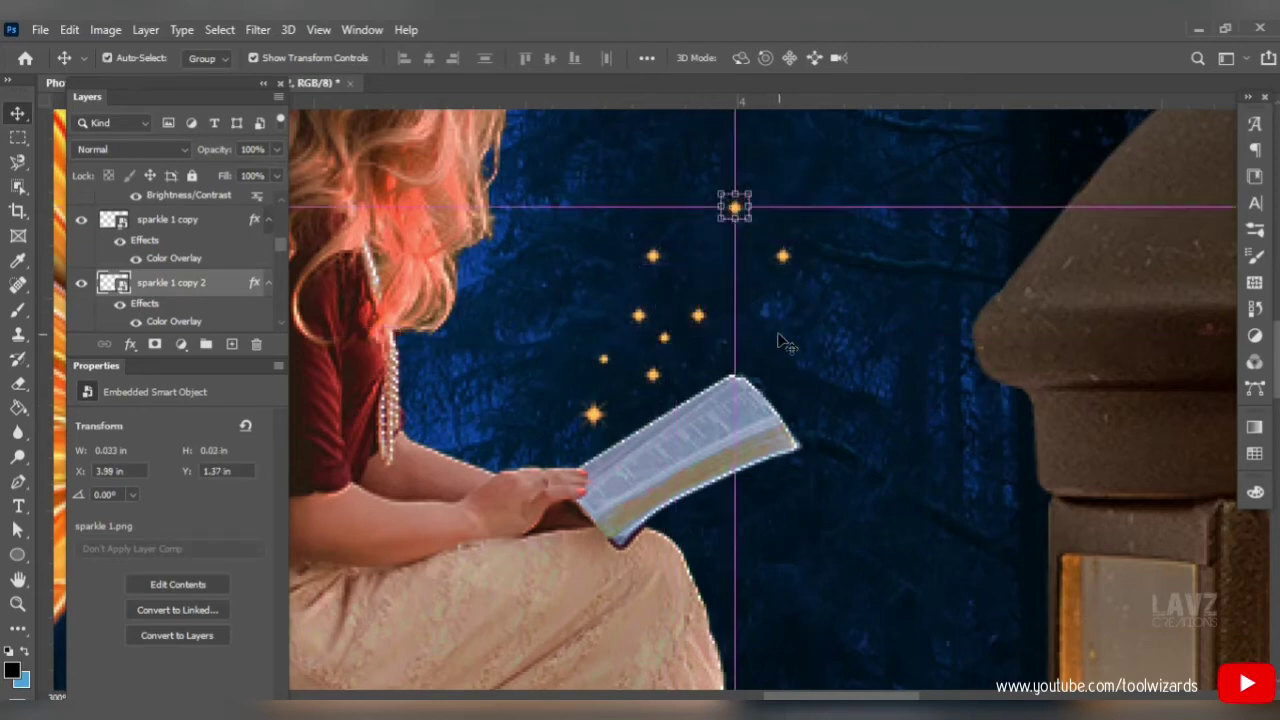
Paste a sparkle scaled to about 0.38% on the lantern side of the cluster and another at its top.
{"action": "key", "text": "ctrl+v"}
{"action": "left_click_drag", "start_coordinate": [672, 400], "coordinate": [775, 346]}
{"action": "key", "text": "ctrl+t"}
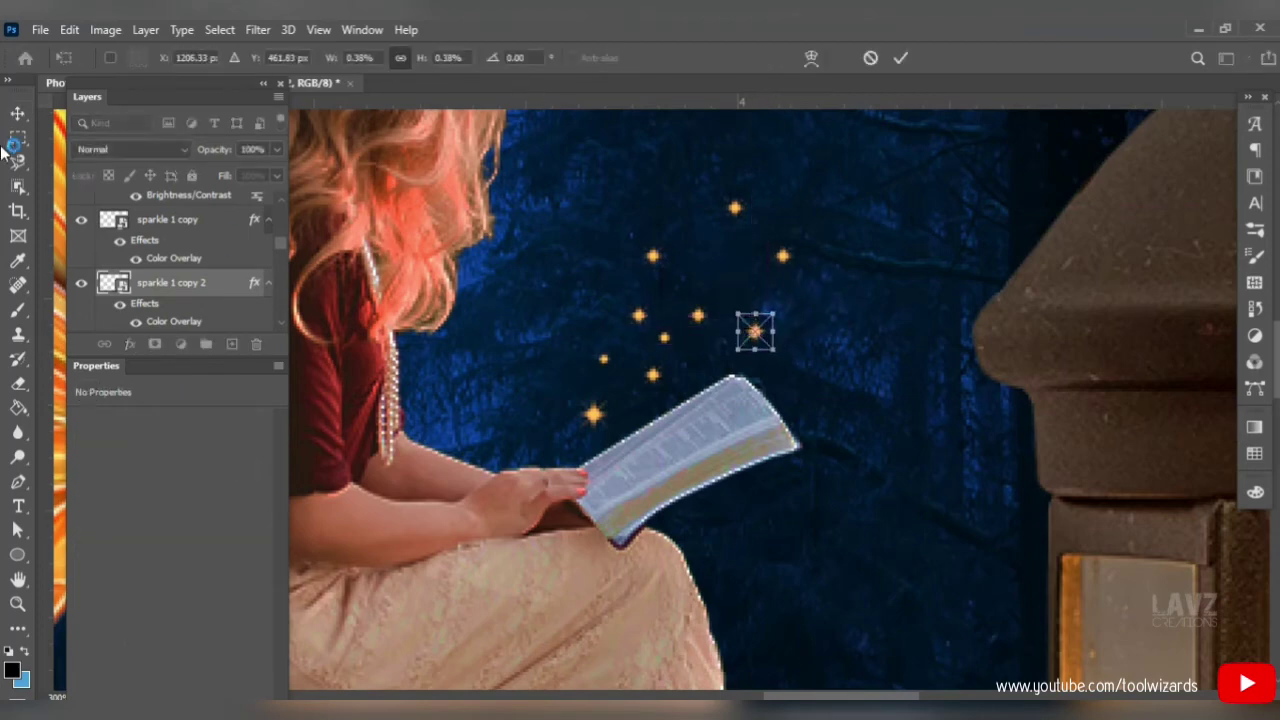
{"action": "left_click", "coordinate": [17, 114]}
{"action": "key", "text": "ctrl+v"}
{"action": "left_click_drag", "start_coordinate": [663, 400], "coordinate": [728, 142]}
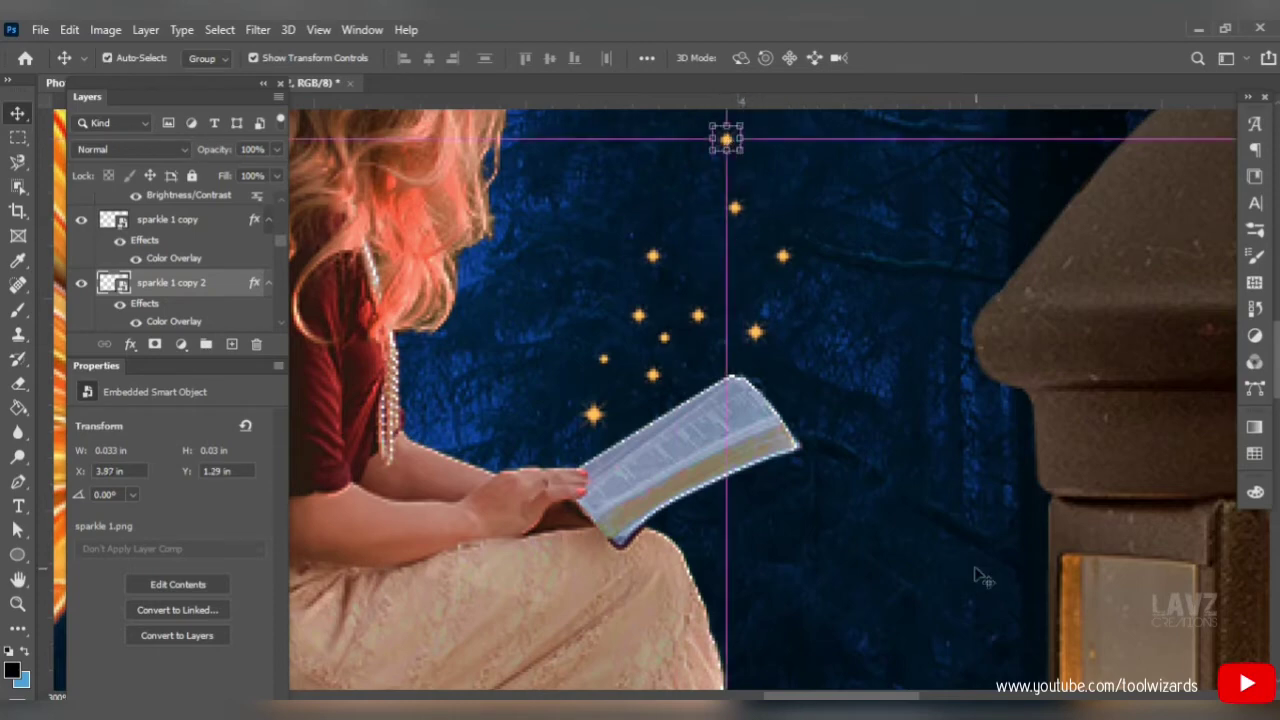
Paste two more sparkles into the upper half of the cluster and shrink them to about 0.02 in wide.
{"action": "key", "text": "ctrl+v"}
{"action": "left_click_drag", "start_coordinate": [677, 420], "coordinate": [722, 262]}
{"action": "key", "text": "ctrl+t"}
{"action": "left_click", "coordinate": [26, 110]}
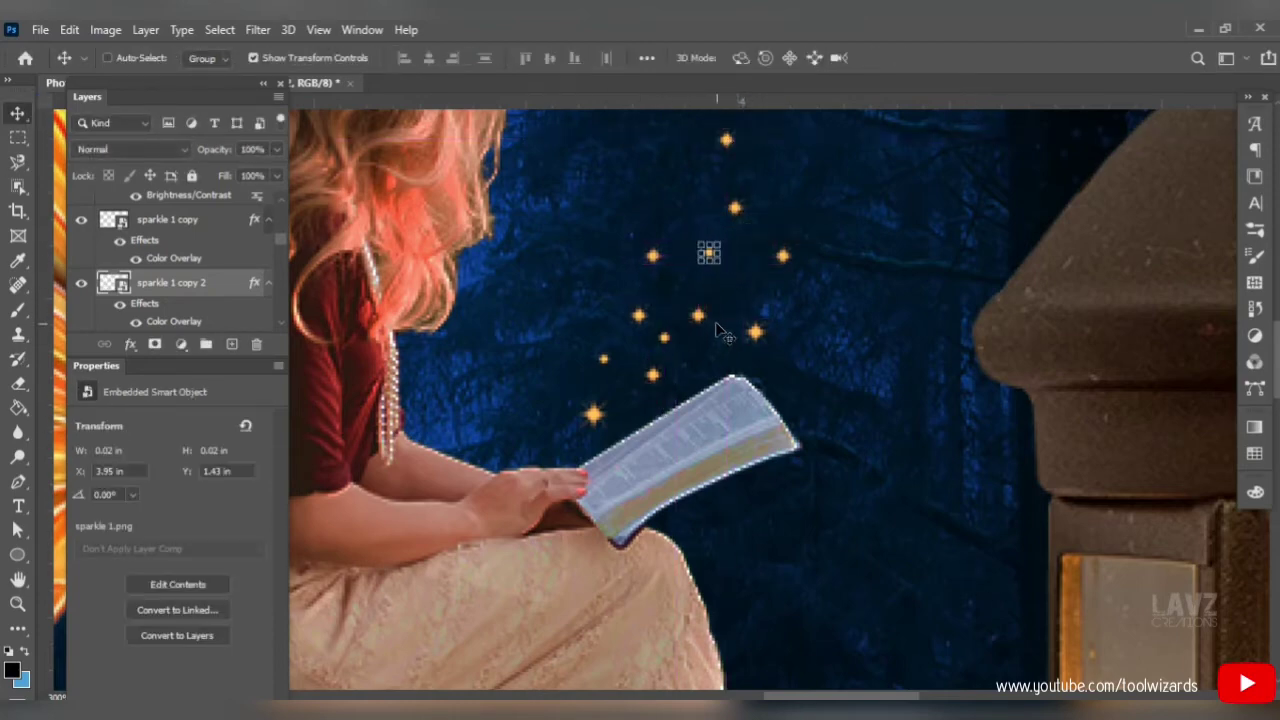
{"action": "key", "text": "ctrl+v"}
{"action": "left_click_drag", "start_coordinate": [680, 417], "coordinate": [689, 216]}
{"action": "key", "text": "ctrl+t"}
{"action": "left_click", "coordinate": [17, 113]}
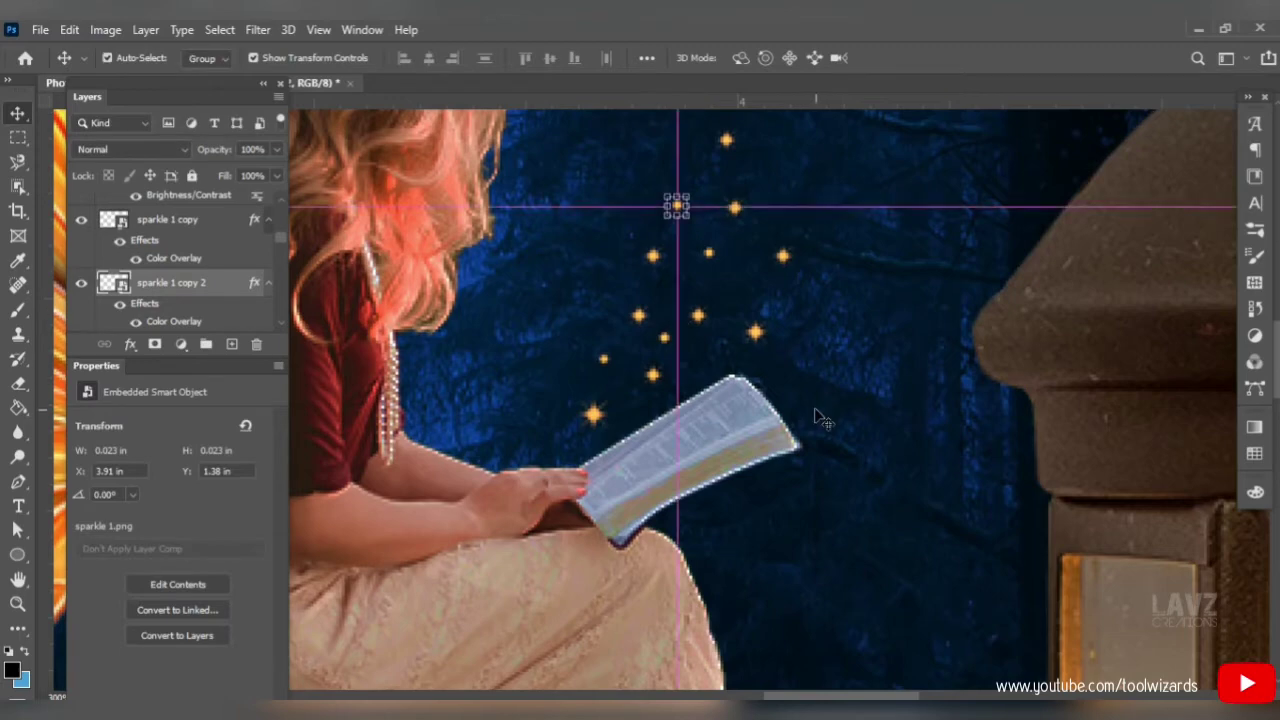
Paste one sparkle just over the book's upper edge and a shrunken one high on the lantern side.
{"action": "key", "text": "ctrl+v"}
{"action": "left_click_drag", "start_coordinate": [661, 398], "coordinate": [721, 360]}
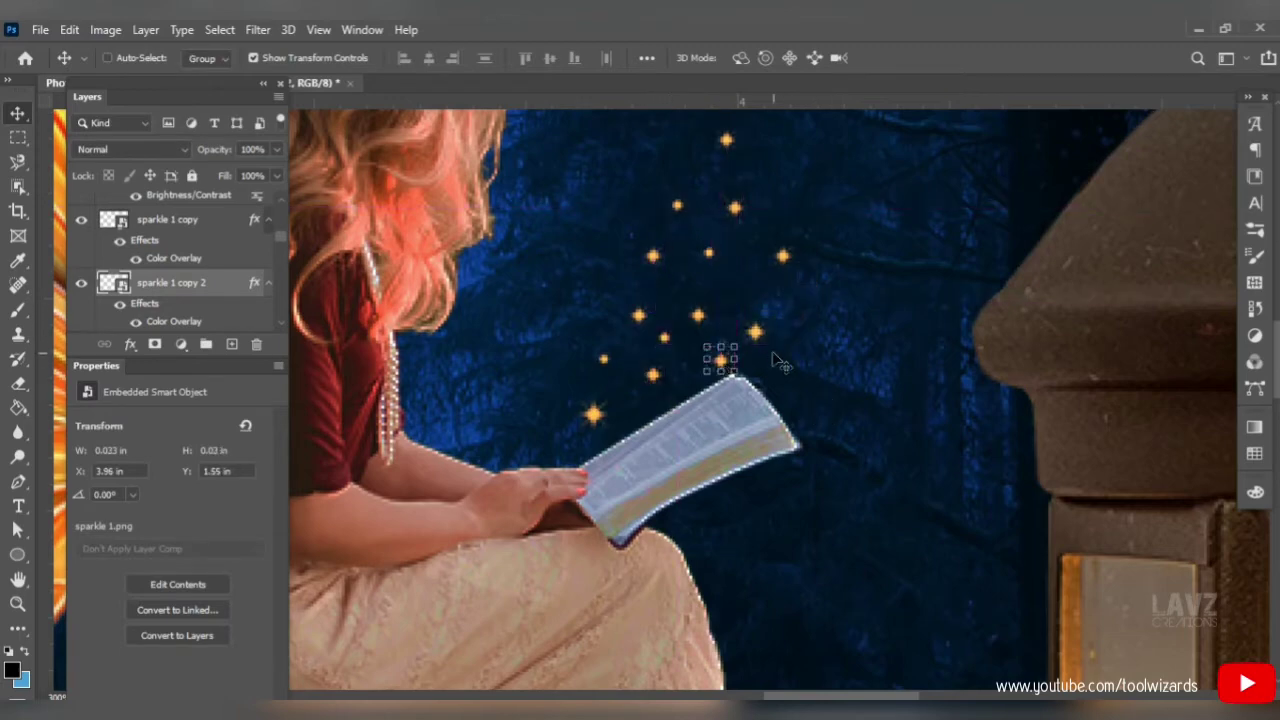
{"action": "key", "text": "ctrl+v"}
{"action": "left_click_drag", "start_coordinate": [680, 408], "coordinate": [838, 158]}
{"action": "key", "text": "ctrl+t"}
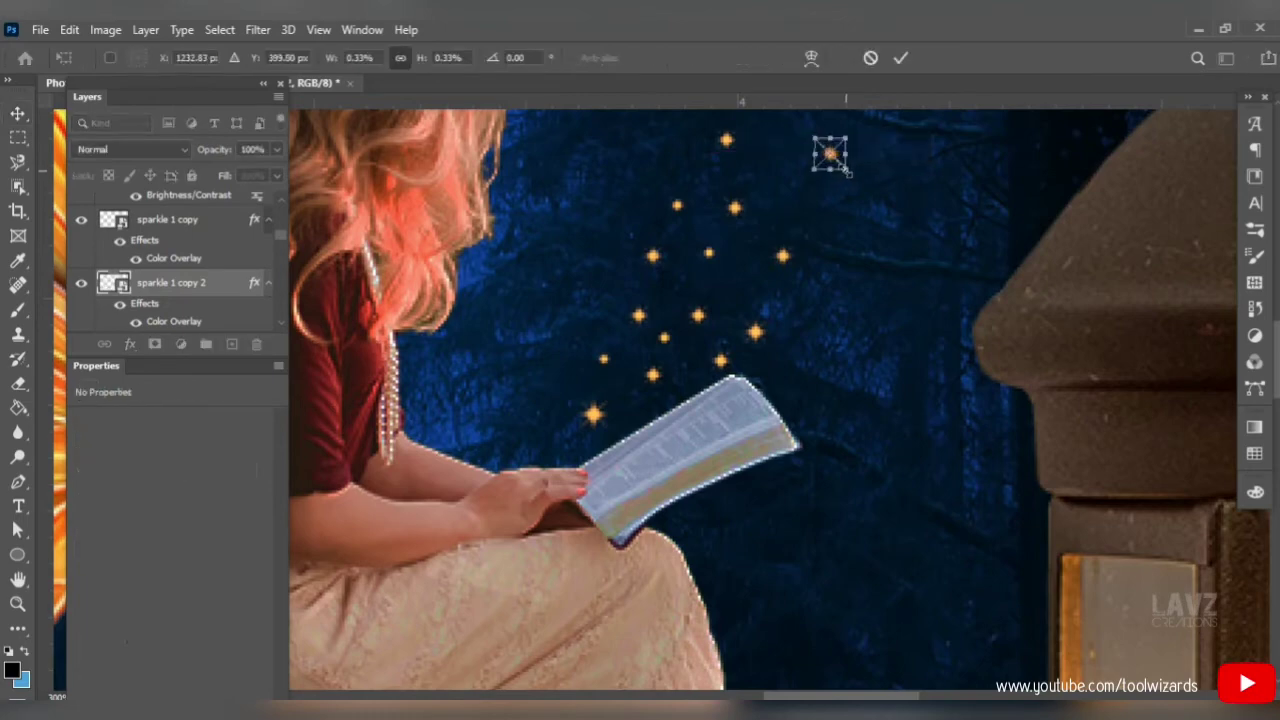
{"action": "key", "text": "Return"}
Paste further sparkles at the top and in the middle of the cluster, scaling the middle one to about 0.27%.
{"action": "key", "text": "ctrl+v"}
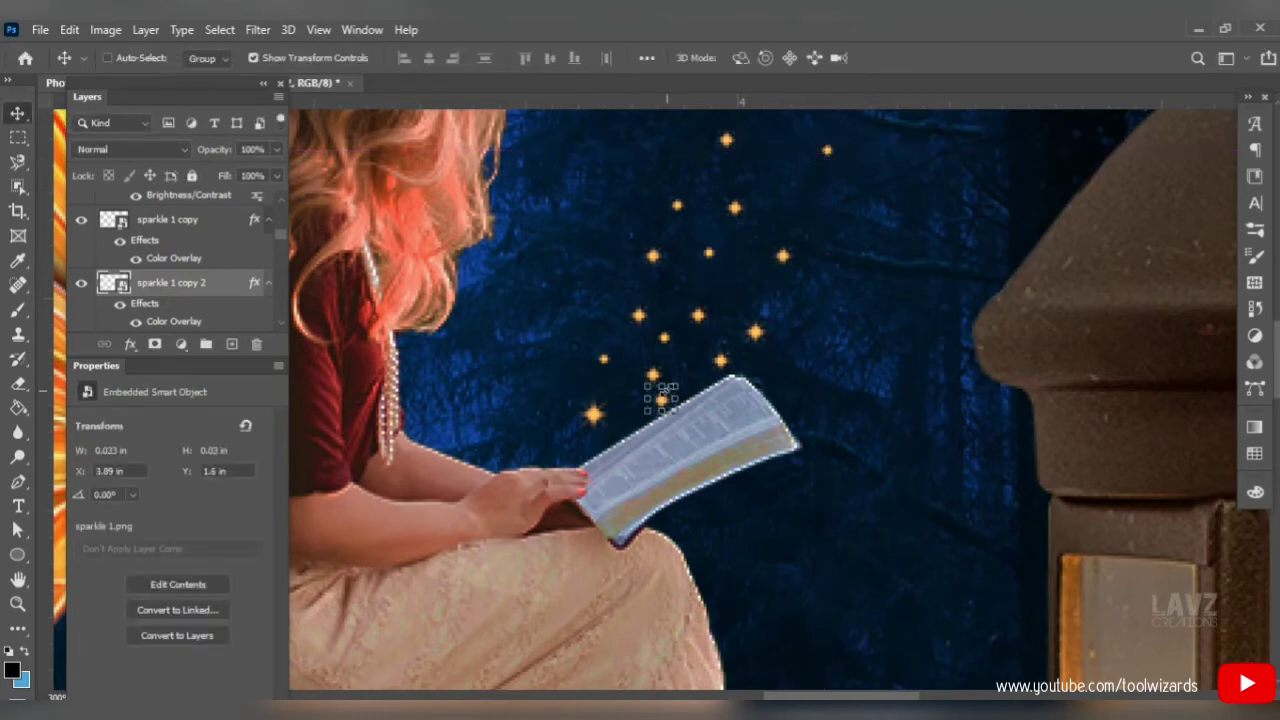
{"action": "left_click_drag", "start_coordinate": [668, 398], "coordinate": [803, 134]}
{"action": "key", "text": "ctrl+v"}
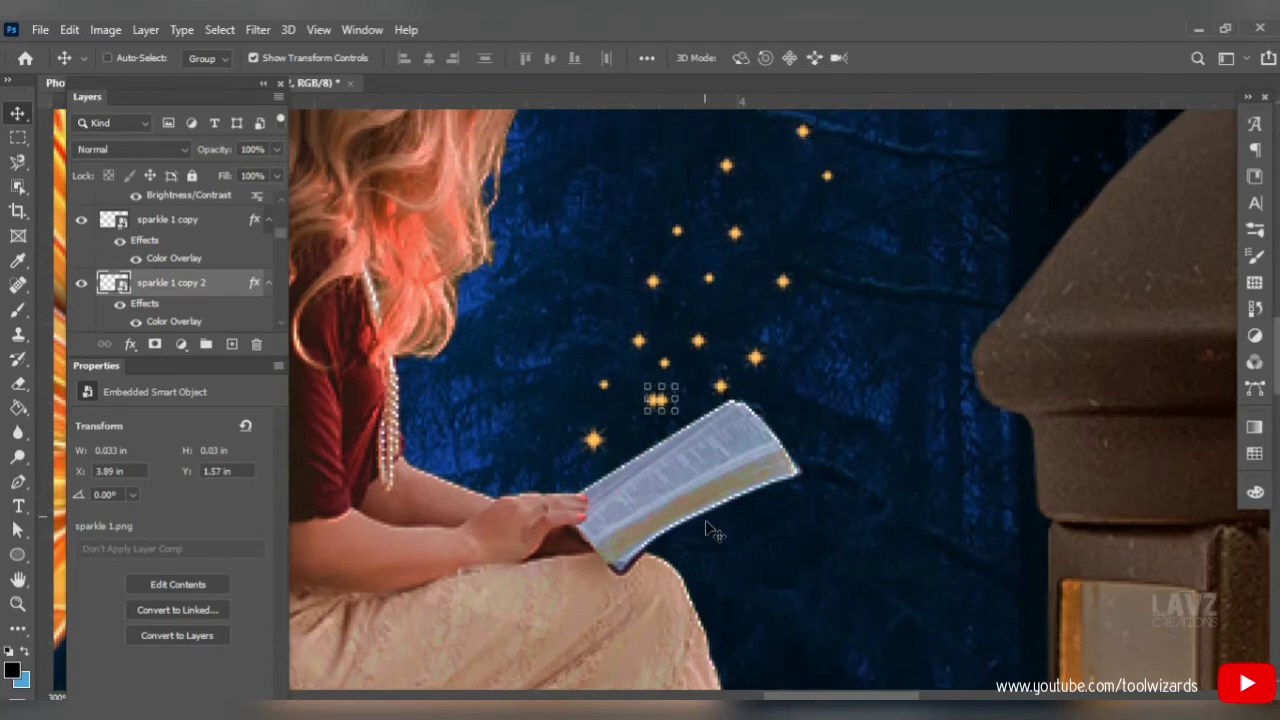
{"action": "left_click_drag", "start_coordinate": [666, 404], "coordinate": [746, 321]}
{"action": "key", "text": "ctrl+t"}
{"action": "key", "text": "Return"}
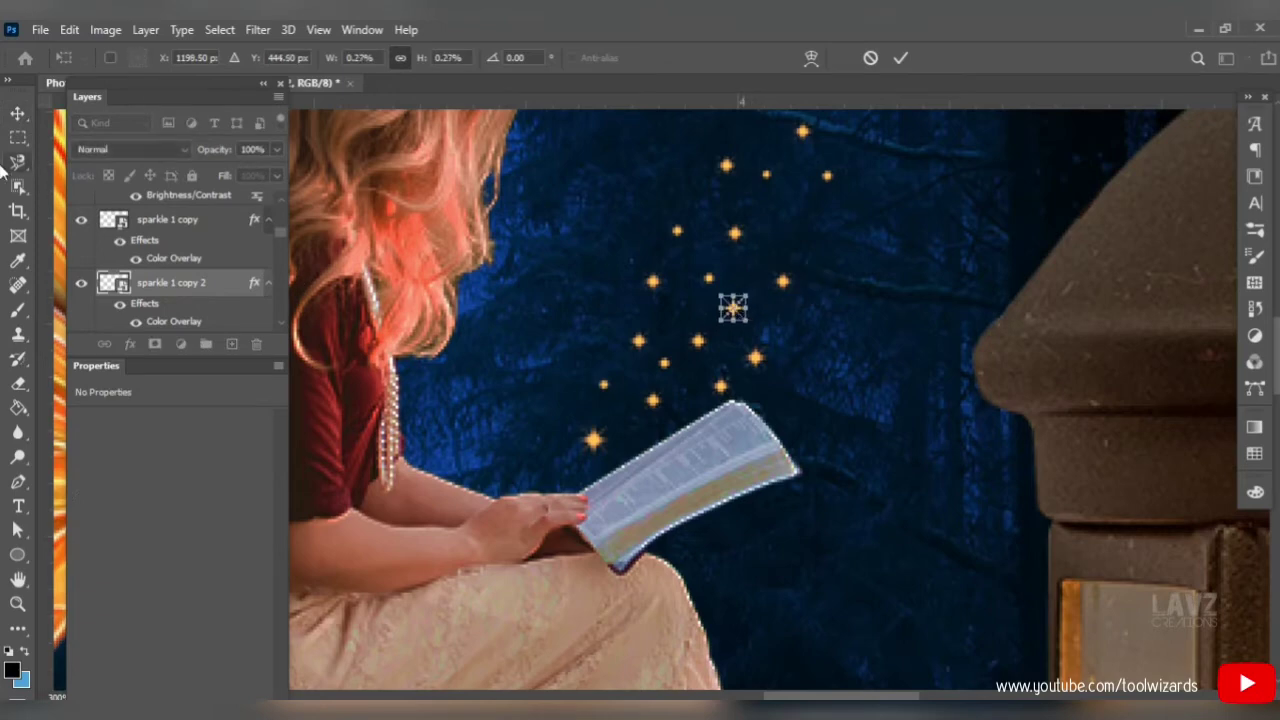
{"action": "key", "text": "Return"}
Examine the sparkle cluster above the book both up close and within the whole composition.
{"action": "left_click", "coordinate": [17, 603]}
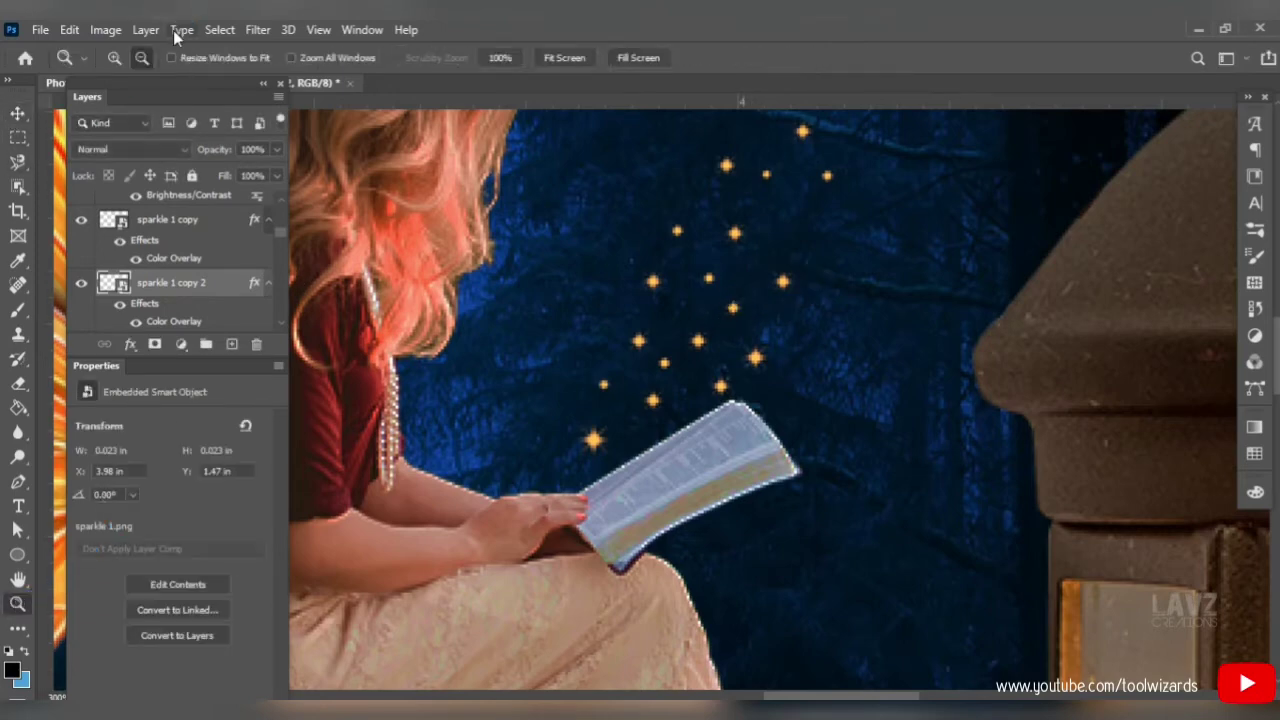
{"action": "left_click", "coordinate": [695, 309]}
{"action": "left_click", "coordinate": [703, 314]}
{"action": "left_click", "coordinate": [840, 326]}
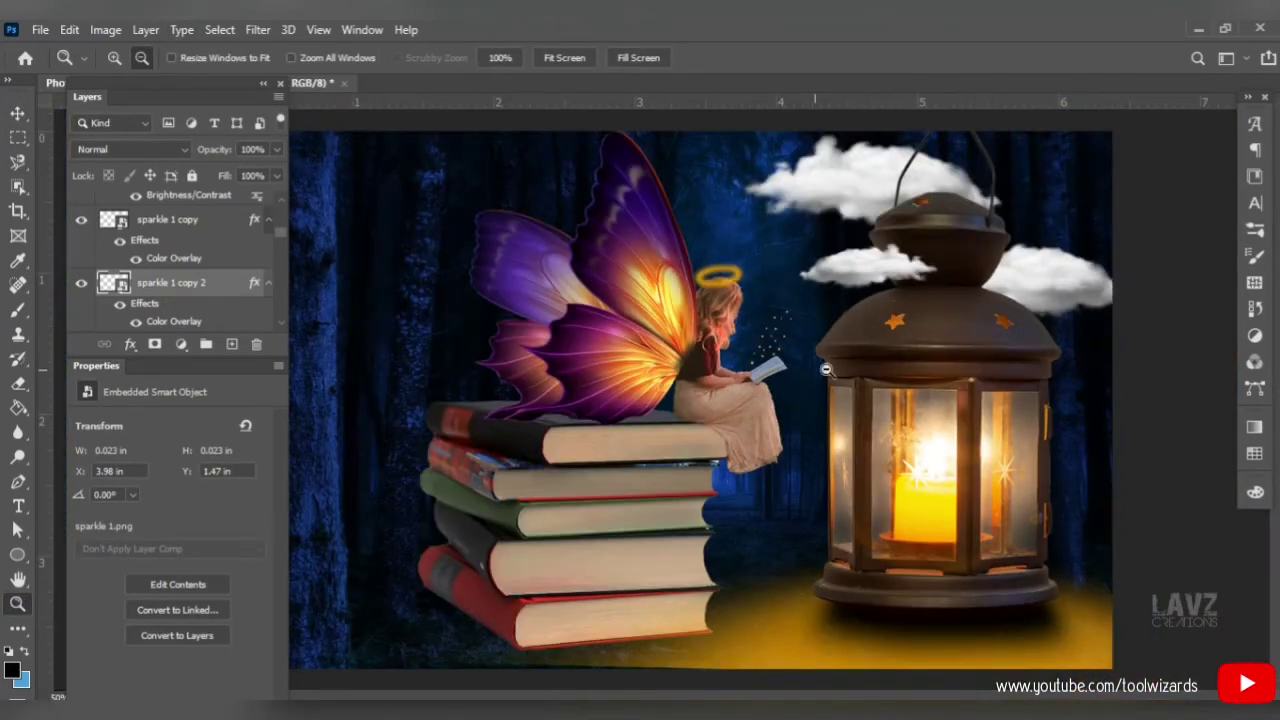
{"action": "left_click", "coordinate": [114, 57]}
{"action": "left_click", "coordinate": [806, 334]}
{"action": "left_click", "coordinate": [809, 337]}
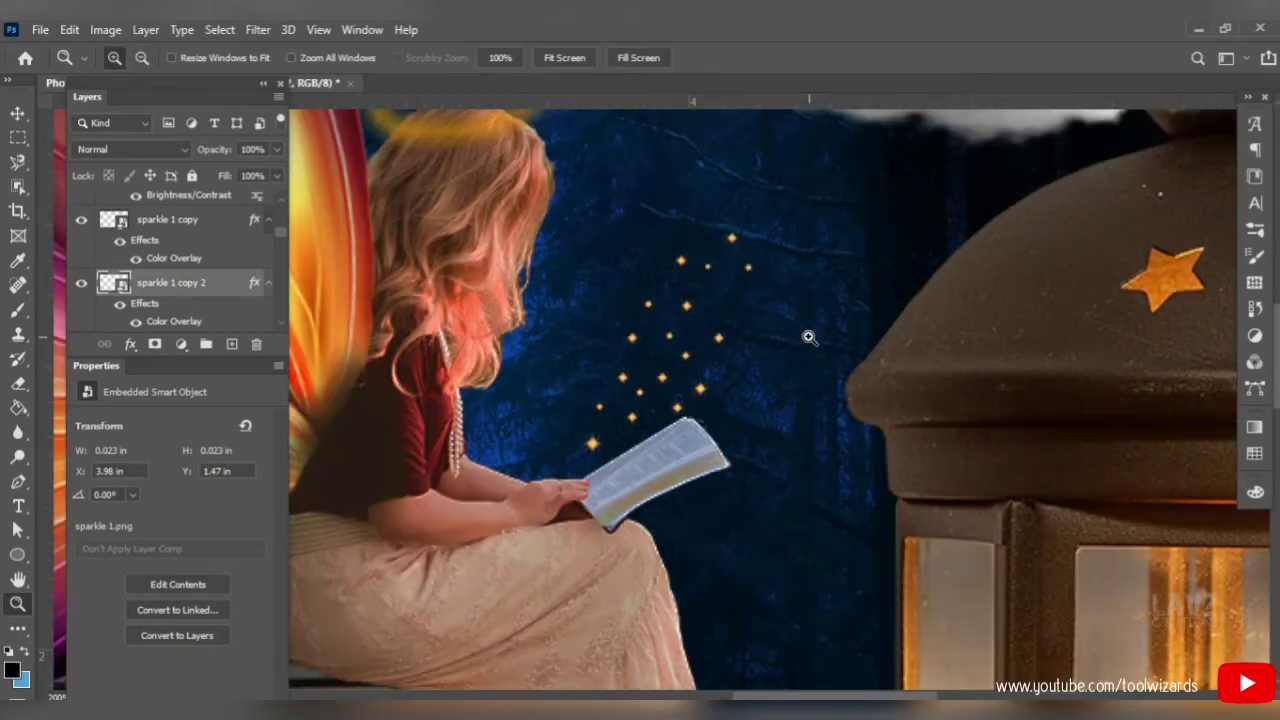
{"action": "left_click", "coordinate": [142, 57]}
{"action": "left_click", "coordinate": [1011, 568]}
{"action": "left_click", "coordinate": [1011, 568]}
{"action": "left_click", "coordinate": [1014, 568]}
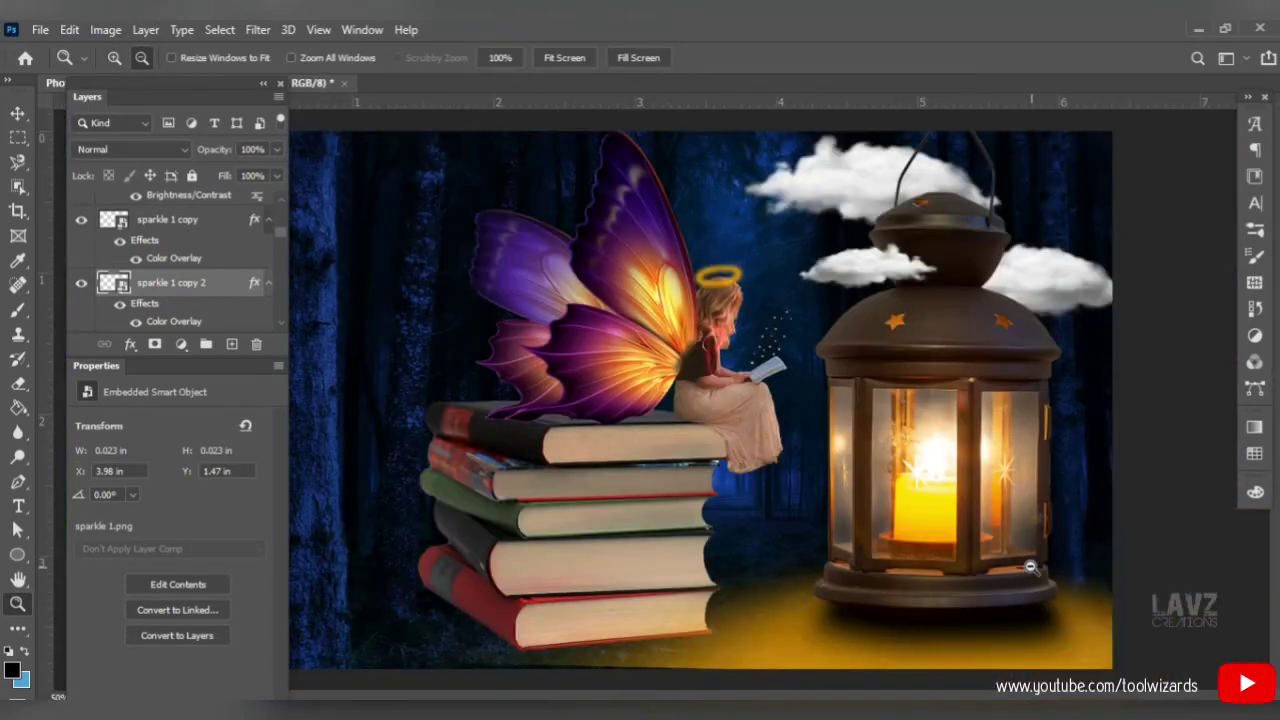
Select all the sparkle layers, from the upper sparkle copy down to the original sparkle 1, and group them as "sparkle".
{"action": "scroll", "coordinate": [255, 277], "scroll_direction": "up", "scroll_amount": 3}
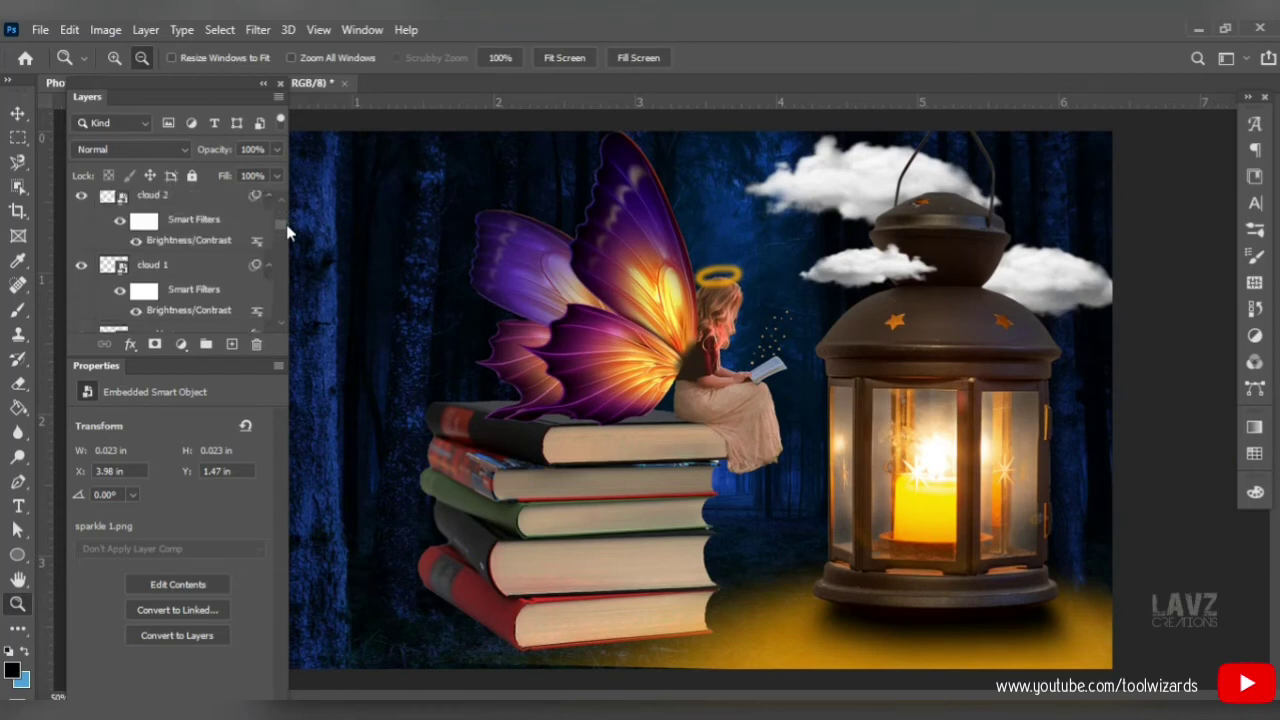
{"action": "scroll", "coordinate": [286, 233], "scroll_direction": "up", "scroll_amount": 2}
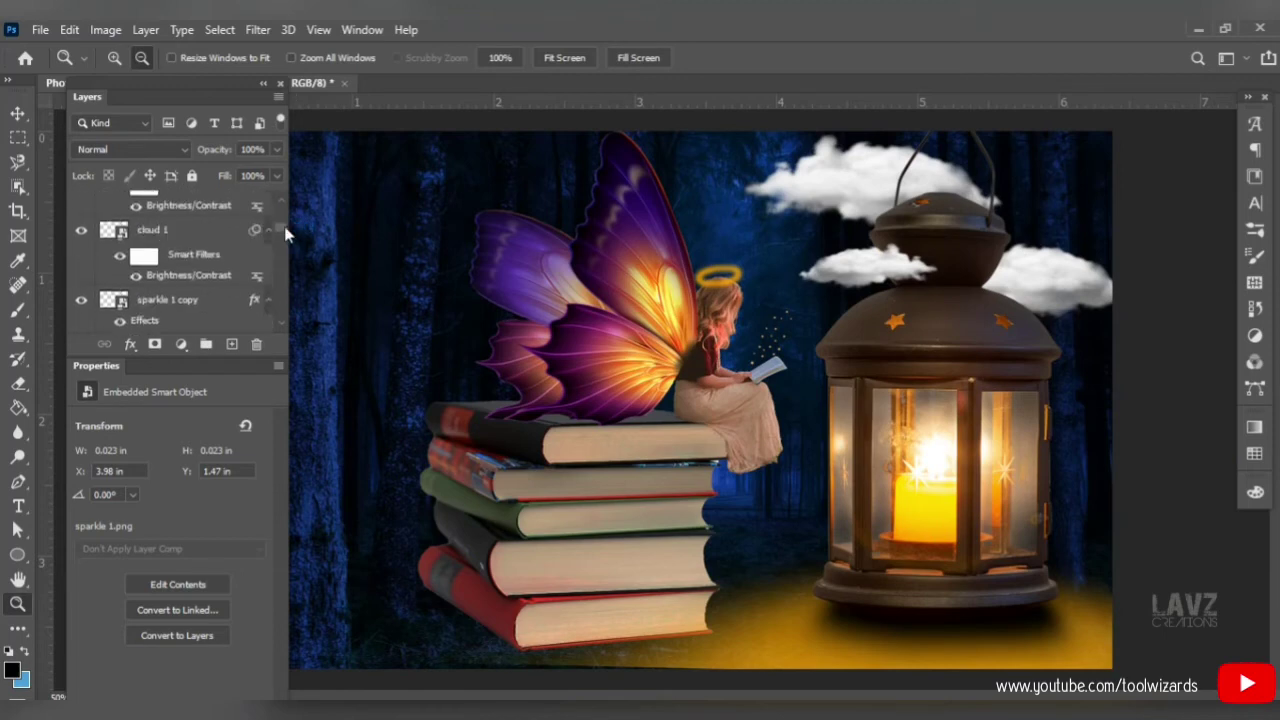
{"action": "left_click", "coordinate": [226, 301]}
{"action": "scroll", "coordinate": [224, 305], "scroll_direction": "down", "scroll_amount": 1}
{"action": "left_click_drag", "start_coordinate": [280, 230], "coordinate": [284, 249]}
{"action": "left_click", "coordinate": [217, 212], "text": "ctrl"}
{"action": "left_click", "coordinate": [210, 276], "text": "ctrl"}
{"action": "left_click", "coordinate": [178, 236], "text": "ctrl"}
{"action": "left_click", "coordinate": [190, 292], "text": "ctrl"}
{"action": "scroll", "coordinate": [278, 260], "scroll_direction": "up", "scroll_amount": 1}
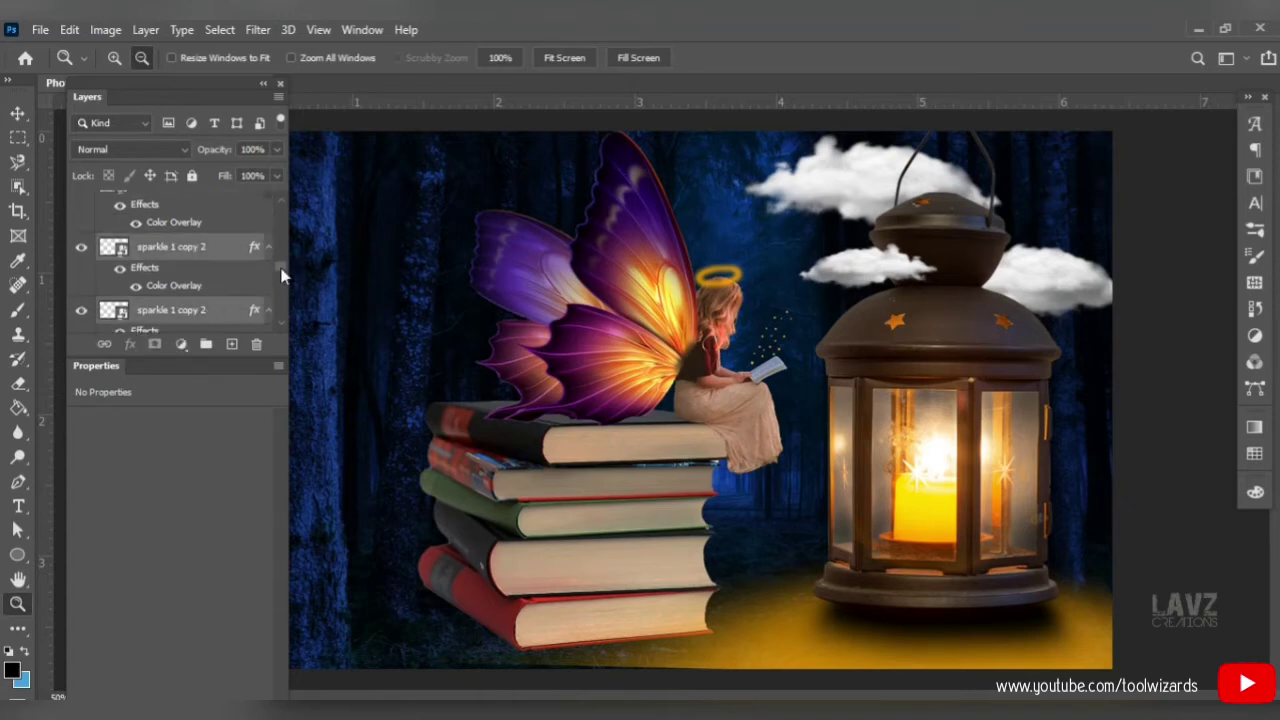
{"action": "scroll", "coordinate": [270, 278], "scroll_direction": "up", "scroll_amount": 1}
{"action": "scroll", "coordinate": [286, 258], "scroll_direction": "down", "scroll_amount": 1}
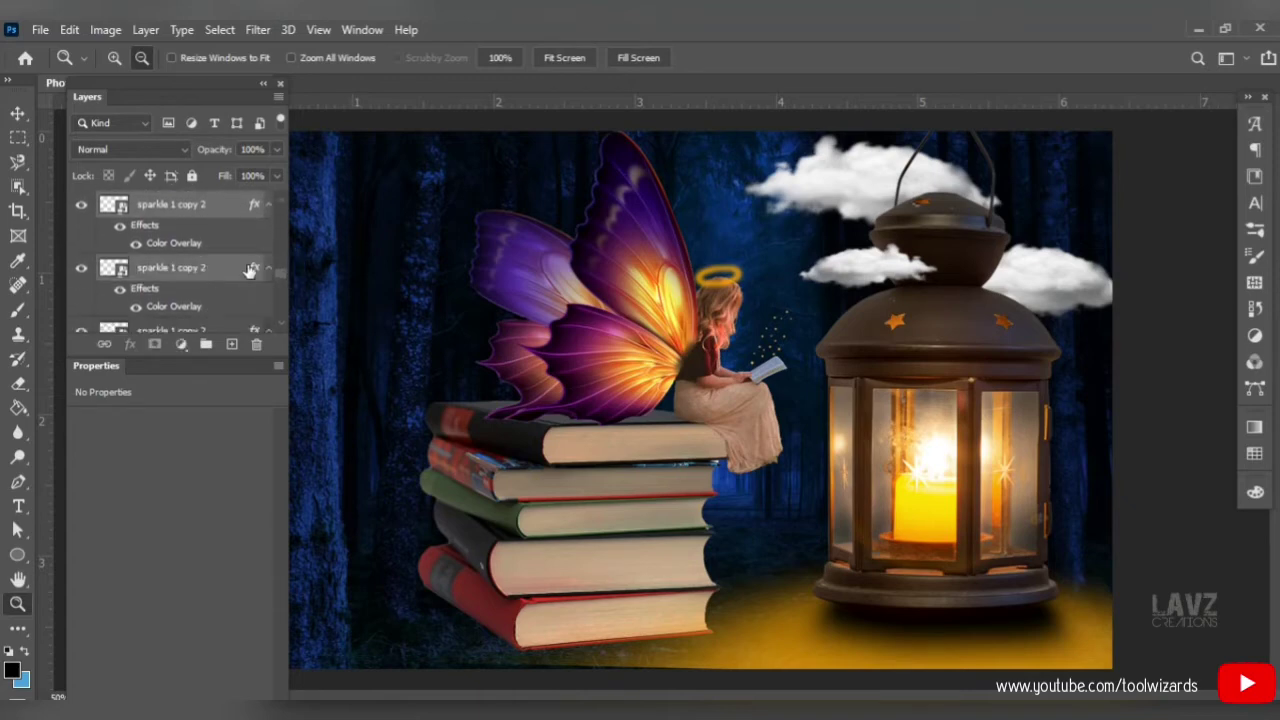
{"action": "scroll", "coordinate": [285, 280], "scroll_direction": "up", "scroll_amount": 1}
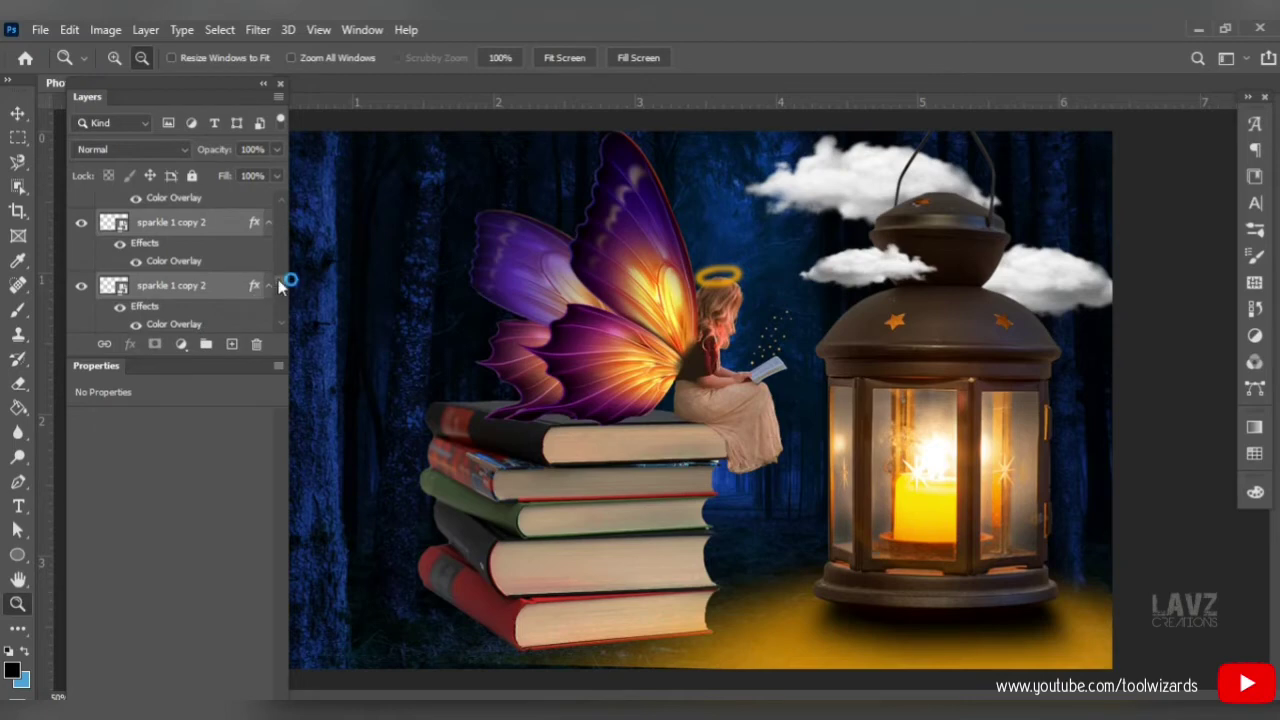
{"action": "left_click_drag", "start_coordinate": [279, 281], "coordinate": [285, 292]}
{"action": "left_click", "coordinate": [204, 282], "text": "ctrl"}
{"action": "left_click", "coordinate": [199, 236], "text": "ctrl"}
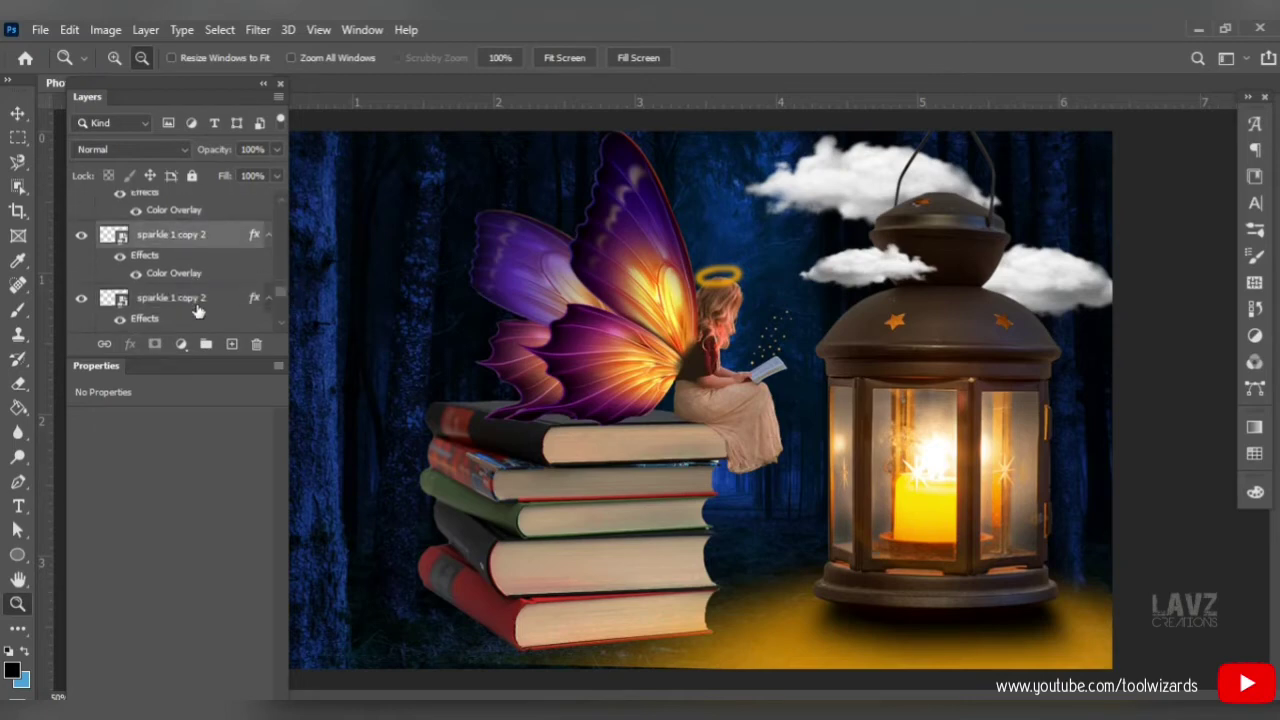
{"action": "scroll", "coordinate": [280, 292], "scroll_direction": "down", "scroll_amount": 3}
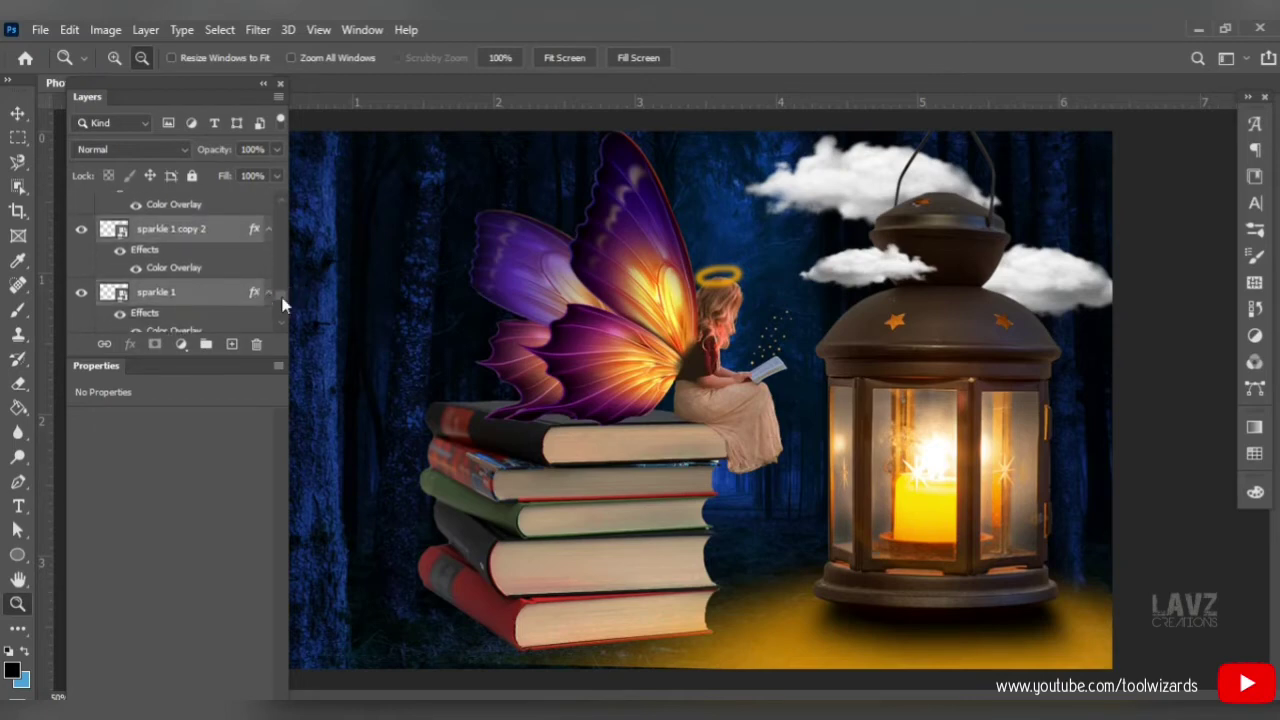
{"action": "scroll", "coordinate": [283, 305], "scroll_direction": "down", "scroll_amount": 3}
{"action": "key", "text": "ctrl+g"}
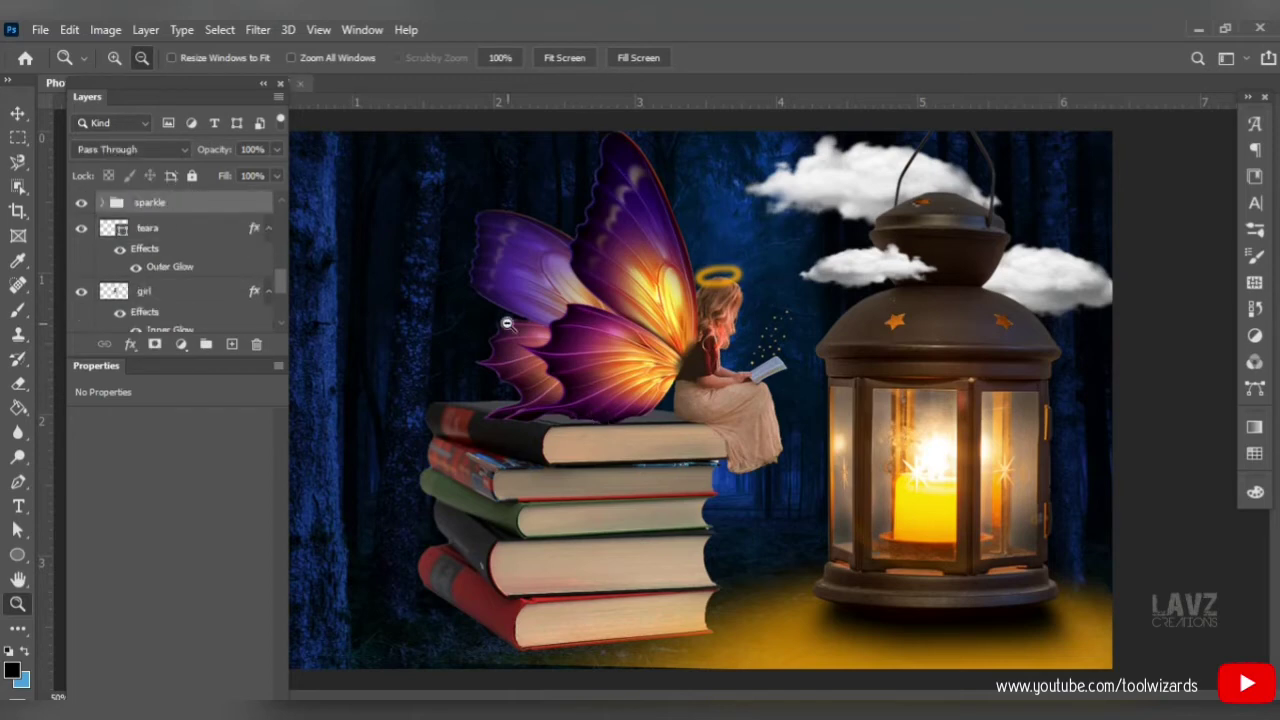
Add a layer beneath the sparkle group and paint a soft black 62 px stroke over the sparkles, about 0.58 by 0.76 in.
{"action": "scroll", "coordinate": [283, 288], "scroll_direction": "up", "scroll_amount": 3}
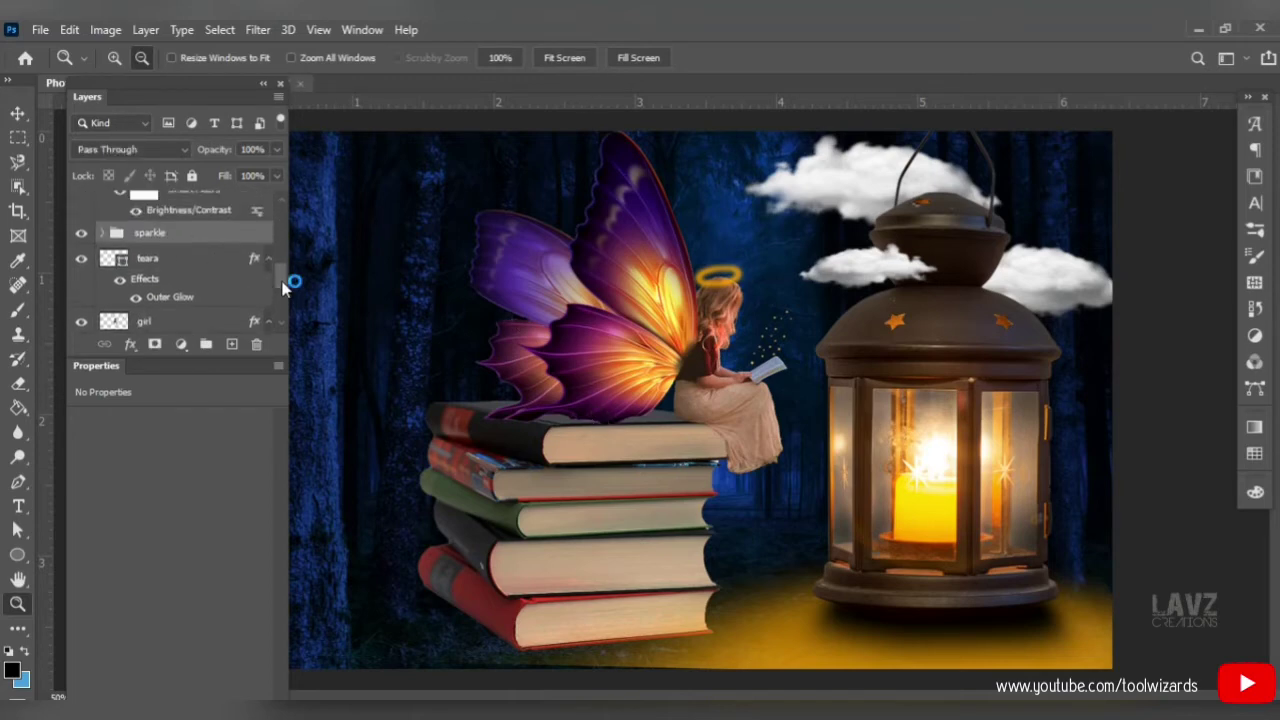
{"action": "left_click", "coordinate": [14, 113]}
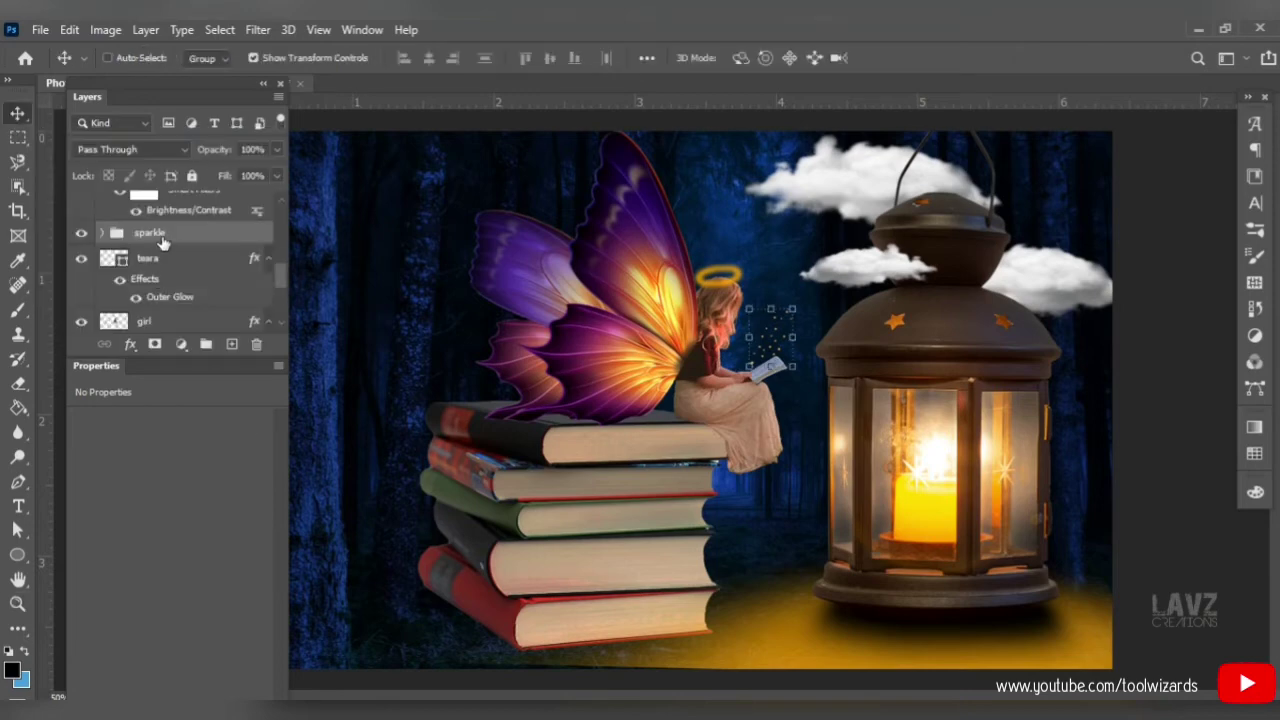
{"action": "left_click", "coordinate": [168, 258]}
{"action": "left_click", "coordinate": [232, 342]}
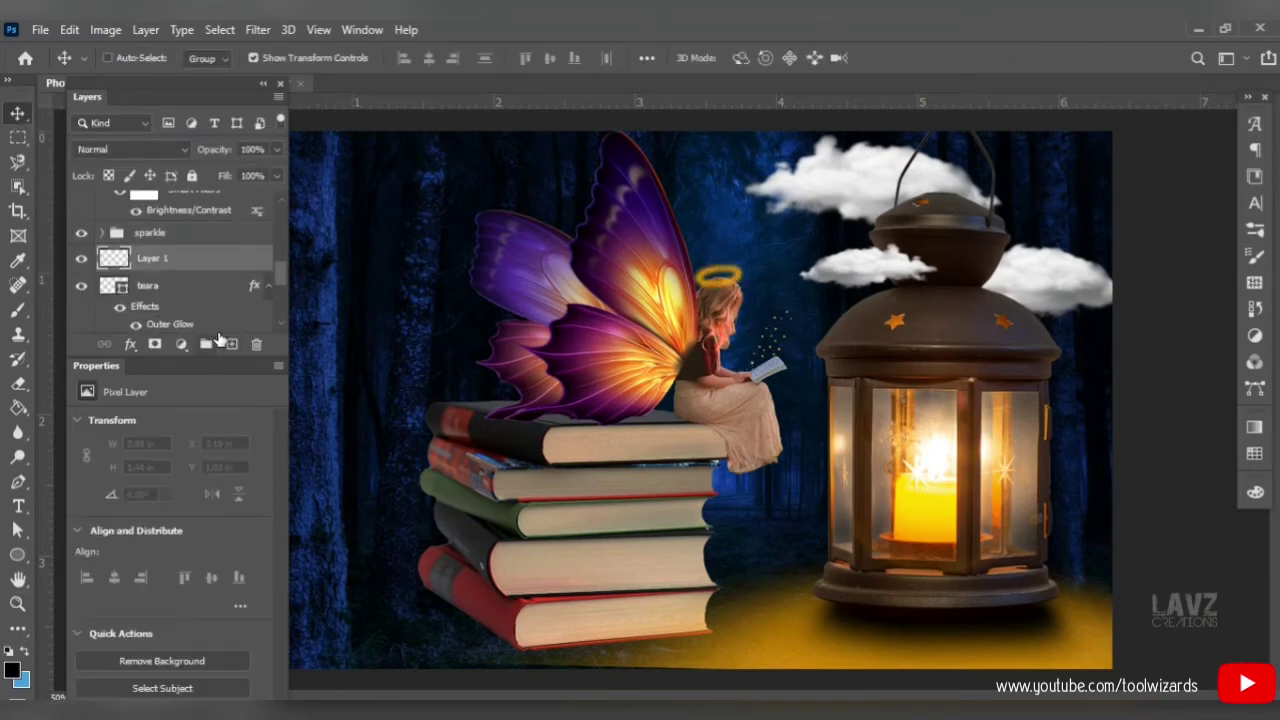
{"action": "left_click", "coordinate": [18, 310]}
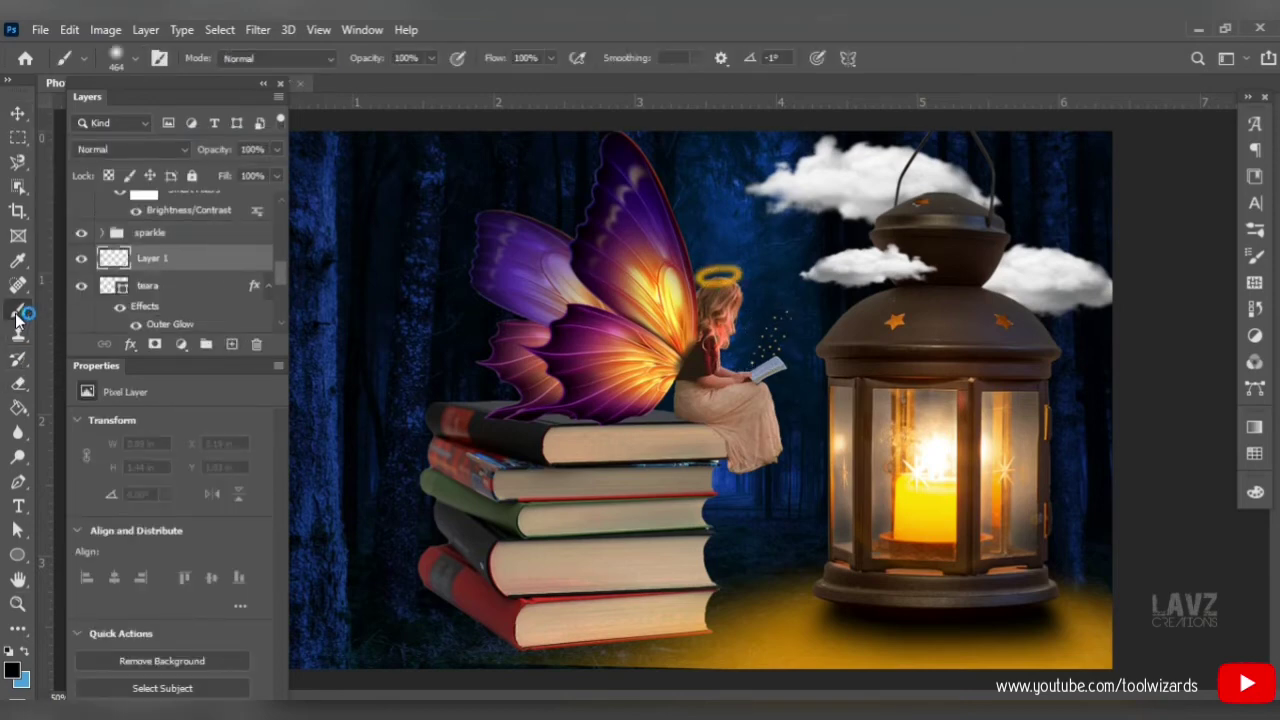
{"action": "left_click", "coordinate": [136, 58]}
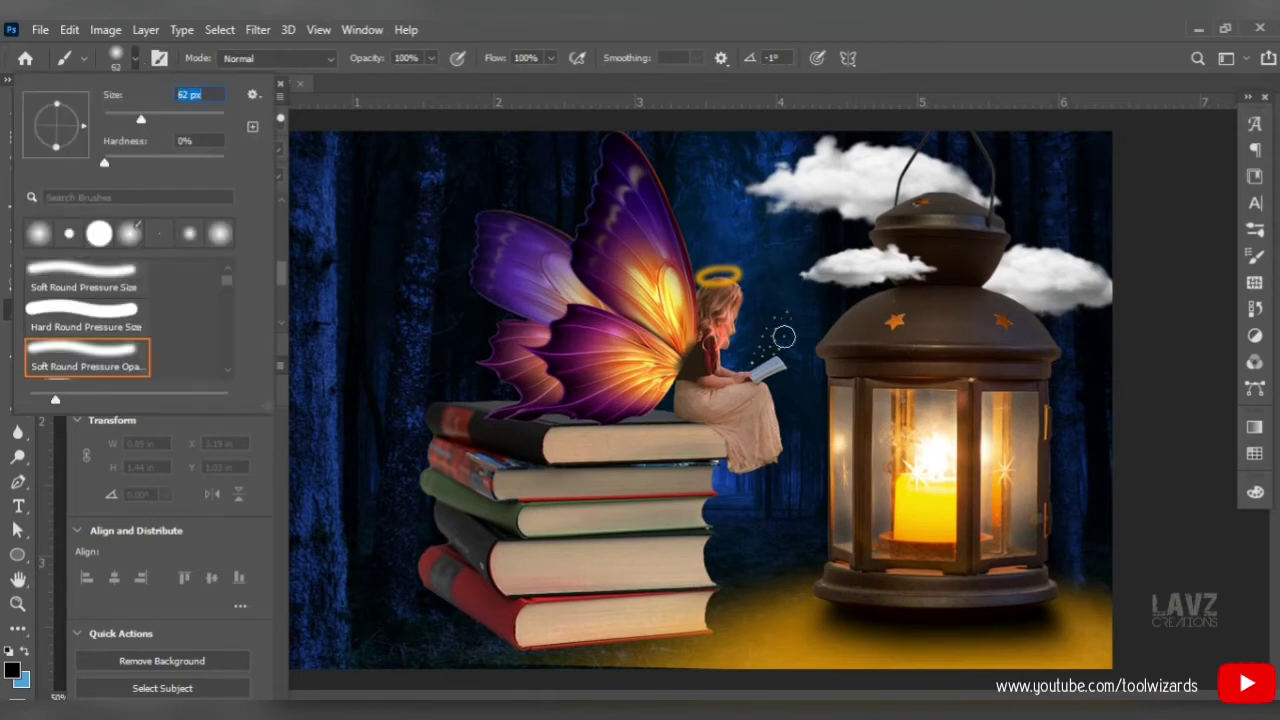
{"action": "left_click_drag", "start_coordinate": [758, 362], "coordinate": [773, 322]}
{"action": "left_click", "coordinate": [794, 302]}
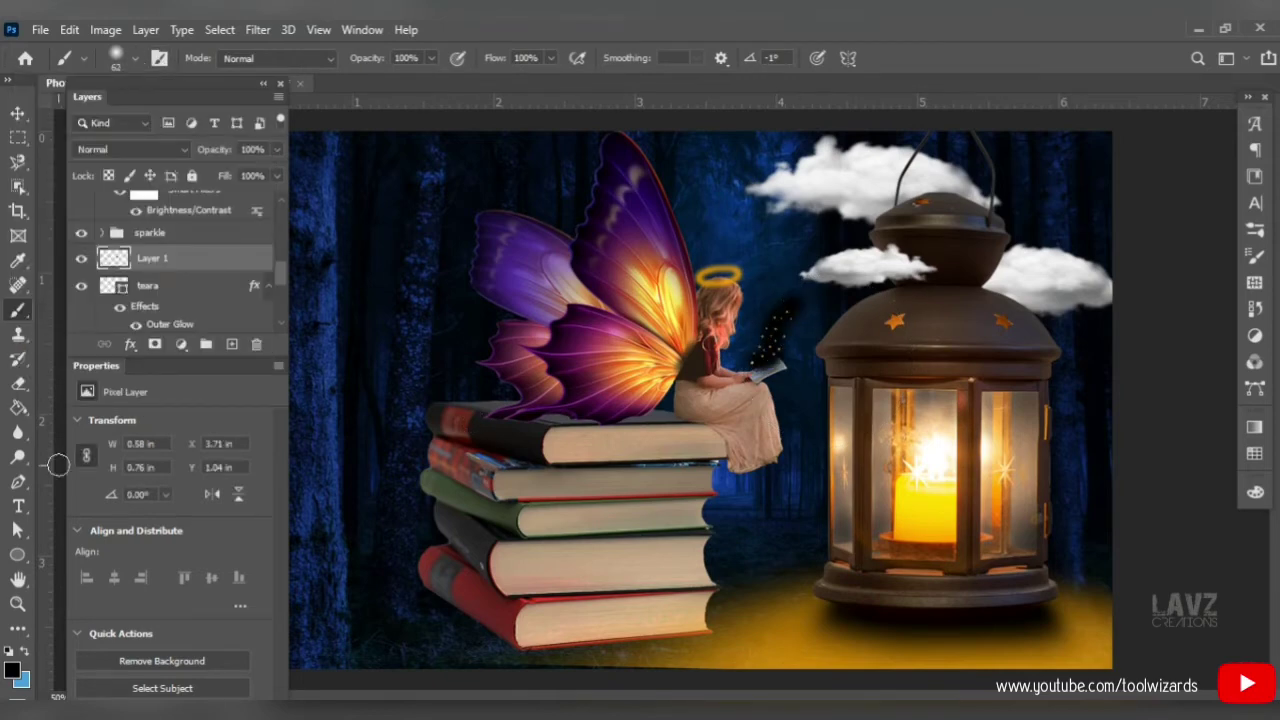
Give the painted stroke a Color Overlay at 100% opacity in a yellow sampled from the lantern's candle.
{"action": "left_click", "coordinate": [130, 344]}
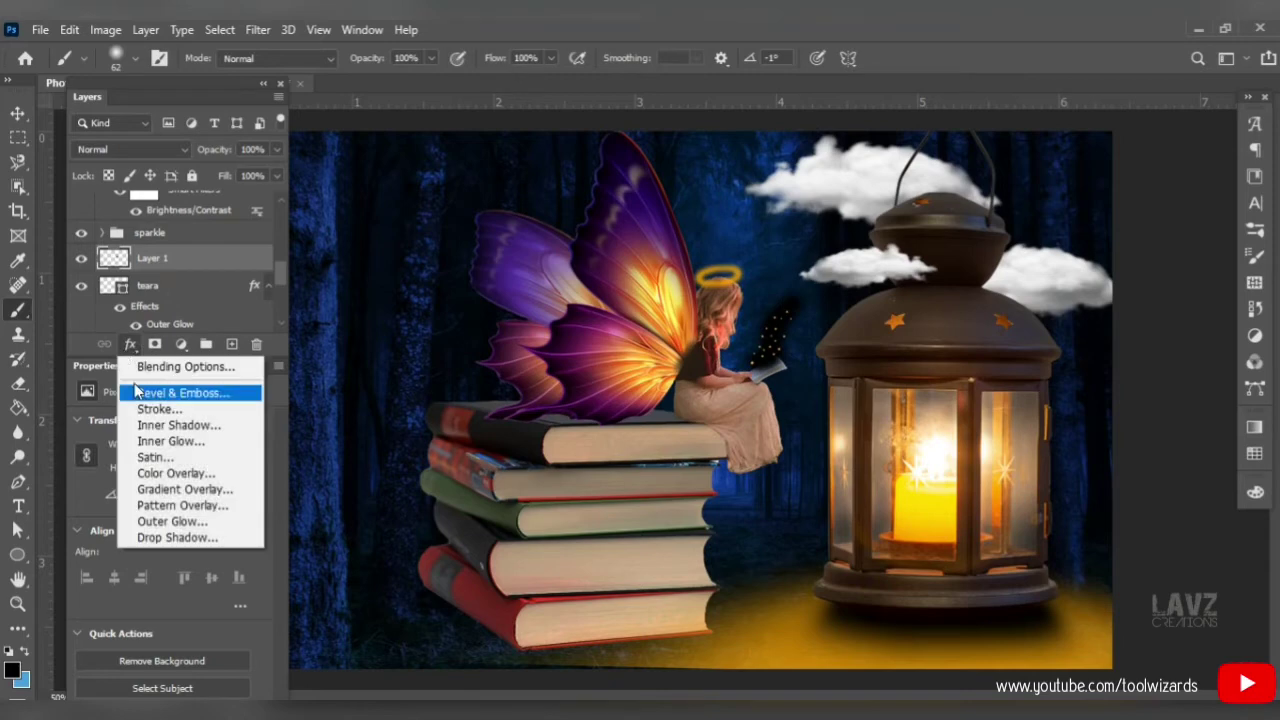
{"action": "left_click", "coordinate": [178, 475]}
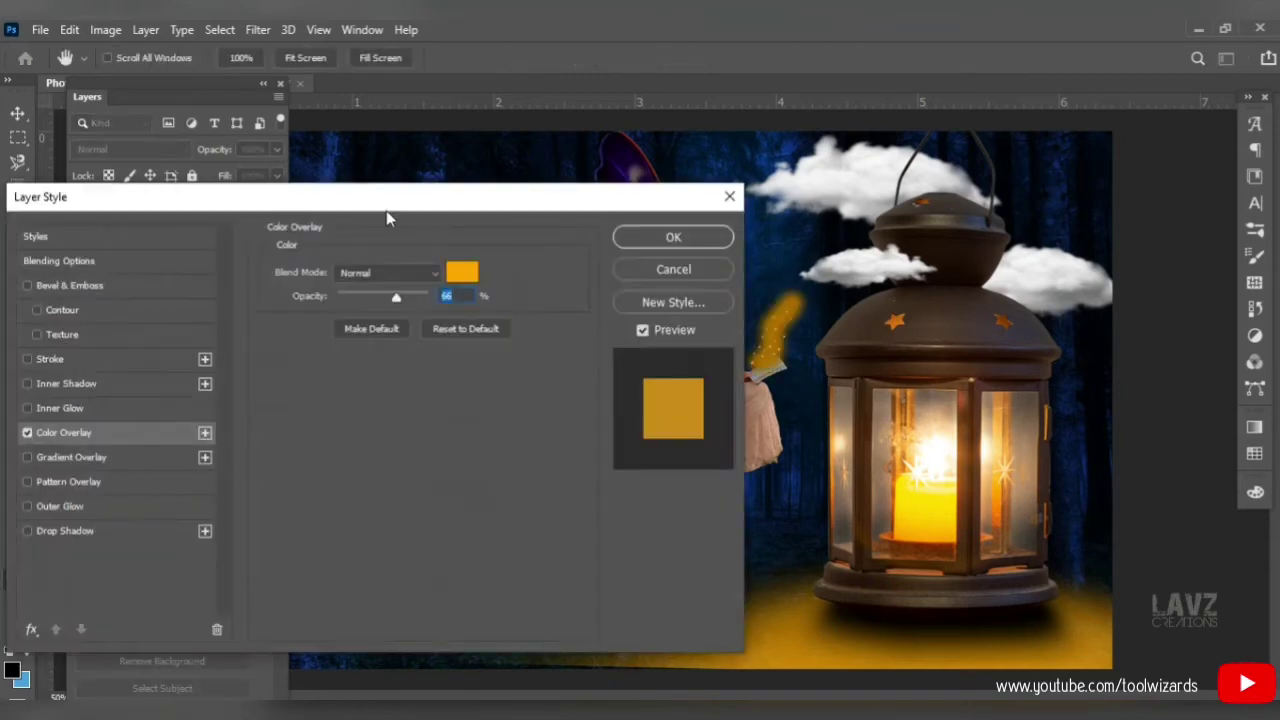
{"action": "left_click_drag", "start_coordinate": [386, 210], "coordinate": [250, 237]}
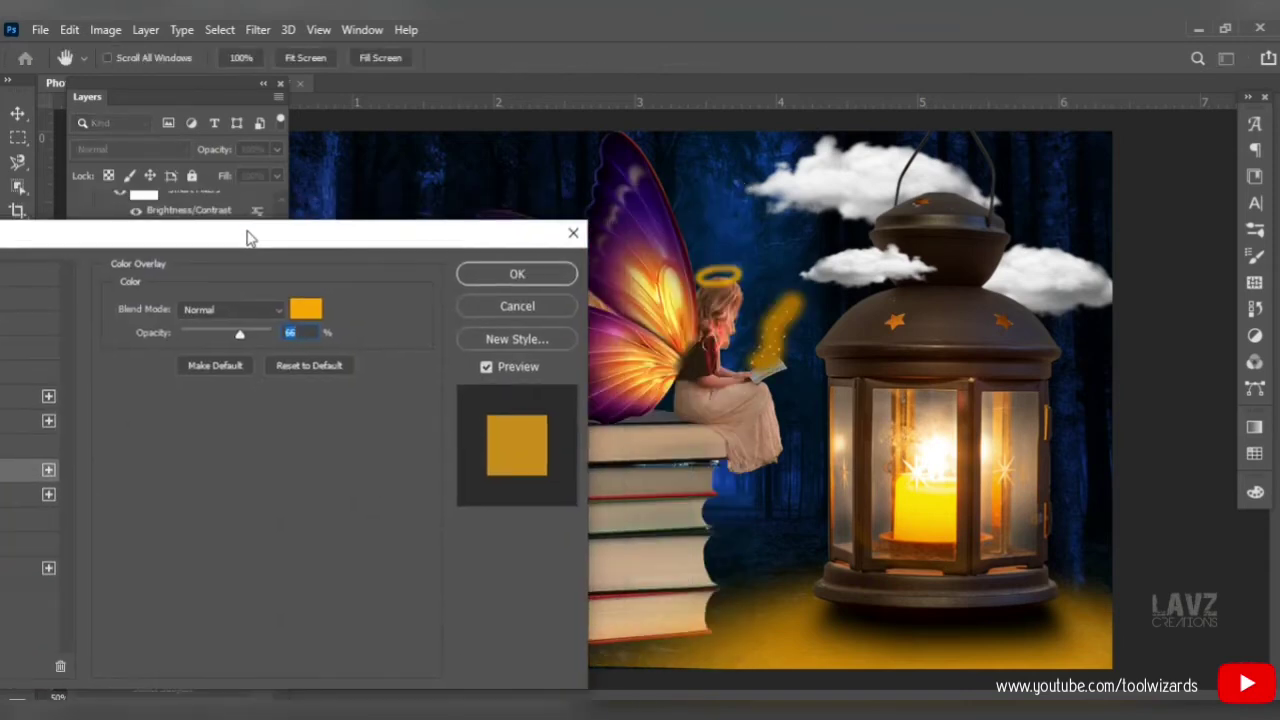
{"action": "left_click_drag", "start_coordinate": [239, 333], "coordinate": [277, 337]}
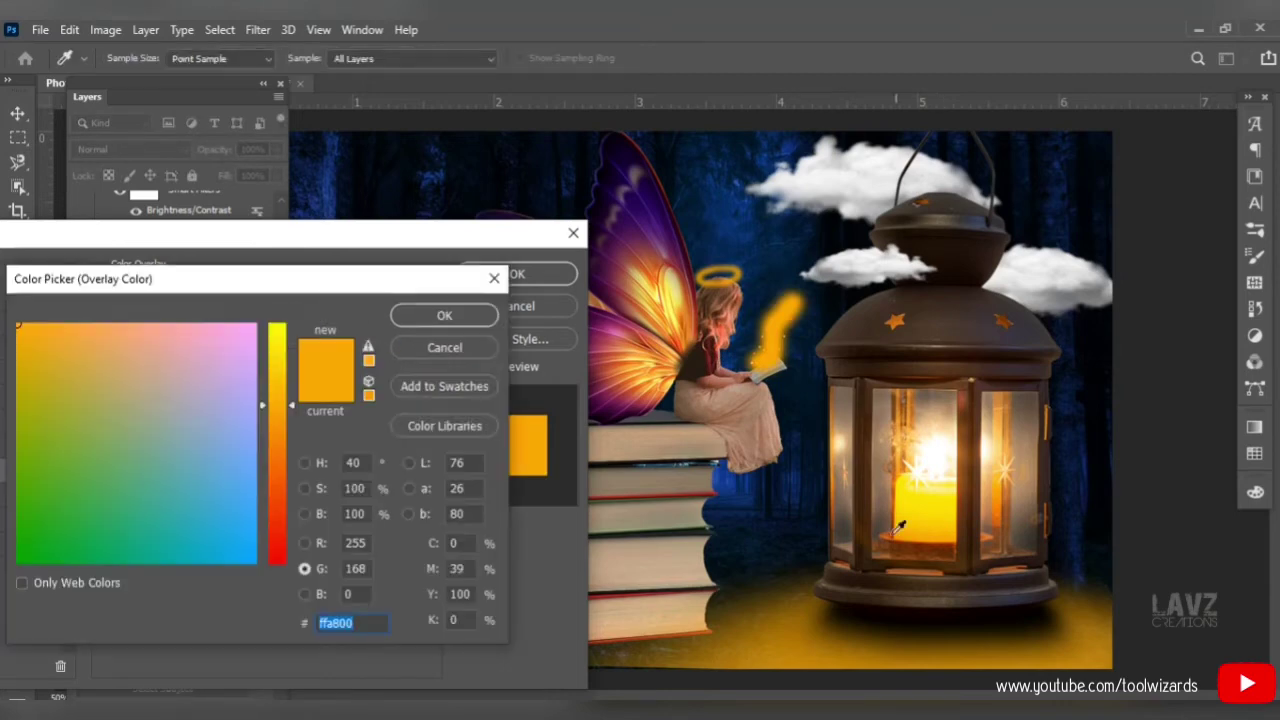
{"action": "left_click", "coordinate": [913, 519]}
{"action": "left_click", "coordinate": [443, 316]}
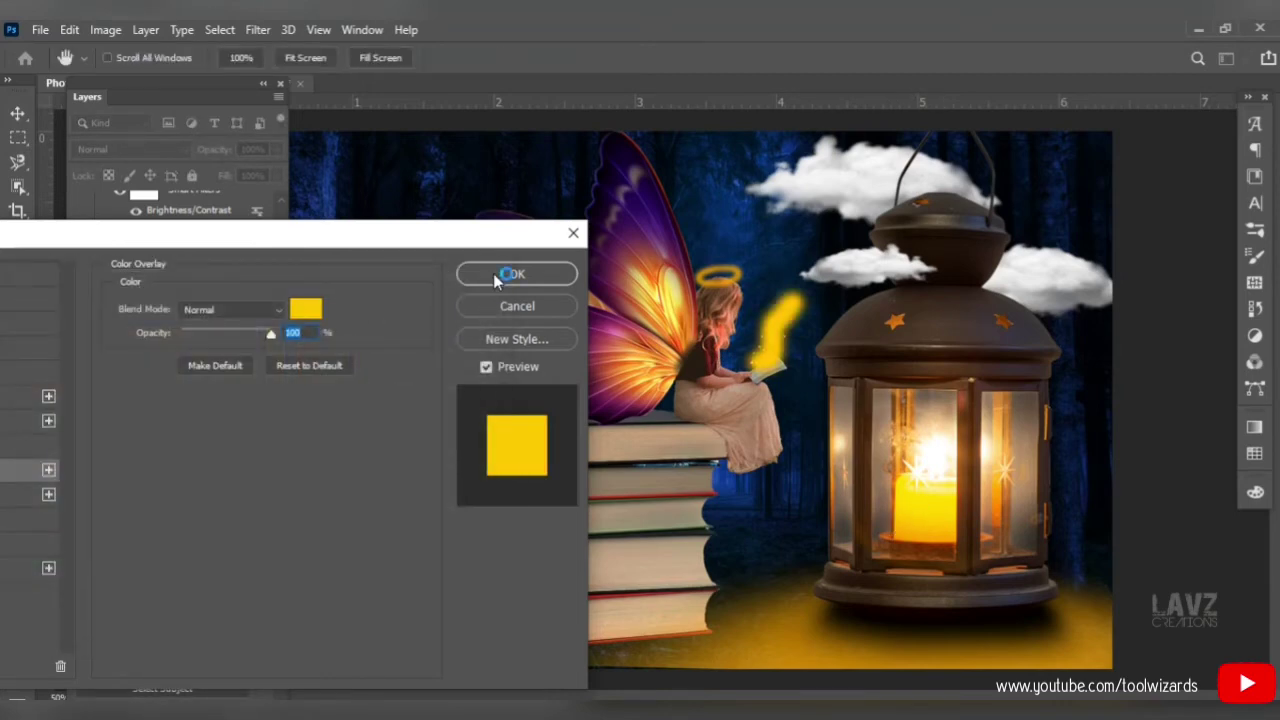
{"action": "left_click", "coordinate": [503, 275]}
Soften the yellow stroke with a Gaussian Blur of about 33 pixels.
{"action": "left_click", "coordinate": [257, 29]}
{"action": "mouse_move", "coordinate": [420, 290]}
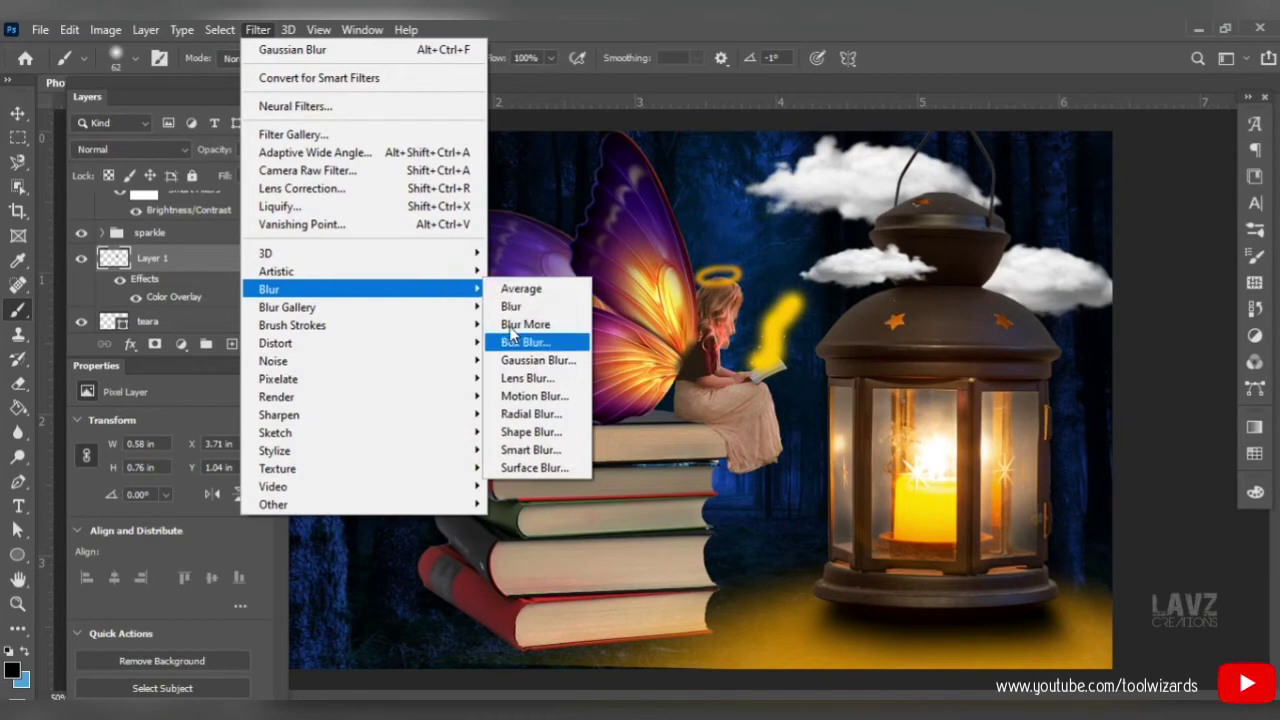
{"action": "left_click", "coordinate": [517, 360]}
{"action": "mouse_move", "coordinate": [291, 441]}
{"action": "left_mouse_down"}
{"action": "mouse_move", "coordinate": [276, 442]}
{"action": "mouse_move", "coordinate": [301, 450]}
{"action": "left_mouse_up"}
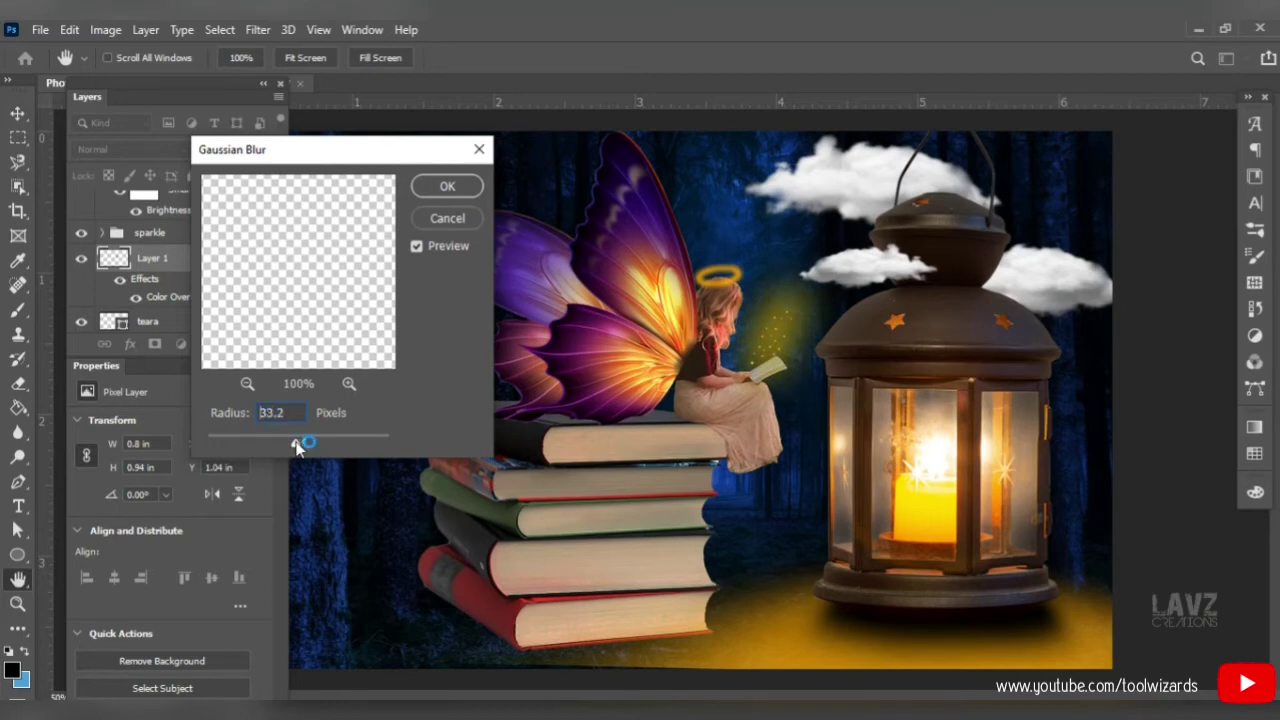
{"action": "left_click", "coordinate": [447, 186]}
Enlarge the yellow glow to about 123%, shift it slightly toward the lantern, and set its opacity to 65%.
{"action": "key", "text": "v"}
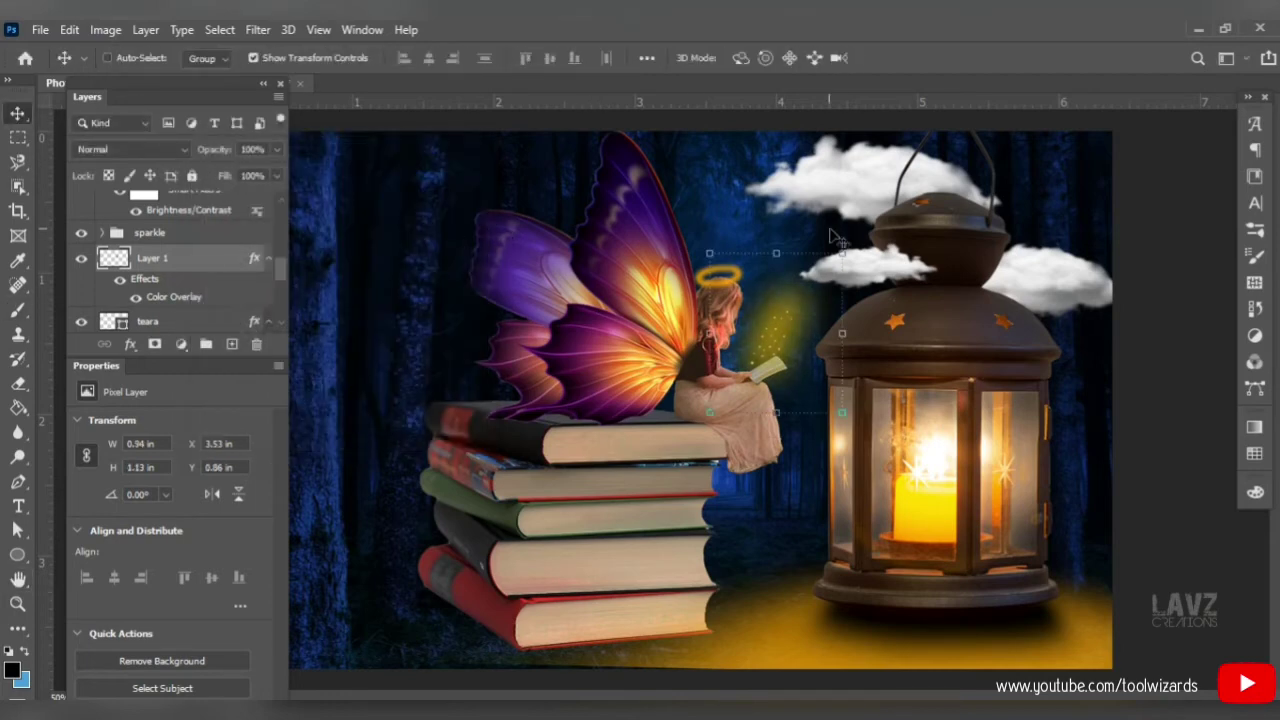
{"action": "left_click_drag", "start_coordinate": [842, 253], "coordinate": [846, 248]}
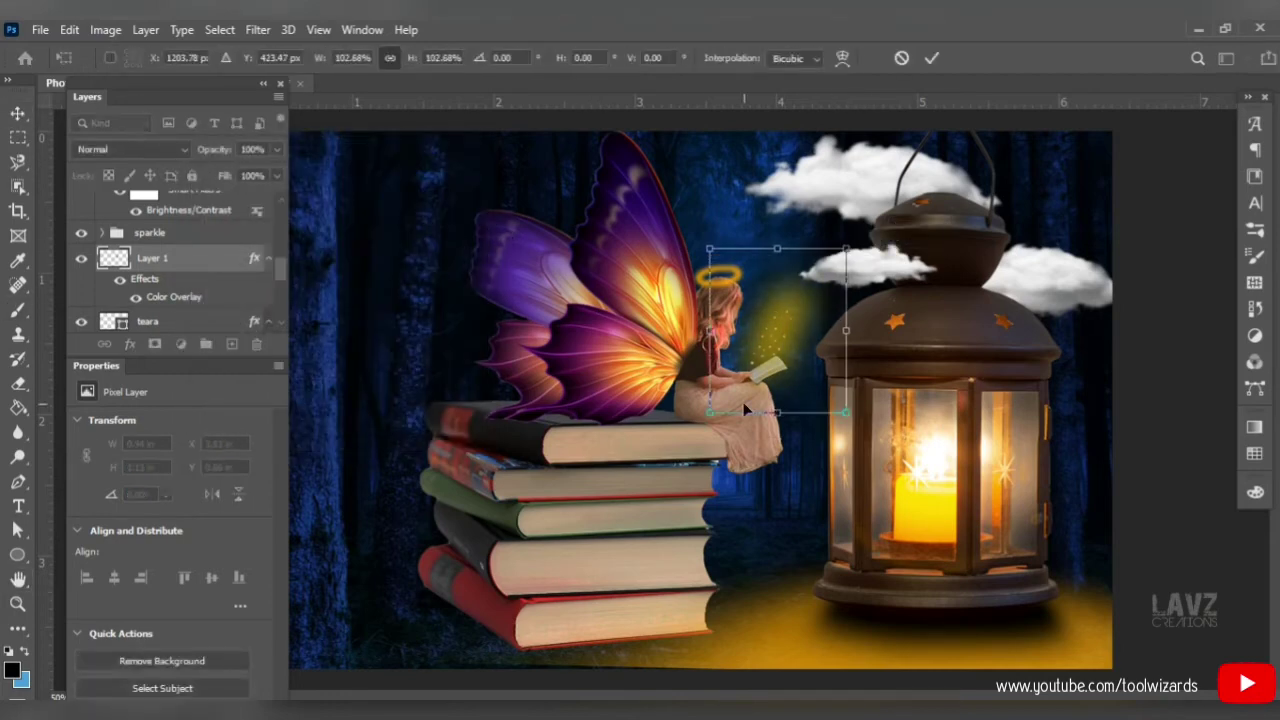
{"action": "left_click_drag", "start_coordinate": [706, 420], "coordinate": [688, 444]}
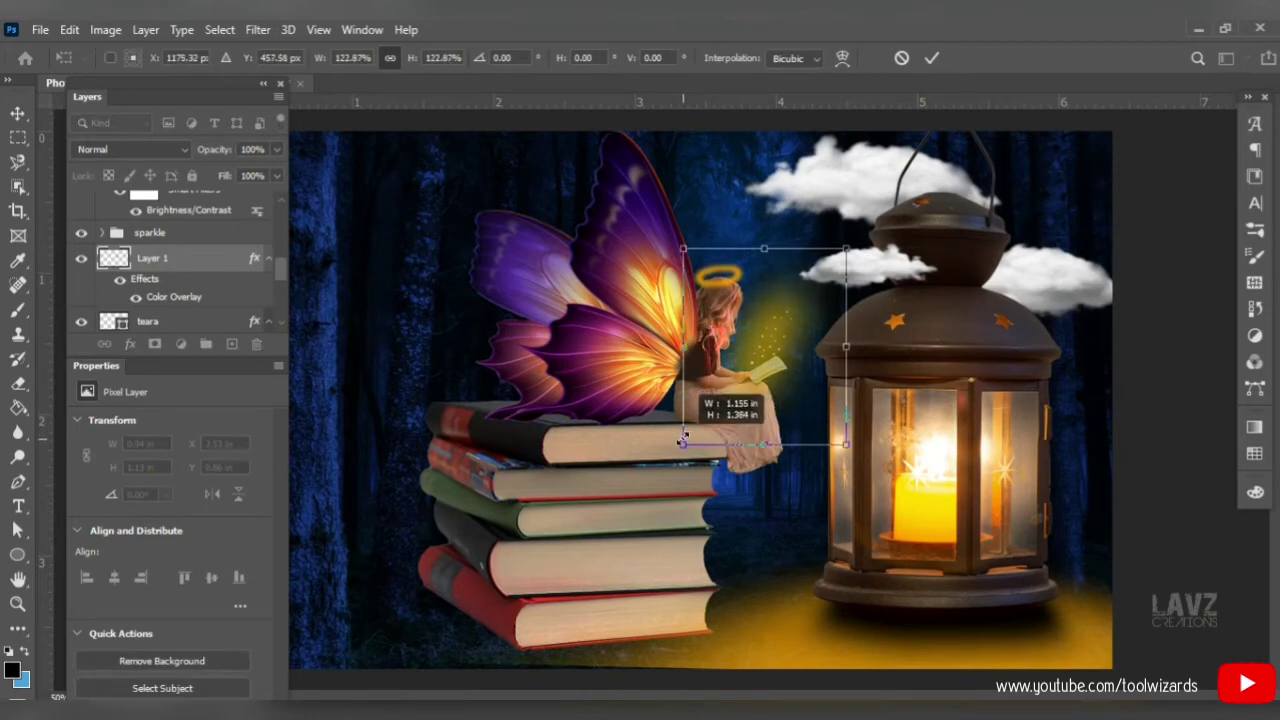
{"action": "mouse_move", "coordinate": [768, 334]}
{"action": "left_mouse_down"}
{"action": "mouse_move", "coordinate": [761, 322]}
{"action": "mouse_move", "coordinate": [773, 333]}
{"action": "left_mouse_up"}
{"action": "mouse_move", "coordinate": [255, 175]}
{"action": "left_mouse_down"}
{"action": "mouse_move", "coordinate": [235, 175]}
{"action": "mouse_move", "coordinate": [247, 171]}
{"action": "left_mouse_up"}
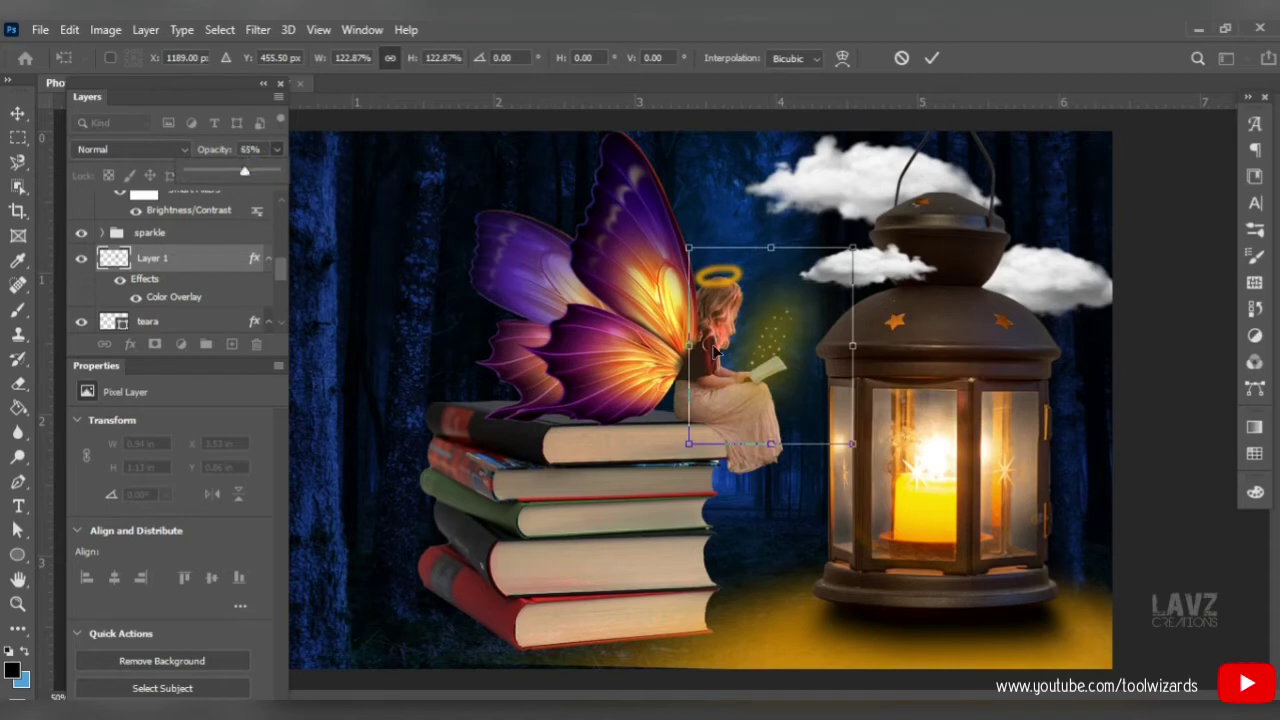
Distort the glow by pulling its upper lantern-side corner out to the lantern's top, and set the opacity to 84%.
{"action": "right_click", "coordinate": [768, 355]}
{"action": "left_click", "coordinate": [816, 429]}
{"action": "right_click", "coordinate": [768, 353]}
{"action": "left_click", "coordinate": [815, 434]}
{"action": "left_click_drag", "start_coordinate": [855, 250], "coordinate": [884, 212]}
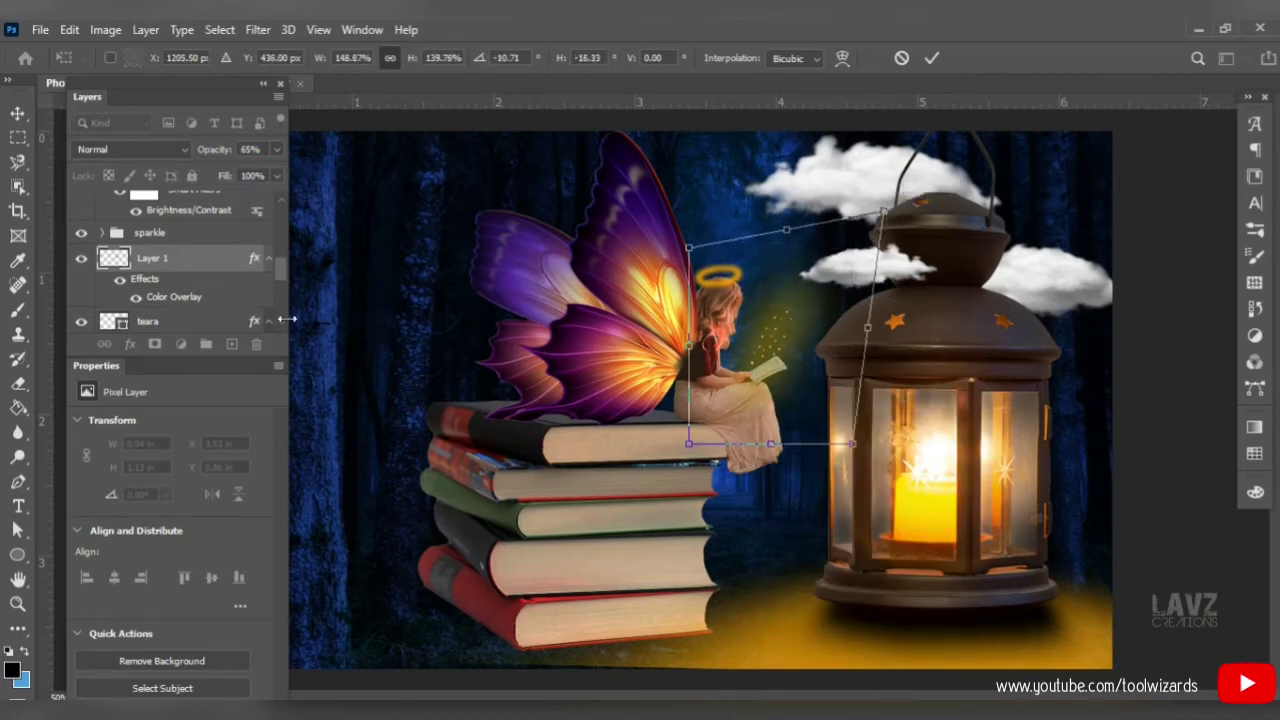
{"action": "left_click", "coordinate": [278, 149]}
{"action": "left_click_drag", "start_coordinate": [255, 171], "coordinate": [263, 173]}
Pull the glow's upper wing-side corner out over the wing, set the opacity to 67%, and apply the transform.
{"action": "left_click", "coordinate": [689, 248]}
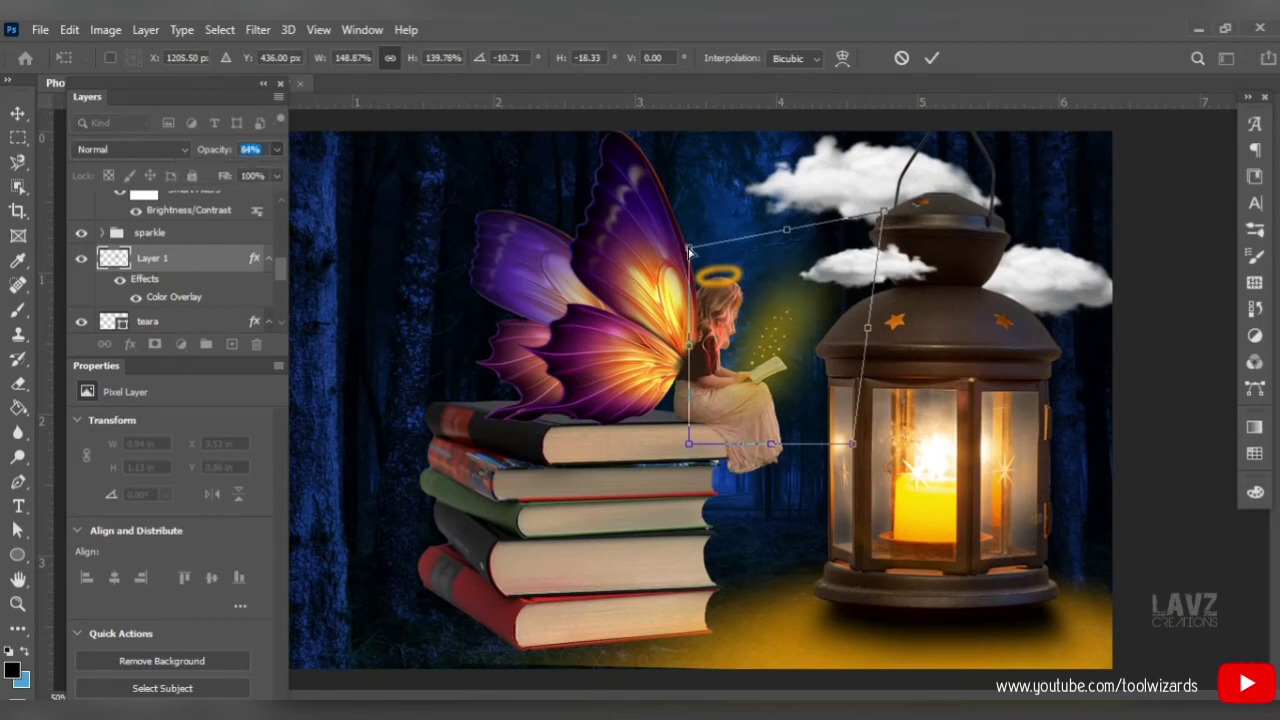
{"action": "left_click_drag", "start_coordinate": [689, 248], "coordinate": [636, 222]}
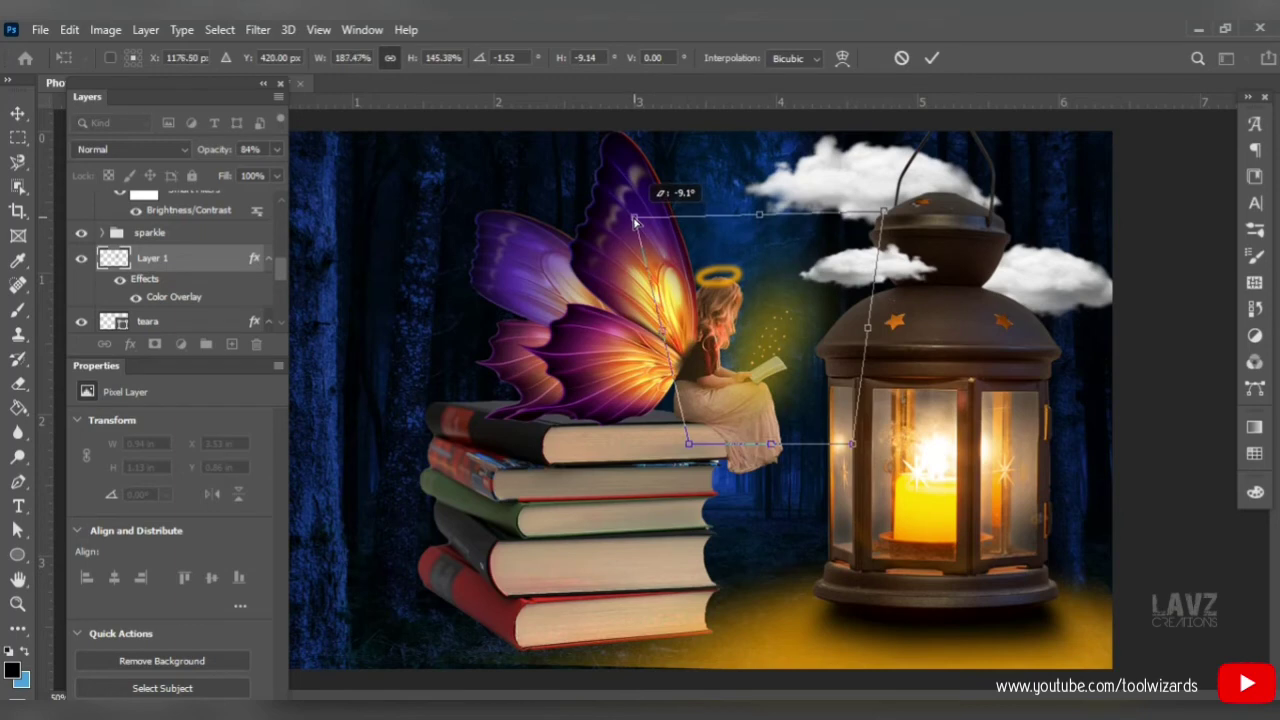
{"action": "left_click", "coordinate": [276, 149]}
{"action": "left_click_drag", "start_coordinate": [266, 173], "coordinate": [250, 175]}
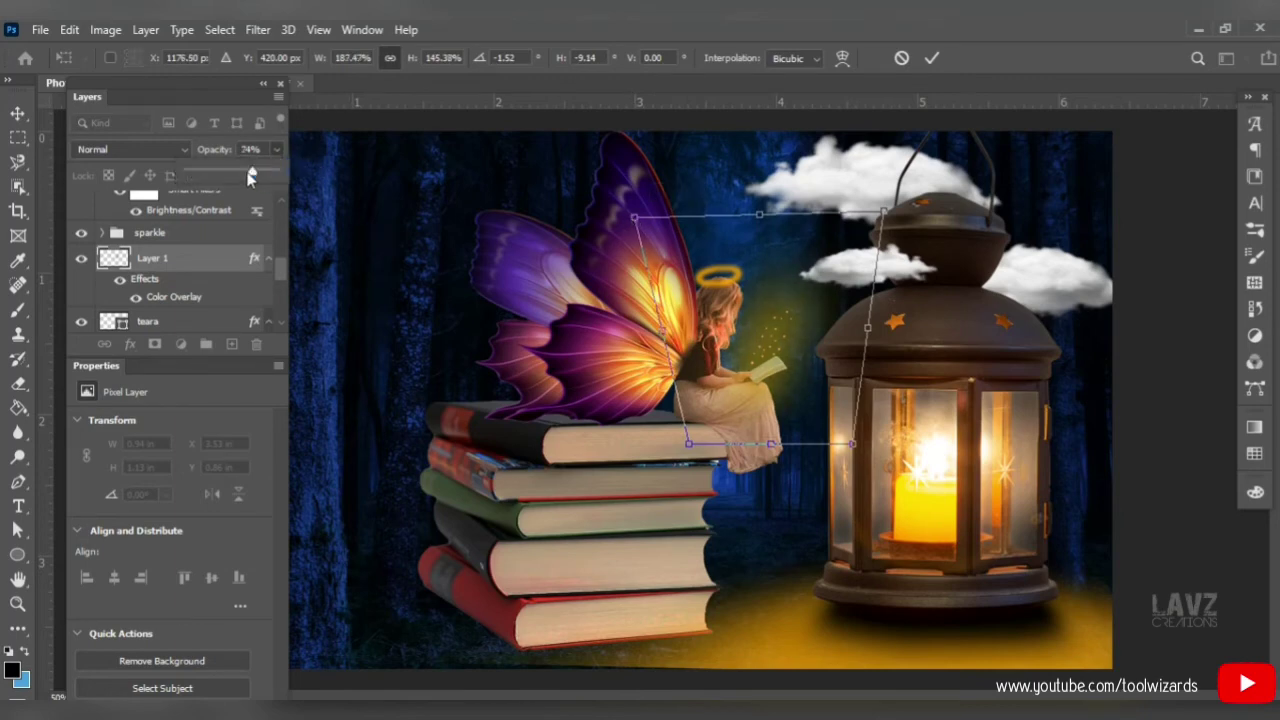
{"action": "key", "text": "Return"}
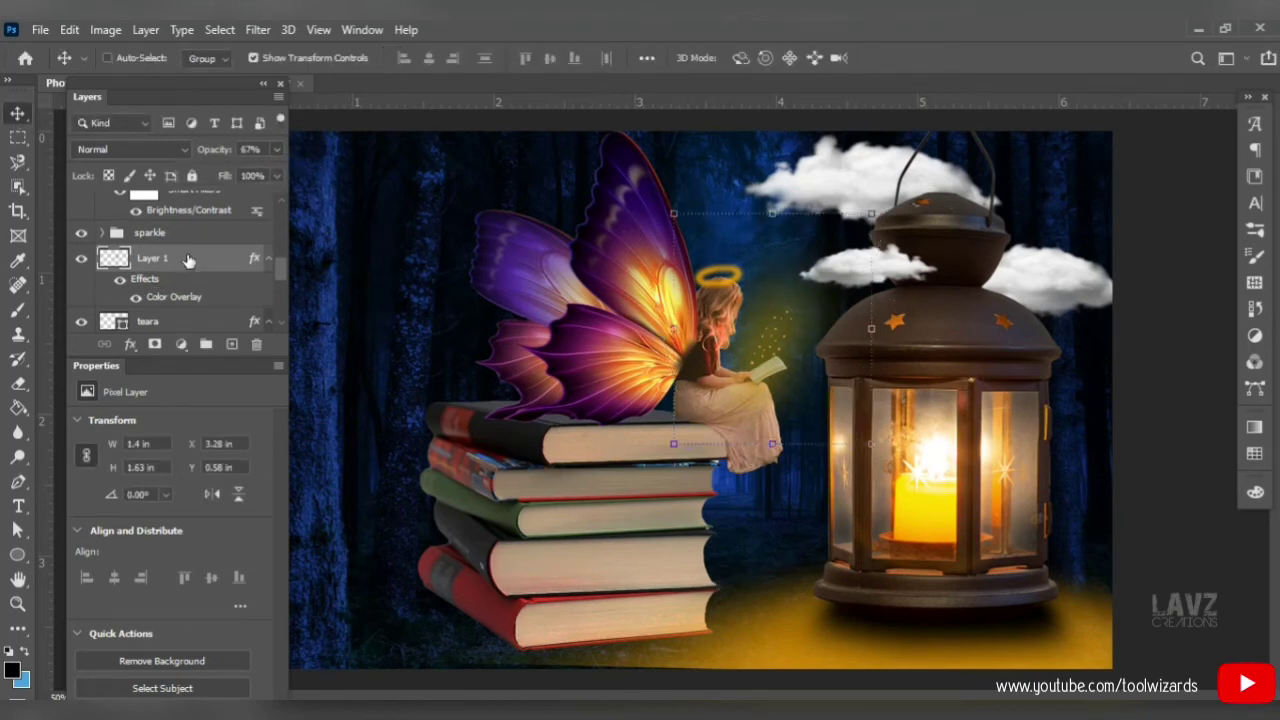
Rename the yellow glow layer as "sparkle glow".
{"action": "double_click", "coordinate": [165, 262]}
{"action": "type", "text": "sparkle glow"}
{"action": "key", "text": "Return"}
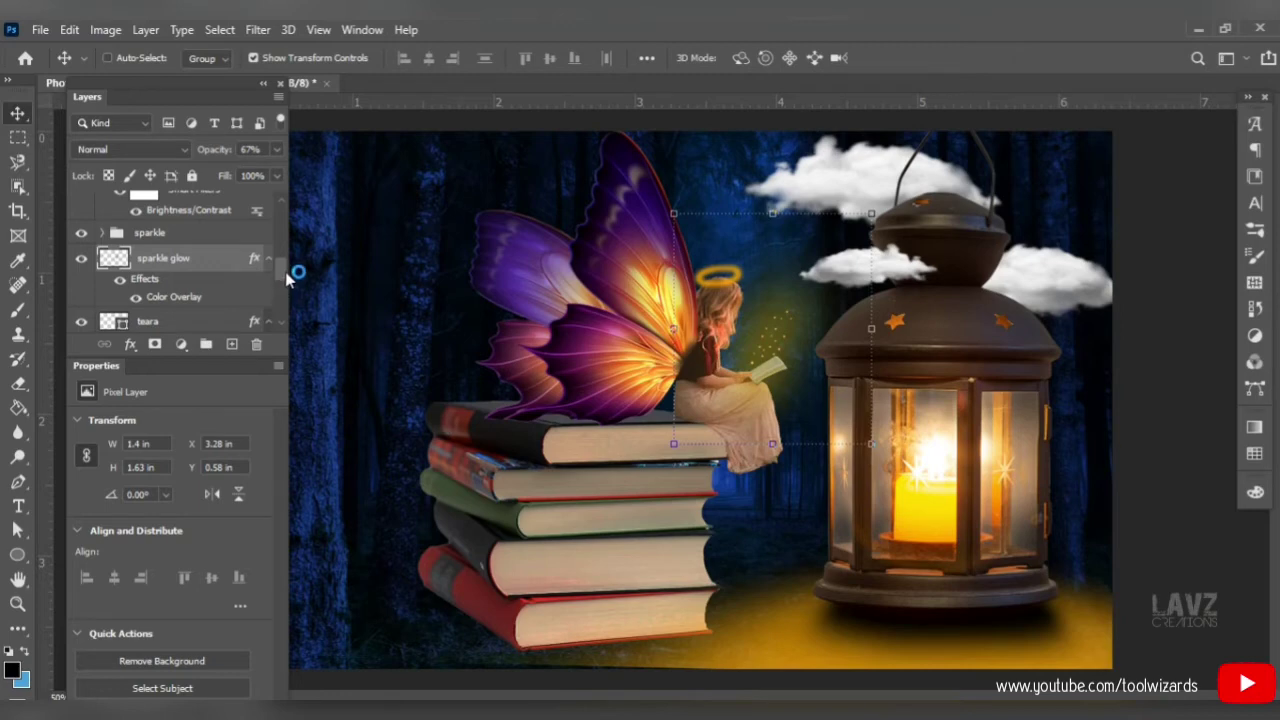
Add a new layer directly above the Books layer and paint a black shadow under the seated girl on the top book.
{"action": "left_click_drag", "start_coordinate": [285, 273], "coordinate": [286, 292]}
{"action": "left_click", "coordinate": [197, 265]}
{"action": "left_click", "coordinate": [220, 278]}
{"action": "left_click", "coordinate": [231, 344]}
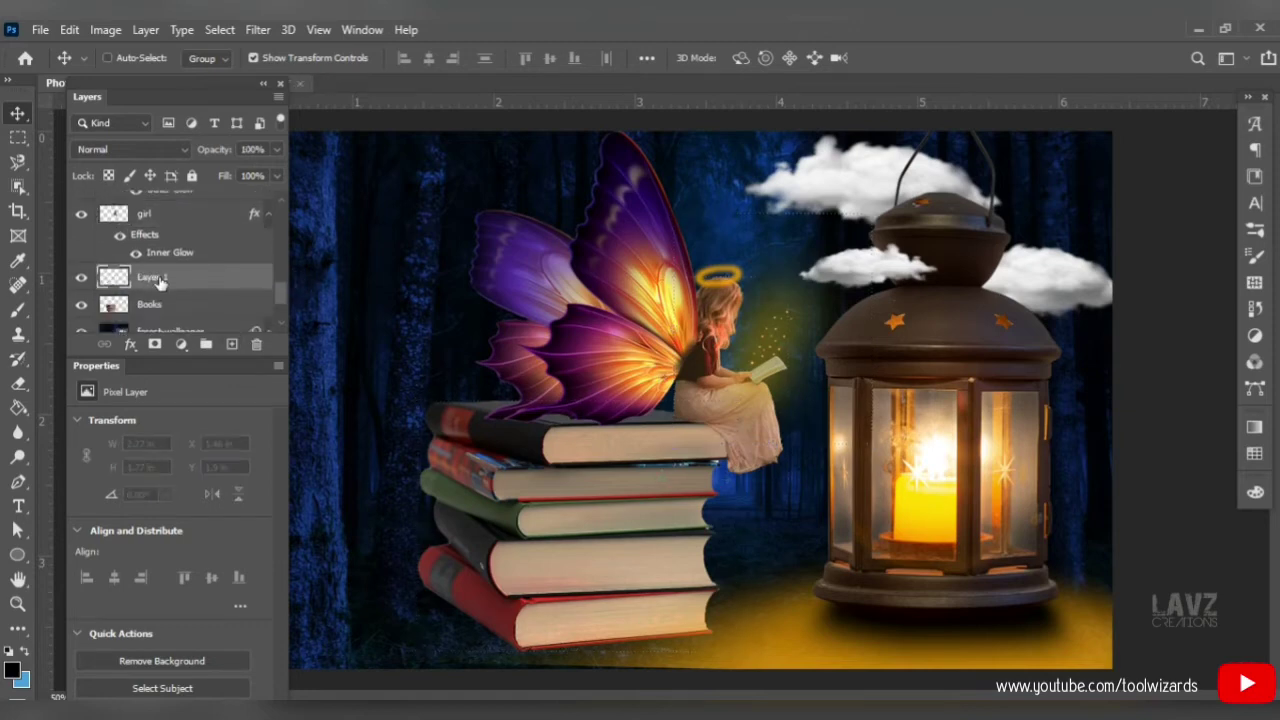
{"action": "left_click", "coordinate": [16, 313]}
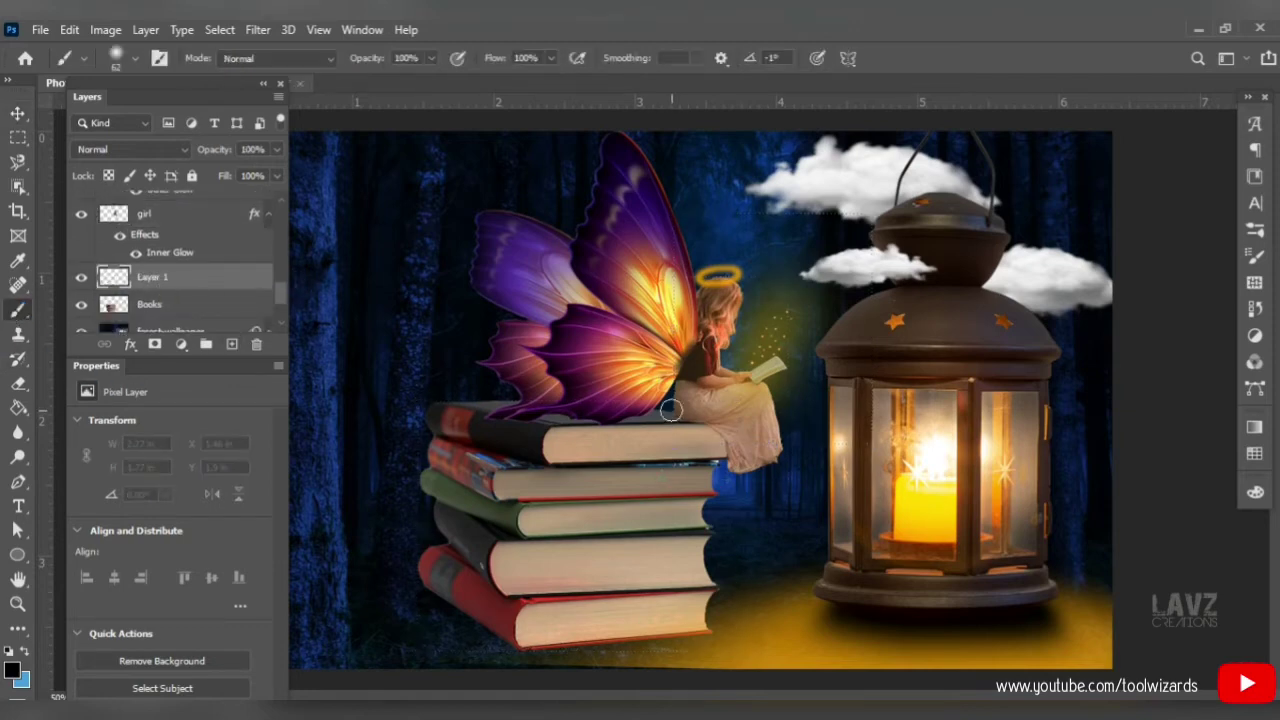
{"action": "mouse_move", "coordinate": [678, 411]}
{"action": "left_mouse_down"}
{"action": "mouse_move", "coordinate": [648, 416]}
{"action": "mouse_move", "coordinate": [700, 420]}
{"action": "left_mouse_up"}
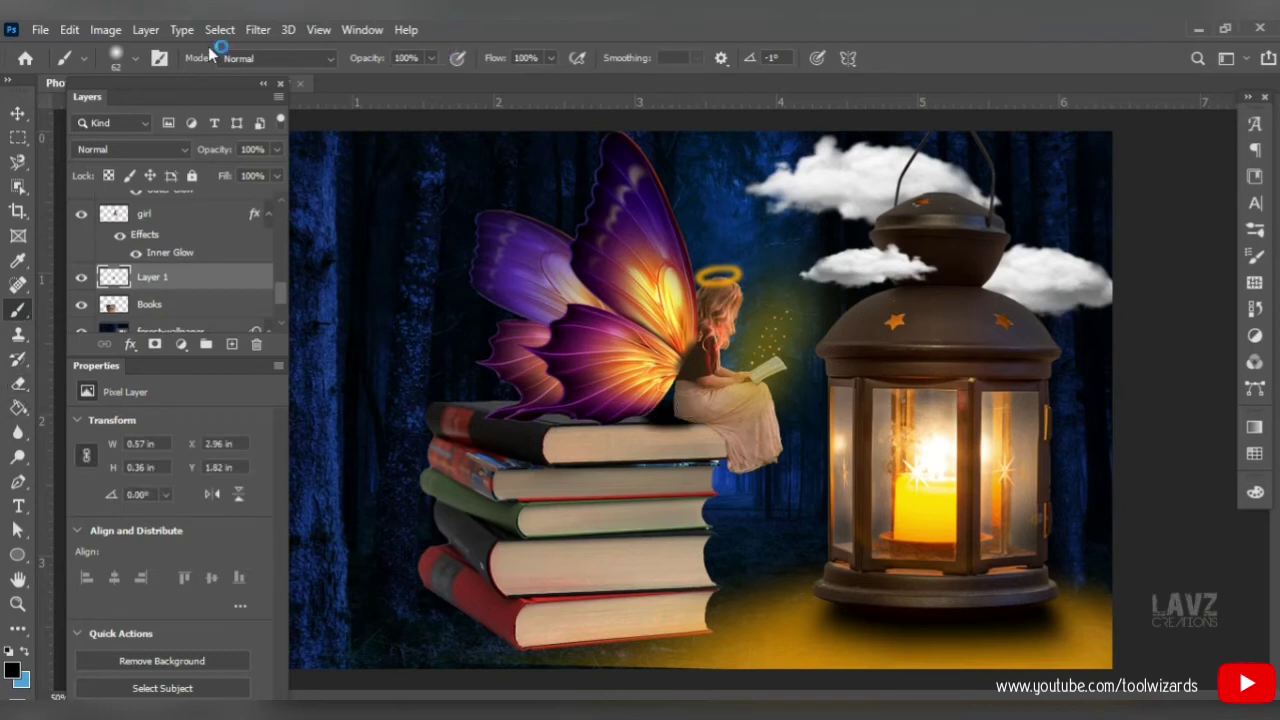
Apply a Gaussian Blur with a 10-pixel radius to the girl's shadow.
{"action": "left_click", "coordinate": [14, 114]}
{"action": "left_click", "coordinate": [216, 33]}
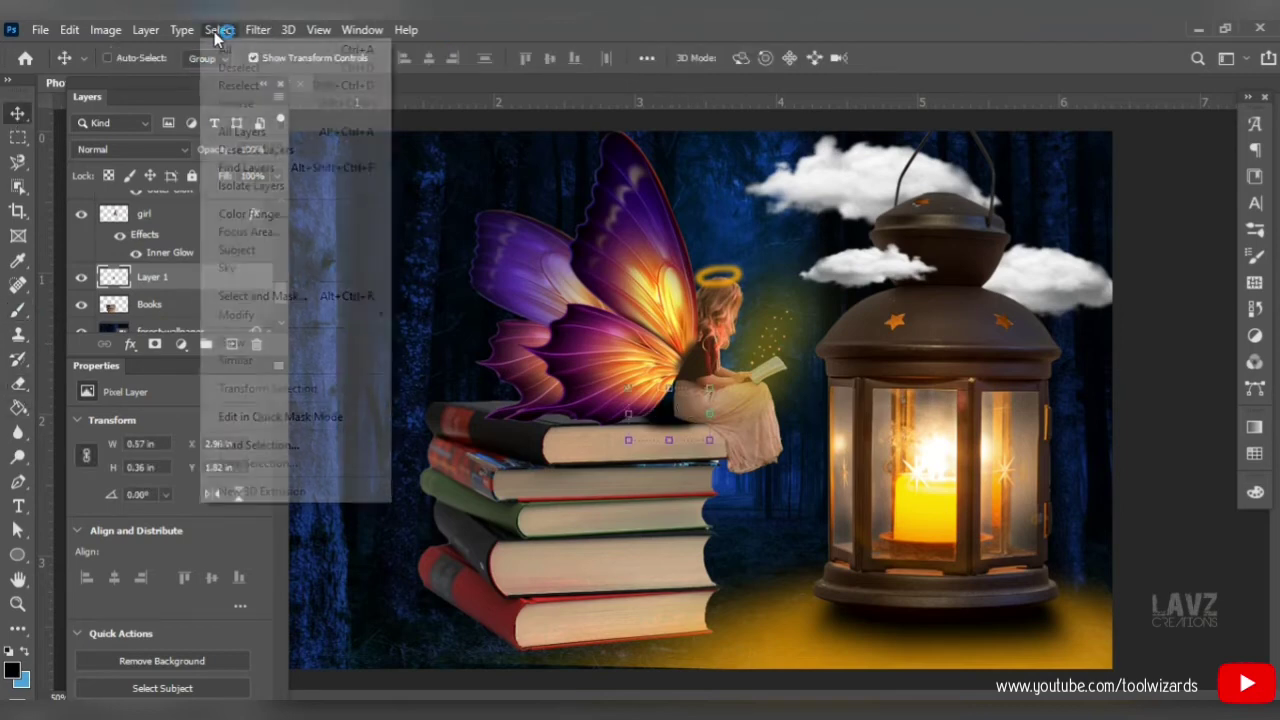
{"action": "mouse_move", "coordinate": [258, 30]}
{"action": "mouse_move", "coordinate": [345, 289]}
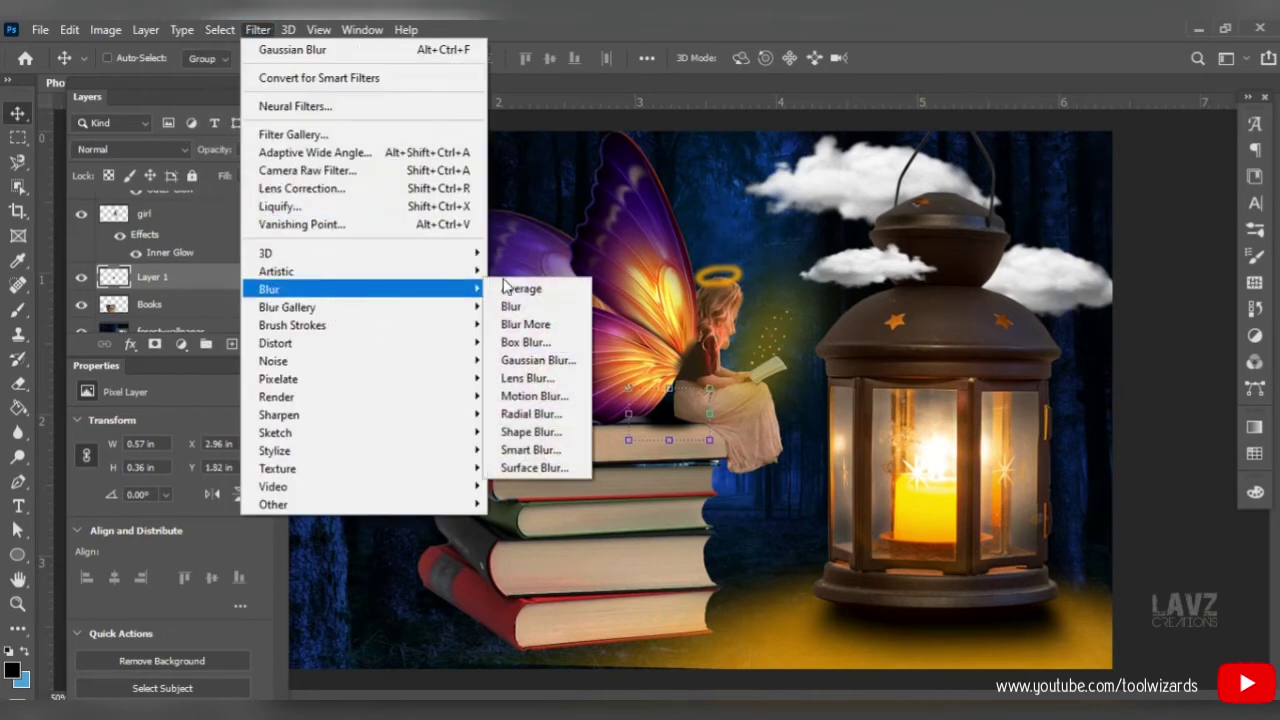
{"action": "left_click", "coordinate": [515, 357]}
{"action": "left_click_drag", "start_coordinate": [400, 149], "coordinate": [352, 154]}
{"action": "mouse_move", "coordinate": [247, 448]}
{"action": "left_mouse_down"}
{"action": "mouse_move", "coordinate": [210, 448]}
{"action": "mouse_move", "coordinate": [250, 447]}
{"action": "mouse_move", "coordinate": [229, 446]}
{"action": "left_mouse_up"}
{"action": "type", "text": "10"}
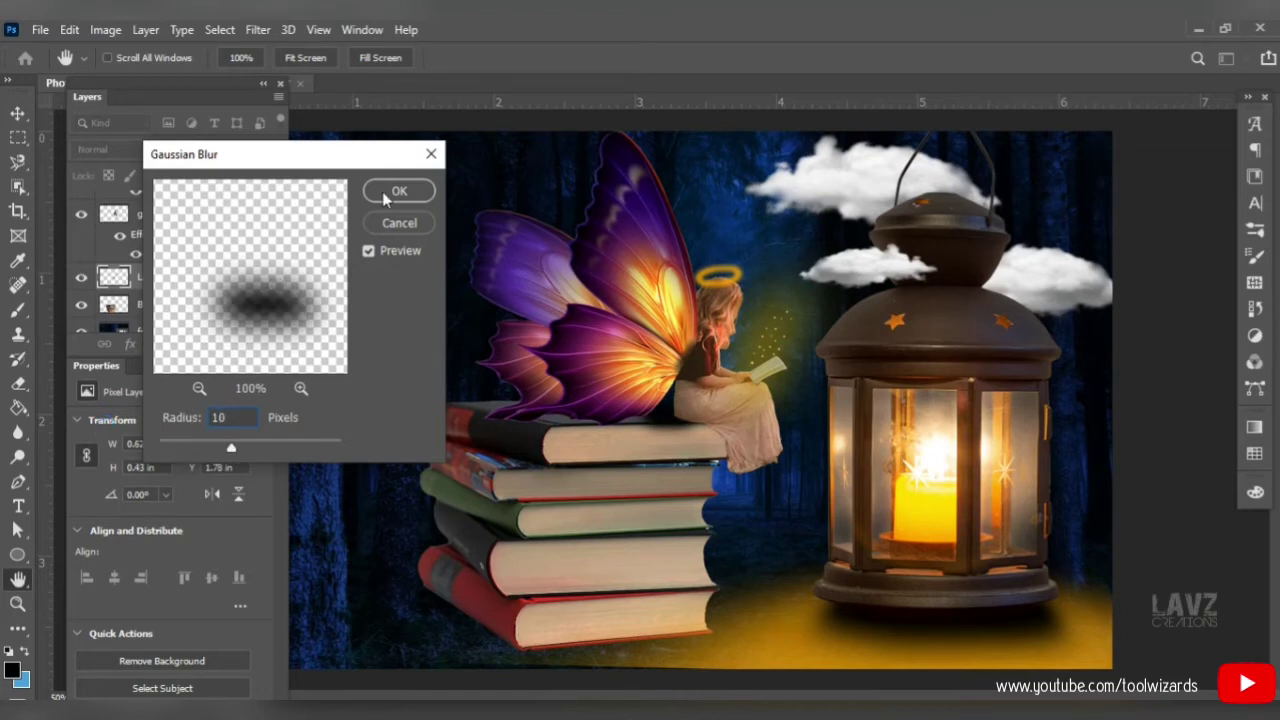
{"action": "left_click", "coordinate": [397, 191]}
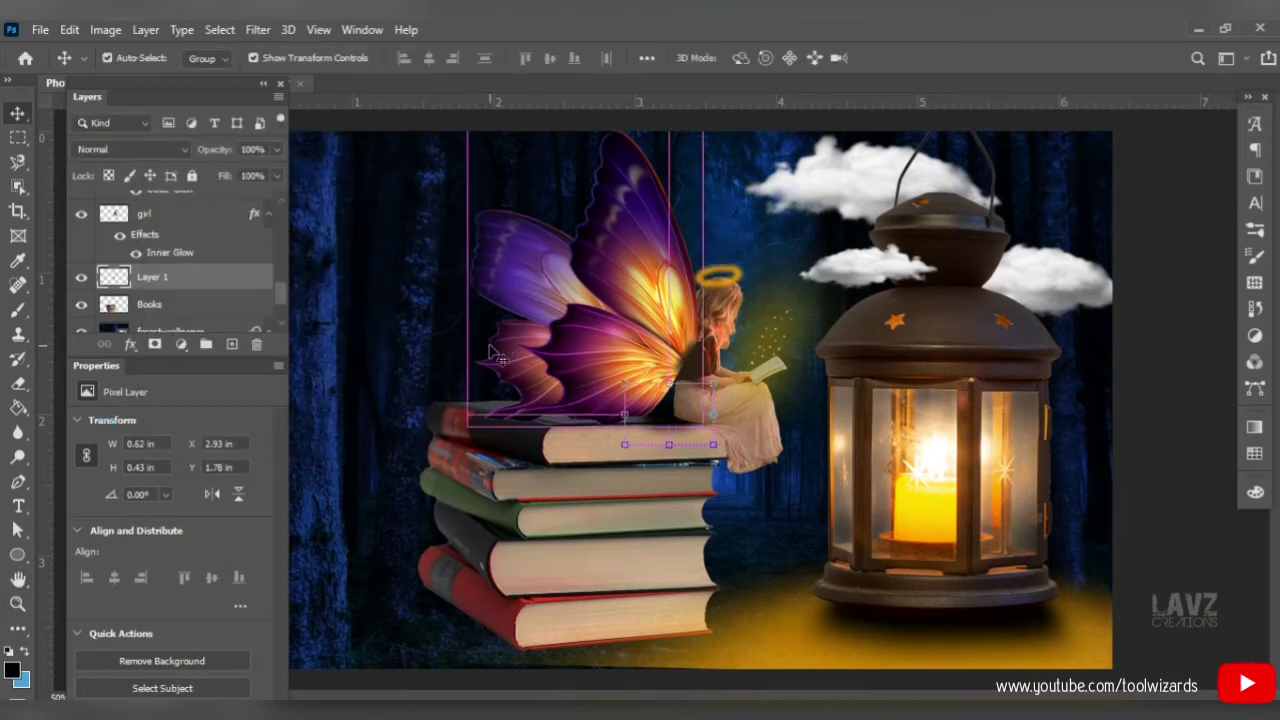
Distort the girl's shadow by moving its corners so it lies flat and stretched along the top book's surface.
{"action": "key", "text": "ctrl+t"}
{"action": "right_click", "coordinate": [672, 420]}
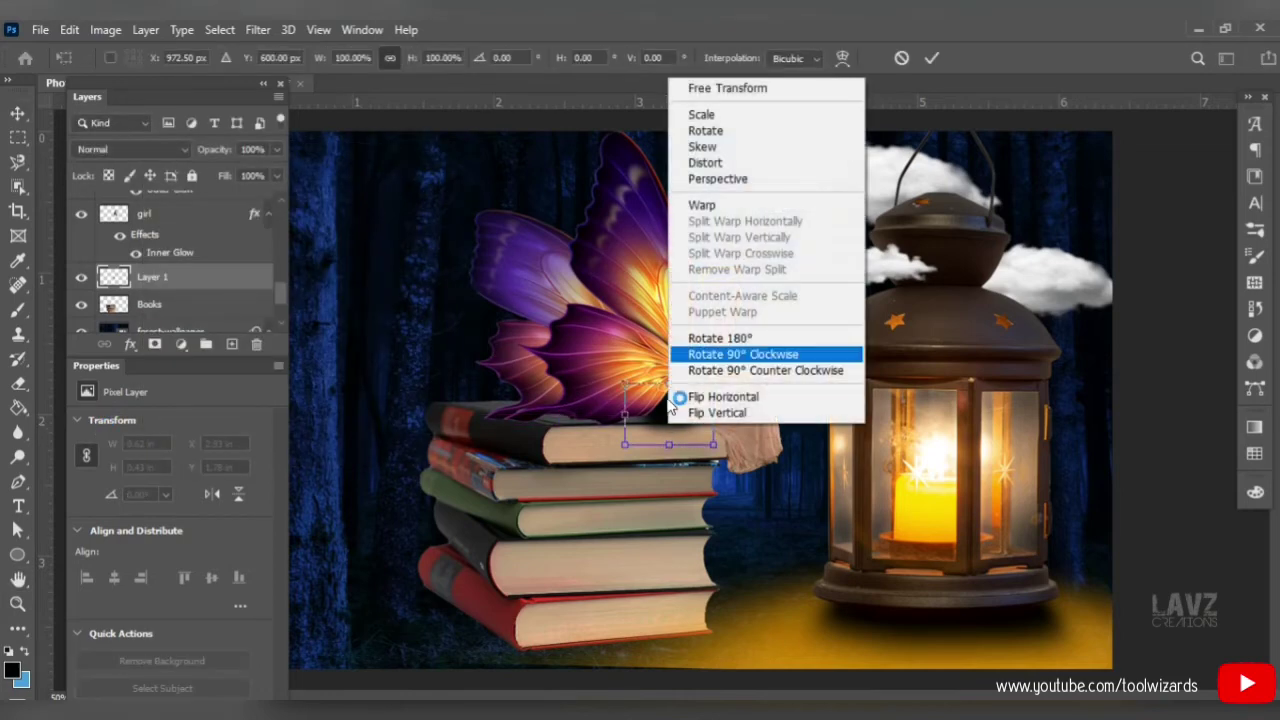
{"action": "left_click", "coordinate": [706, 164]}
{"action": "left_click_drag", "start_coordinate": [628, 387], "coordinate": [578, 384]}
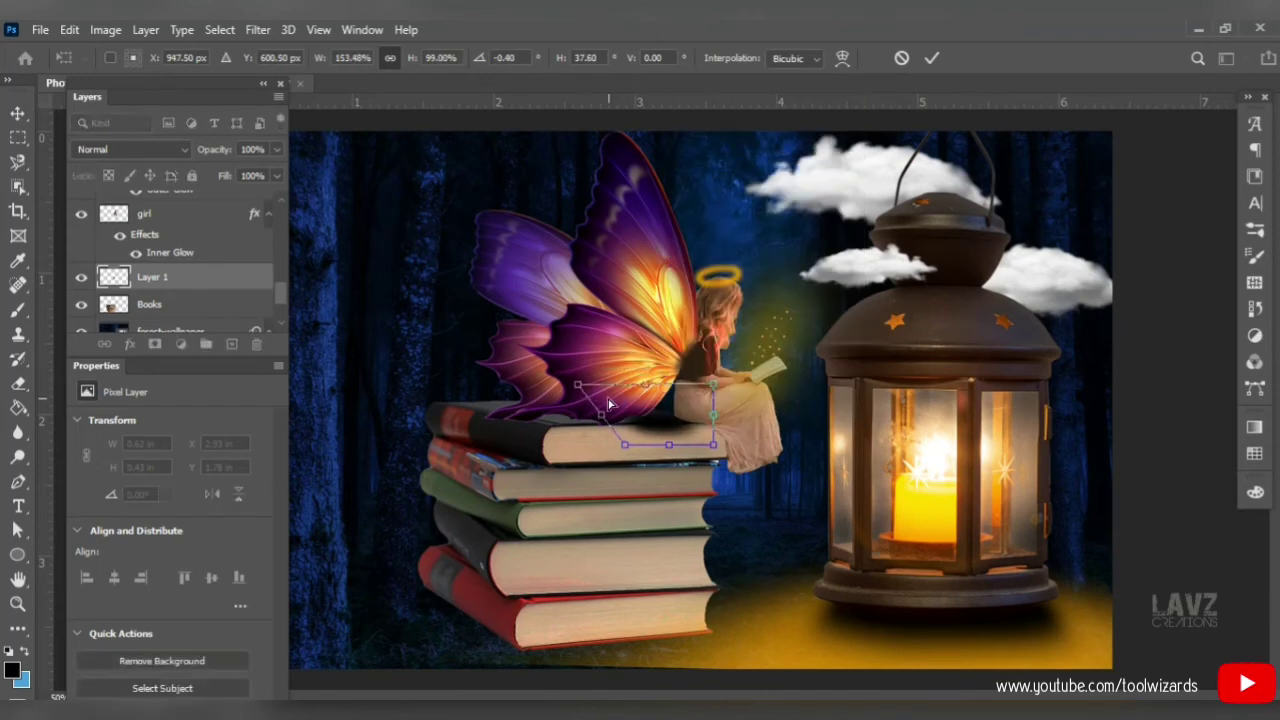
{"action": "mouse_move", "coordinate": [626, 446]}
{"action": "left_mouse_down"}
{"action": "mouse_move", "coordinate": [589, 434]}
{"action": "mouse_move", "coordinate": [616, 436]}
{"action": "left_mouse_up"}
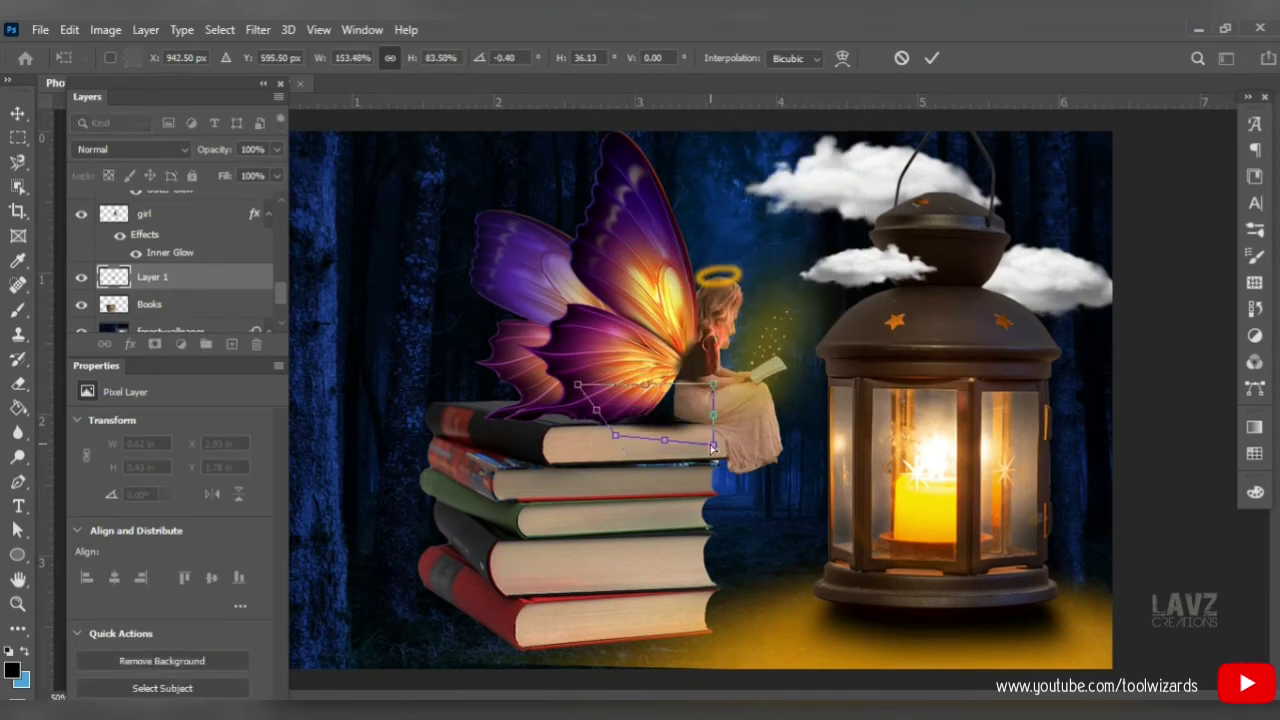
{"action": "left_click_drag", "start_coordinate": [712, 445], "coordinate": [725, 428]}
{"action": "left_click_drag", "start_coordinate": [712, 385], "coordinate": [723, 399]}
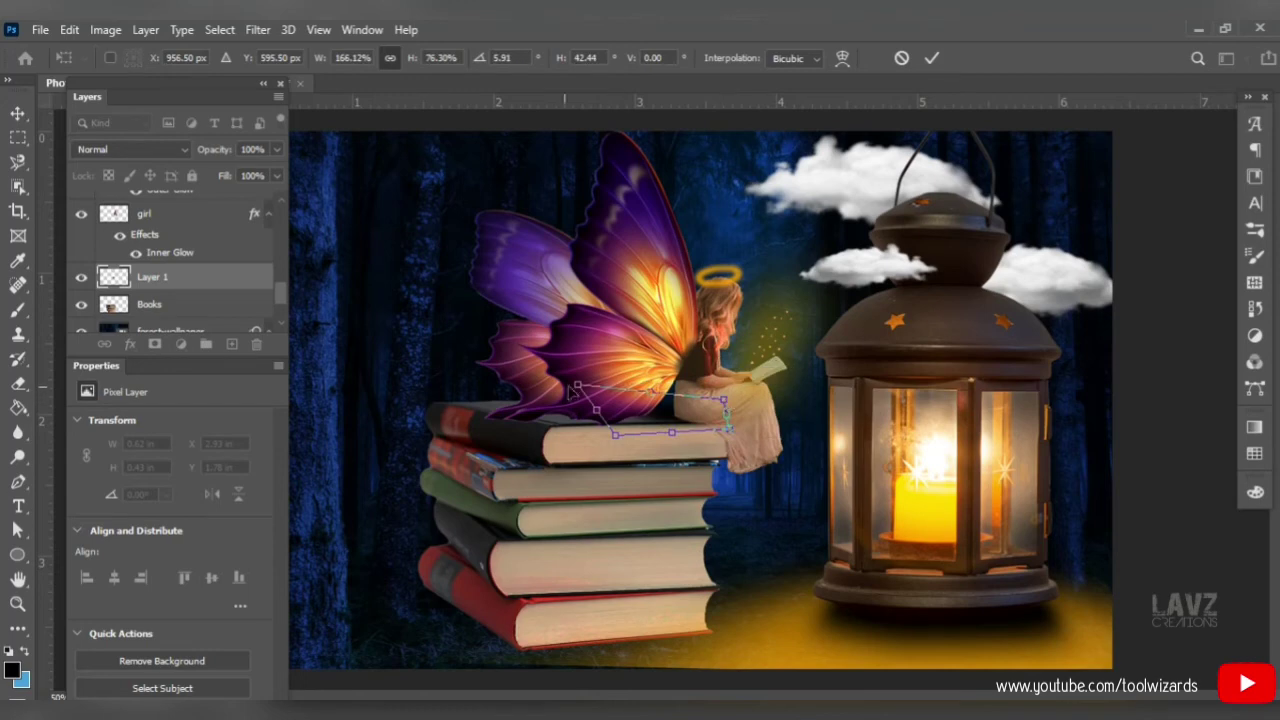
{"action": "left_click_drag", "start_coordinate": [578, 385], "coordinate": [622, 440]}
Set the girl's shadow opacity to 80% and apply the transform, keeping the layer name.
{"action": "left_click", "coordinate": [278, 150]}
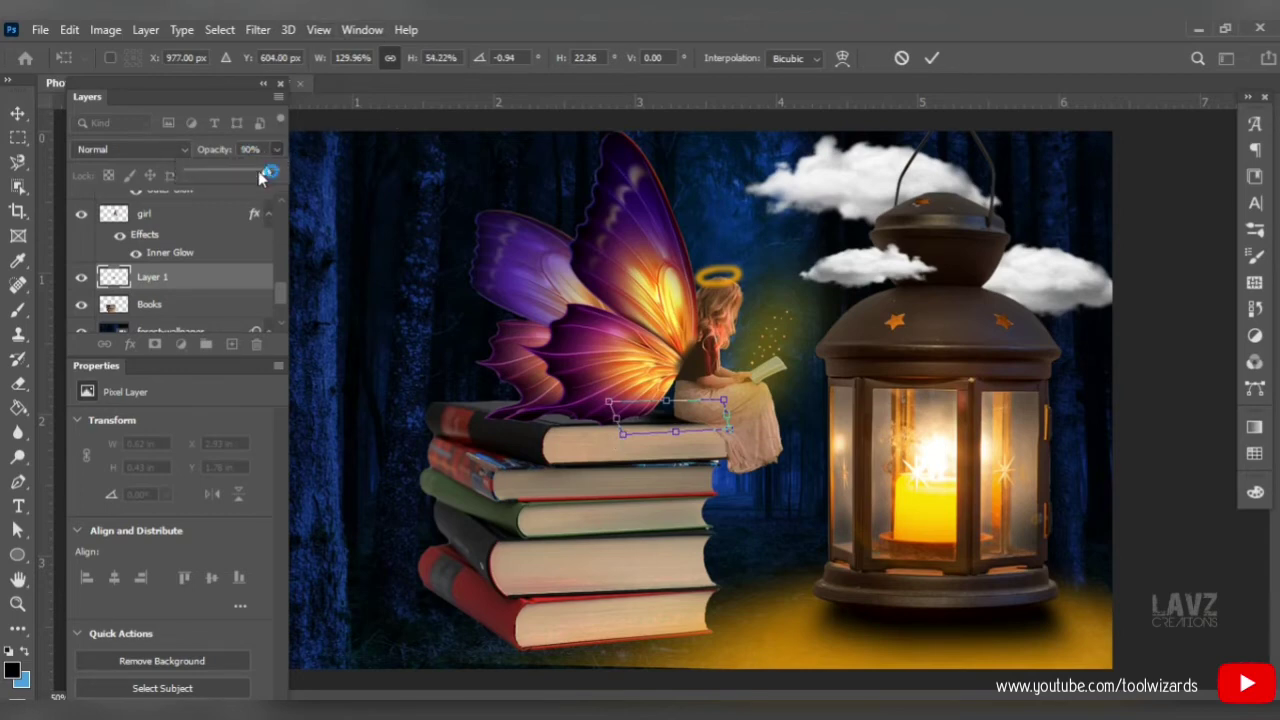
{"action": "left_click", "coordinate": [17, 114]}
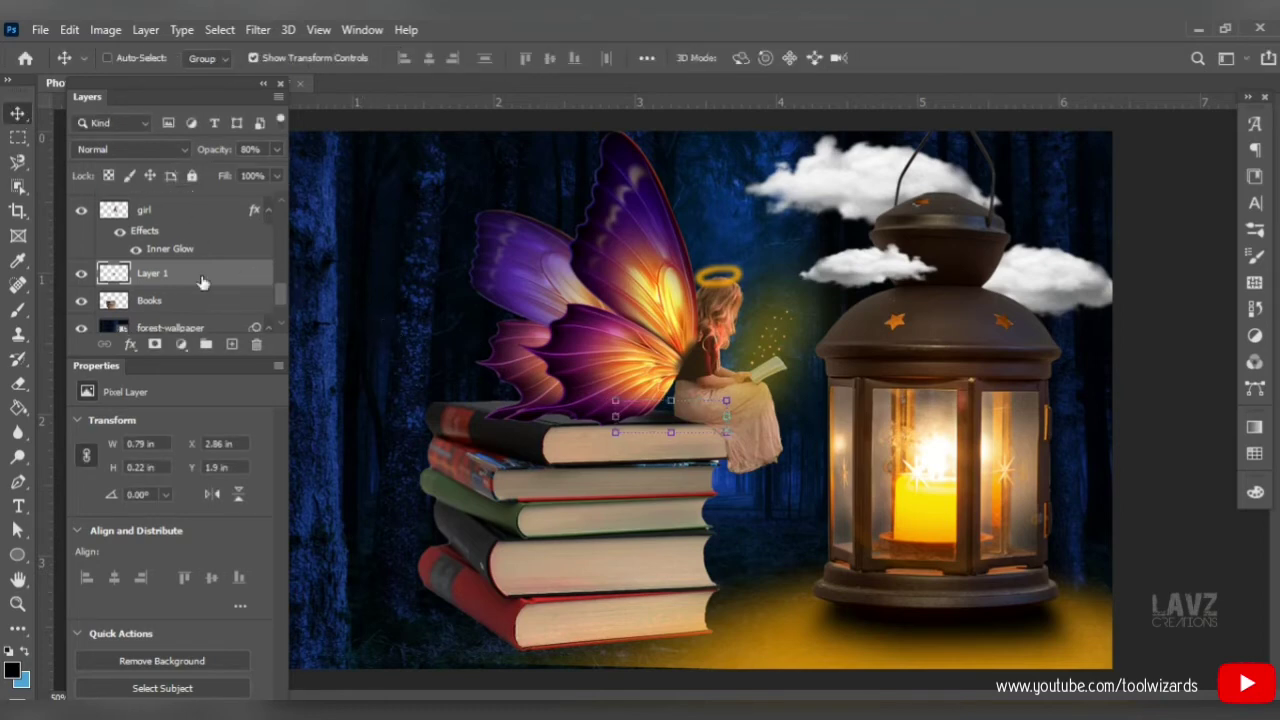
{"action": "double_click", "coordinate": [152, 273]}
{"action": "key", "text": "Return"}
On a new layer above the girl's shadow, paint a black area with a 243 px soft brush from her skirt down along the books' page edges.
{"action": "left_click", "coordinate": [17, 310]}
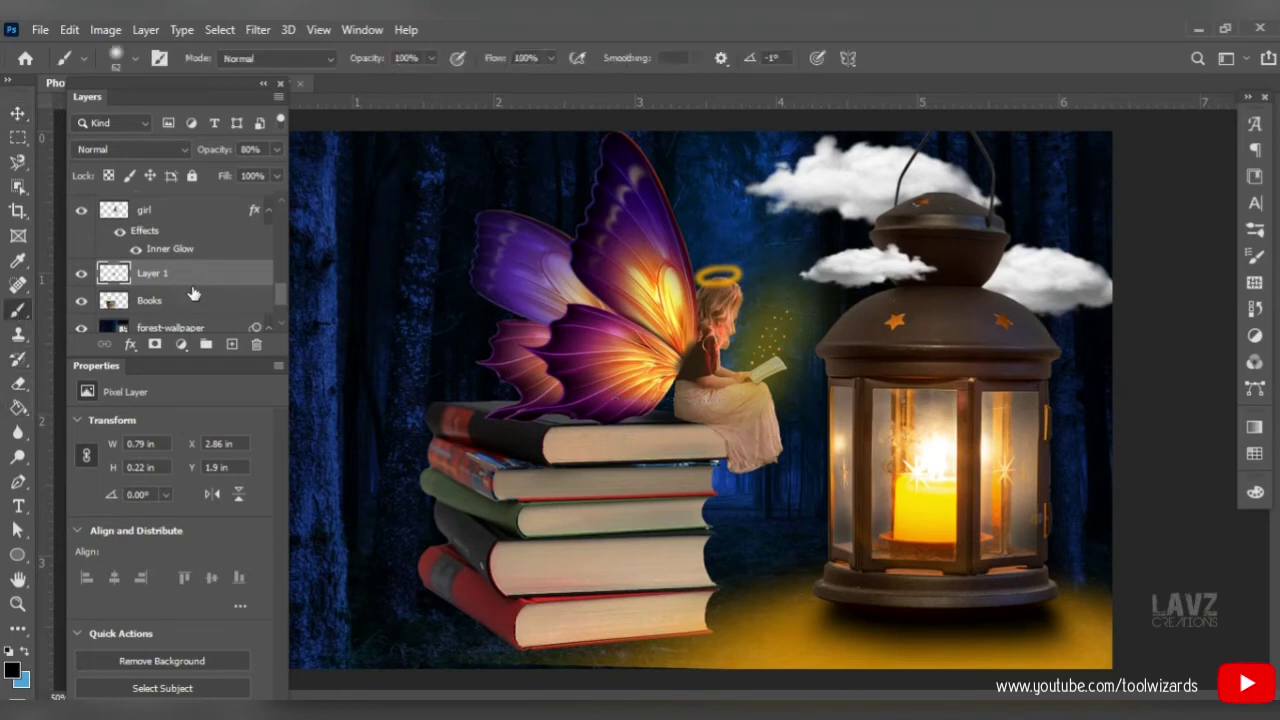
{"action": "left_click", "coordinate": [232, 345]}
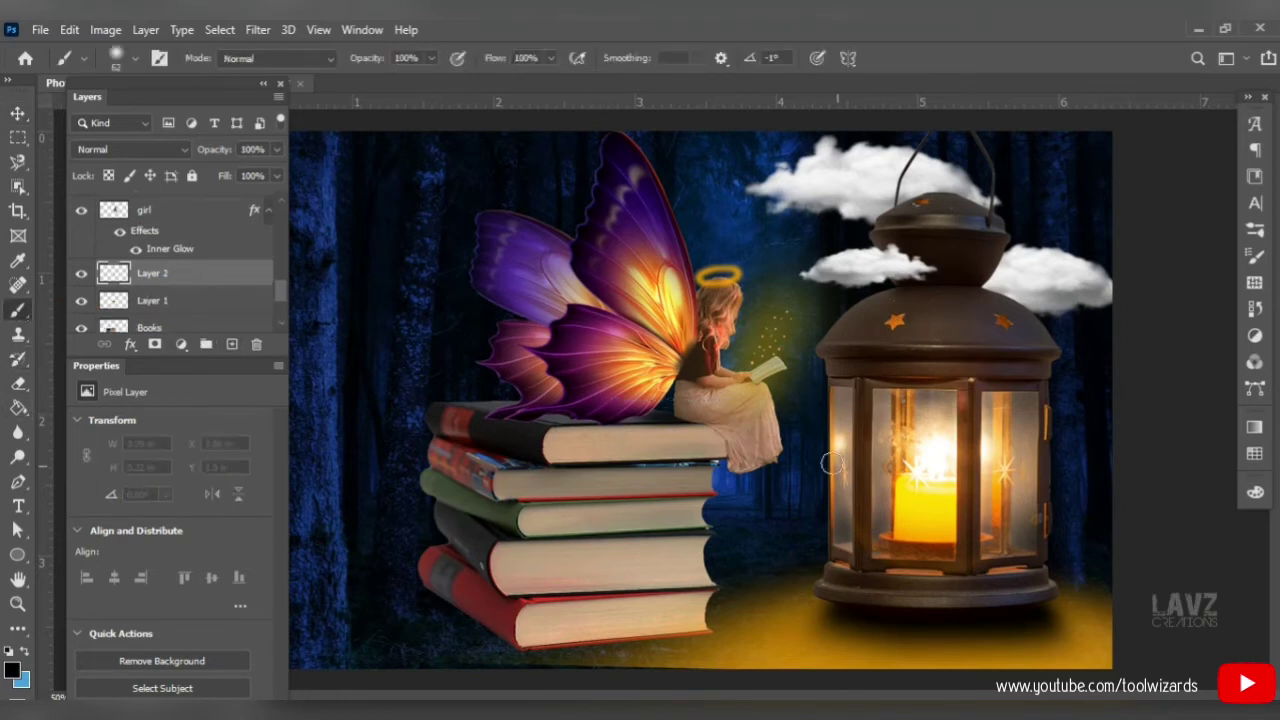
{"action": "left_click", "coordinate": [135, 58]}
{"action": "left_click", "coordinate": [169, 118]}
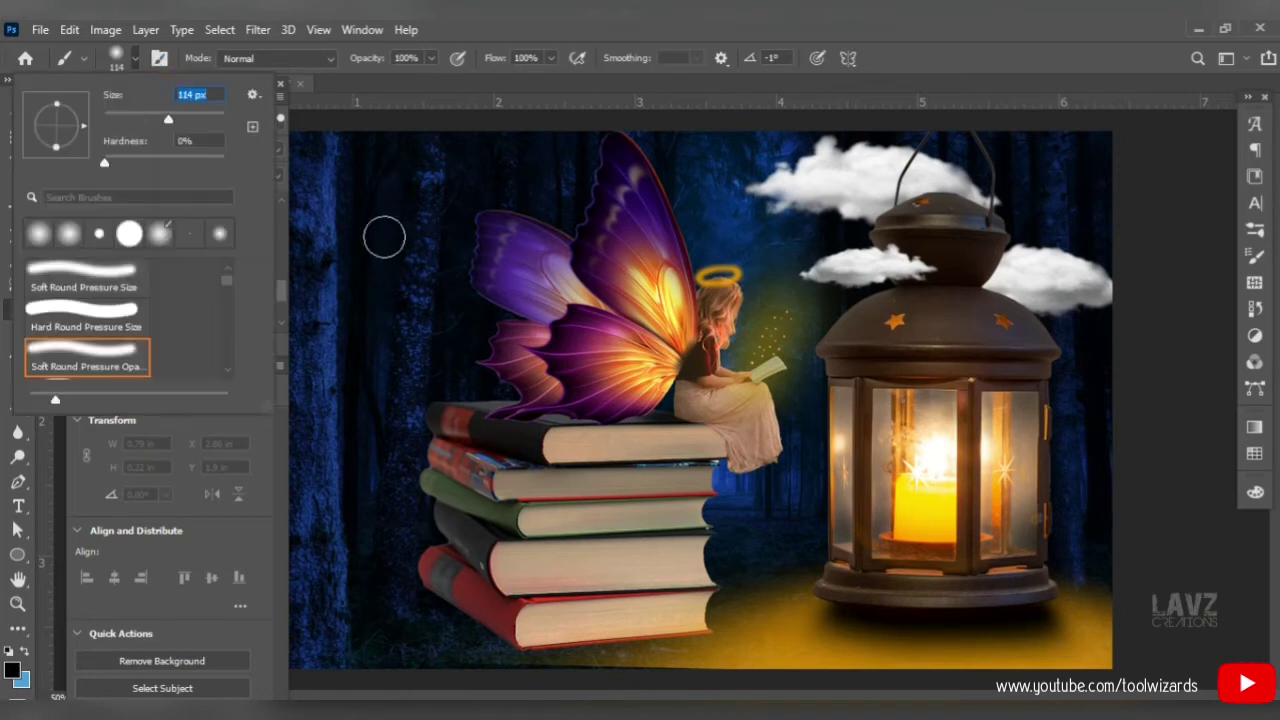
{"action": "left_click", "coordinate": [197, 117]}
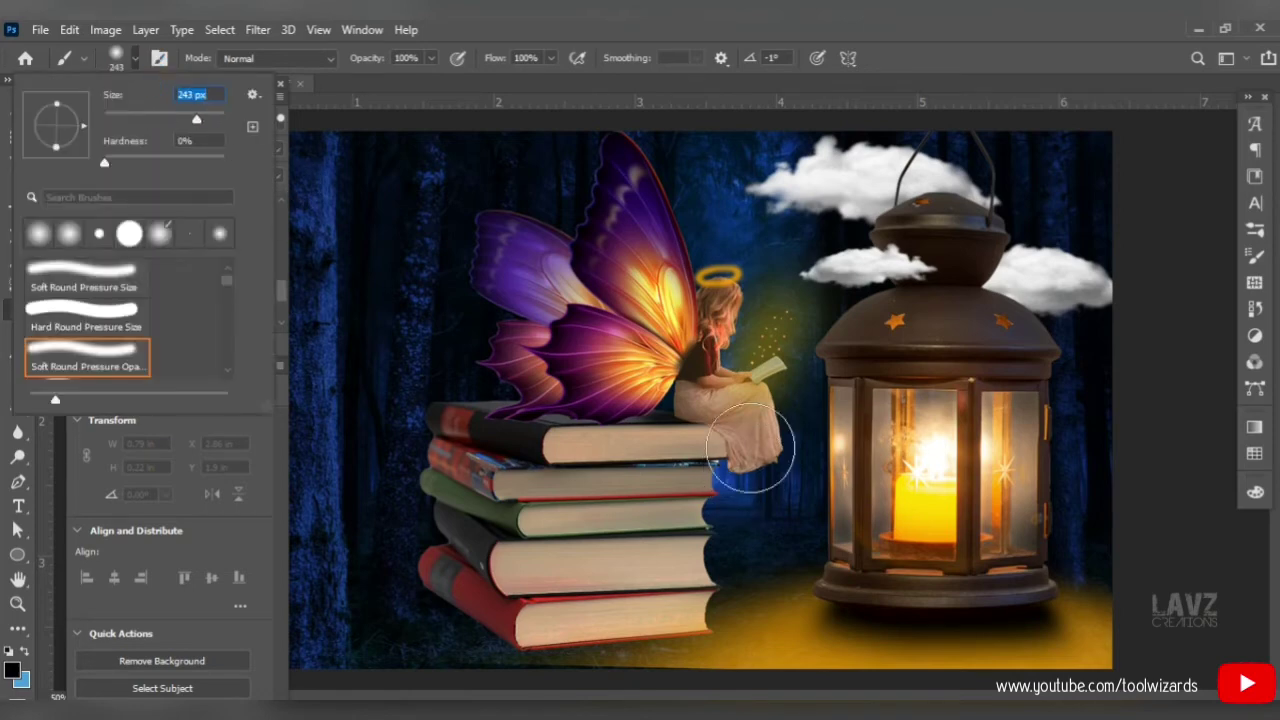
{"action": "key", "text": "Return"}
{"action": "mouse_move", "coordinate": [765, 448]}
{"action": "left_mouse_down"}
{"action": "mouse_move", "coordinate": [739, 602]}
{"action": "mouse_move", "coordinate": [732, 480]}
{"action": "mouse_move", "coordinate": [709, 510]}
{"action": "mouse_move", "coordinate": [708, 592]}
{"action": "left_mouse_up"}
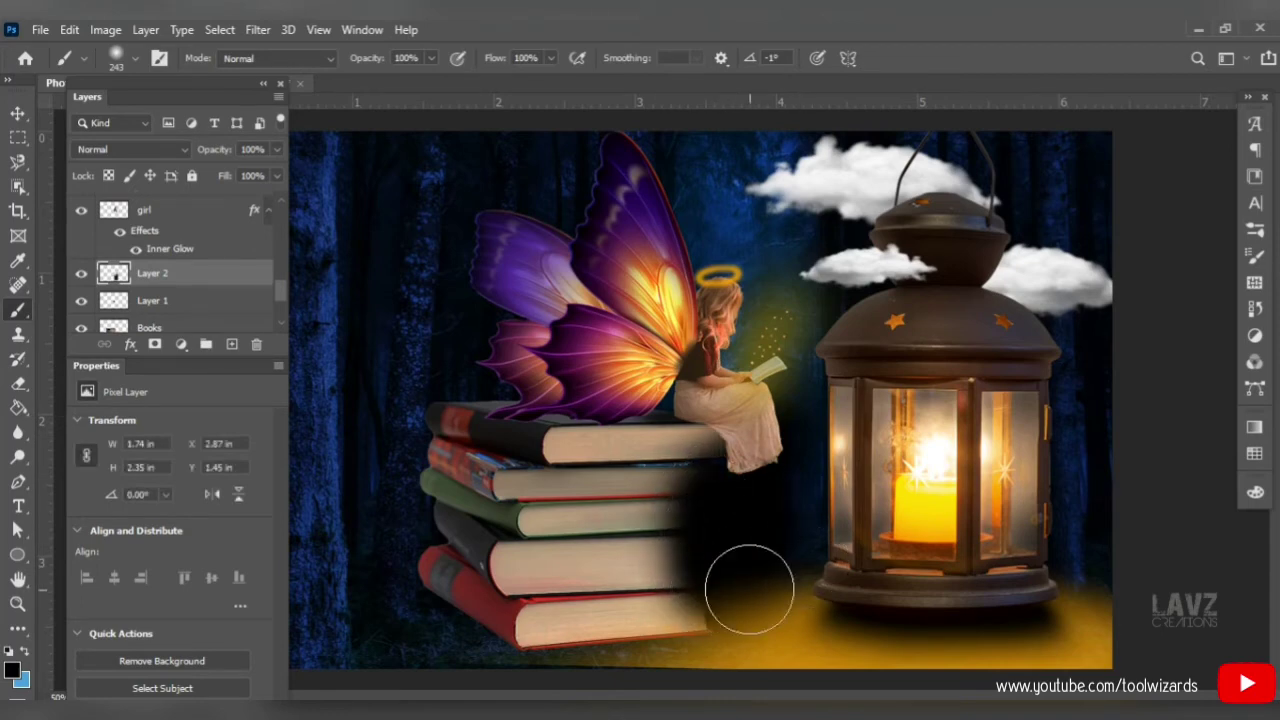
{"action": "left_click", "coordinate": [258, 29]}
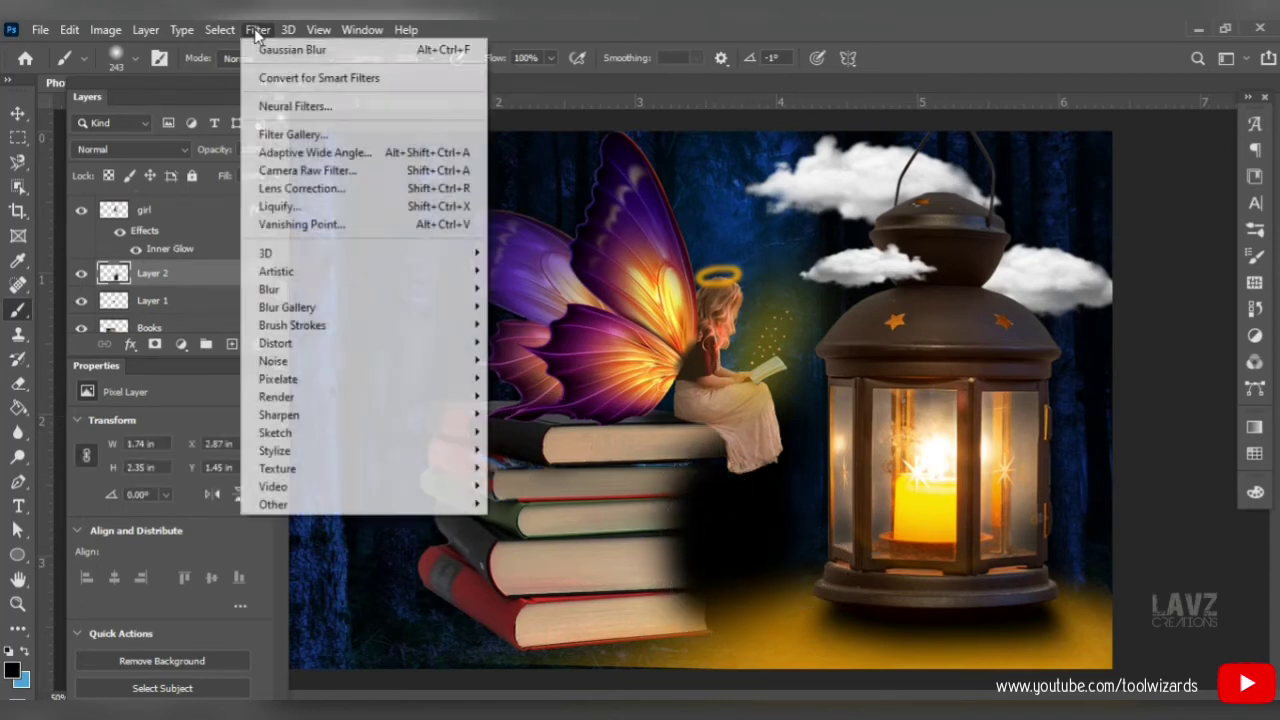
{"action": "left_click", "coordinate": [392, 432]}
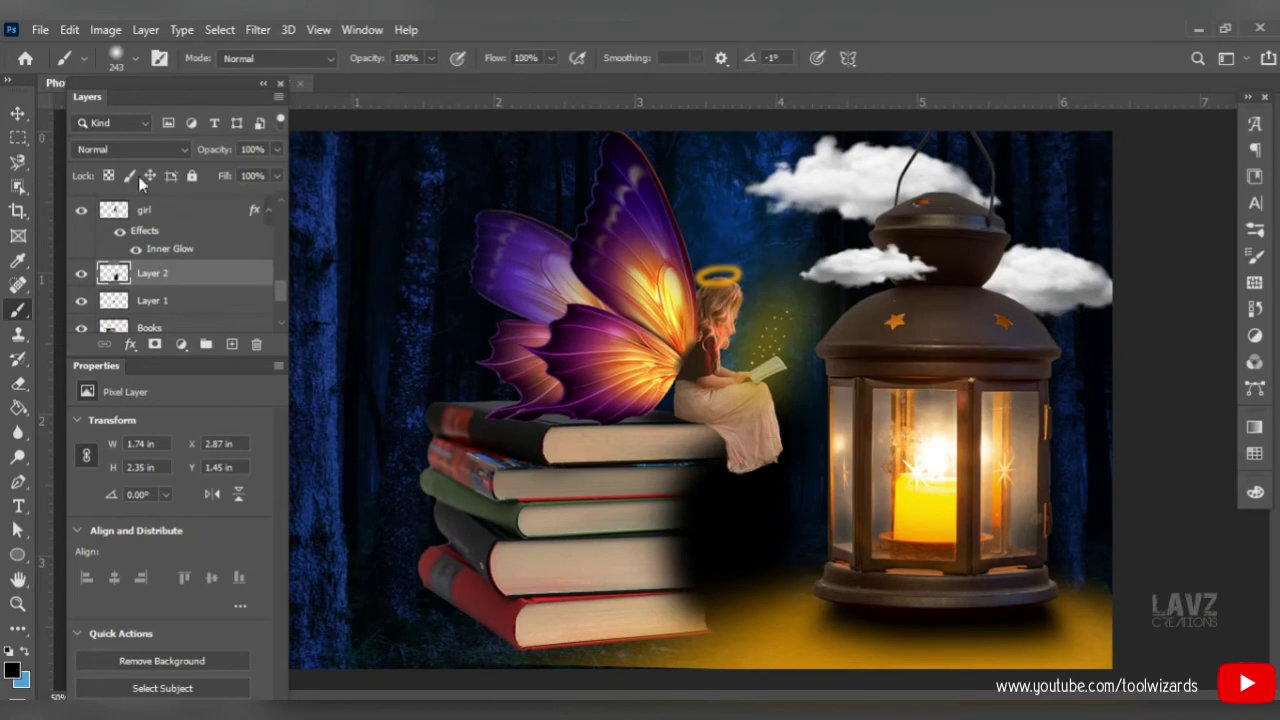
Give the painted area a yellow Color Overlay and place its layer above the girl layer.
{"action": "key", "text": "v"}
{"action": "left_click", "coordinate": [131, 344]}
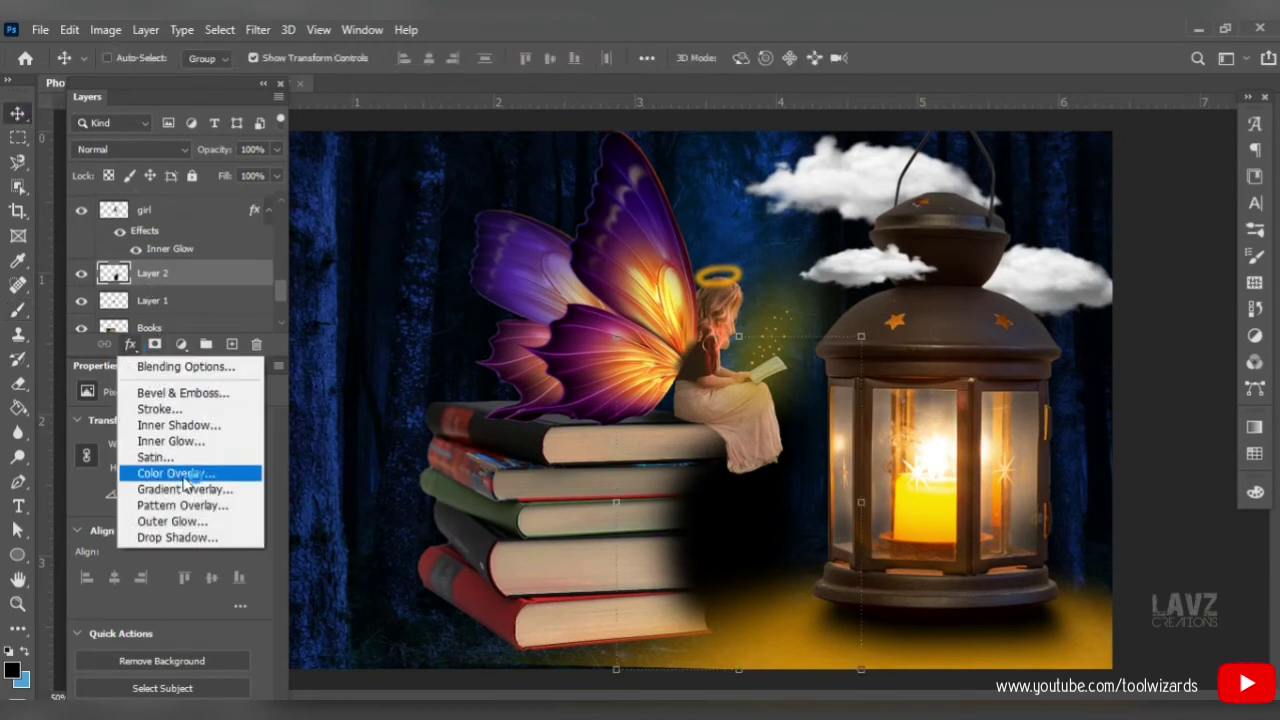
{"action": "left_click", "coordinate": [183, 474]}
{"action": "left_click_drag", "start_coordinate": [471, 251], "coordinate": [400, 220]}
{"action": "left_click", "coordinate": [567, 252]}
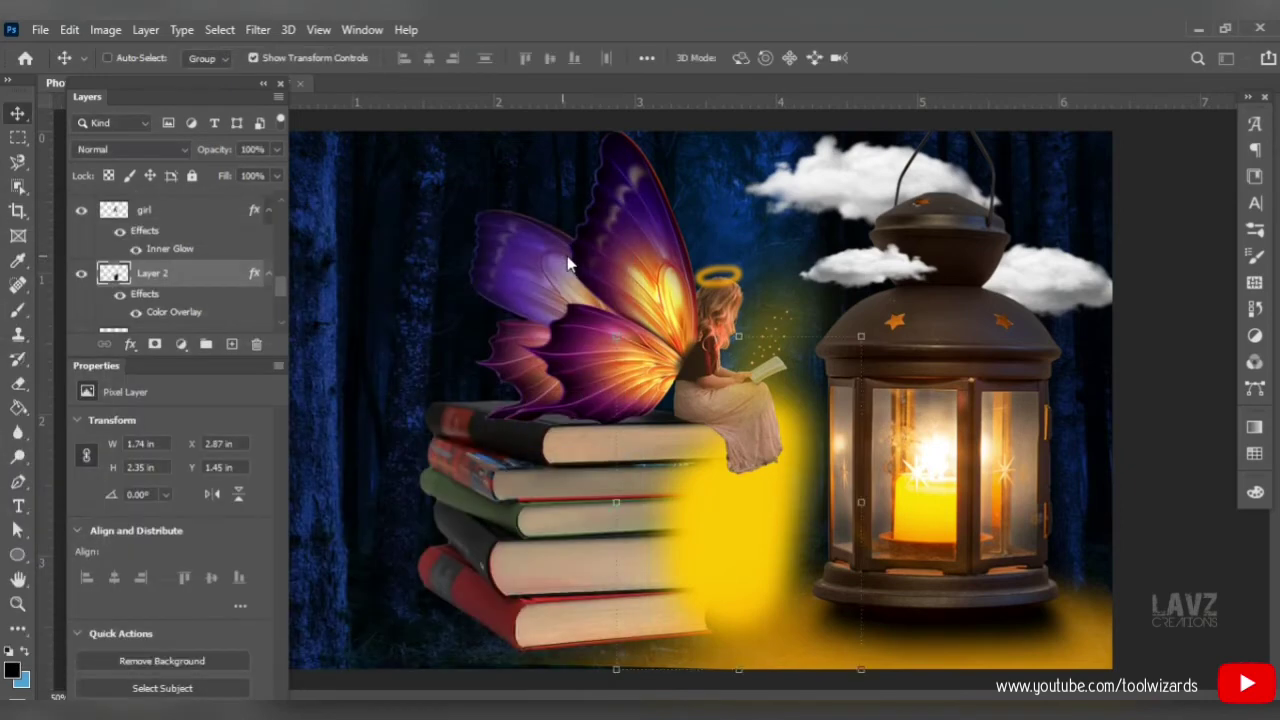
{"action": "left_click_drag", "start_coordinate": [193, 279], "coordinate": [190, 209]}
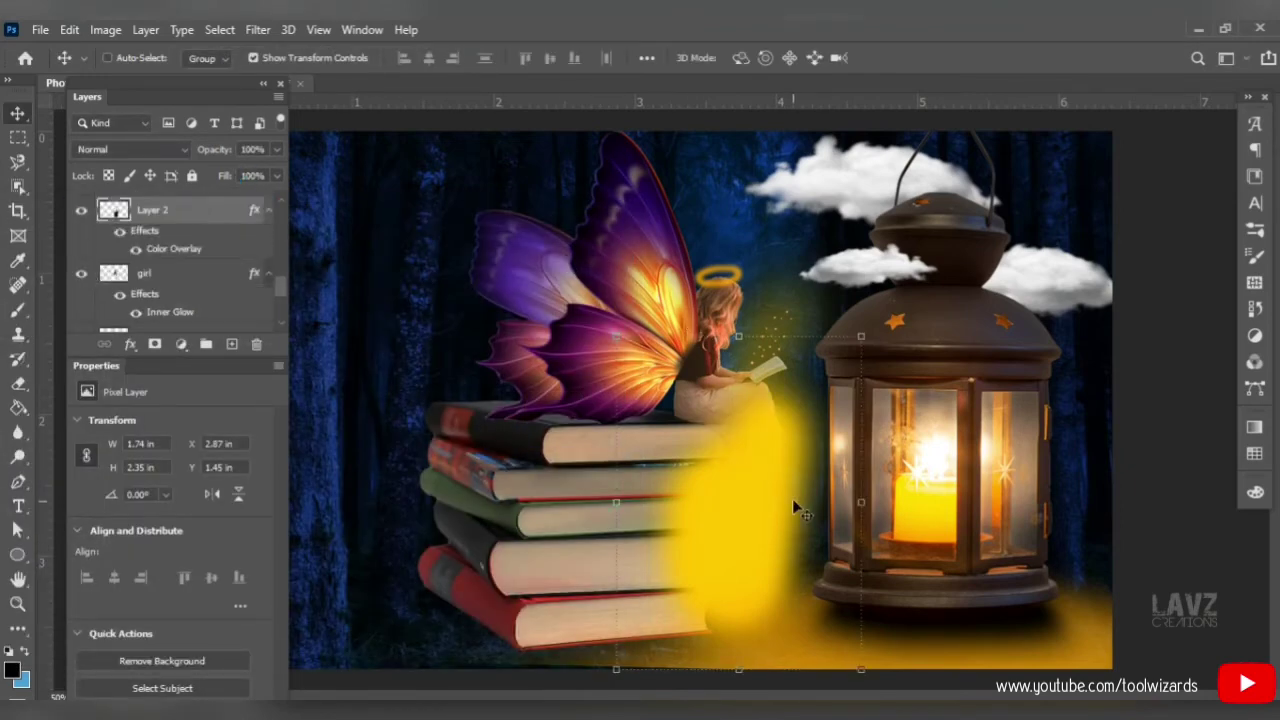
Apply a Gaussian Blur of 144.6 pixels to the yellow area and shift the glow slightly toward the books.
{"action": "left_click", "coordinate": [258, 29]}
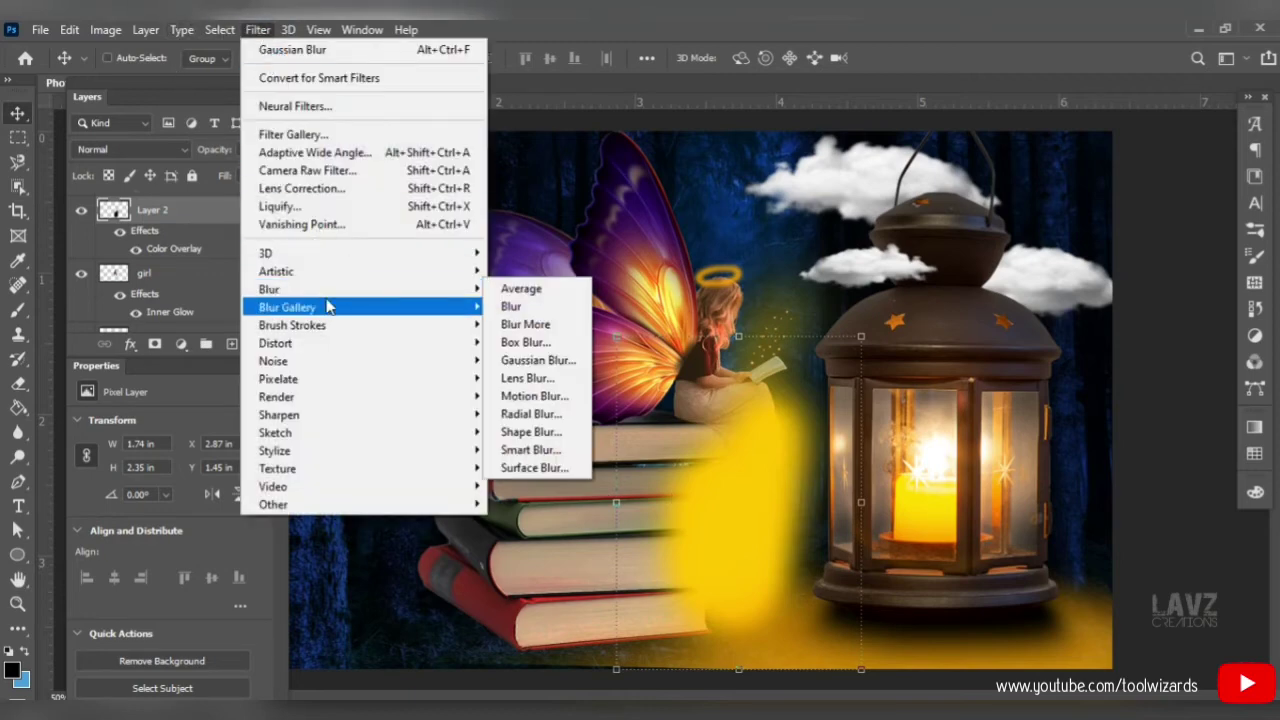
{"action": "mouse_move", "coordinate": [335, 297]}
{"action": "left_click", "coordinate": [530, 360]}
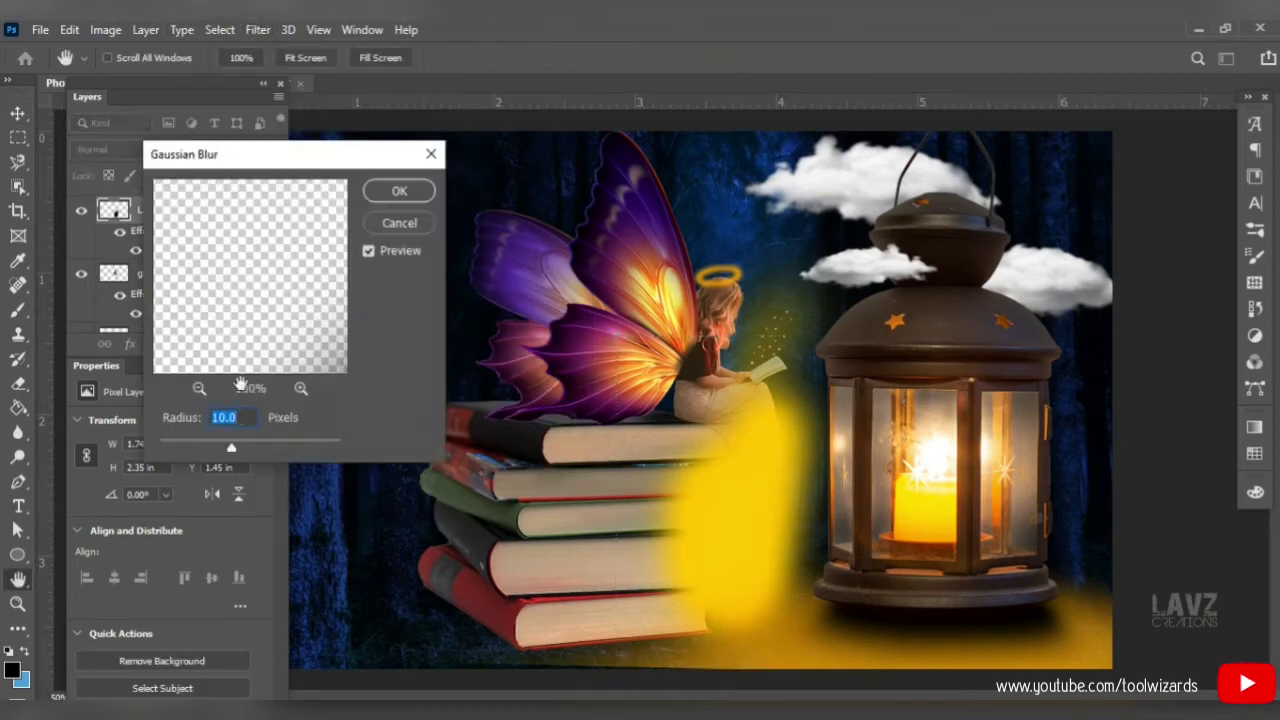
{"action": "left_click_drag", "start_coordinate": [251, 452], "coordinate": [290, 450]}
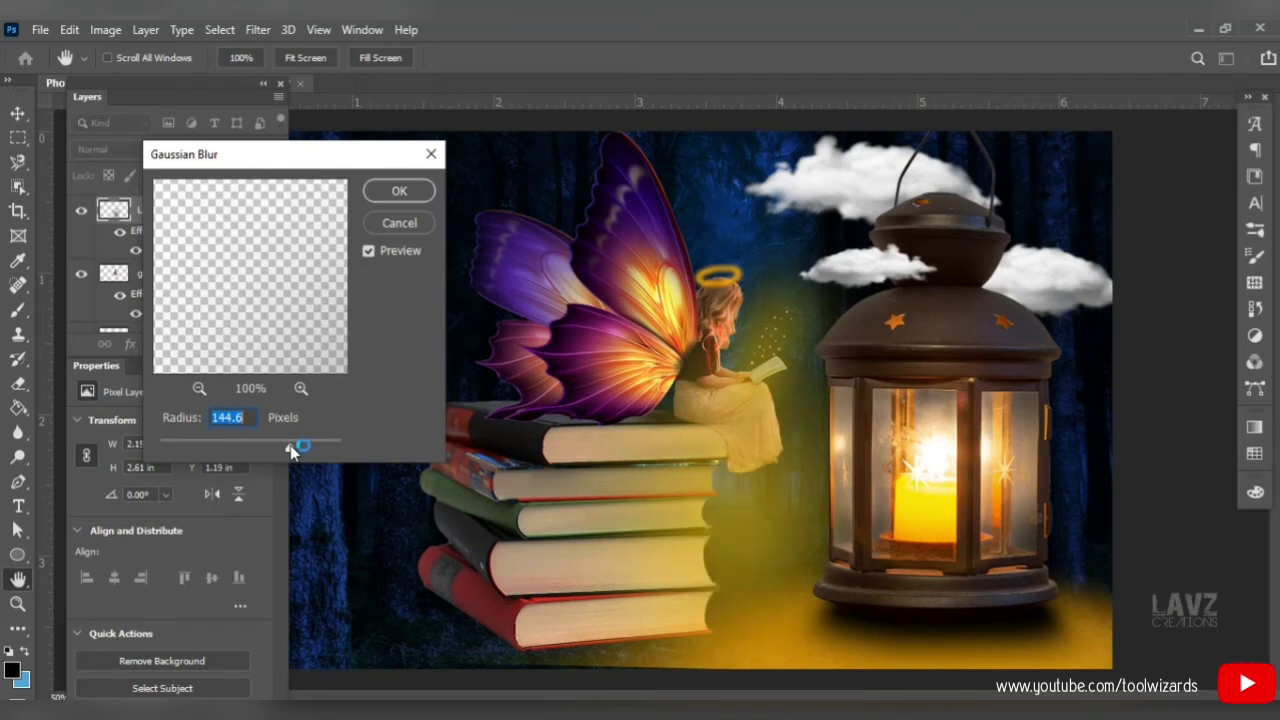
{"action": "left_click", "coordinate": [385, 190]}
{"action": "left_click_drag", "start_coordinate": [790, 538], "coordinate": [752, 531]}
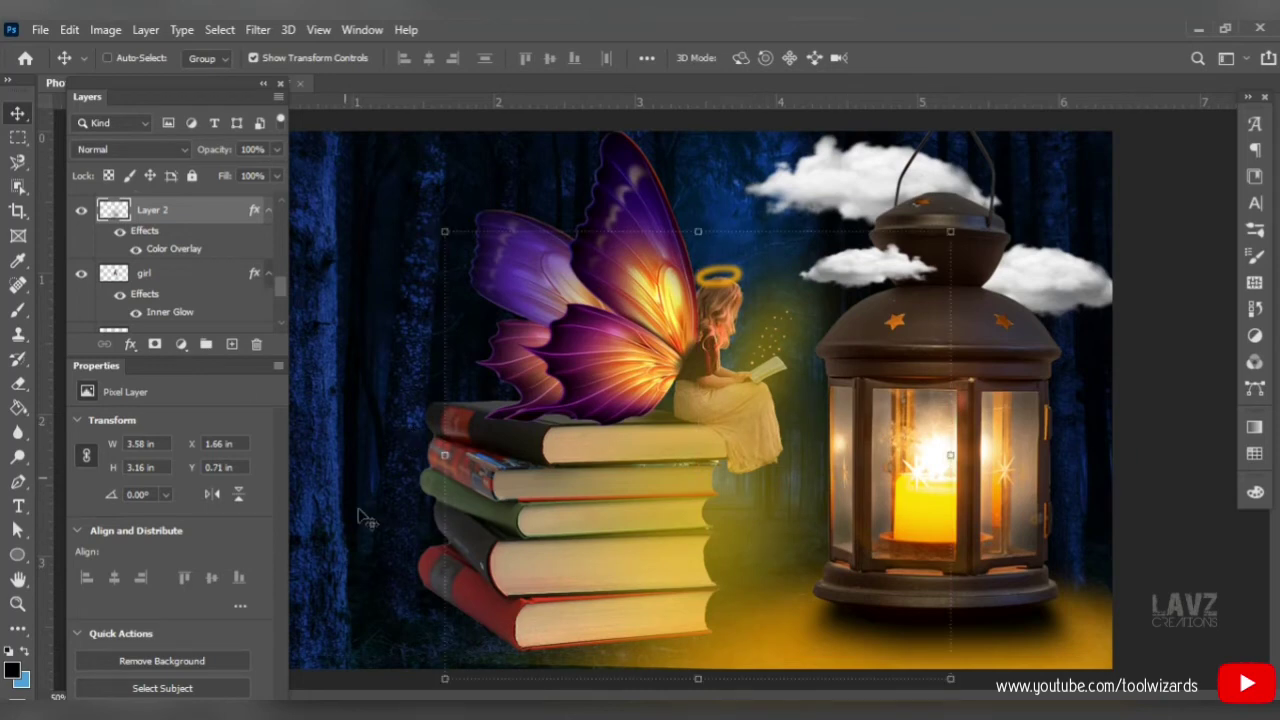
Add a new layer between Books and forest-wallpaper and paint a soft black shadow around the base of the book stack.
{"action": "left_click_drag", "start_coordinate": [283, 283], "coordinate": [291, 325]}
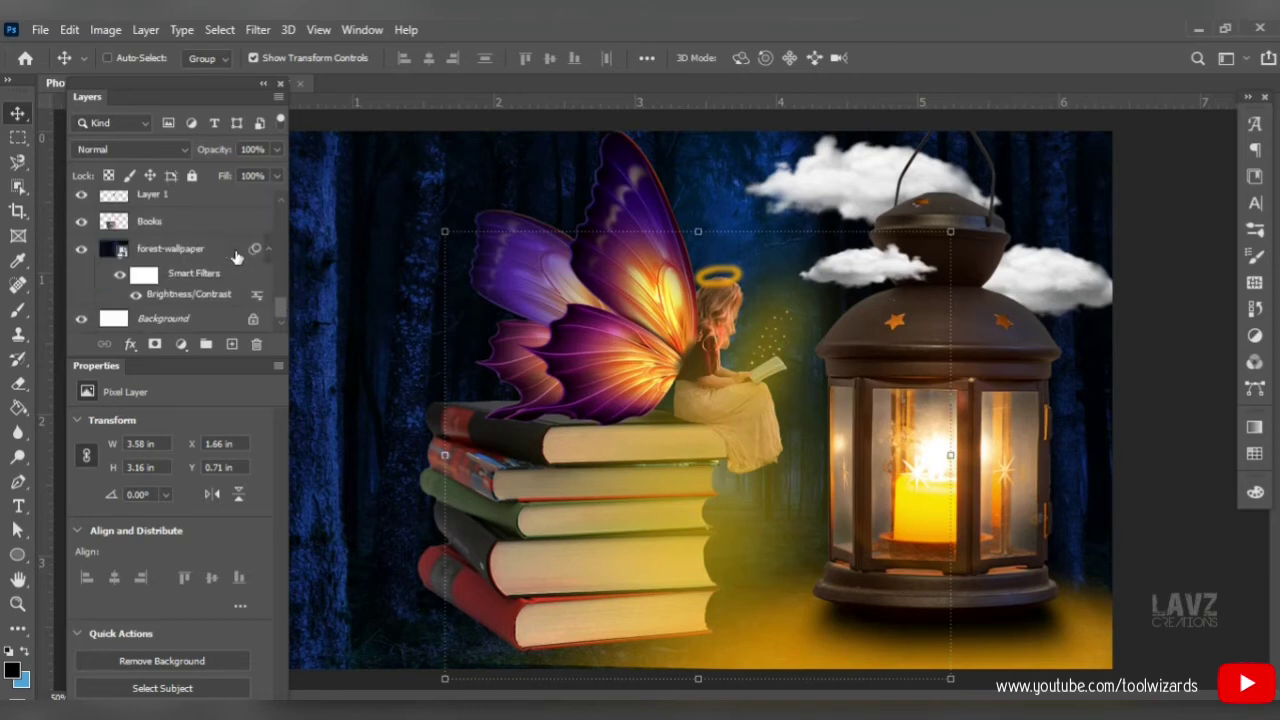
{"action": "left_click", "coordinate": [212, 254]}
{"action": "left_click", "coordinate": [232, 344]}
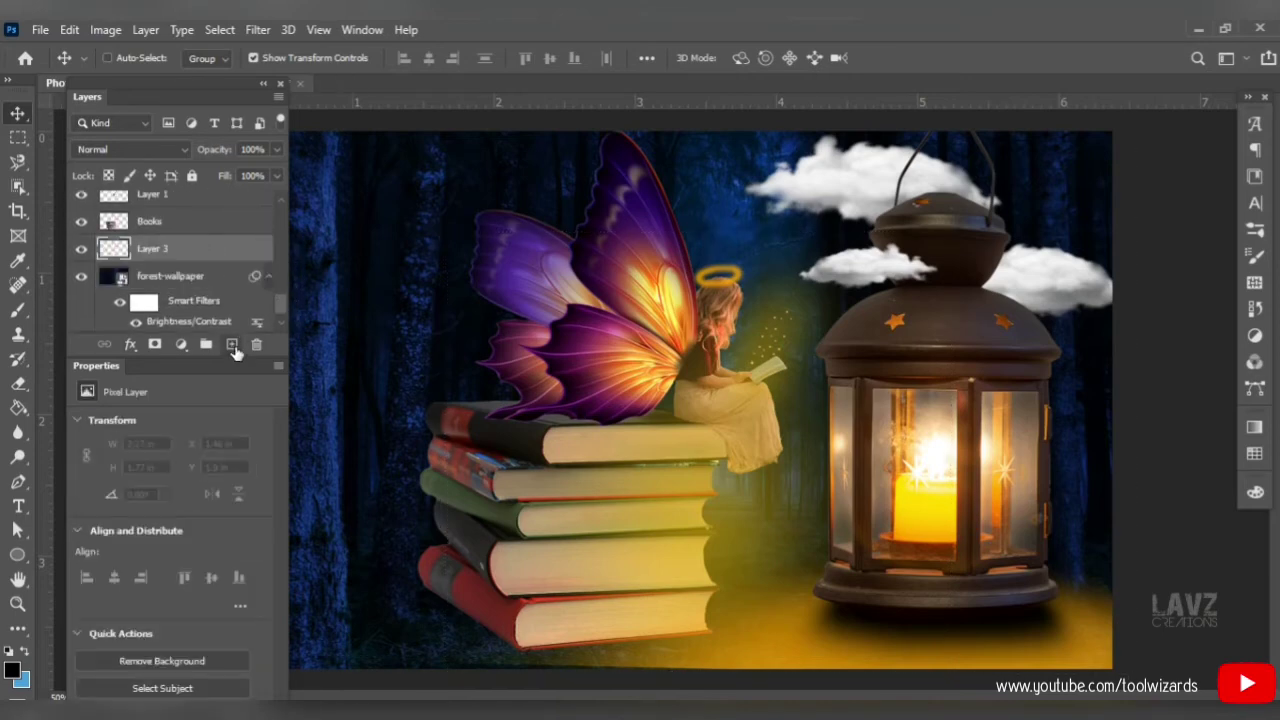
{"action": "left_click", "coordinate": [168, 221]}
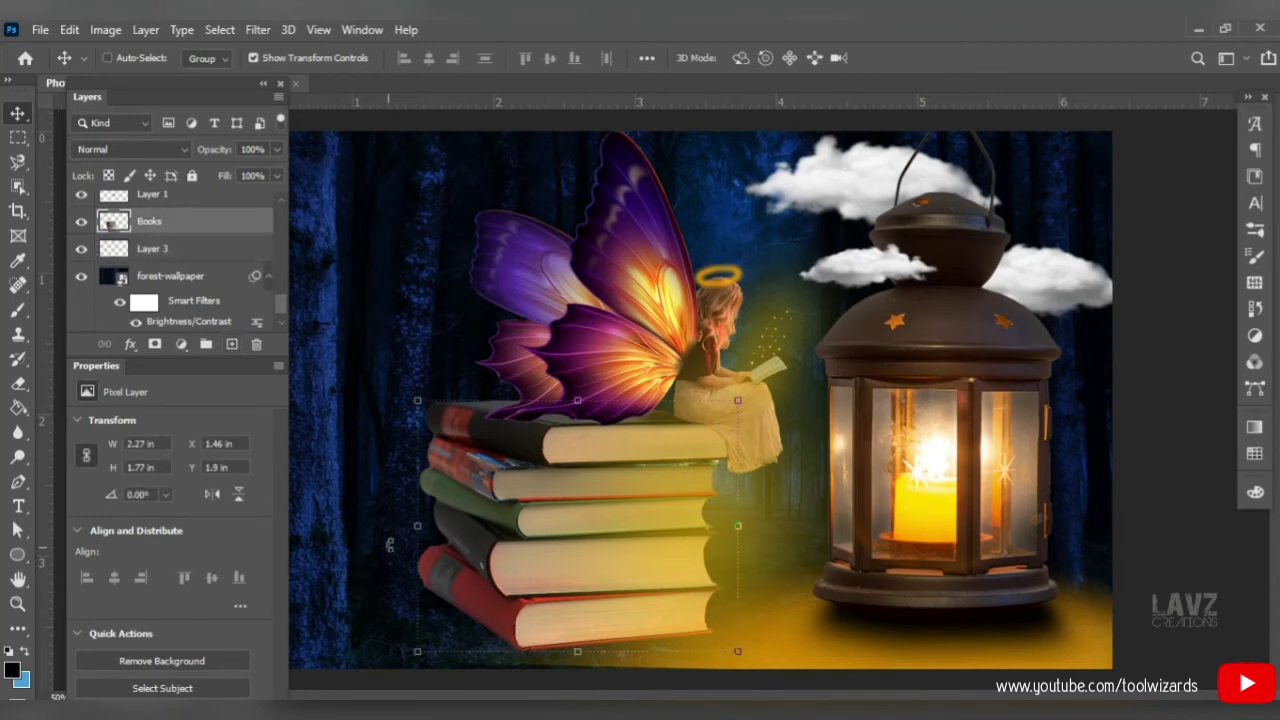
{"action": "left_click", "coordinate": [166, 252]}
{"action": "left_click", "coordinate": [17, 318]}
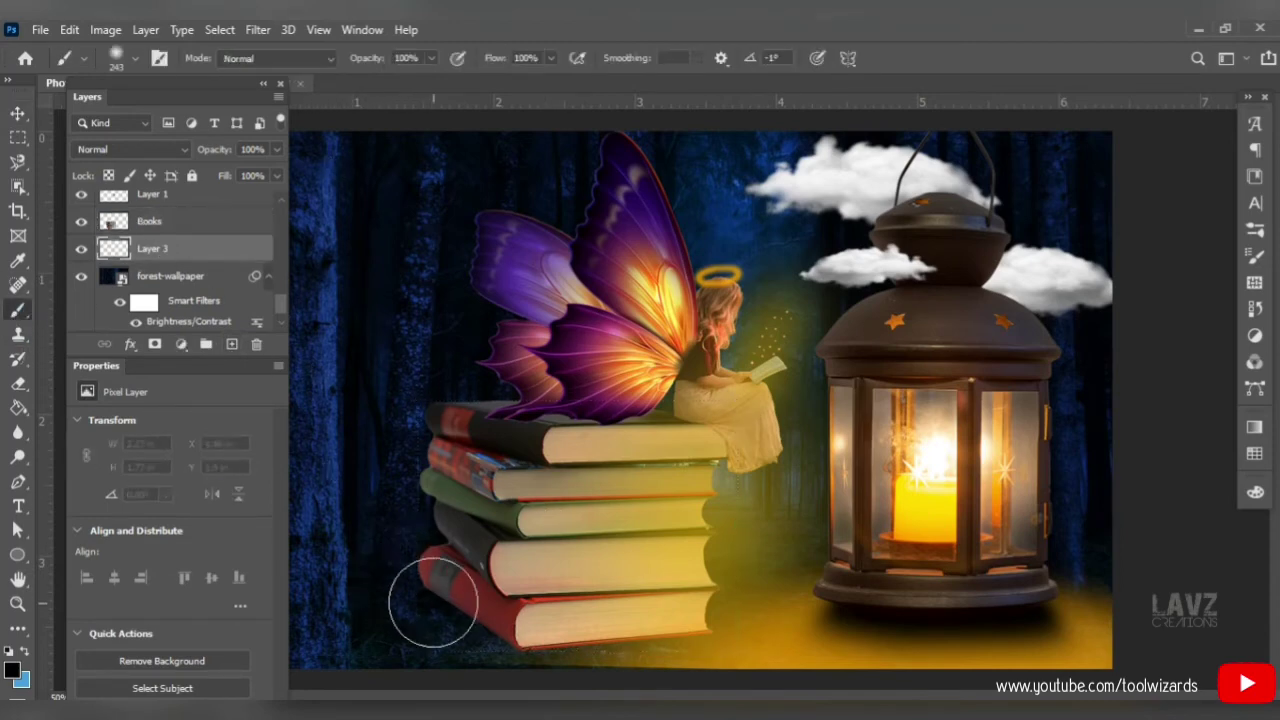
{"action": "left_click_drag", "start_coordinate": [615, 624], "coordinate": [637, 622]}
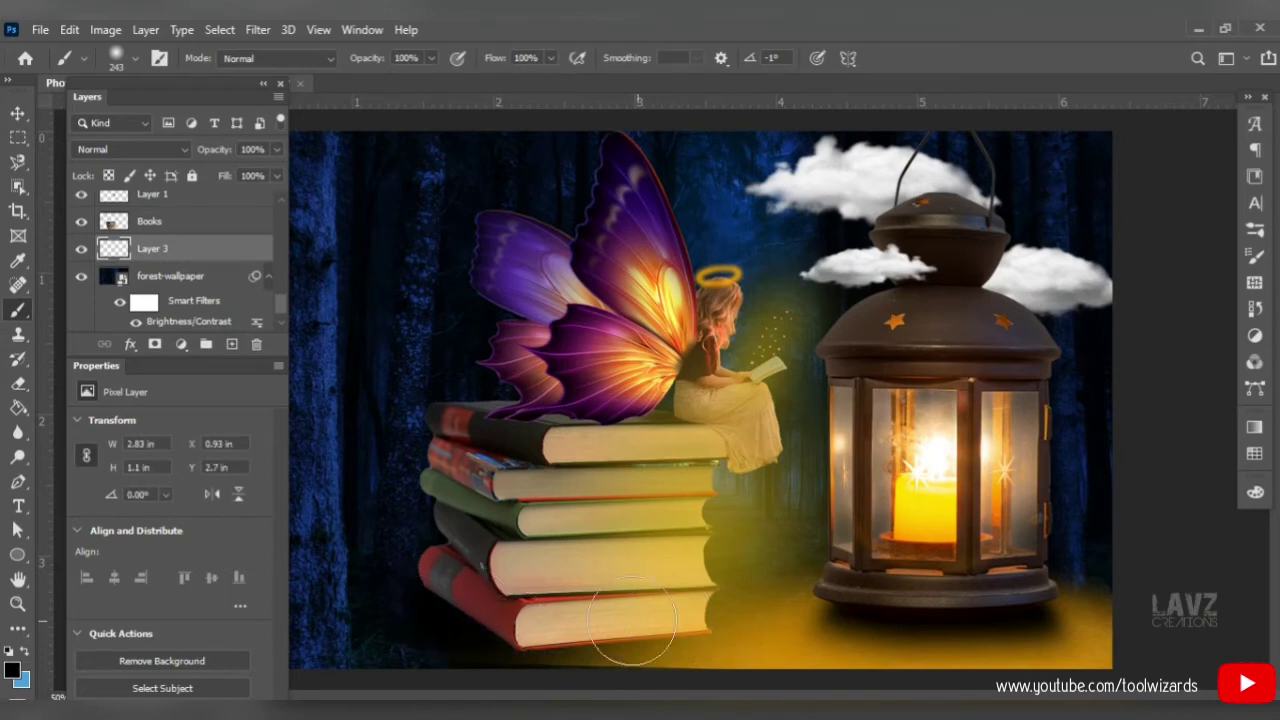
Rename the book shadow layer as "book shdw".
{"action": "double_click", "coordinate": [150, 248]}
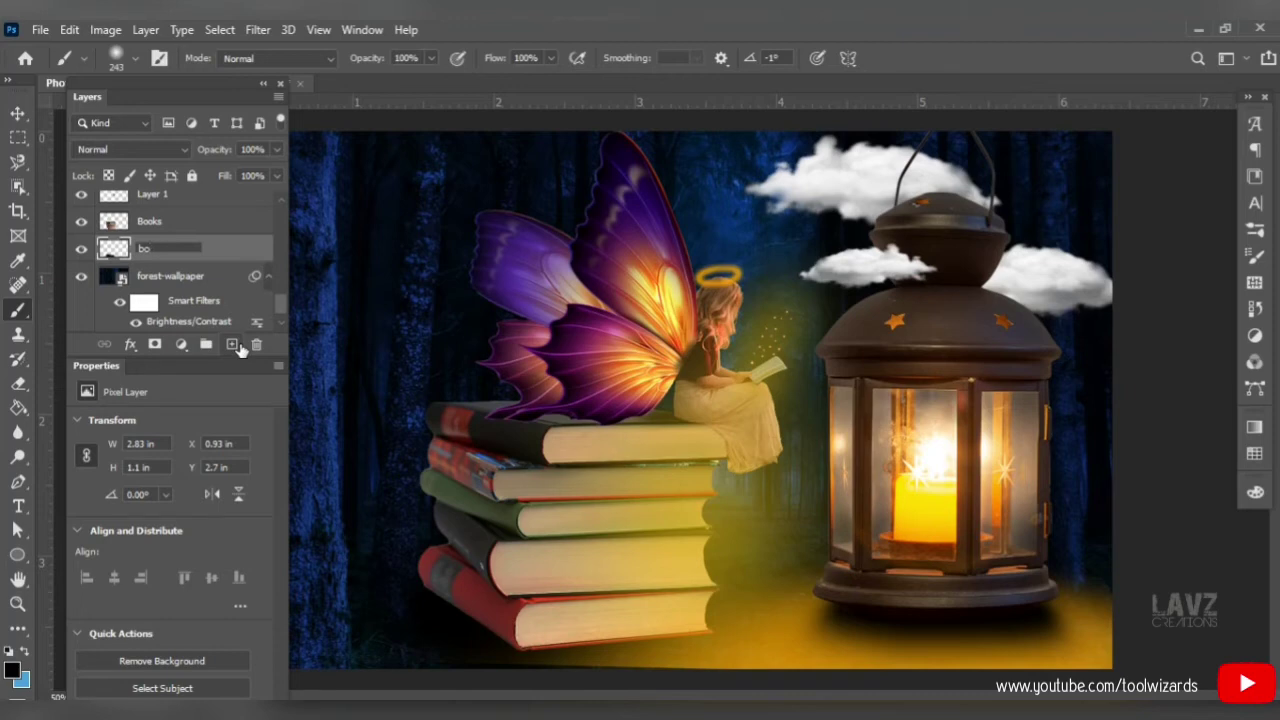
{"action": "type", "text": "book shdw"}
{"action": "key", "text": "Return"}
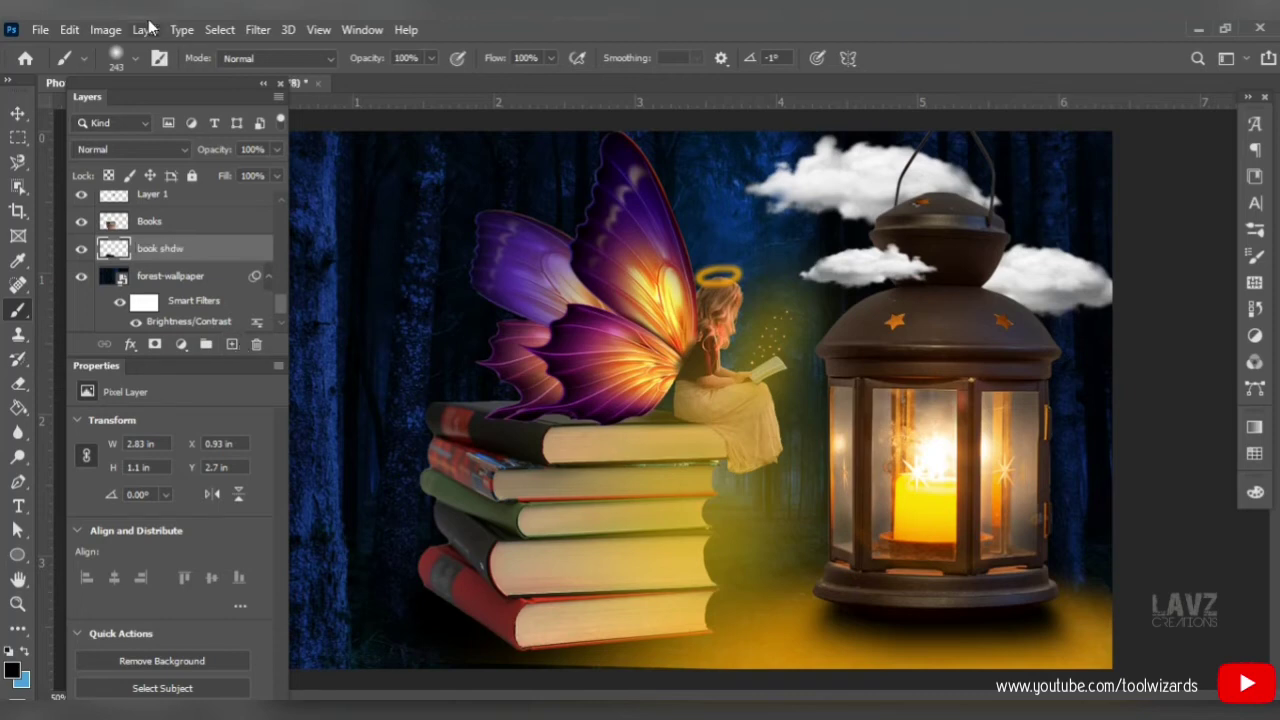
Apply a Gaussian Blur with a 44.3 pixel radius to the book shdw layer.
{"action": "left_click", "coordinate": [258, 29]}
{"action": "mouse_move", "coordinate": [377, 289]}
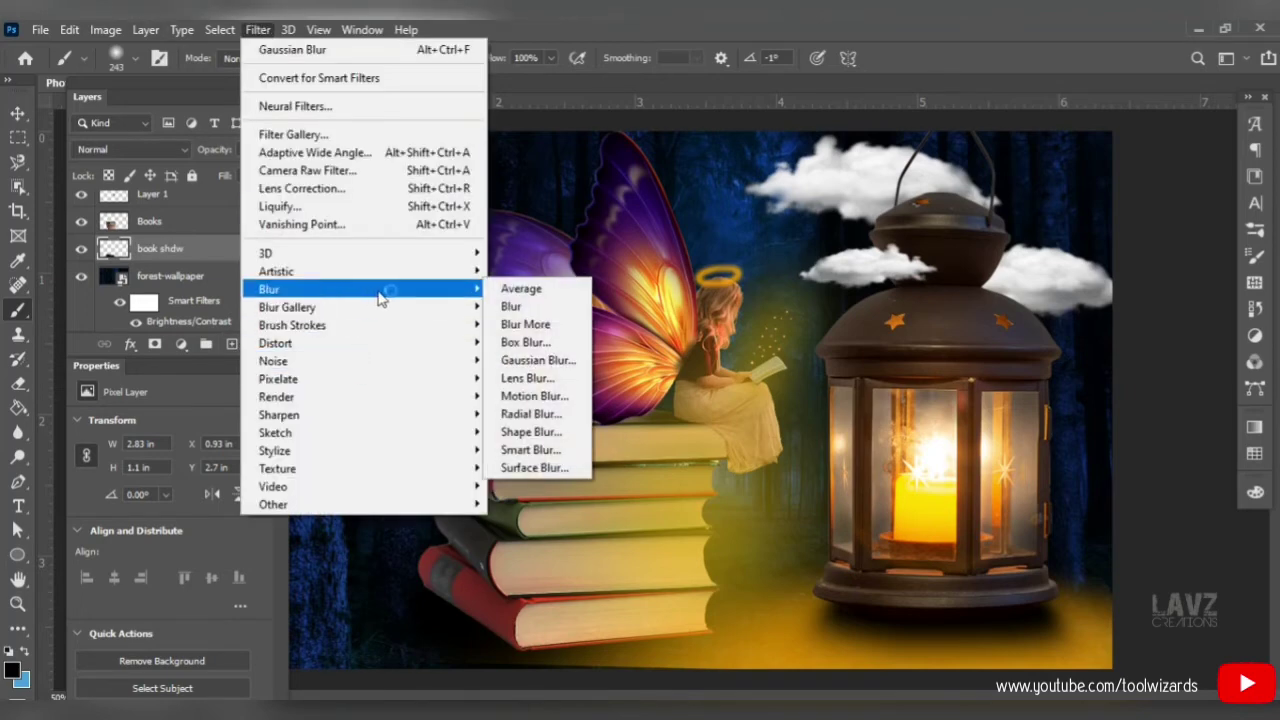
{"action": "left_click", "coordinate": [537, 360]}
{"action": "left_click_drag", "start_coordinate": [718, 432], "coordinate": [746, 432]}
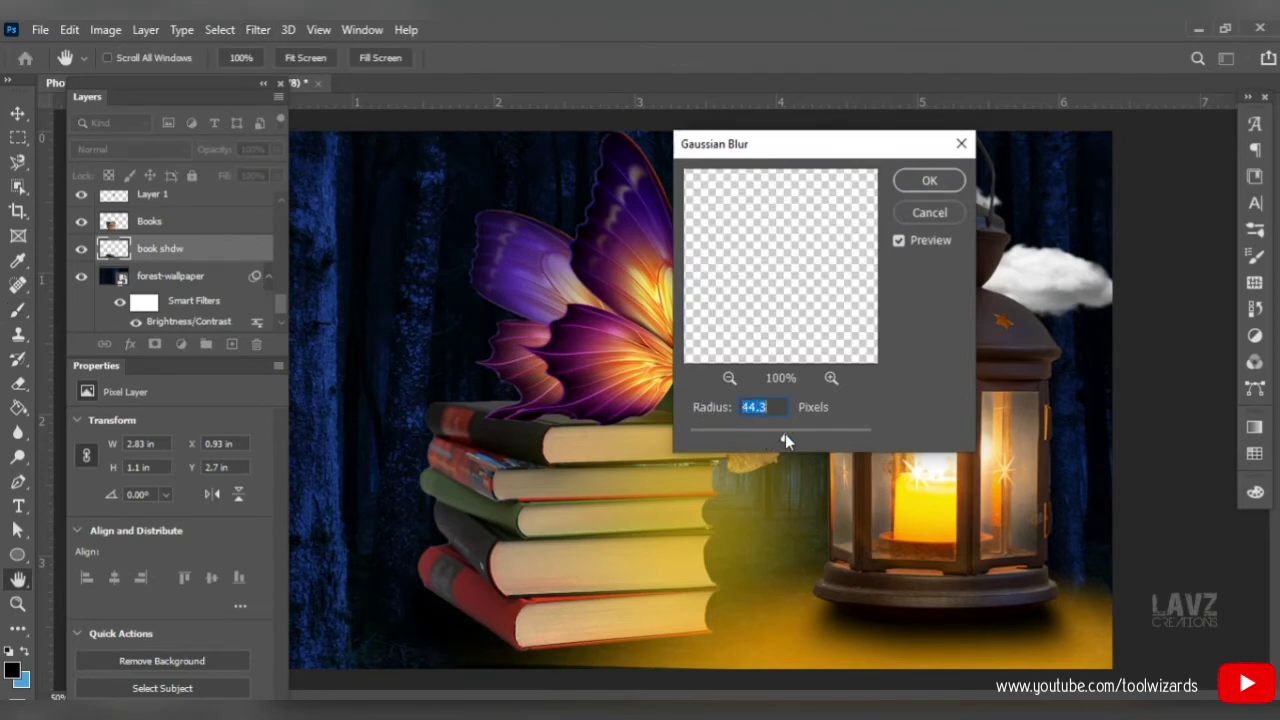
{"action": "left_click", "coordinate": [930, 198]}
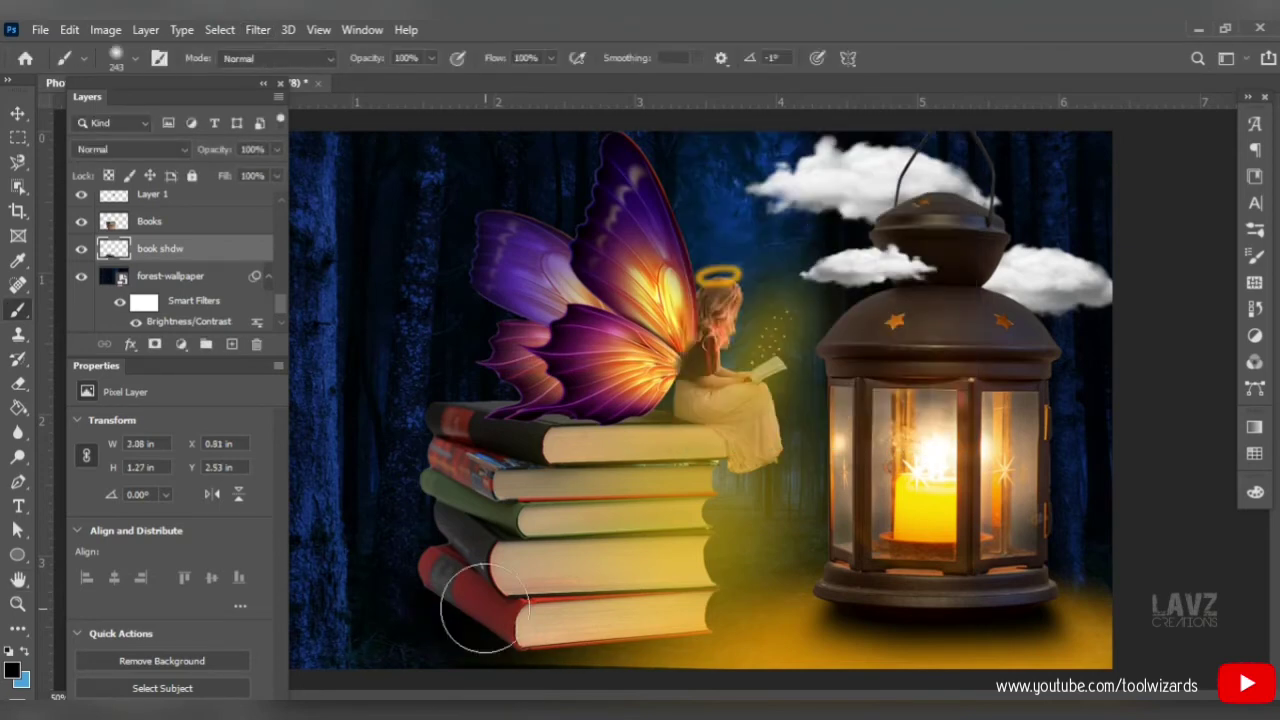
Distort the blurred book shadow by its corners into a flatter, wider shape under the base of the book stack.
{"action": "key", "text": "v"}
{"action": "key", "text": "ctrl+t"}
{"action": "right_click", "coordinate": [426, 190]}
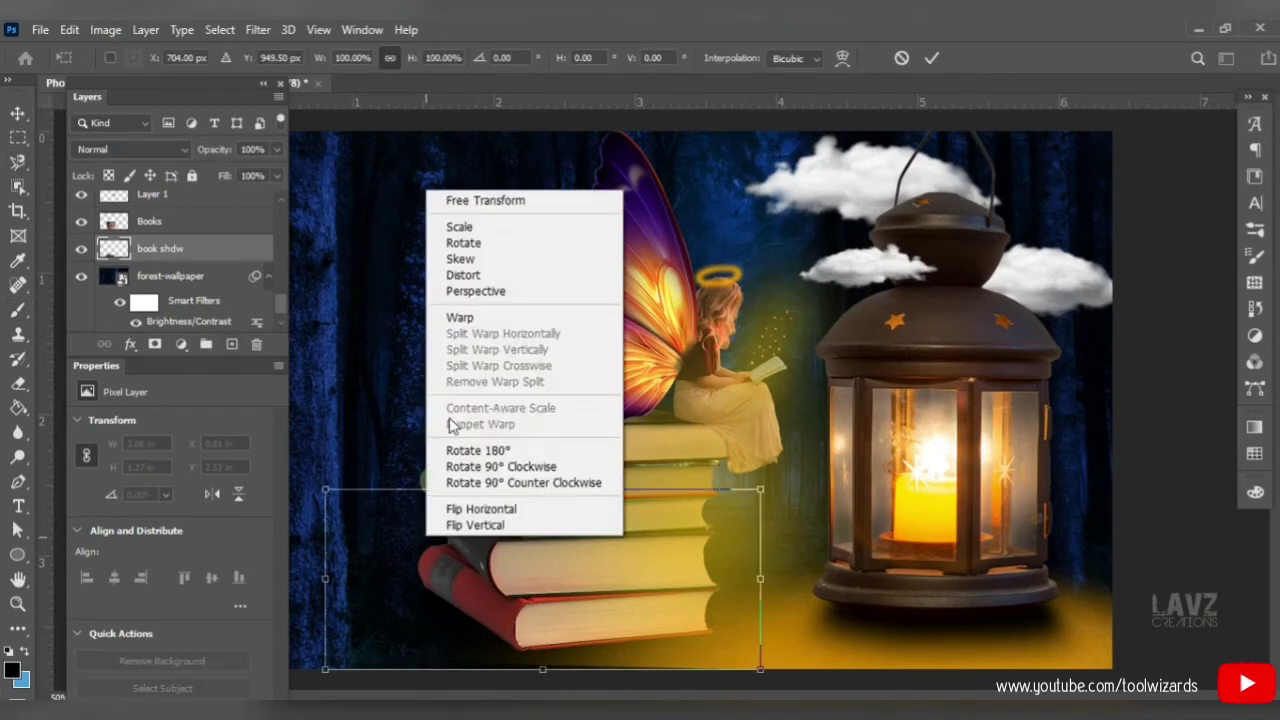
{"action": "left_click", "coordinate": [480, 286]}
{"action": "left_click_drag", "start_coordinate": [326, 490], "coordinate": [338, 562]}
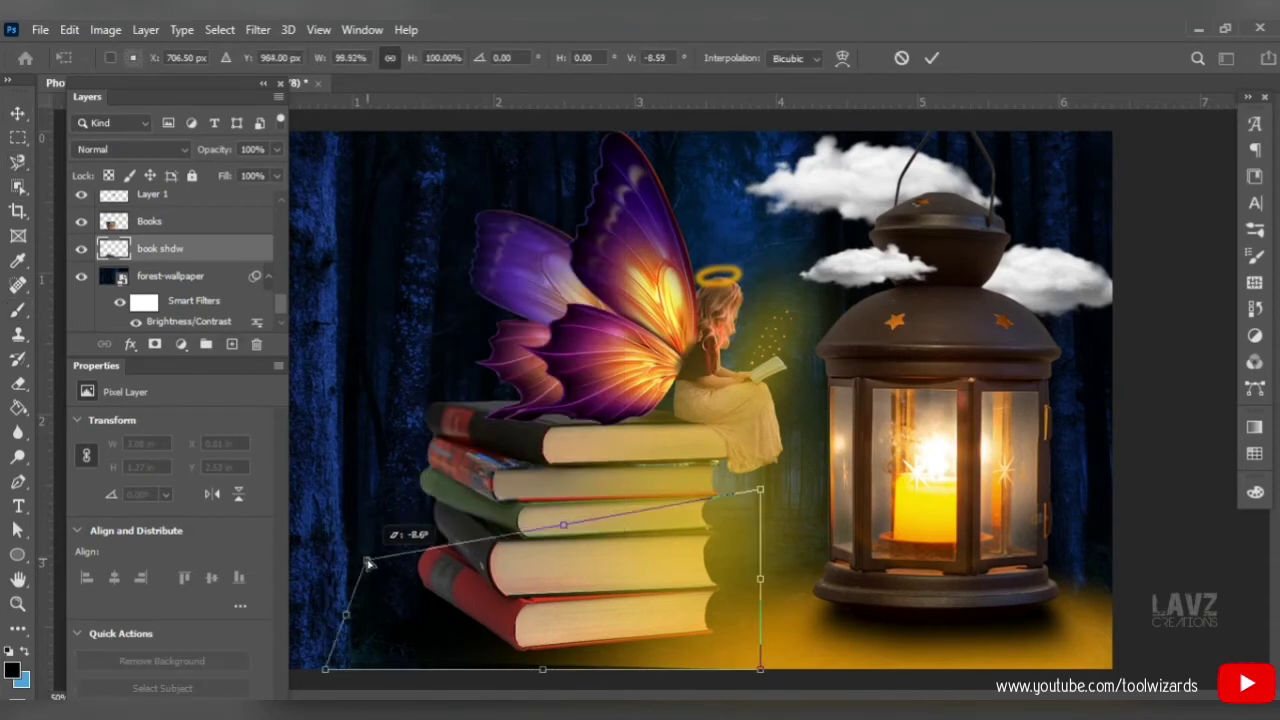
{"action": "left_click_drag", "start_coordinate": [760, 490], "coordinate": [799, 545]}
{"action": "left_click_drag", "start_coordinate": [366, 568], "coordinate": [290, 551]}
{"action": "left_click_drag", "start_coordinate": [326, 672], "coordinate": [298, 641]}
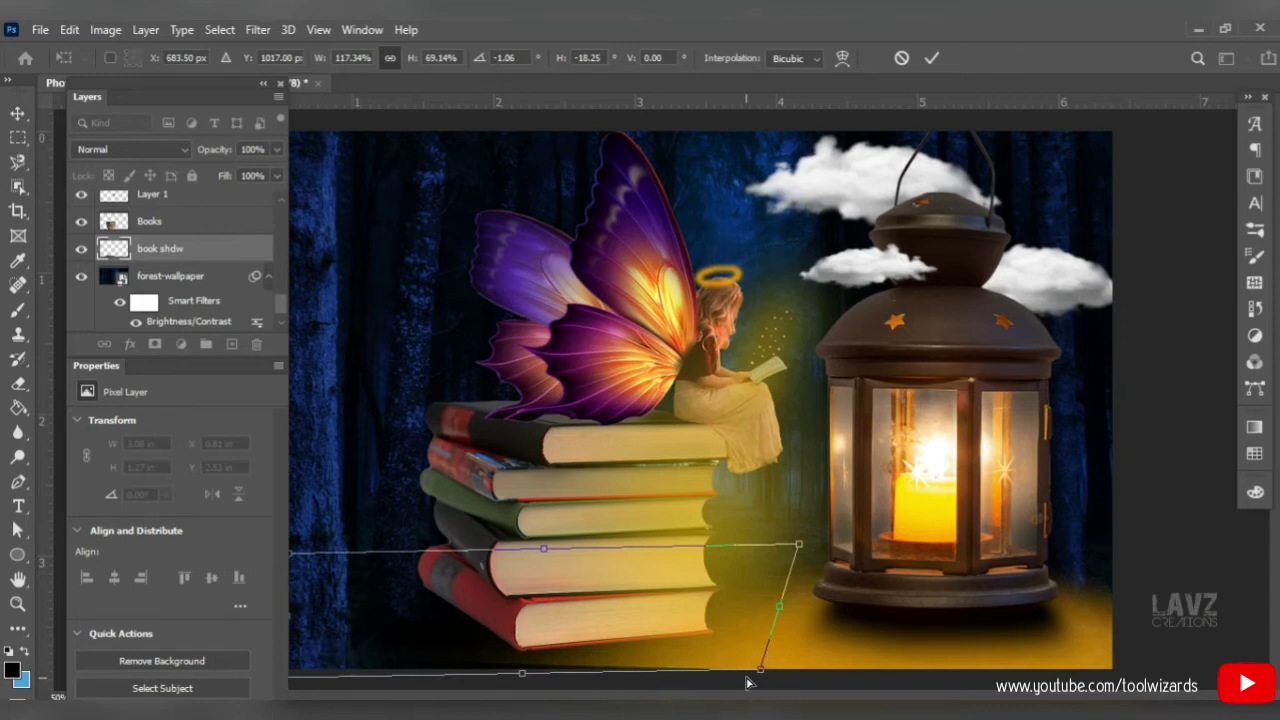
{"action": "left_click_drag", "start_coordinate": [760, 672], "coordinate": [656, 690]}
{"action": "key", "text": "Return"}
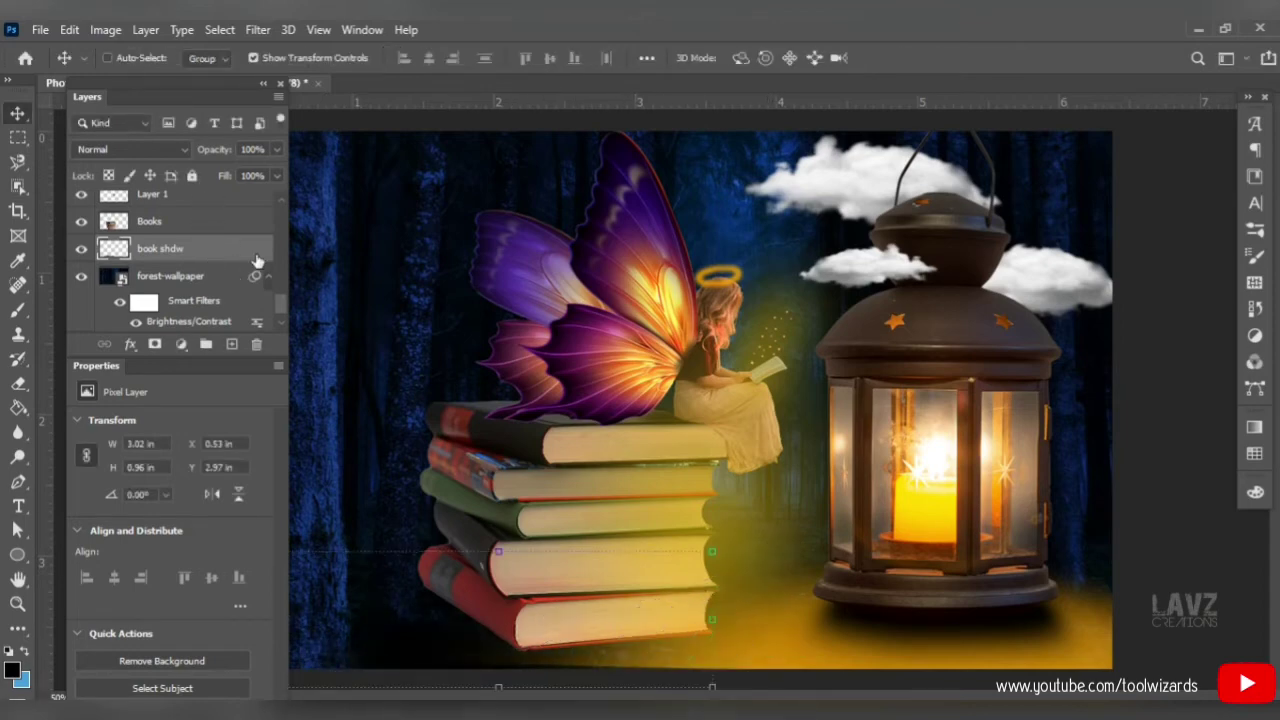
Distort the lantern shadow clr layer, pulling in the upper corner nearest the books.
{"action": "left_click_drag", "start_coordinate": [280, 302], "coordinate": [280, 223]}
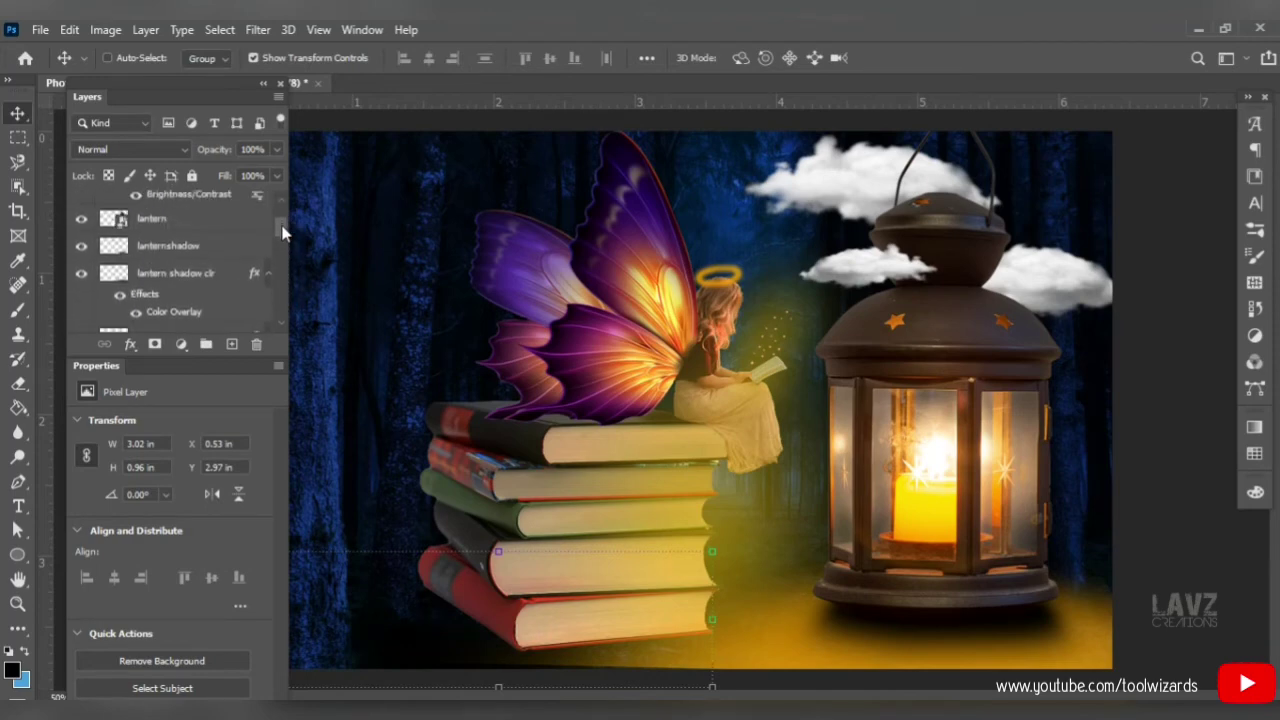
{"action": "left_click", "coordinate": [180, 272]}
{"action": "key", "text": "ctrl+t"}
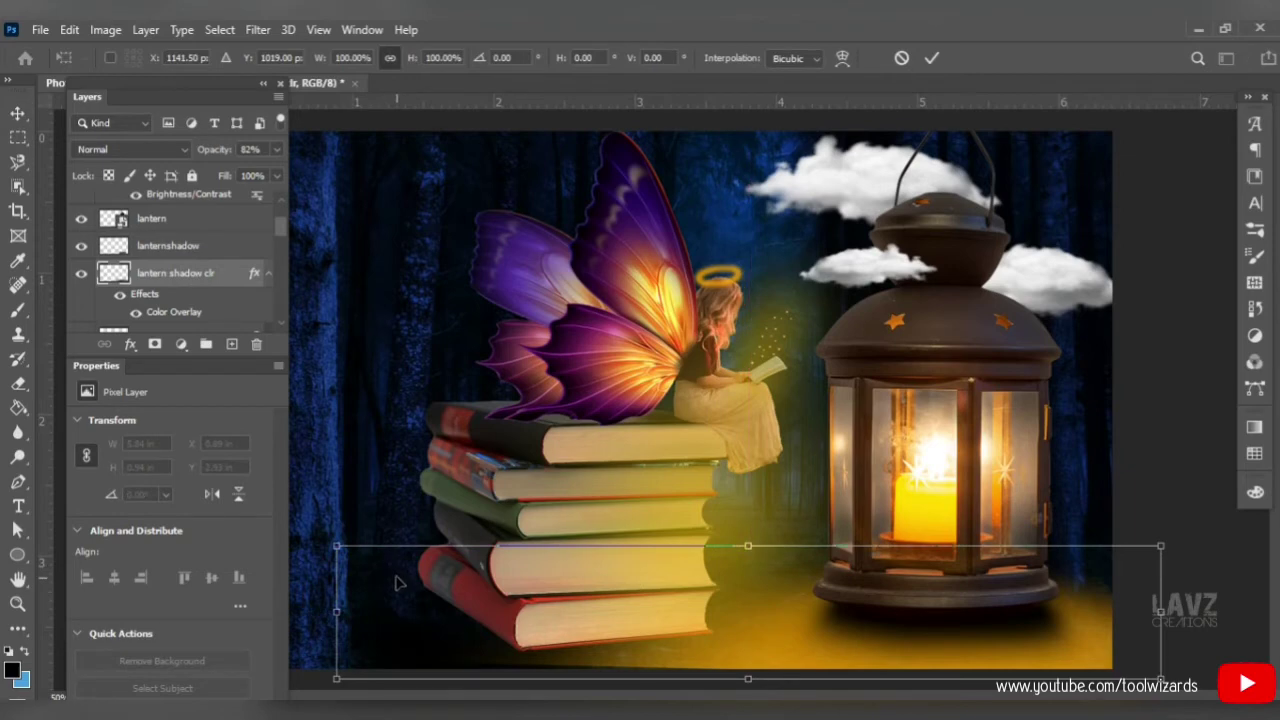
{"action": "right_click", "coordinate": [395, 578]}
{"action": "left_click", "coordinate": [447, 316]}
{"action": "left_click_drag", "start_coordinate": [340, 684], "coordinate": [334, 690]}
{"action": "left_click_drag", "start_coordinate": [337, 550], "coordinate": [426, 543]}
{"action": "left_click", "coordinate": [191, 247]}
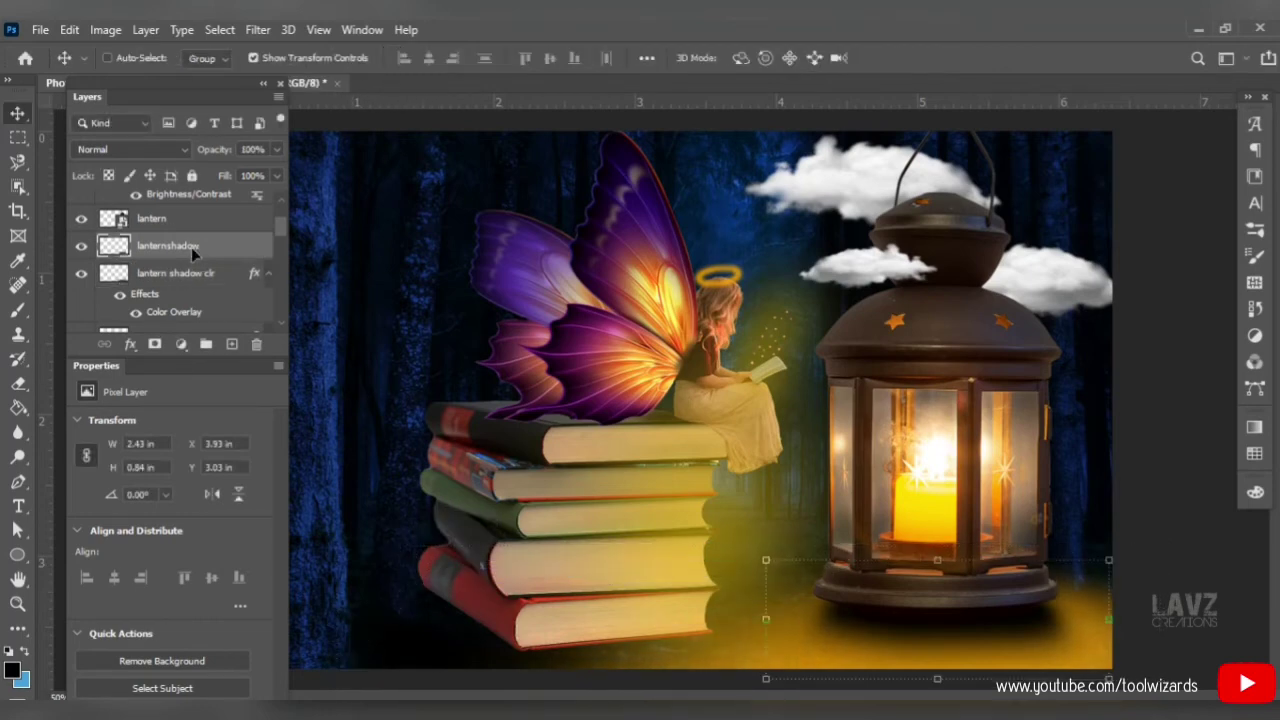
Enlarge the book shdw layer to about 121% and shift it slightly toward the lantern.
{"action": "left_click_drag", "start_coordinate": [281, 226], "coordinate": [283, 298]}
{"action": "left_click", "coordinate": [230, 276]}
{"action": "mouse_move", "coordinate": [528, 676]}
{"action": "left_mouse_down"}
{"action": "mouse_move", "coordinate": [432, 640]}
{"action": "mouse_move", "coordinate": [448, 632]}
{"action": "mouse_move", "coordinate": [449, 657]}
{"action": "mouse_move", "coordinate": [450, 637]}
{"action": "mouse_move", "coordinate": [546, 688]}
{"action": "left_mouse_up"}
{"action": "left_click_drag", "start_coordinate": [472, 653], "coordinate": [499, 652]}
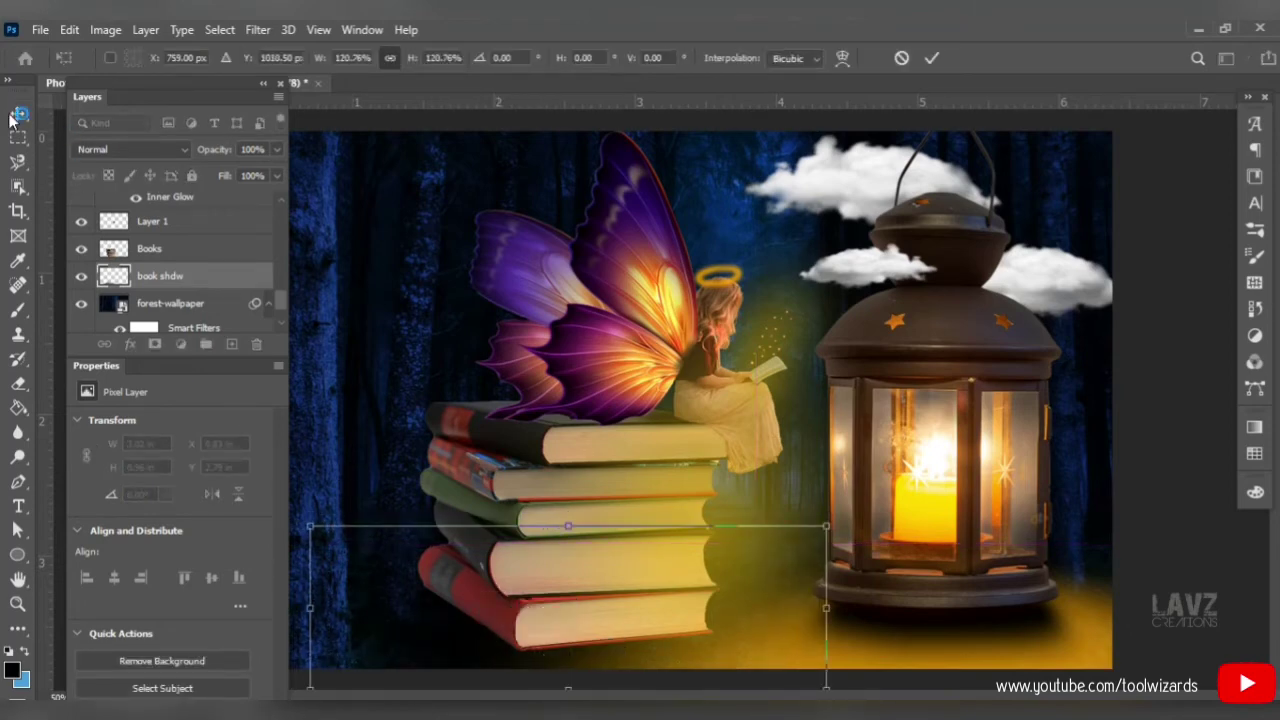
{"action": "left_click", "coordinate": [12, 116]}
Add a new layer between Books and book shdw and paint one soft black spot on the ground beside the book spines.
{"action": "left_click", "coordinate": [236, 344]}
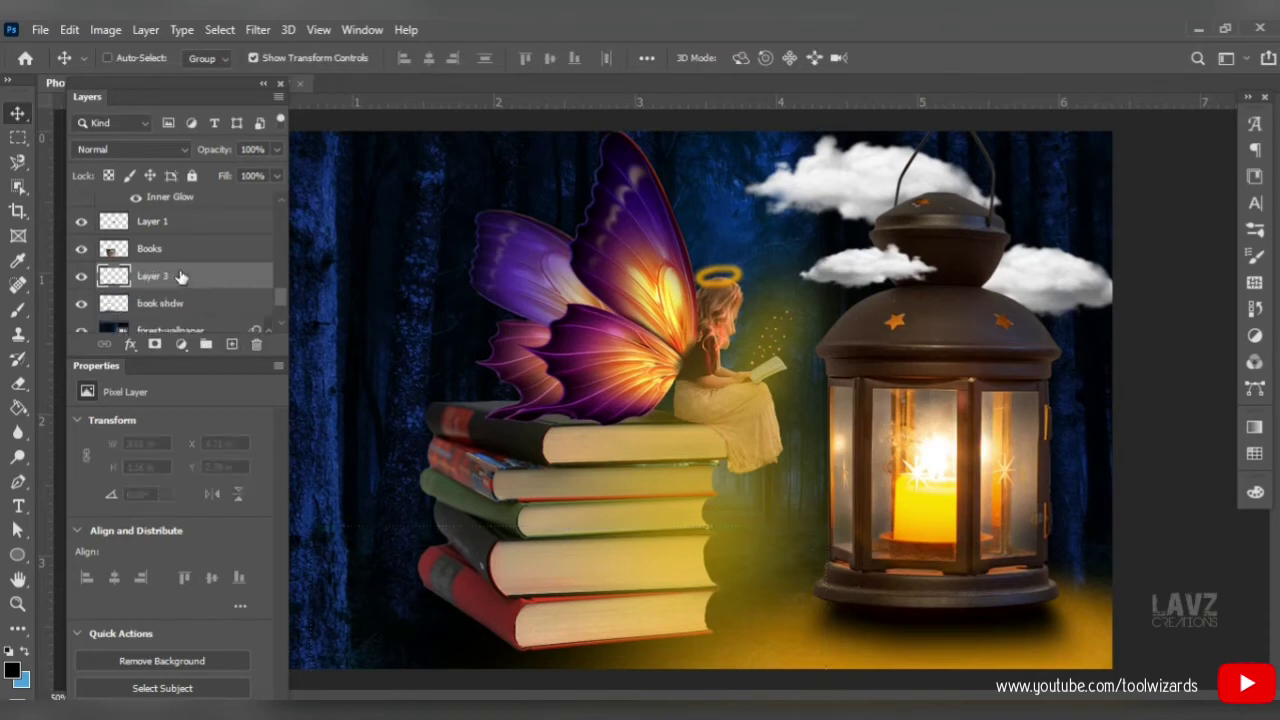
{"action": "left_click", "coordinate": [18, 310]}
{"action": "mouse_move", "coordinate": [341, 636]}
{"action": "left_mouse_down"}
{"action": "mouse_move", "coordinate": [311, 564]}
{"action": "mouse_move", "coordinate": [332, 536]}
{"action": "mouse_move", "coordinate": [370, 579]}
{"action": "mouse_move", "coordinate": [306, 635]}
{"action": "mouse_move", "coordinate": [313, 578]}
{"action": "mouse_move", "coordinate": [360, 580]}
{"action": "mouse_move", "coordinate": [387, 602]}
{"action": "mouse_move", "coordinate": [311, 640]}
{"action": "left_mouse_up"}
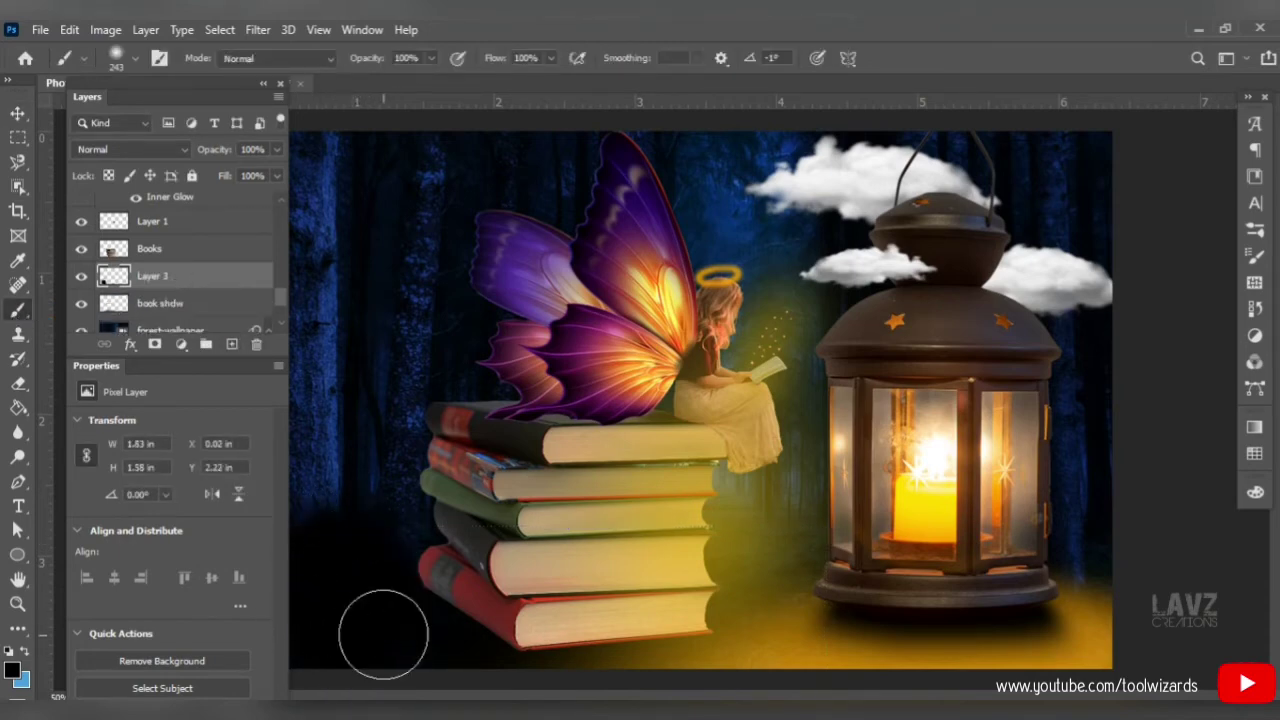
{"action": "key", "text": "ctrl+z"}
{"action": "key", "text": "ctrl+z"}
{"action": "left_click_drag", "start_coordinate": [354, 603], "coordinate": [355, 602]}
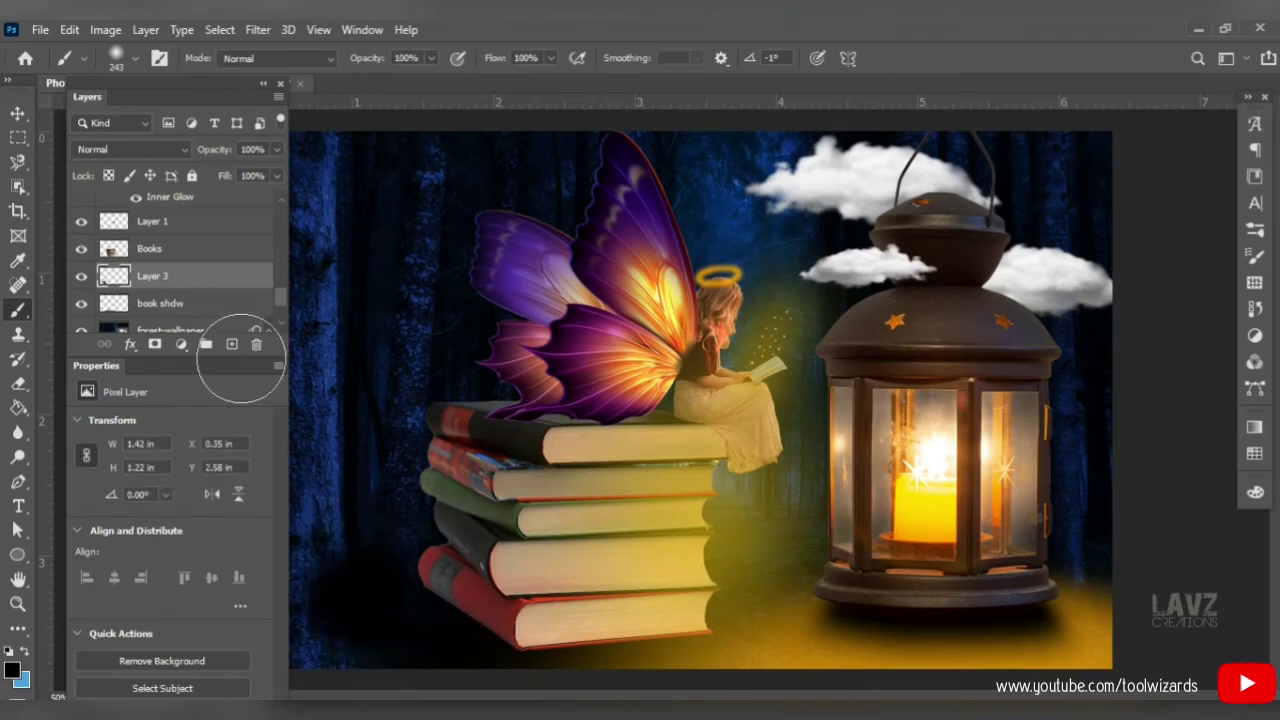
Rename the new layer as "fog" and give it a white Color Overlay at 100% opacity.
{"action": "double_click", "coordinate": [166, 276]}
{"action": "type", "text": "fog"}
{"action": "key", "text": "Return"}
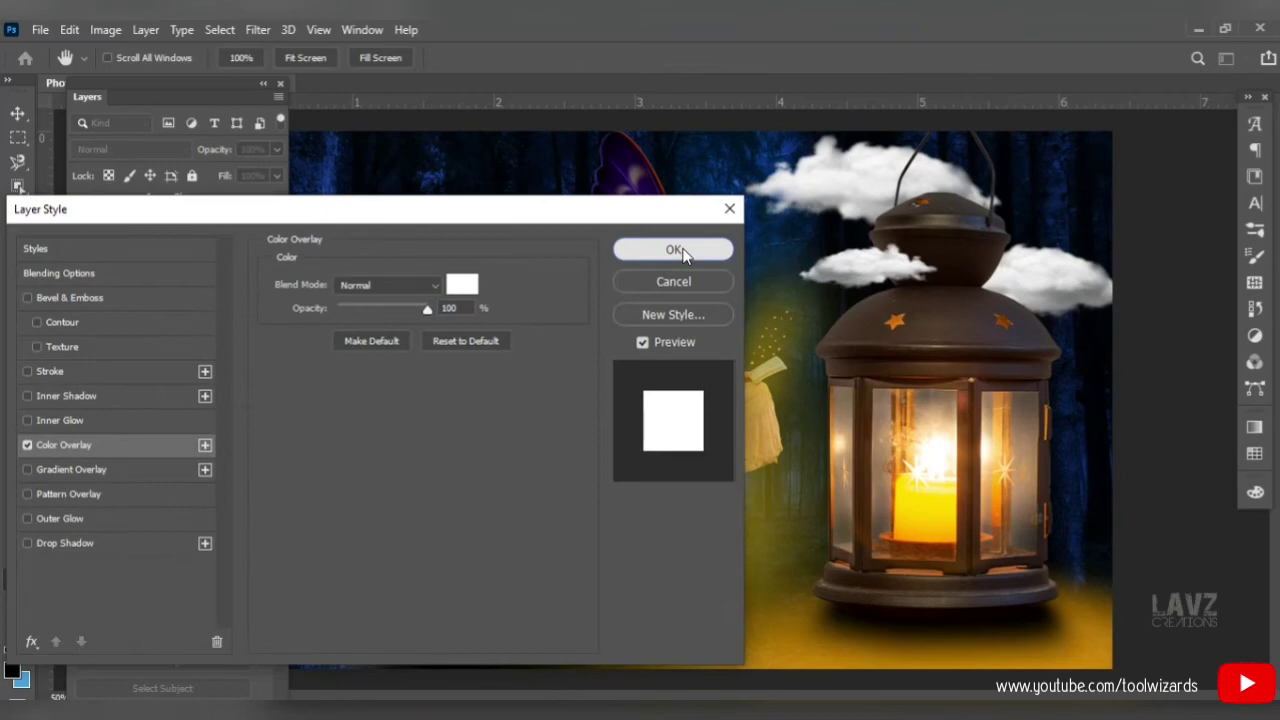
{"action": "left_click", "coordinate": [680, 252]}
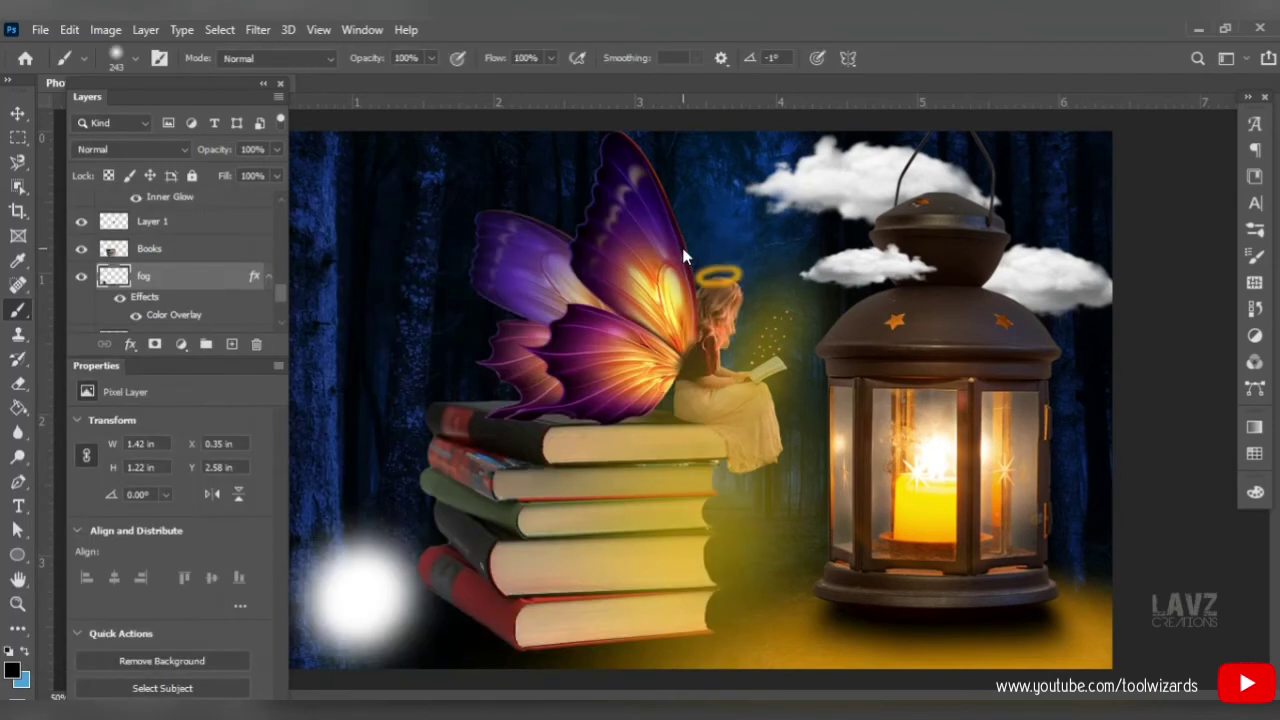
Apply a Gaussian Blur with a 127.3 pixel radius to the fog layer.
{"action": "left_click", "coordinate": [258, 29]}
{"action": "mouse_move", "coordinate": [320, 378]}
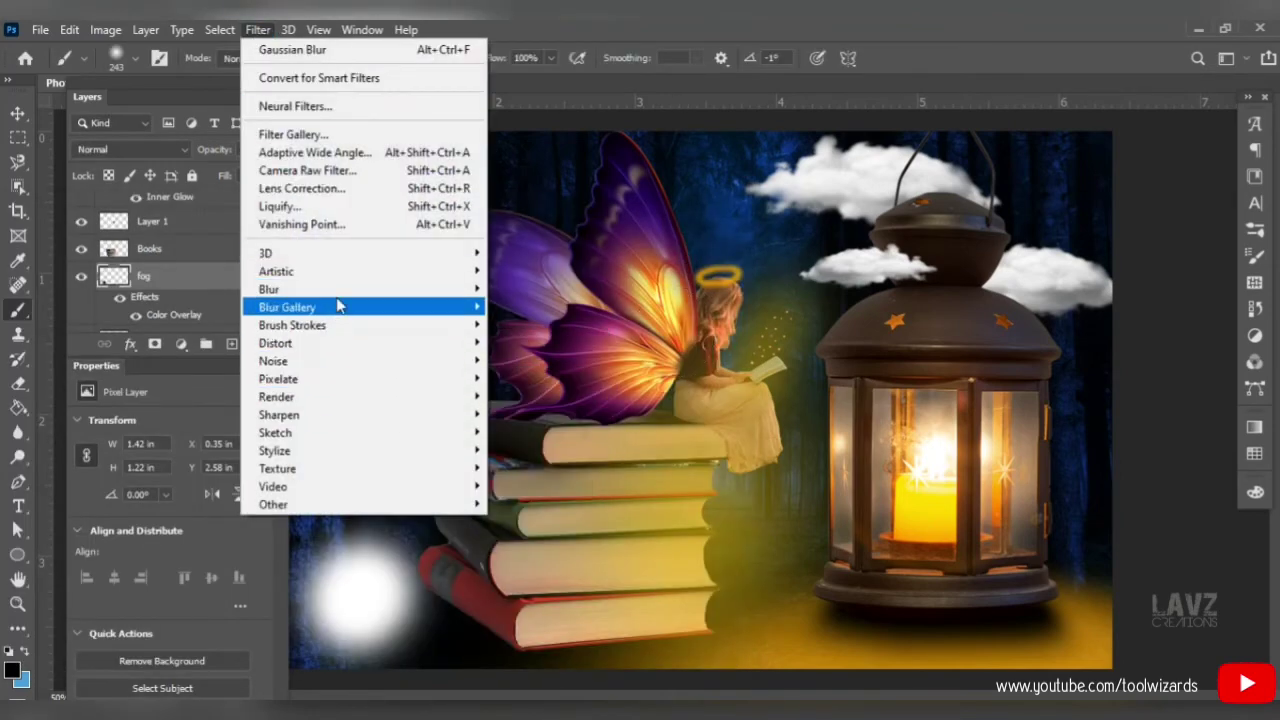
{"action": "mouse_move", "coordinate": [391, 288]}
{"action": "left_click", "coordinate": [530, 358]}
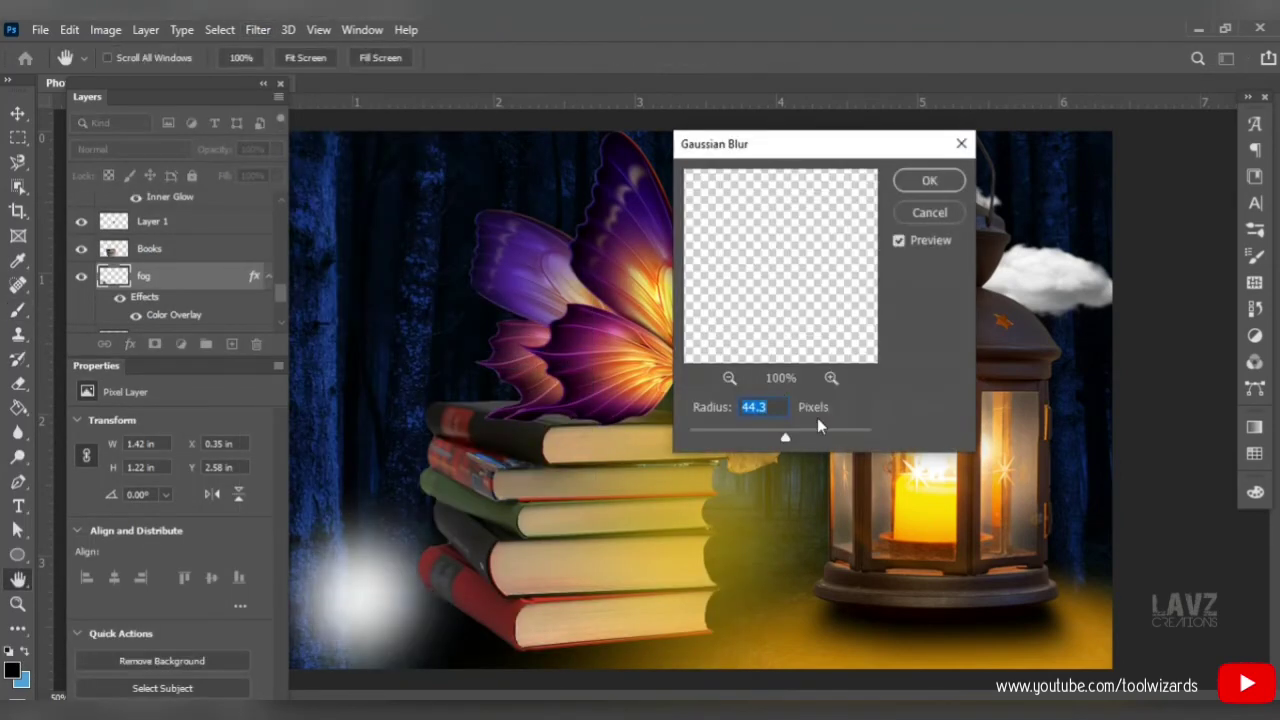
{"action": "left_click", "coordinate": [818, 431]}
{"action": "left_click", "coordinate": [833, 438]}
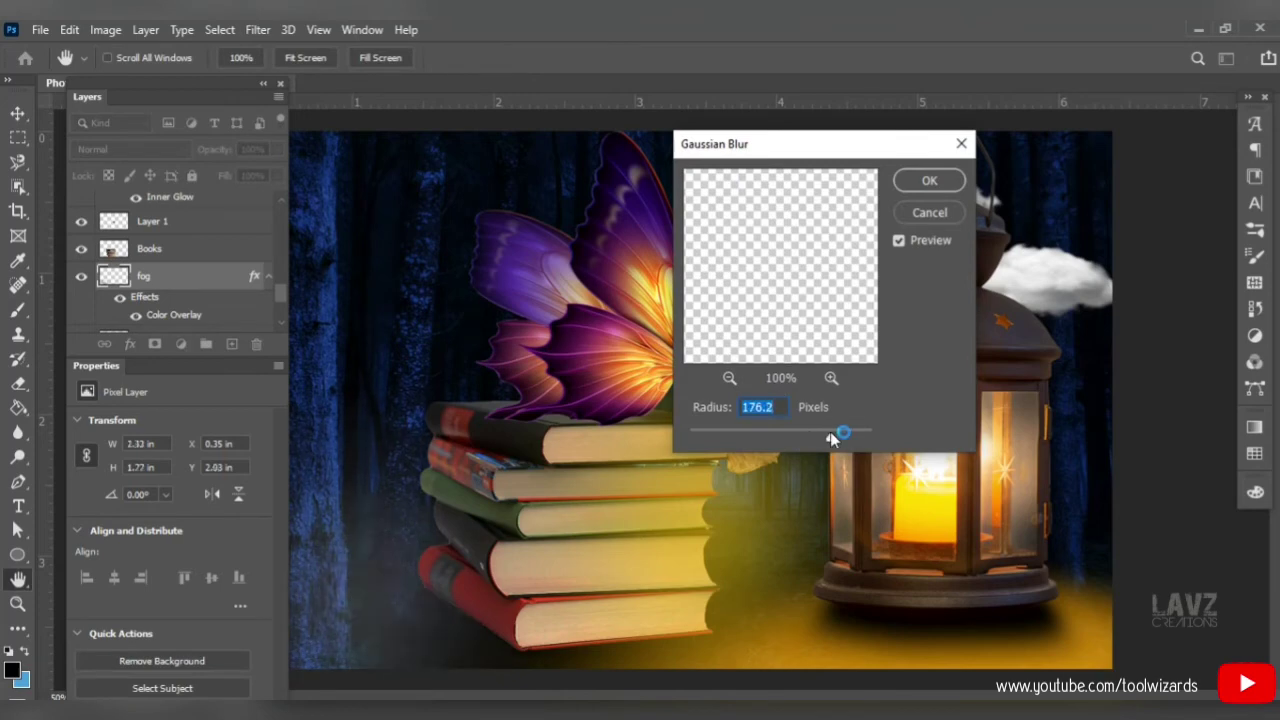
{"action": "left_click", "coordinate": [814, 432]}
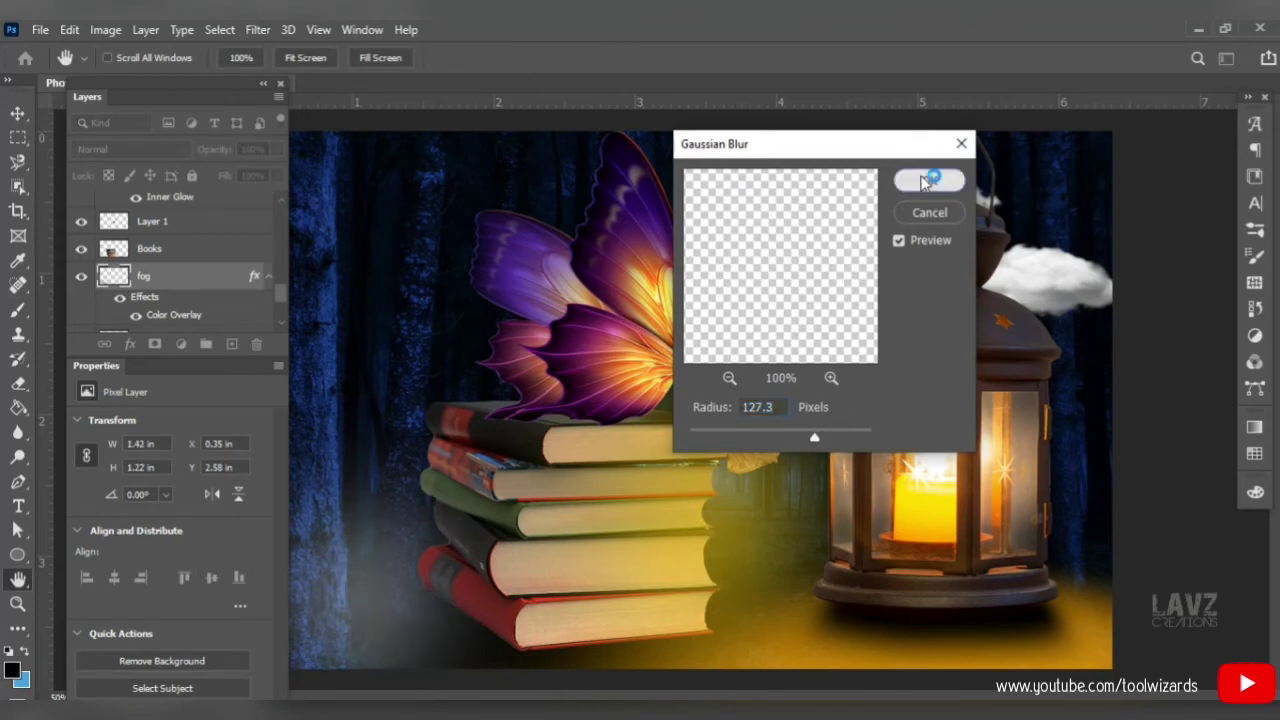
{"action": "left_click", "coordinate": [929, 180]}
Duplicate the fog and place the copy behind the lantern's outer side, keeping the other fog beside the book spines.
{"action": "key", "text": "b"}
{"action": "left_click", "coordinate": [18, 114]}
{"action": "left_click_drag", "start_coordinate": [568, 514], "coordinate": [617, 510]}
{"action": "left_click_drag", "start_coordinate": [407, 562], "coordinate": [311, 580]}
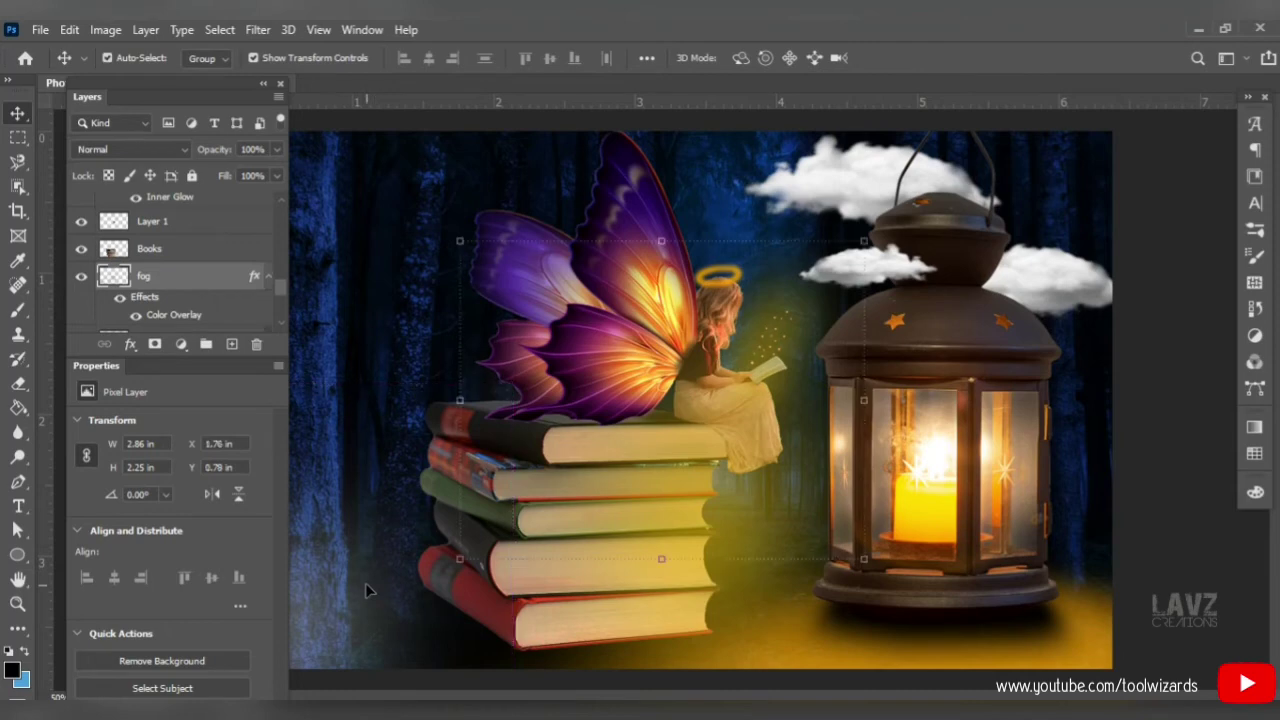
{"action": "left_click_drag", "start_coordinate": [365, 583], "coordinate": [1084, 527]}
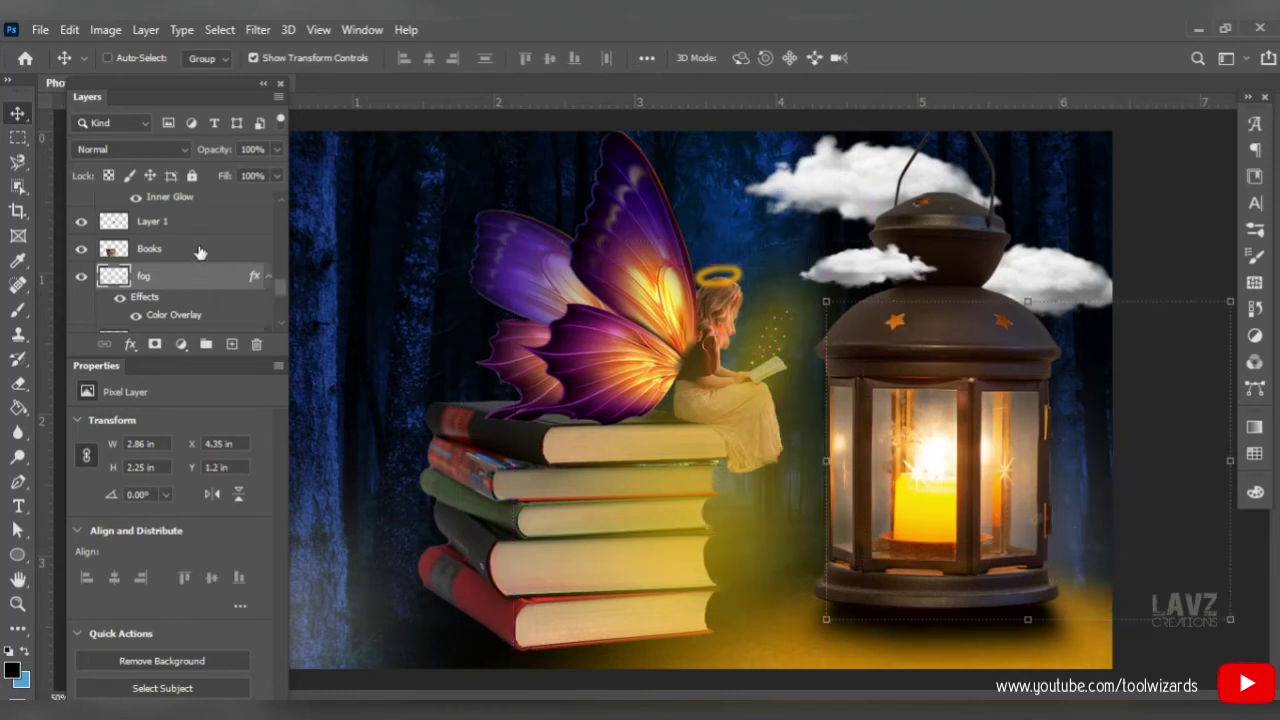
Apply a Brightness/Contrast adjustment to the Books layer to strengthen its contrast.
{"action": "left_click", "coordinate": [105, 29]}
{"action": "mouse_move", "coordinate": [115, 78]}
{"action": "left_click", "coordinate": [316, 75]}
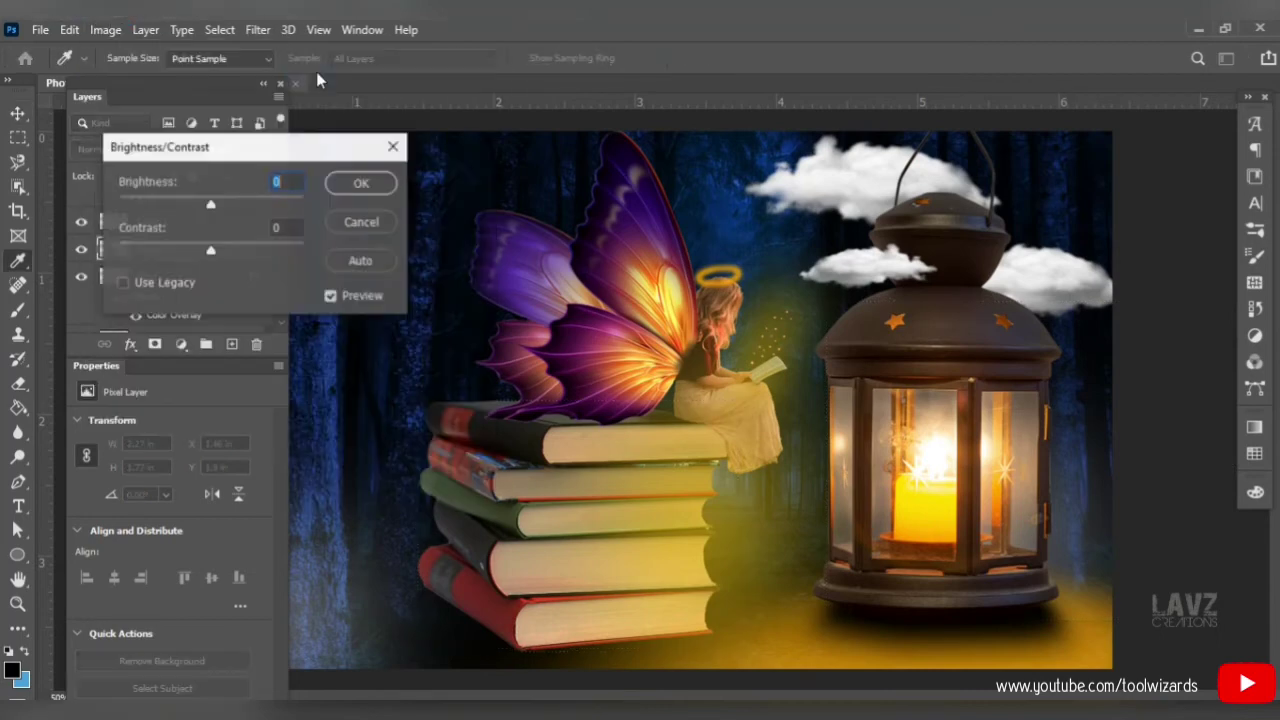
{"action": "left_click_drag", "start_coordinate": [211, 204], "coordinate": [266, 252]}
{"action": "left_click", "coordinate": [336, 186]}
{"action": "key", "text": "v"}
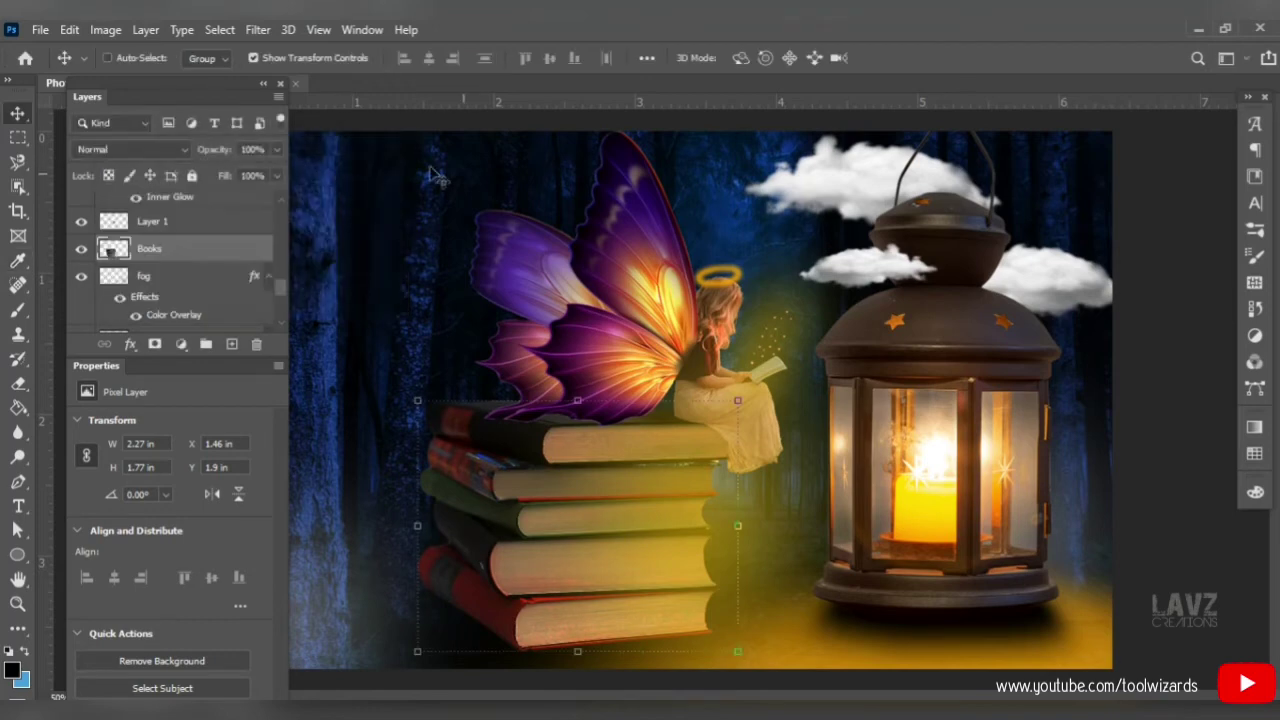
Examine the composite as a whole, including the fog and lantern areas, and review the layer stack.
{"action": "left_click", "coordinate": [186, 232]}
{"action": "left_click", "coordinate": [282, 276]}
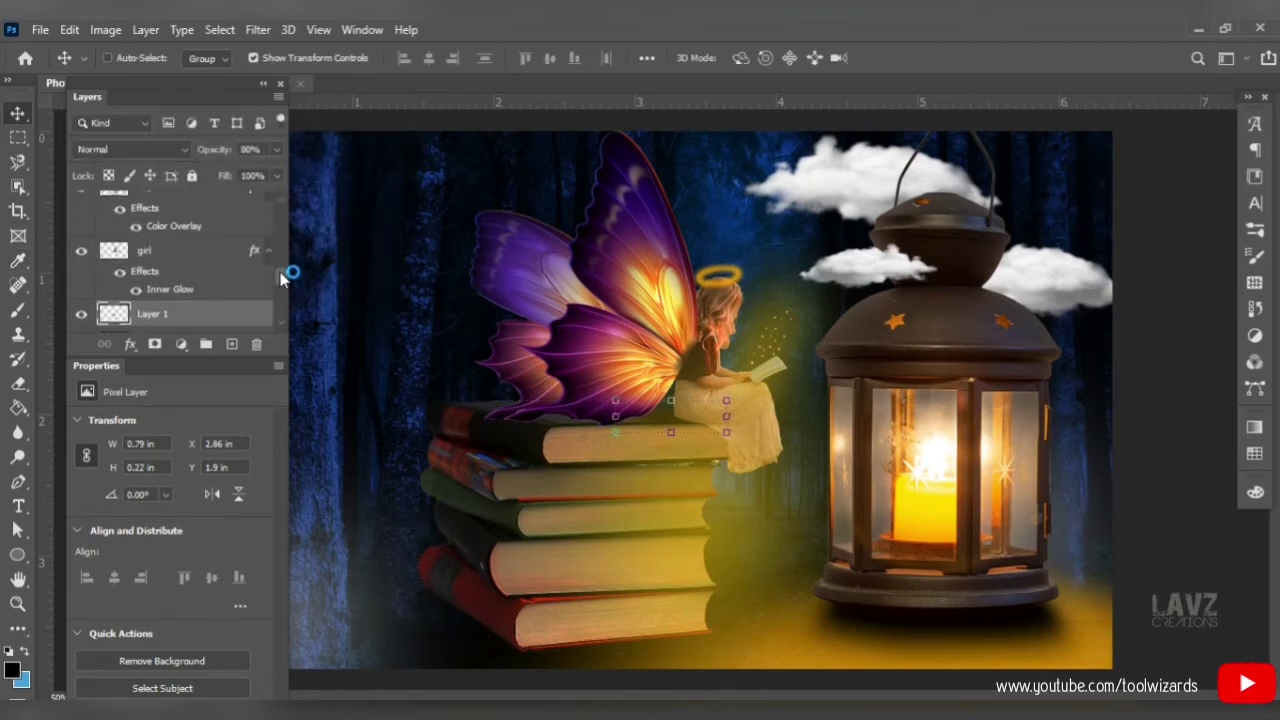
{"action": "left_click_drag", "start_coordinate": [282, 276], "coordinate": [282, 210]}
{"action": "key", "text": "z"}
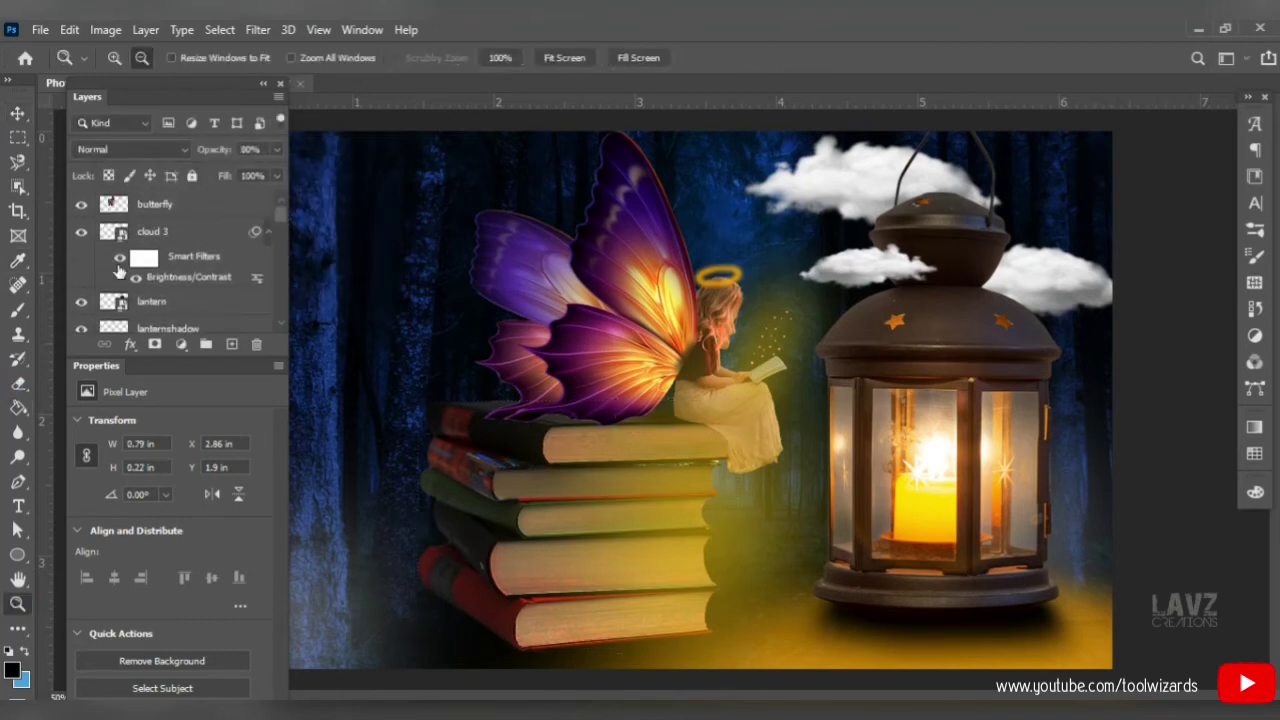
{"action": "left_click", "coordinate": [837, 211]}
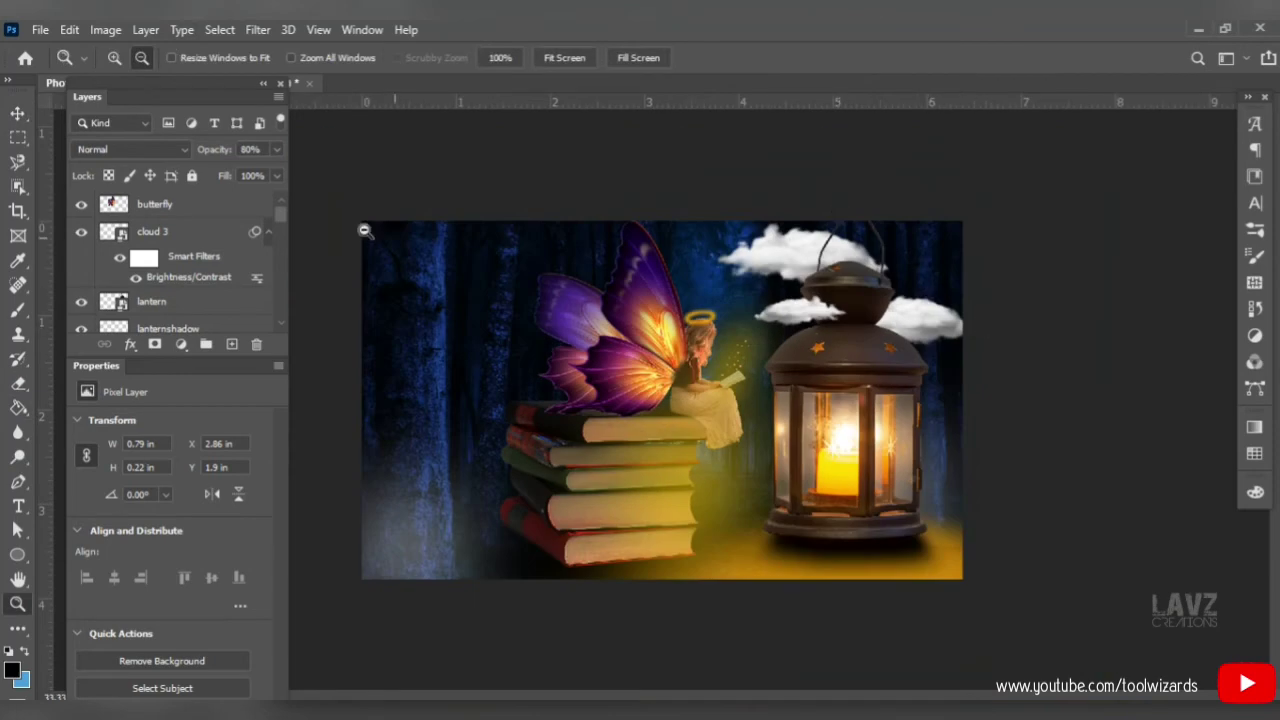
{"action": "left_click", "coordinate": [114, 57]}
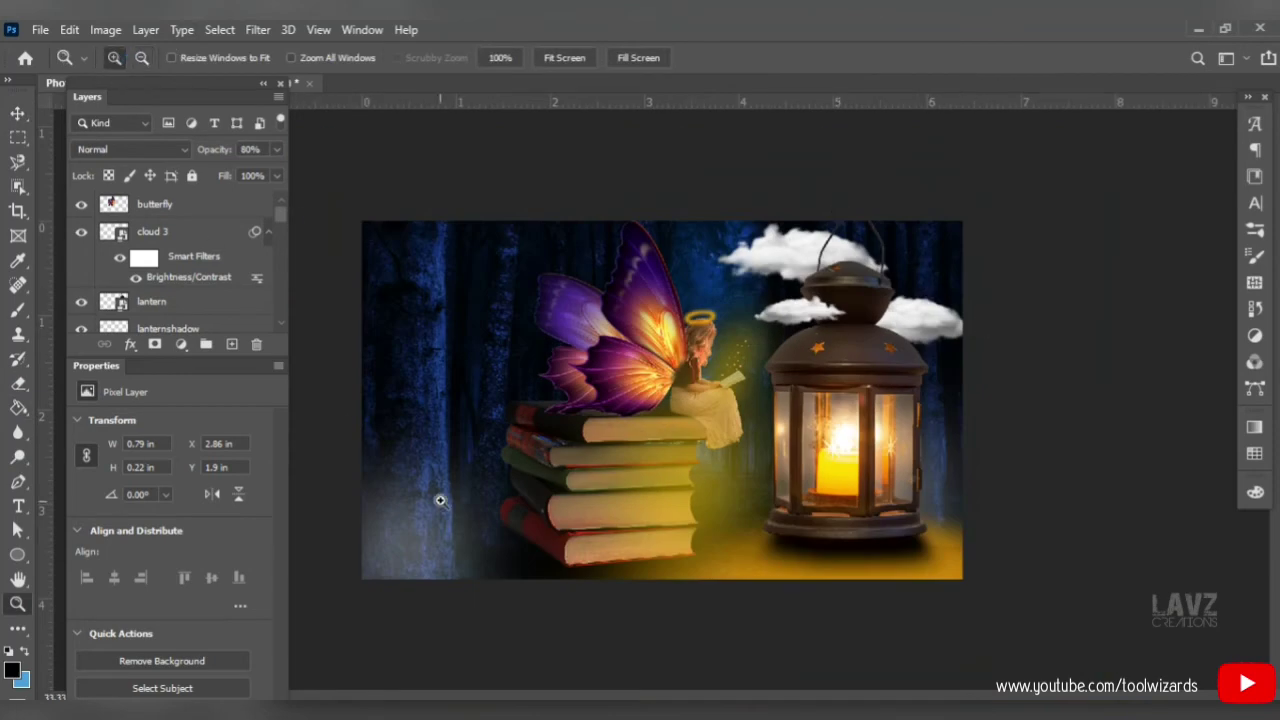
{"action": "left_click", "coordinate": [963, 545]}
{"action": "left_click_drag", "start_coordinate": [283, 214], "coordinate": [288, 272]}
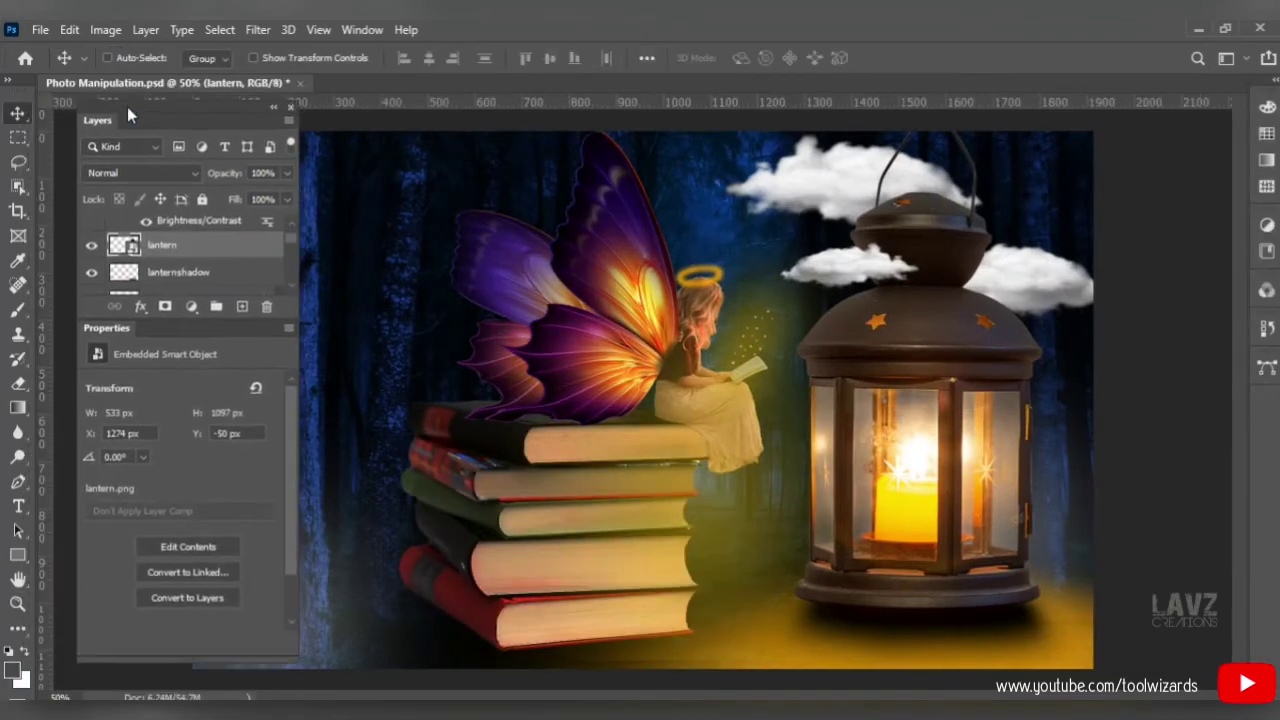
Separate the Properties panel from Layers, collapse it to an icon and extend the Layers panel to show more layers.
{"action": "left_click_drag", "start_coordinate": [109, 325], "coordinate": [1260, 122]}
{"action": "left_click", "coordinate": [1246, 110]}
{"action": "left_click_drag", "start_coordinate": [1071, 112], "coordinate": [1186, 126]}
{"action": "left_click_drag", "start_coordinate": [197, 322], "coordinate": [114, 676]}
Place the booksss image on a new layer directly above Books and hide the original Books layer.
{"action": "scroll", "coordinate": [166, 416], "scroll_direction": "up", "scroll_amount": 1}
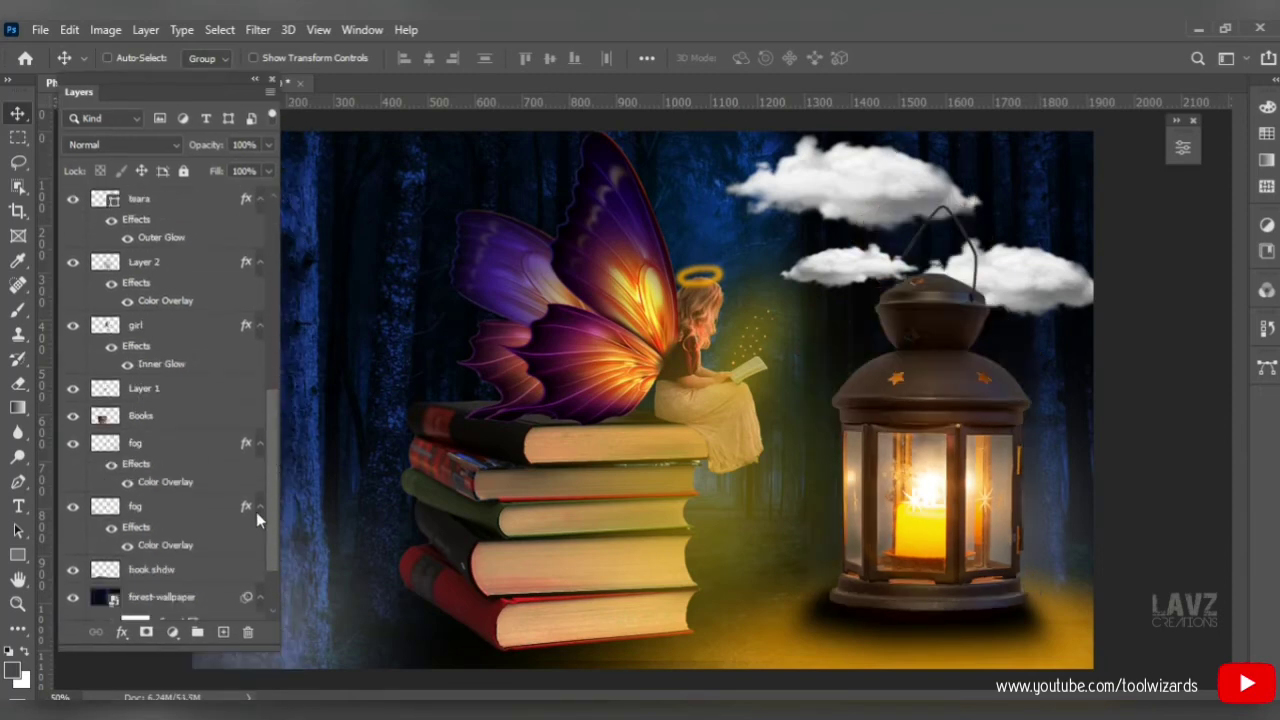
{"action": "scroll", "coordinate": [254, 540], "scroll_direction": "down", "scroll_amount": 3}
{"action": "left_click", "coordinate": [188, 326]}
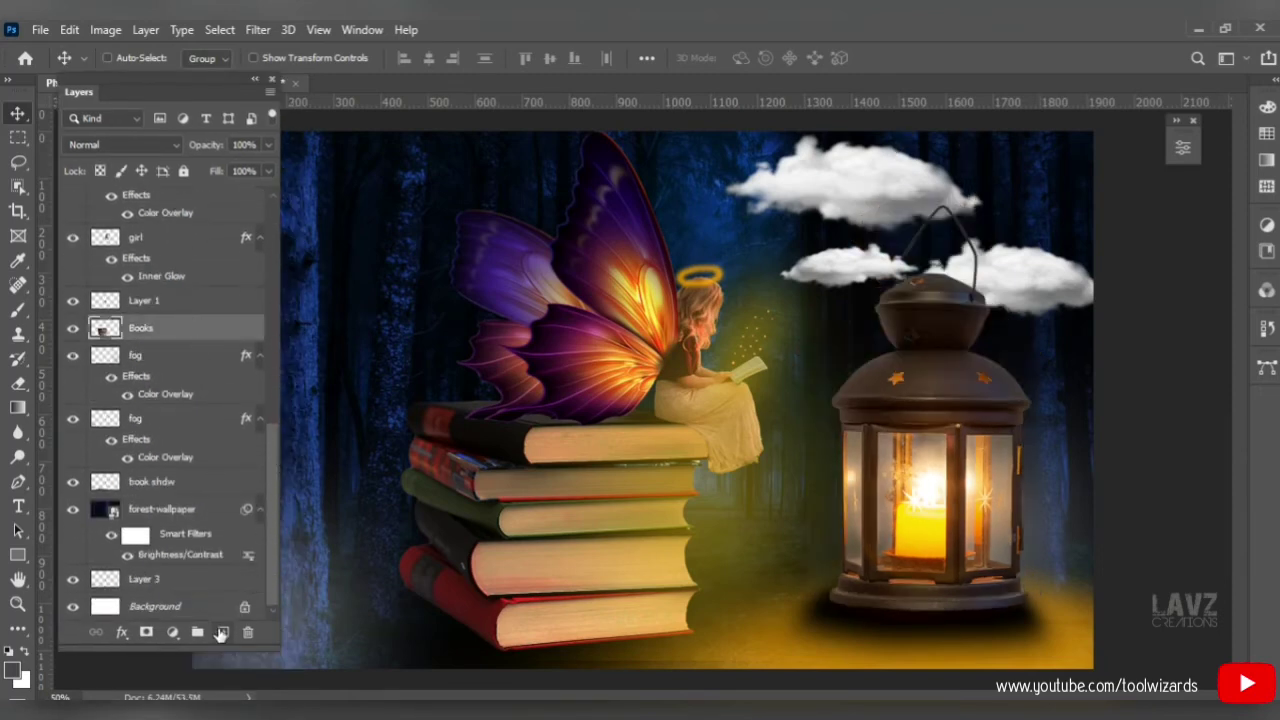
{"action": "left_click", "coordinate": [222, 632]}
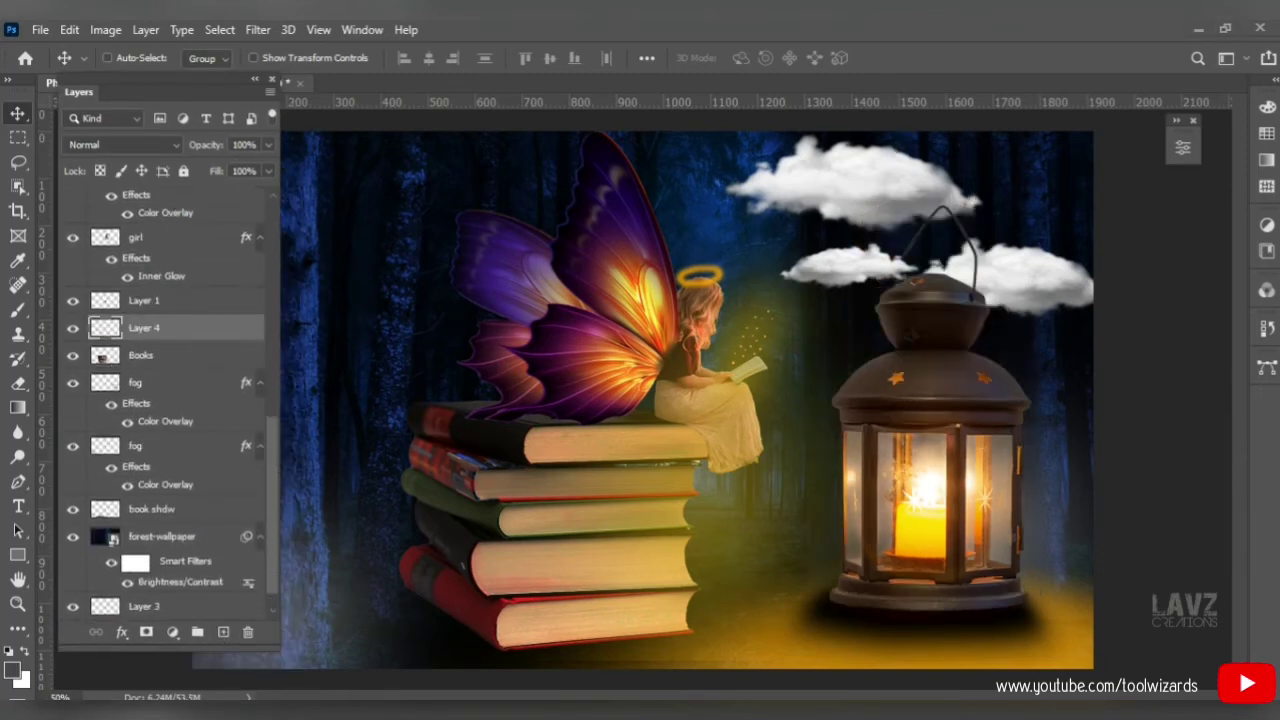
{"action": "key", "text": "alt+Tab"}
{"action": "left_click_drag", "start_coordinate": [937, 334], "coordinate": [531, 388]}
{"action": "key", "text": "Return"}
{"action": "left_click", "coordinate": [72, 355]}
Scale the booksss image to 36.41% and position its stack directly beneath the seated girl.
{"action": "left_click_drag", "start_coordinate": [571, 491], "coordinate": [566, 560]}
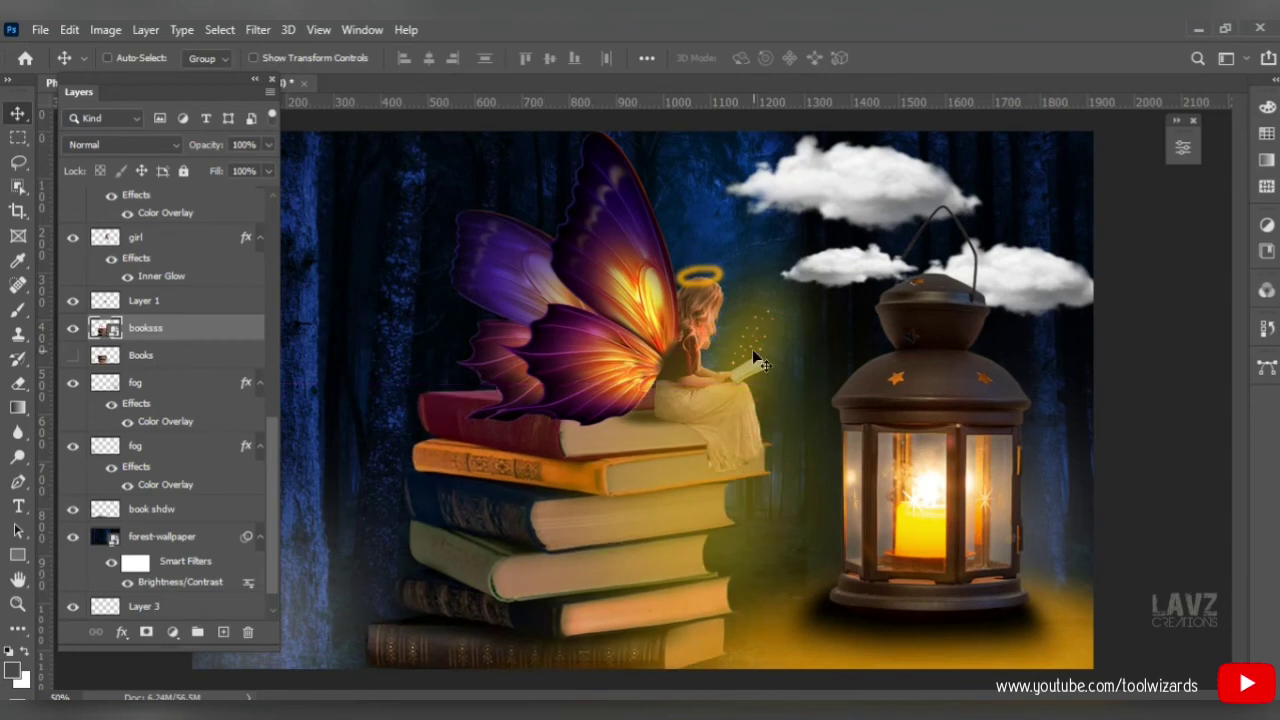
{"action": "mouse_move", "coordinate": [577, 517]}
{"action": "left_mouse_down"}
{"action": "mouse_move", "coordinate": [560, 544]}
{"action": "mouse_move", "coordinate": [576, 498]}
{"action": "left_mouse_up"}
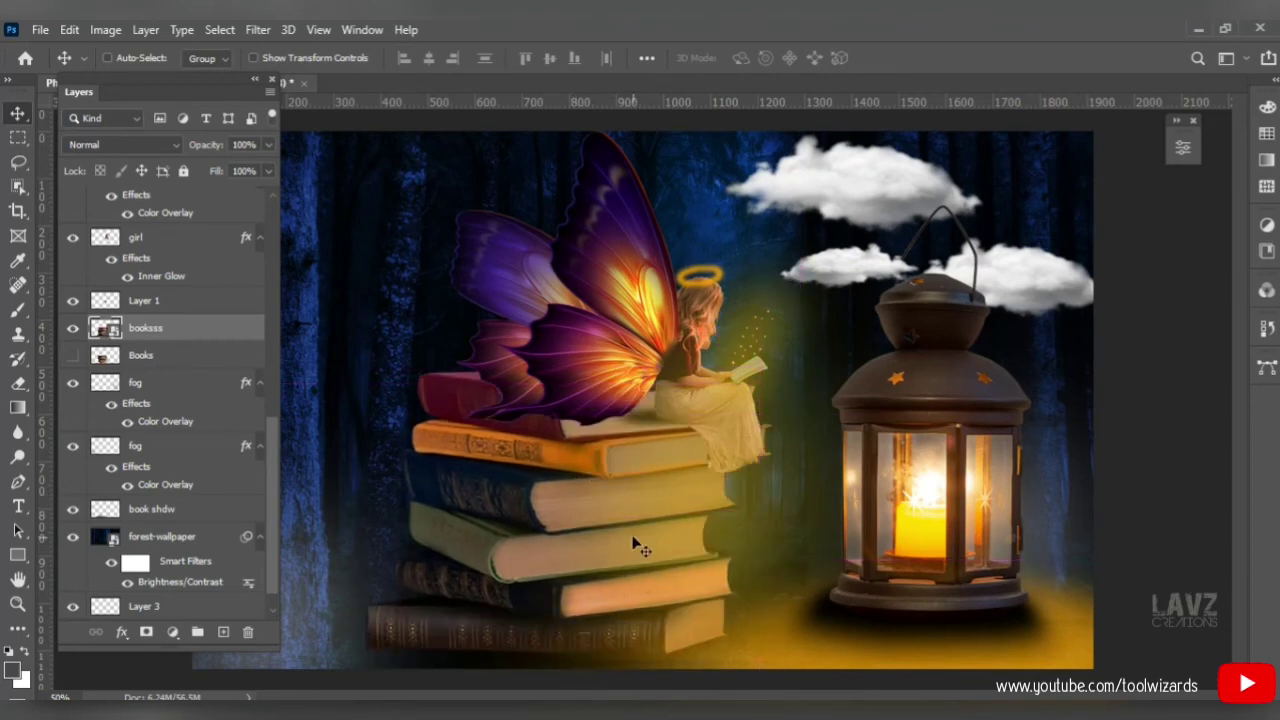
{"action": "key", "text": "ctrl+t"}
{"action": "left_click_drag", "start_coordinate": [945, 182], "coordinate": [838, 264]}
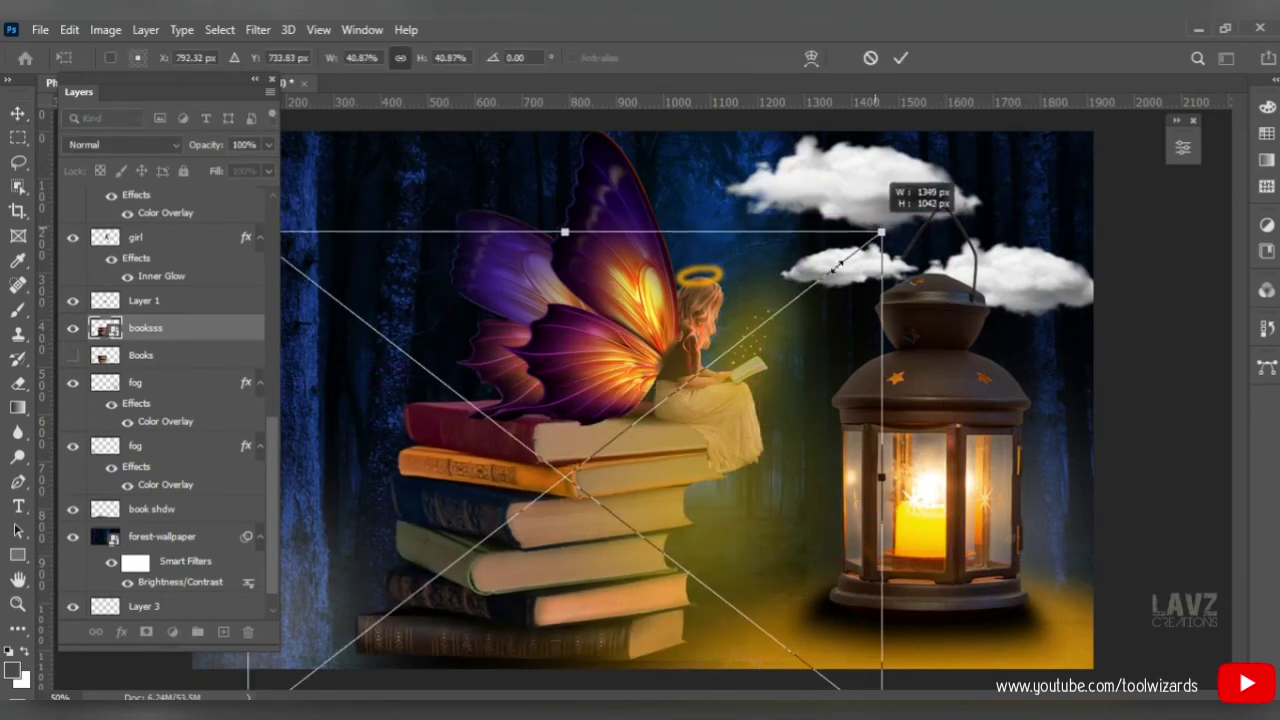
{"action": "left_click_drag", "start_coordinate": [626, 486], "coordinate": [635, 489]}
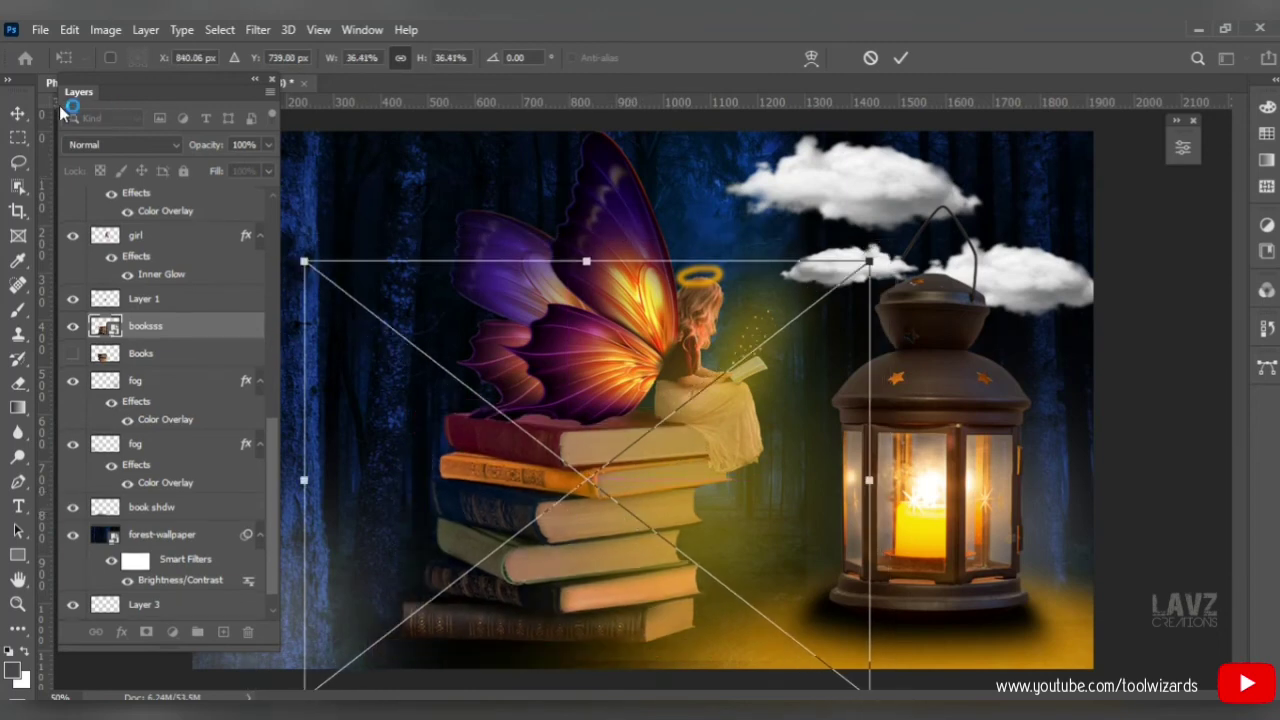
Group the booksss layer with Layer 1, girl, her accessory layers, sparkle glow, sparkle and butterfly in one new layer group.
{"action": "left_click", "coordinate": [150, 299], "text": "ctrl"}
{"action": "left_click", "coordinate": [206, 236], "text": "ctrl"}
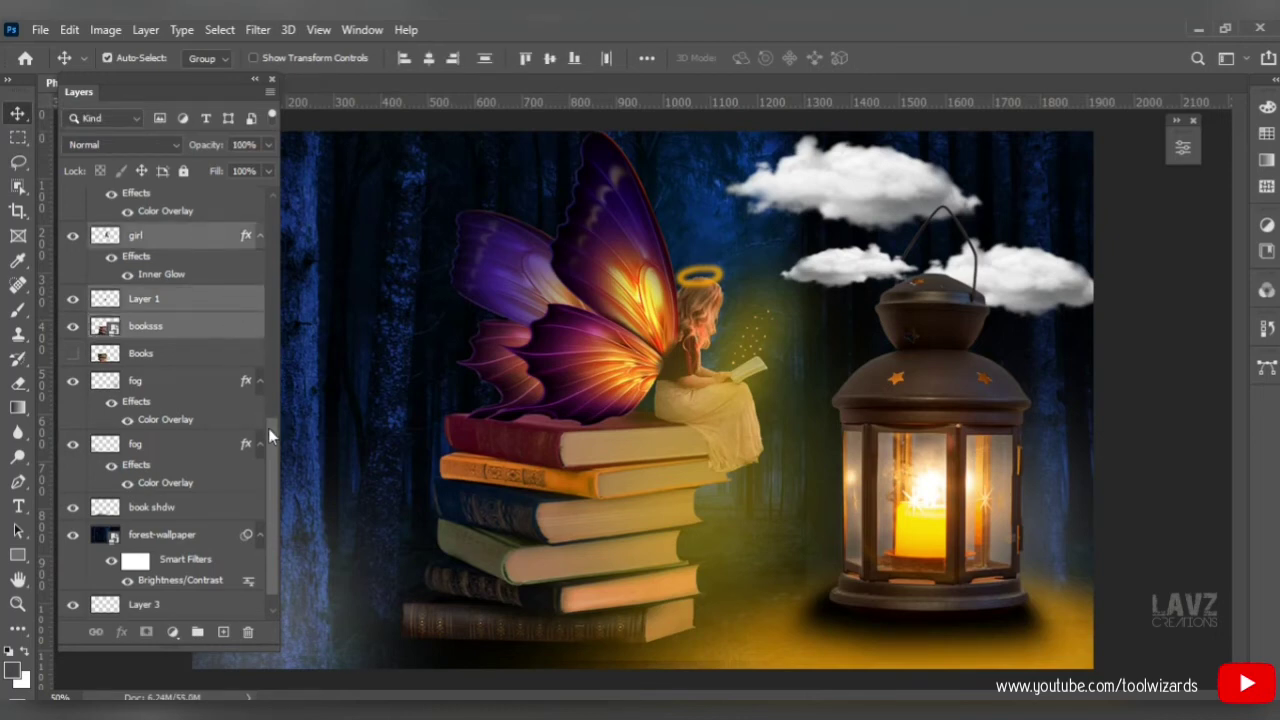
{"action": "left_click_drag", "start_coordinate": [268, 428], "coordinate": [277, 225]}
{"action": "left_click", "coordinate": [188, 335], "text": "ctrl"}
{"action": "left_click", "coordinate": [181, 270], "text": "ctrl"}
{"action": "left_click", "coordinate": [160, 333], "text": "ctrl"}
{"action": "left_click", "coordinate": [162, 312], "text": "ctrl"}
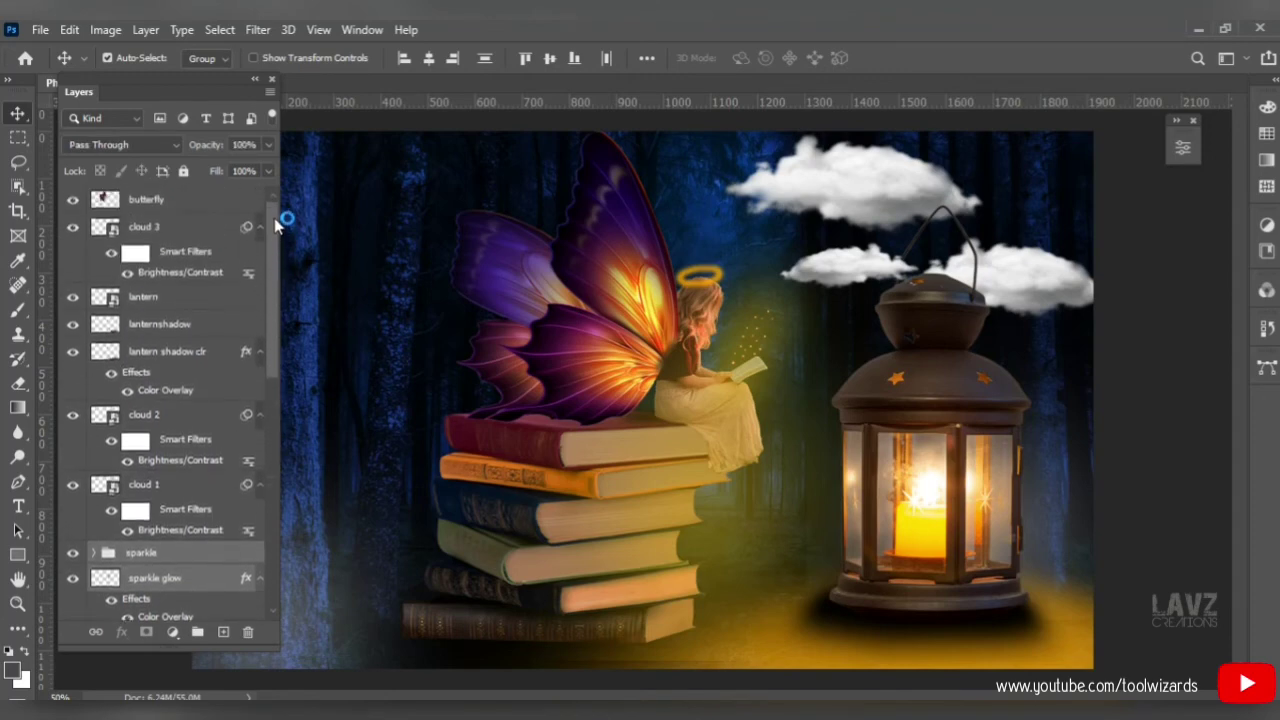
{"action": "left_click", "coordinate": [203, 199], "text": "ctrl"}
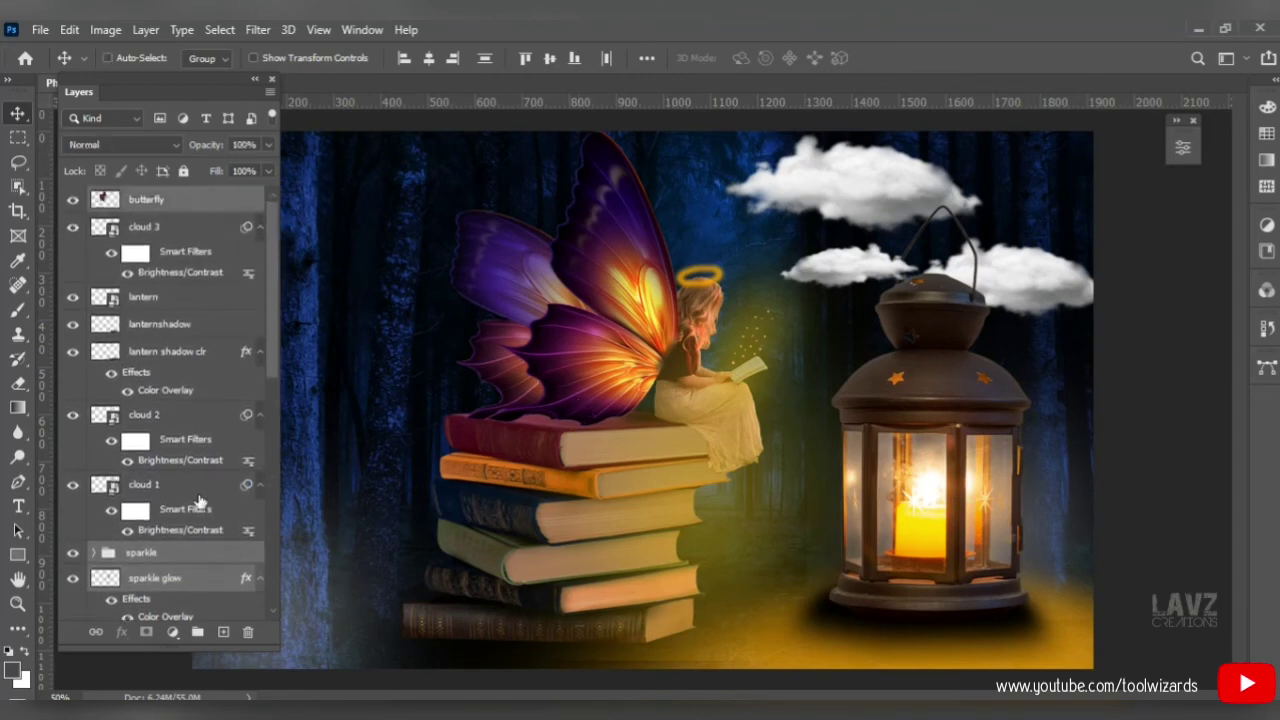
{"action": "left_click", "coordinate": [197, 632]}
Scale down the group of girl, wings and books proportionally and place it at the bottom edge, left of the lantern.
{"action": "left_click_drag", "start_coordinate": [707, 414], "coordinate": [677, 416]}
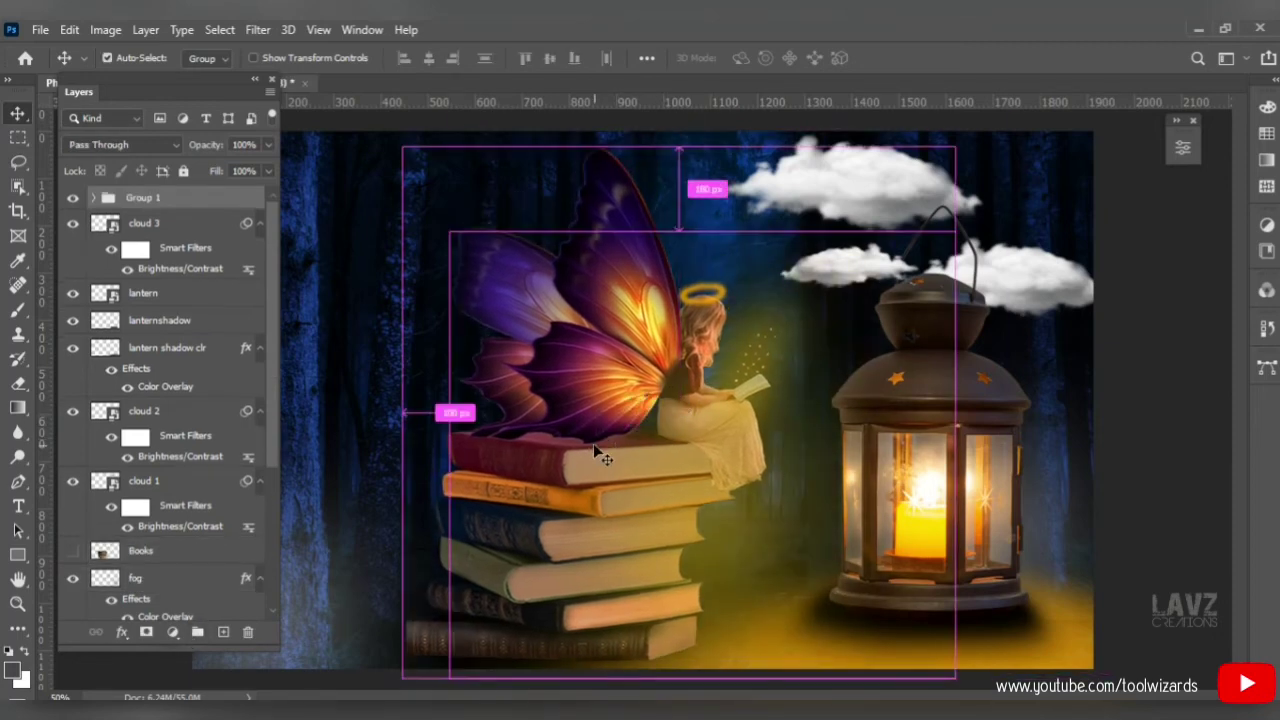
{"action": "key", "text": "ctrl+t"}
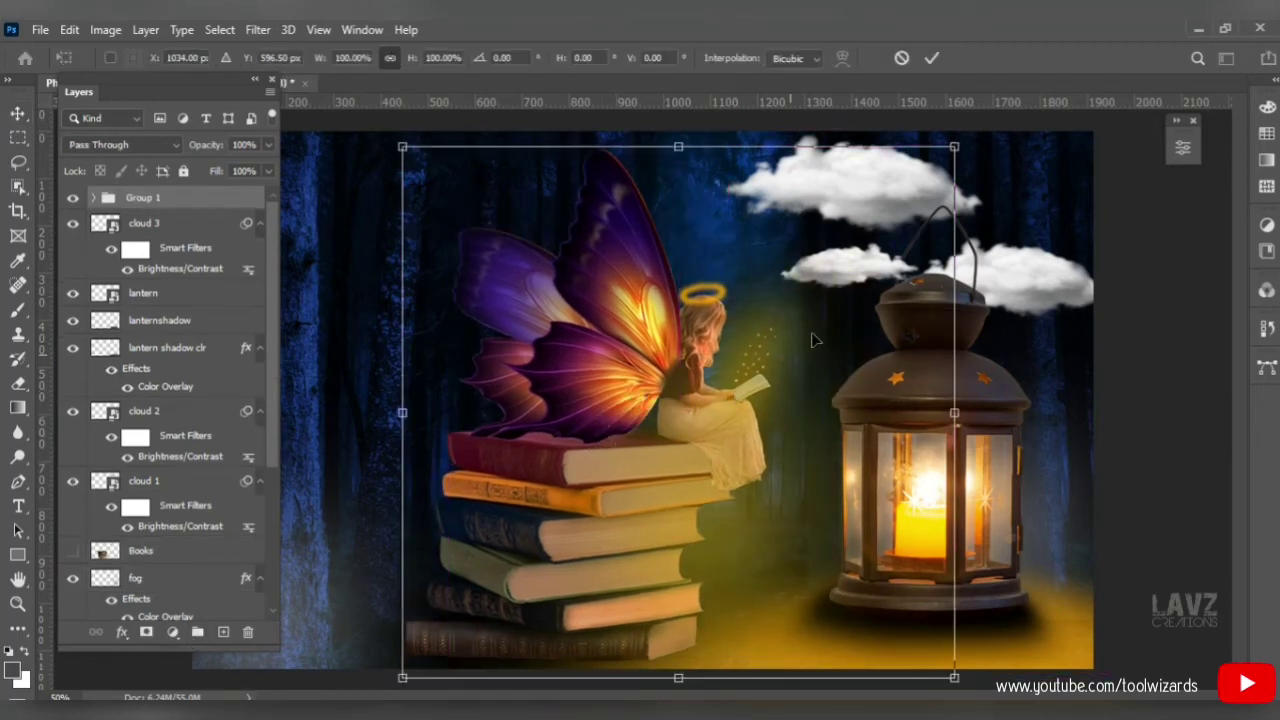
{"action": "left_click_drag", "start_coordinate": [954, 146], "coordinate": [887, 203]}
{"action": "left_click_drag", "start_coordinate": [574, 502], "coordinate": [652, 509]}
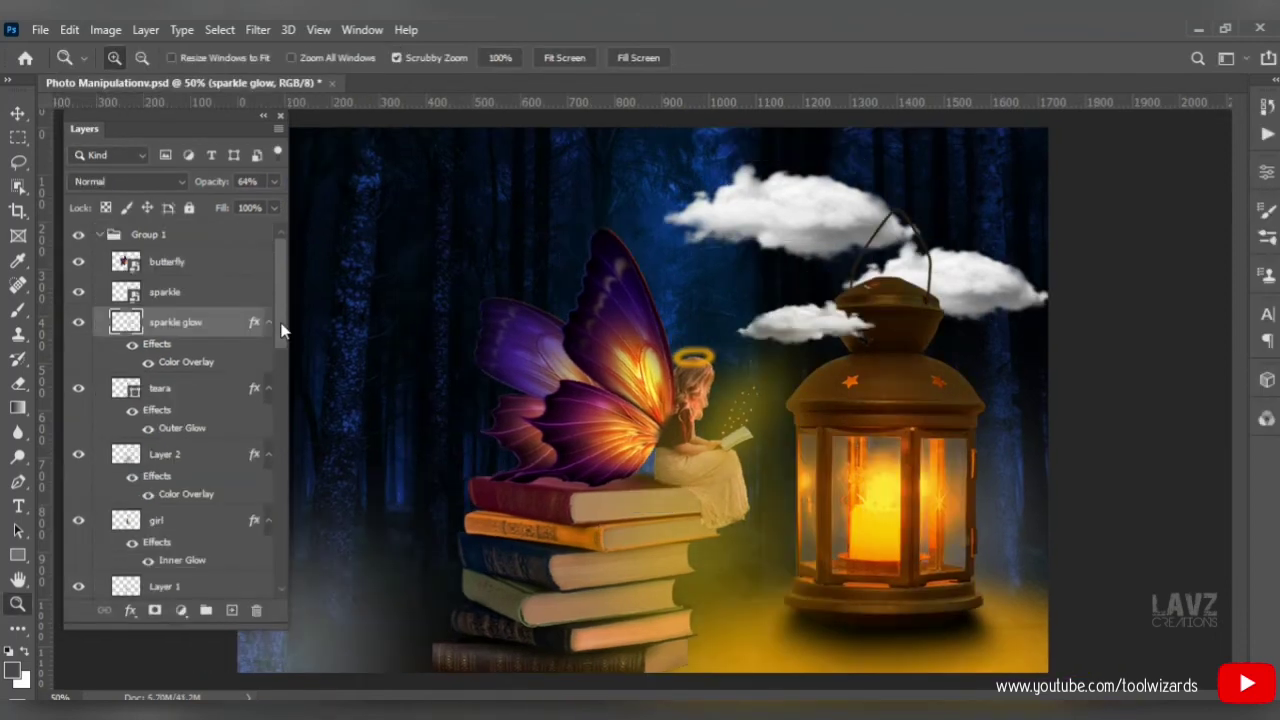
Convert the cloud 2, cloud 1 and cloud 3 layers, including their smart filters, into new smart objects.
{"action": "scroll", "coordinate": [282, 380], "scroll_direction": "down", "scroll_amount": 5}
{"action": "left_click_drag", "start_coordinate": [282, 380], "coordinate": [283, 500]}
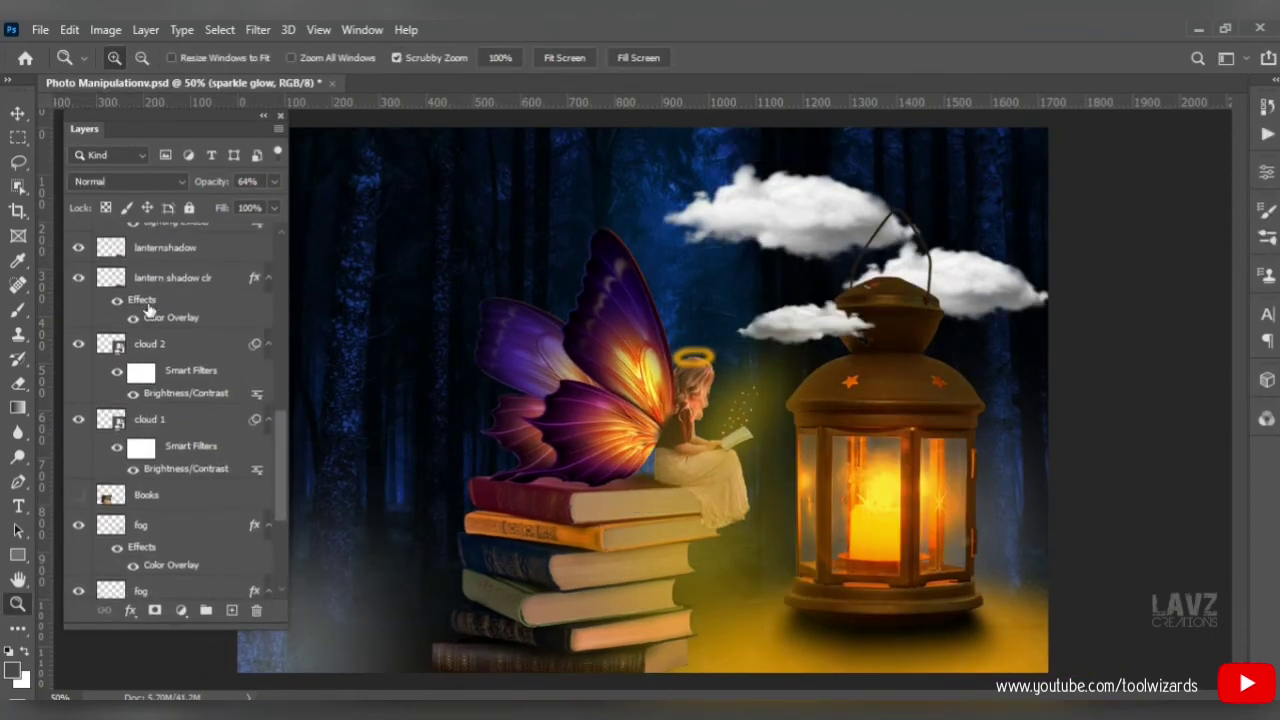
{"action": "right_click", "coordinate": [147, 350]}
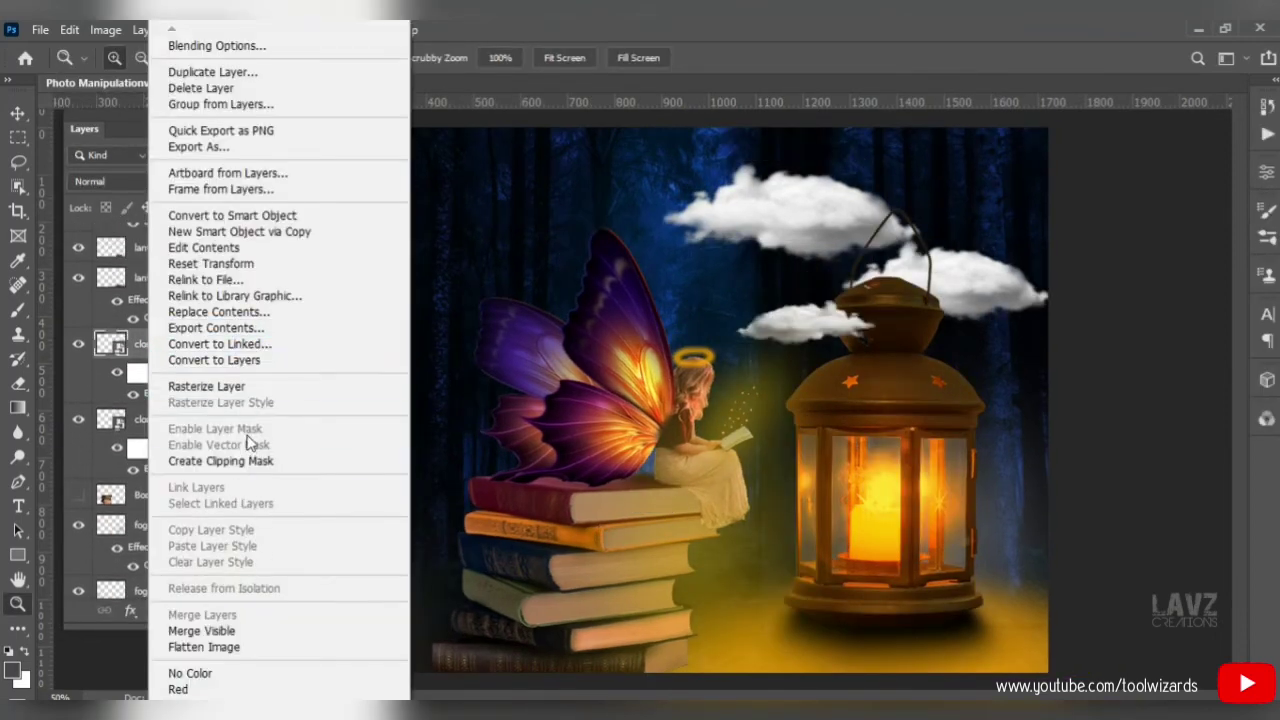
{"action": "left_click", "coordinate": [232, 215]}
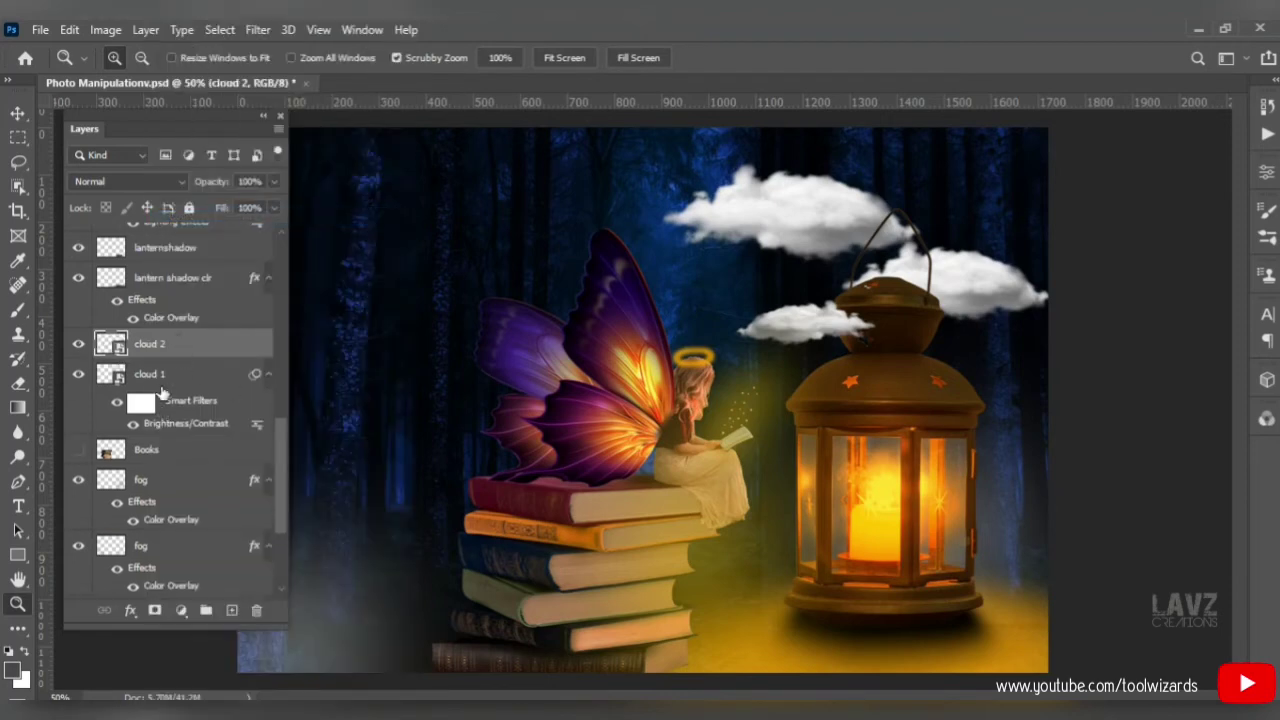
{"action": "right_click", "coordinate": [163, 381]}
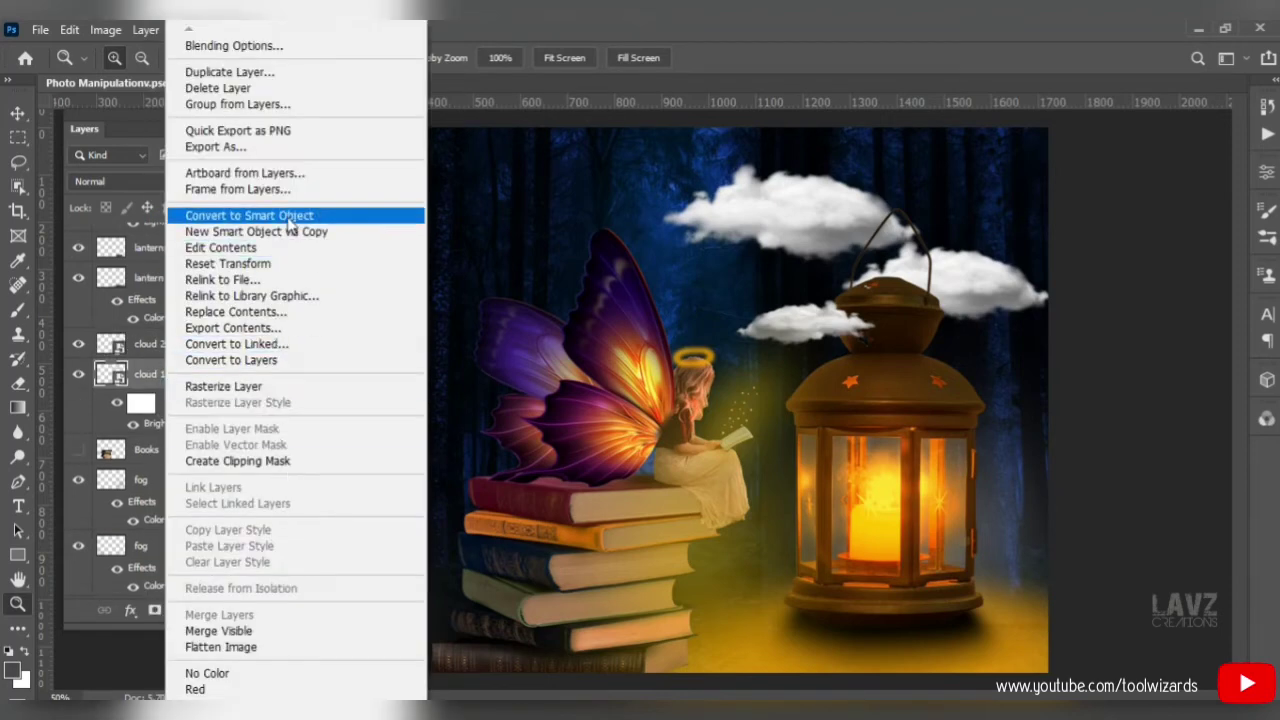
{"action": "left_click", "coordinate": [289, 226]}
{"action": "left_click_drag", "start_coordinate": [284, 491], "coordinate": [281, 435]}
{"action": "right_click", "coordinate": [169, 272]}
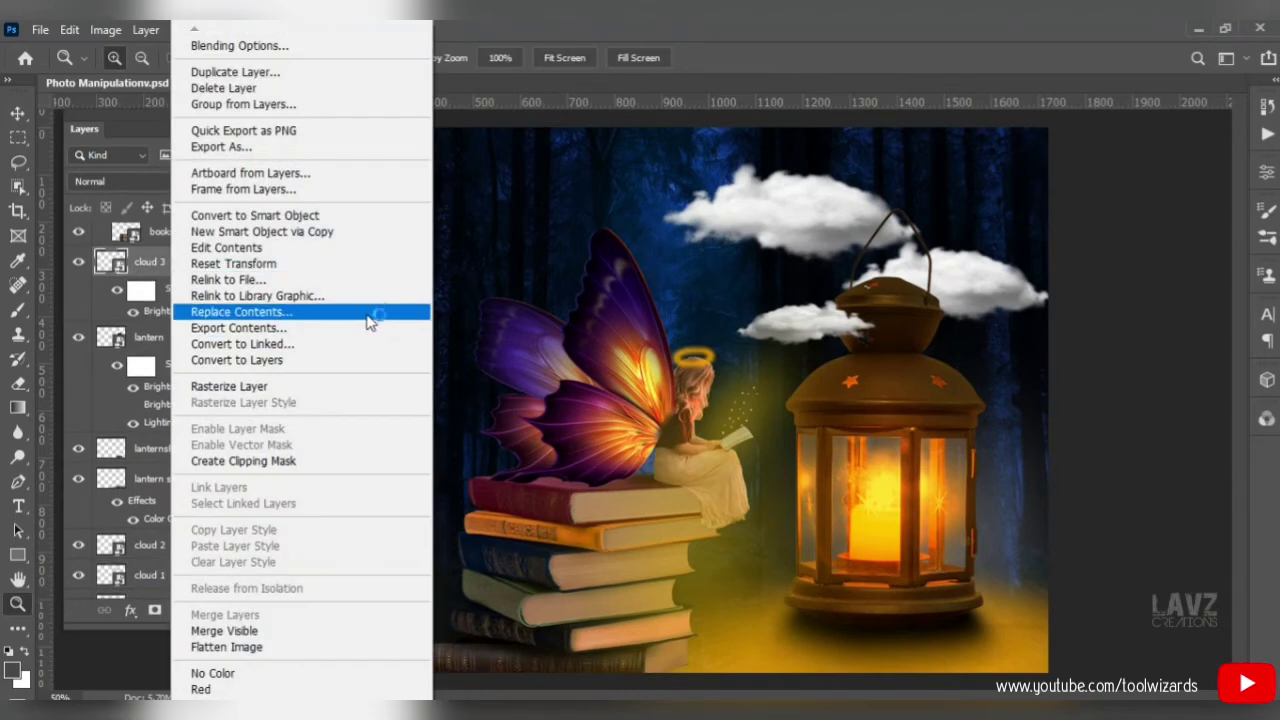
{"action": "left_click", "coordinate": [290, 215]}
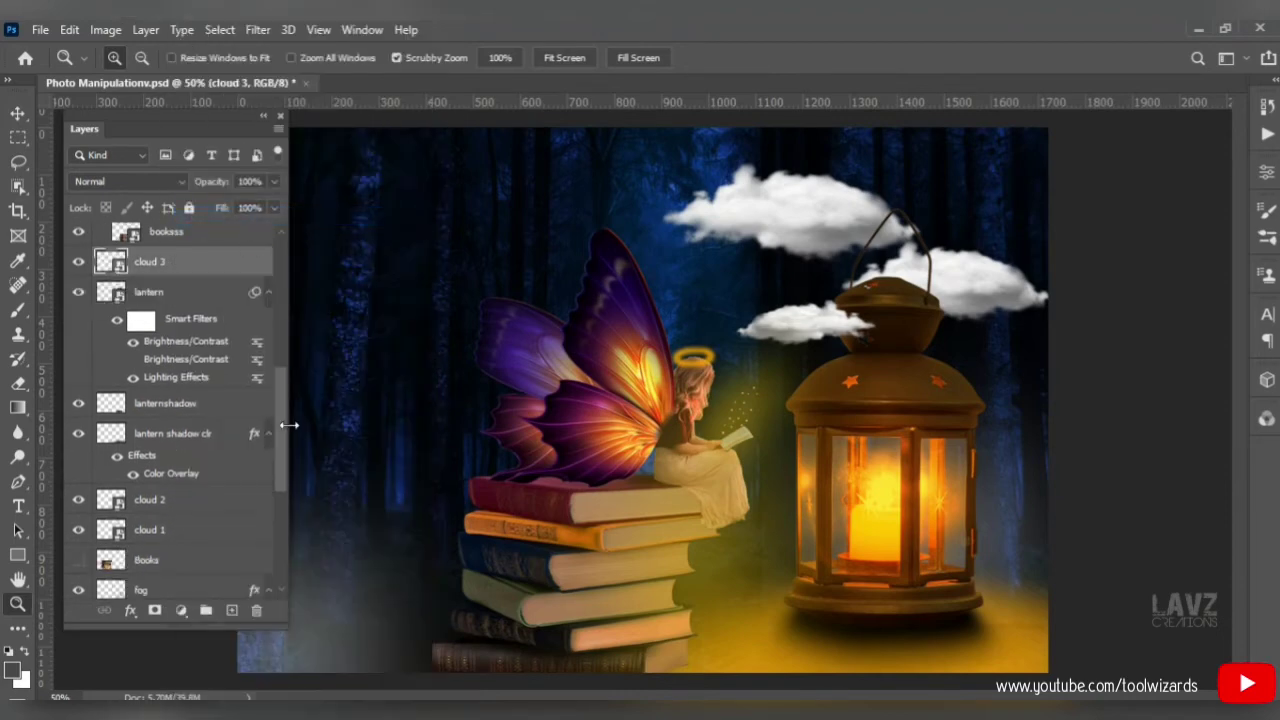
Undo the smart object conversion of the sparkle layers so they are a group again, and expand that group.
{"action": "scroll", "coordinate": [284, 273], "scroll_direction": "up", "scroll_amount": 3}
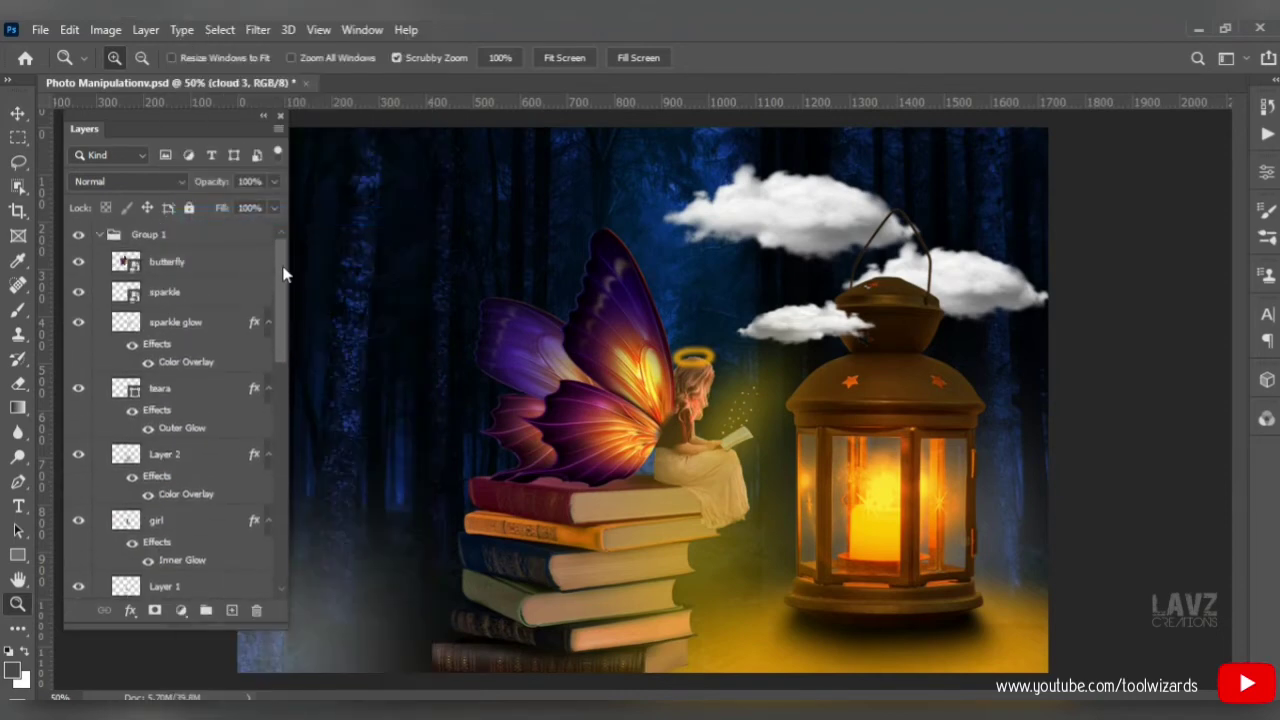
{"action": "left_click", "coordinate": [197, 298]}
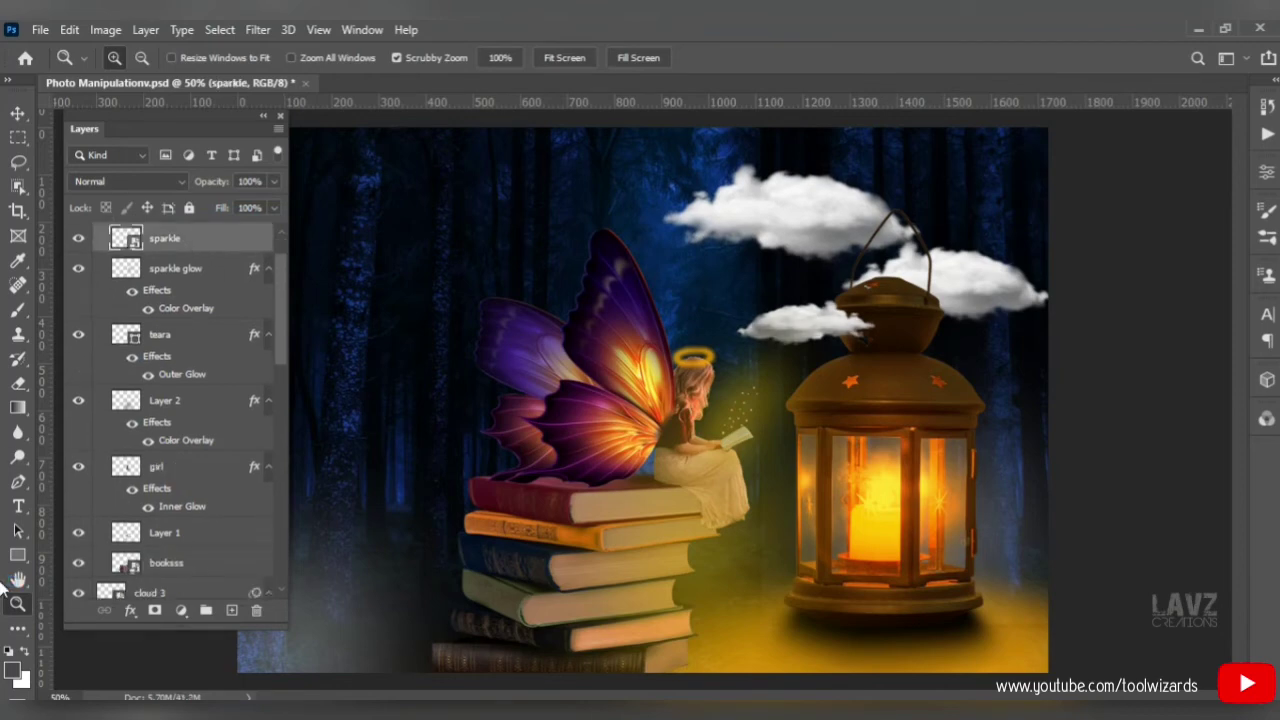
{"action": "key", "text": "ctrl+z"}
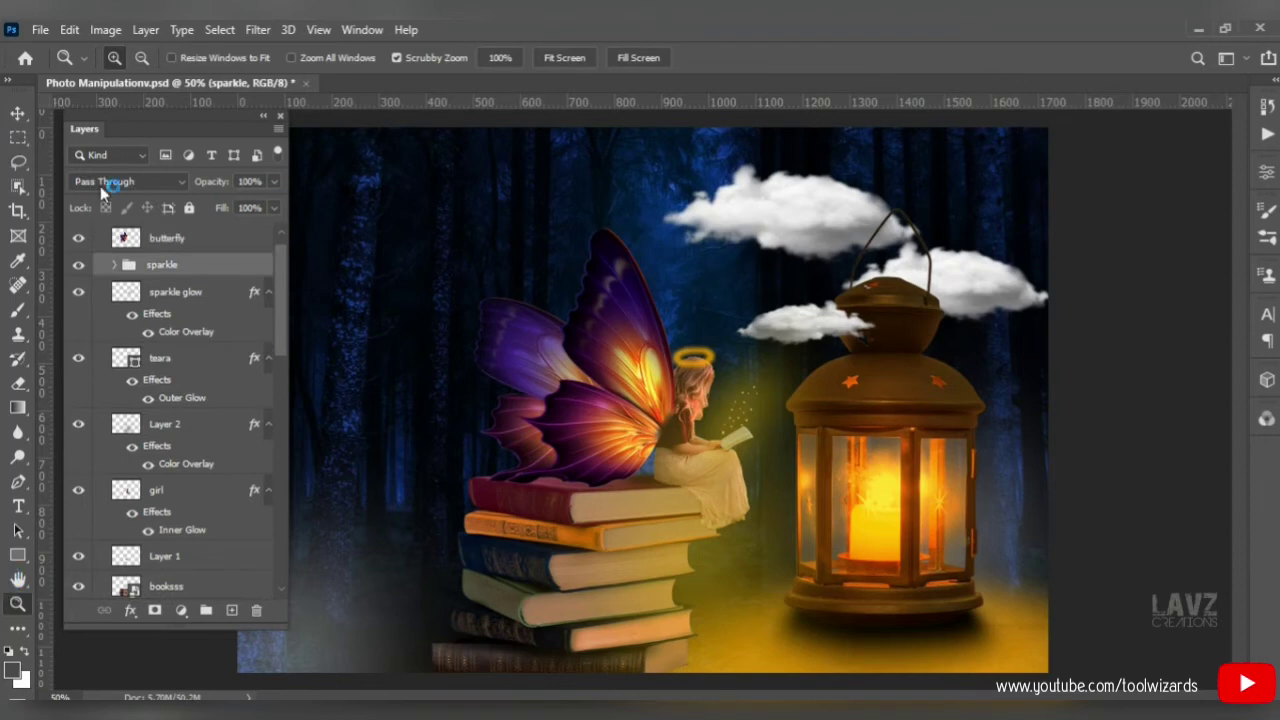
{"action": "left_click", "coordinate": [112, 267]}
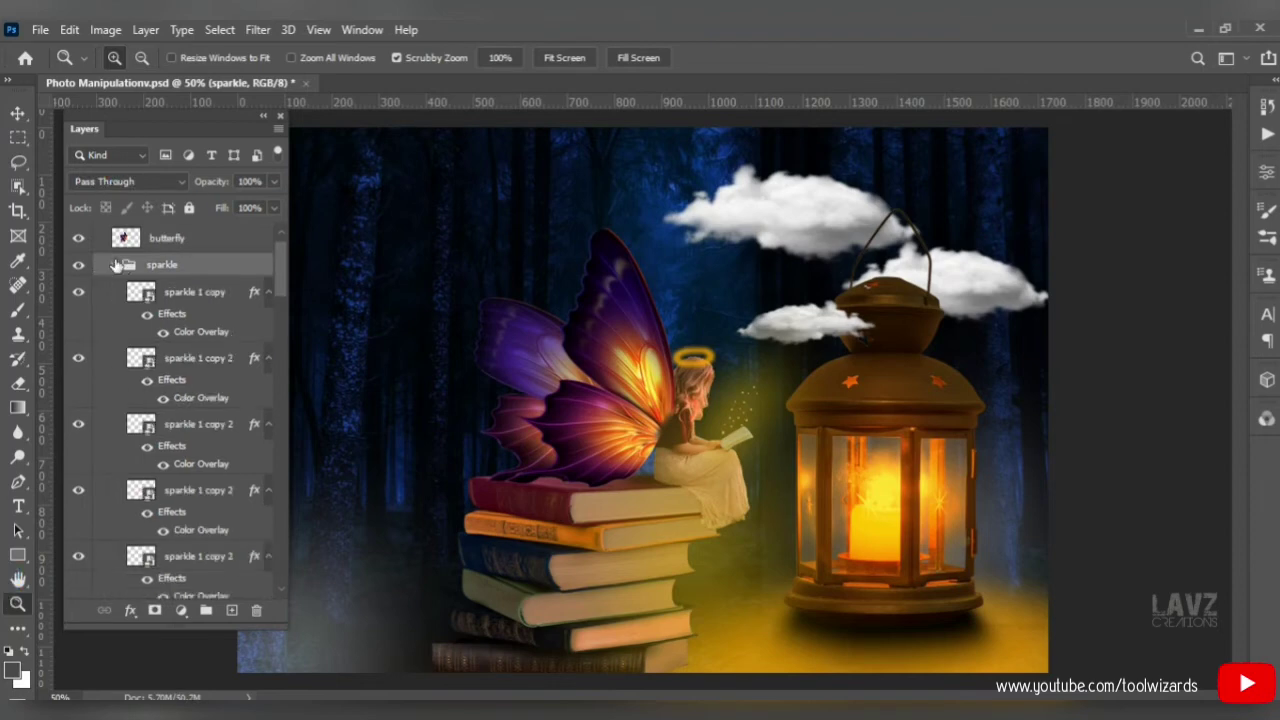
Convert the top five layers of the sparkle group, starting with sparkle 1 copy, to individual smart objects.
{"action": "left_click", "coordinate": [240, 305]}
{"action": "right_click", "coordinate": [240, 305]}
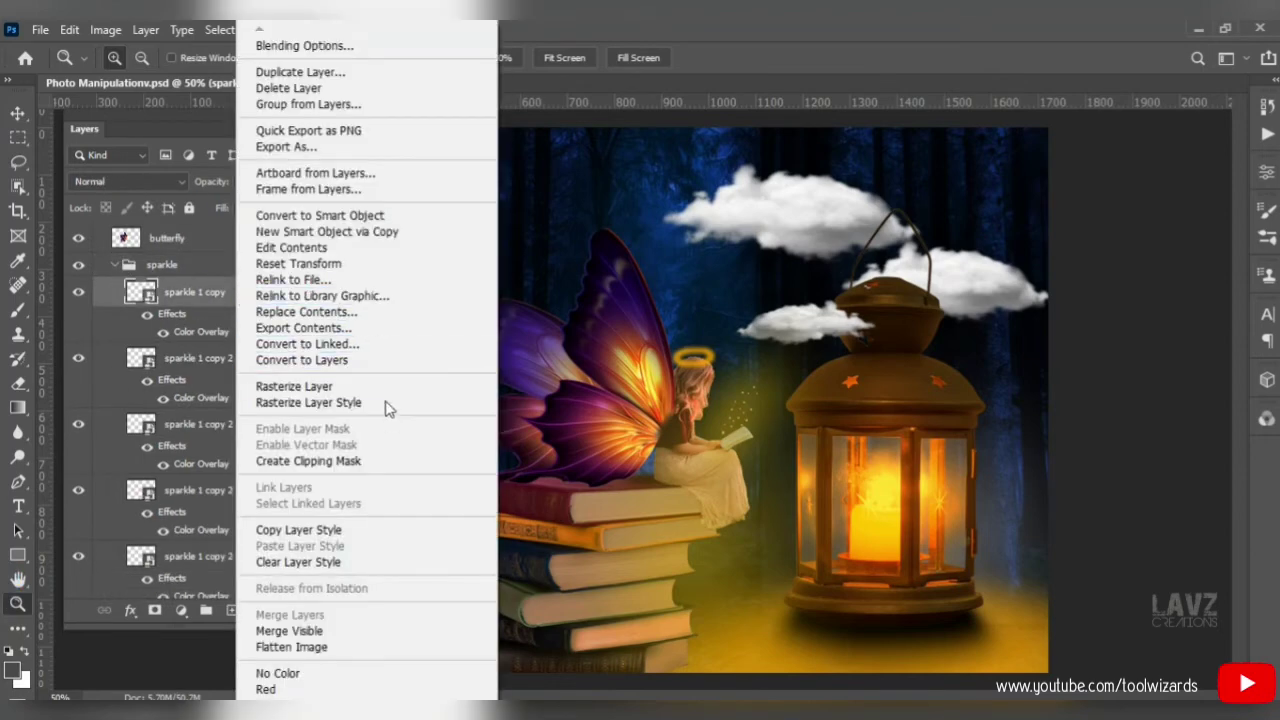
{"action": "left_click", "coordinate": [390, 215]}
{"action": "left_click", "coordinate": [200, 325]}
{"action": "right_click", "coordinate": [200, 322]}
{"action": "left_click", "coordinate": [270, 215]}
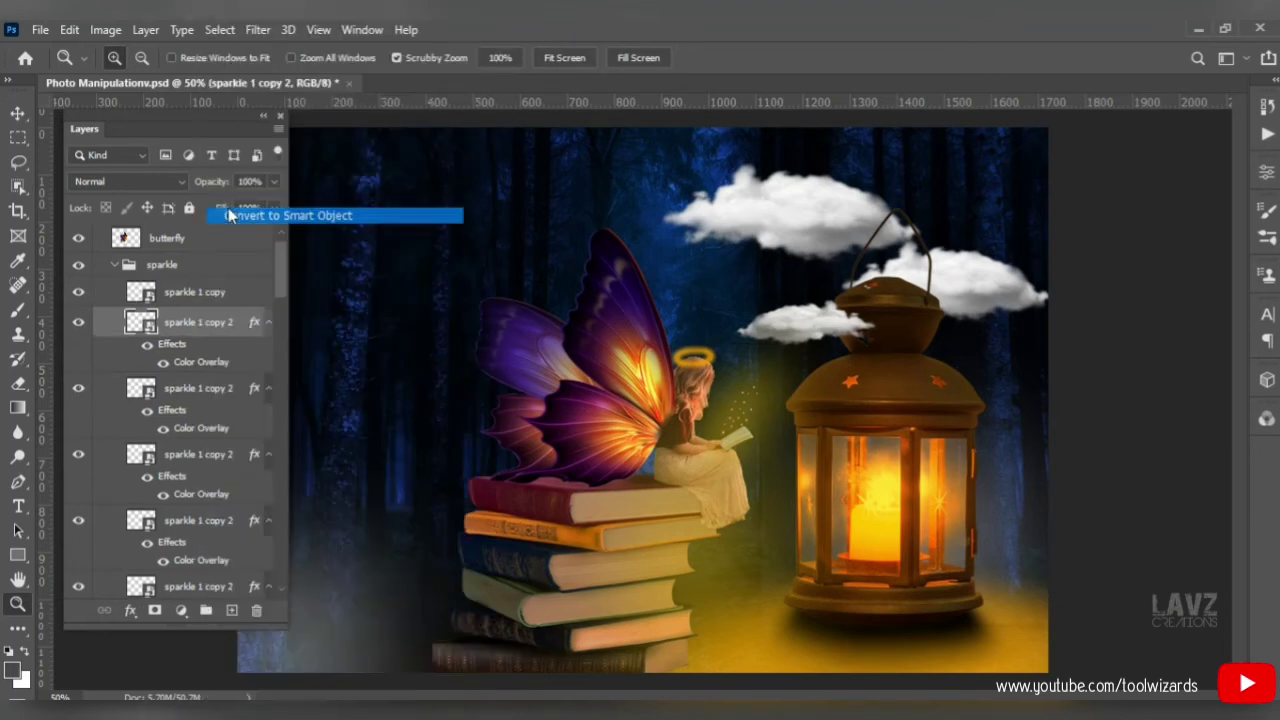
{"action": "left_click", "coordinate": [187, 352]}
{"action": "right_click", "coordinate": [187, 352]}
{"action": "left_click", "coordinate": [208, 218]}
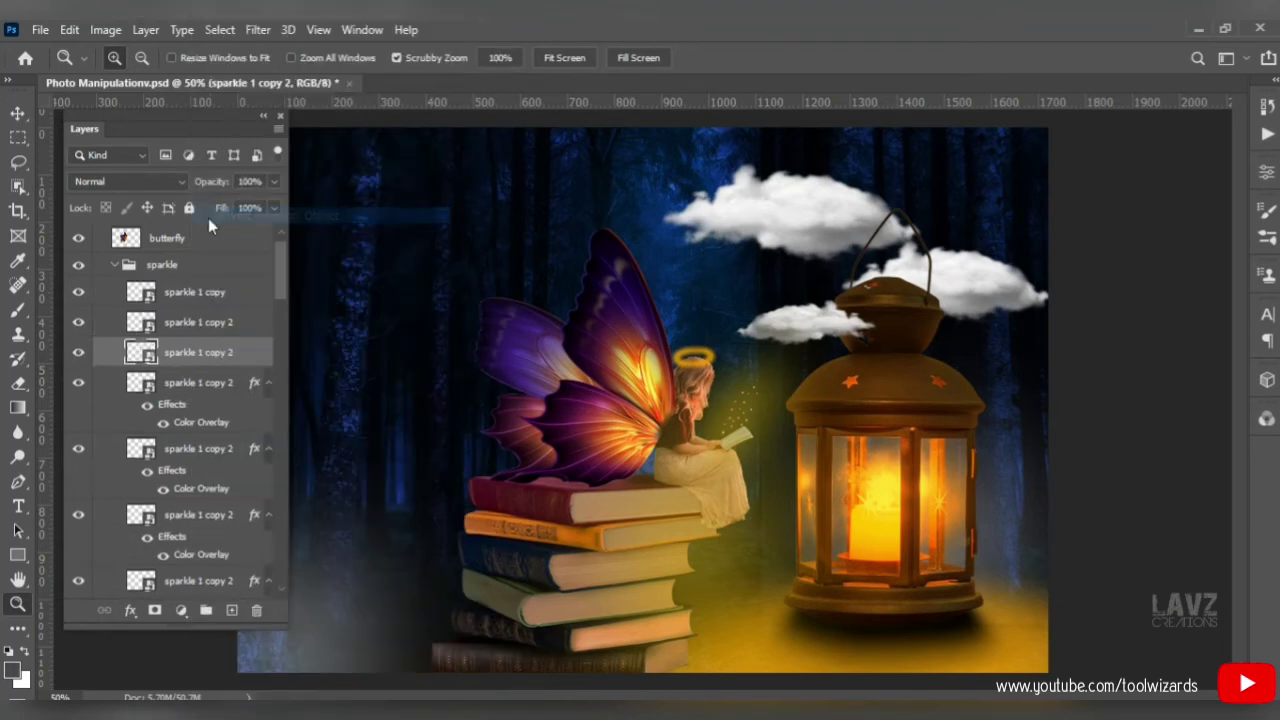
{"action": "left_click", "coordinate": [185, 380]}
{"action": "right_click", "coordinate": [185, 380]}
{"action": "left_click", "coordinate": [215, 212]}
{"action": "left_click", "coordinate": [192, 412]}
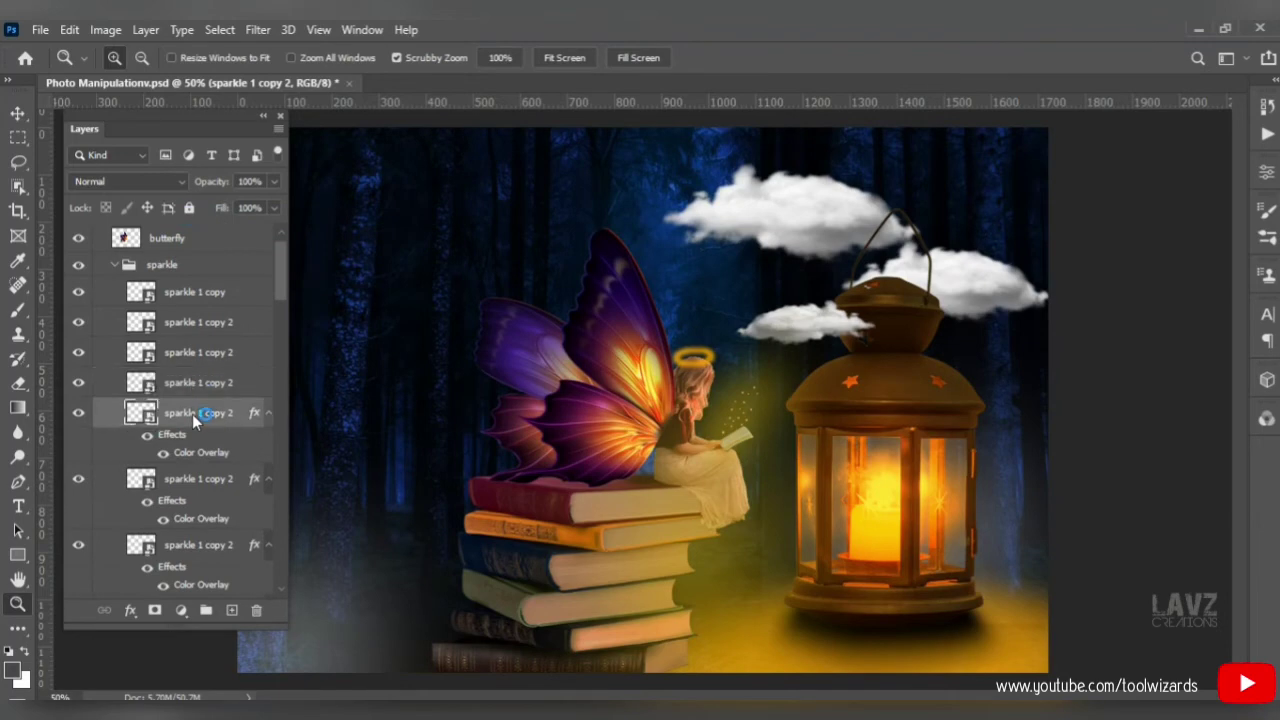
{"action": "right_click", "coordinate": [192, 414]}
{"action": "left_click", "coordinate": [230, 214]}
Convert the sixth to tenth layers of the sparkle group to individual smart objects, incorporating their Color Overlay effects.
{"action": "left_click", "coordinate": [165, 448]}
{"action": "right_click", "coordinate": [165, 448]}
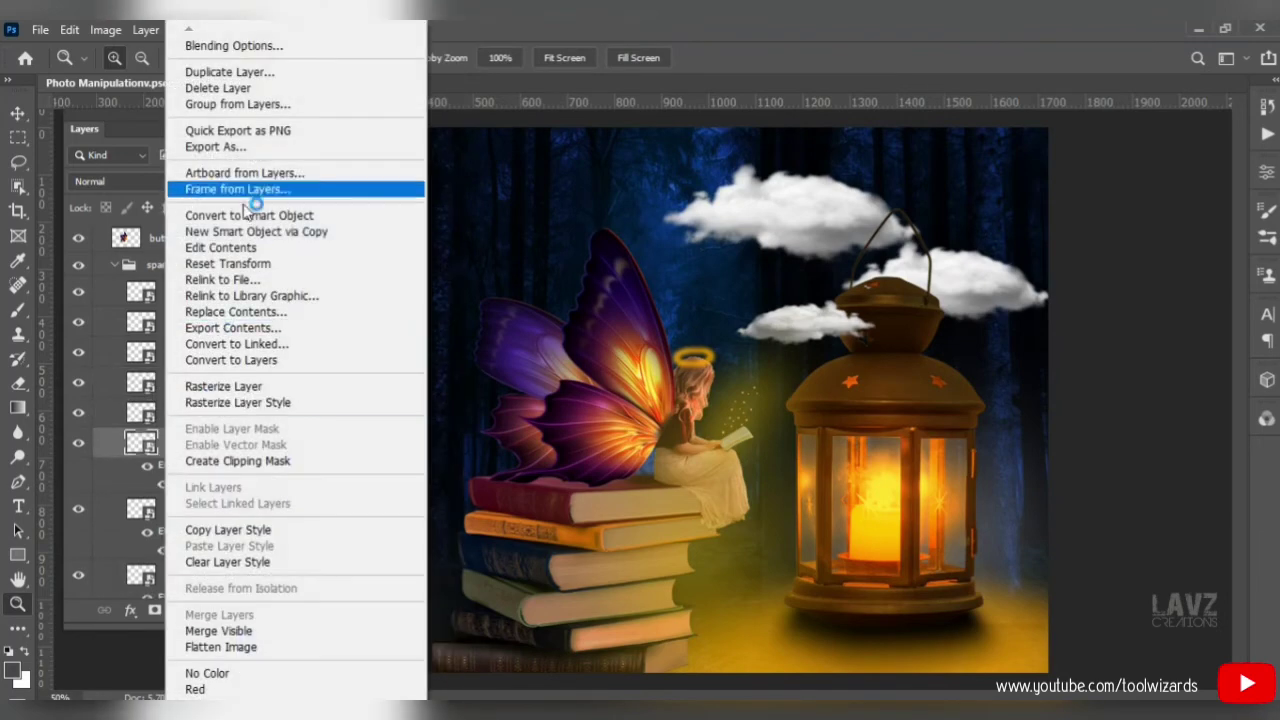
{"action": "left_click", "coordinate": [239, 214]}
{"action": "left_click", "coordinate": [172, 478]}
{"action": "right_click", "coordinate": [172, 478]}
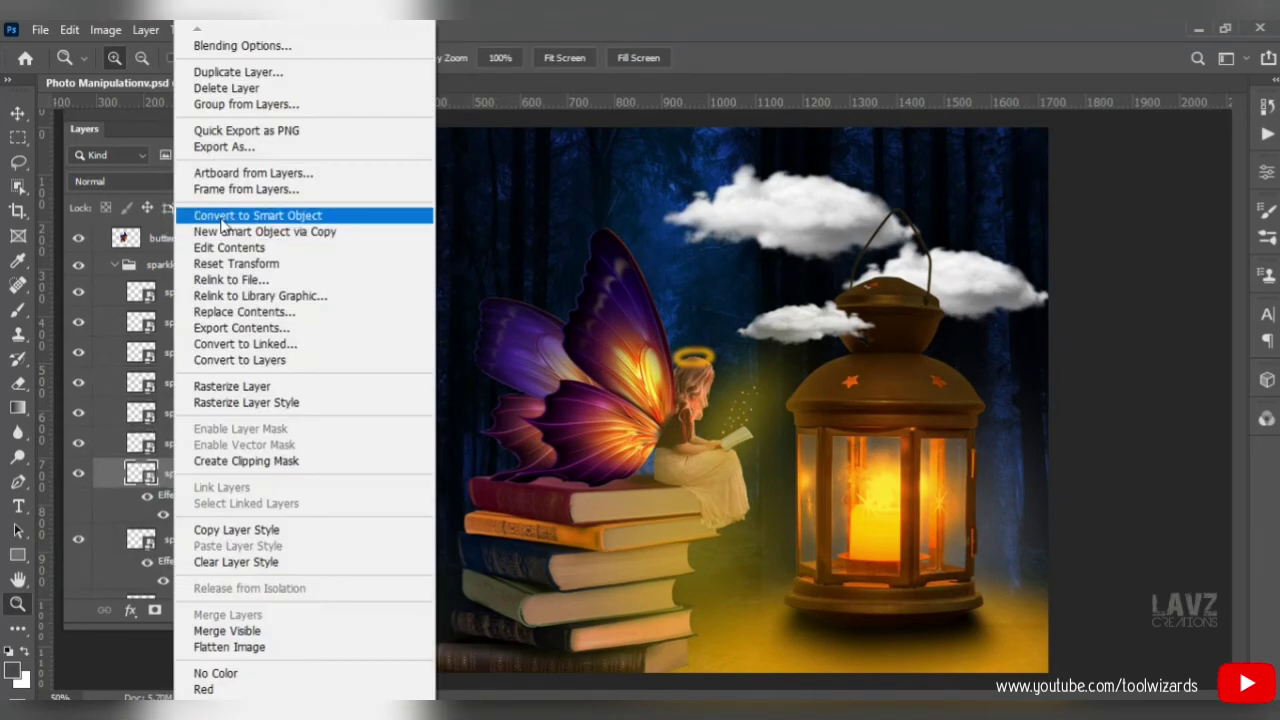
{"action": "left_click", "coordinate": [215, 214]}
{"action": "left_click", "coordinate": [170, 506]}
{"action": "right_click", "coordinate": [170, 506]}
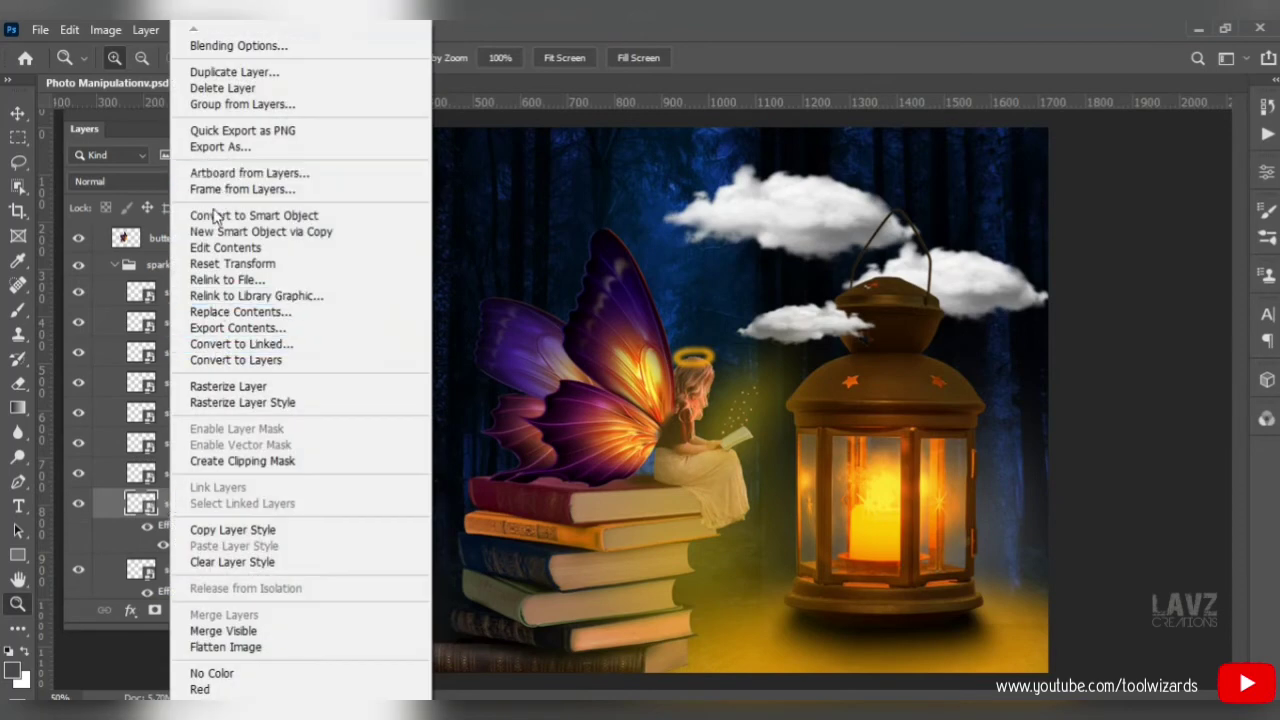
{"action": "left_click", "coordinate": [216, 215]}
{"action": "left_click", "coordinate": [171, 532]}
{"action": "right_click", "coordinate": [171, 532]}
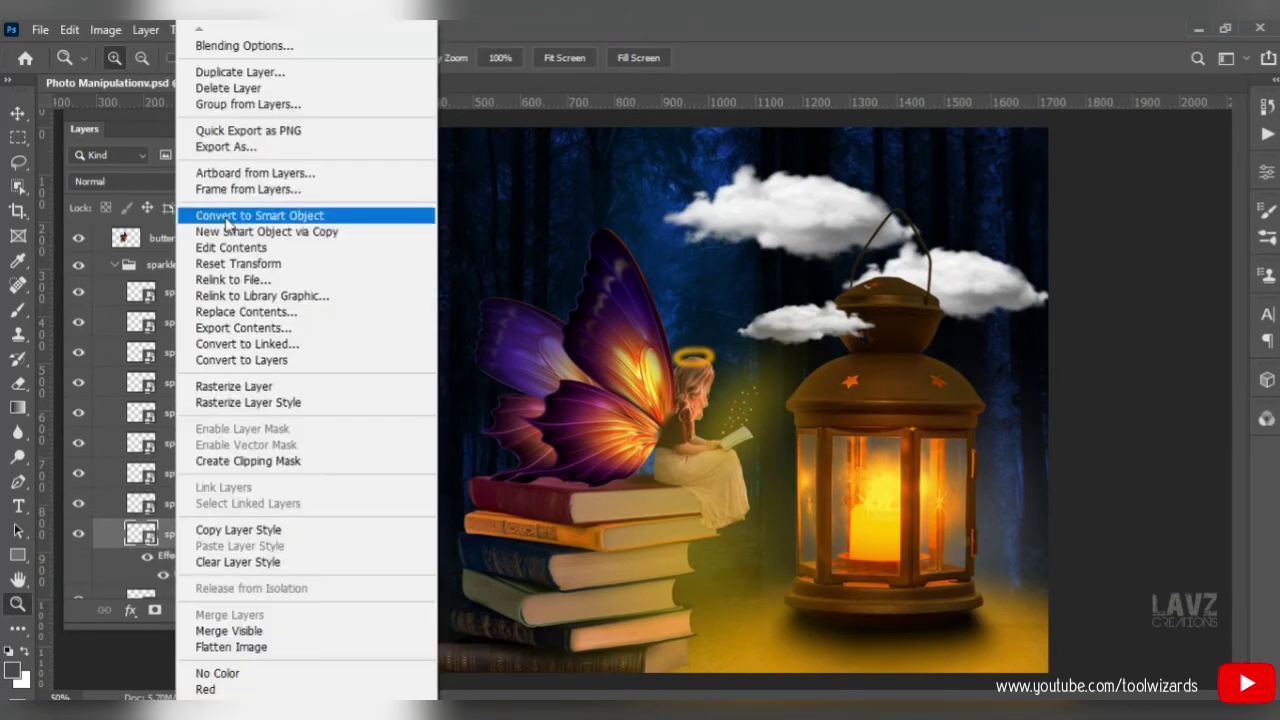
{"action": "left_click", "coordinate": [226, 218]}
{"action": "left_click", "coordinate": [211, 563]}
{"action": "right_click", "coordinate": [211, 564]}
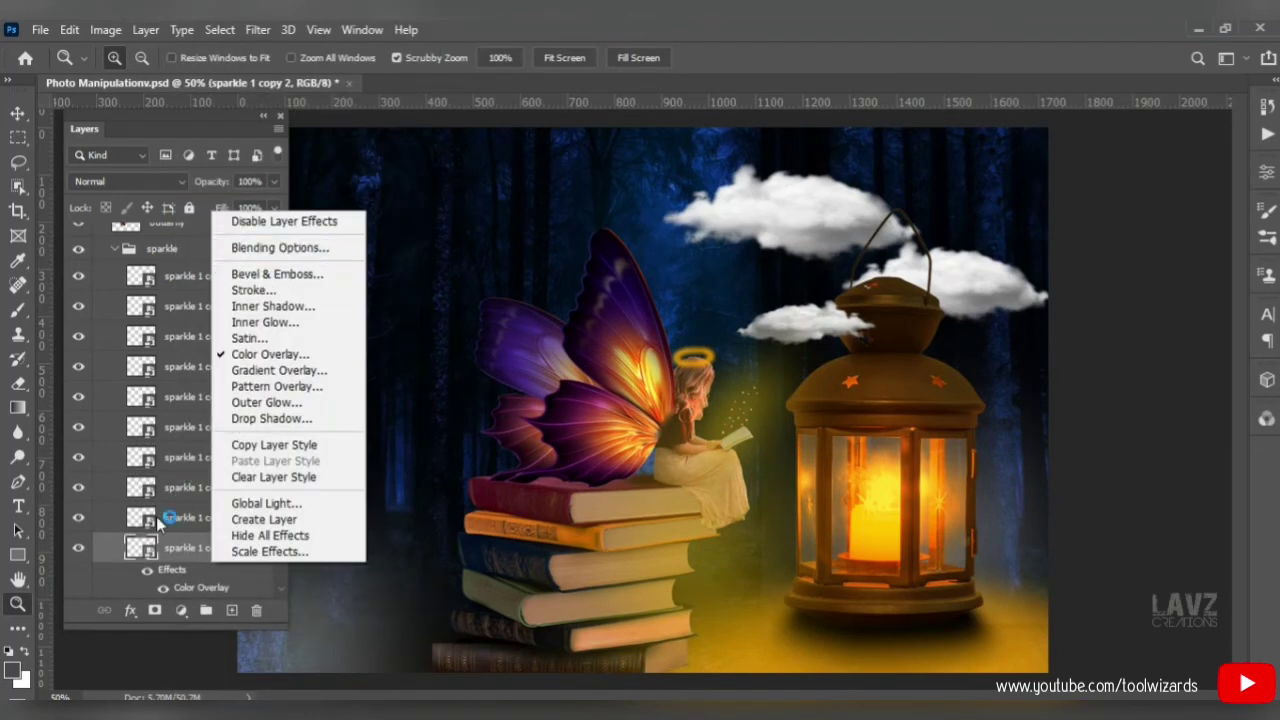
{"action": "left_click", "coordinate": [171, 543]}
{"action": "right_click", "coordinate": [174, 545]}
{"action": "left_click", "coordinate": [238, 216]}
Convert the remaining sparkle 1 copy 2 layers above sparkle 1 copy 3 to individual smart objects.
{"action": "left_click", "coordinate": [208, 578]}
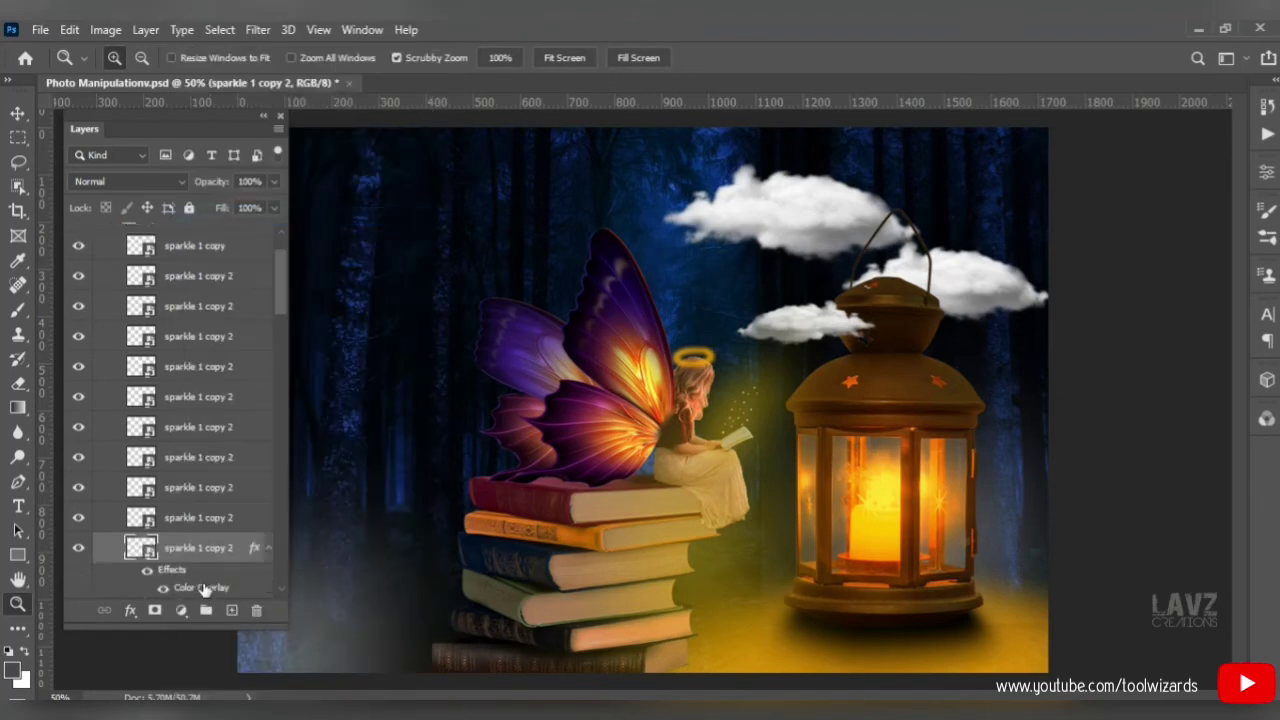
{"action": "right_click", "coordinate": [203, 551]}
{"action": "left_click", "coordinate": [262, 215]}
{"action": "left_click", "coordinate": [176, 545]}
{"action": "right_click", "coordinate": [175, 550]}
{"action": "left_click", "coordinate": [265, 215]}
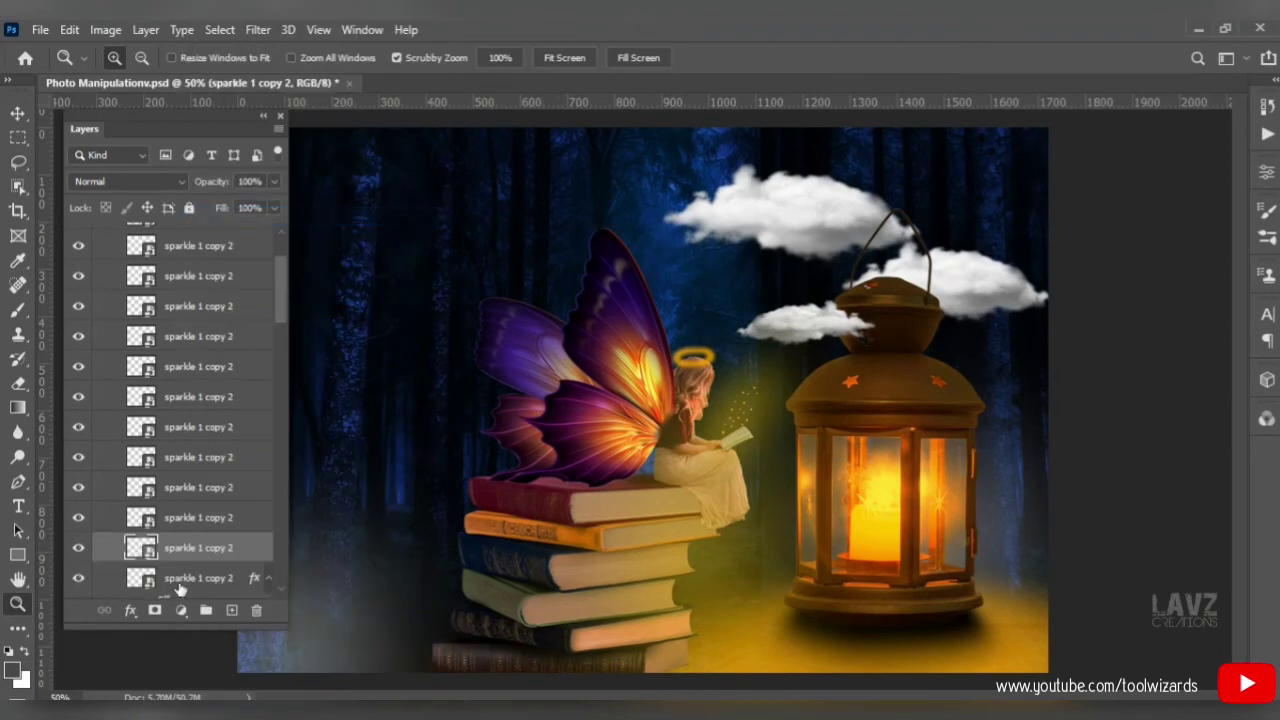
{"action": "right_click", "coordinate": [176, 553]}
{"action": "left_click", "coordinate": [262, 215]}
{"action": "right_click", "coordinate": [168, 550]}
{"action": "left_click", "coordinate": [260, 220]}
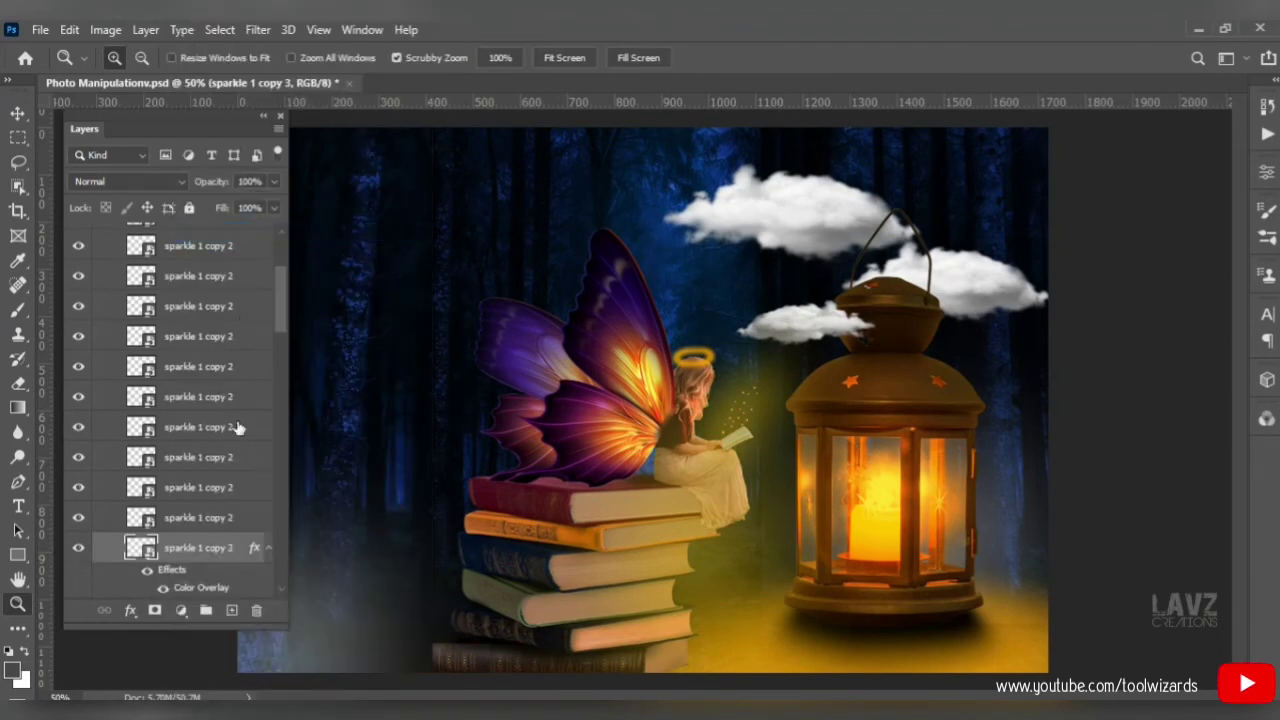
Convert sparkle 1 copy 3 and the two sparkle 1 copy 2 layers directly beneath it to individual smart objects.
{"action": "left_click_drag", "start_coordinate": [280, 318], "coordinate": [286, 362]}
{"action": "right_click", "coordinate": [240, 305]}
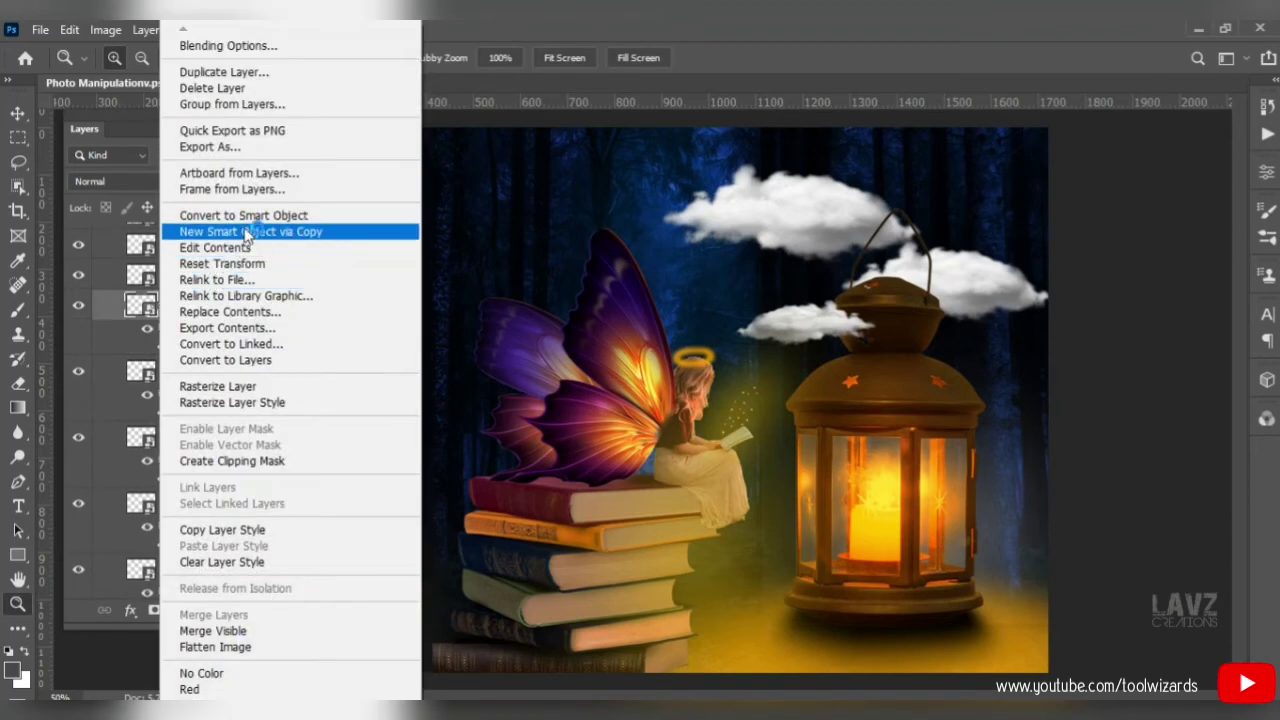
{"action": "left_click", "coordinate": [335, 233]}
{"action": "right_click", "coordinate": [174, 334]}
{"action": "left_click", "coordinate": [234, 236]}
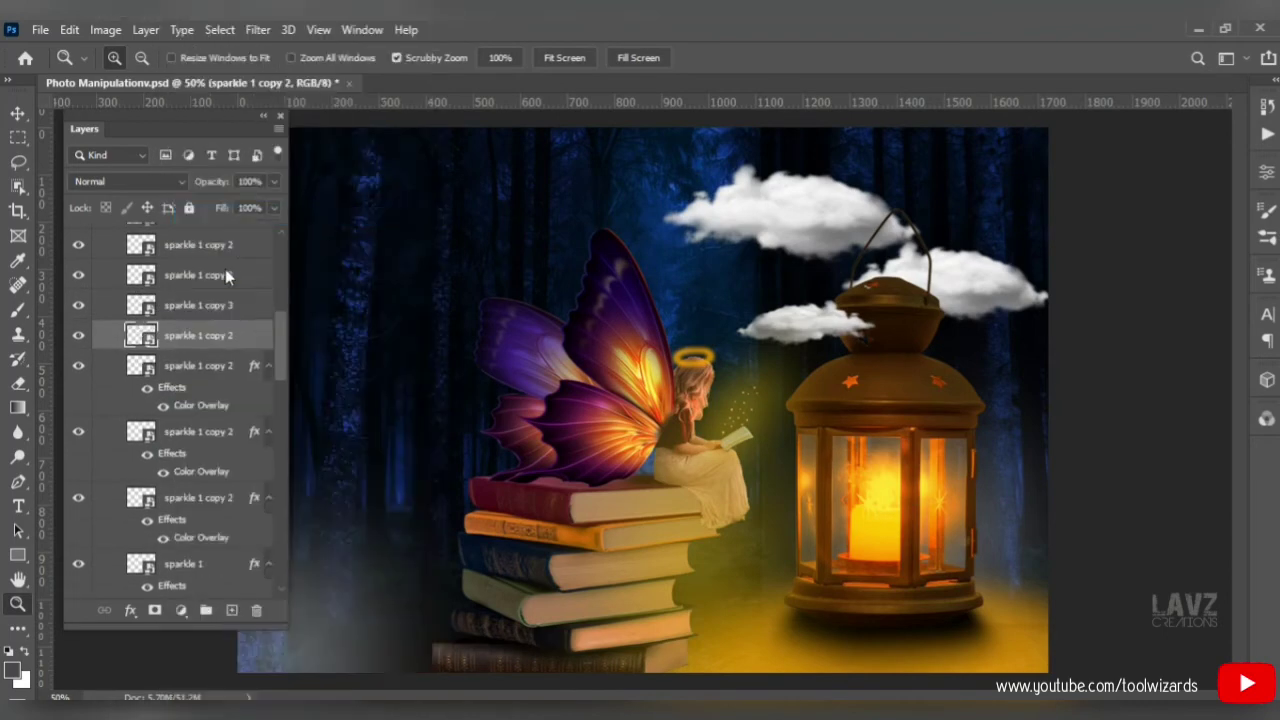
{"action": "right_click", "coordinate": [180, 365]}
{"action": "left_click", "coordinate": [260, 232]}
Convert the last two sparkle 1 copy 2 layers and the sparkle 1 layer to individual smart objects.
{"action": "right_click", "coordinate": [195, 397]}
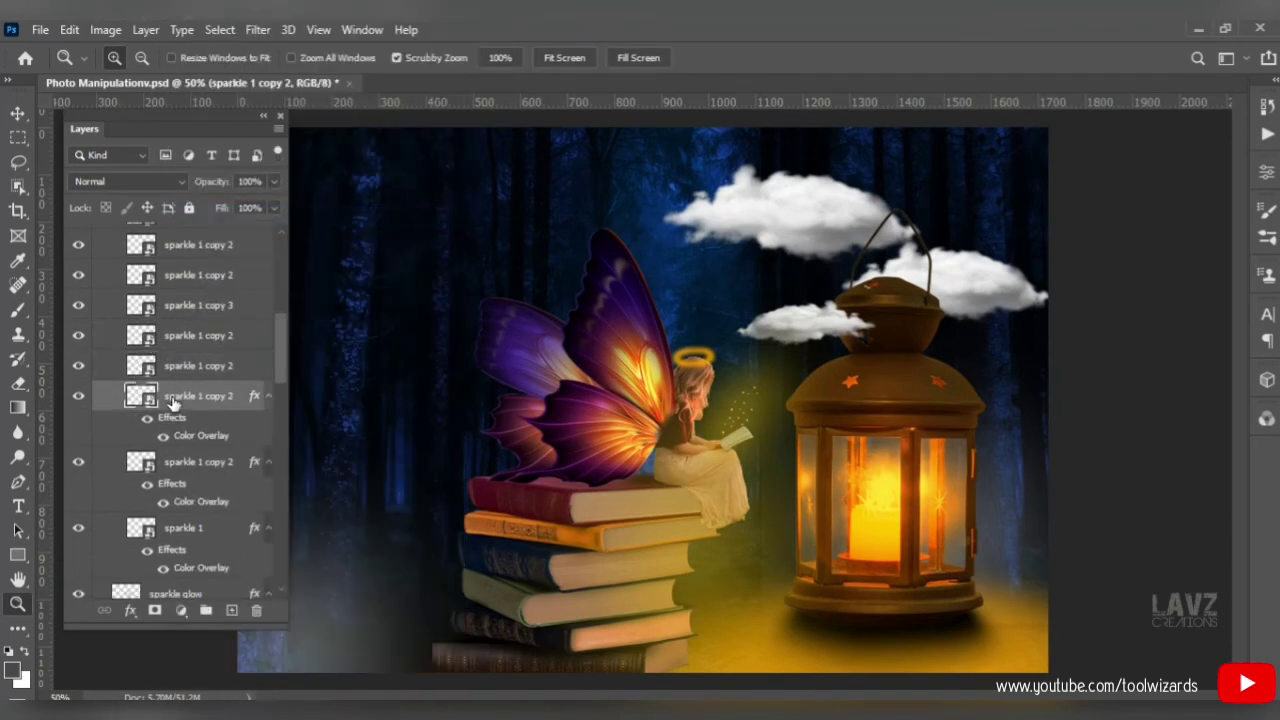
{"action": "left_click", "coordinate": [300, 231]}
{"action": "right_click", "coordinate": [192, 426]}
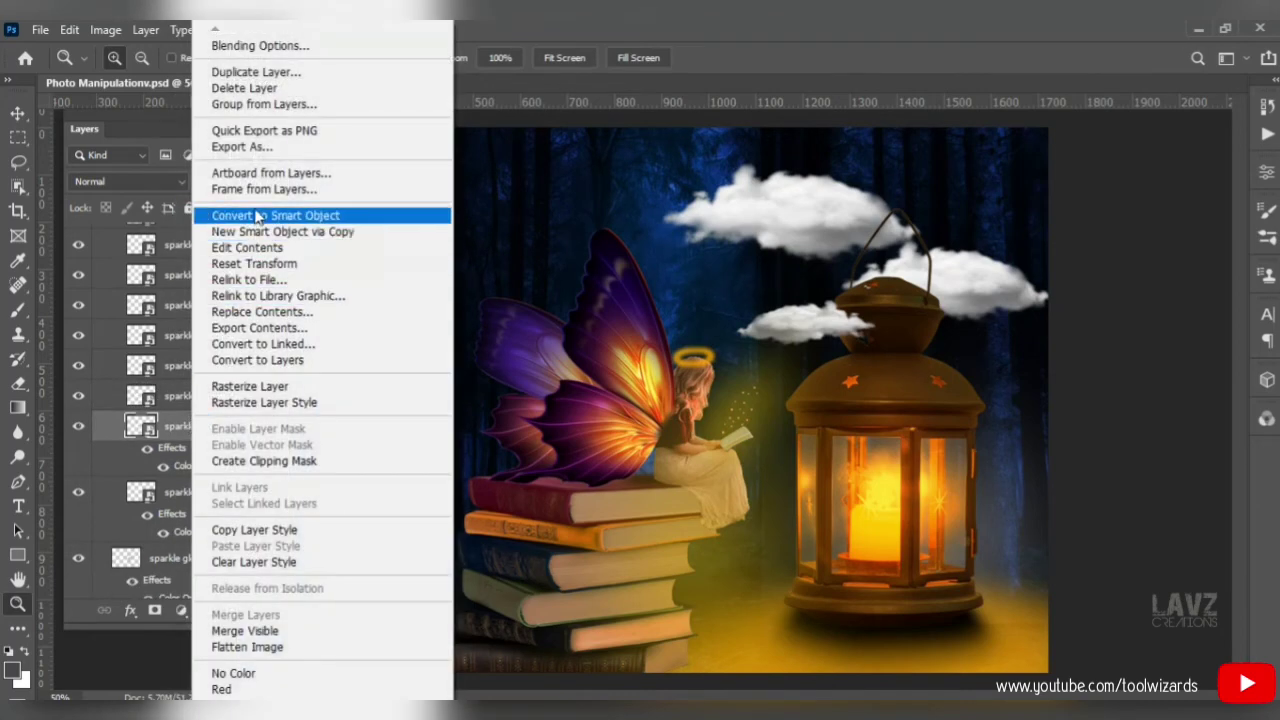
{"action": "left_click", "coordinate": [268, 231]}
{"action": "right_click", "coordinate": [172, 456]}
{"action": "left_click", "coordinate": [268, 231]}
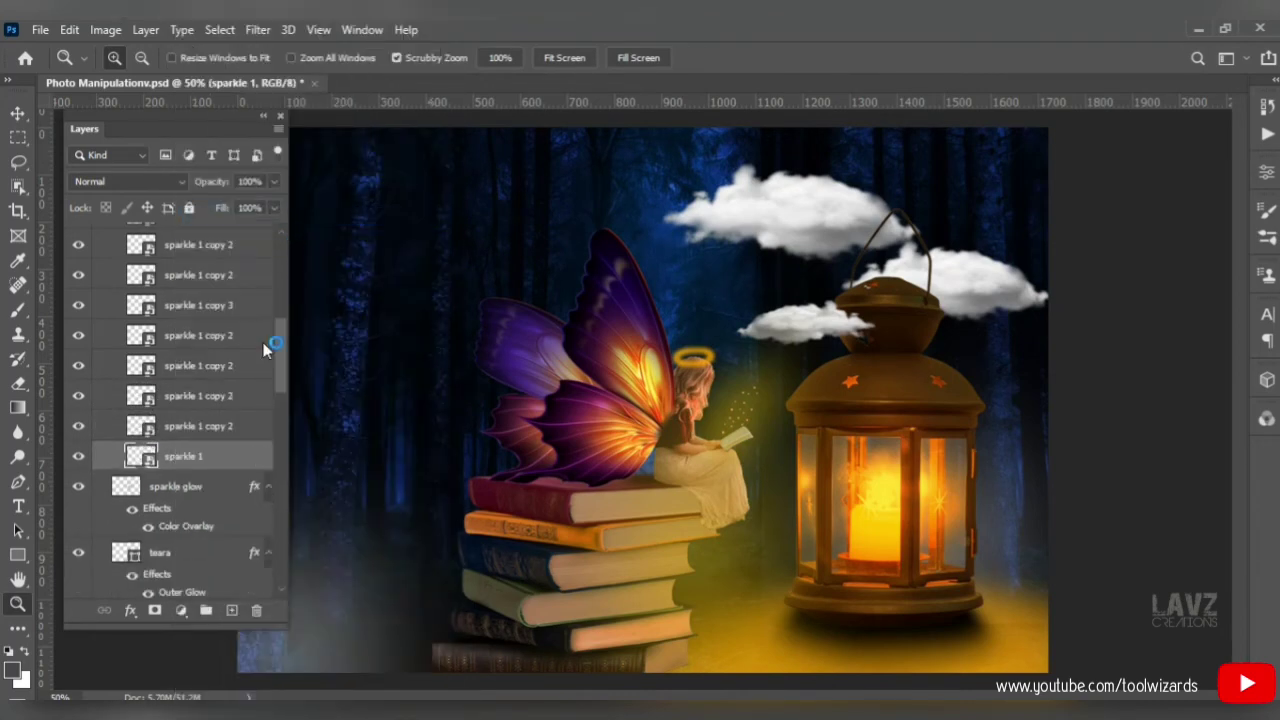
Collapse the sparkle group and its parent Group 1 in the layer stack.
{"action": "left_click_drag", "start_coordinate": [270, 377], "coordinate": [70, 308]}
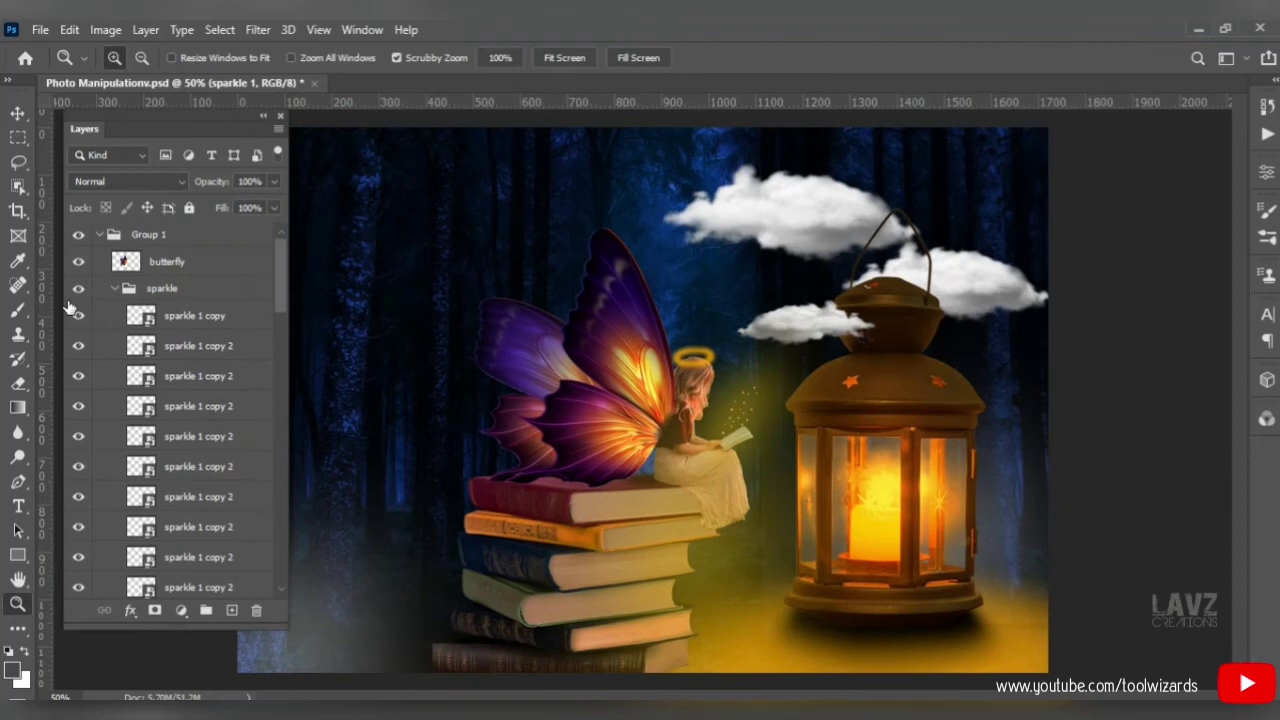
{"action": "left_click", "coordinate": [117, 288]}
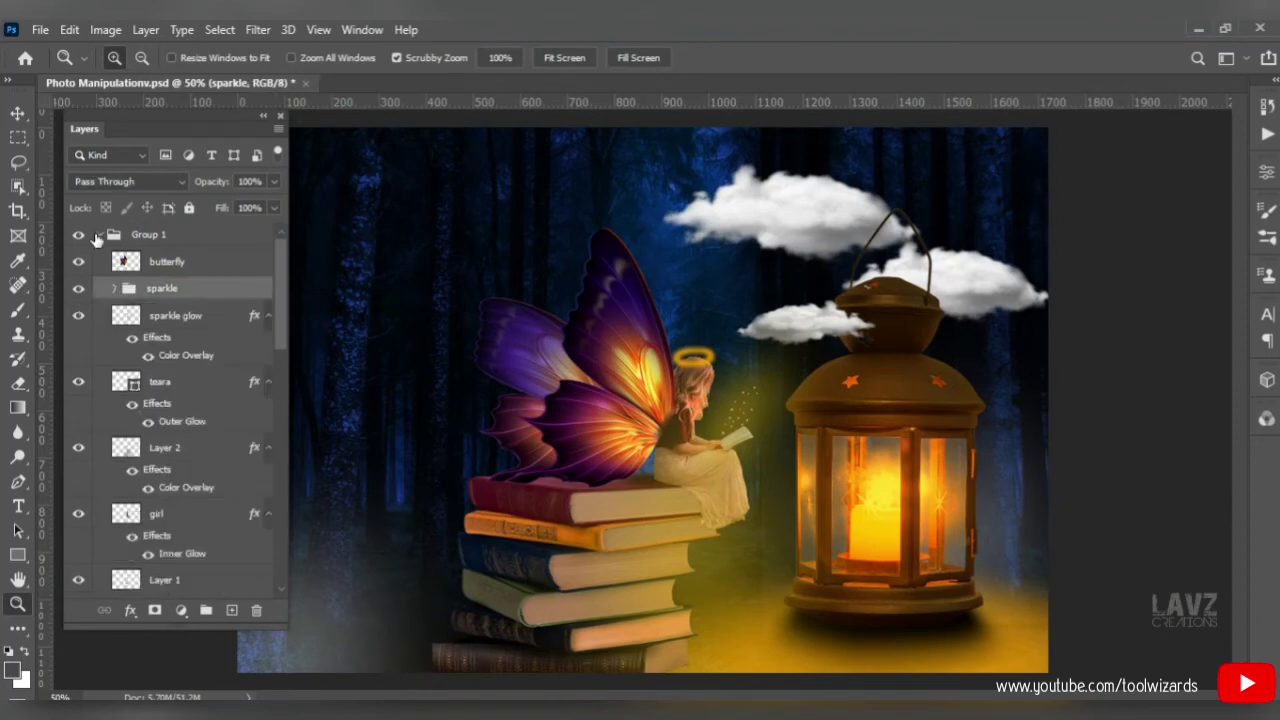
{"action": "left_click", "coordinate": [106, 237]}
{"action": "left_click", "coordinate": [102, 234]}
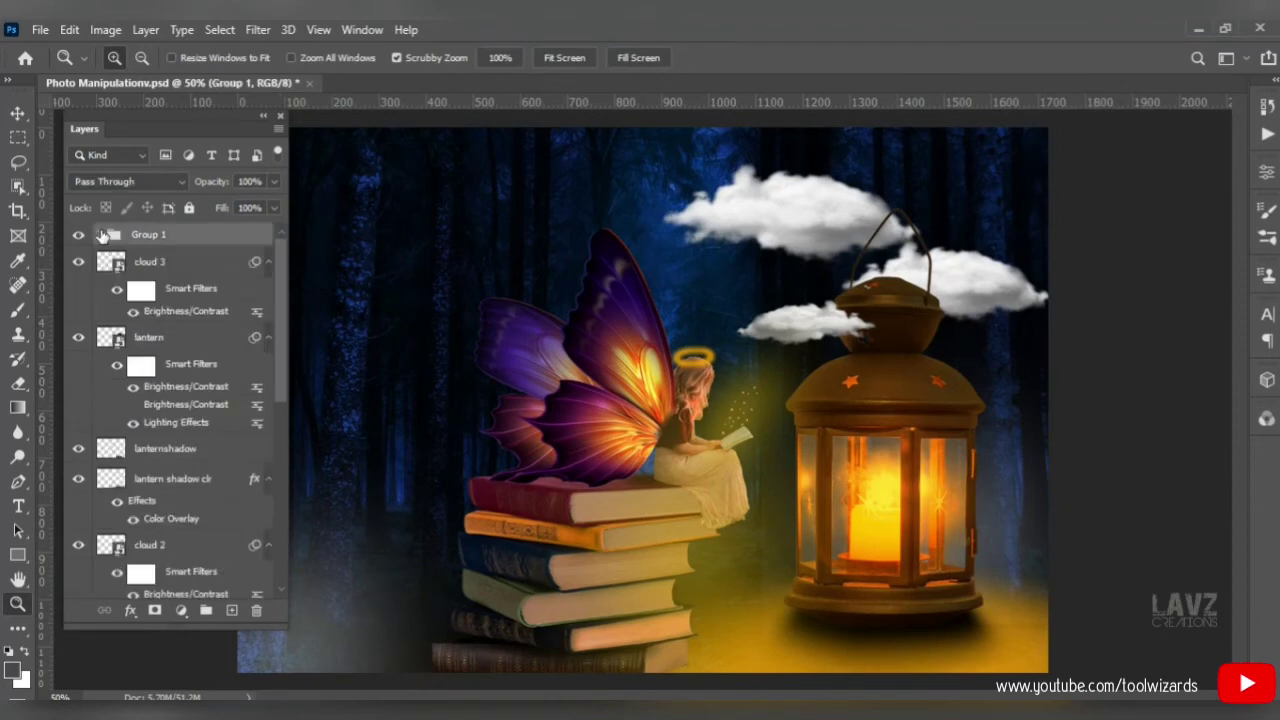
Switch to the Motion workspace and shrink the timeline area so more of the composite shows at 33.3% zoom.
{"action": "left_click", "coordinate": [362, 29]}
{"action": "mouse_move", "coordinate": [470, 63]}
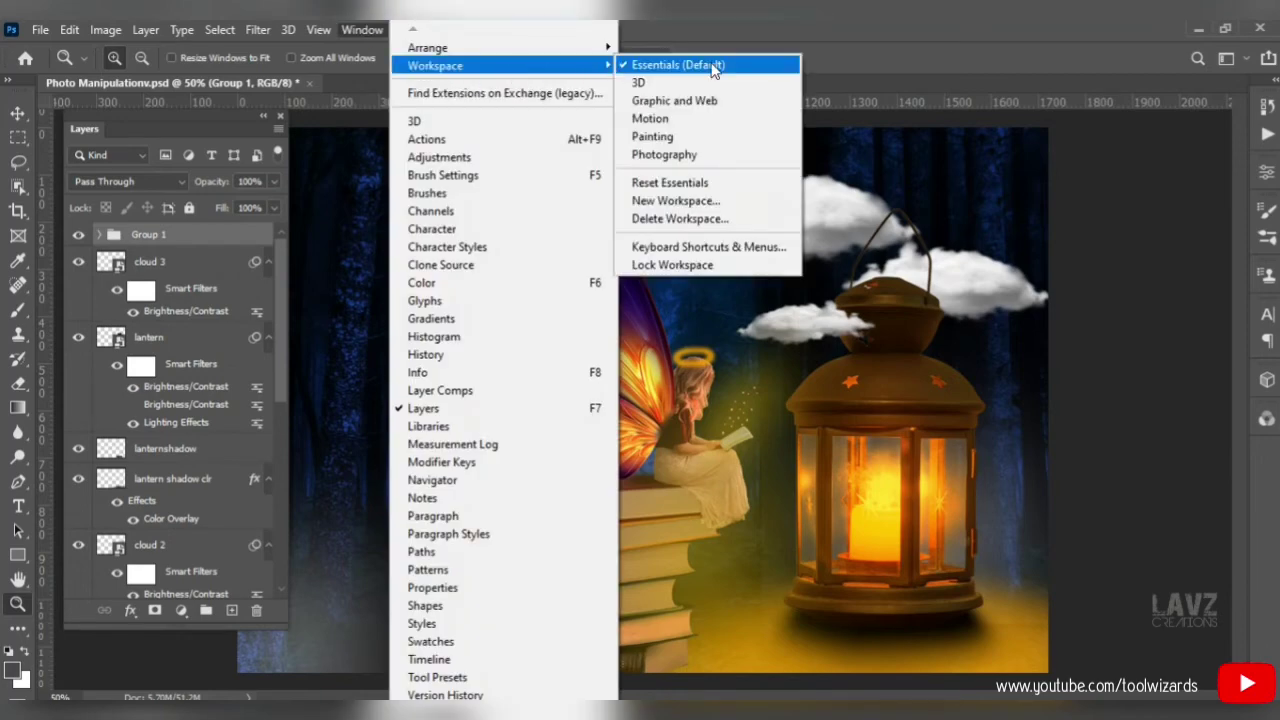
{"action": "left_click", "coordinate": [679, 119]}
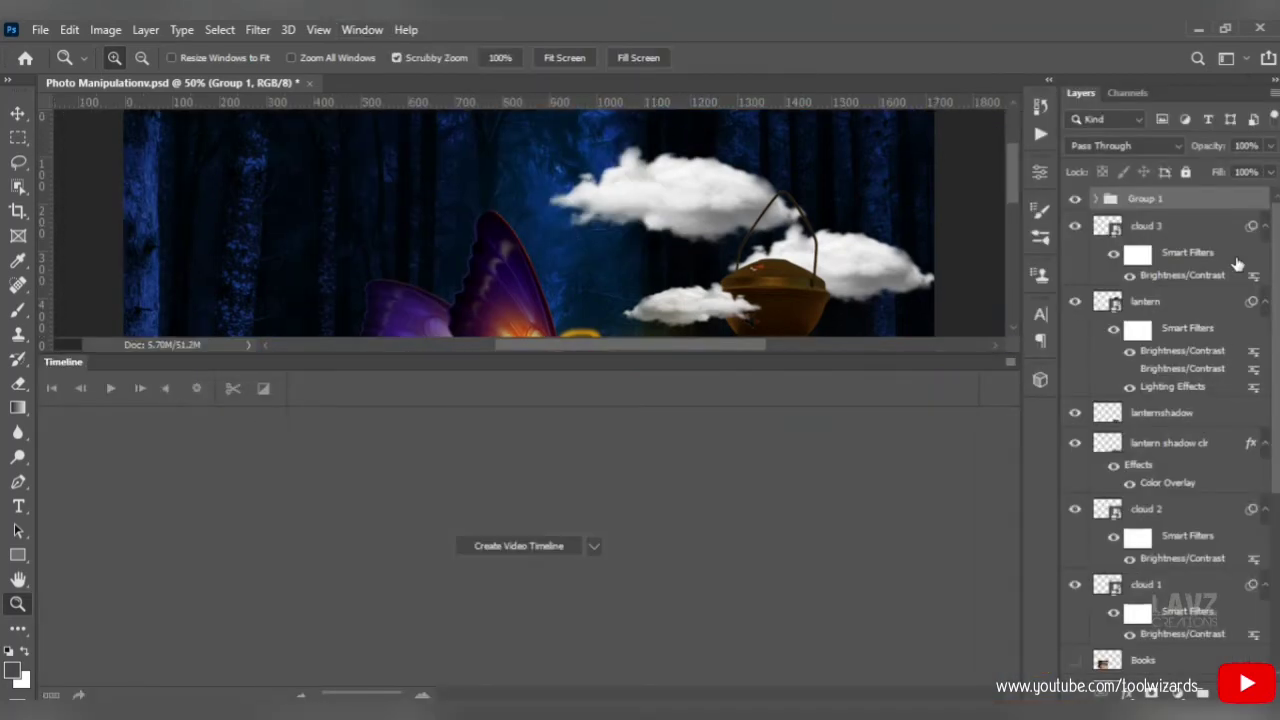
{"action": "left_click_drag", "start_coordinate": [650, 355], "coordinate": [664, 412]}
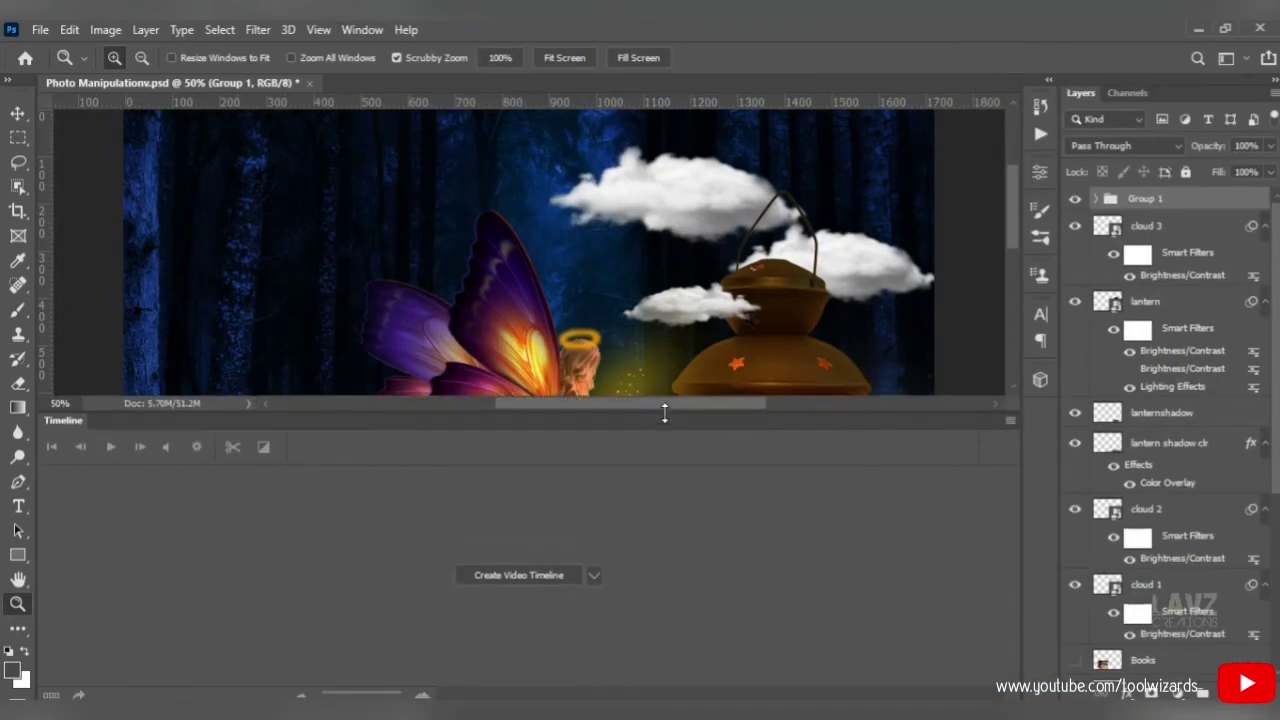
{"action": "left_click", "coordinate": [662, 296], "text": "alt"}
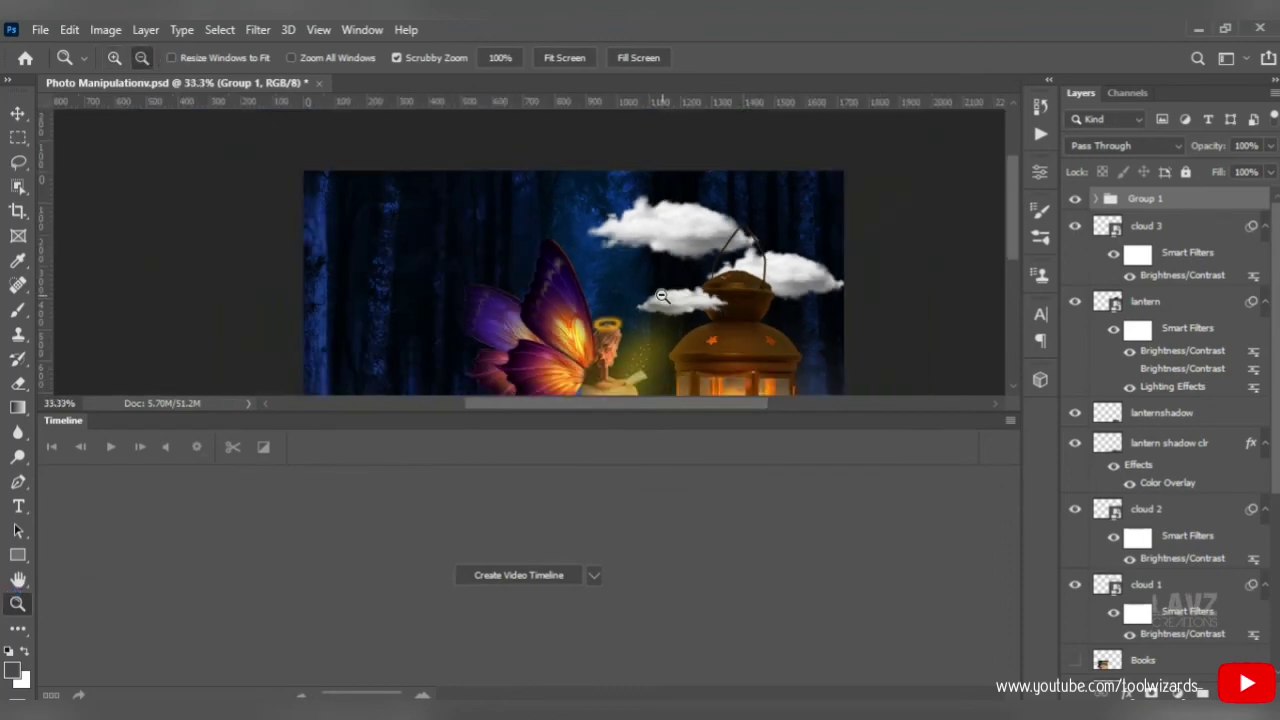
{"action": "left_click_drag", "start_coordinate": [1006, 240], "coordinate": [1024, 278]}
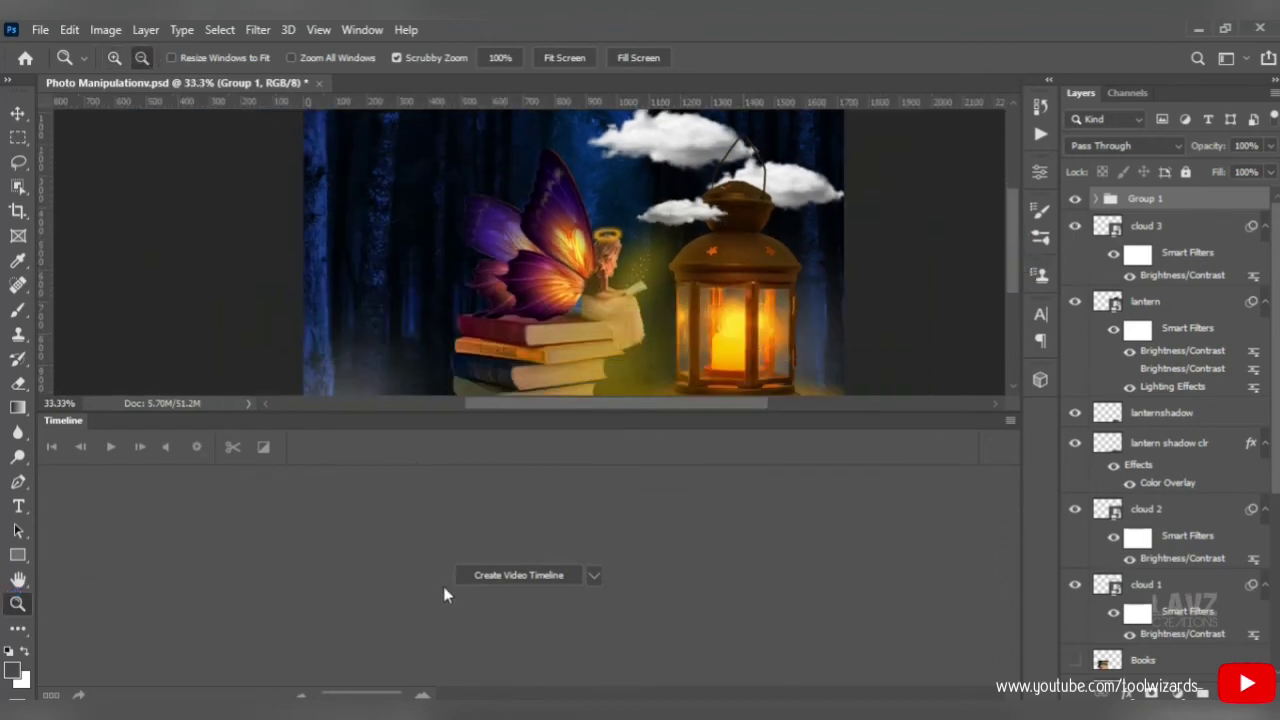
Create a video timeline from the layers, expand the Group 1 tracks and select the butterfly clip.
{"action": "left_click", "coordinate": [518, 575]}
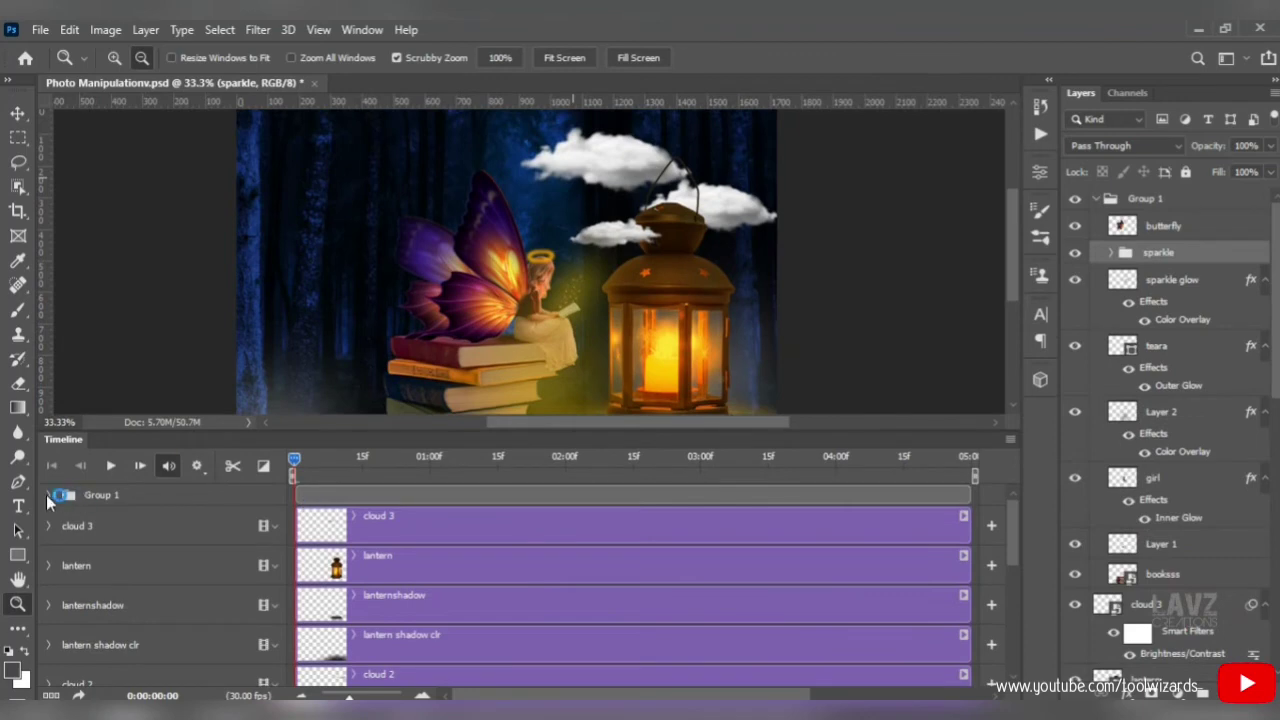
{"action": "left_click", "coordinate": [47, 496]}
{"action": "left_click", "coordinate": [428, 540]}
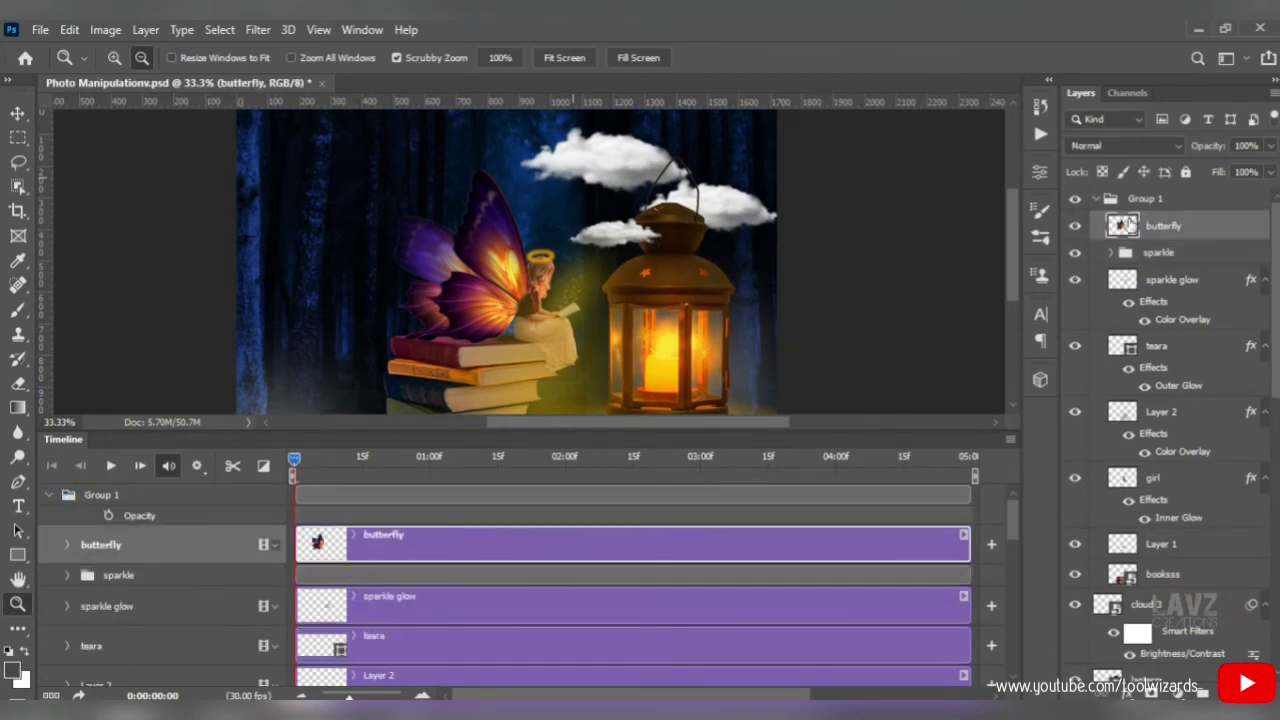
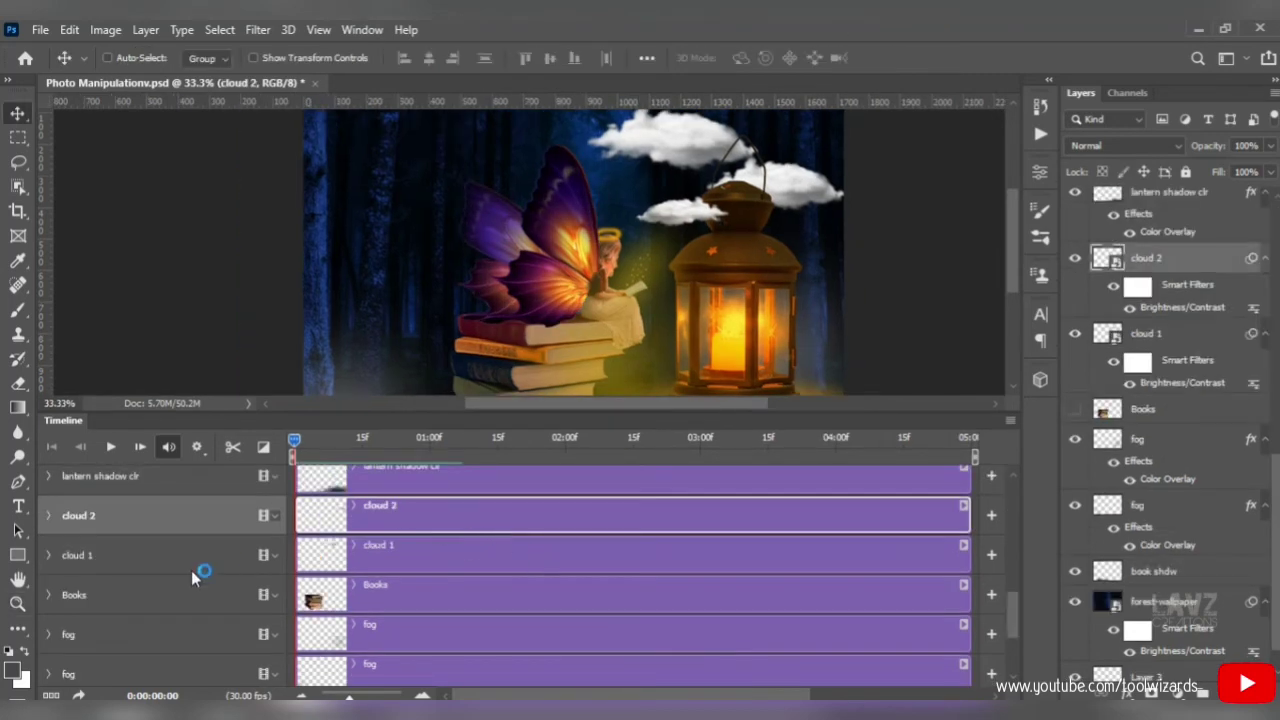
Enable Transform keyframing on cloud 2 at the start of the timeline and shift the cloud right to X 1635.12 px.
{"action": "left_click", "coordinate": [46, 515]}
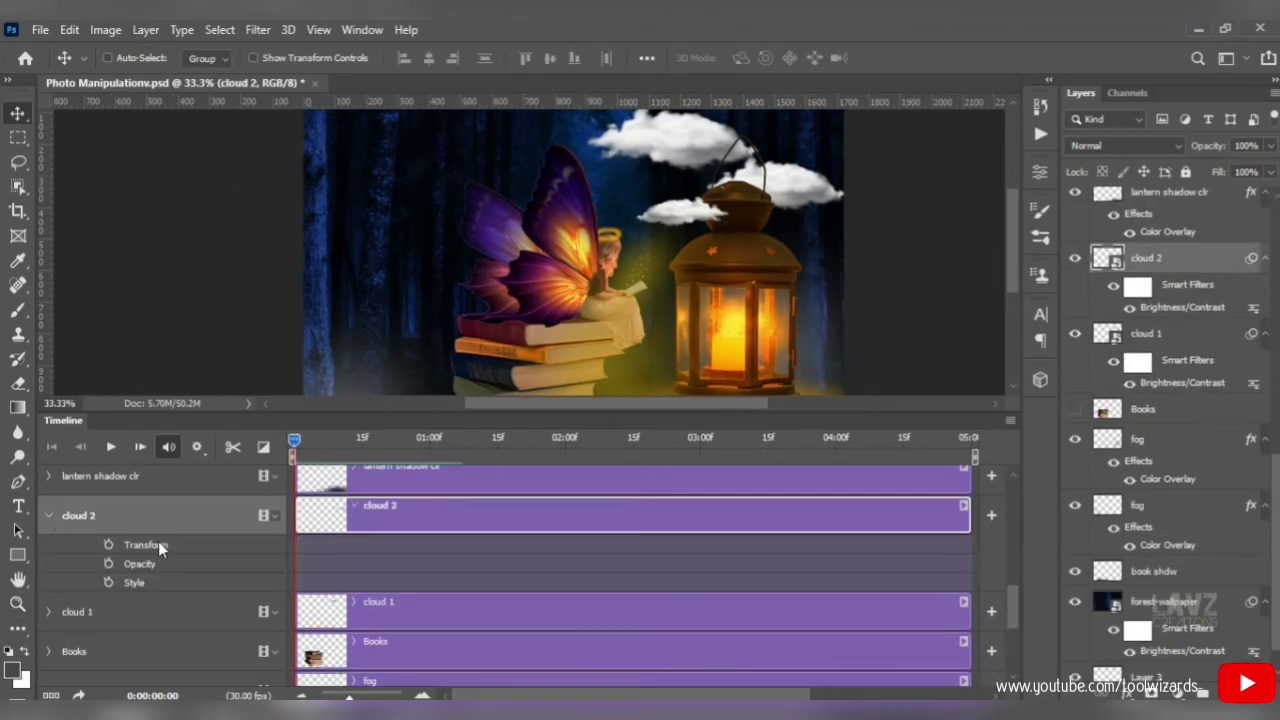
{"action": "left_click", "coordinate": [110, 545]}
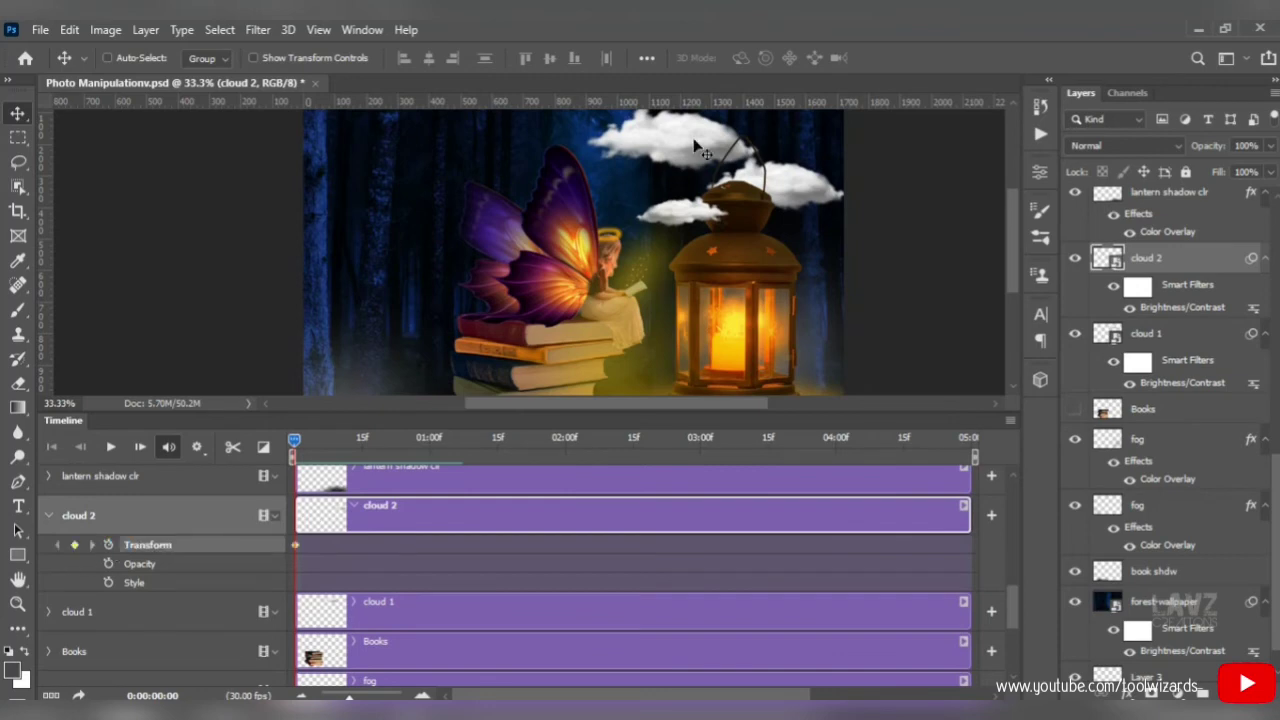
{"action": "key", "text": "ctrl+t"}
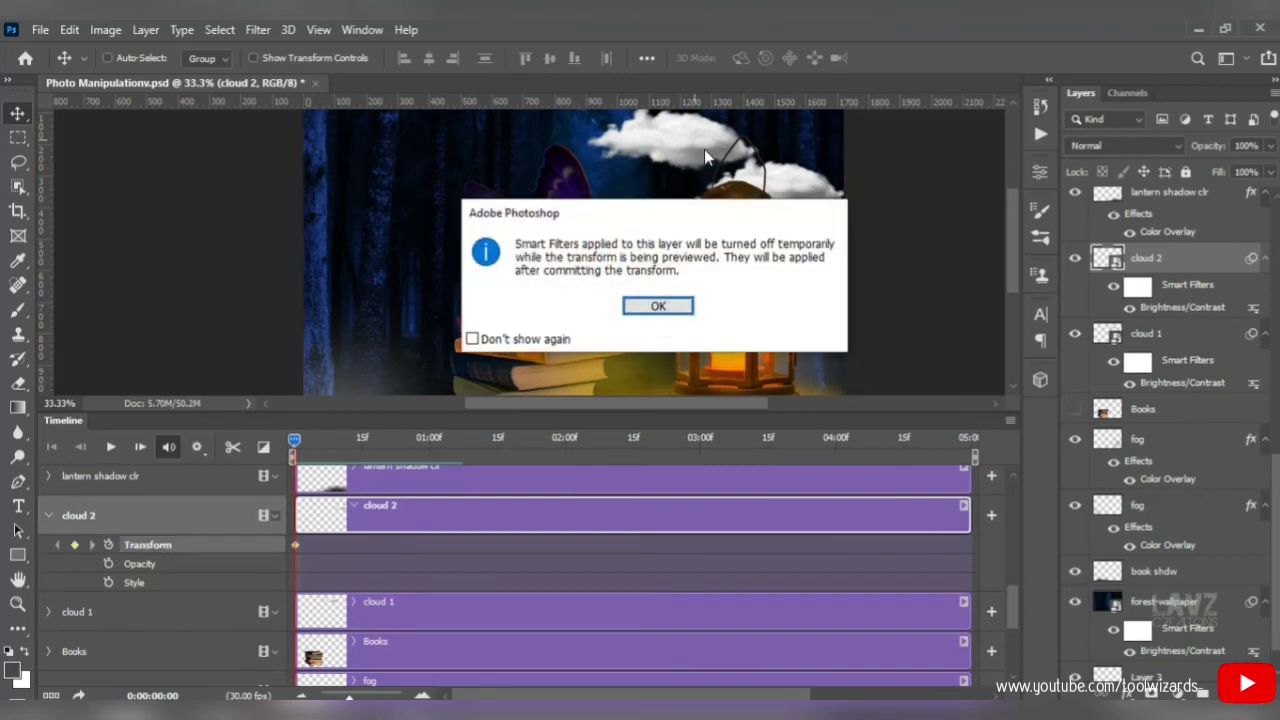
{"action": "left_click", "coordinate": [658, 309]}
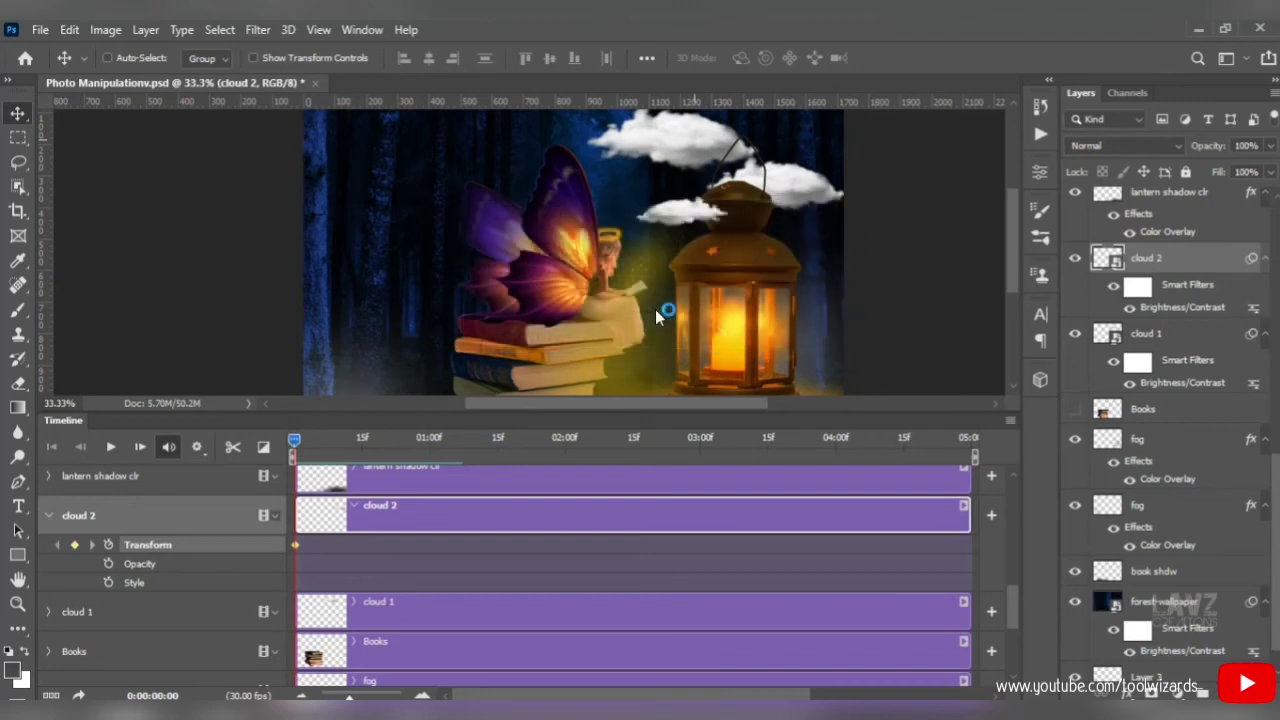
{"action": "left_click_drag", "start_coordinate": [768, 202], "coordinate": [846, 202]}
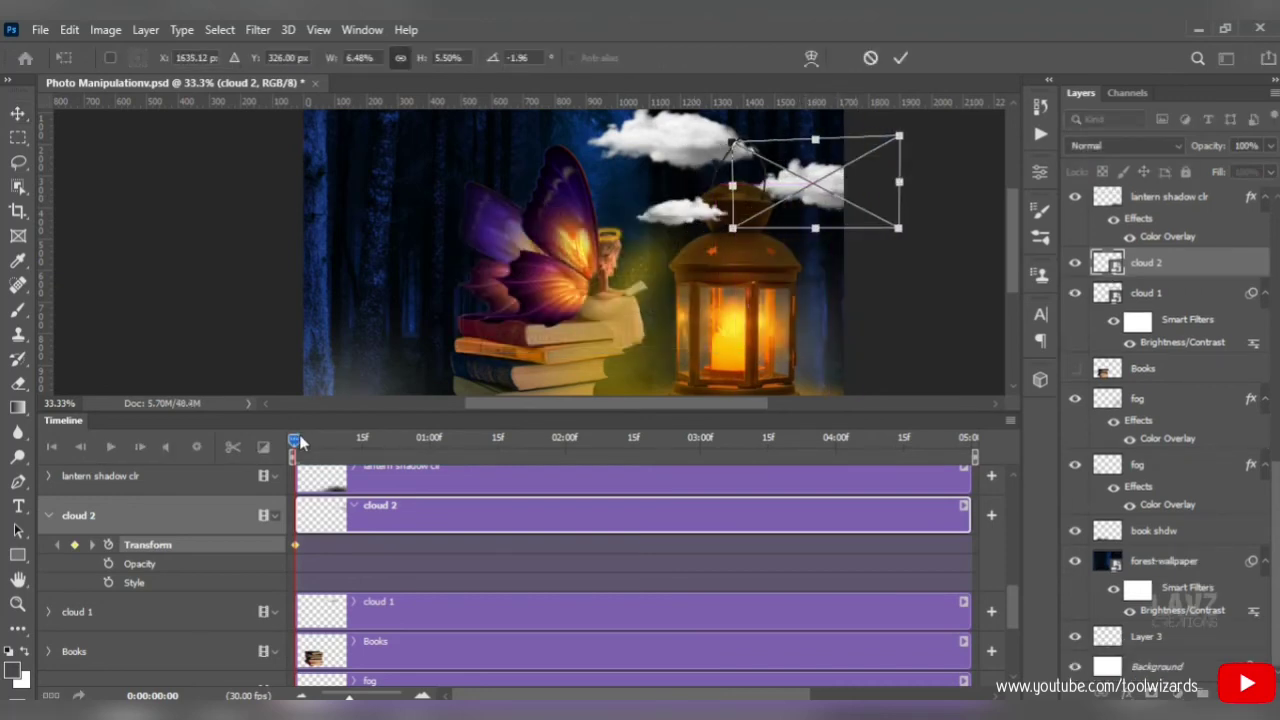
{"action": "key", "text": "Return"}
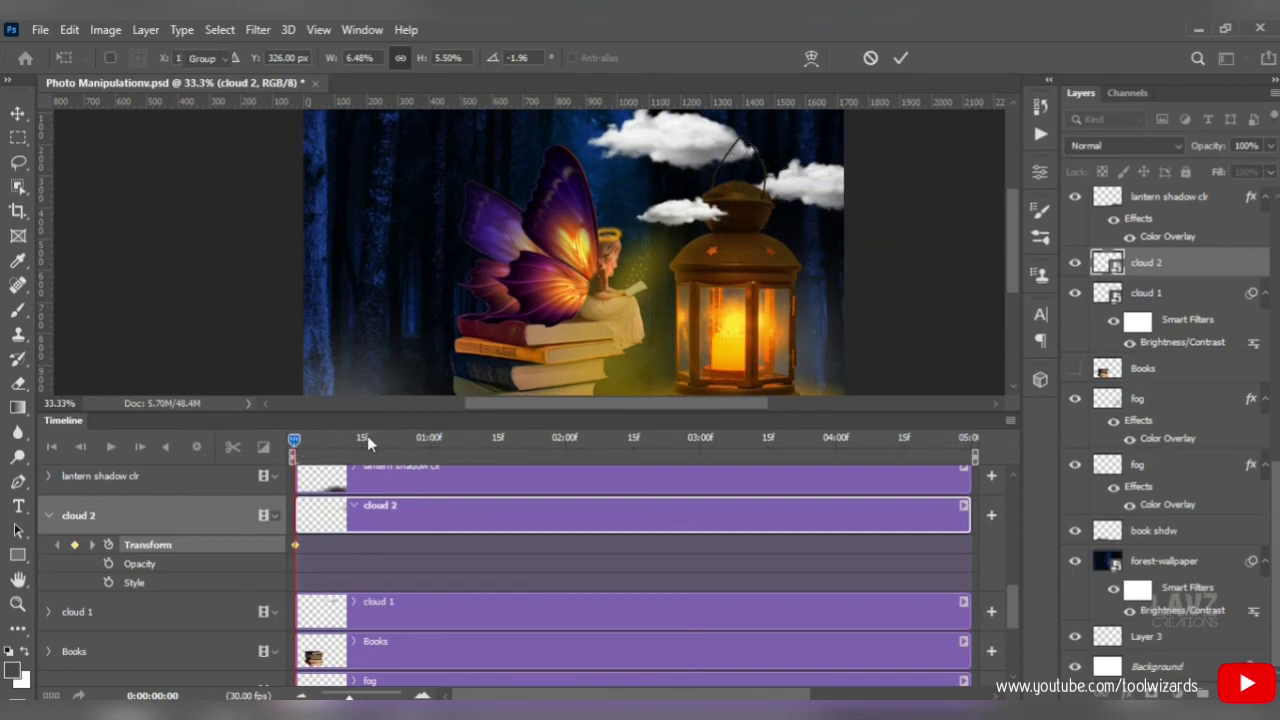
Add two more cloud 2 position keyframes, moving the cloud left at 0:00:01:22 and right again at 0:00:02:27.
{"action": "left_click_drag", "start_coordinate": [298, 442], "coordinate": [527, 443]}
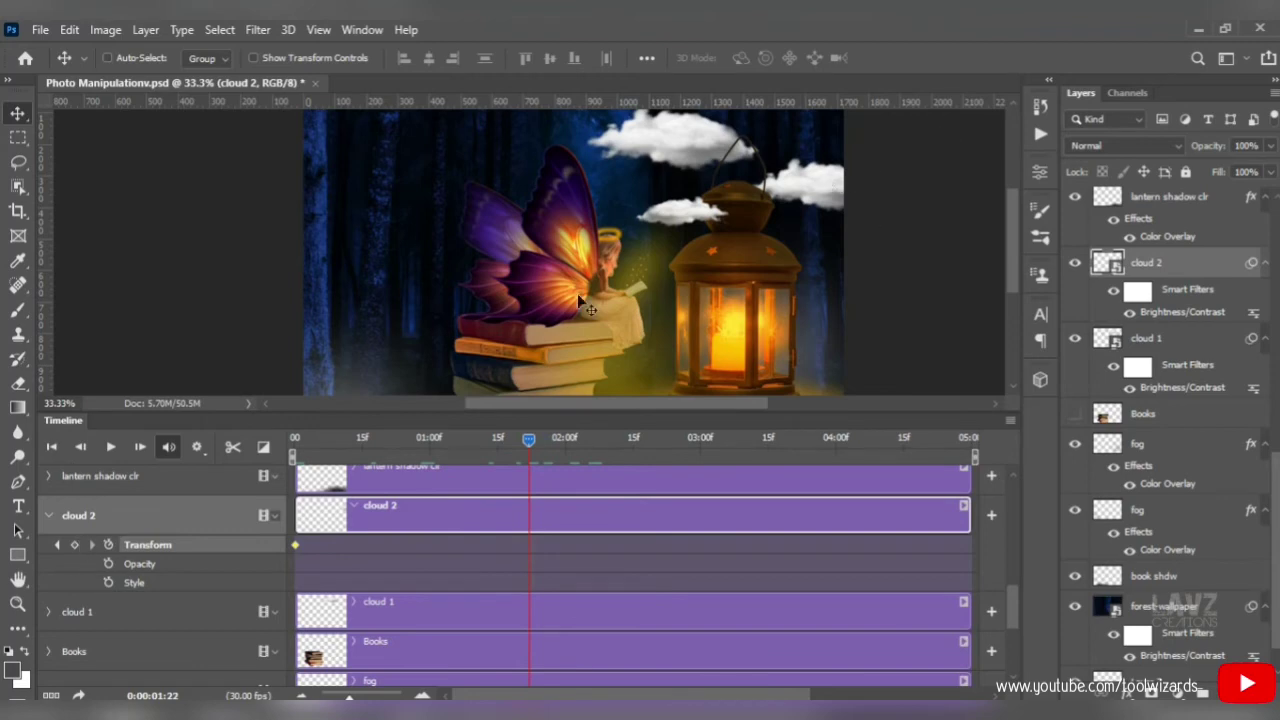
{"action": "mouse_move", "coordinate": [803, 197]}
{"action": "left_mouse_down"}
{"action": "mouse_move", "coordinate": [783, 194]}
{"action": "mouse_move", "coordinate": [811, 191]}
{"action": "left_mouse_up"}
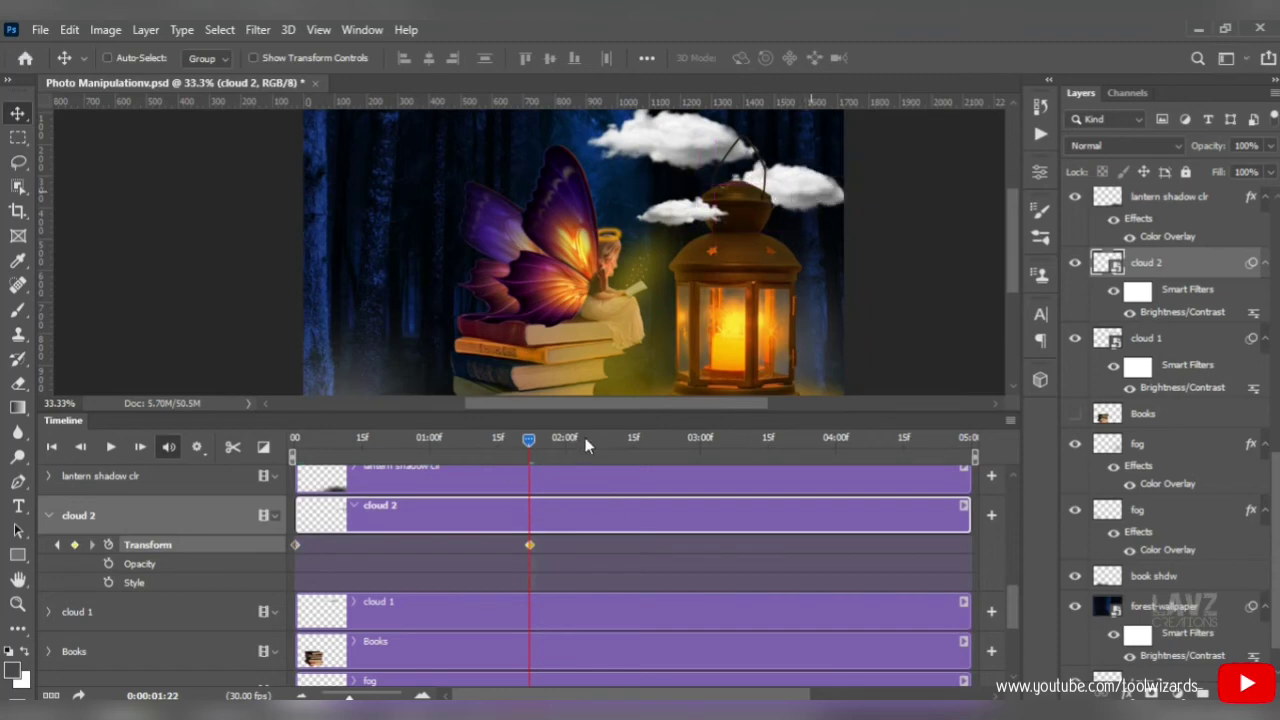
{"action": "left_click_drag", "start_coordinate": [536, 438], "coordinate": [687, 446]}
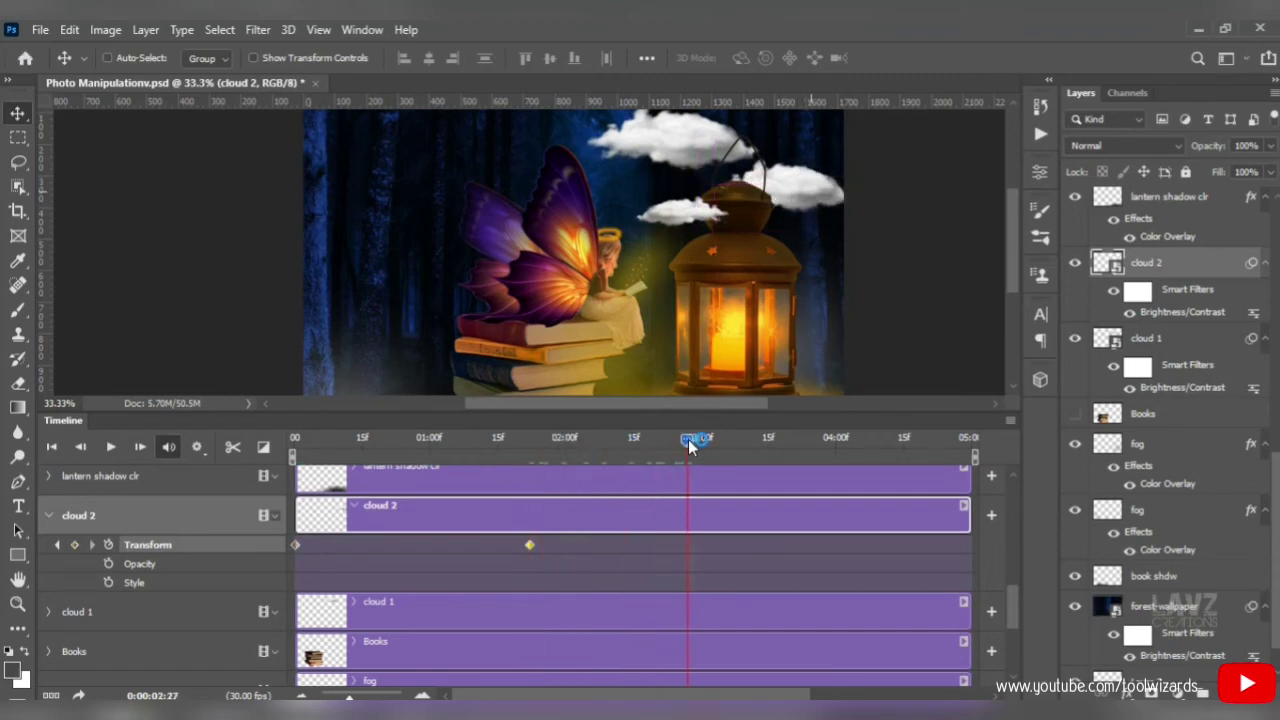
{"action": "left_click_drag", "start_coordinate": [808, 197], "coordinate": [823, 190]}
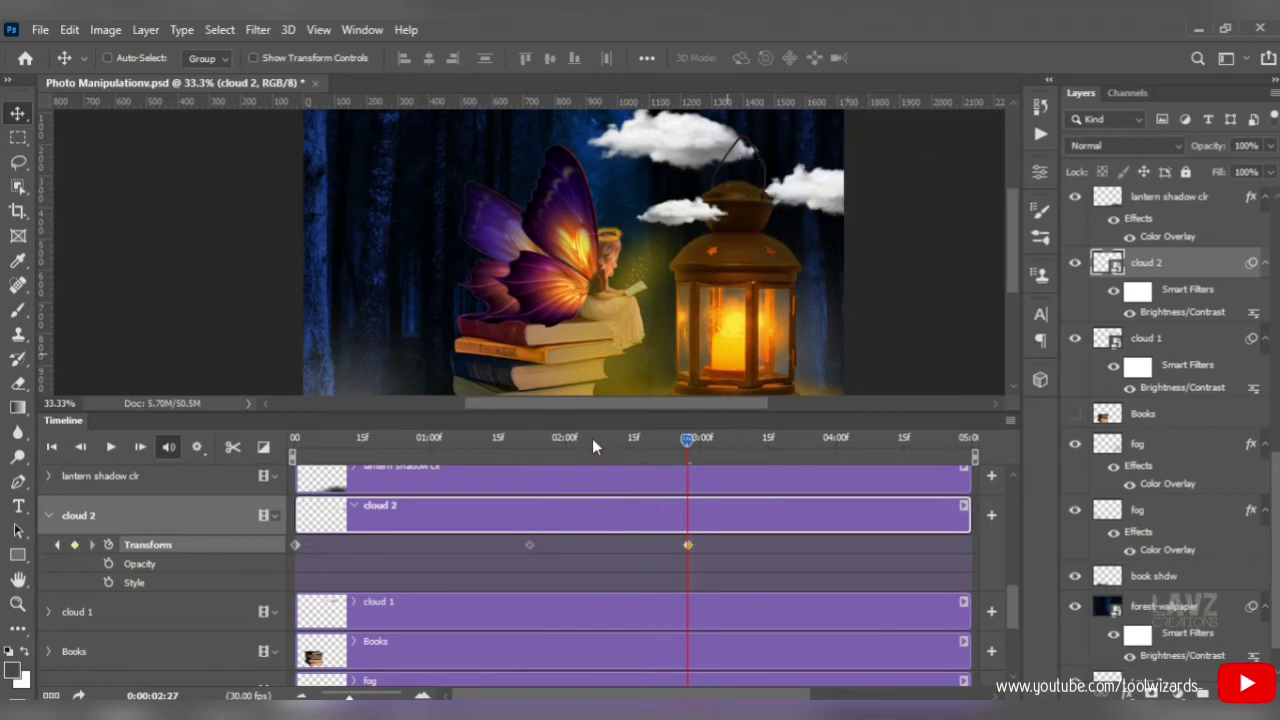
At the timeline's start, shift cloud 1 left to X 1088, Y 173 px and enable its Transform keyframing.
{"action": "left_click_drag", "start_coordinate": [592, 438], "coordinate": [294, 440]}
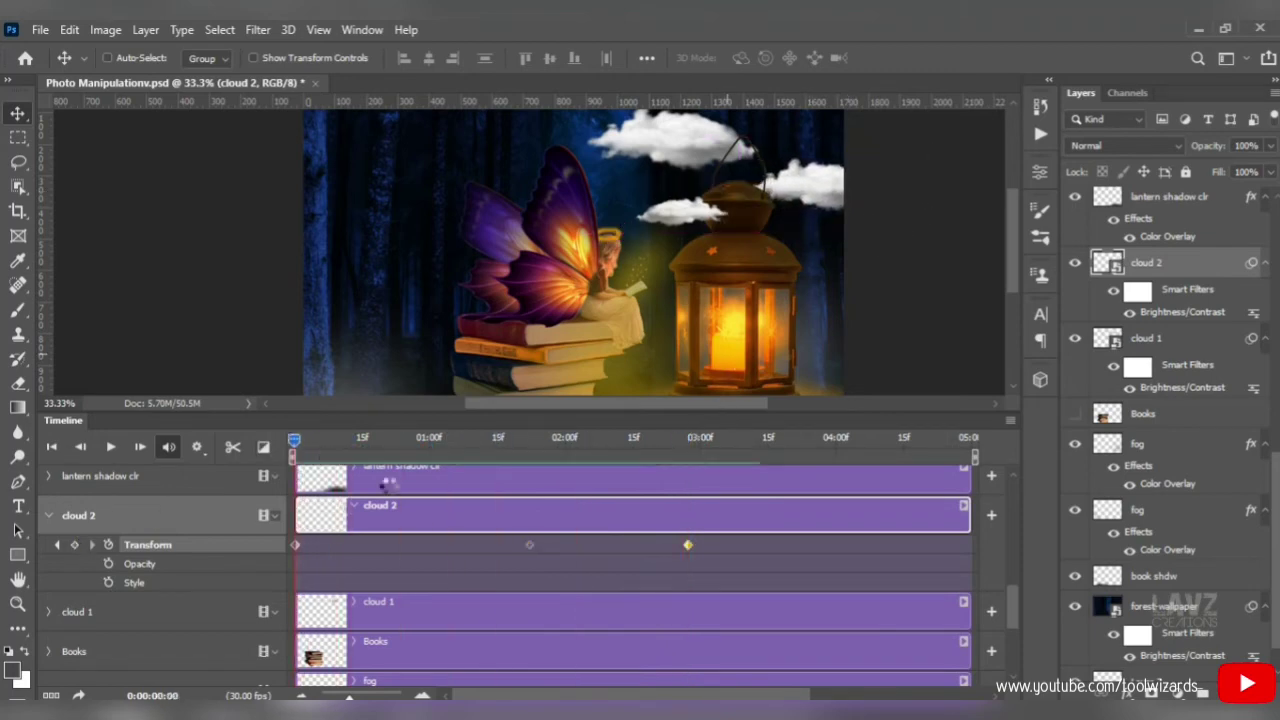
{"action": "left_click", "coordinate": [410, 605]}
{"action": "right_click", "coordinate": [276, 619]}
{"action": "left_click", "coordinate": [368, 610]}
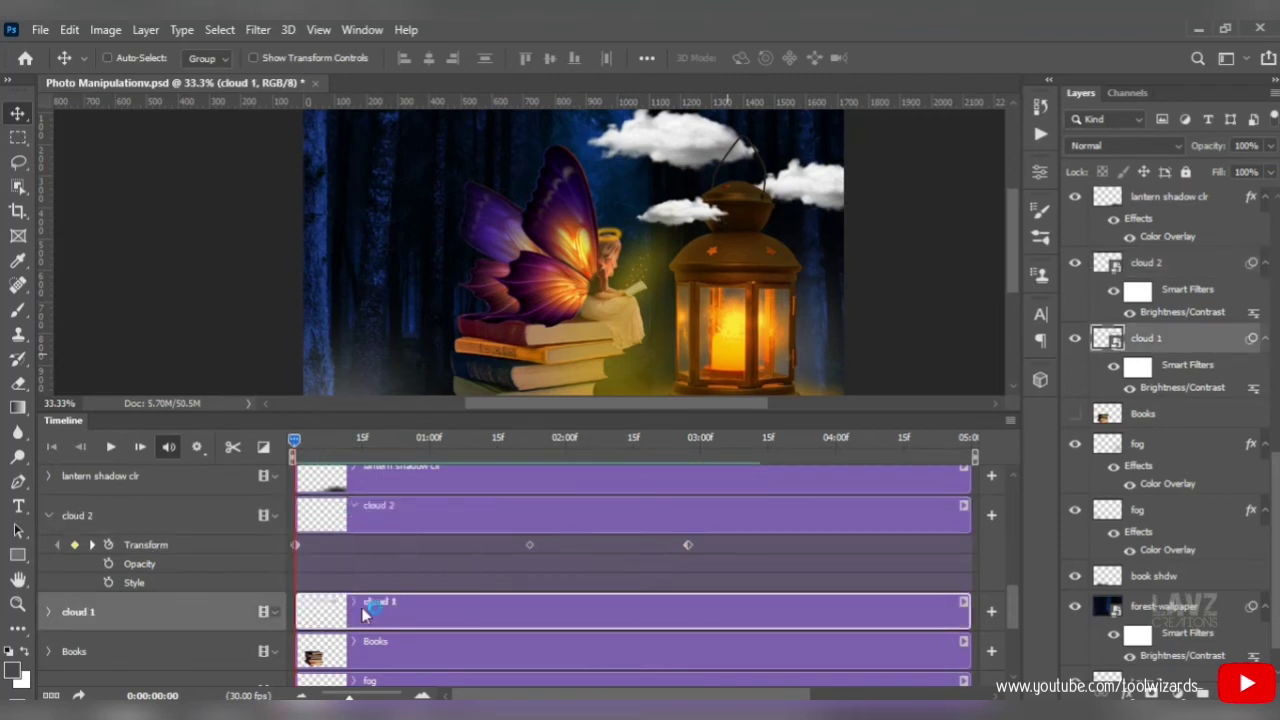
{"action": "left_click", "coordinate": [354, 604]}
{"action": "scroll", "coordinate": [474, 597], "scroll_direction": "down", "scroll_amount": 2}
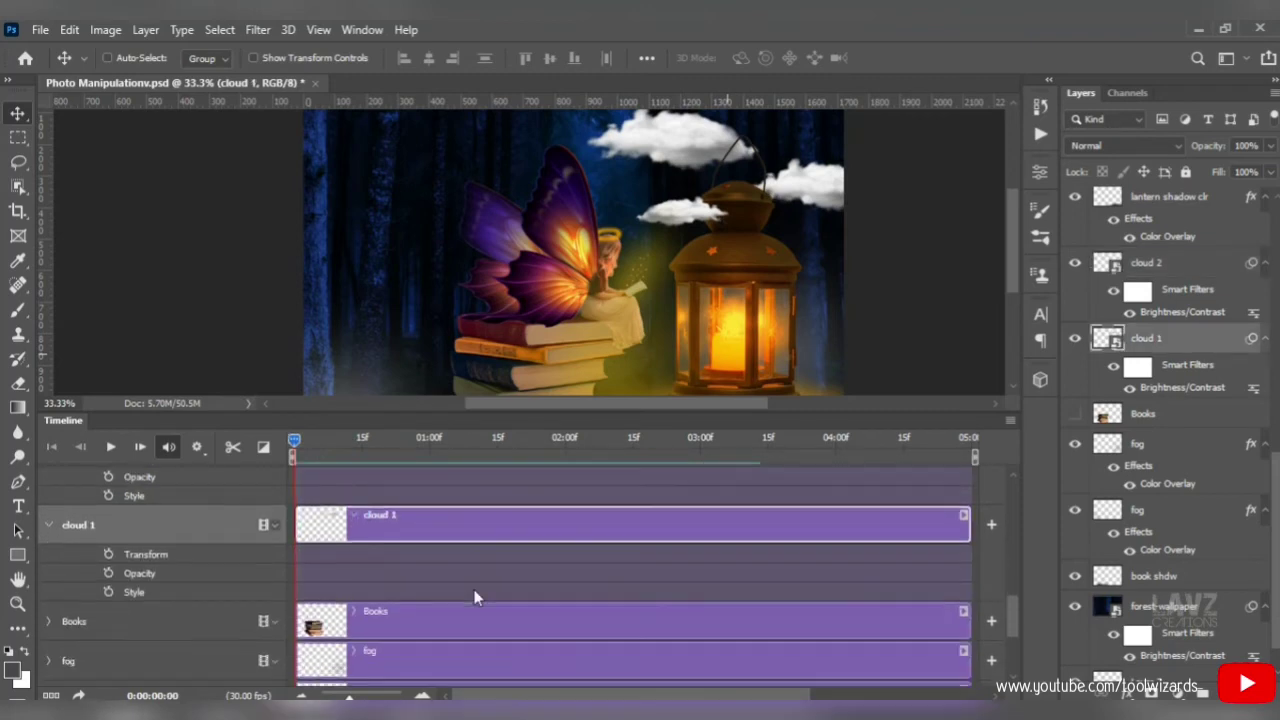
{"action": "key", "text": "ctrl+t"}
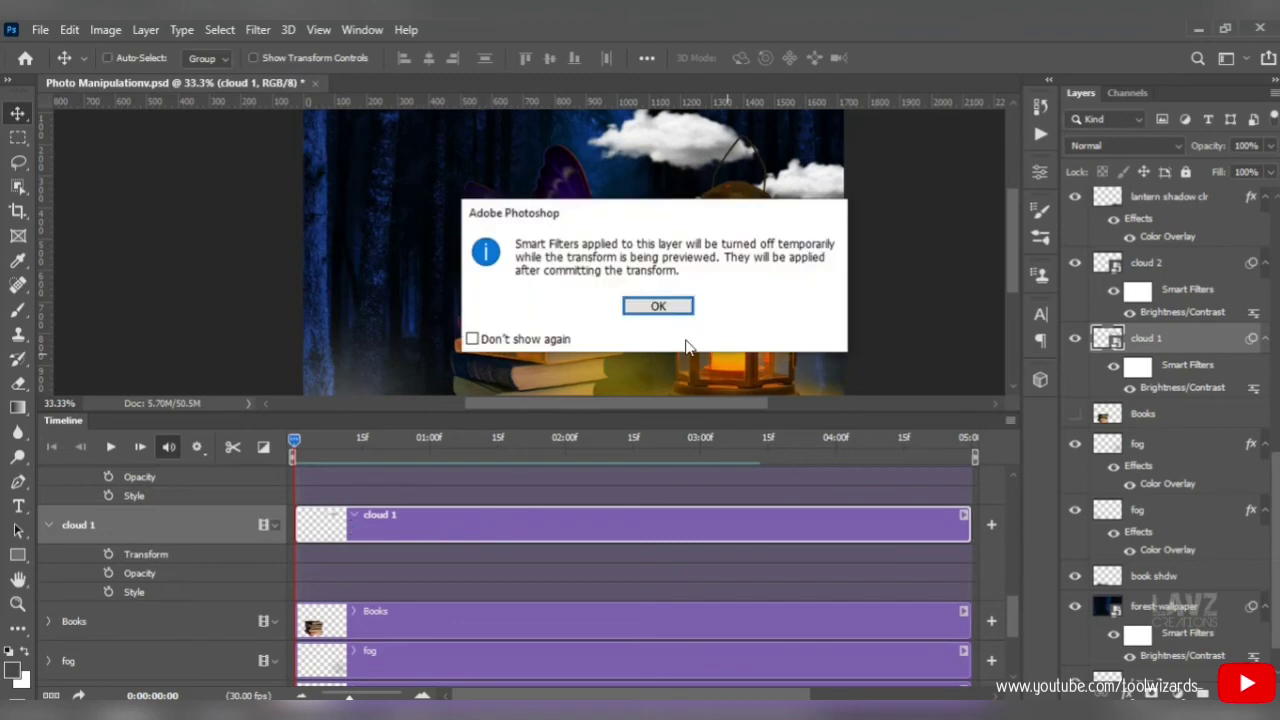
{"action": "left_click", "coordinate": [657, 306]}
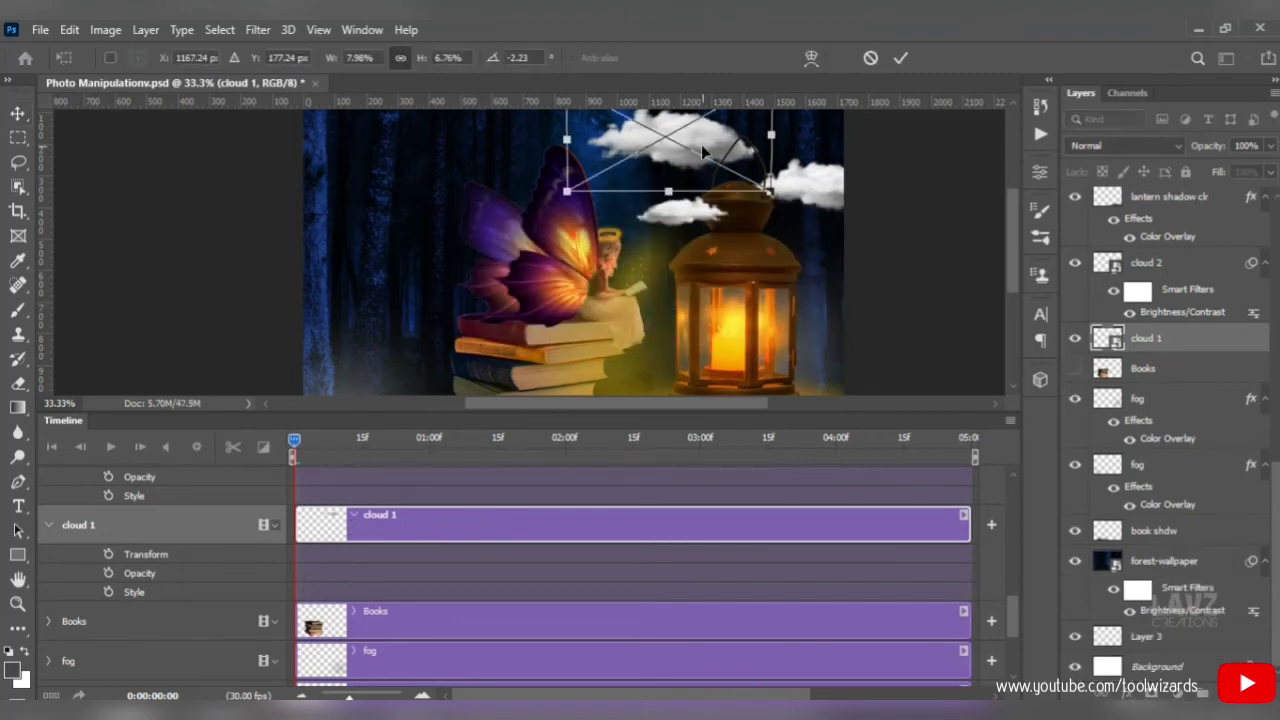
{"action": "left_click_drag", "start_coordinate": [724, 155], "coordinate": [690, 152]}
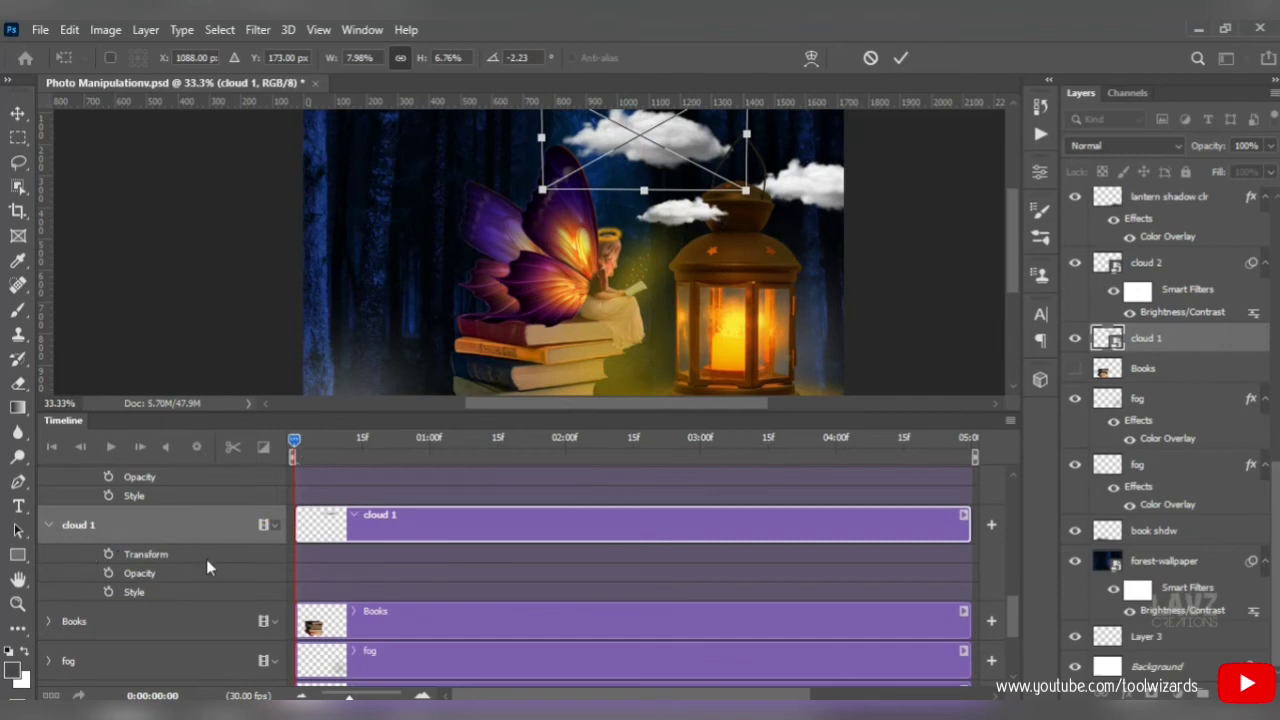
{"action": "key", "text": "Return"}
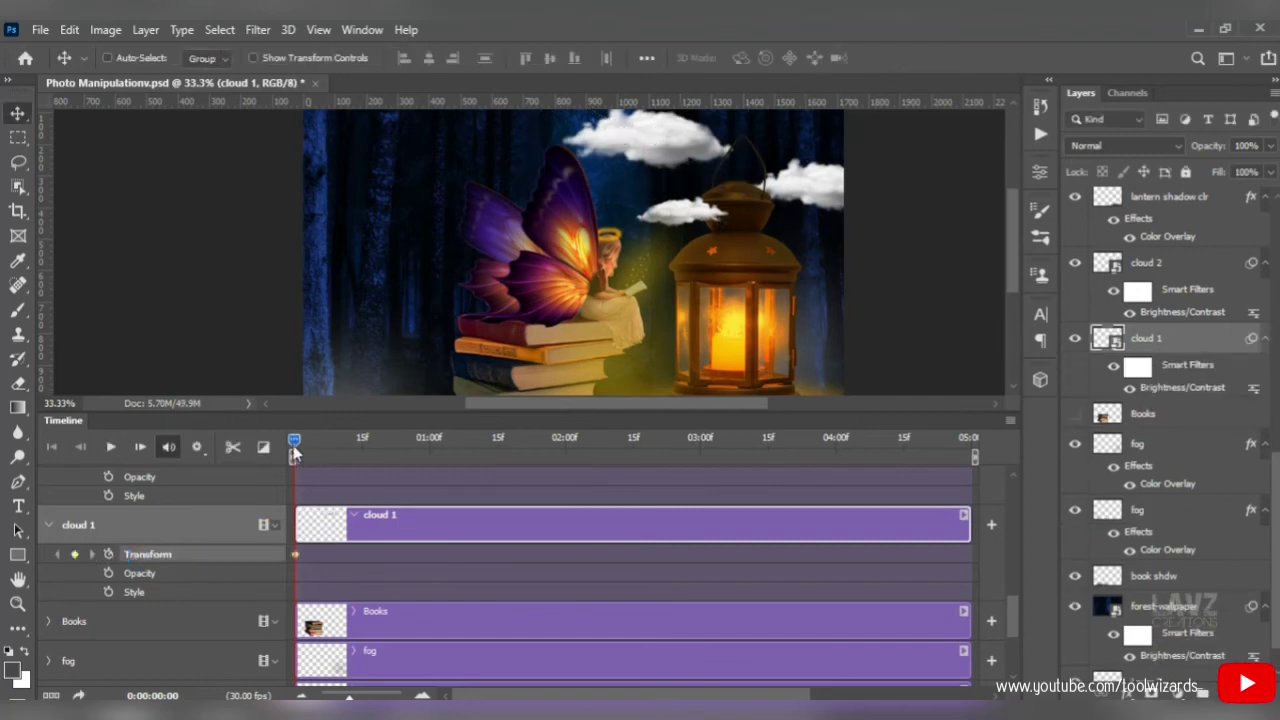
Add two more cloud 1 position keyframes, moving the cloud right at 0:00:01:22 and back left at the time of cloud 2's last keyframe.
{"action": "left_click_drag", "start_coordinate": [293, 441], "coordinate": [562, 451]}
{"action": "scroll", "coordinate": [1012, 601], "scroll_direction": "up", "scroll_amount": 2}
{"action": "scroll", "coordinate": [874, 548], "scroll_direction": "down", "scroll_amount": 2}
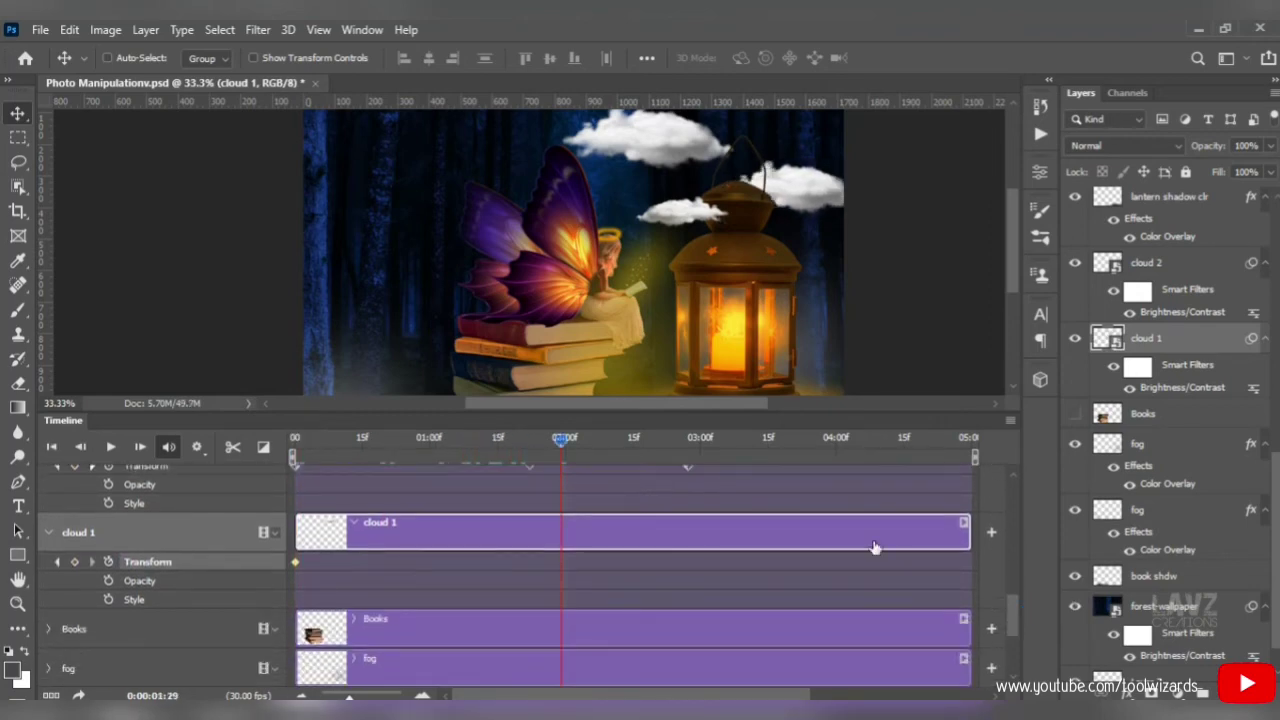
{"action": "scroll", "coordinate": [1012, 607], "scroll_direction": "up", "scroll_amount": 2}
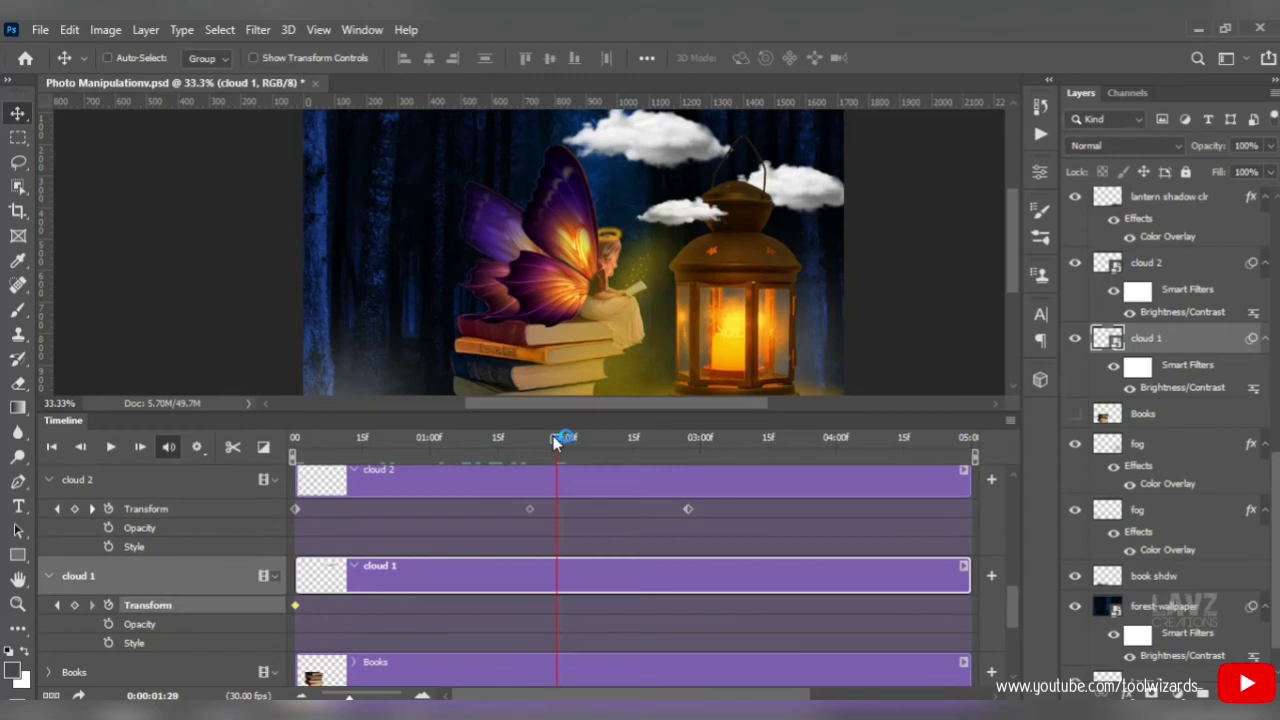
{"action": "left_click_drag", "start_coordinate": [561, 435], "coordinate": [529, 442]}
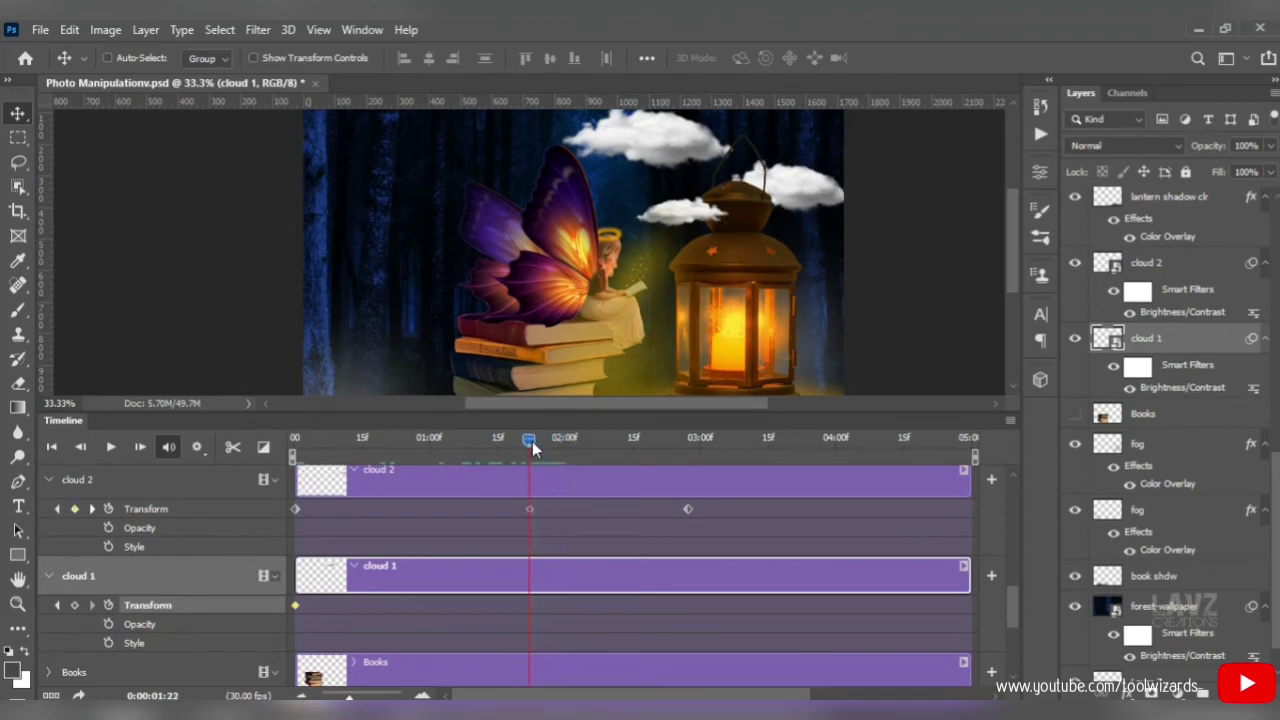
{"action": "left_click_drag", "start_coordinate": [648, 152], "coordinate": [680, 144]}
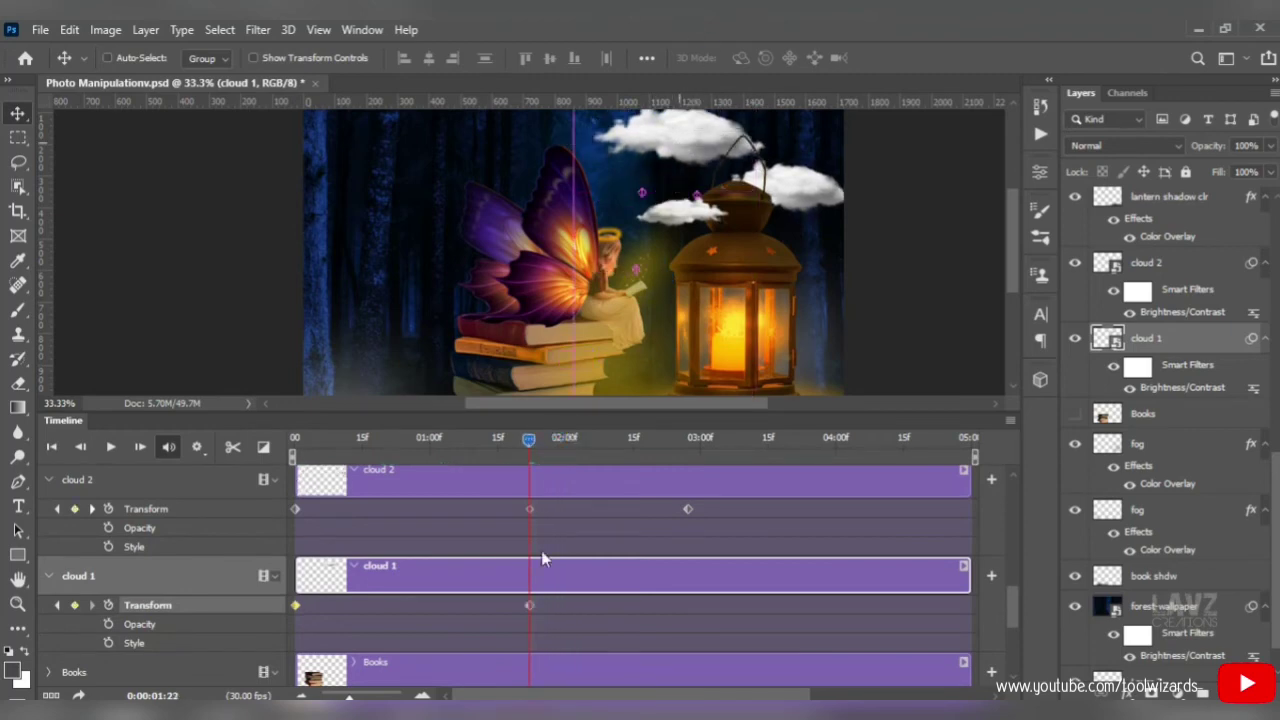
{"action": "left_click", "coordinate": [529, 605]}
{"action": "left_click_drag", "start_coordinate": [529, 441], "coordinate": [687, 442]}
{"action": "left_click_drag", "start_coordinate": [650, 157], "coordinate": [629, 167]}
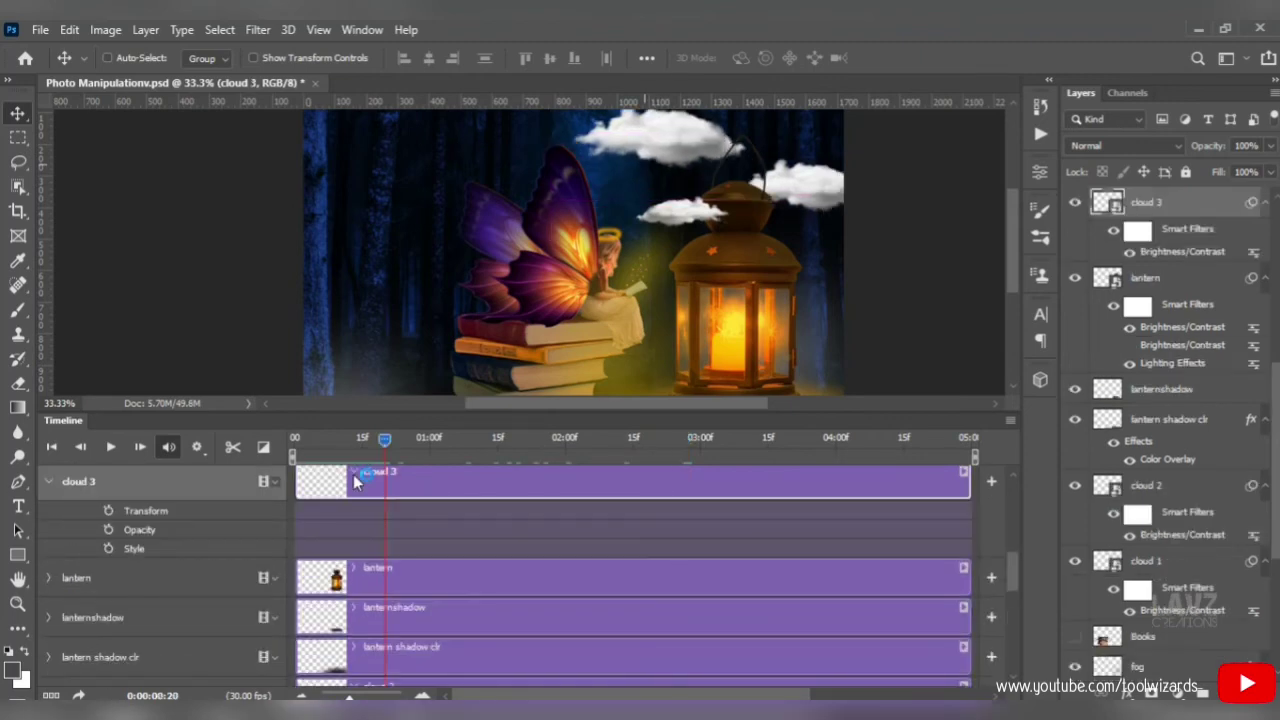
At 0:00:00:01, shift cloud 3 right onto the lantern's top and enable its Transform keyframing.
{"action": "scroll", "coordinate": [1020, 575], "scroll_direction": "down", "scroll_amount": 1}
{"action": "left_click_drag", "start_coordinate": [386, 440], "coordinate": [298, 440]}
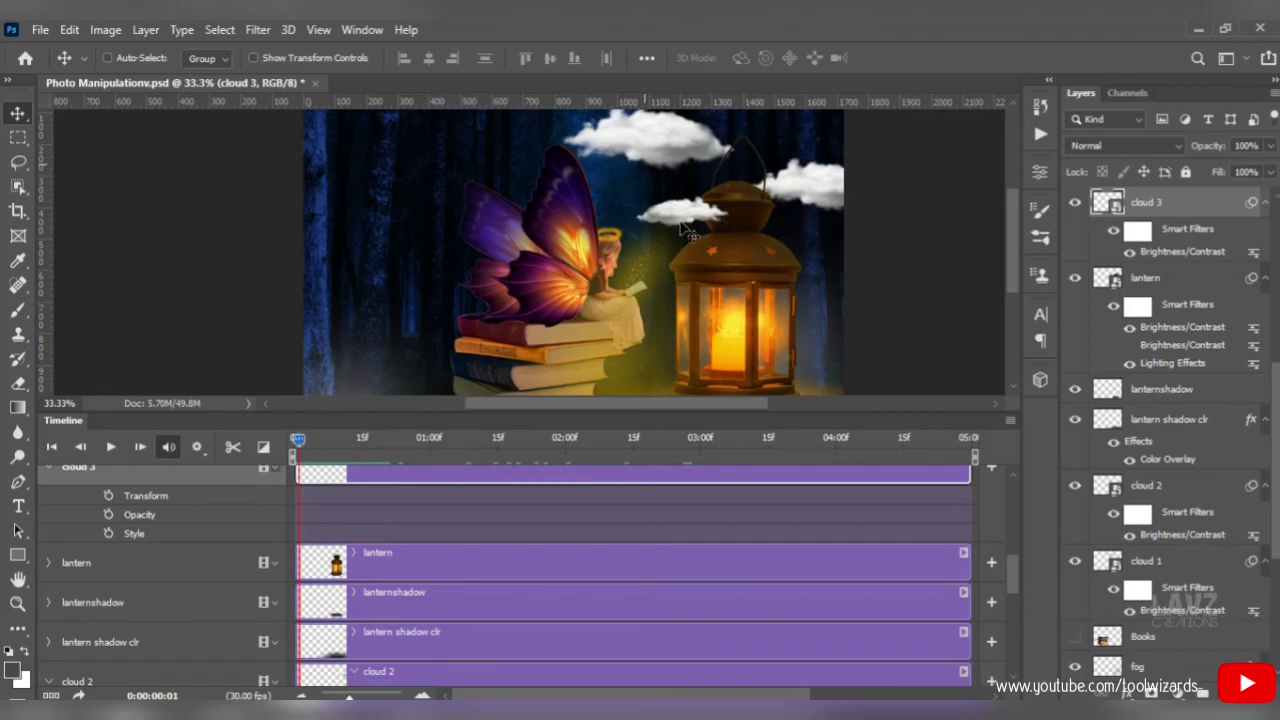
{"action": "left_click_drag", "start_coordinate": [683, 218], "coordinate": [722, 218]}
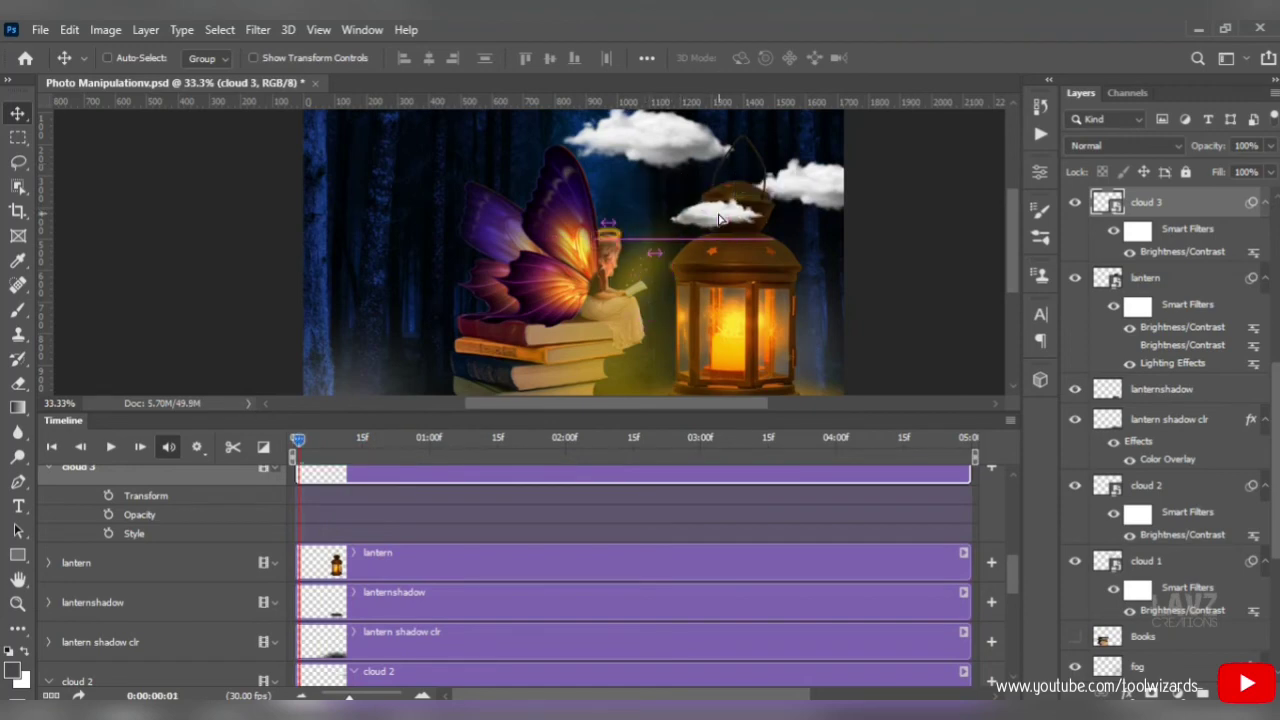
{"action": "left_click", "coordinate": [108, 495]}
Add two cloud 3 position keyframes, moving the cloud left at 0:00:01:21 and further left at 0:00:02:23.
{"action": "left_click_drag", "start_coordinate": [298, 442], "coordinate": [674, 441]}
{"action": "left_click_drag", "start_coordinate": [1012, 572], "coordinate": [1012, 562]}
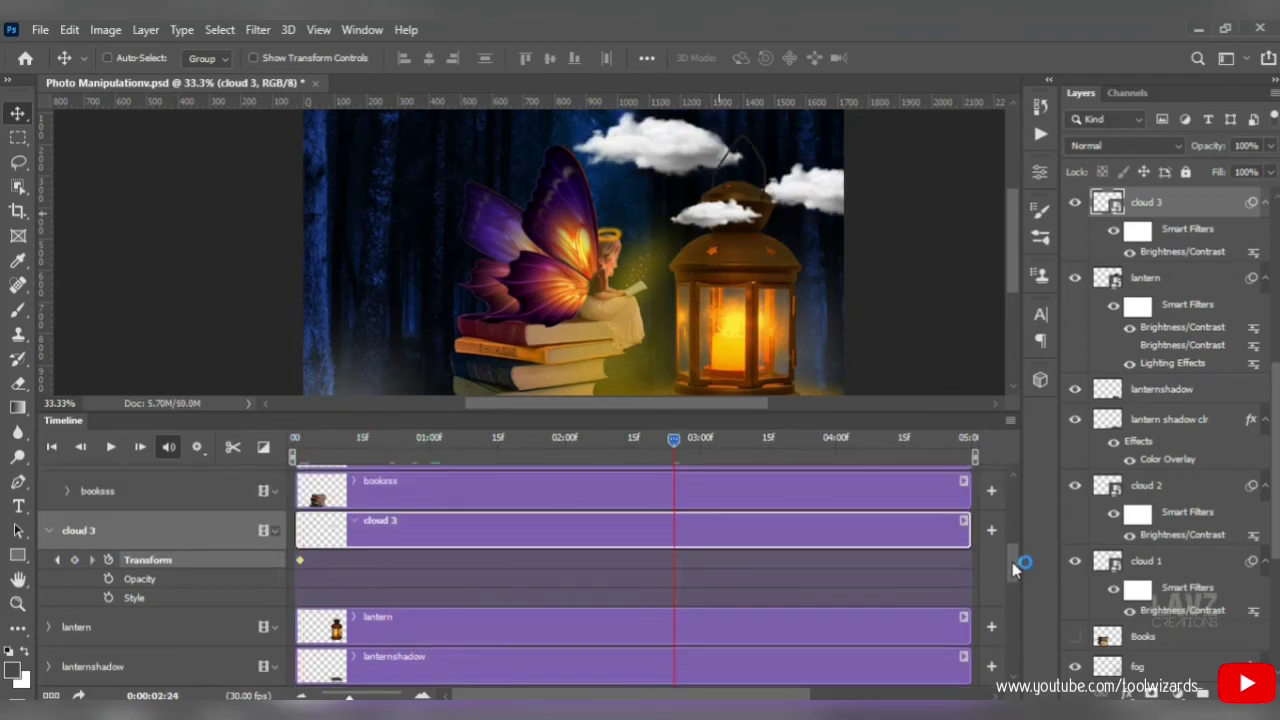
{"action": "left_click_drag", "start_coordinate": [662, 437], "coordinate": [520, 448]}
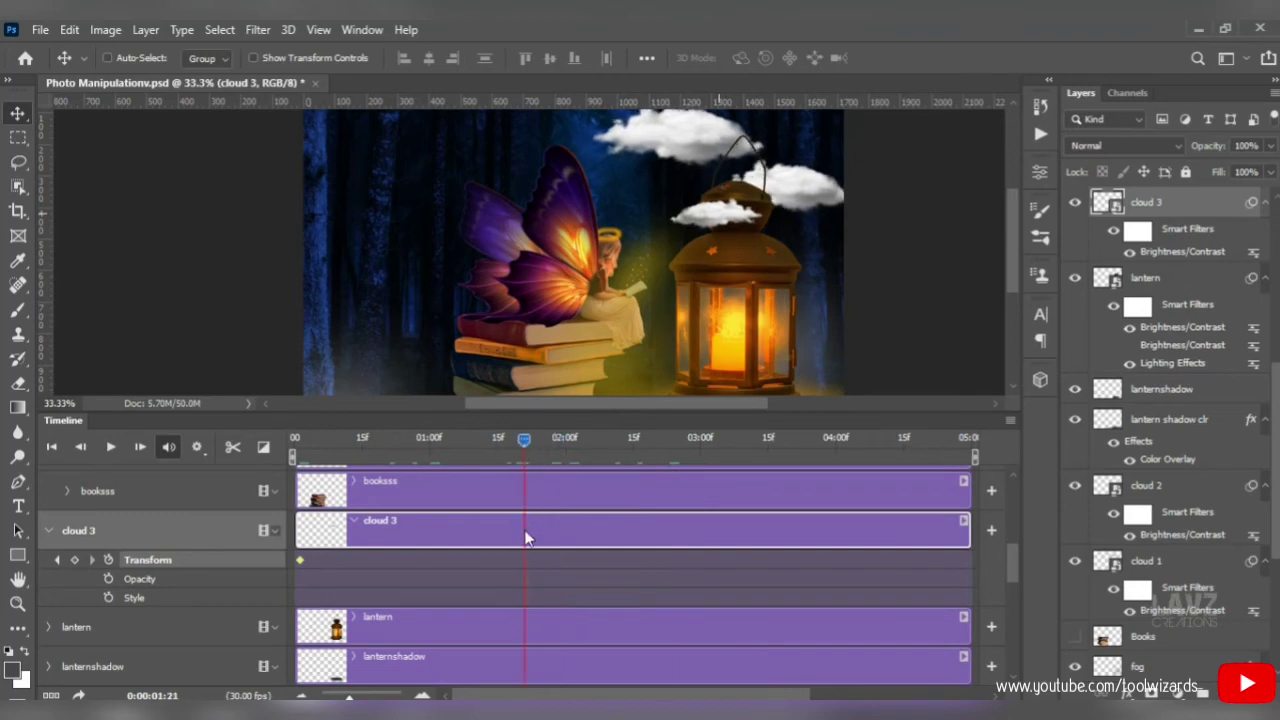
{"action": "left_click_drag", "start_coordinate": [705, 228], "coordinate": [687, 225]}
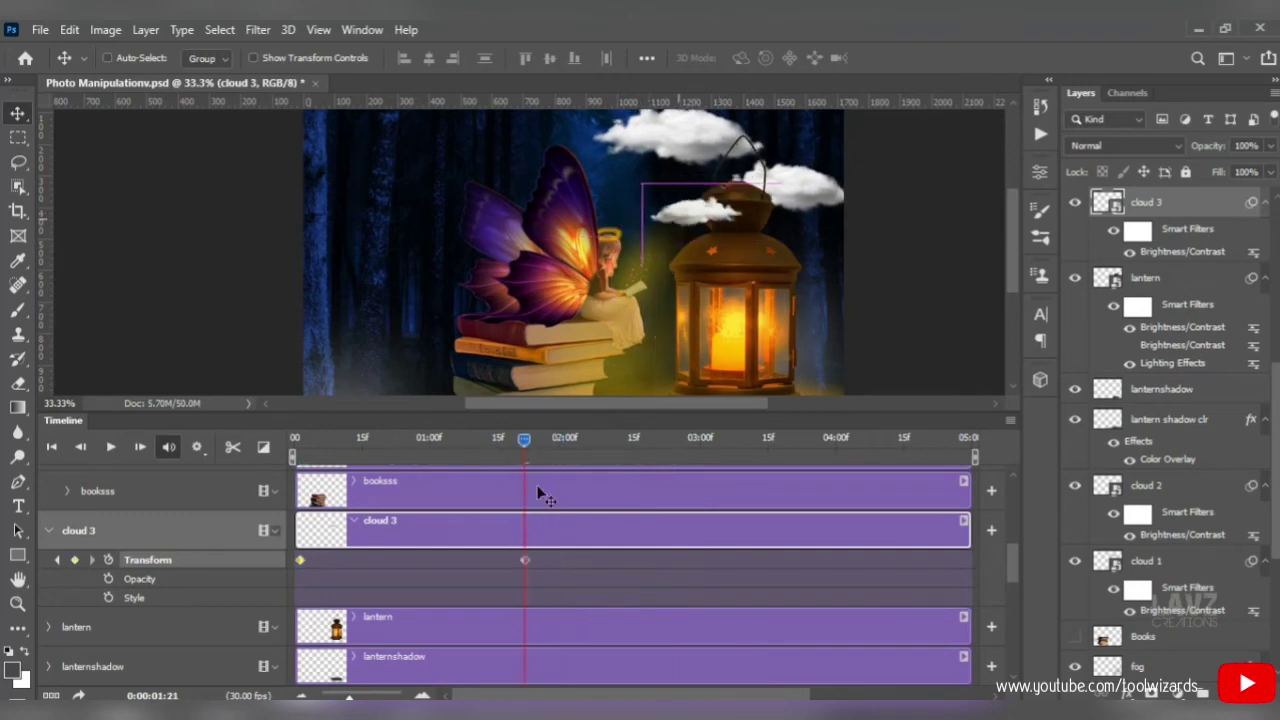
{"action": "left_click", "coordinate": [522, 560]}
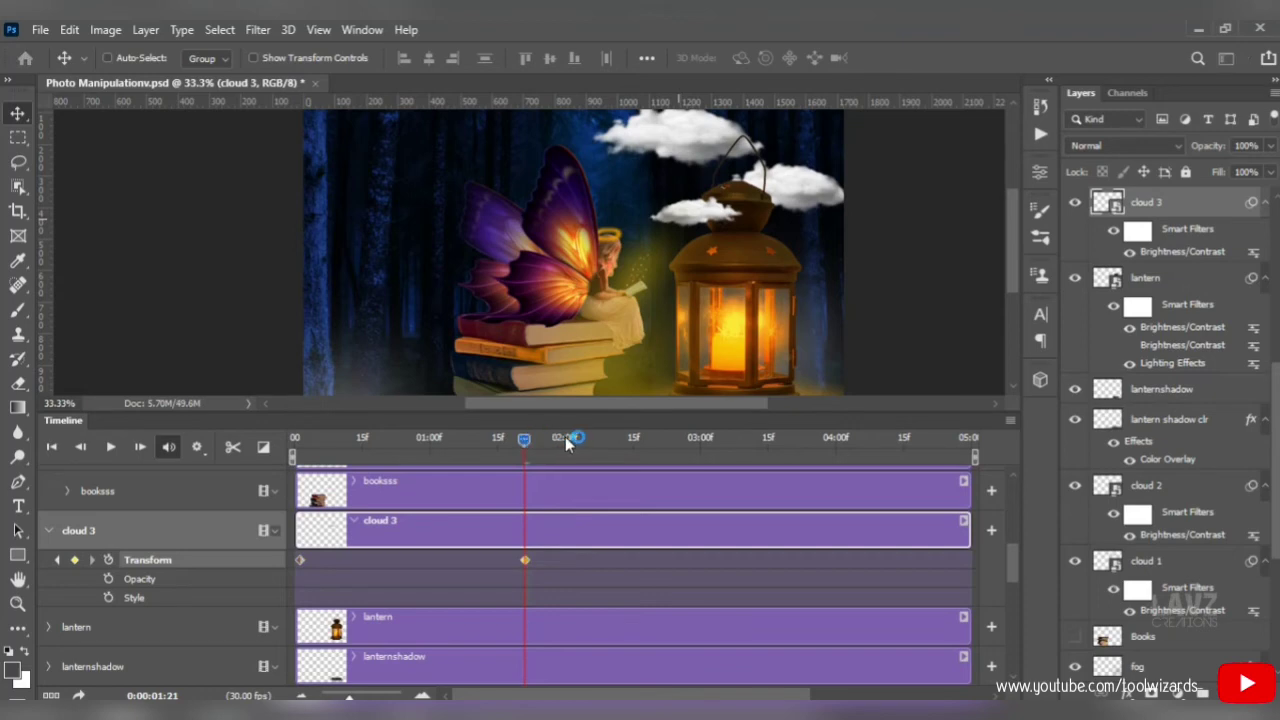
{"action": "left_click_drag", "start_coordinate": [565, 436], "coordinate": [670, 442]}
{"action": "left_click_drag", "start_coordinate": [682, 226], "coordinate": [659, 223]}
{"action": "left_click", "coordinate": [667, 559]}
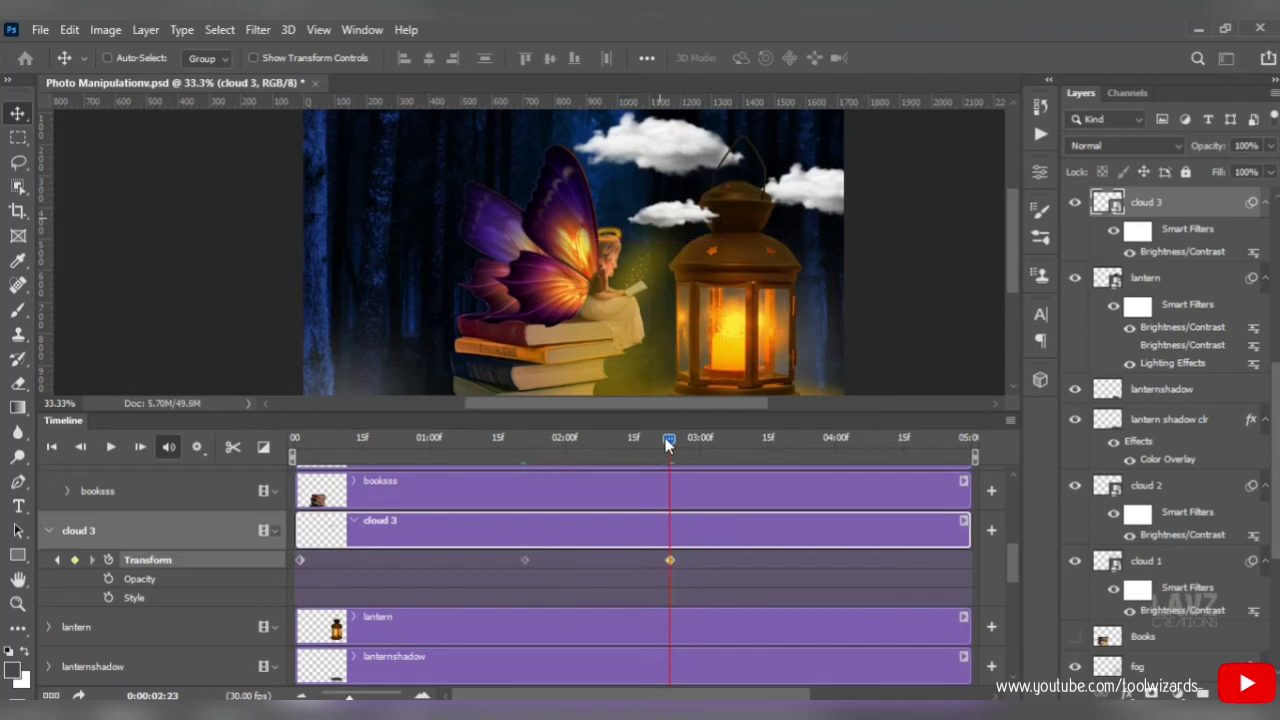
{"action": "left_click", "coordinate": [293, 438]}
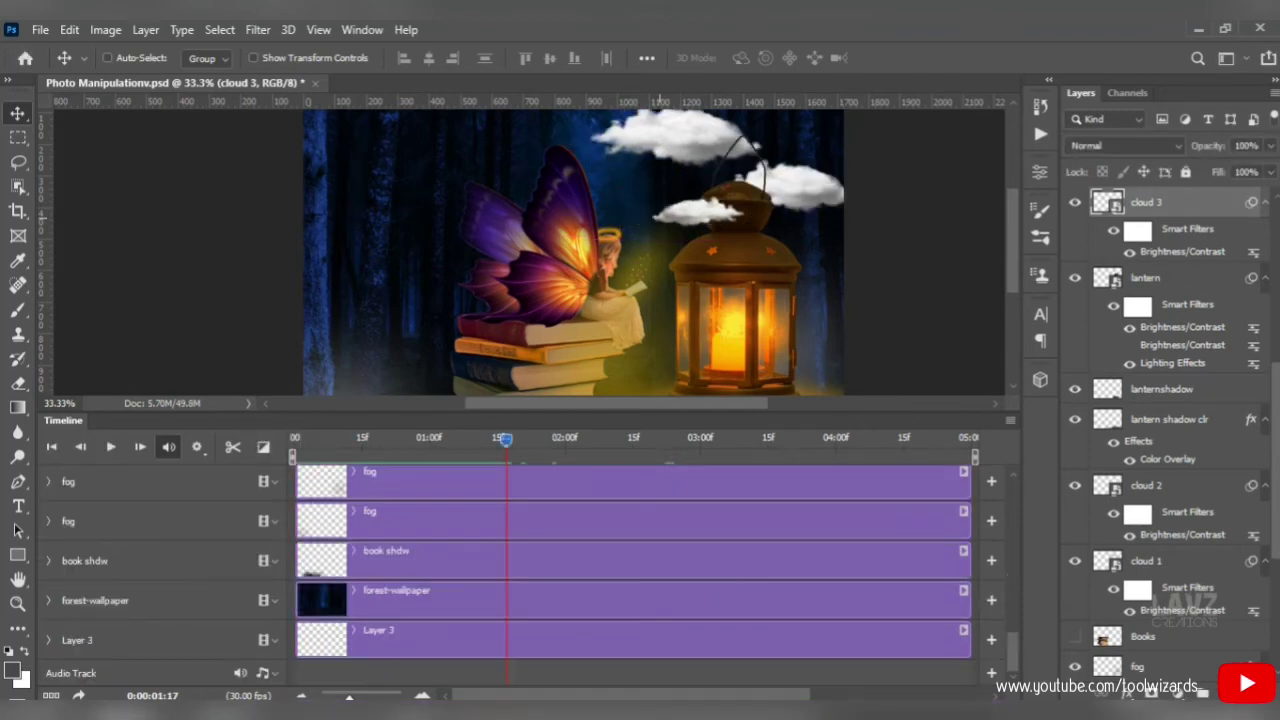
Enable Transform keyframing on the butterfly clip at the timeline's start and add a second keyframe at 0:00:00:08.
{"action": "left_click_drag", "start_coordinate": [349, 697], "coordinate": [345, 697]}
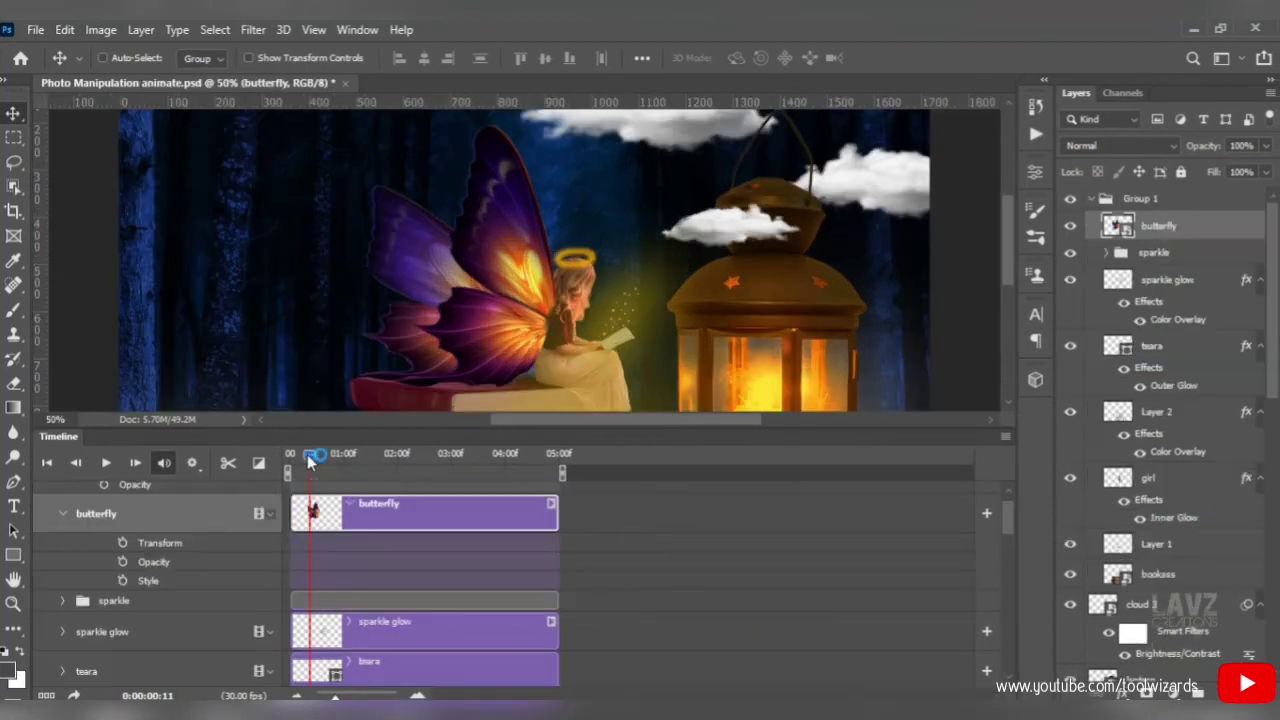
{"action": "left_click_drag", "start_coordinate": [284, 459], "coordinate": [300, 543]}
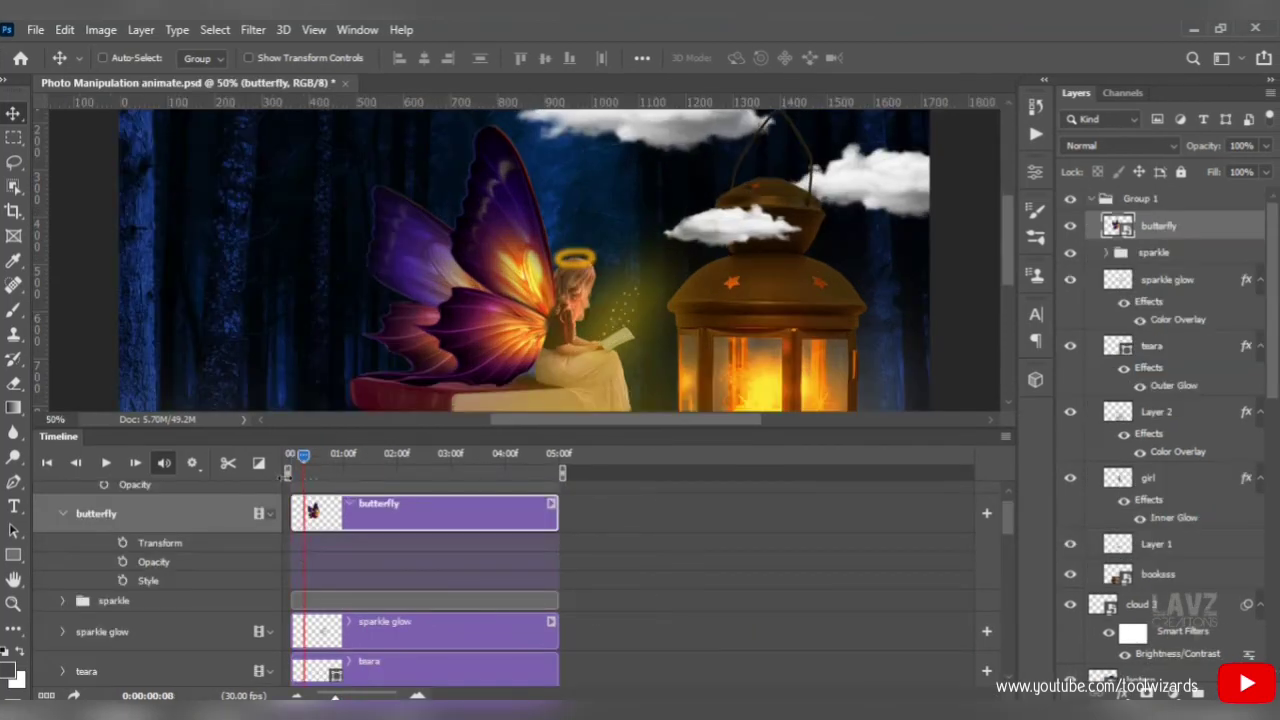
{"action": "left_click_drag", "start_coordinate": [294, 454], "coordinate": [289, 458]}
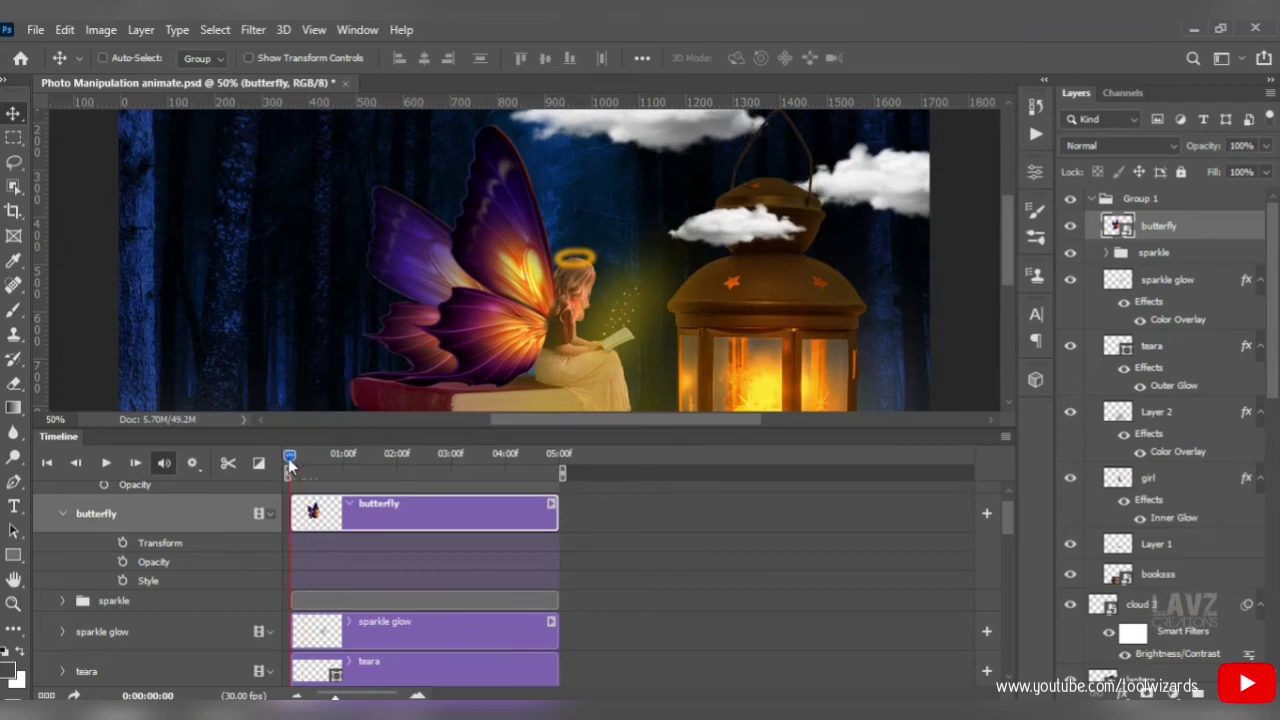
{"action": "left_click", "coordinate": [122, 543]}
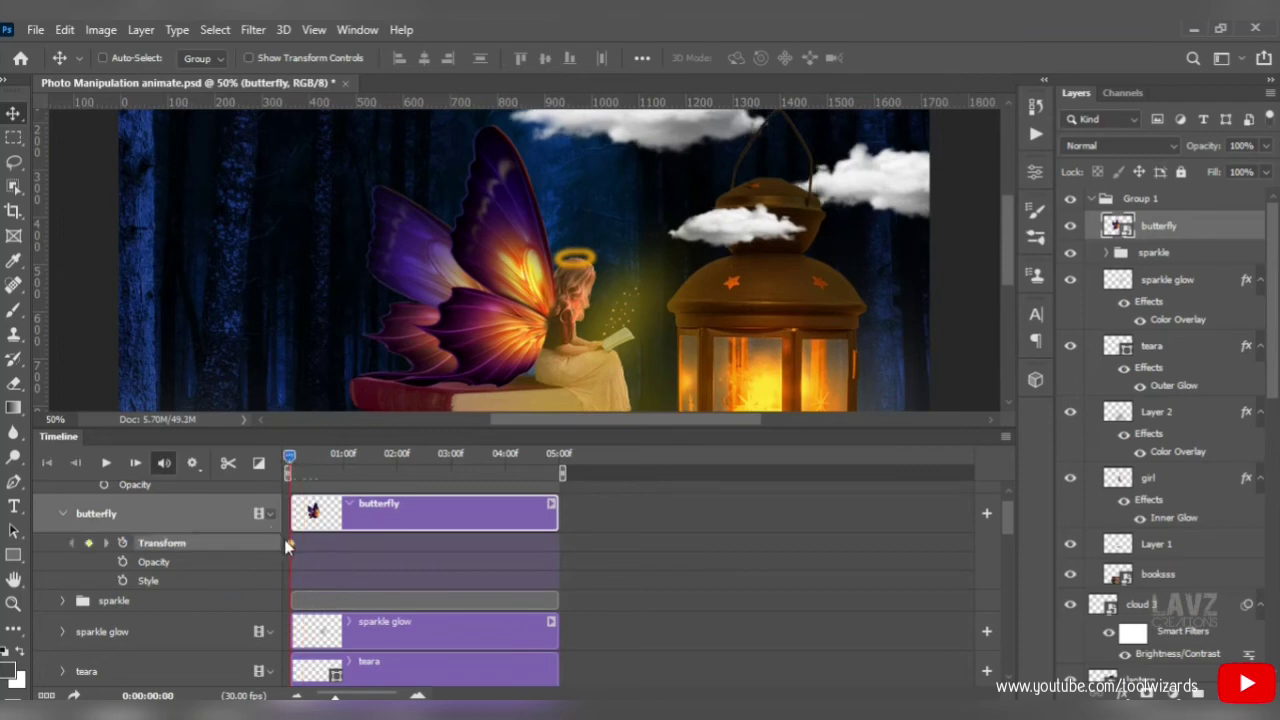
{"action": "left_click_drag", "start_coordinate": [289, 459], "coordinate": [304, 460]}
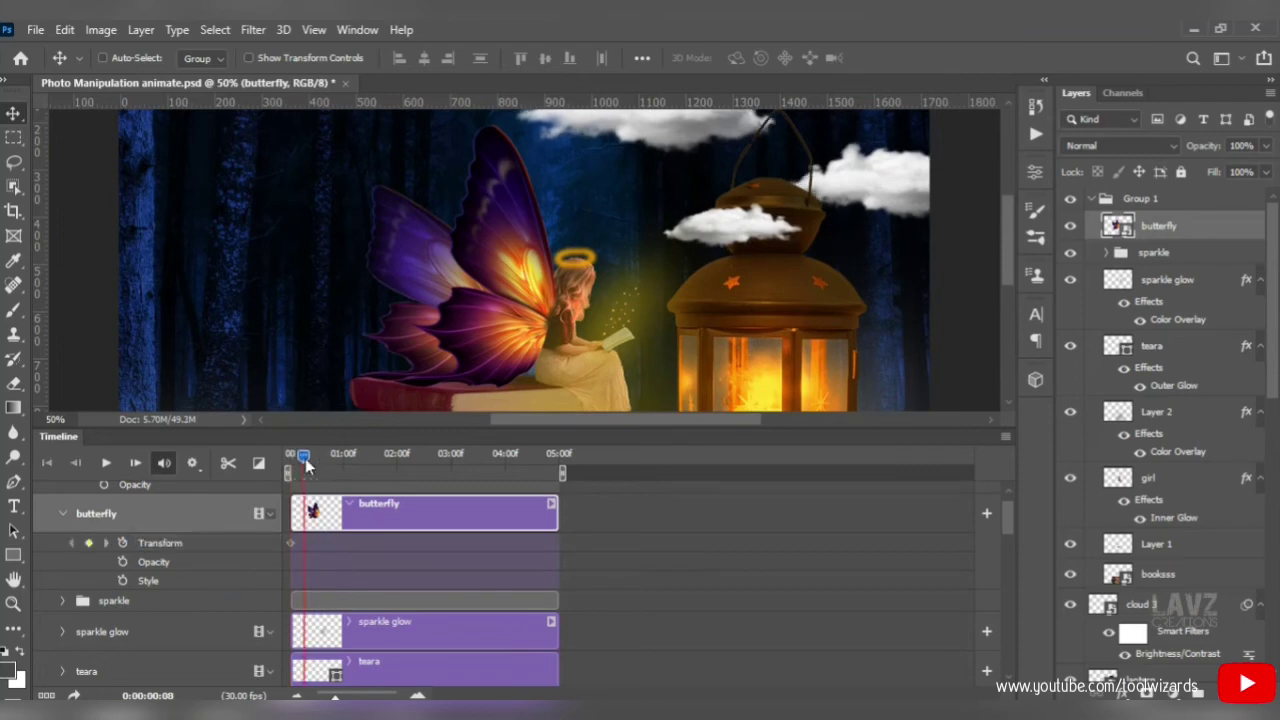
{"action": "left_click", "coordinate": [334, 524]}
{"action": "left_click", "coordinate": [88, 542]}
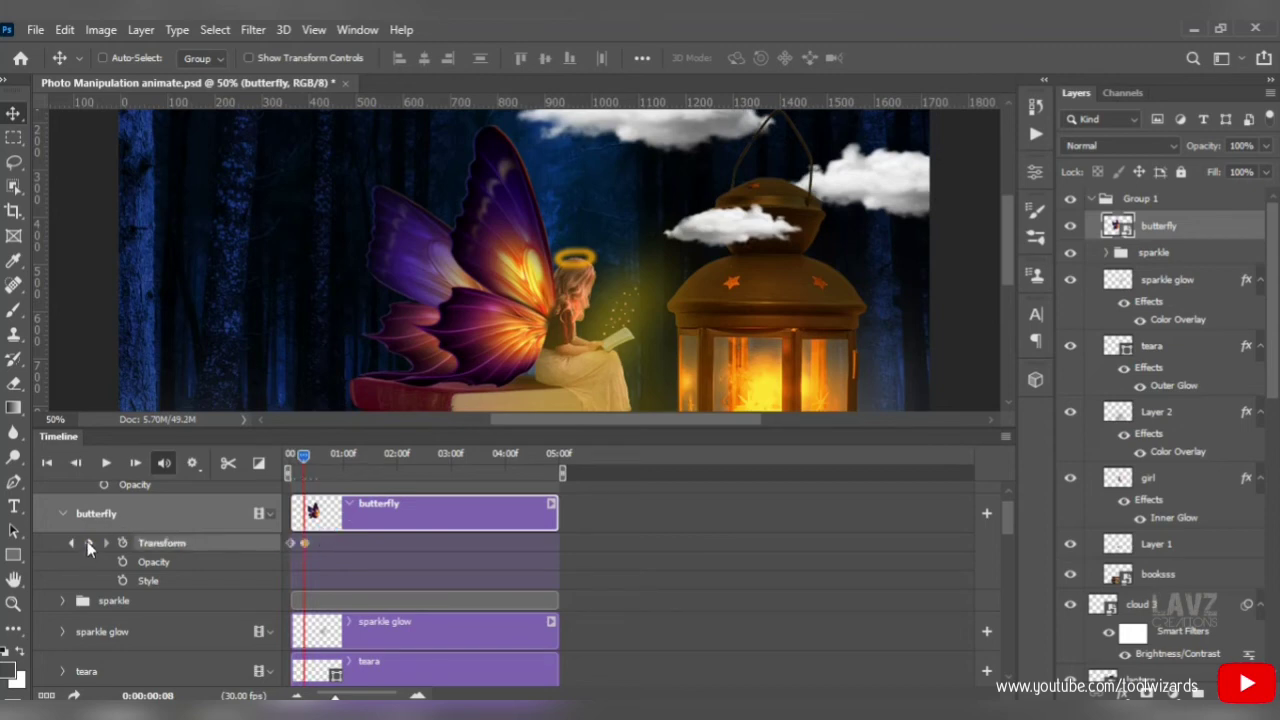
{"action": "key", "text": "ctrl+t"}
{"action": "right_click", "coordinate": [421, 288]}
{"action": "left_click", "coordinate": [454, 368]}
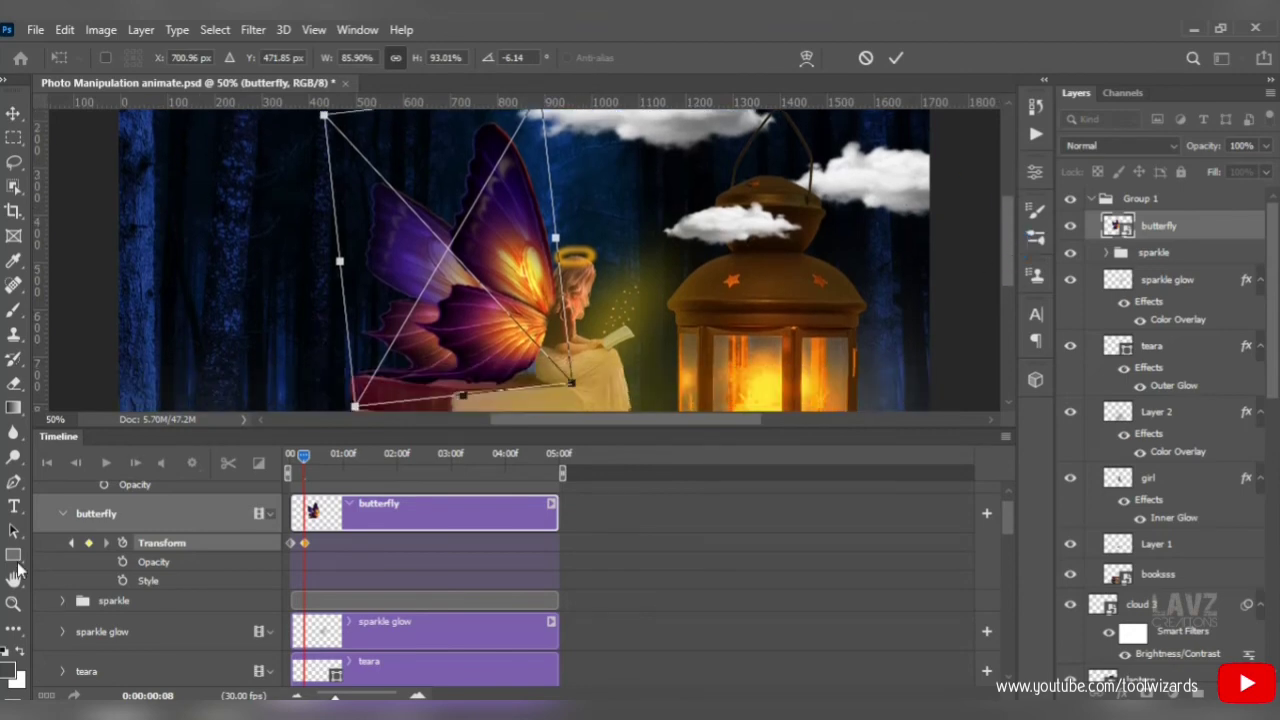
Skew the butterfly wings at 0:00:00:08 by moving both upper corners inward, keeping the lower corners in place.
{"action": "left_click", "coordinate": [13, 603]}
{"action": "left_click", "coordinate": [519, 190], "text": "alt"}
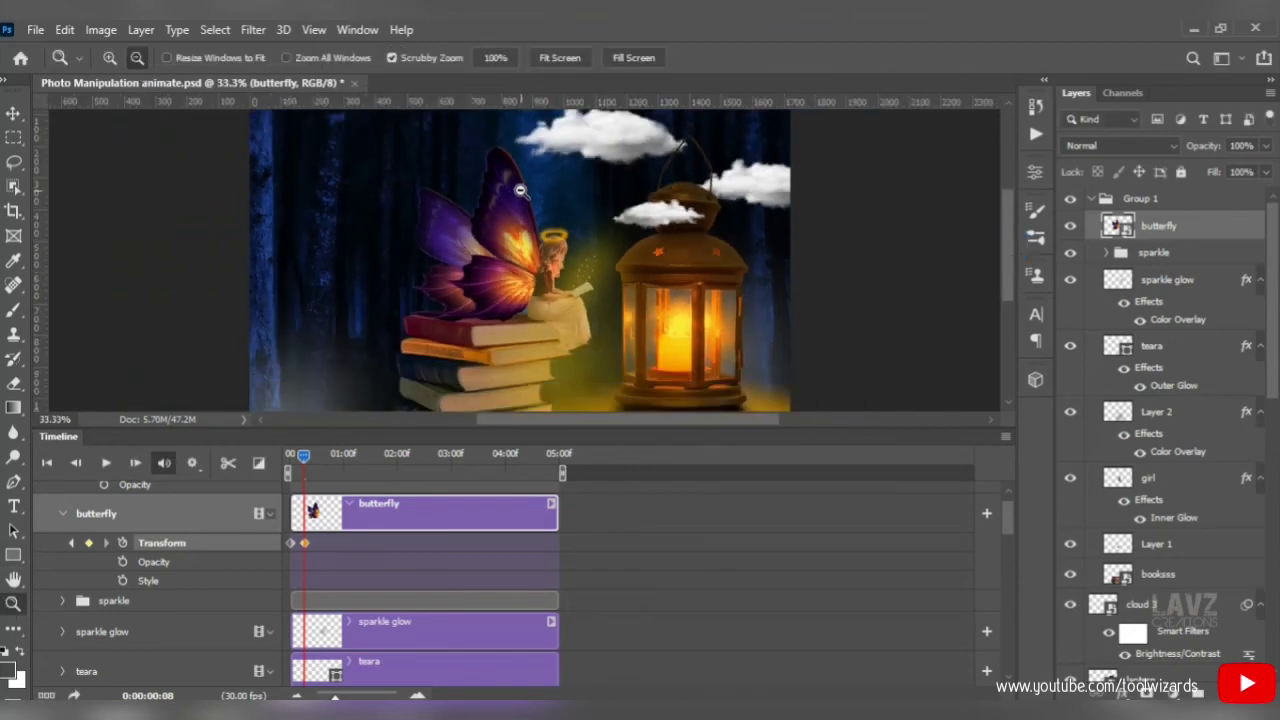
{"action": "scroll", "coordinate": [520, 190], "scroll_direction": "up", "scroll_amount": 1}
{"action": "left_click", "coordinate": [13, 113]}
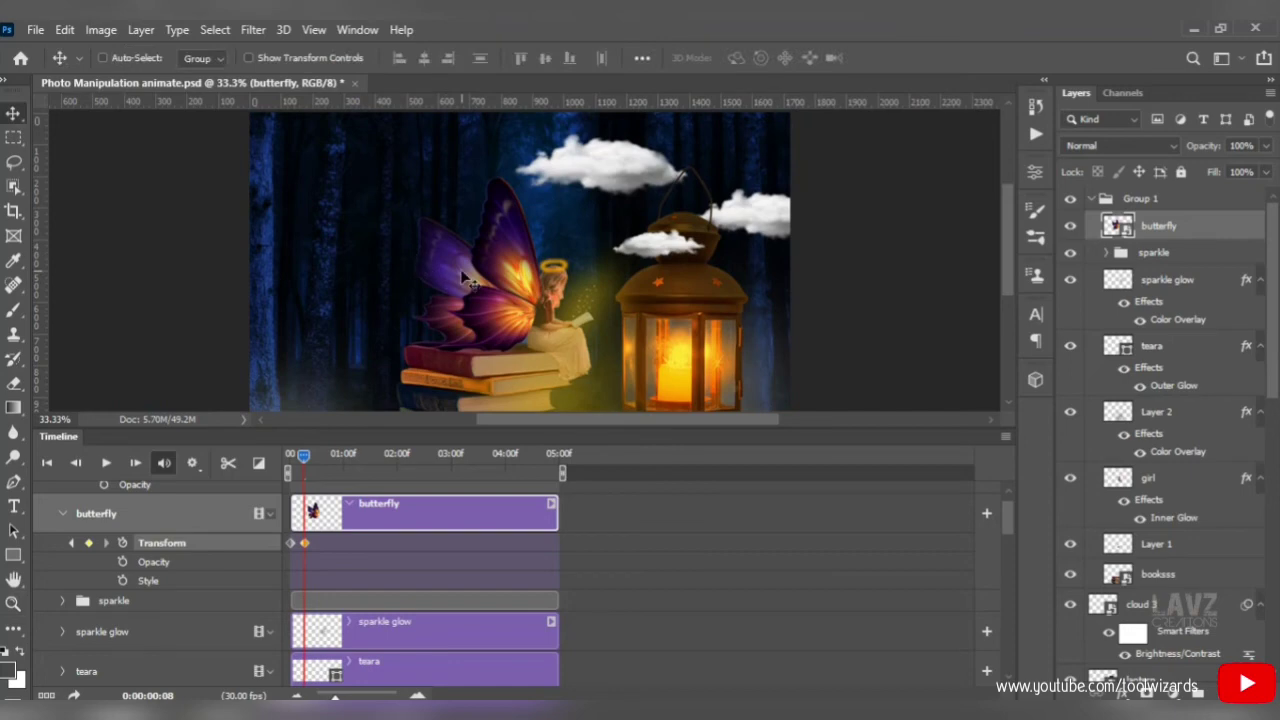
{"action": "key", "text": "ctrl+t"}
{"action": "right_click", "coordinate": [460, 269]}
{"action": "left_click", "coordinate": [508, 378]}
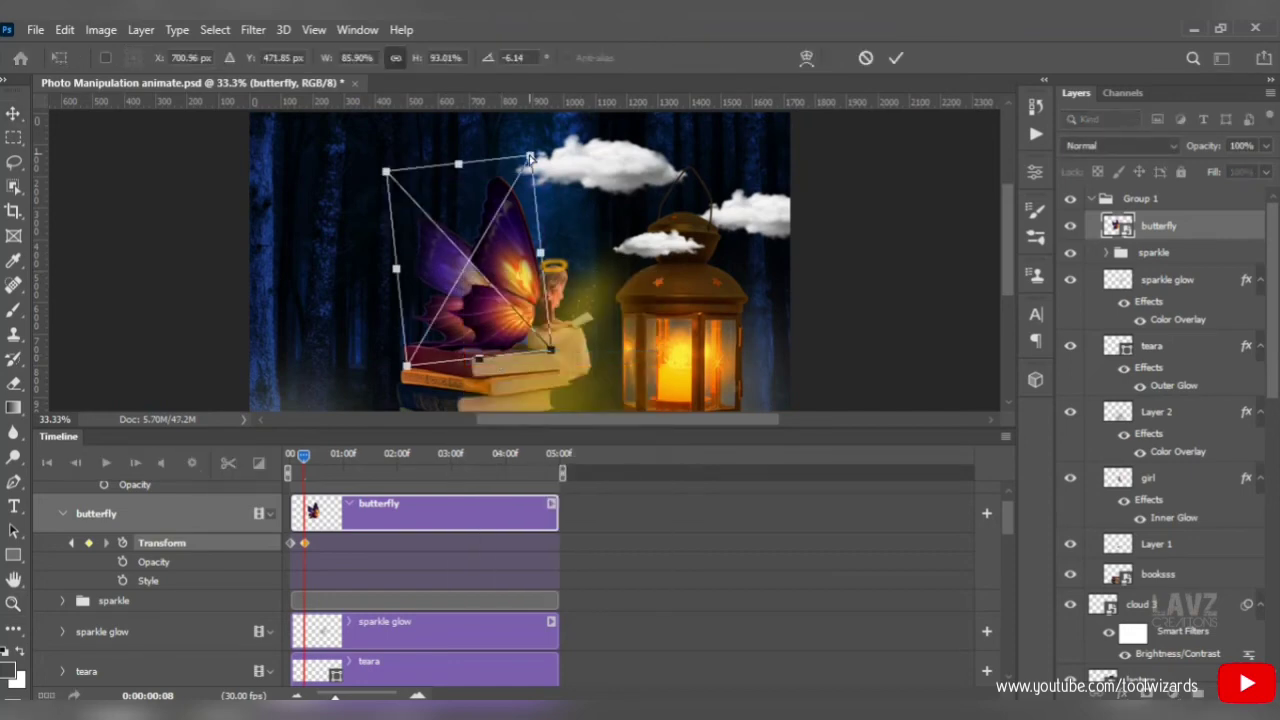
{"action": "left_click_drag", "start_coordinate": [530, 157], "coordinate": [512, 158]}
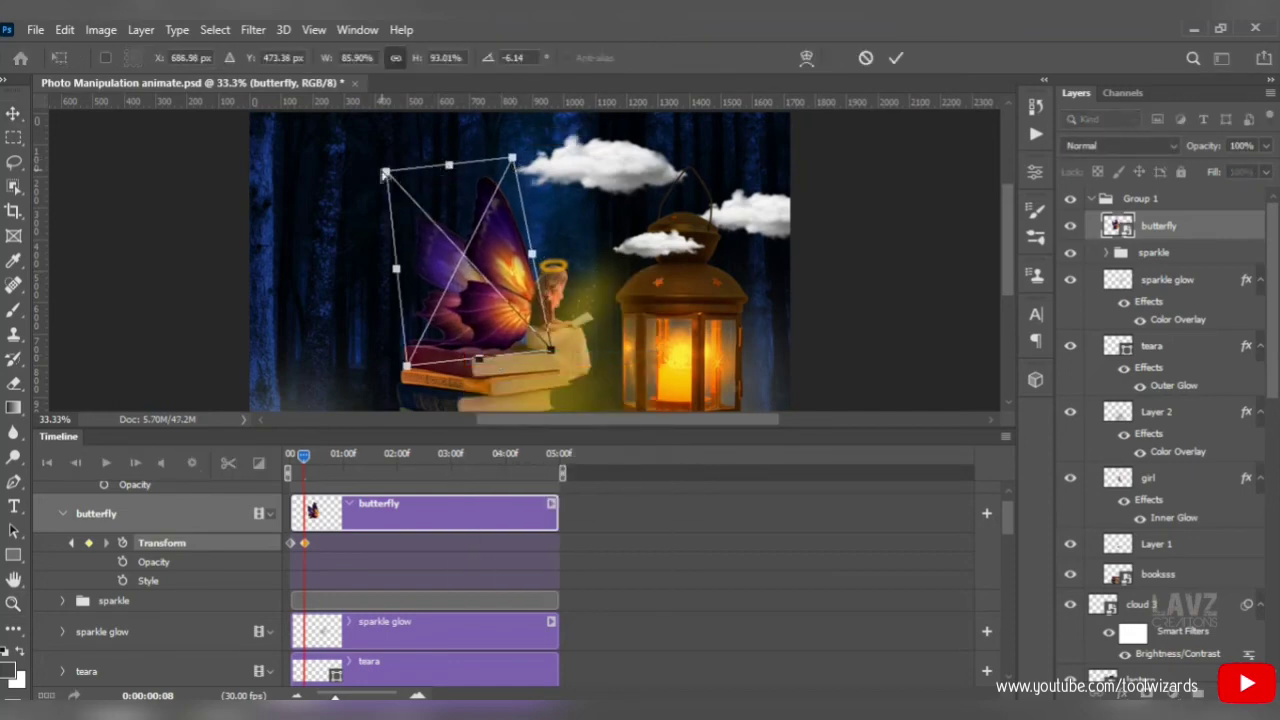
{"action": "left_click_drag", "start_coordinate": [384, 174], "coordinate": [399, 170]}
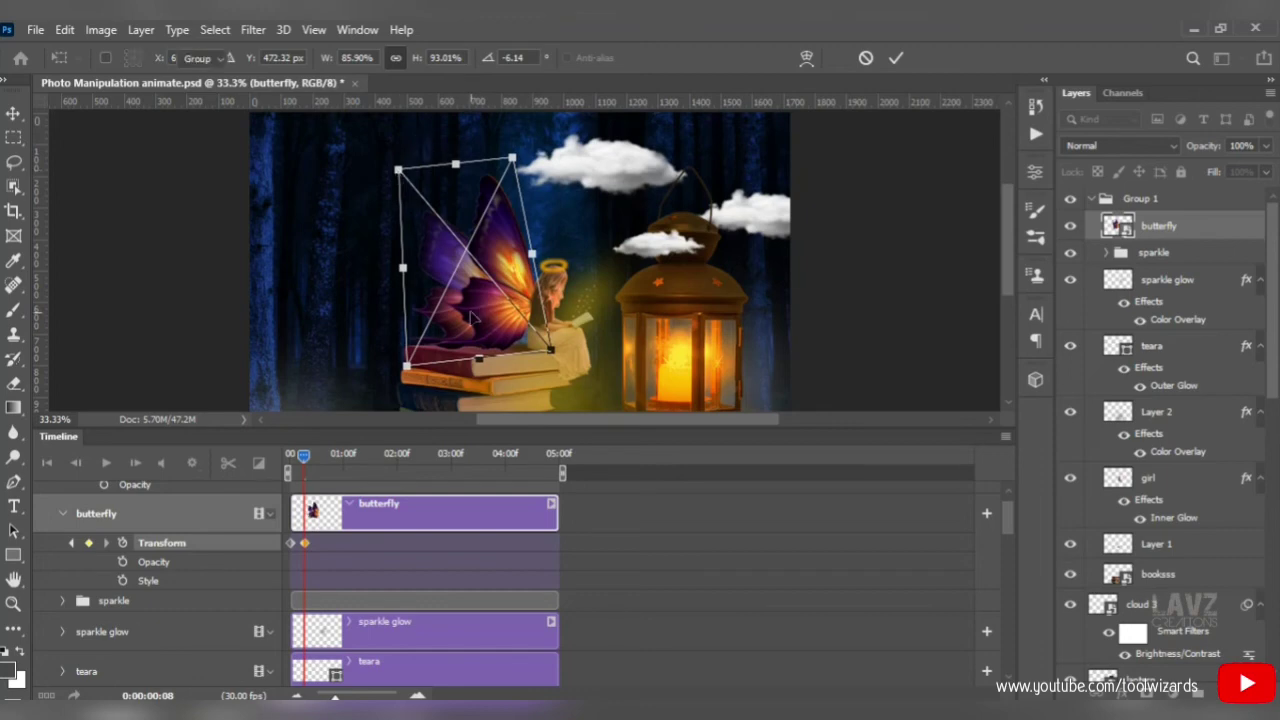
{"action": "key", "text": "Return"}
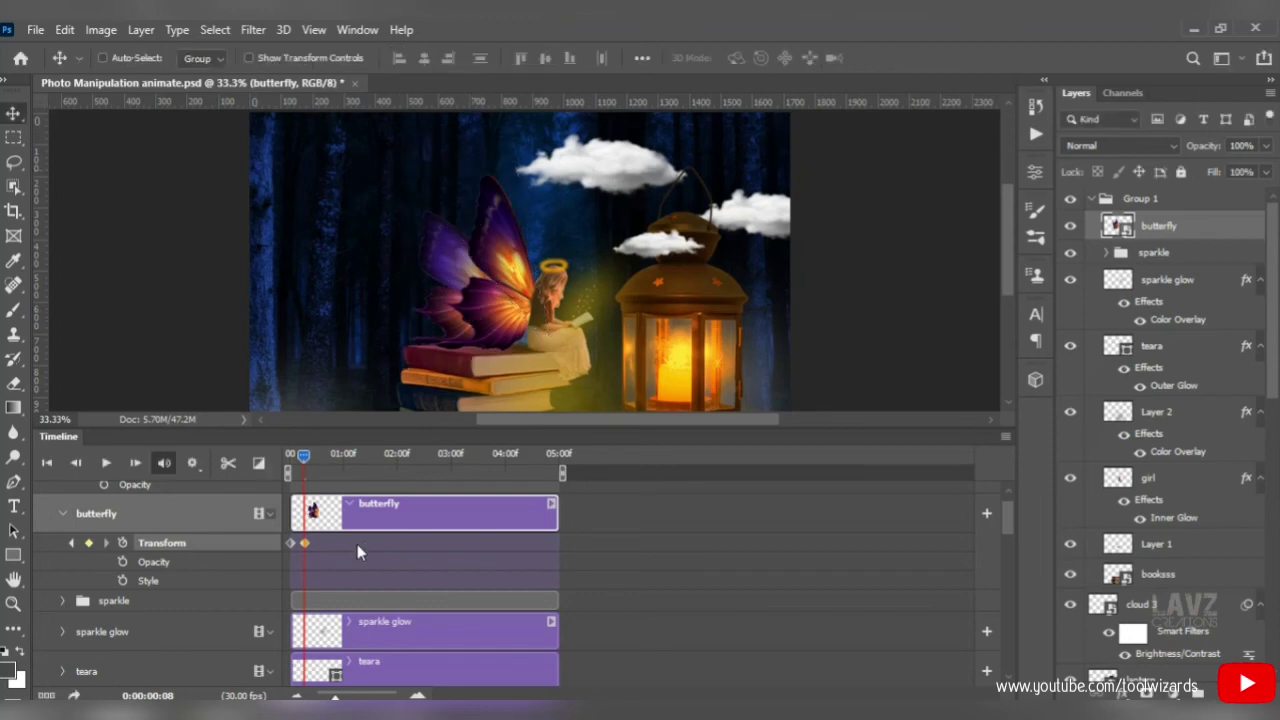
Add a butterfly Transform keyframe at 0:00:00:18 and skew the wings, moving the upper-right corner outward and the upper-left corner slightly up.
{"action": "left_click", "coordinate": [329, 459]}
{"action": "left_click", "coordinate": [318, 462]}
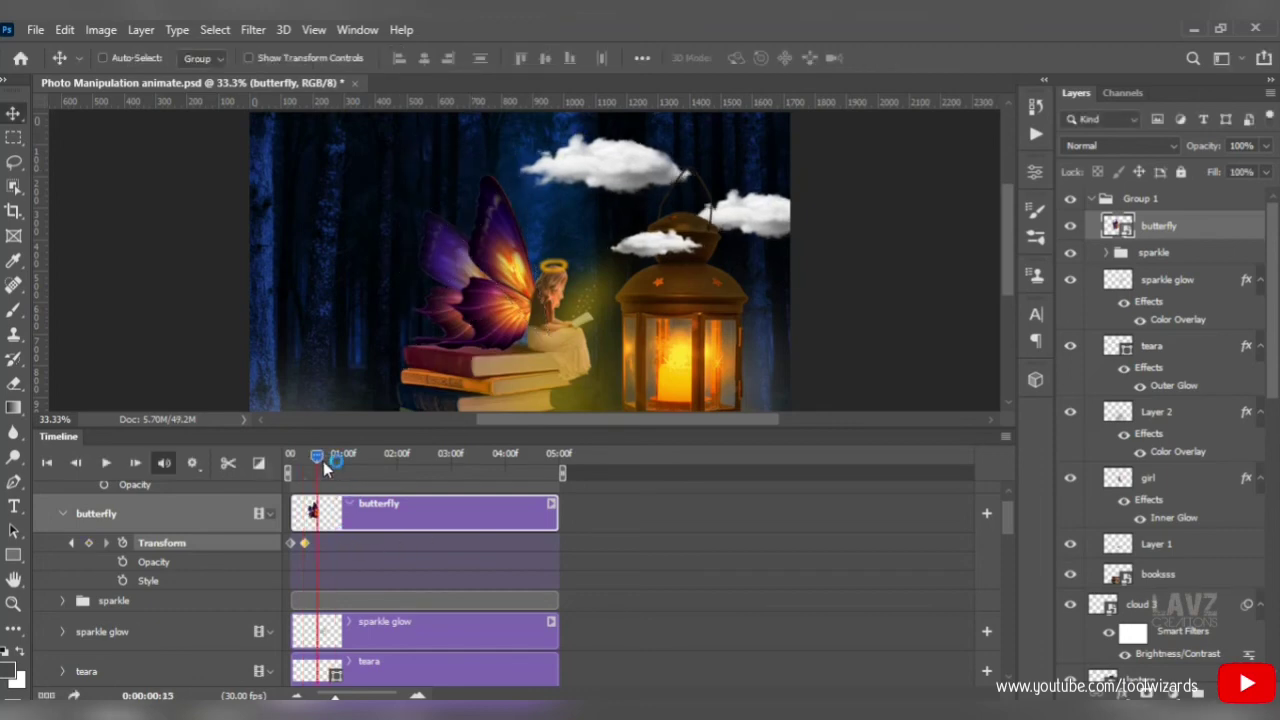
{"action": "left_click", "coordinate": [323, 461]}
{"action": "left_click", "coordinate": [88, 542]}
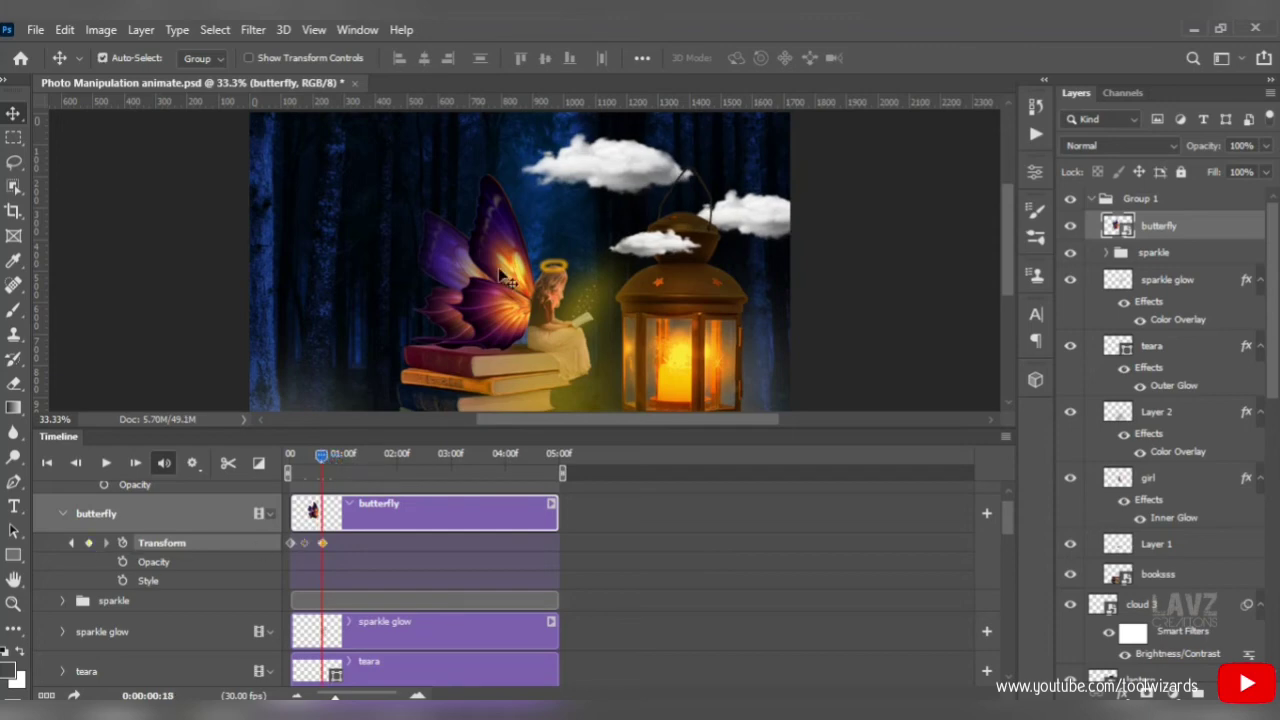
{"action": "key", "text": "ctrl+t"}
{"action": "right_click", "coordinate": [494, 268]}
{"action": "left_click", "coordinate": [540, 357]}
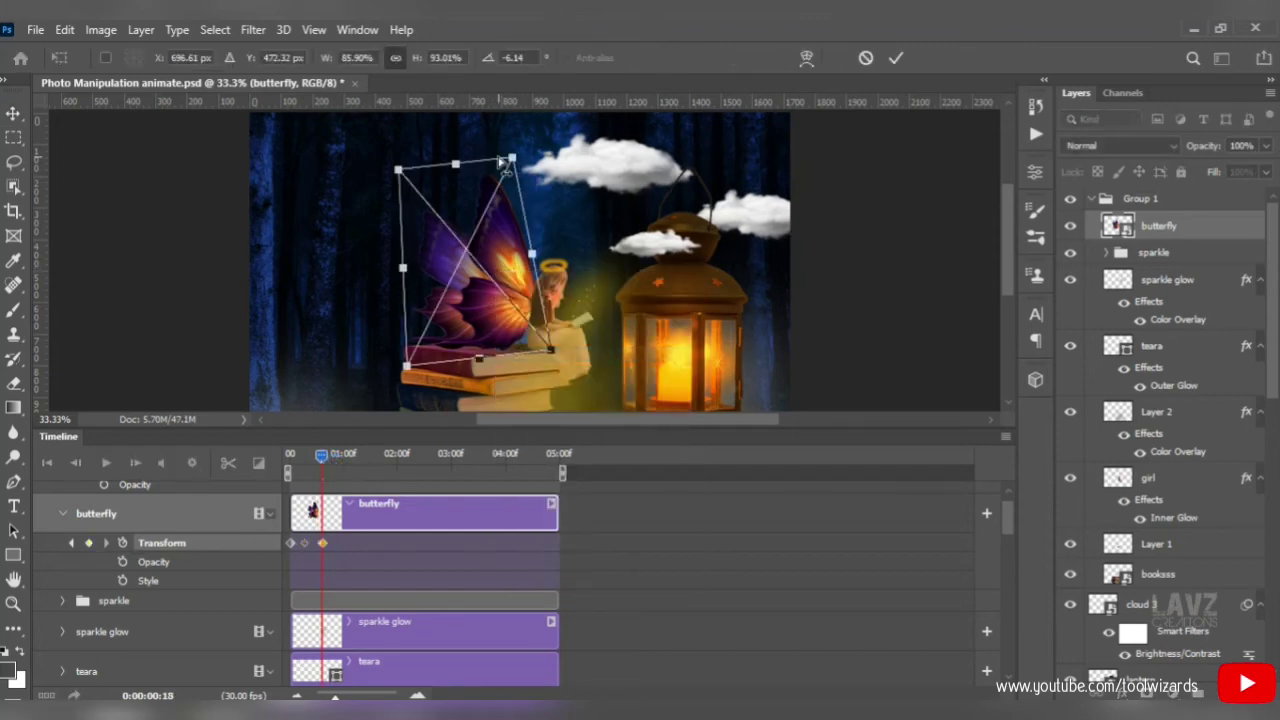
{"action": "left_click_drag", "start_coordinate": [510, 160], "coordinate": [531, 157]}
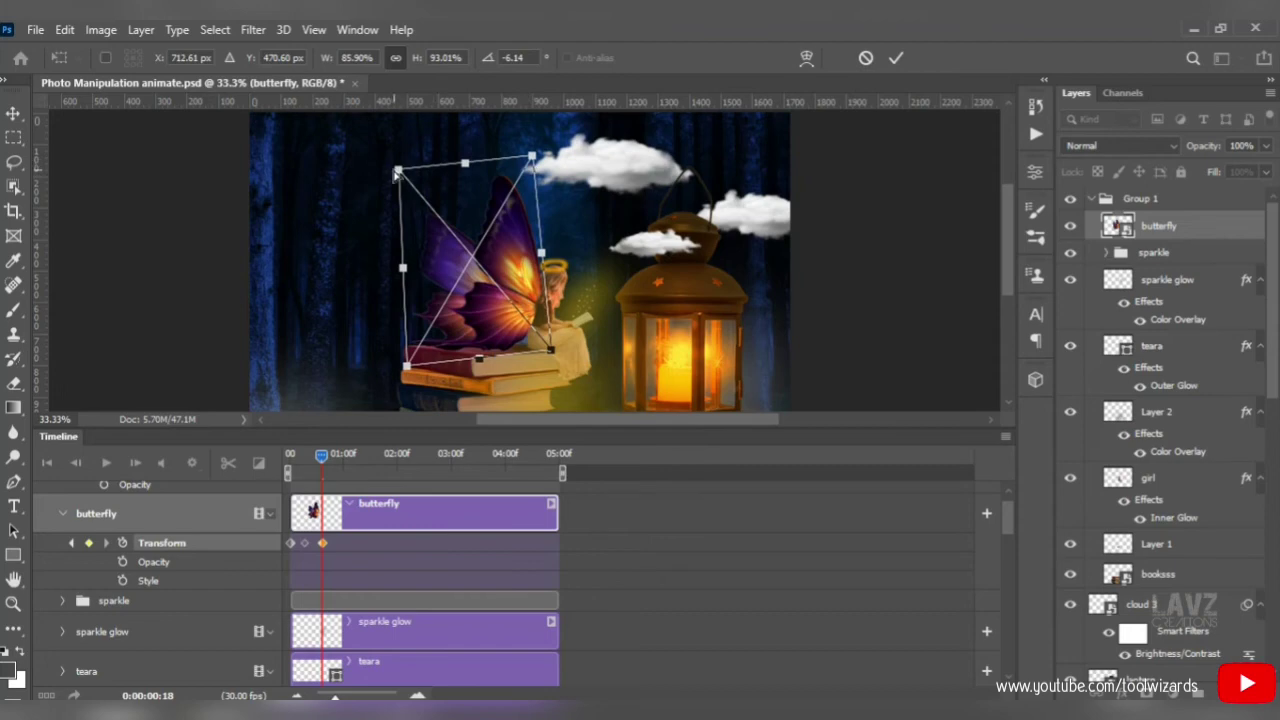
{"action": "left_click_drag", "start_coordinate": [397, 175], "coordinate": [398, 162]}
{"action": "left_click_drag", "start_coordinate": [492, 265], "coordinate": [490, 267]}
{"action": "key", "text": "Return"}
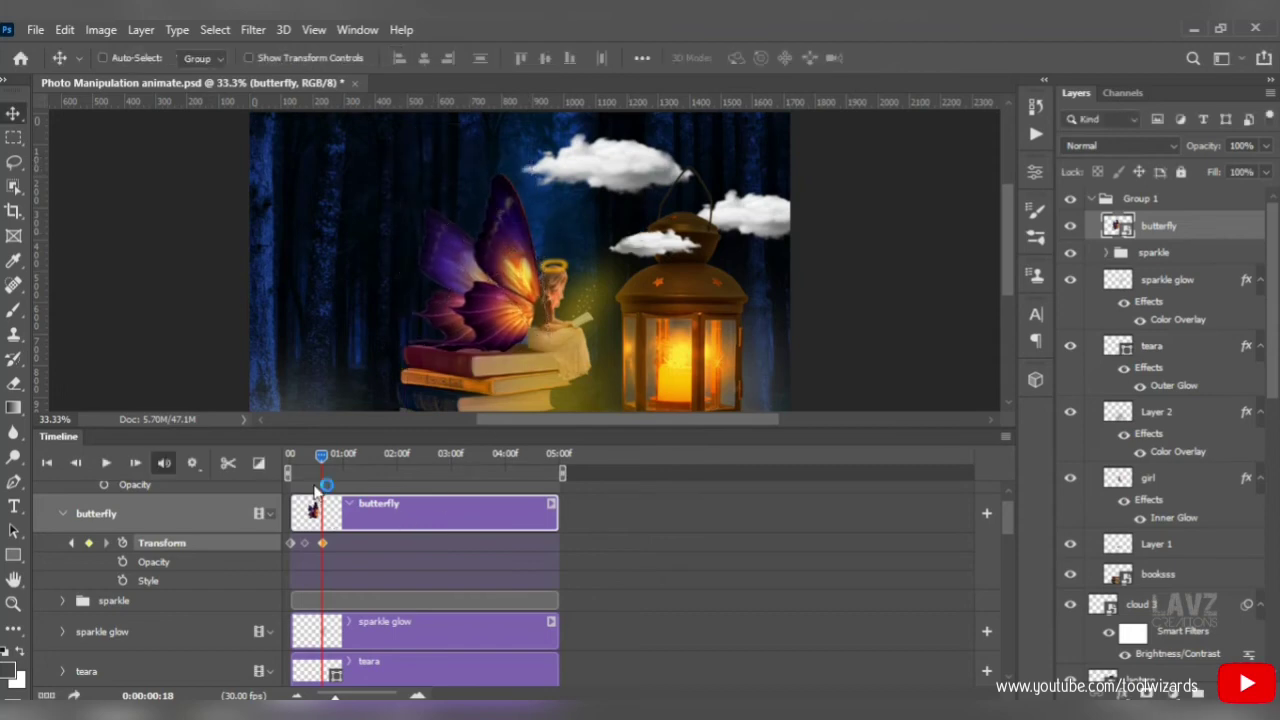
Add a butterfly Transform keyframe at 0:00:01:00 and skew the wings narrower by moving both upper corners inward.
{"action": "left_click_drag", "start_coordinate": [321, 457], "coordinate": [275, 463]}
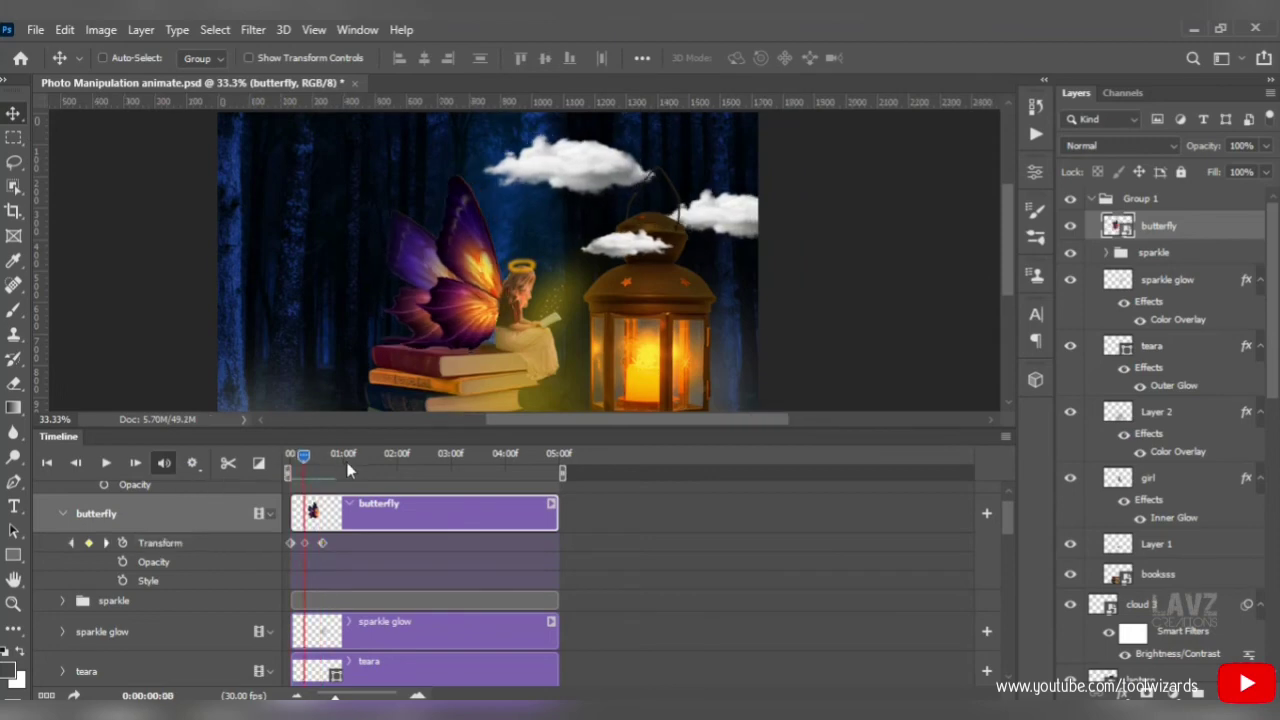
{"action": "left_click_drag", "start_coordinate": [298, 466], "coordinate": [345, 468]}
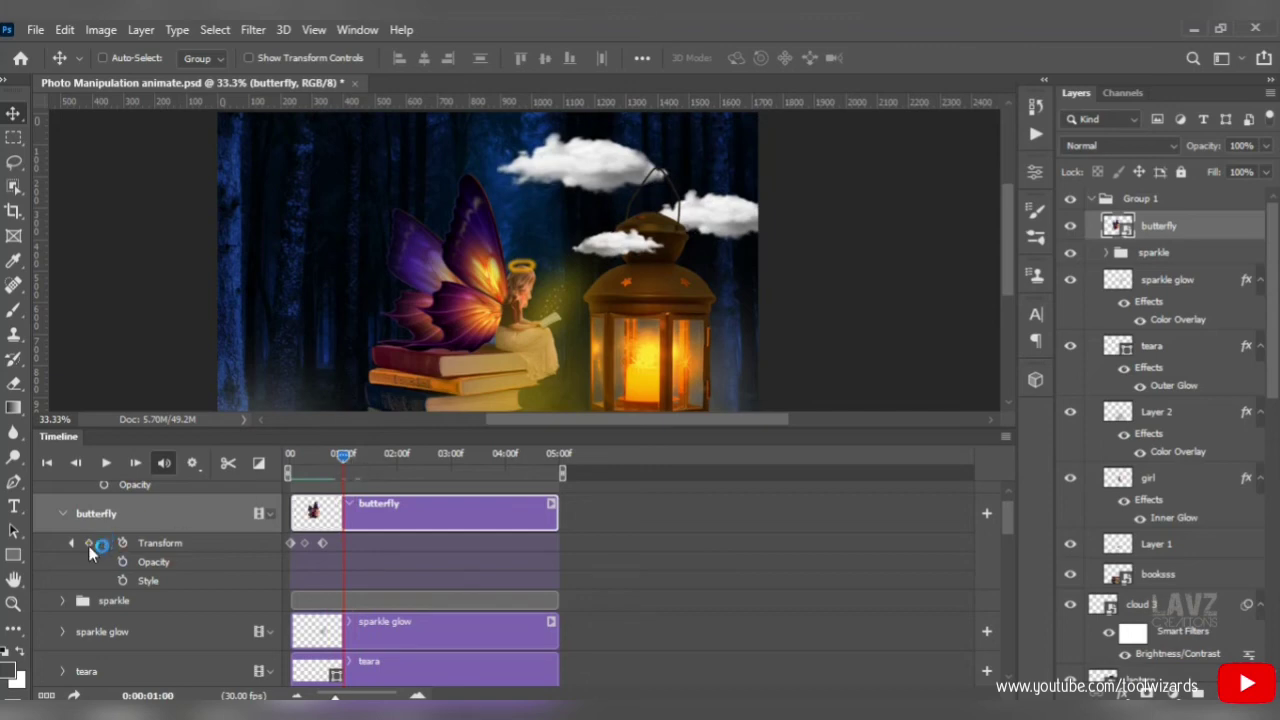
{"action": "left_click", "coordinate": [89, 544]}
{"action": "key", "text": "ctrl+t"}
{"action": "right_click", "coordinate": [444, 283]}
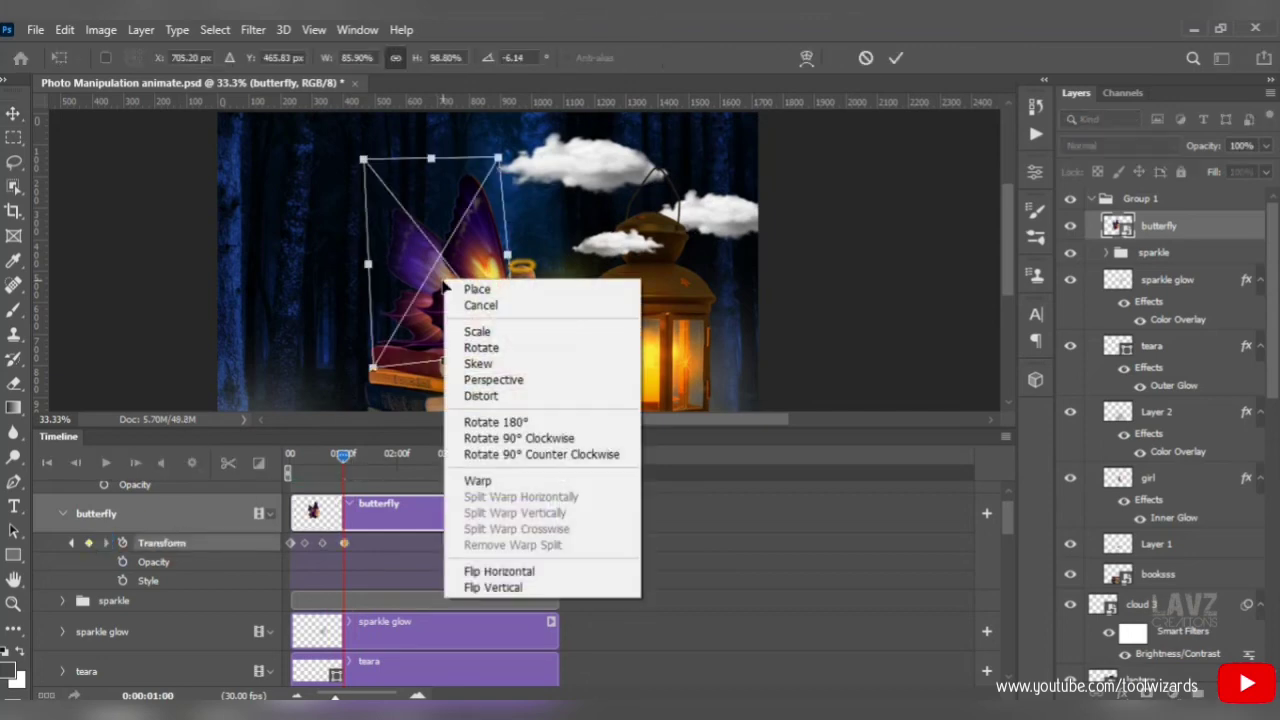
{"action": "left_click", "coordinate": [470, 364]}
{"action": "left_click_drag", "start_coordinate": [366, 160], "coordinate": [381, 167]}
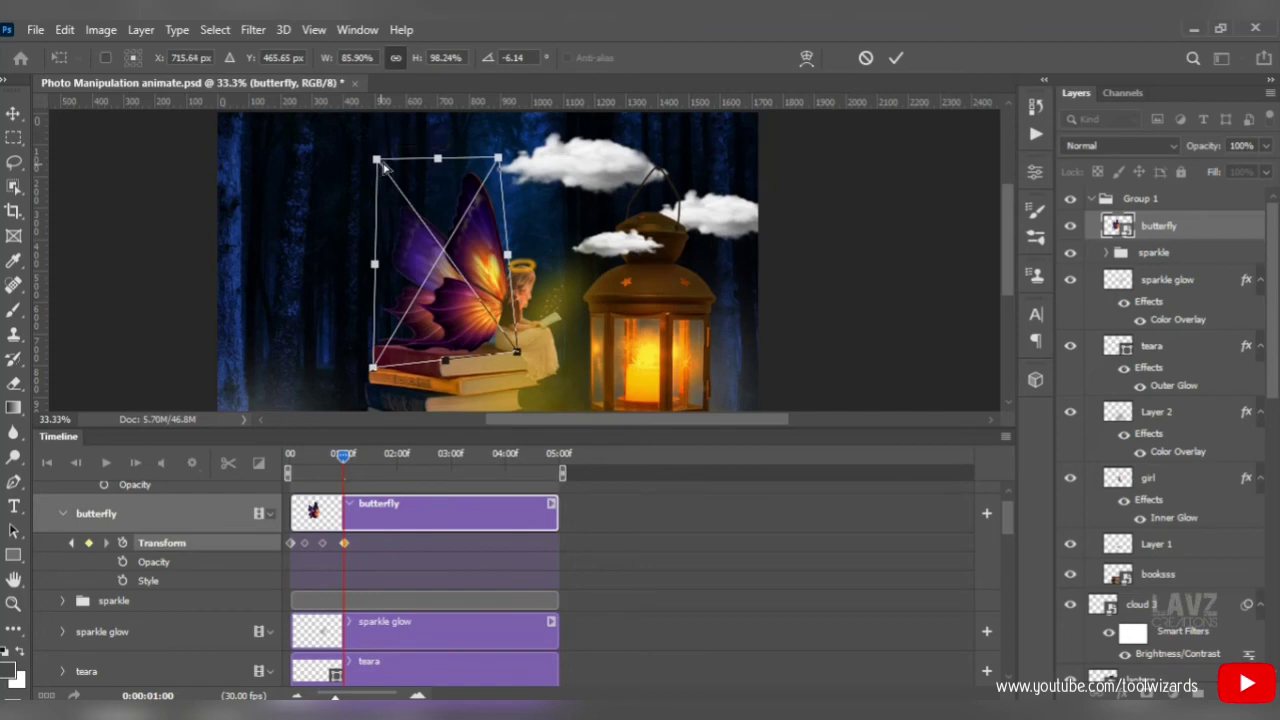
{"action": "left_click_drag", "start_coordinate": [497, 159], "coordinate": [482, 168]}
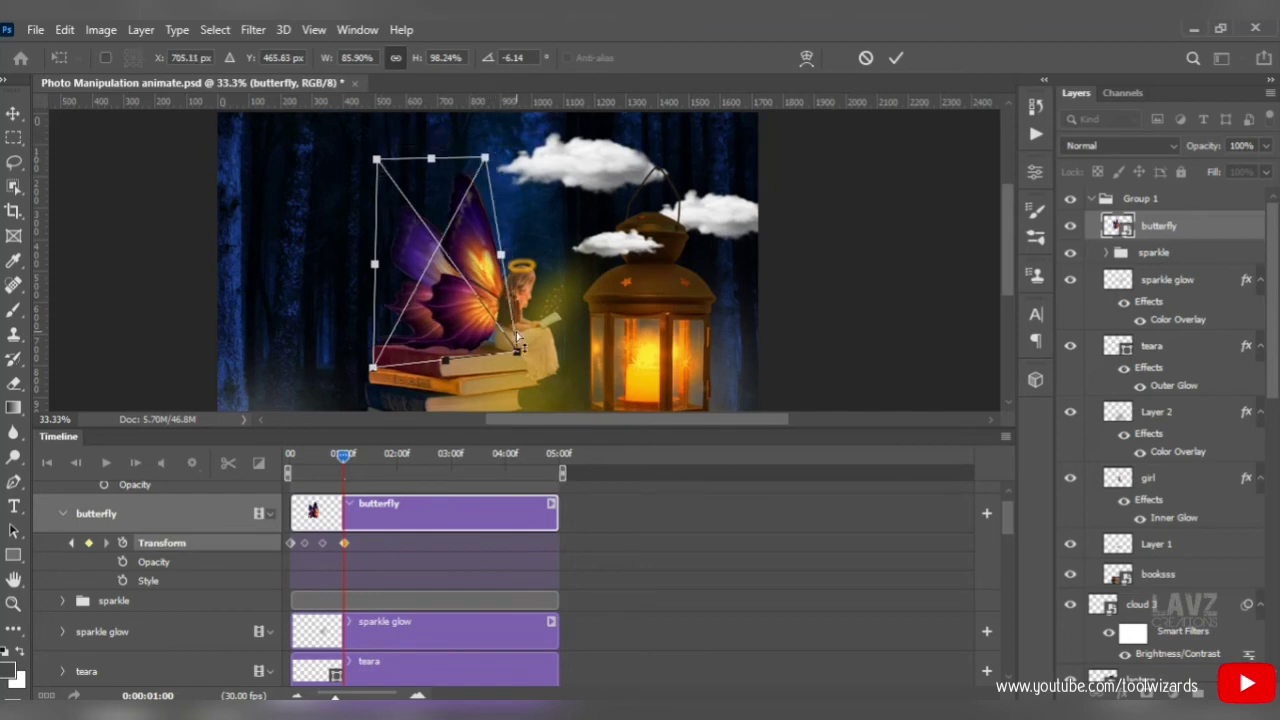
{"action": "key", "text": "Return"}
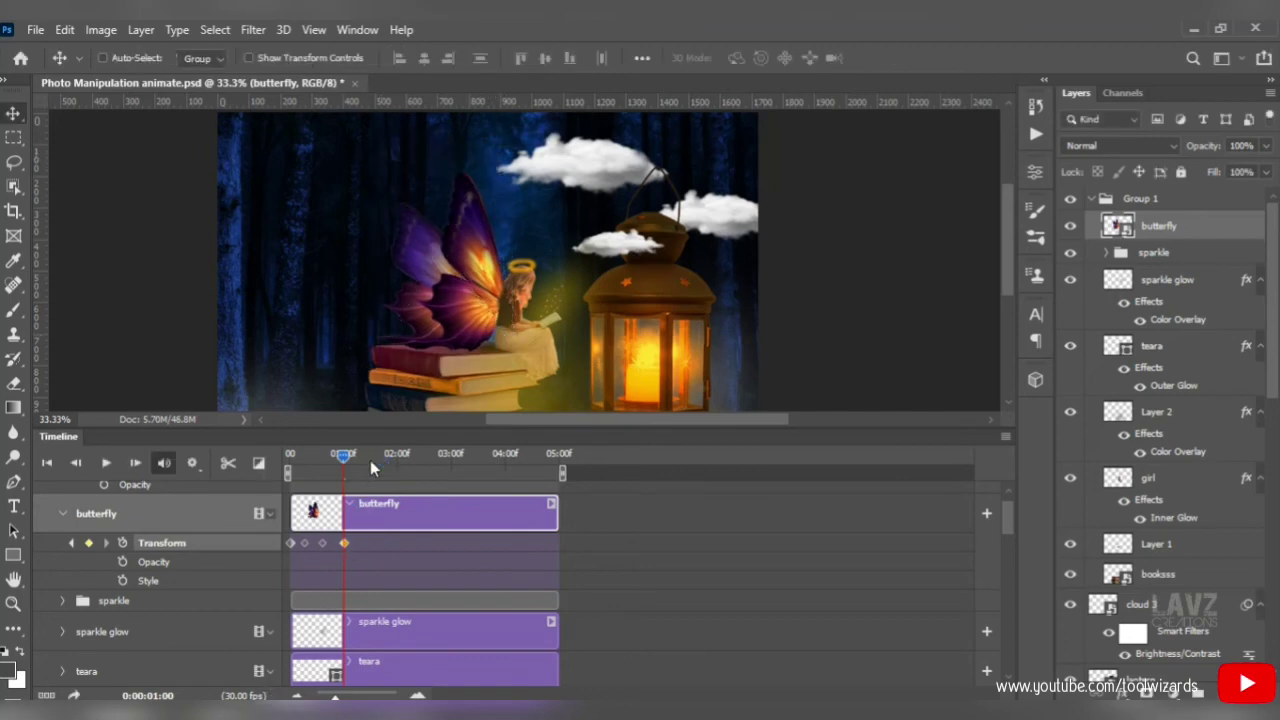
Skew the butterfly wings at 0:00:01:15, moving both upper corners outward and the lower-left corner up, to create another Transform keyframe.
{"action": "left_click", "coordinate": [371, 460]}
{"action": "key", "text": "ctrl+t"}
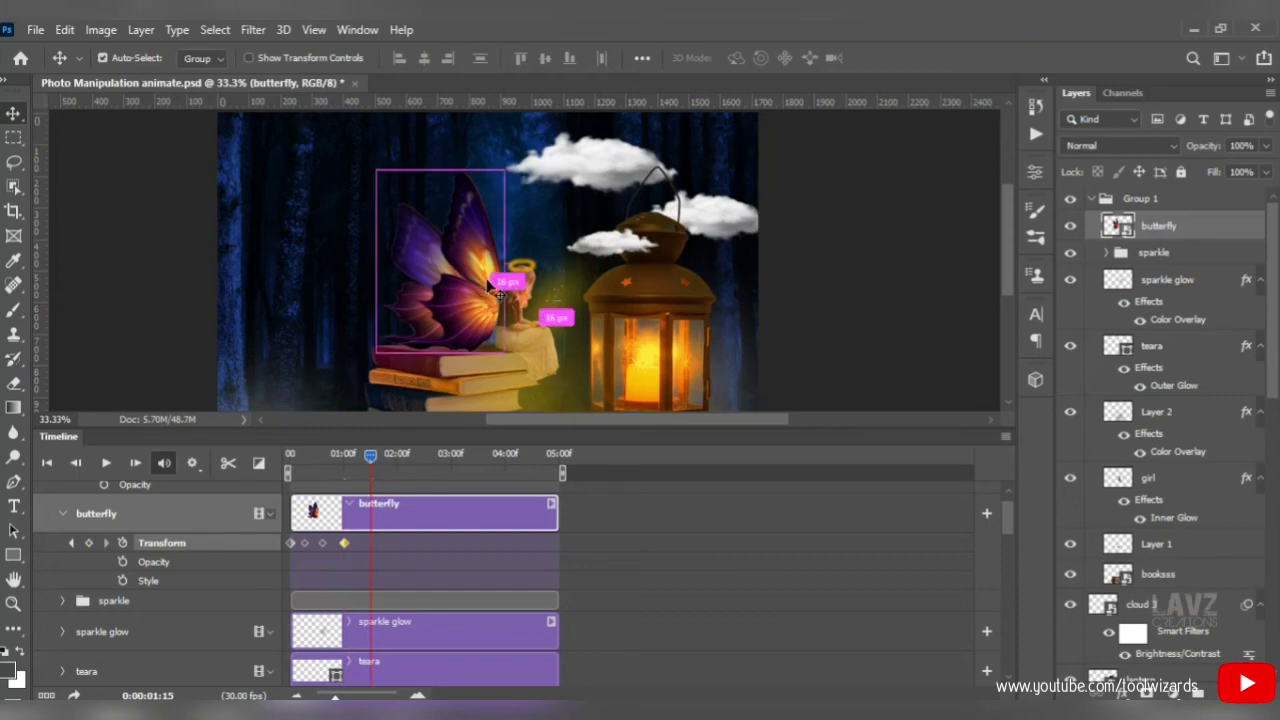
{"action": "right_click", "coordinate": [458, 271]}
{"action": "left_click", "coordinate": [521, 357]}
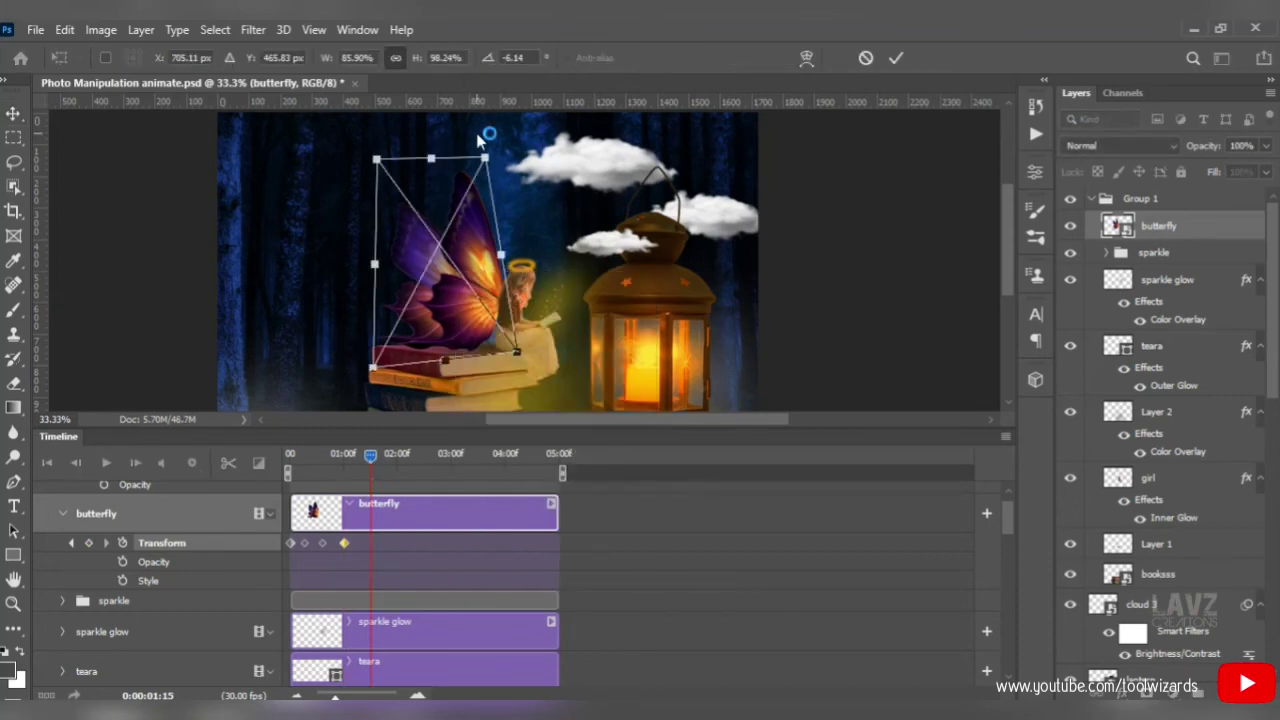
{"action": "left_click_drag", "start_coordinate": [484, 158], "coordinate": [497, 158]}
{"action": "left_click_drag", "start_coordinate": [375, 159], "coordinate": [369, 159]}
{"action": "left_click_drag", "start_coordinate": [372, 377], "coordinate": [371, 363]}
{"action": "key", "text": "Return"}
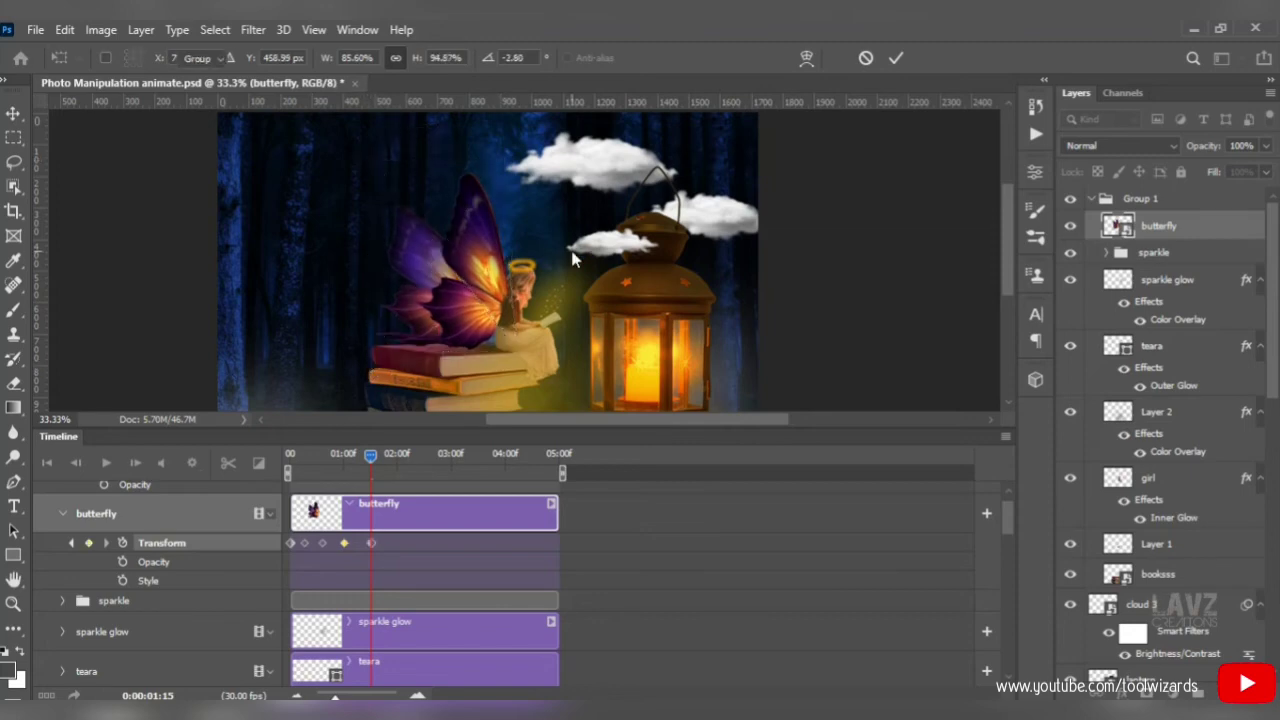
Add a butterfly Transform keyframe at 0:00:02:00 and skew both upper corners of the wings slightly inward.
{"action": "left_click", "coordinate": [409, 463]}
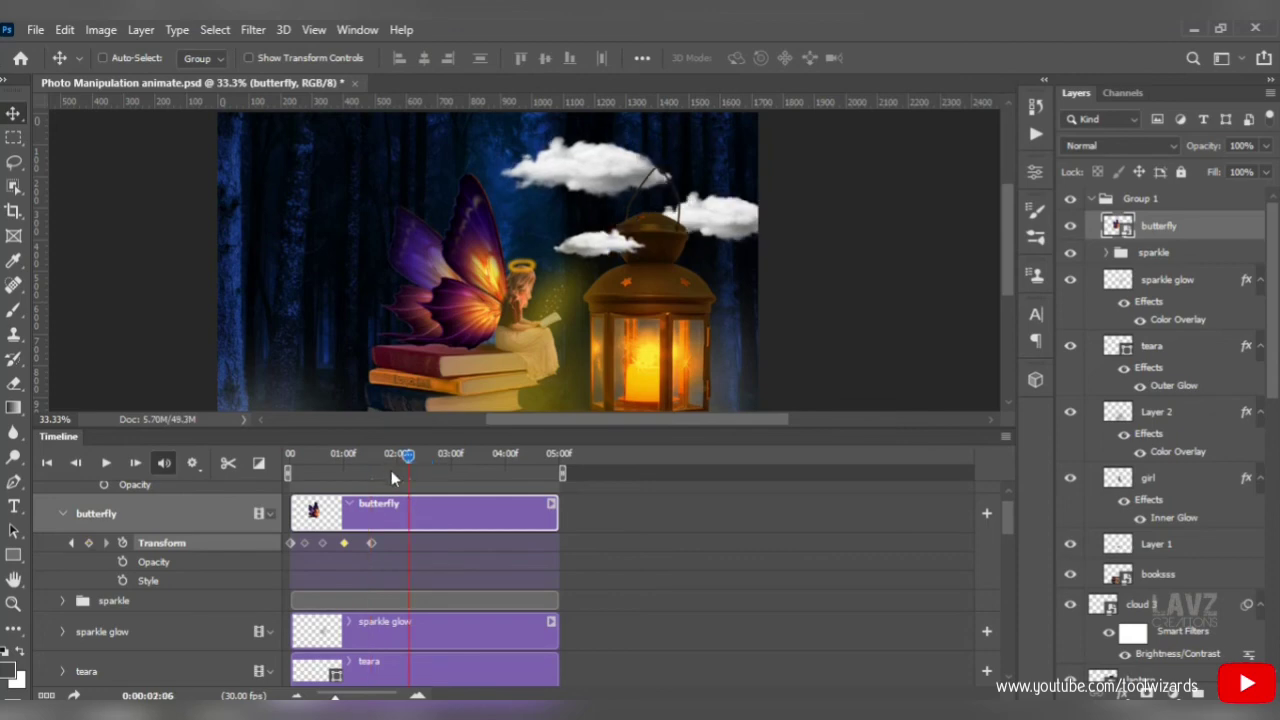
{"action": "left_click", "coordinate": [398, 466]}
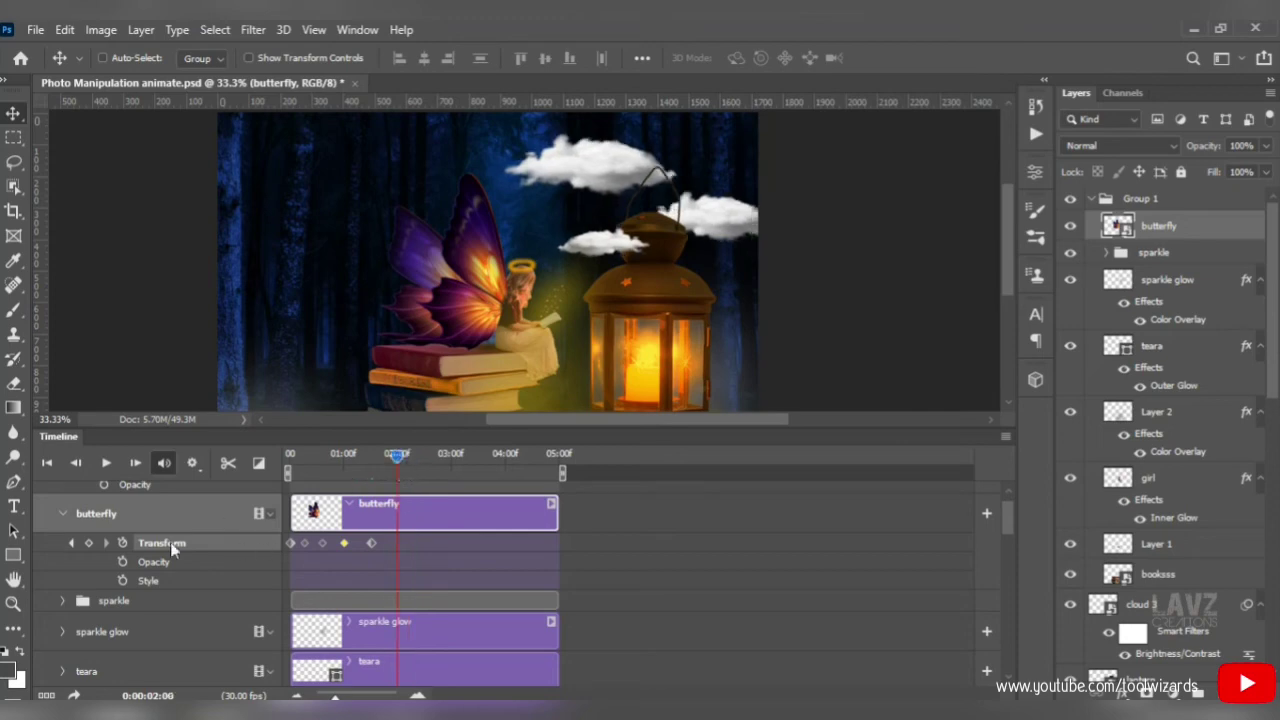
{"action": "left_click", "coordinate": [88, 542]}
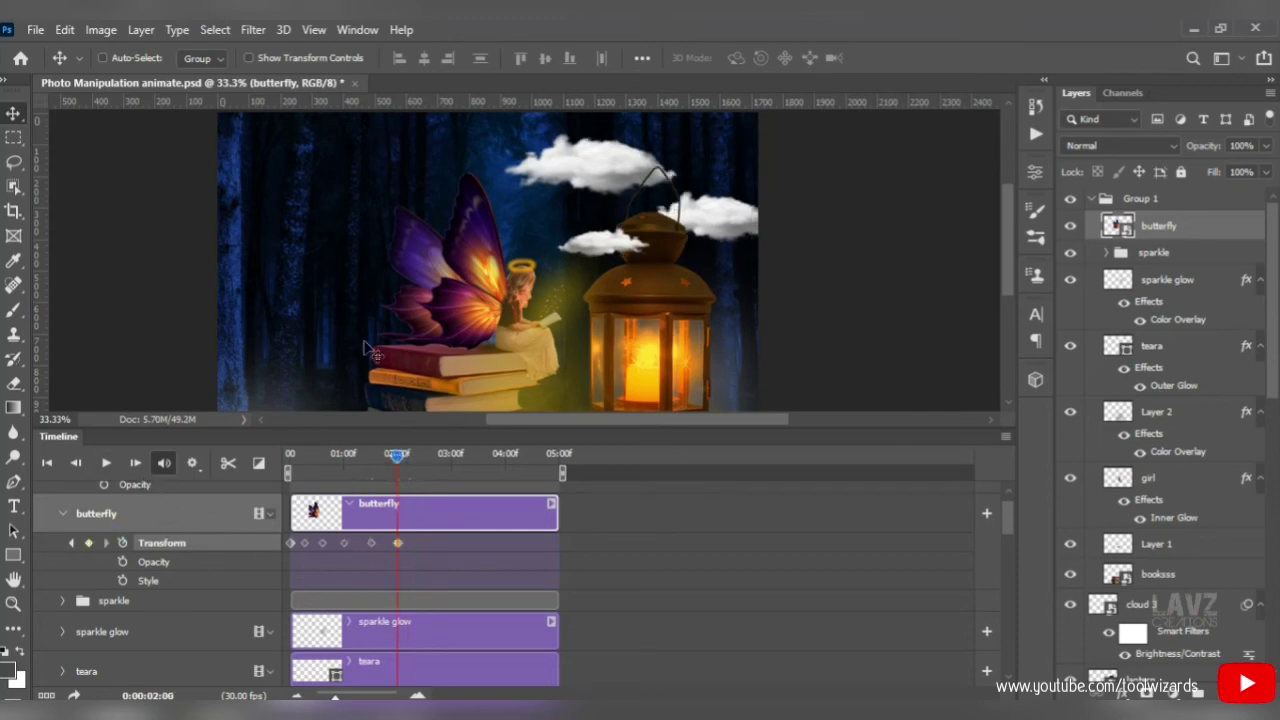
{"action": "key", "text": "ctrl+t"}
{"action": "right_click", "coordinate": [447, 311]}
{"action": "left_click", "coordinate": [476, 383]}
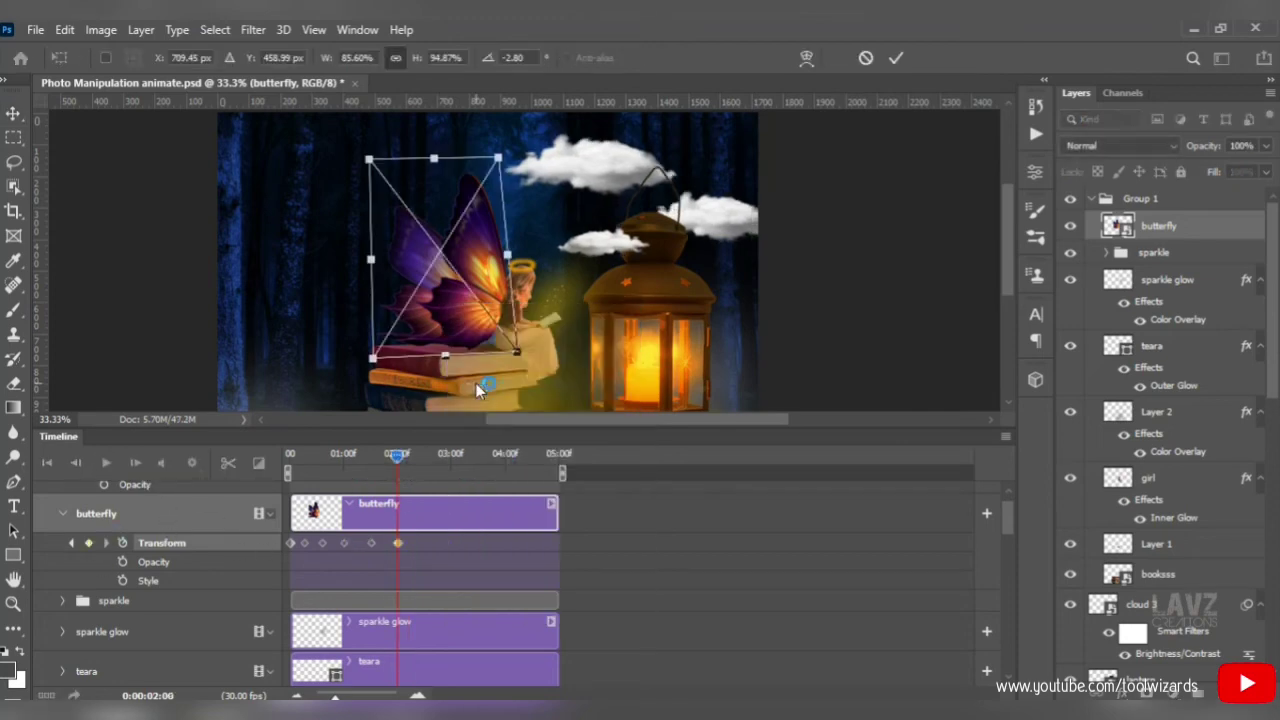
{"action": "left_click_drag", "start_coordinate": [497, 160], "coordinate": [481, 171]}
{"action": "mouse_move", "coordinate": [472, 259]}
{"action": "left_mouse_down"}
{"action": "mouse_move", "coordinate": [486, 262]}
{"action": "mouse_move", "coordinate": [451, 268]}
{"action": "left_mouse_up"}
{"action": "left_click_drag", "start_coordinate": [497, 165], "coordinate": [492, 172]}
{"action": "left_click_drag", "start_coordinate": [370, 160], "coordinate": [375, 161]}
{"action": "key", "text": "Return"}
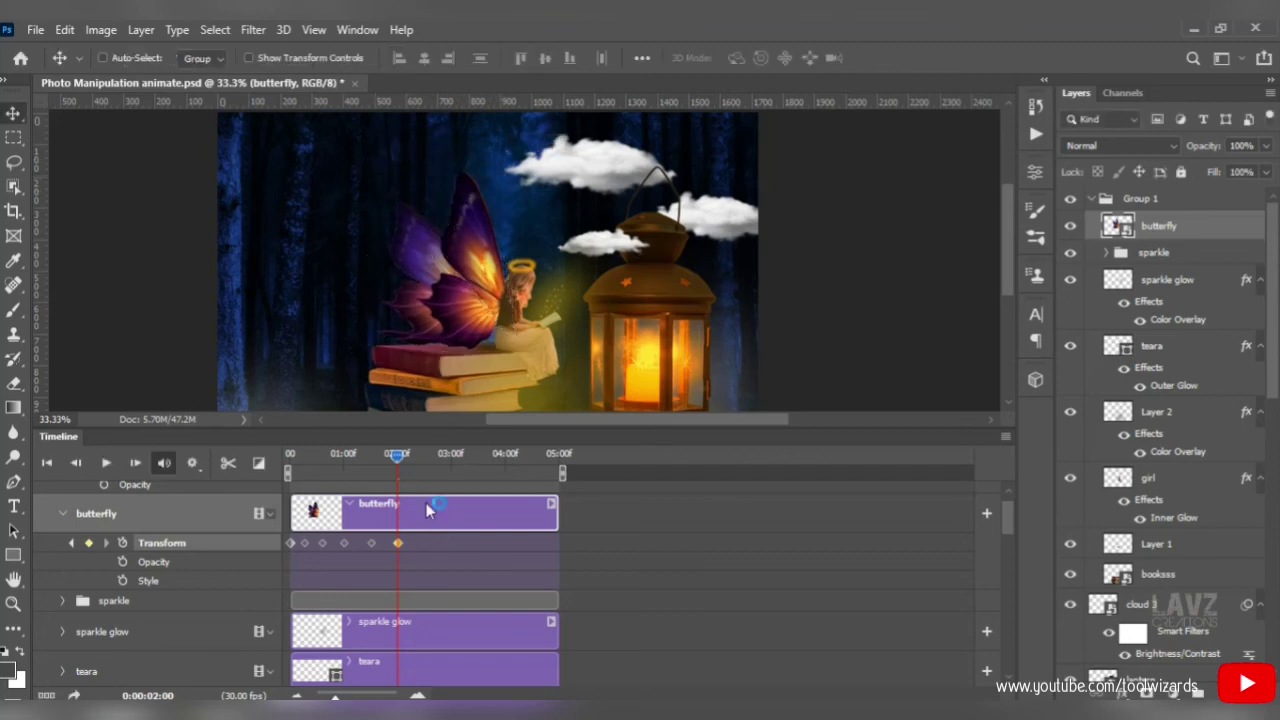
Add a butterfly Transform keyframe at 0:00:02:15 and skew the wings, moving the upper-right corner outward and the lower-left corner up.
{"action": "left_click", "coordinate": [425, 462]}
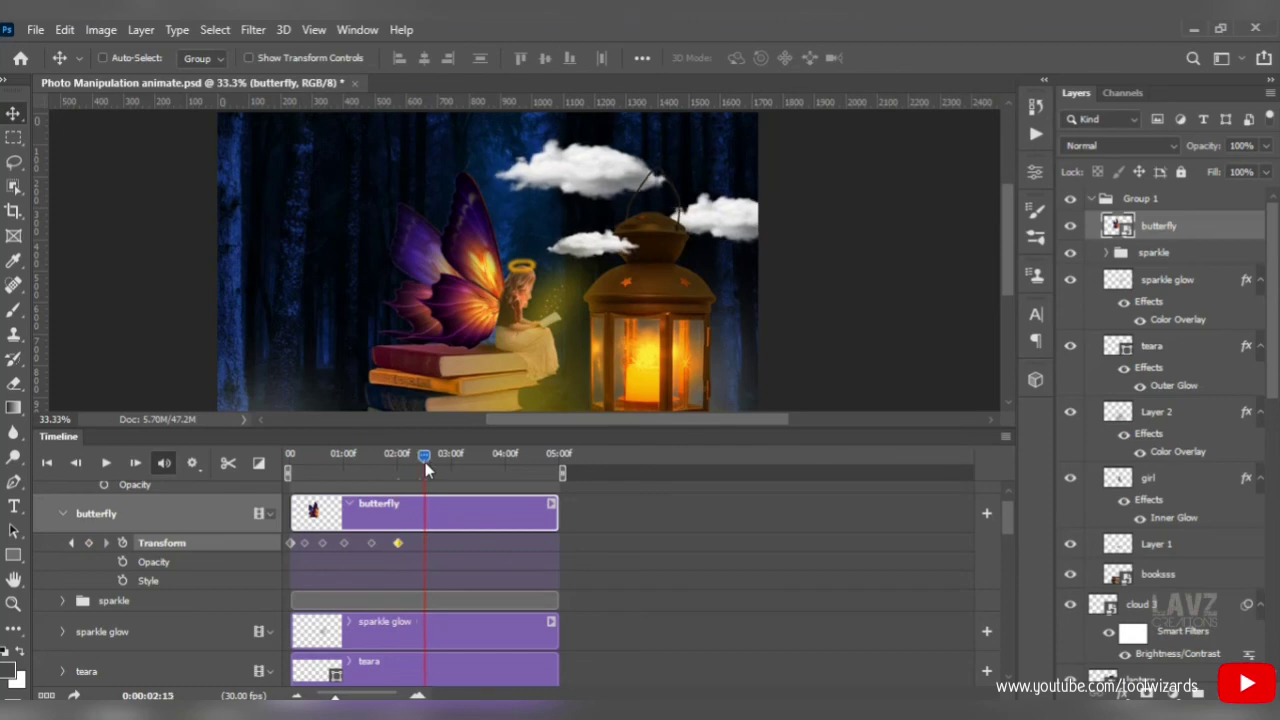
{"action": "left_click", "coordinate": [89, 542]}
{"action": "key", "text": "ctrl+t"}
{"action": "right_click", "coordinate": [426, 290]}
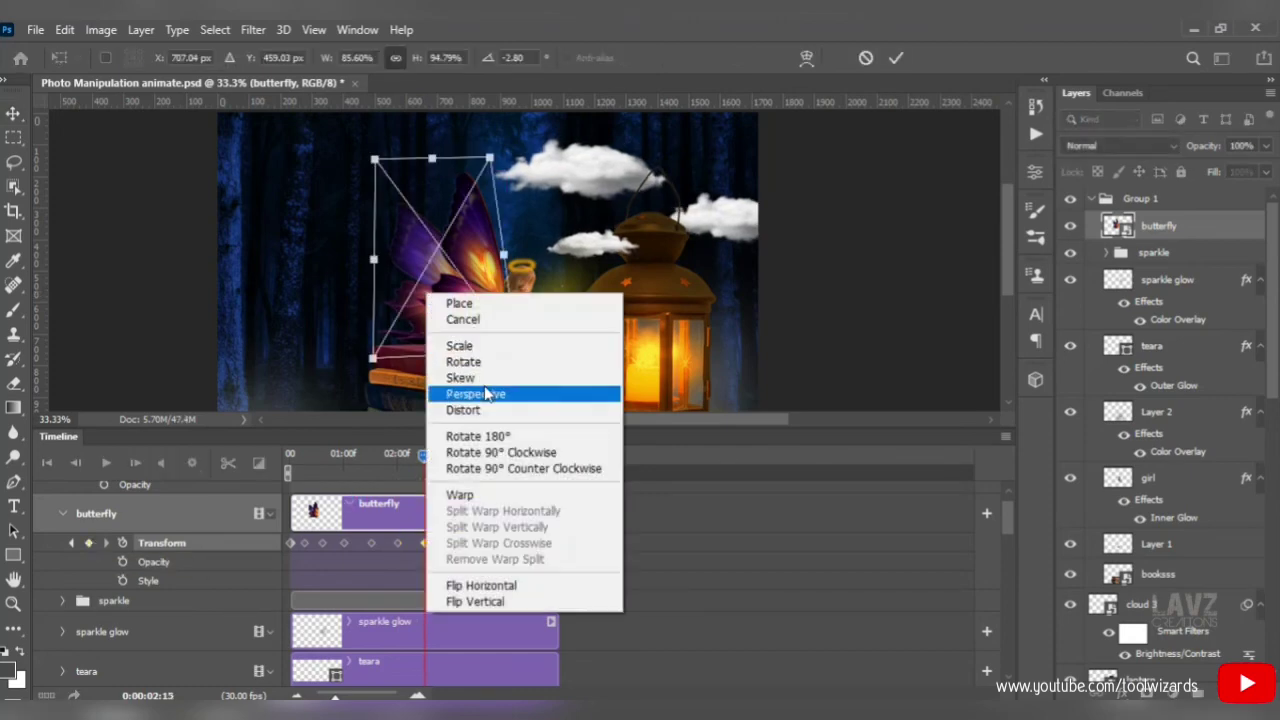
{"action": "left_click", "coordinate": [470, 377]}
{"action": "left_click_drag", "start_coordinate": [493, 165], "coordinate": [500, 165]}
{"action": "left_click_drag", "start_coordinate": [373, 357], "coordinate": [372, 350]}
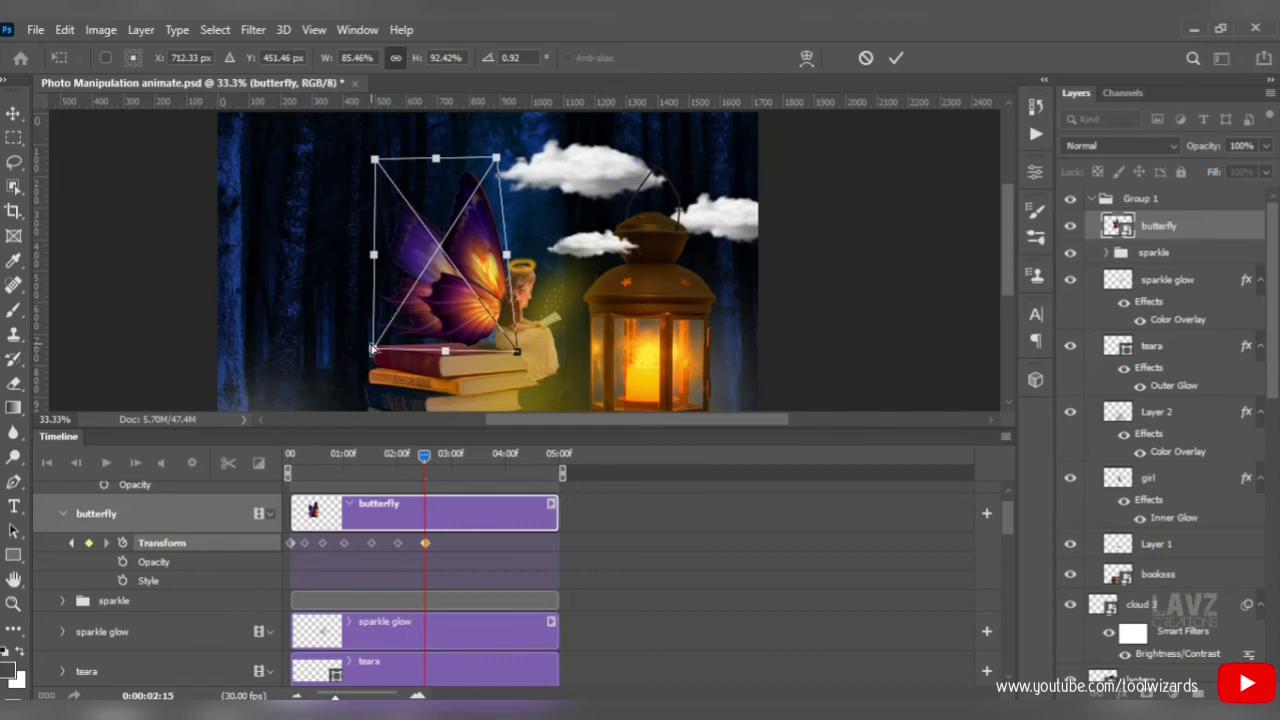
{"action": "key", "text": "Return"}
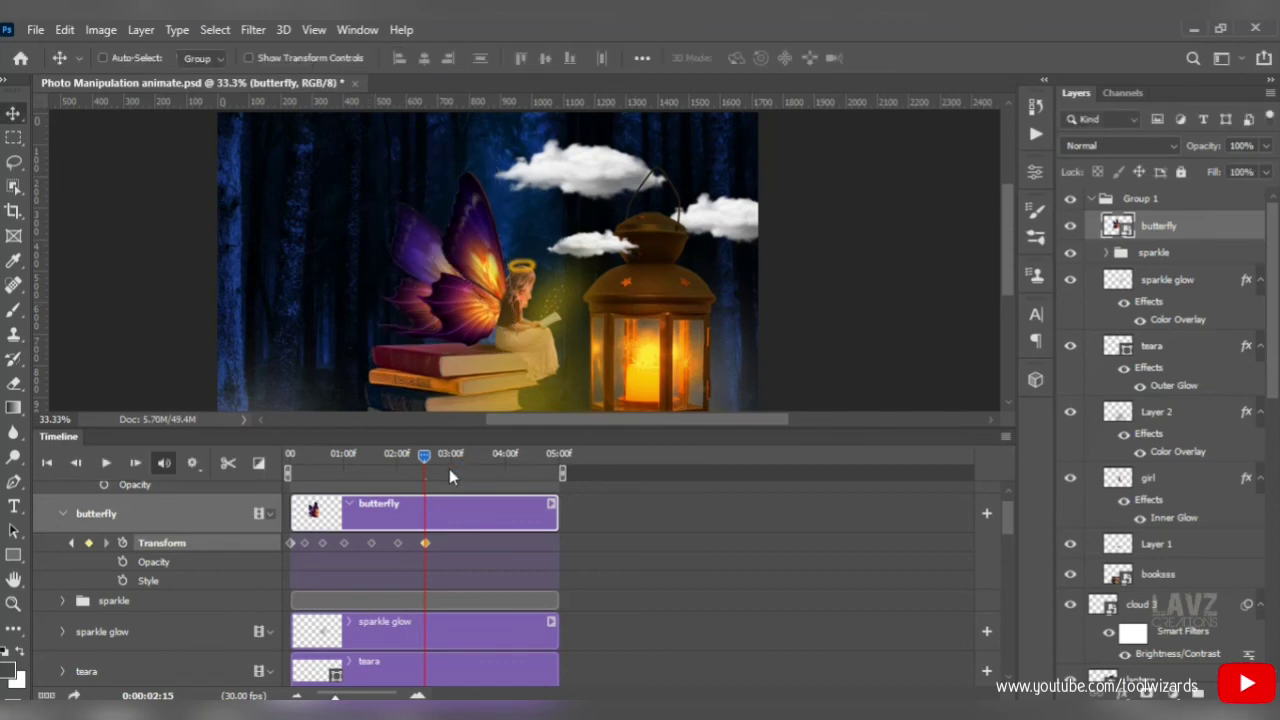
Add a butterfly Transform keyframe at 0:00:03:01 and skew the wings, moving the upper-right corner slightly down and the upper-left corner inward.
{"action": "left_click", "coordinate": [453, 462]}
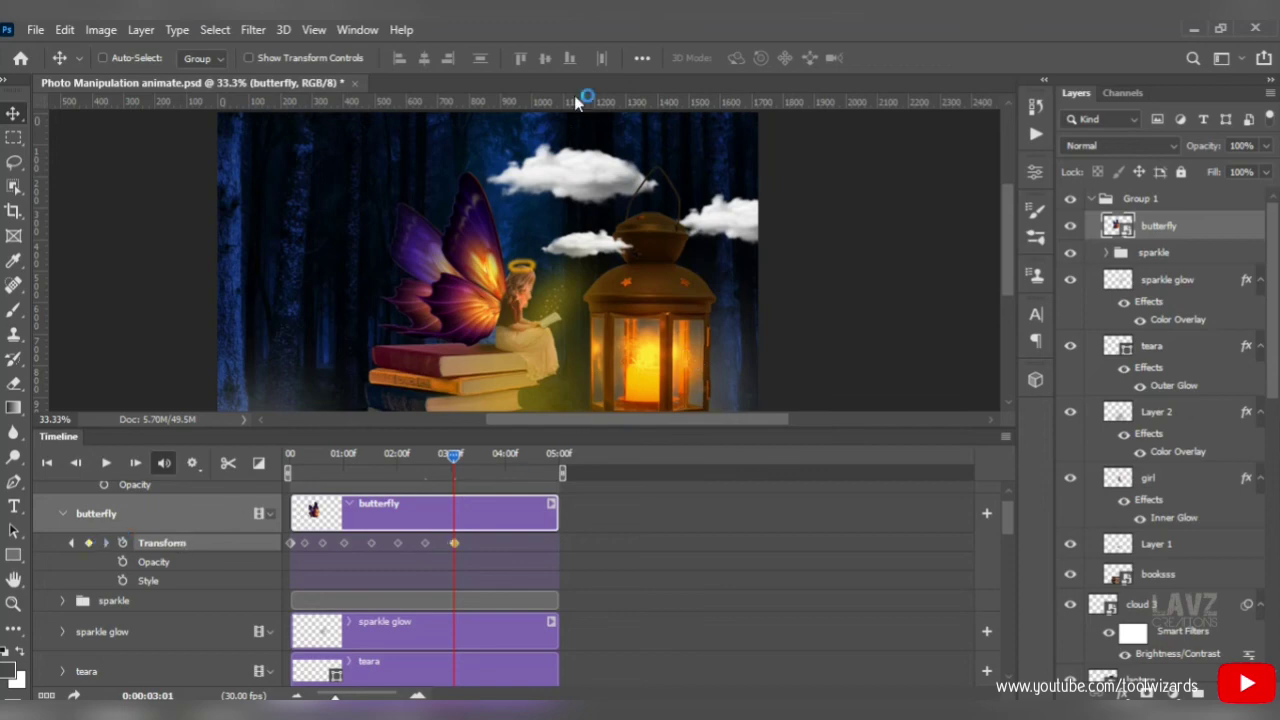
{"action": "key", "text": "ctrl+t"}
{"action": "right_click", "coordinate": [443, 220]}
{"action": "left_click", "coordinate": [518, 291]}
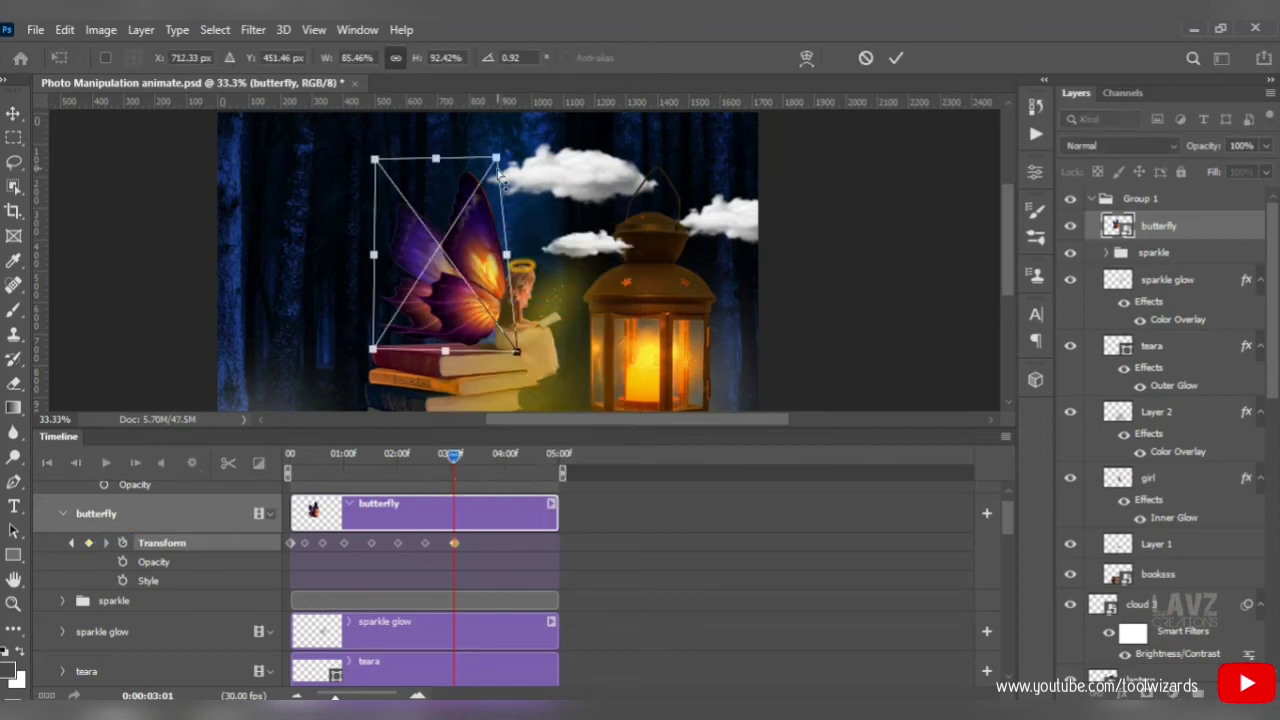
{"action": "left_click_drag", "start_coordinate": [496, 159], "coordinate": [497, 165]}
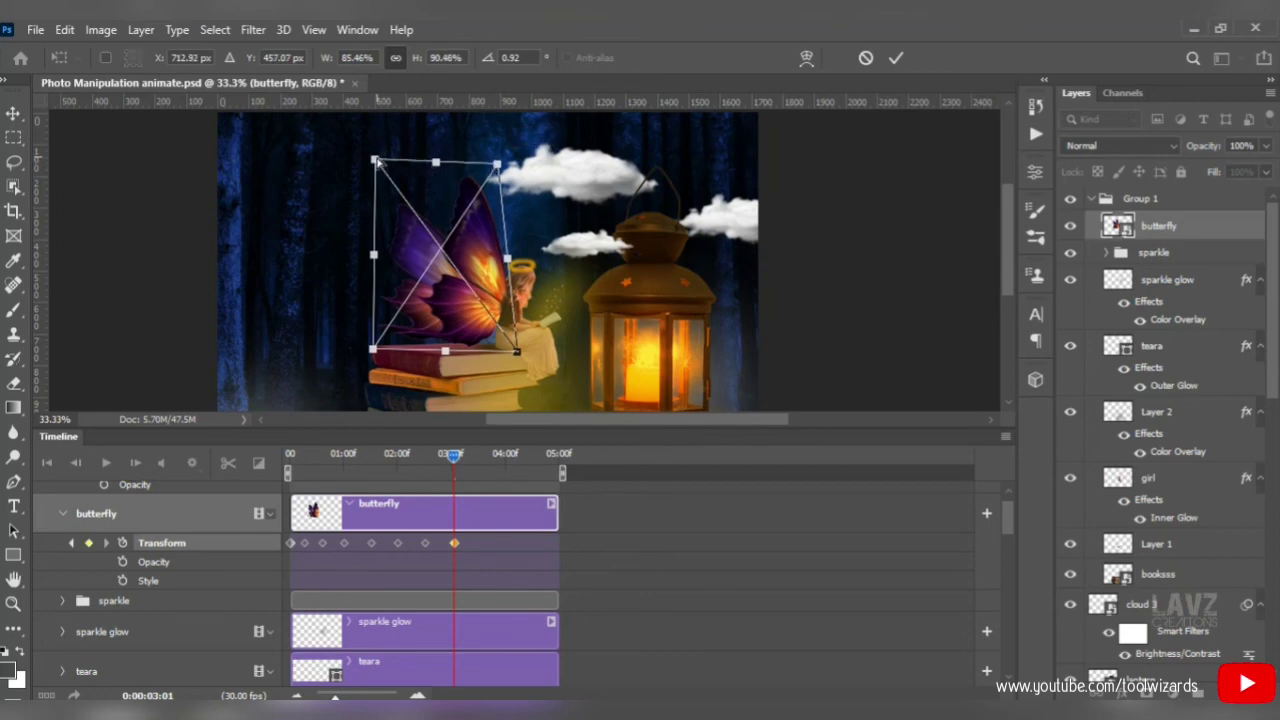
{"action": "left_click_drag", "start_coordinate": [376, 160], "coordinate": [388, 170]}
{"action": "key", "text": "Return"}
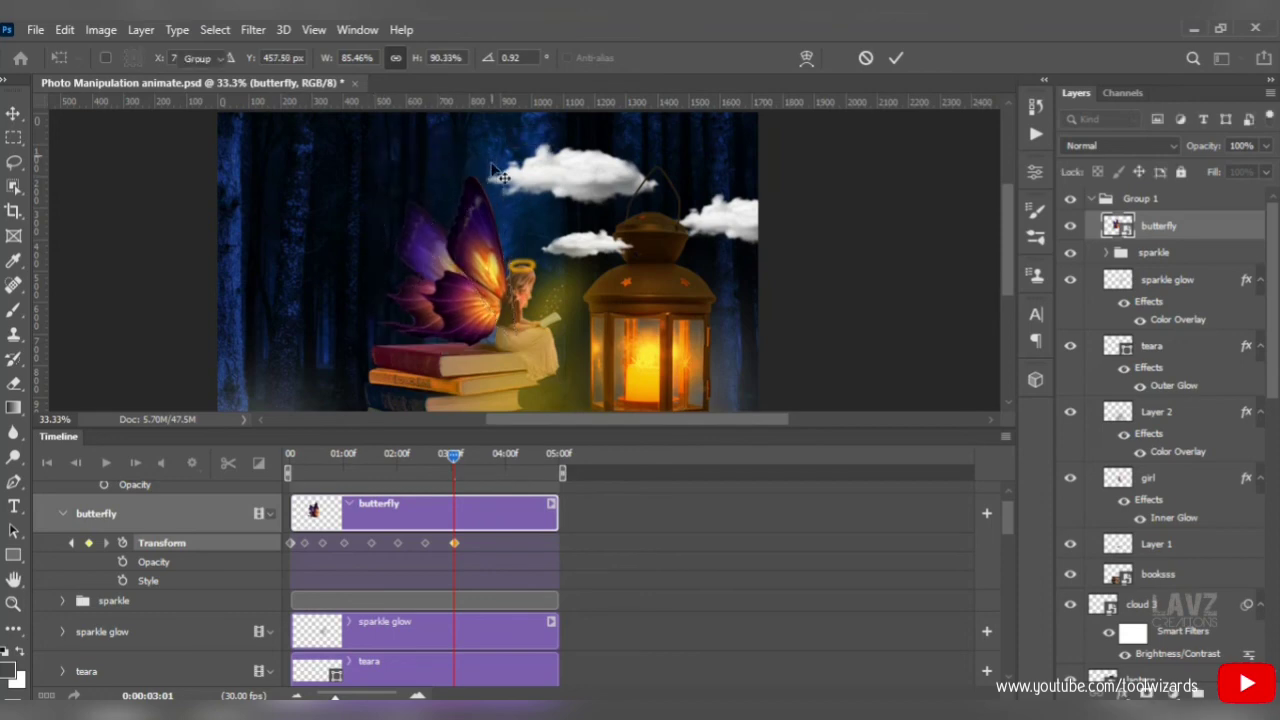
Add a butterfly Transform keyframe at 0:00:03:13 and skew both upper corners of the wings outward.
{"action": "left_click", "coordinate": [478, 458]}
{"action": "left_click", "coordinate": [88, 542]}
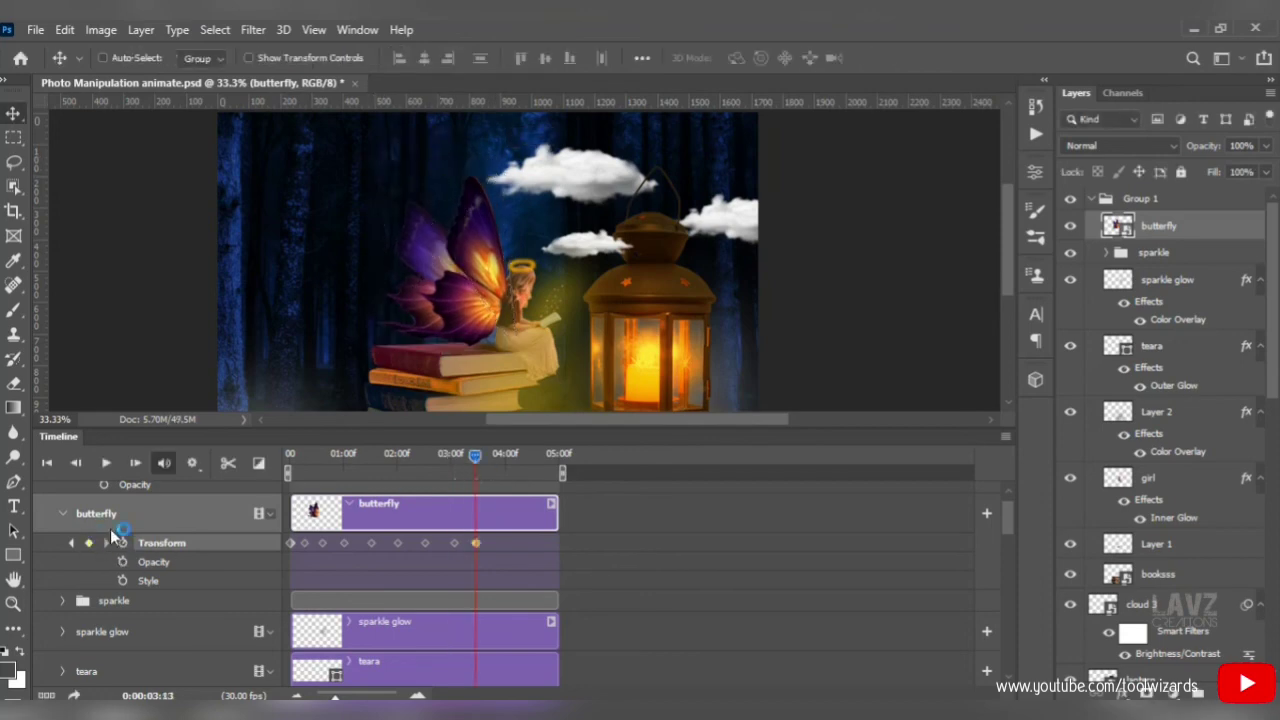
{"action": "key", "text": "ctrl+t"}
{"action": "right_click", "coordinate": [462, 262]}
{"action": "left_click", "coordinate": [488, 372]}
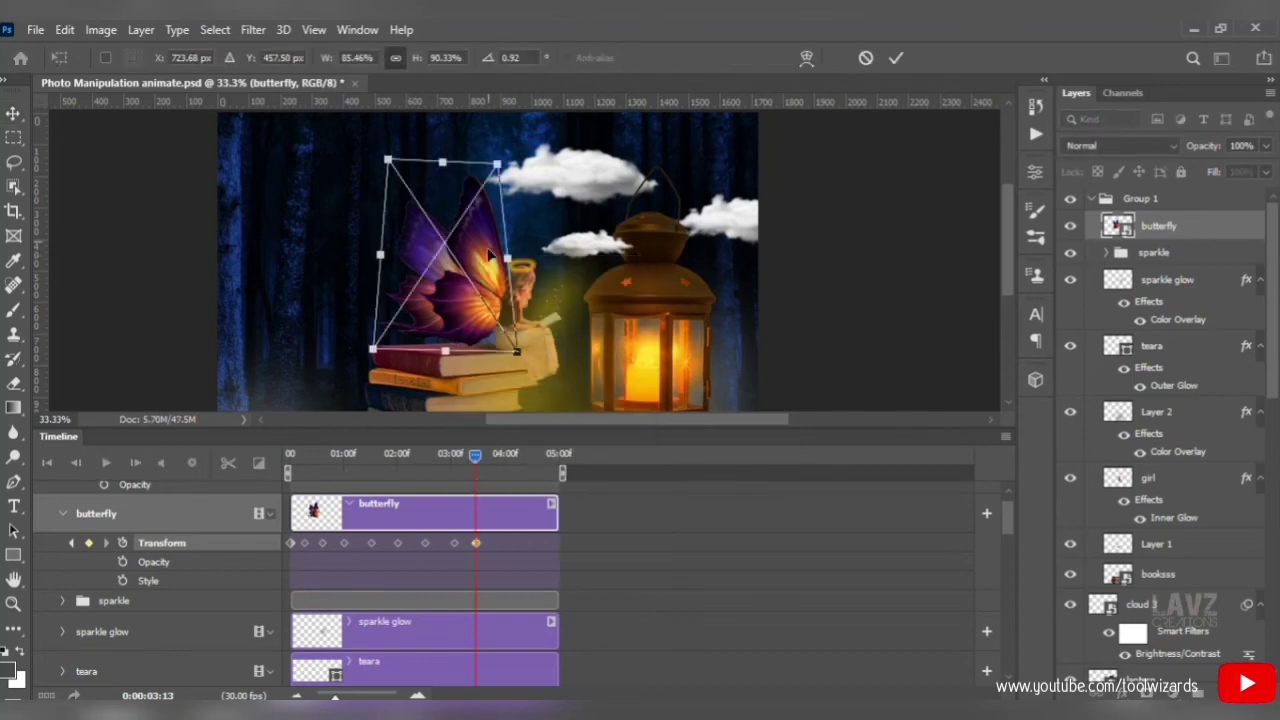
{"action": "left_click_drag", "start_coordinate": [497, 167], "coordinate": [502, 164]}
{"action": "left_click_drag", "start_coordinate": [388, 165], "coordinate": [371, 175]}
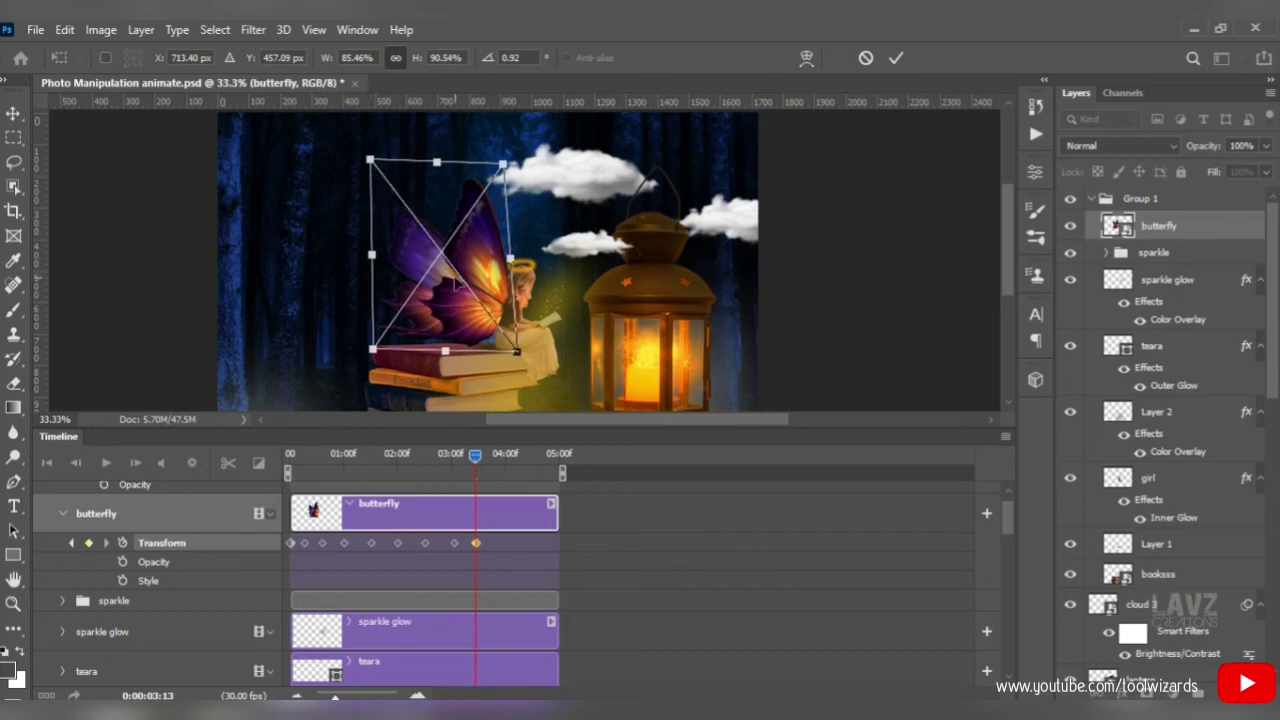
Shift the skewed butterfly slightly left at 0:00:03:13 and apply the transform.
{"action": "left_click_drag", "start_coordinate": [456, 277], "coordinate": [453, 279]}
{"action": "key", "text": "Return"}
{"action": "key", "text": "Left"}
{"action": "key", "text": "Left"}
{"action": "key", "text": "Left"}
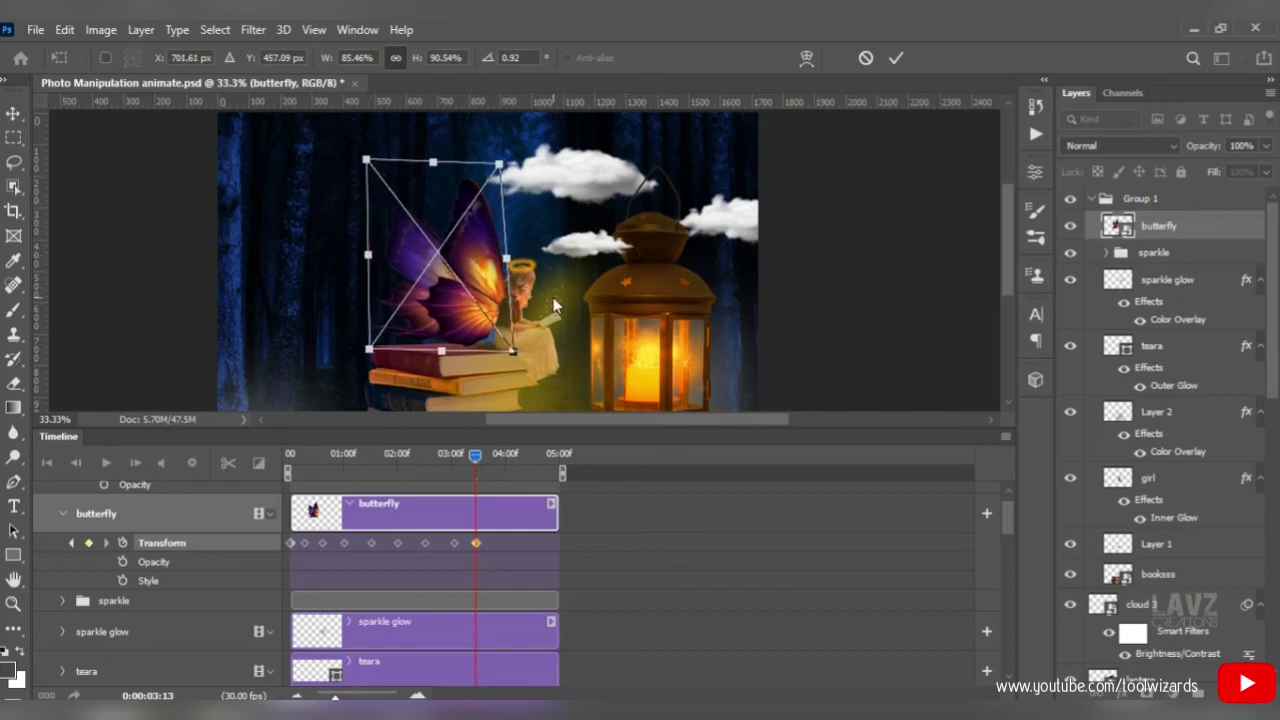
{"action": "key", "text": "Return"}
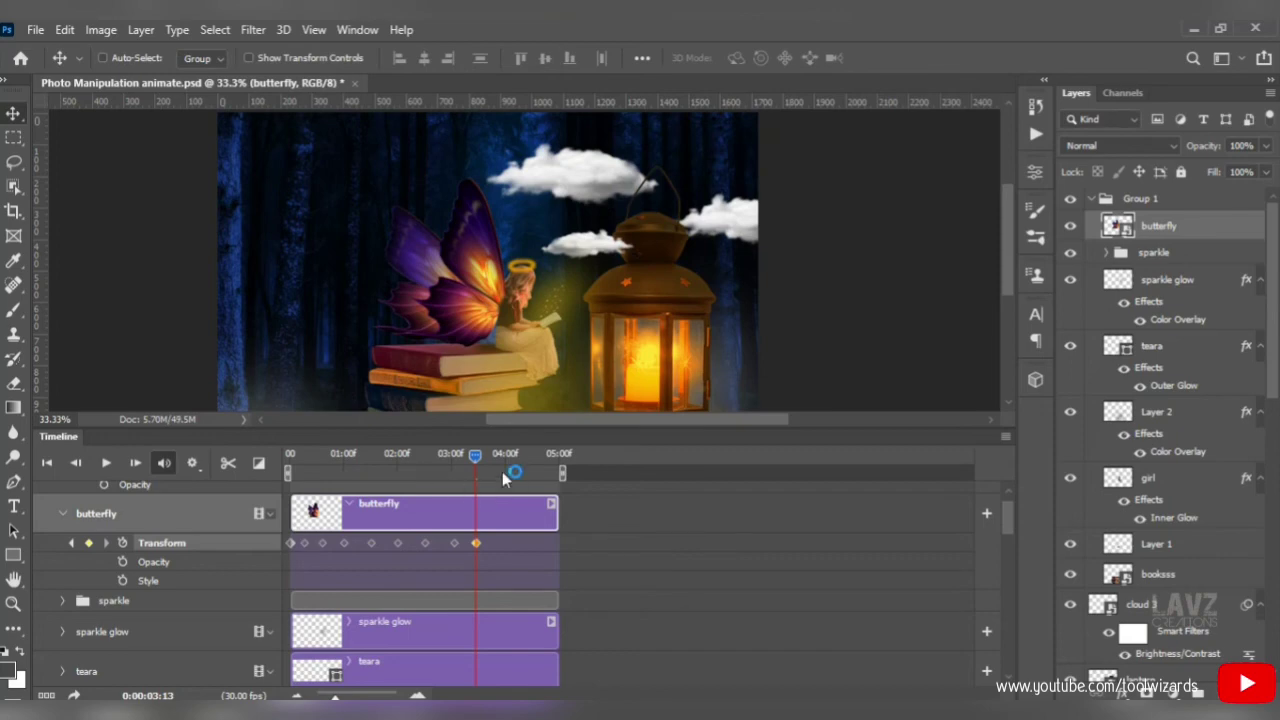
Add a butterfly Transform keyframe at 0:00:03:28 and skew the wings, moving both upper corners inward and the lower corners down.
{"action": "left_click", "coordinate": [502, 467]}
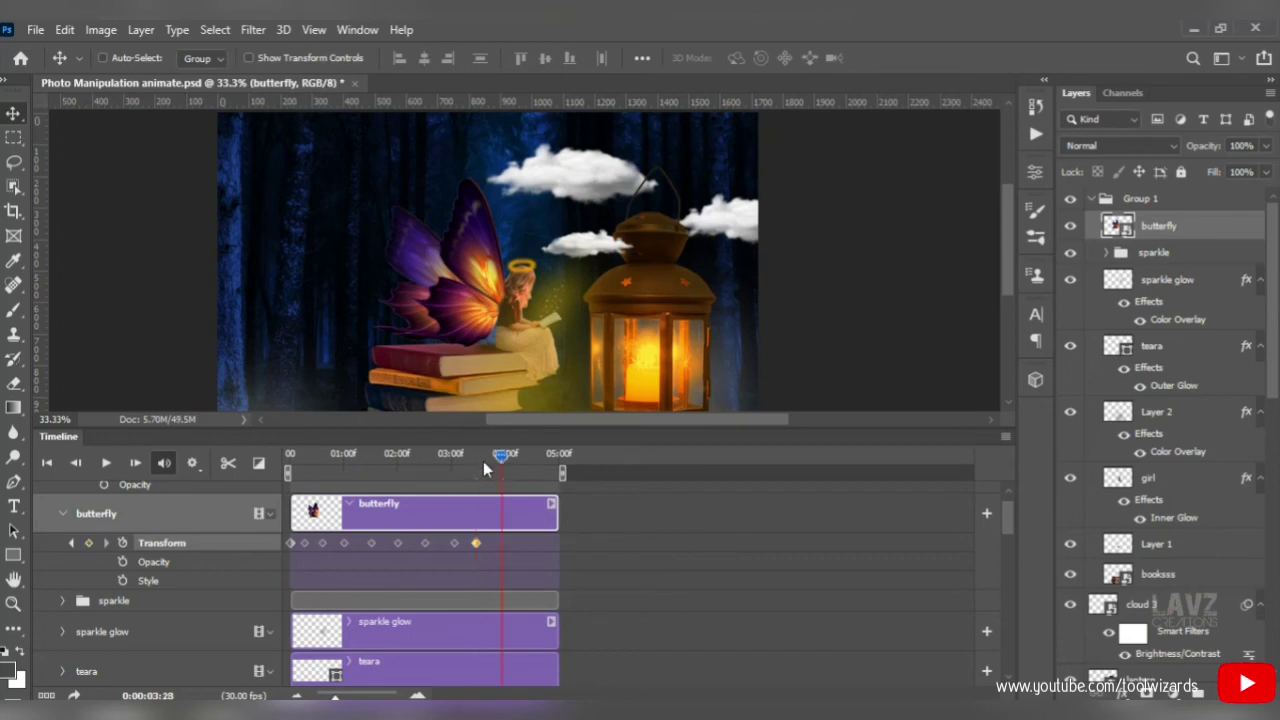
{"action": "left_click", "coordinate": [88, 542]}
{"action": "key", "text": "ctrl+t"}
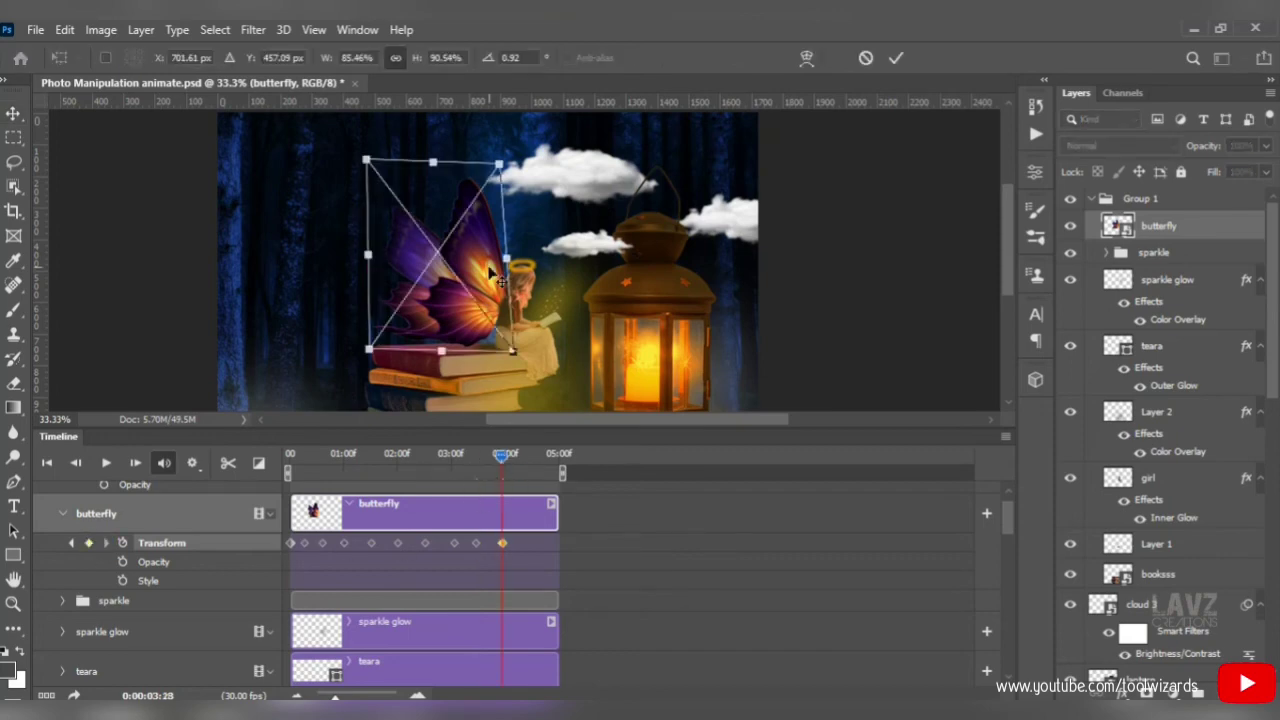
{"action": "right_click", "coordinate": [489, 268]}
{"action": "left_click", "coordinate": [517, 352]}
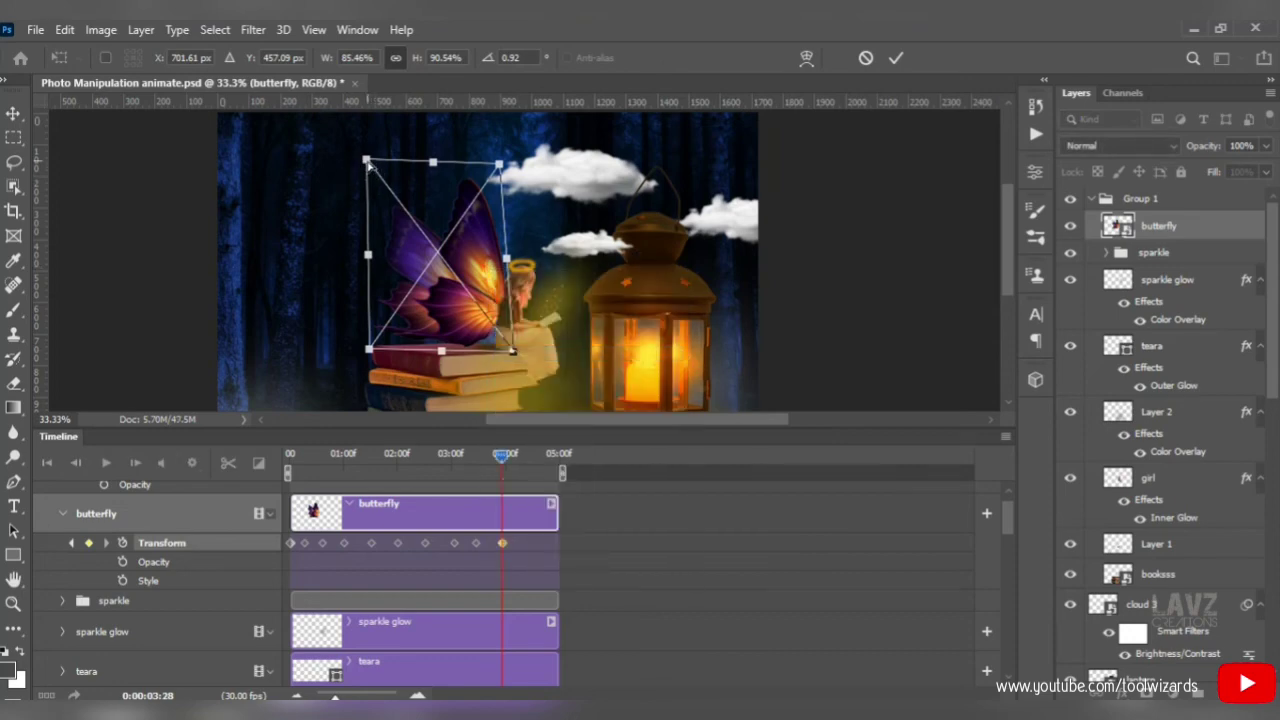
{"action": "left_click_drag", "start_coordinate": [368, 163], "coordinate": [378, 168]}
{"action": "left_click_drag", "start_coordinate": [496, 166], "coordinate": [488, 171]}
{"action": "left_click_drag", "start_coordinate": [370, 352], "coordinate": [369, 367]}
{"action": "left_click_drag", "start_coordinate": [513, 352], "coordinate": [514, 356]}
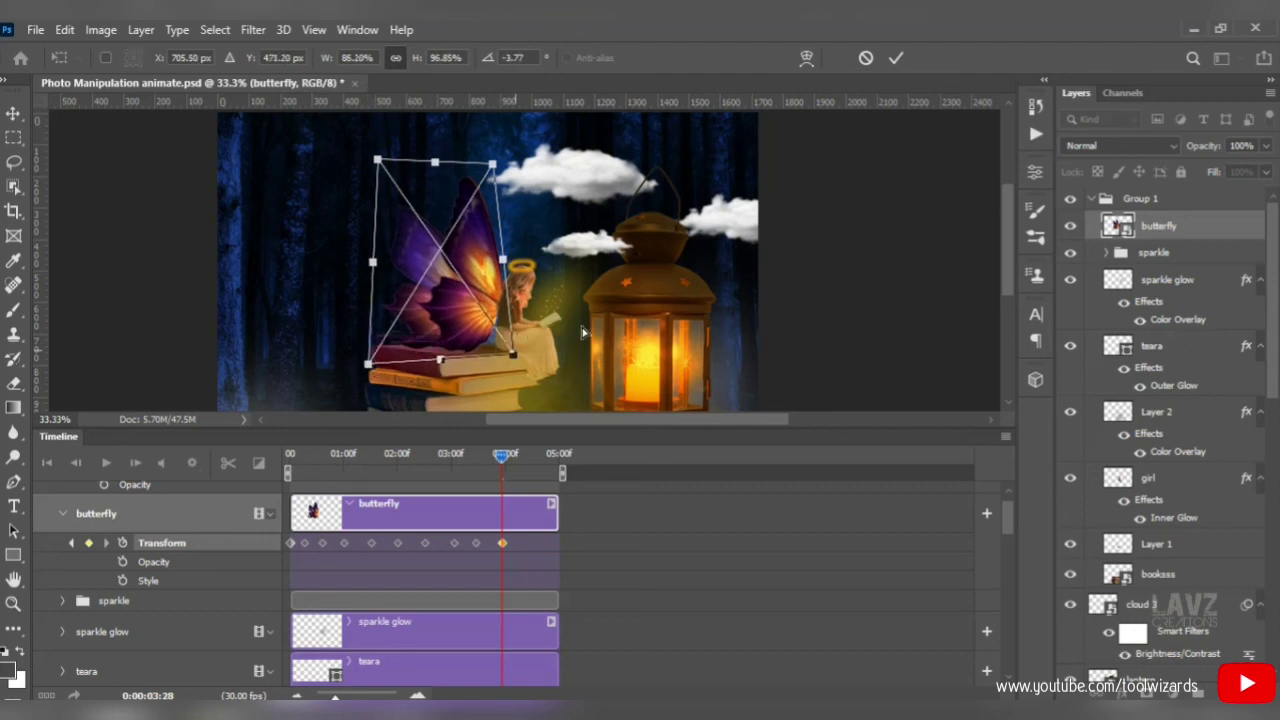
{"action": "key", "text": "Return"}
Add a butterfly Transform keyframe at 0:00:04:14 and skew the upper-right corner of the wings outward.
{"action": "left_click", "coordinate": [530, 464]}
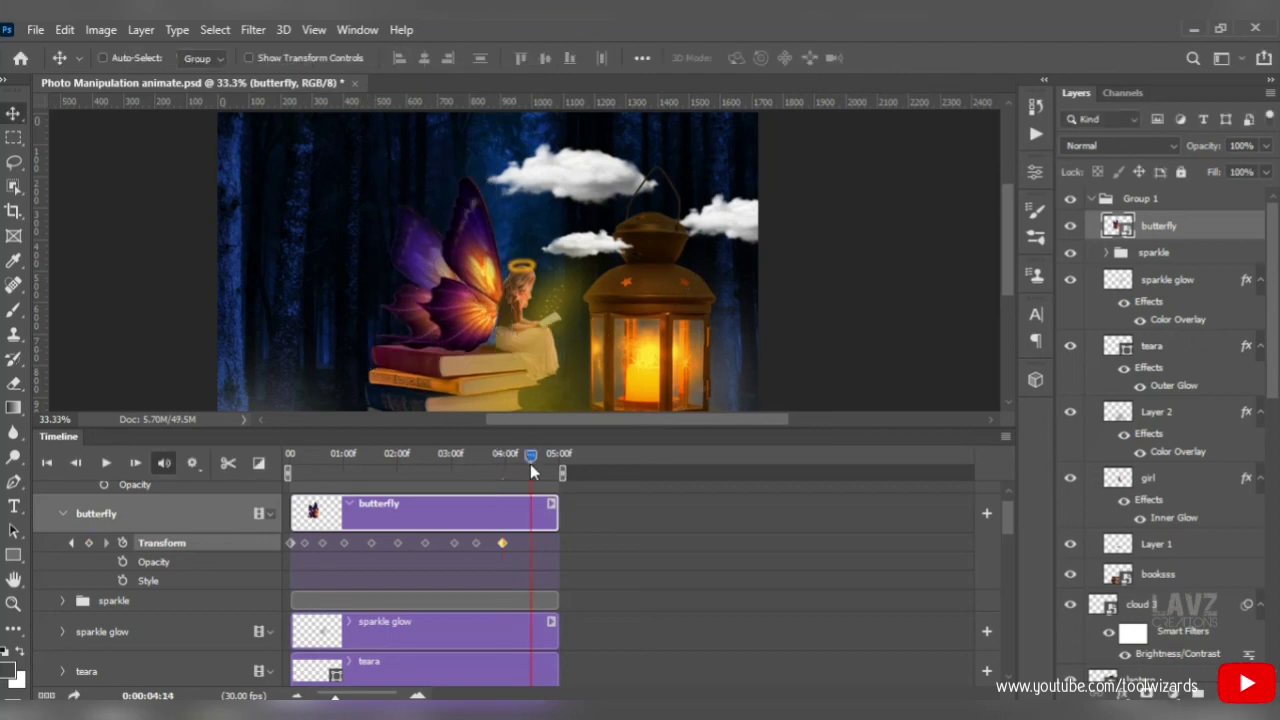
{"action": "left_click", "coordinate": [89, 543]}
{"action": "key", "text": "ctrl+t"}
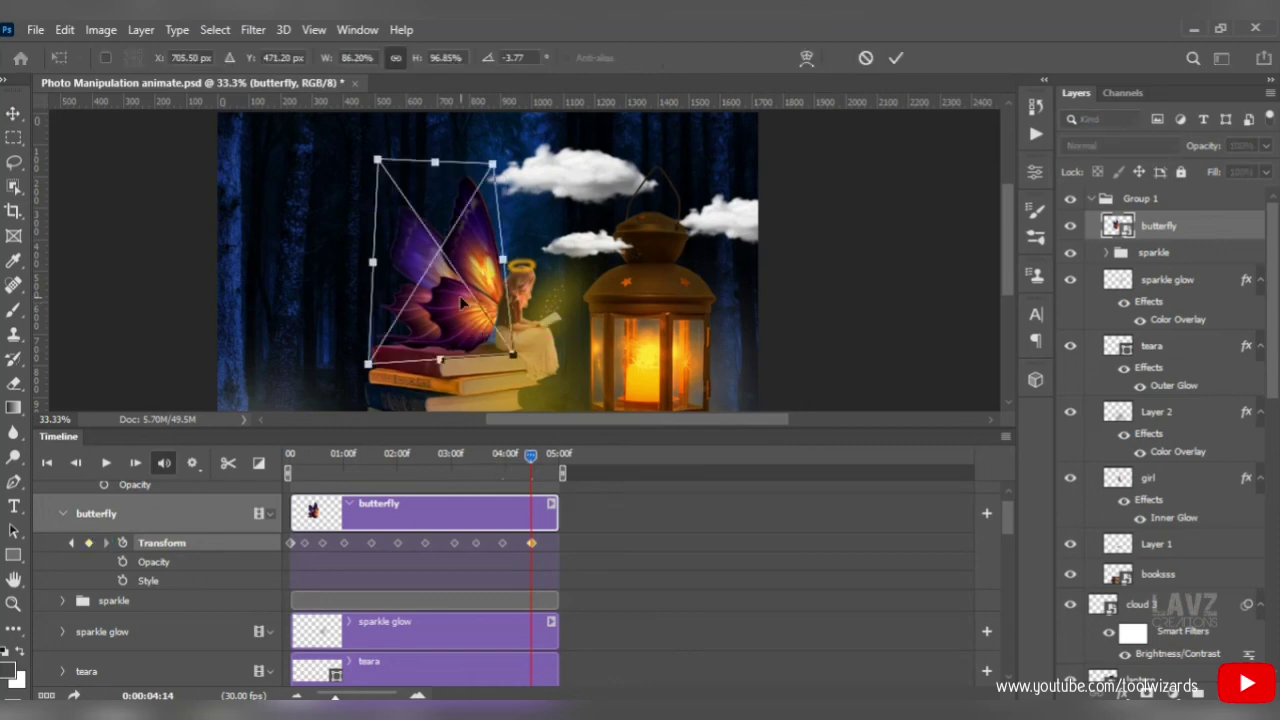
{"action": "right_click", "coordinate": [463, 300]}
{"action": "left_click", "coordinate": [492, 384]}
{"action": "mouse_move", "coordinate": [490, 167]}
{"action": "left_mouse_down"}
{"action": "mouse_move", "coordinate": [507, 167]}
{"action": "mouse_move", "coordinate": [496, 171]}
{"action": "left_mouse_up"}
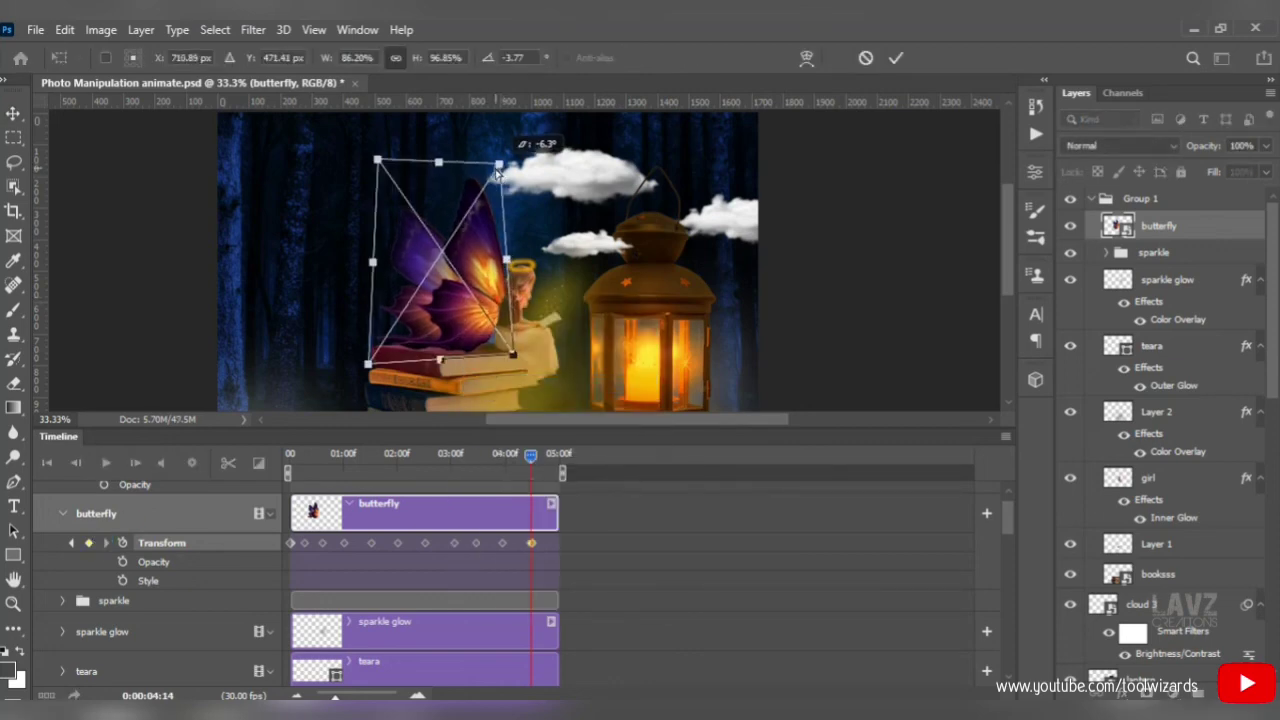
{"action": "key", "text": "Return"}
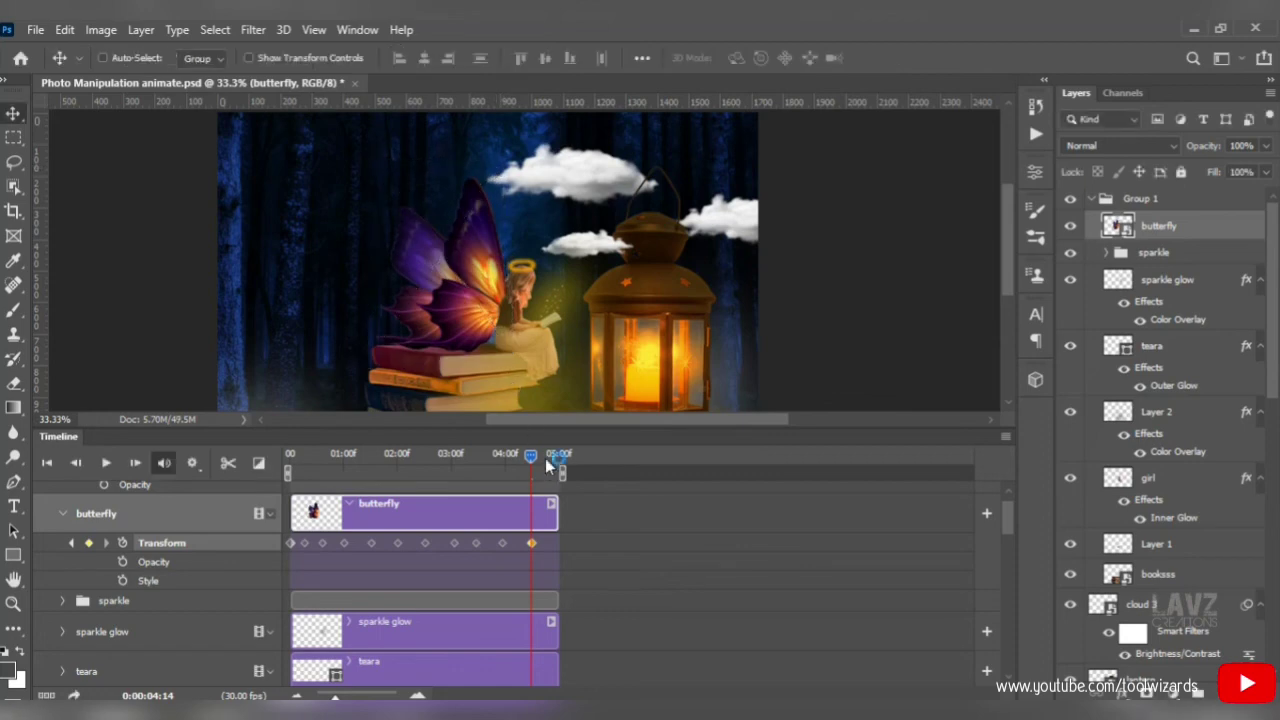
Add a butterfly Transform keyframe at 0:00:04:22, skew both upper corners of the wings down, and scrub back through the flapping.
{"action": "left_click", "coordinate": [546, 464]}
{"action": "left_click", "coordinate": [89, 542]}
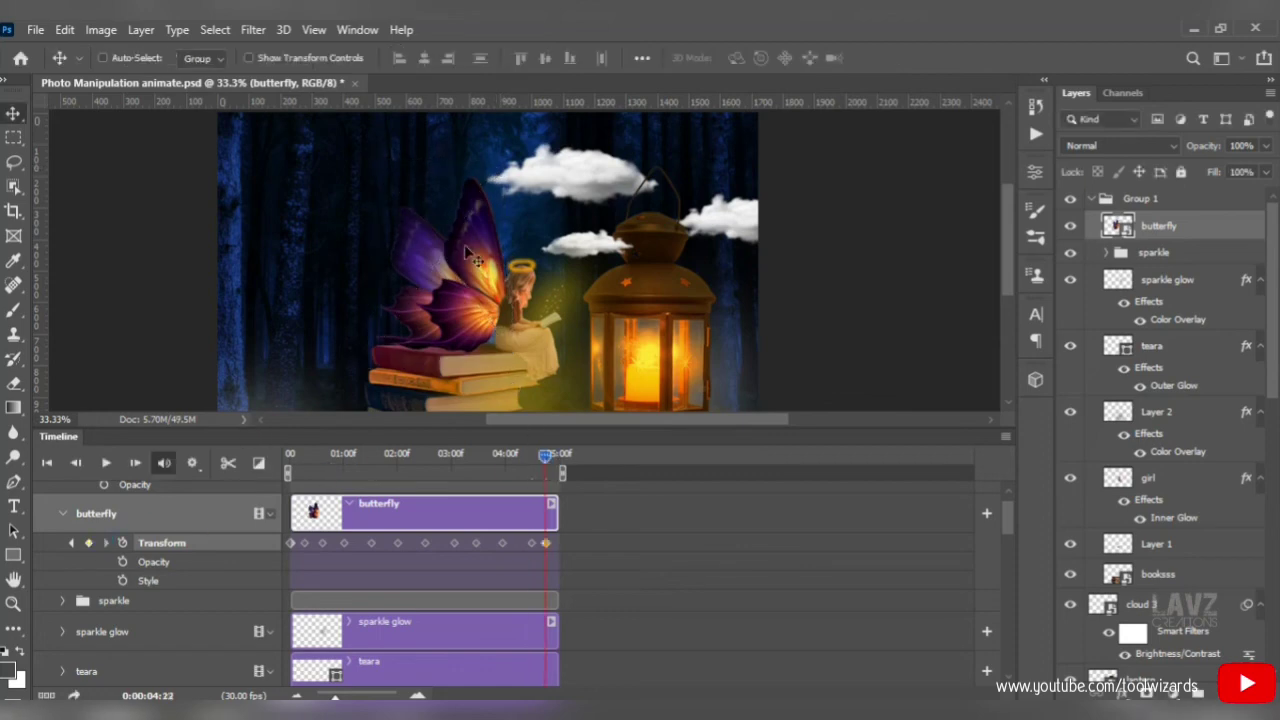
{"action": "key", "text": "ctrl+t"}
{"action": "right_click", "coordinate": [454, 258]}
{"action": "left_click", "coordinate": [480, 343]}
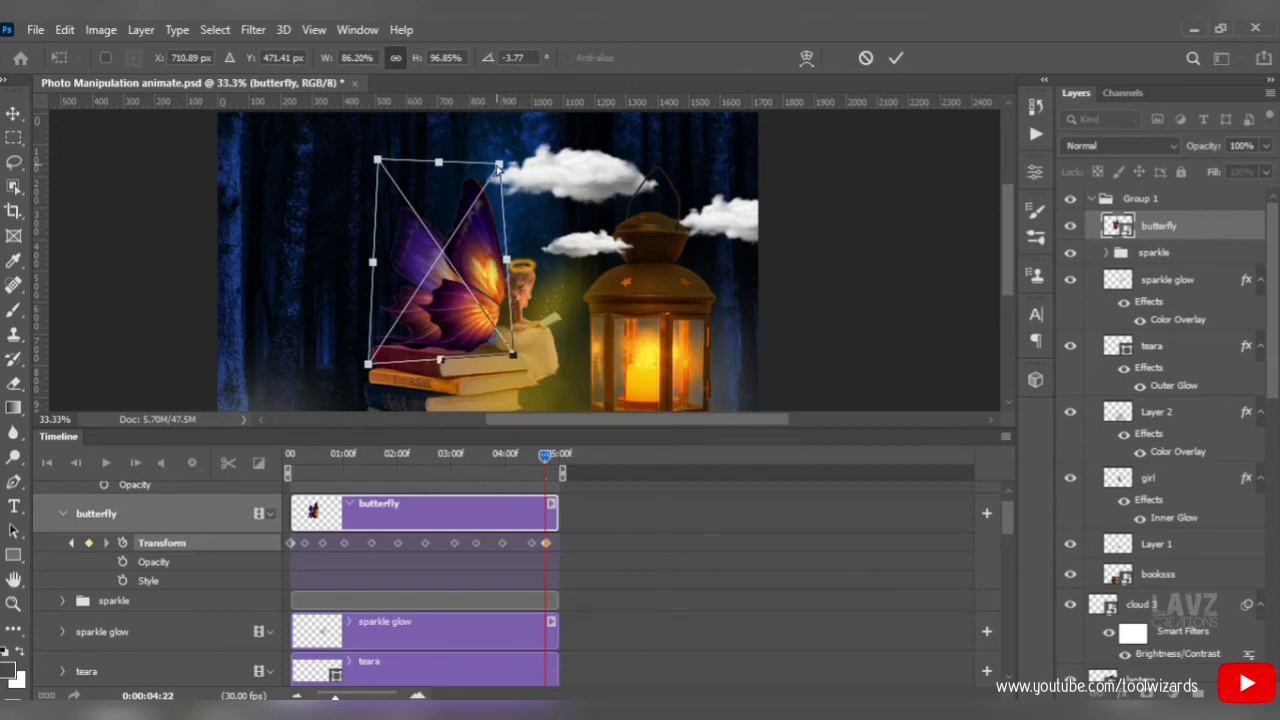
{"action": "left_click_drag", "start_coordinate": [497, 166], "coordinate": [500, 171]}
{"action": "left_click_drag", "start_coordinate": [377, 160], "coordinate": [376, 175]}
{"action": "key", "text": "Return"}
{"action": "left_click_drag", "start_coordinate": [548, 457], "coordinate": [434, 468]}
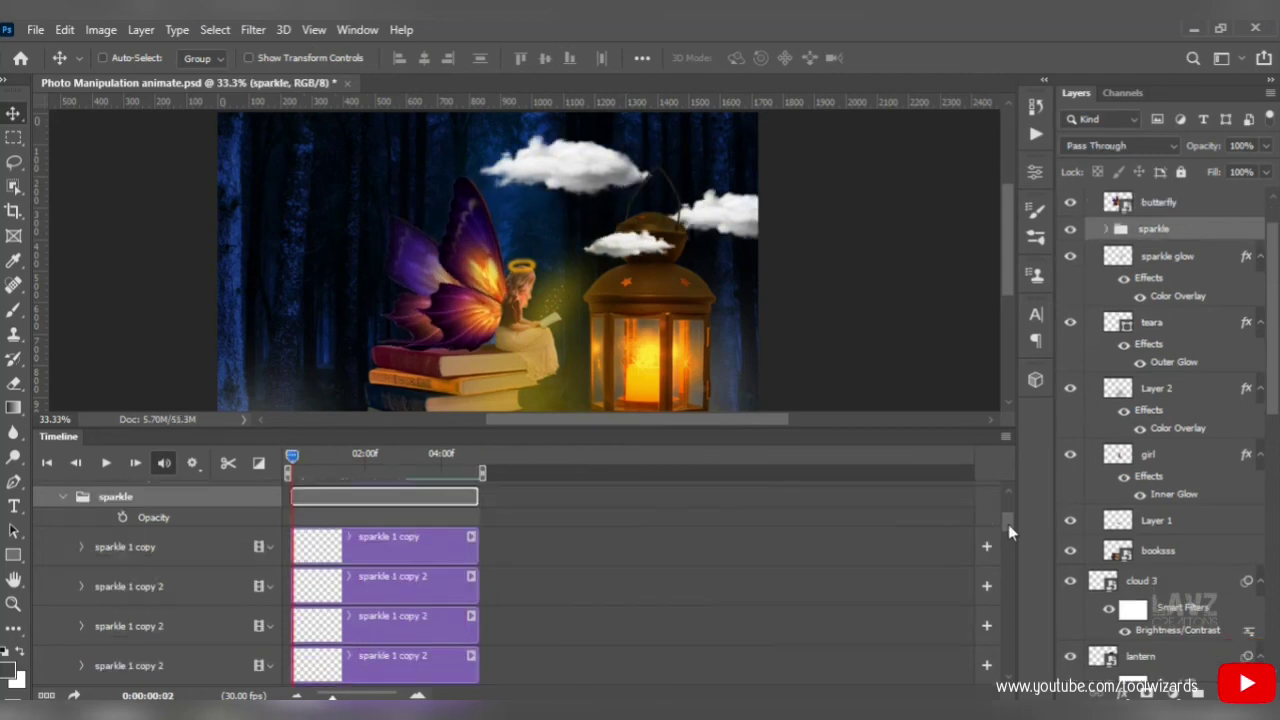
Zoom in to 200% on the sparkles above the book and return to the Move tool.
{"action": "left_click", "coordinate": [416, 544]}
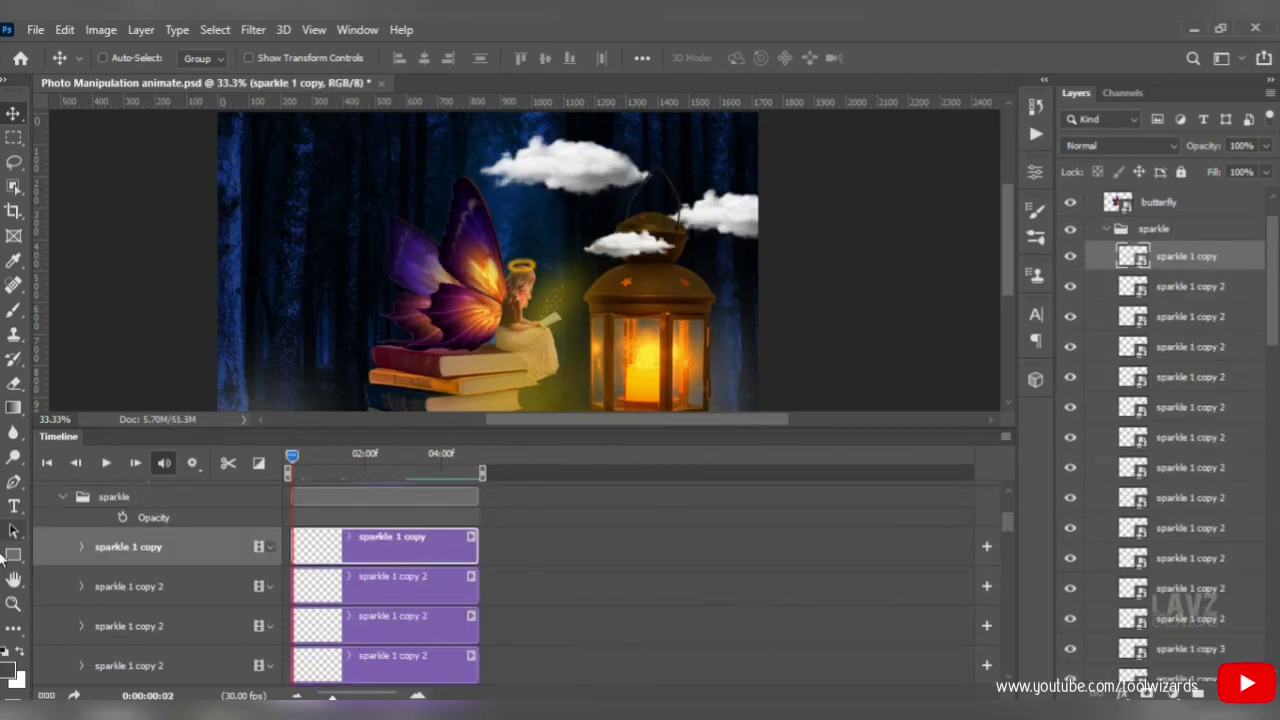
{"action": "left_click", "coordinate": [14, 603]}
{"action": "left_click", "coordinate": [523, 333], "text": "alt"}
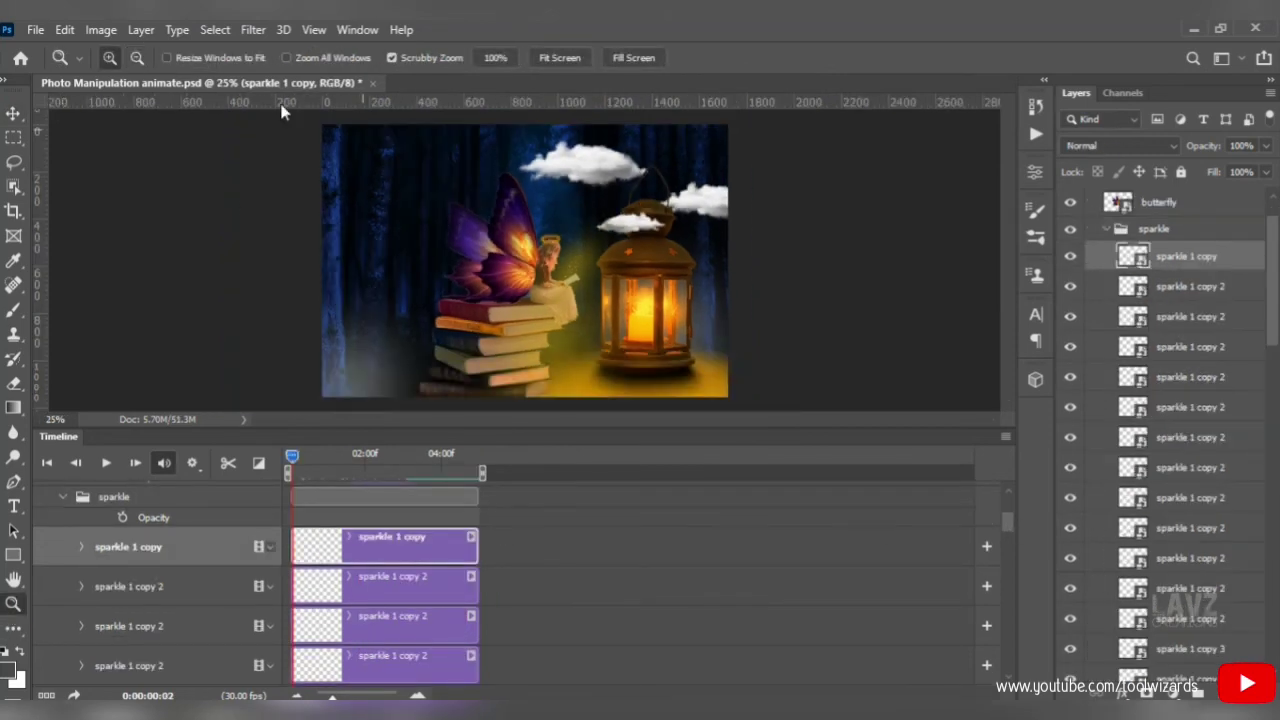
{"action": "left_click", "coordinate": [562, 273]}
{"action": "left_click", "coordinate": [571, 269]}
{"action": "left_click", "coordinate": [602, 261]}
{"action": "left_click", "coordinate": [616, 257]}
{"action": "left_click", "coordinate": [631, 256]}
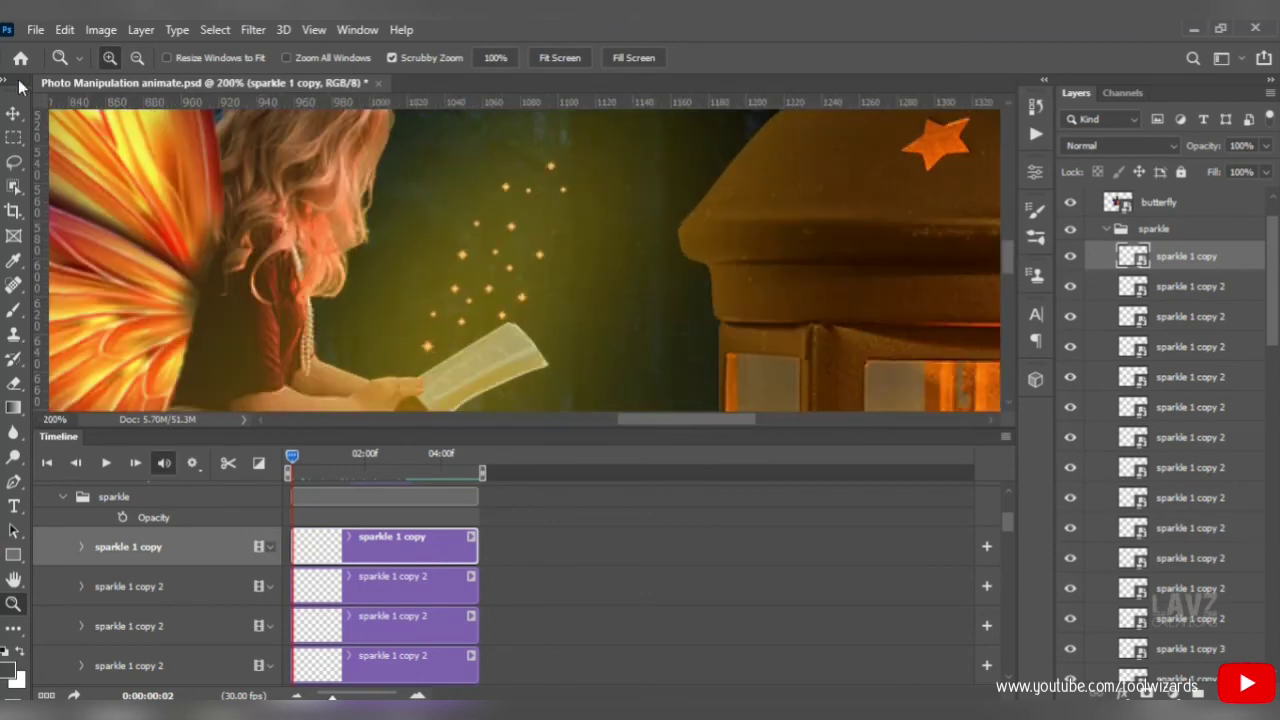
{"action": "left_click", "coordinate": [13, 113]}
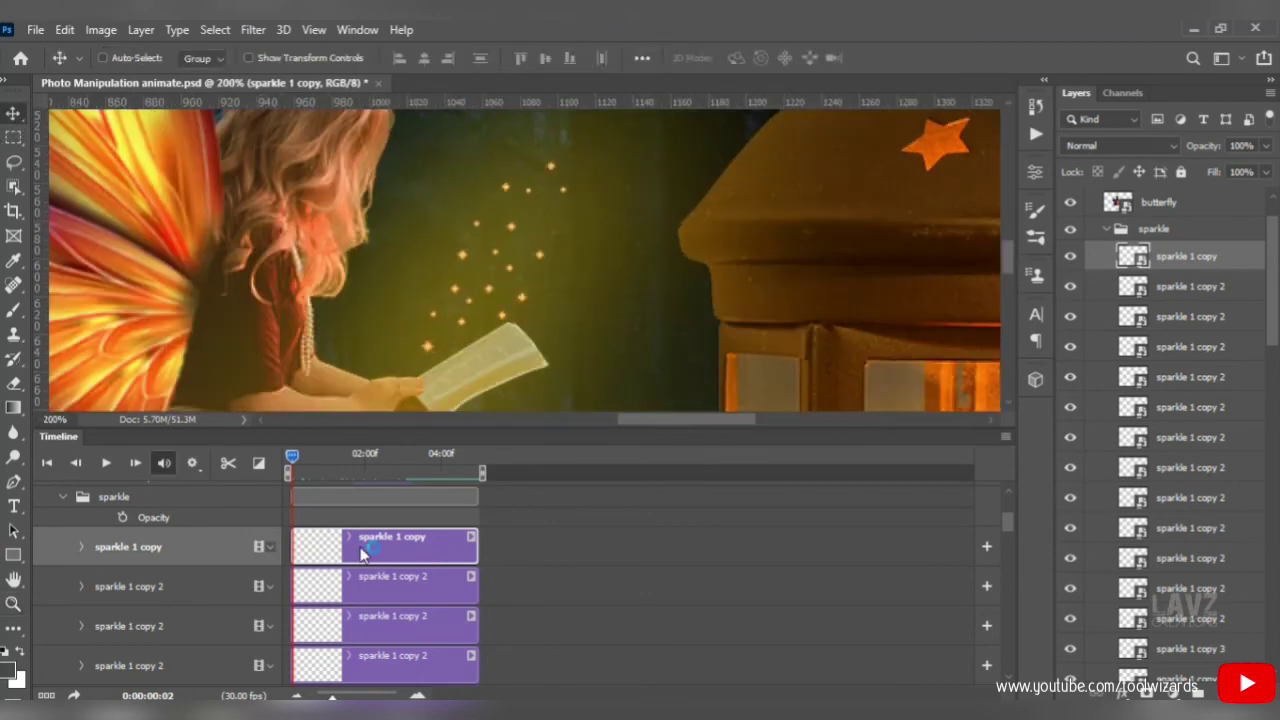
{"action": "left_click", "coordinate": [82, 547]}
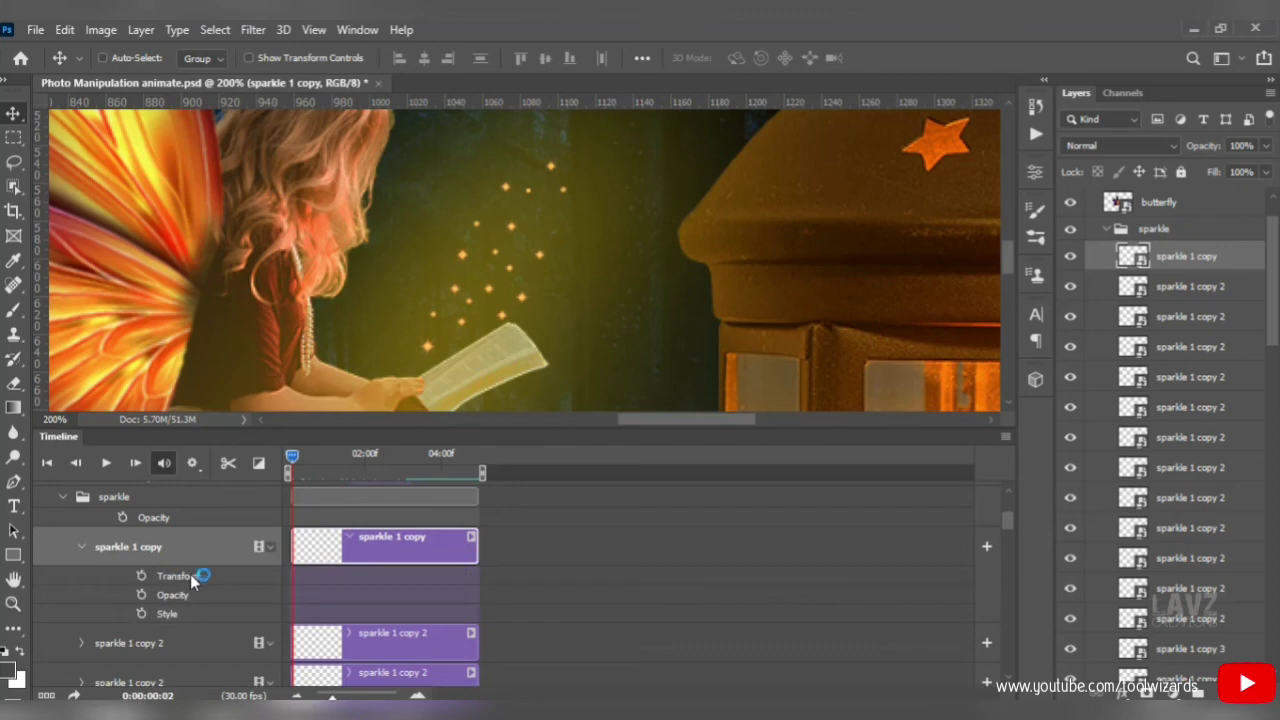
{"action": "left_click", "coordinate": [83, 547]}
{"action": "left_click", "coordinate": [122, 495]}
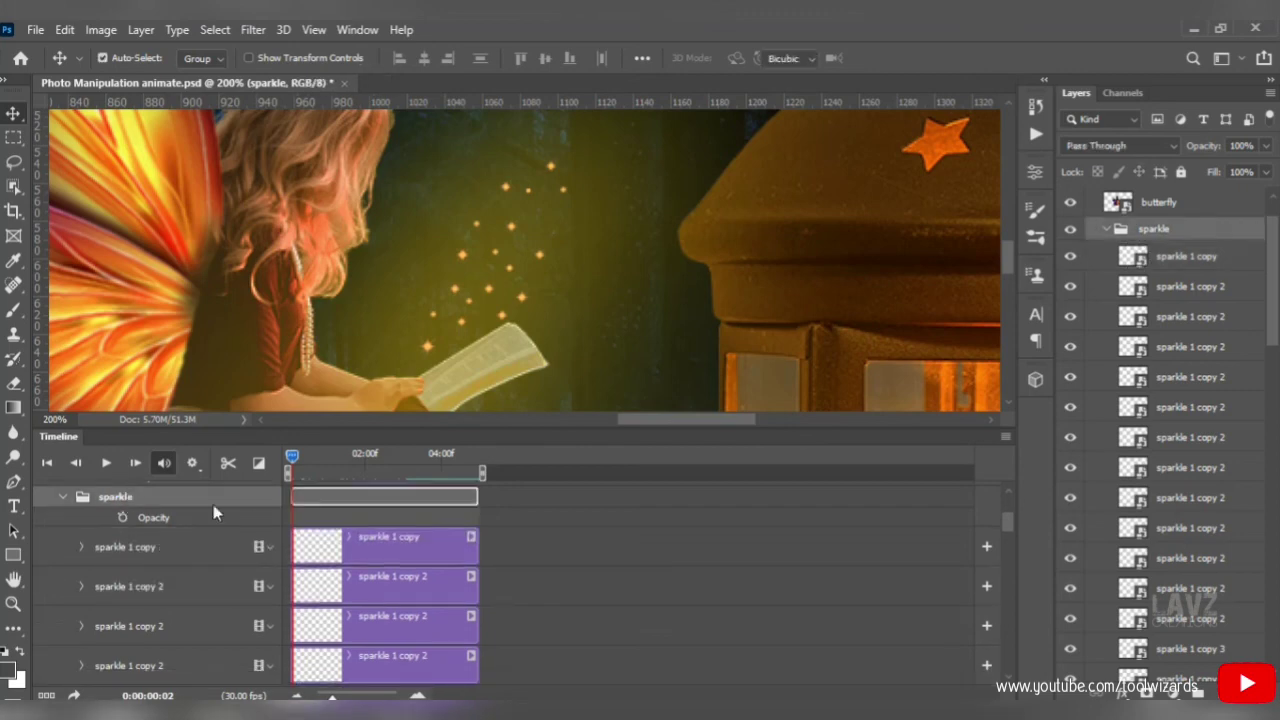
{"action": "key", "text": "ctrl+t"}
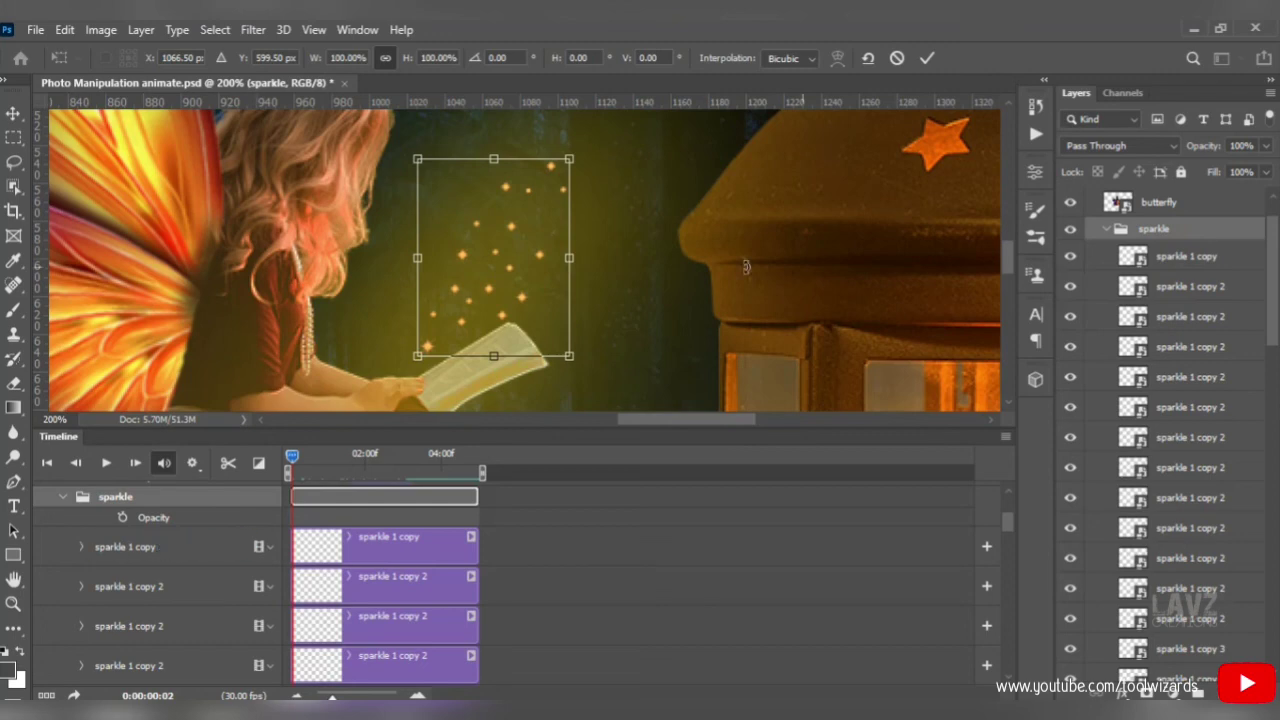
Duplicate the sparkle group and name the duplicate sparkle copy.
{"action": "left_click", "coordinate": [1104, 232]}
{"action": "left_click", "coordinate": [1104, 232]}
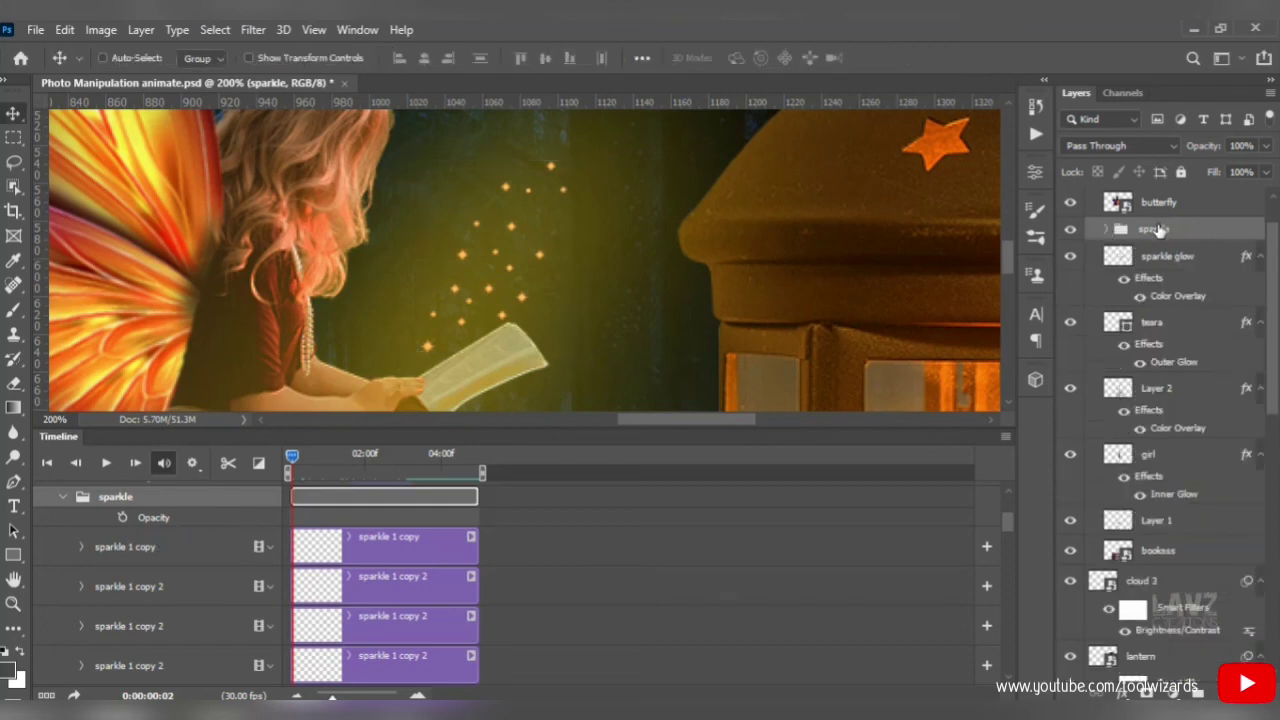
{"action": "key", "text": "ctrl"}
{"action": "key", "text": "ctrl+j"}
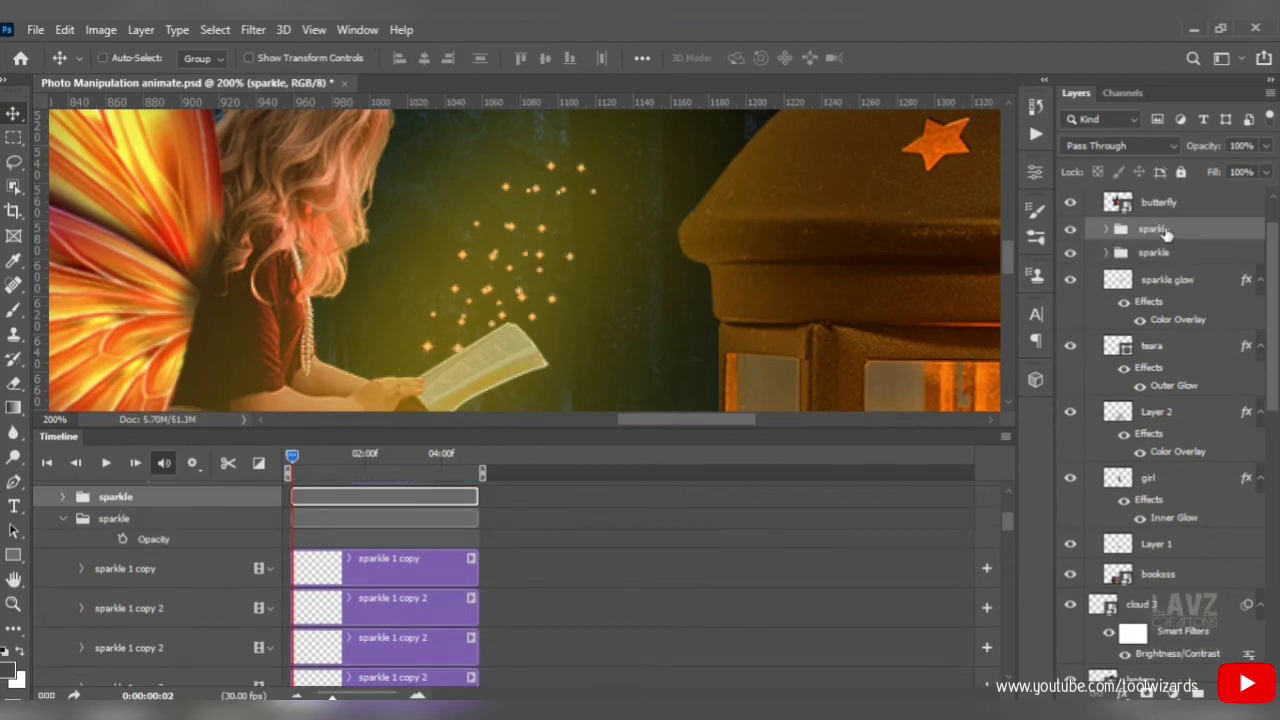
{"action": "double_click", "coordinate": [1154, 229]}
{"action": "type", "text": "y"}
{"action": "key", "text": "Return"}
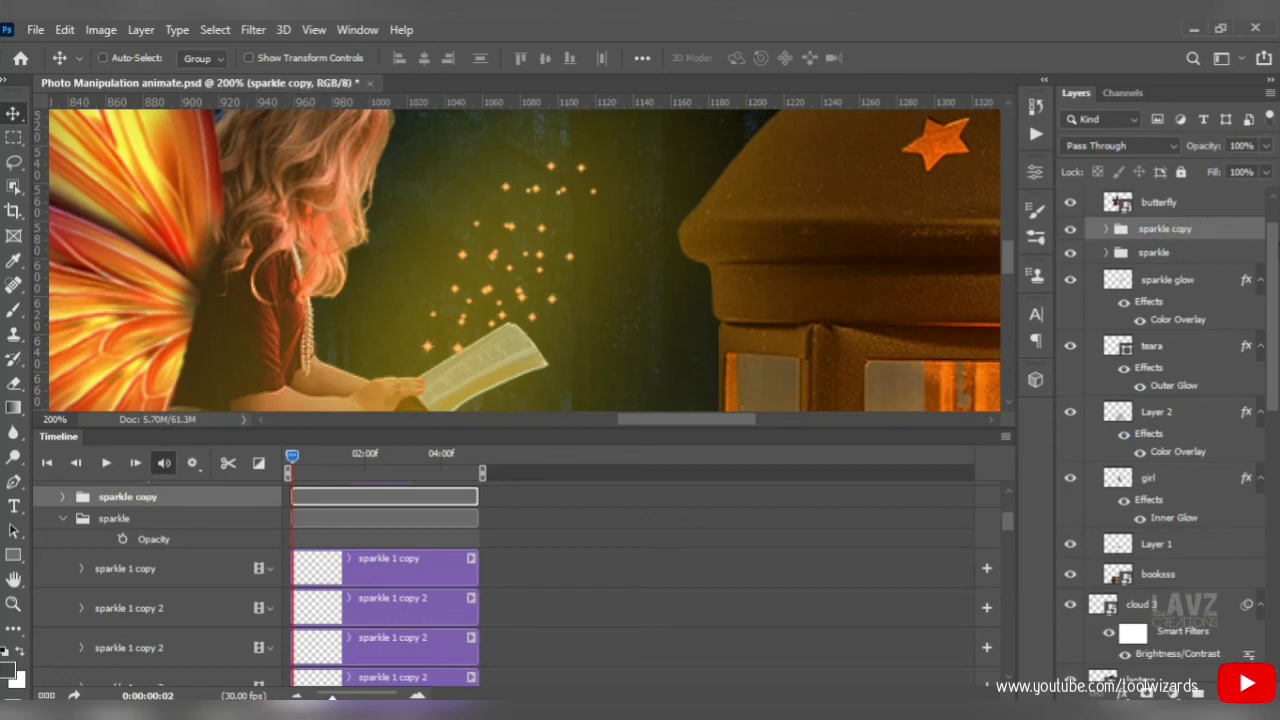
Convert the sparkle copy group to a smart object and move it up and to the right of the original sparkles.
{"action": "right_click", "coordinate": [1185, 232]}
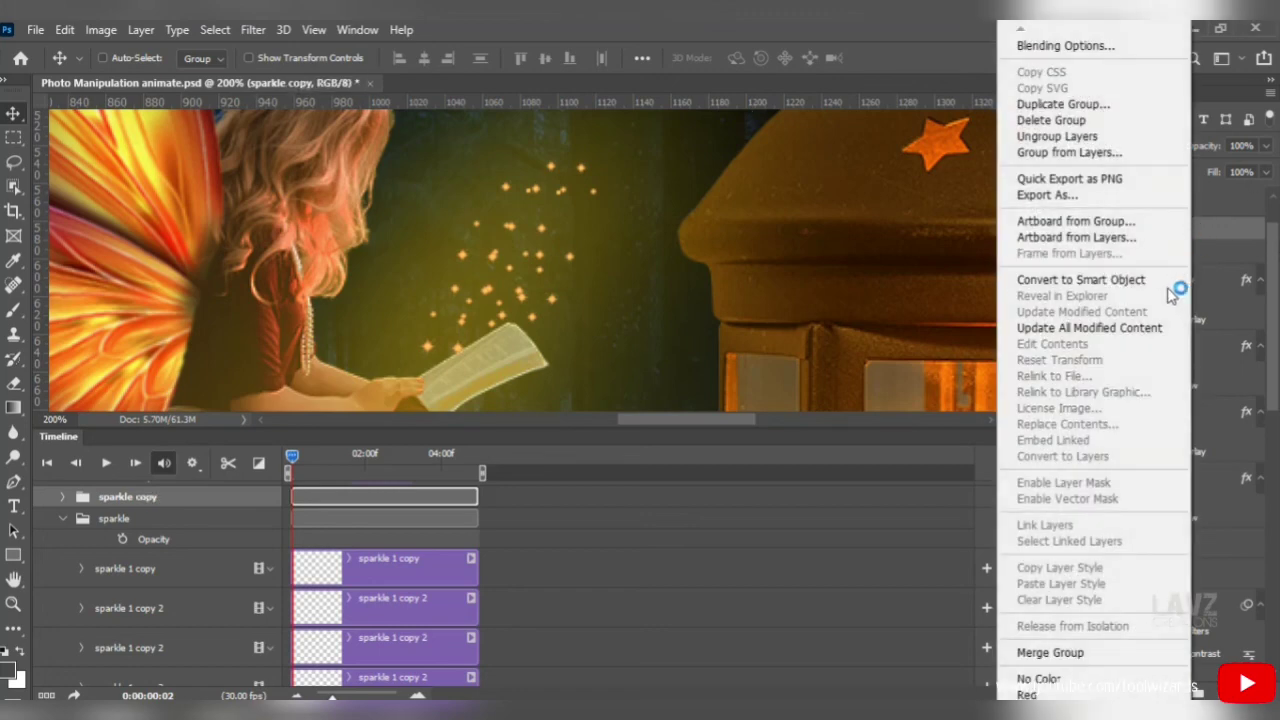
{"action": "left_click", "coordinate": [1163, 280]}
{"action": "left_click_drag", "start_coordinate": [529, 275], "coordinate": [564, 211]}
{"action": "mouse_move", "coordinate": [1006, 252]}
{"action": "left_mouse_down"}
{"action": "mouse_move", "coordinate": [1006, 229]}
{"action": "mouse_move", "coordinate": [1005, 246]}
{"action": "left_mouse_up"}
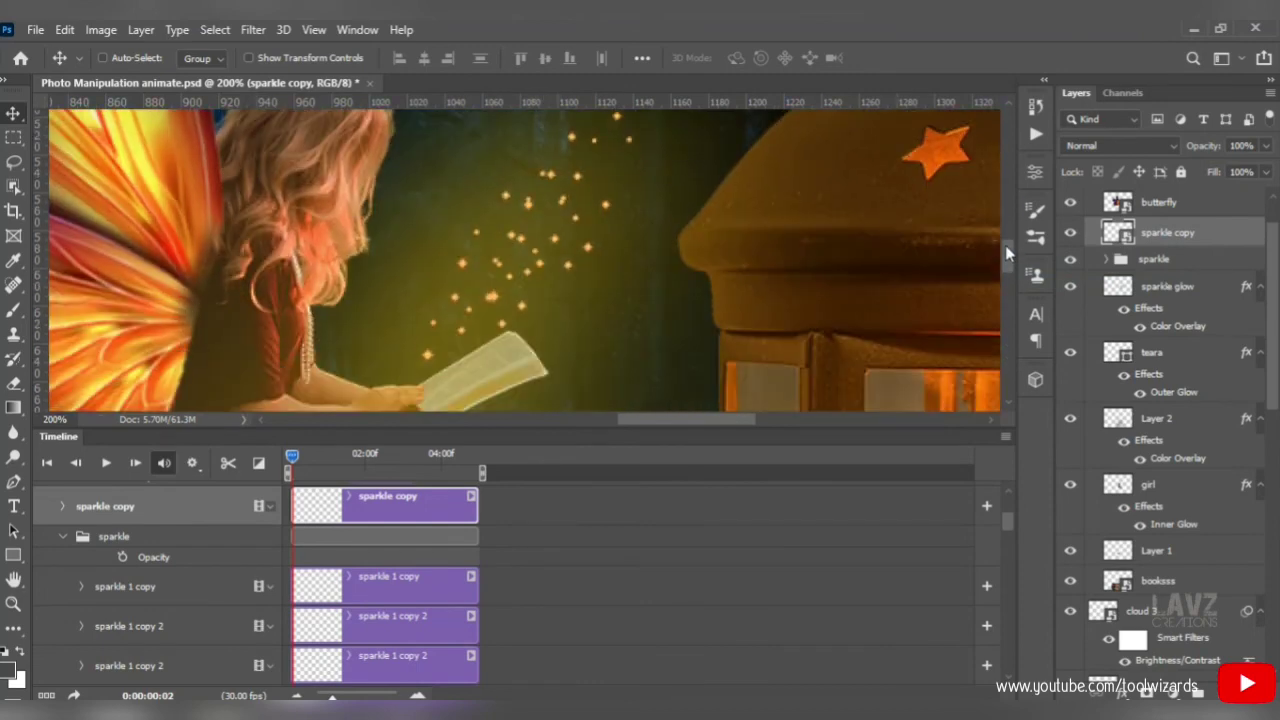
{"action": "left_click_drag", "start_coordinate": [528, 232], "coordinate": [555, 208]}
Enable Transform keyframing on sparkle copy at 0:00:00:02 and, with the original sparkle group hidden, move the copy down to just above the book.
{"action": "left_click", "coordinate": [63, 506]}
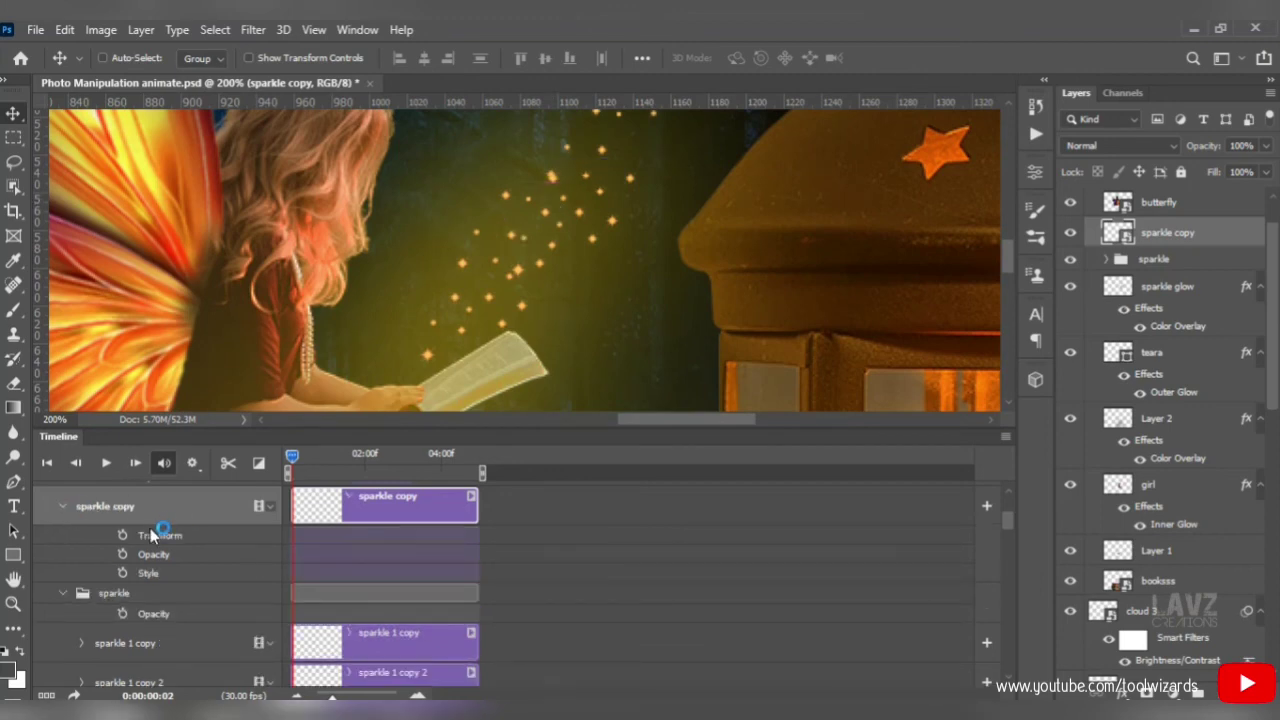
{"action": "left_click", "coordinate": [125, 535]}
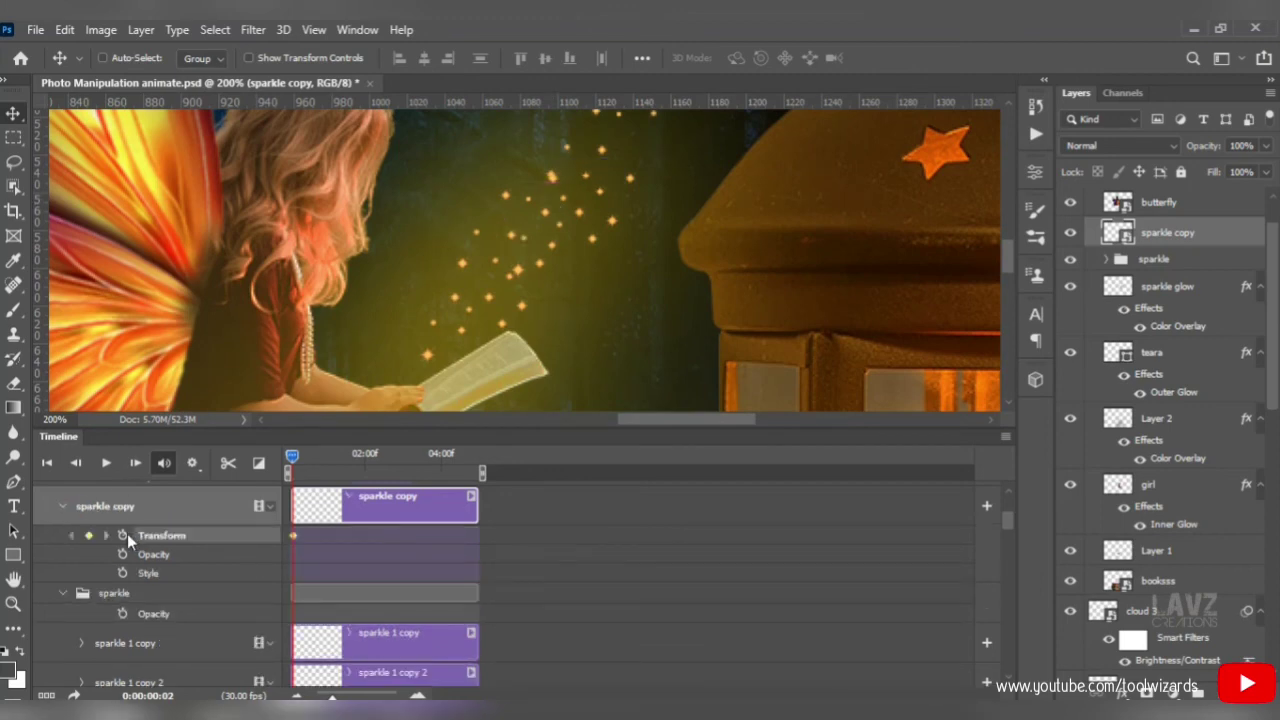
{"action": "left_click", "coordinate": [1070, 259]}
{"action": "left_click_drag", "start_coordinate": [557, 245], "coordinate": [454, 333]}
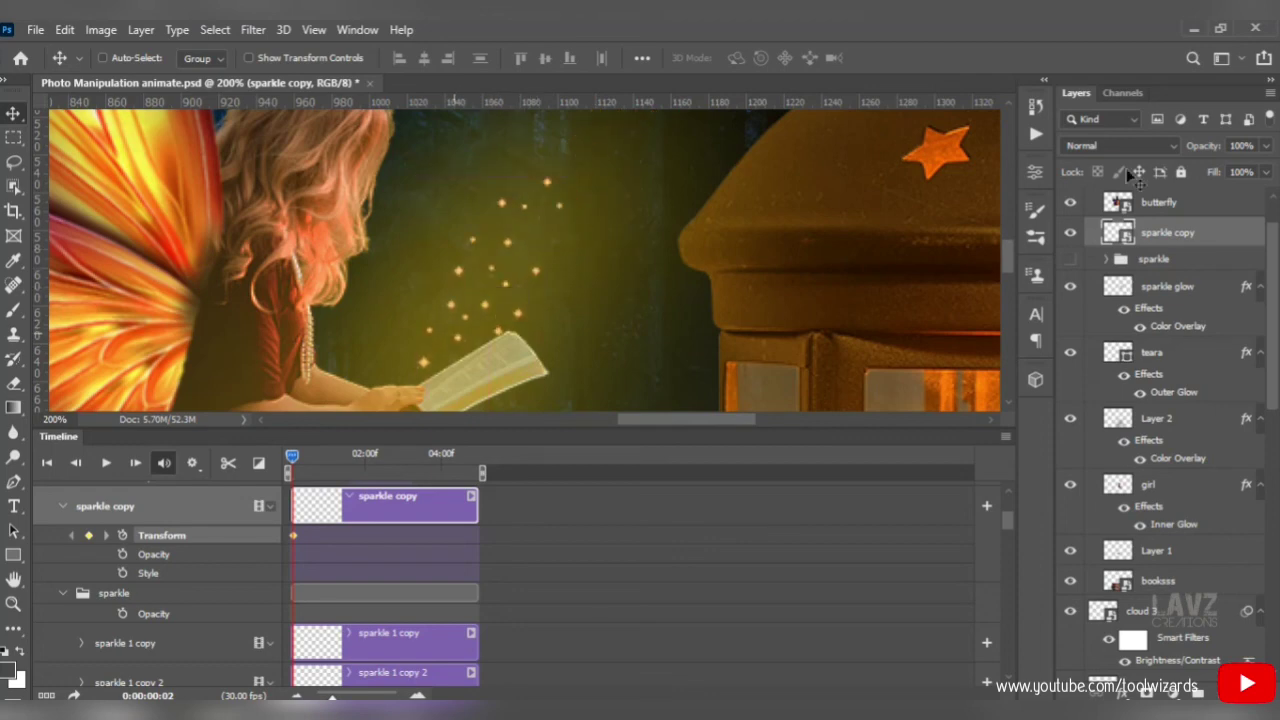
Duplicate the original sparkle group as sparkle copy 2 and align it over sparkle copy above the book.
{"action": "key", "text": "ctrl+v"}
{"action": "double_click", "coordinate": [1154, 230]}
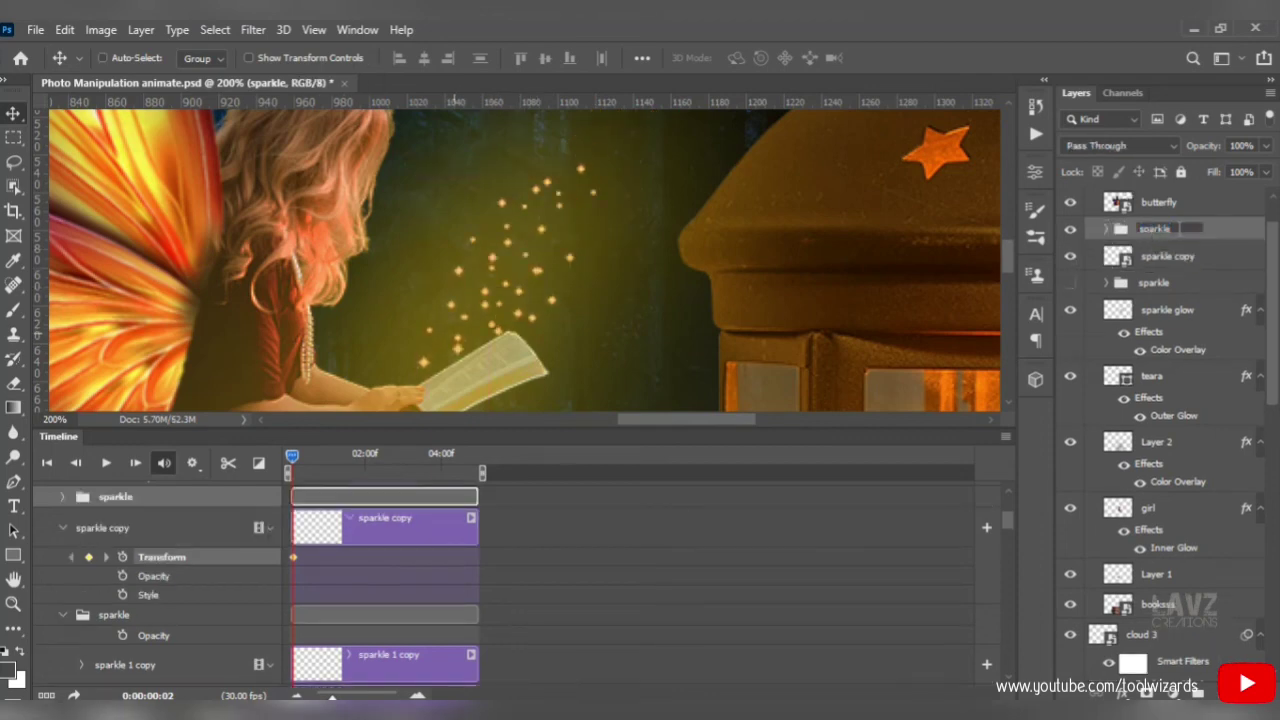
{"action": "type", "text": "copy 2"}
{"action": "key", "text": "Return"}
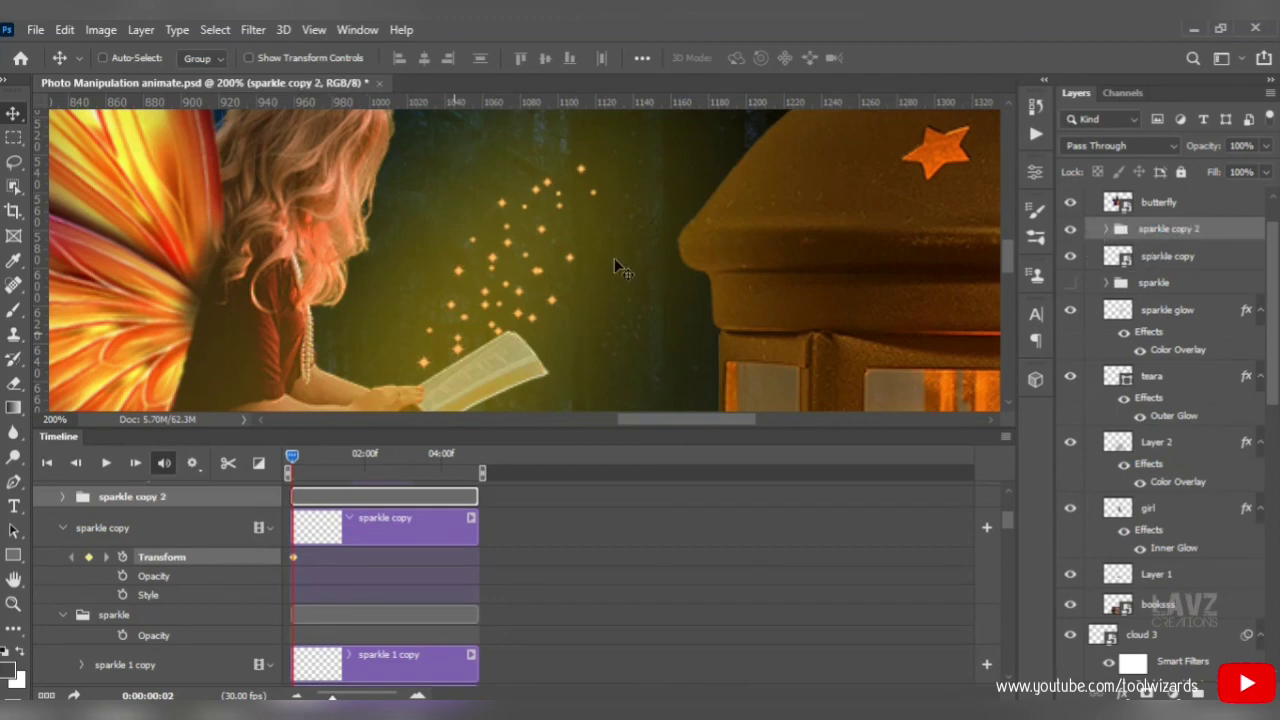
{"action": "left_click_drag", "start_coordinate": [614, 258], "coordinate": [522, 281]}
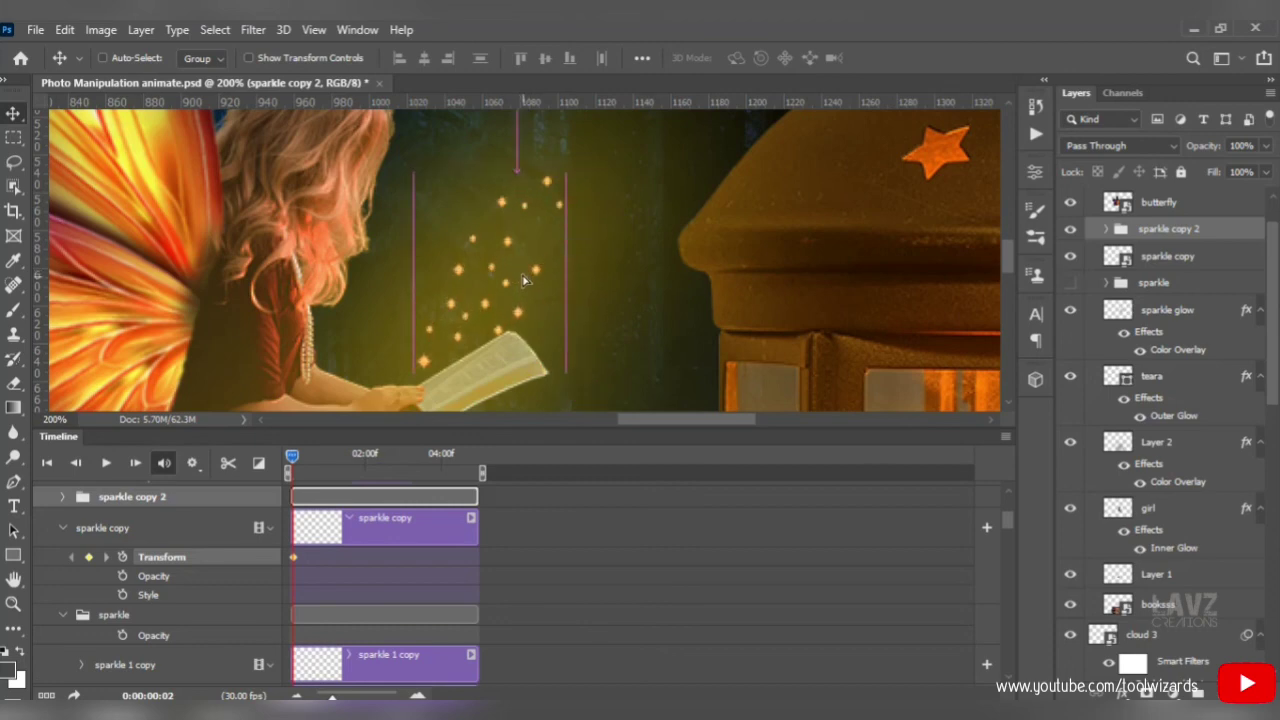
Convert sparkle copy 2 to a smart object and enable Transform keyframing on it at 0:00:00:02.
{"action": "scroll", "coordinate": [1011, 257], "scroll_direction": "up", "scroll_amount": 2}
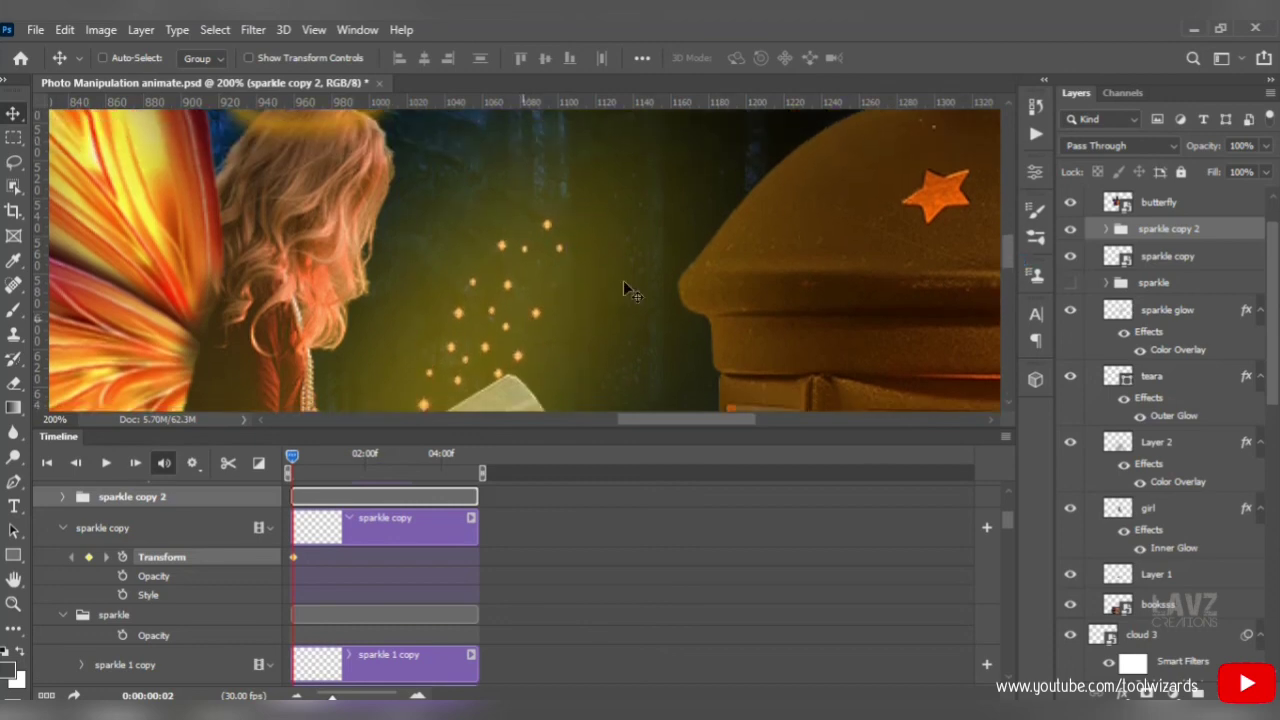
{"action": "left_click", "coordinate": [63, 497]}
{"action": "left_click", "coordinate": [63, 497]}
{"action": "right_click", "coordinate": [1158, 233]}
{"action": "left_click", "coordinate": [1060, 277]}
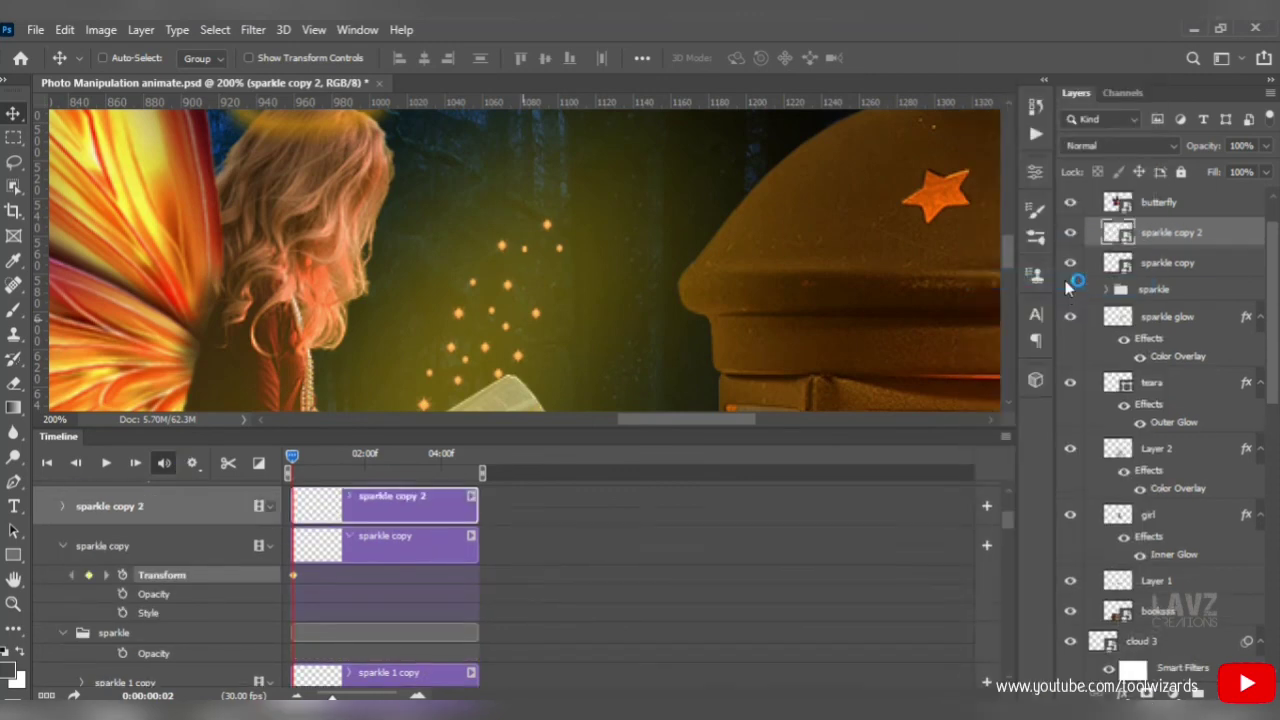
{"action": "left_click", "coordinate": [65, 504]}
{"action": "left_click", "coordinate": [130, 535]}
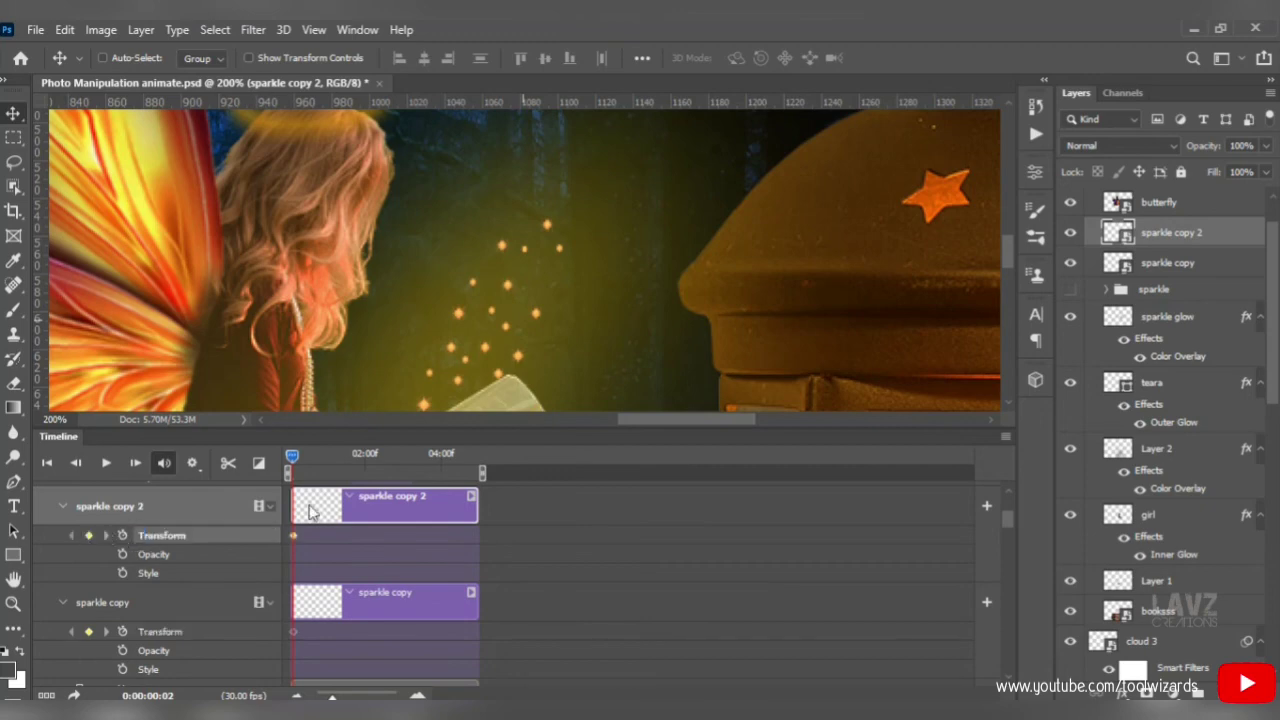
Add a sparkle copy 2 Transform keyframe at 0:00:00:22 and move the sparkles up and slightly right.
{"action": "left_click_drag", "start_coordinate": [299, 457], "coordinate": [318, 457]}
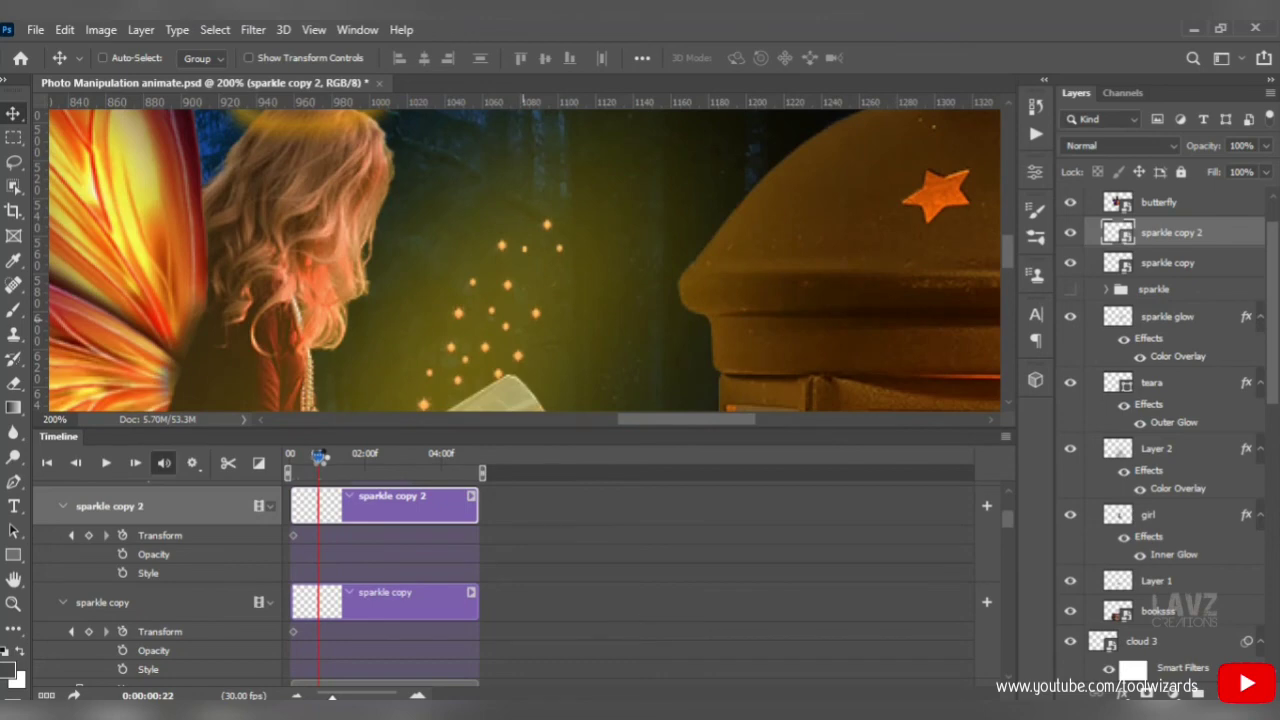
{"action": "left_click", "coordinate": [88, 536]}
{"action": "left_click_drag", "start_coordinate": [481, 345], "coordinate": [501, 297]}
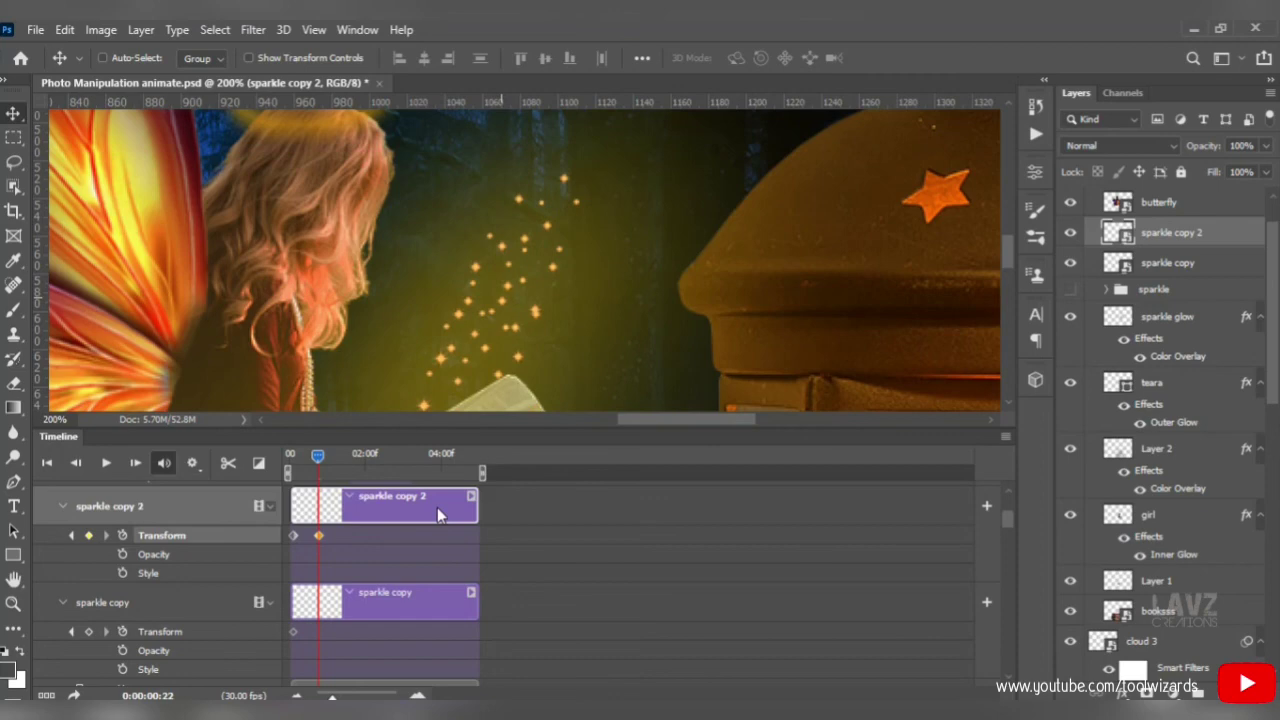
Add a sparkle copy 2 Transform keyframe at 0:00:01:14 and shift the sparkles left and slightly up.
{"action": "left_click", "coordinate": [345, 456]}
{"action": "left_click", "coordinate": [88, 536]}
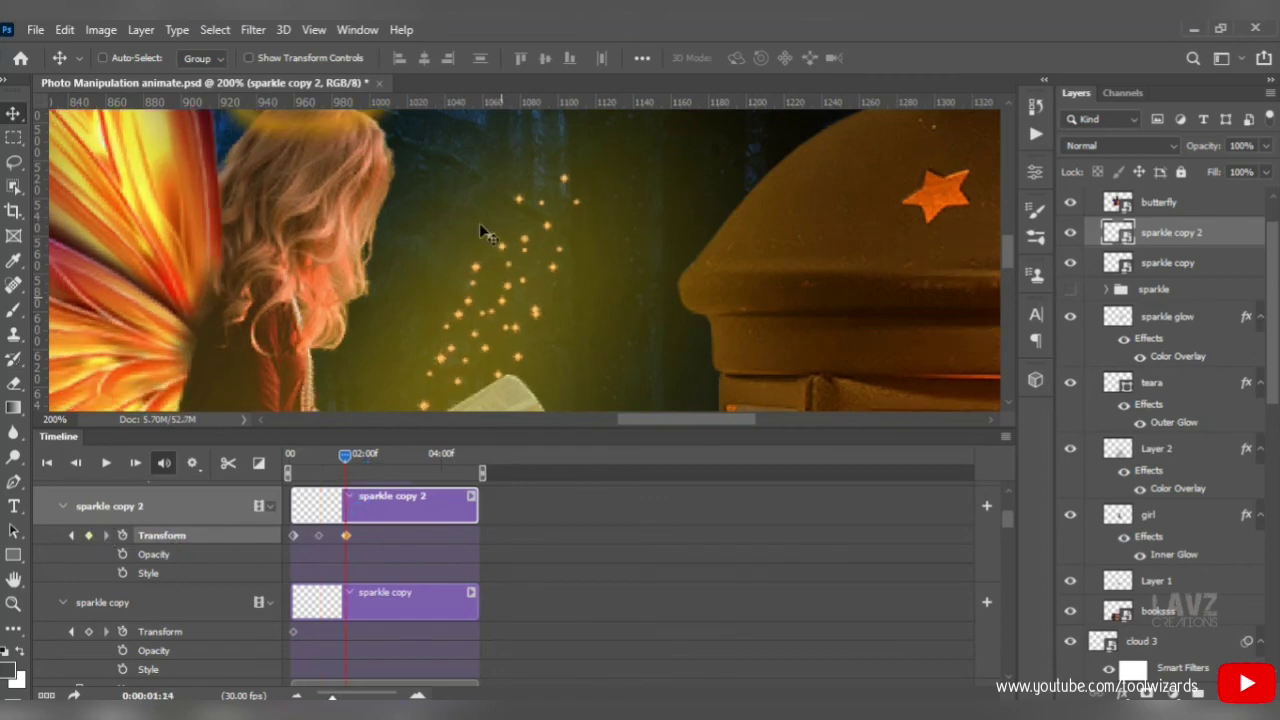
{"action": "mouse_move", "coordinate": [481, 232]}
{"action": "left_mouse_down"}
{"action": "mouse_move", "coordinate": [528, 226]}
{"action": "mouse_move", "coordinate": [505, 232]}
{"action": "left_mouse_up"}
{"action": "left_click", "coordinate": [381, 545]}
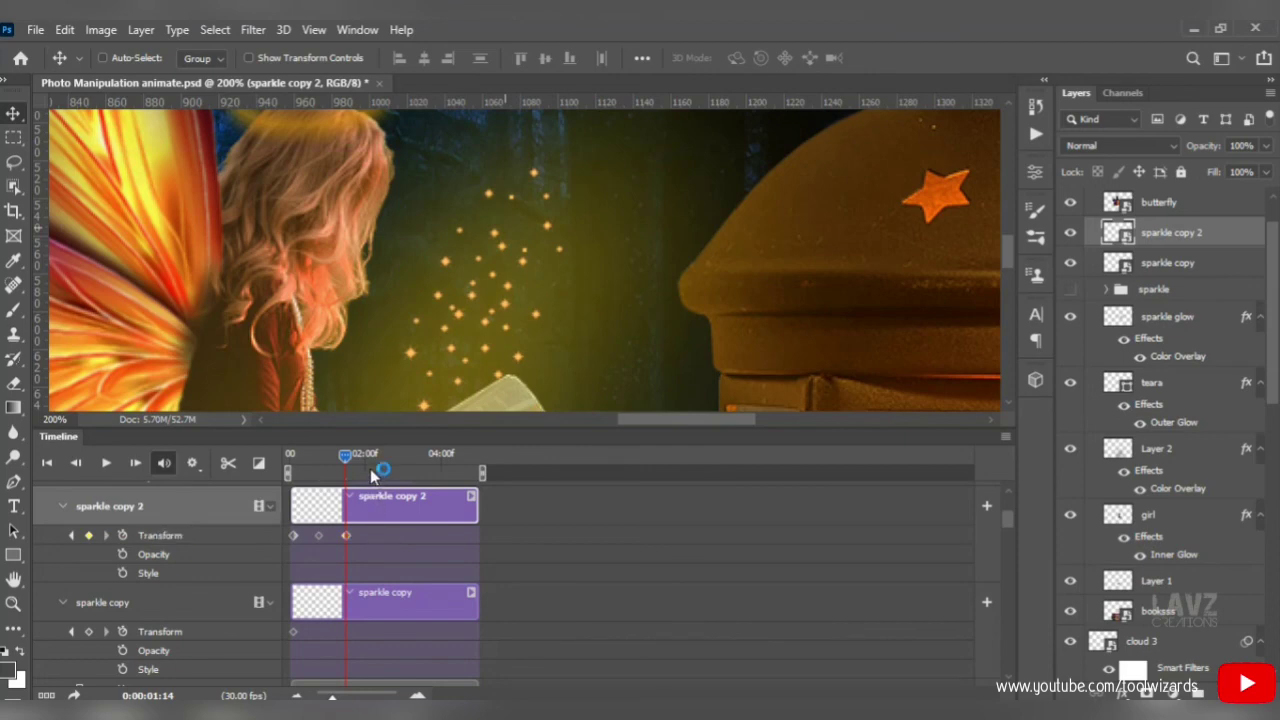
{"action": "key", "text": "space"}
{"action": "left_click", "coordinate": [89, 535]}
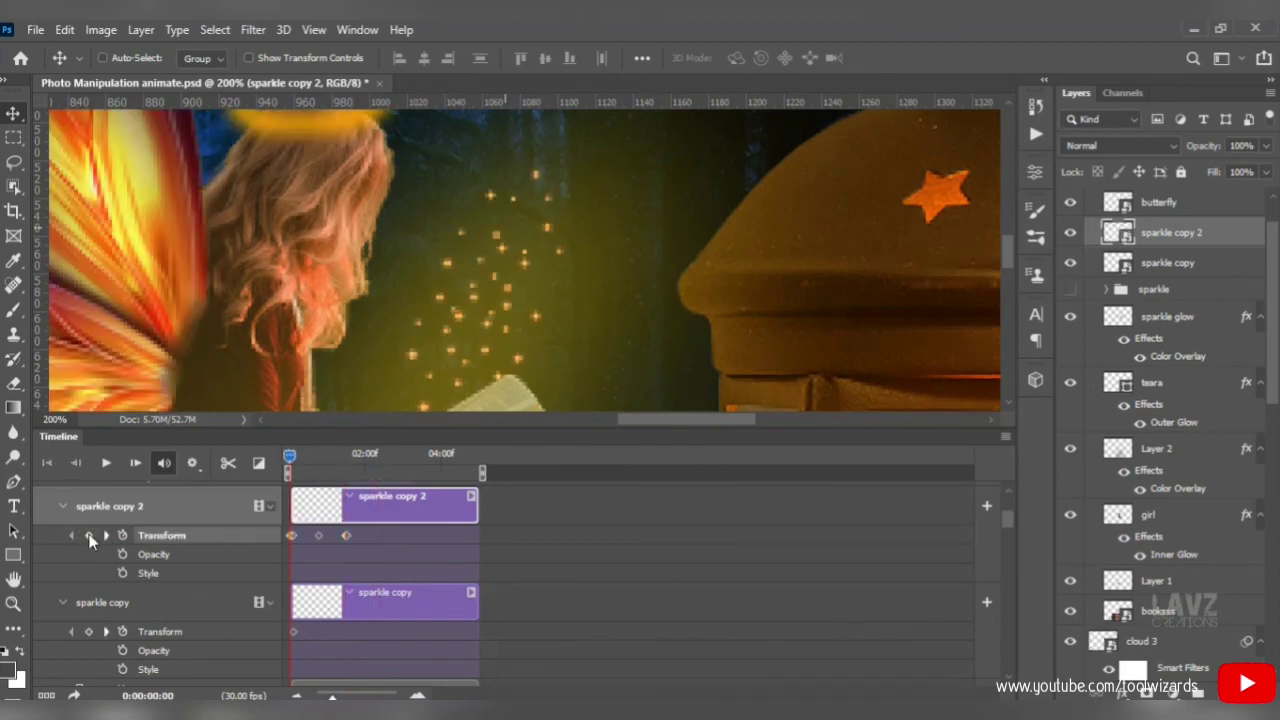
{"action": "key", "text": "ctrl+z"}
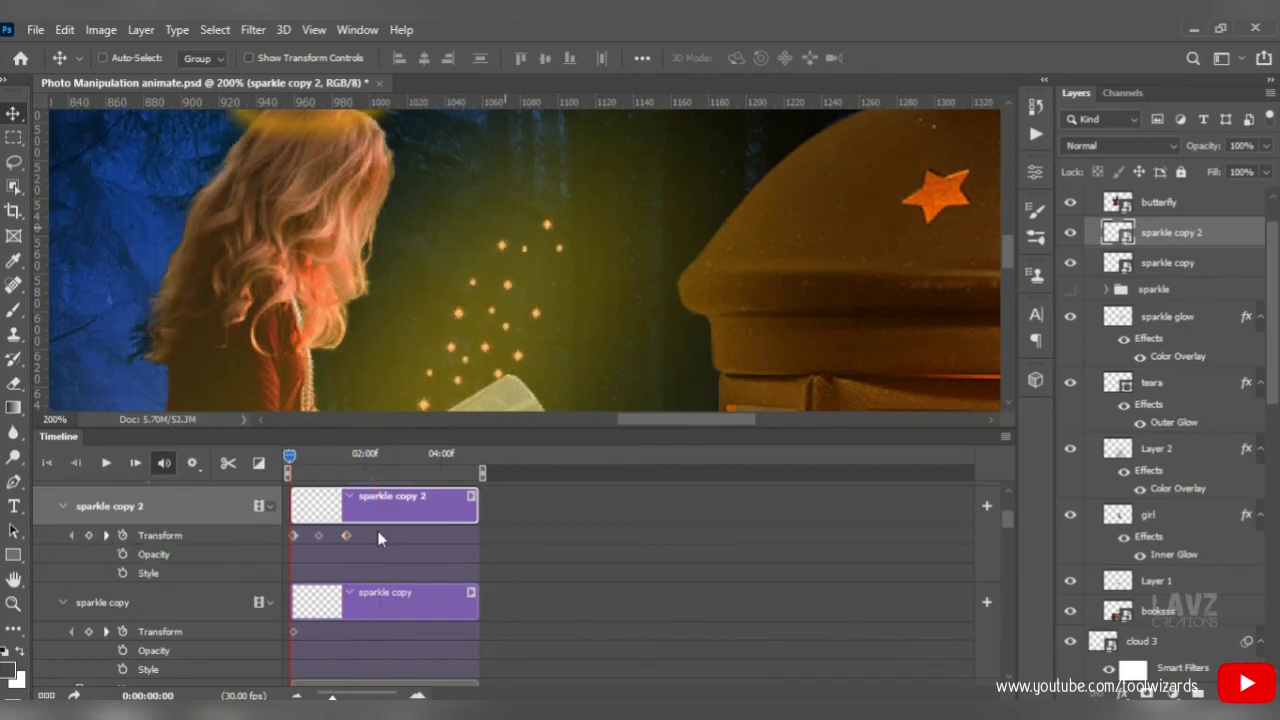
Add a sparkle copy 2 Transform keyframe at 0:00:02:17 and move the sparkles up and to the right.
{"action": "left_click_drag", "start_coordinate": [290, 456], "coordinate": [352, 457]}
{"action": "left_click_drag", "start_coordinate": [584, 419], "coordinate": [672, 420]}
{"action": "left_click_drag", "start_coordinate": [1005, 251], "coordinate": [1005, 244]}
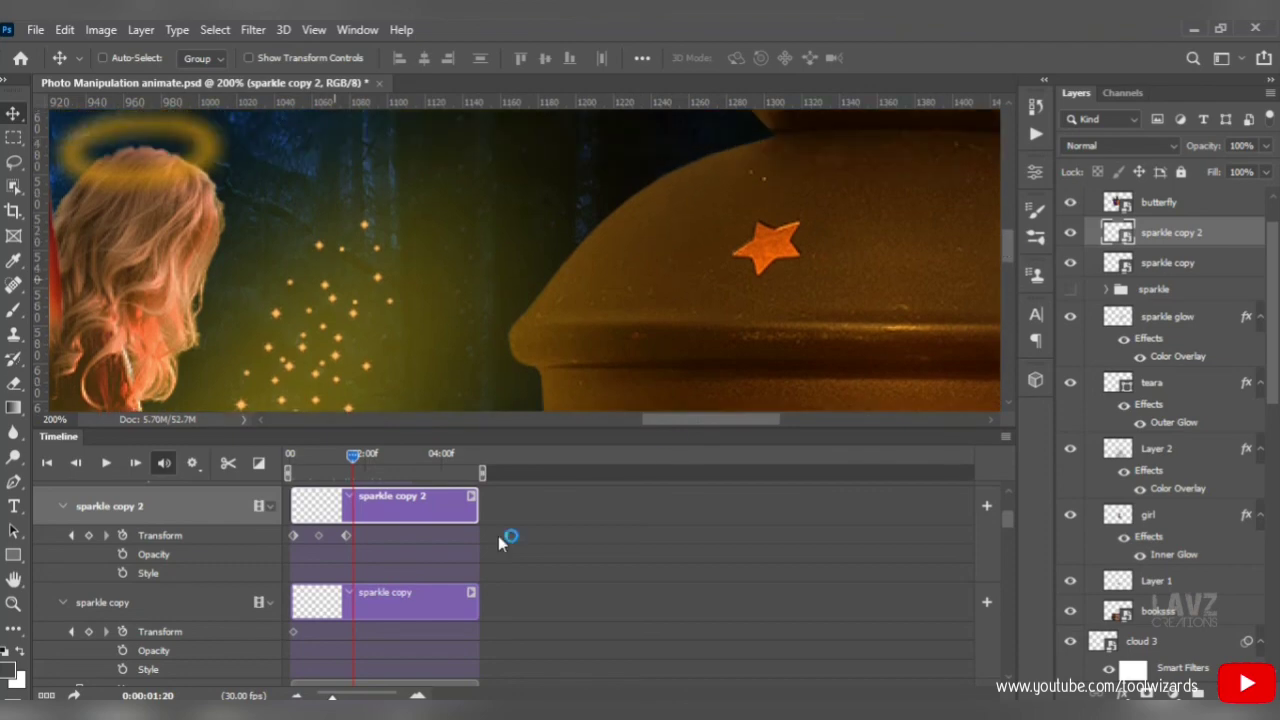
{"action": "left_click", "coordinate": [387, 460]}
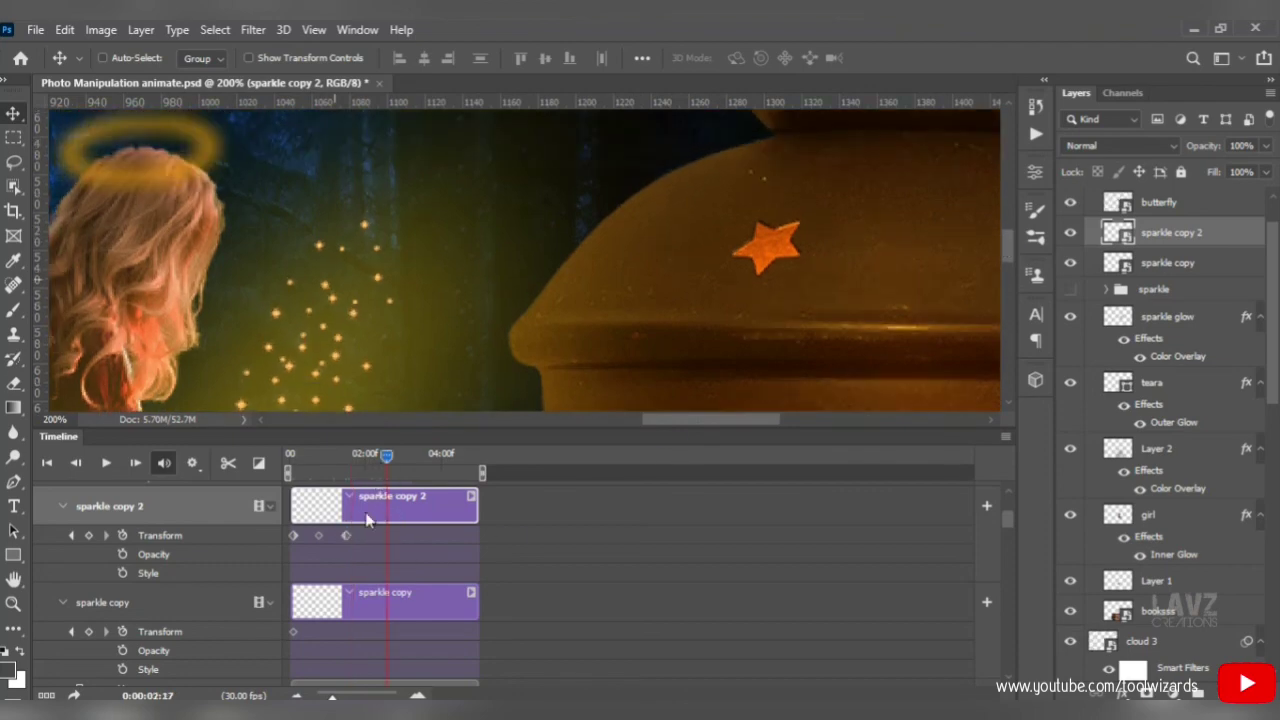
{"action": "left_click", "coordinate": [88, 535]}
{"action": "left_click_drag", "start_coordinate": [365, 320], "coordinate": [390, 287]}
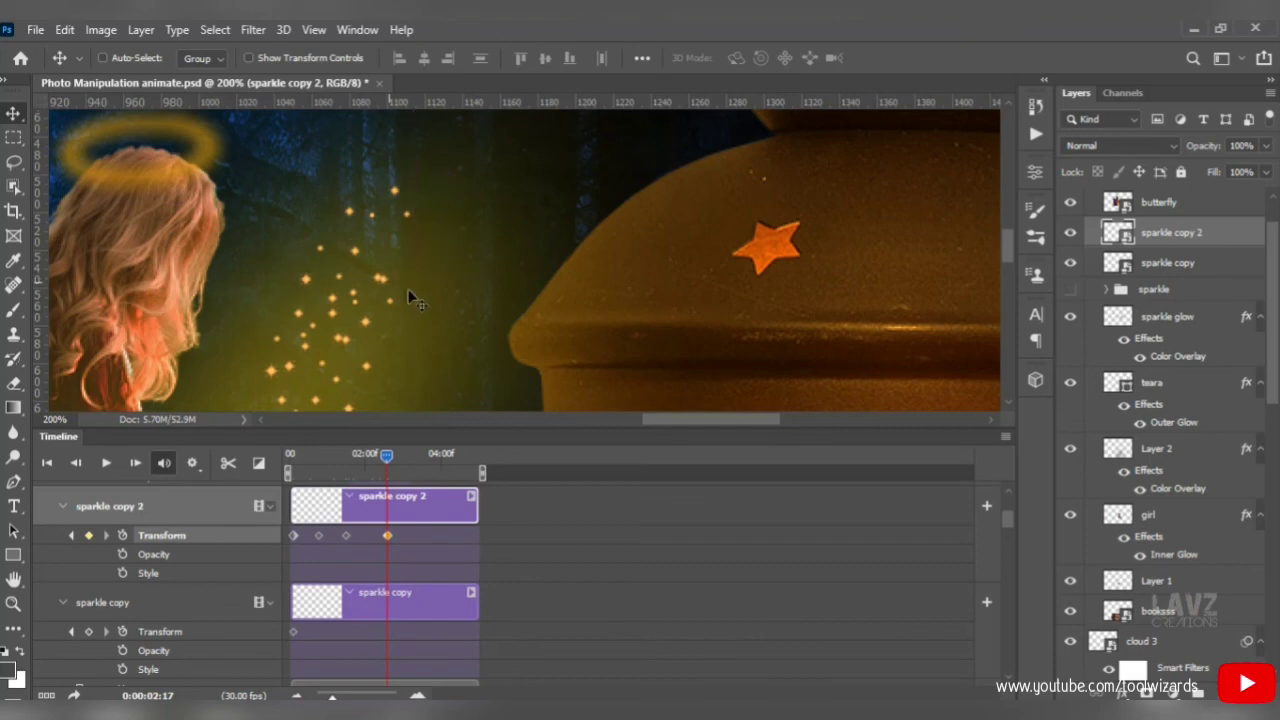
Keyframe sparkle copy 2 slightly higher at 0:00:03:17 and move the playhead to 0:00:04:15.
{"action": "left_click", "coordinate": [424, 462]}
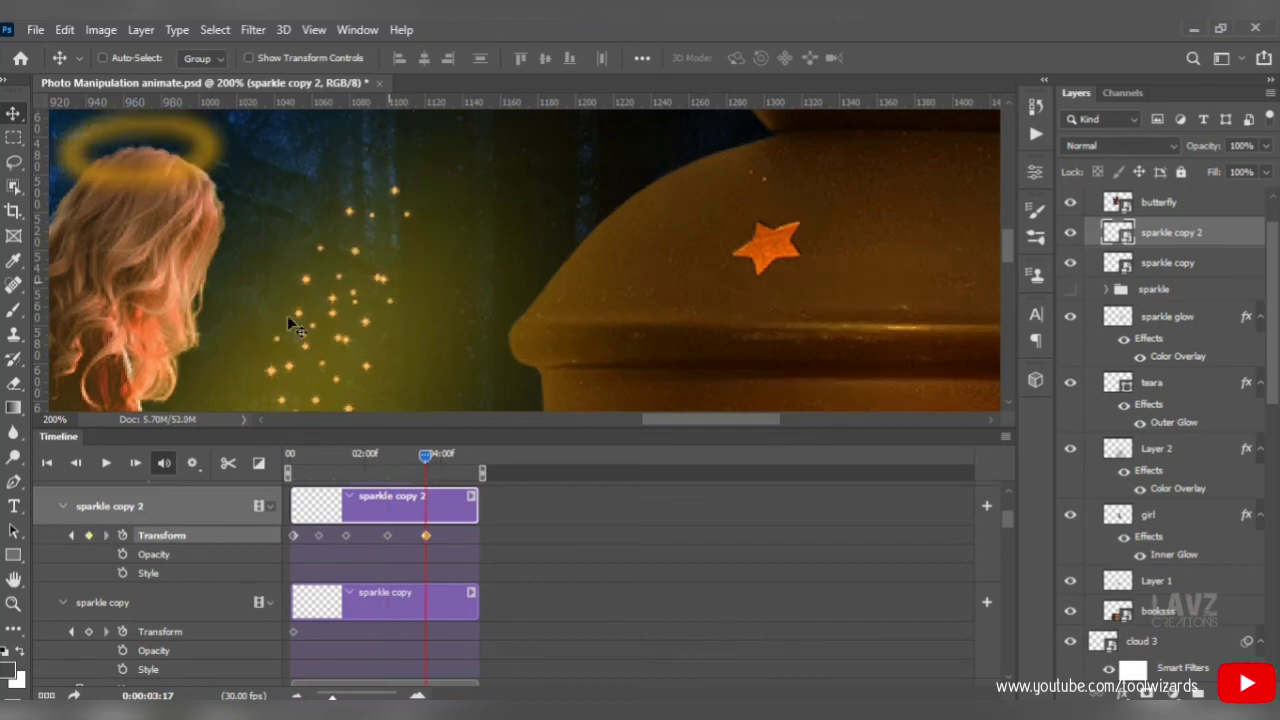
{"action": "left_click_drag", "start_coordinate": [288, 319], "coordinate": [332, 292]}
{"action": "left_click", "coordinate": [460, 460]}
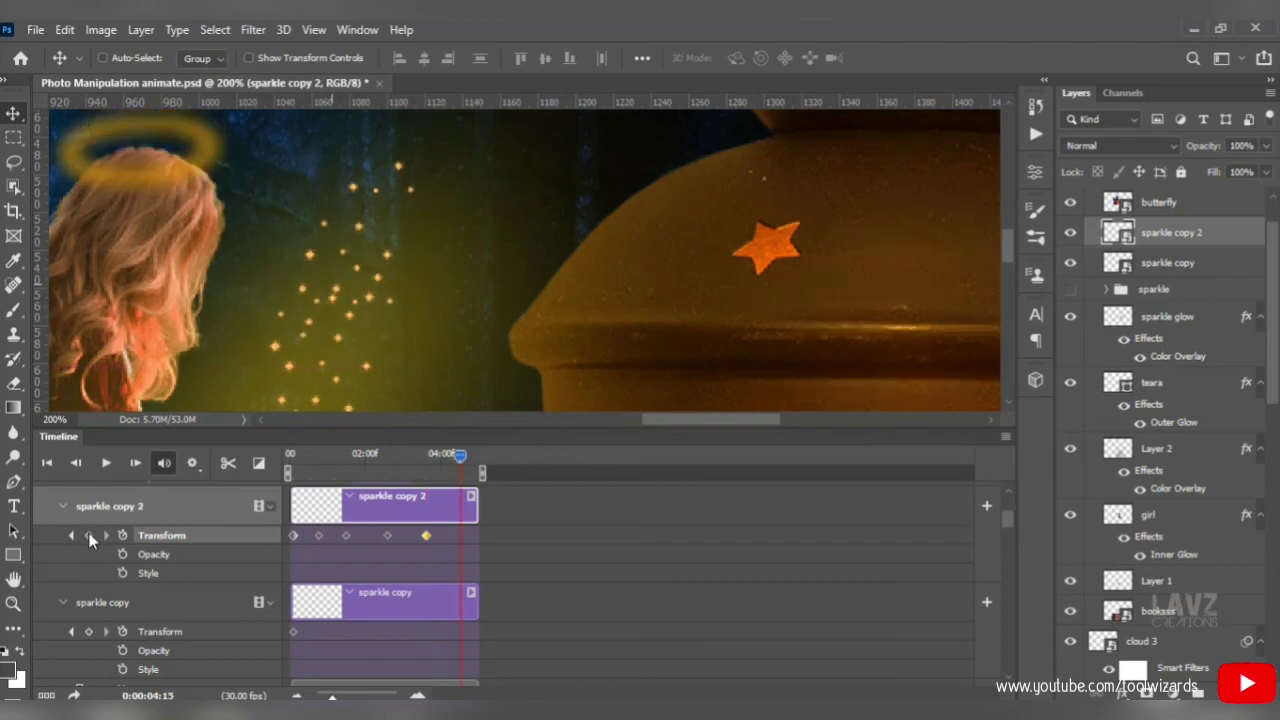
Add a sparkle copy 2 Transform keyframe at 0:00:04:15 and move the sparkles right and slightly up.
{"action": "left_click", "coordinate": [89, 537]}
{"action": "left_click_drag", "start_coordinate": [347, 234], "coordinate": [405, 220]}
Add a Transform keyframe to the sparkle copy layer at 0:00:04:25.
{"action": "left_click", "coordinate": [473, 457]}
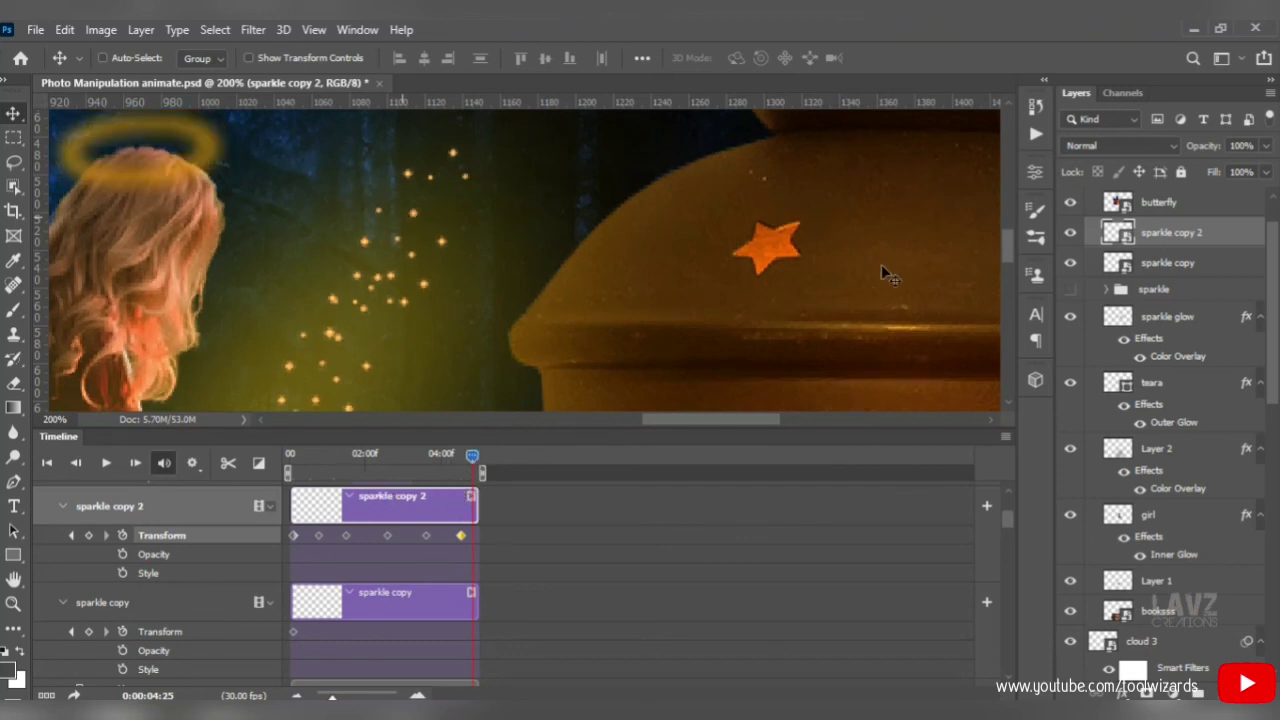
{"action": "left_click_drag", "start_coordinate": [1008, 252], "coordinate": [1010, 268]}
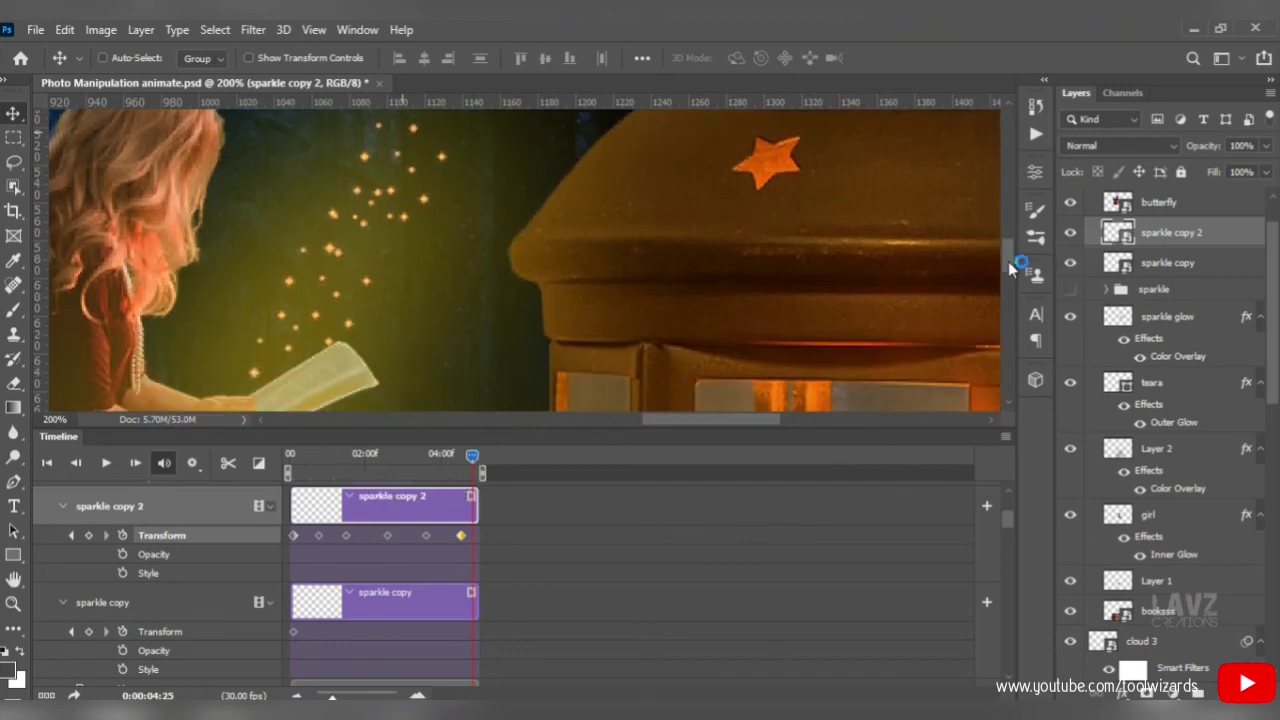
{"action": "left_click", "coordinate": [174, 619]}
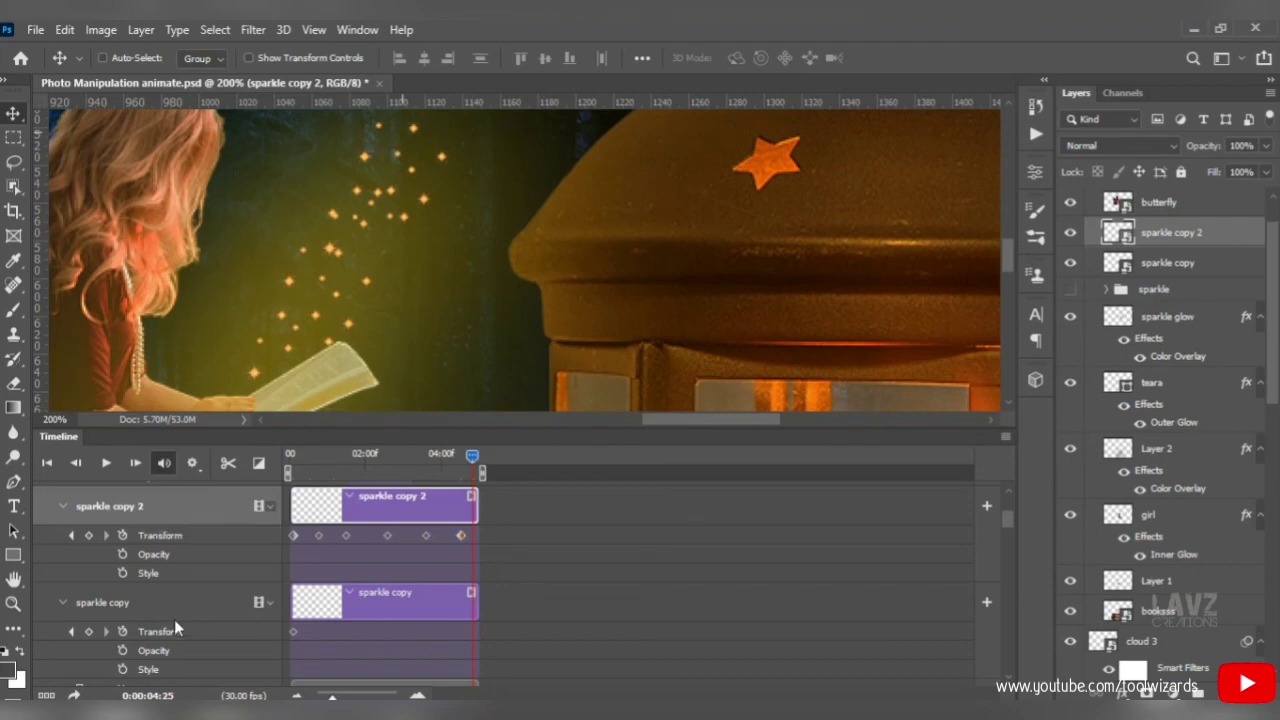
{"action": "left_click", "coordinate": [89, 631]}
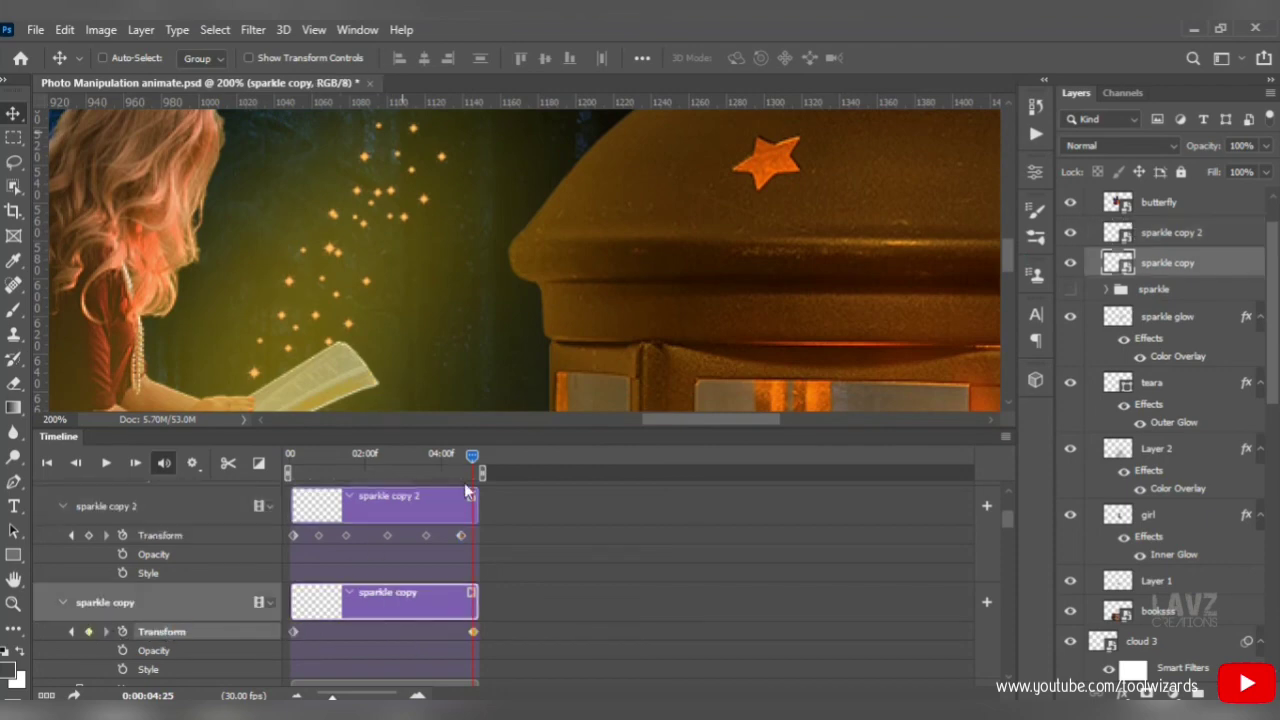
Add a sparkle copy Transform keyframe at 0:00:00:28 and move its sparkles down and slightly left toward the book.
{"action": "left_click_drag", "start_coordinate": [467, 491], "coordinate": [322, 489]}
{"action": "left_click", "coordinate": [330, 632]}
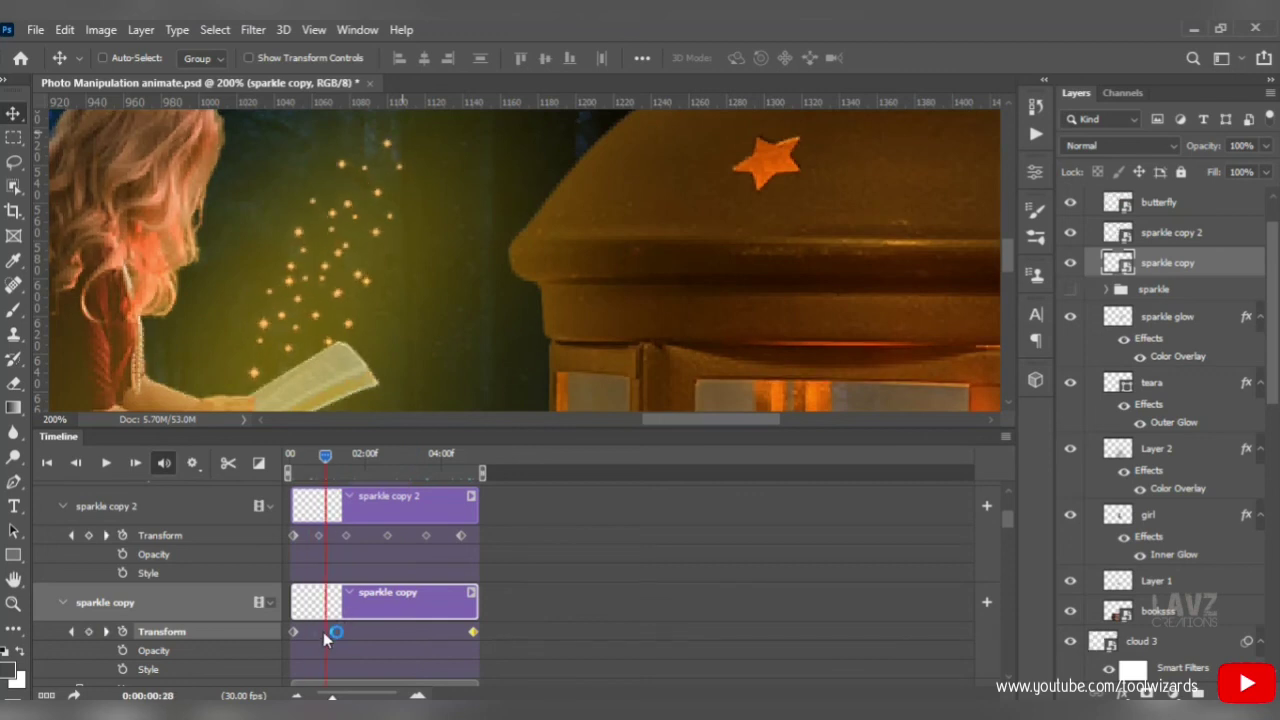
{"action": "left_click", "coordinate": [89, 632]}
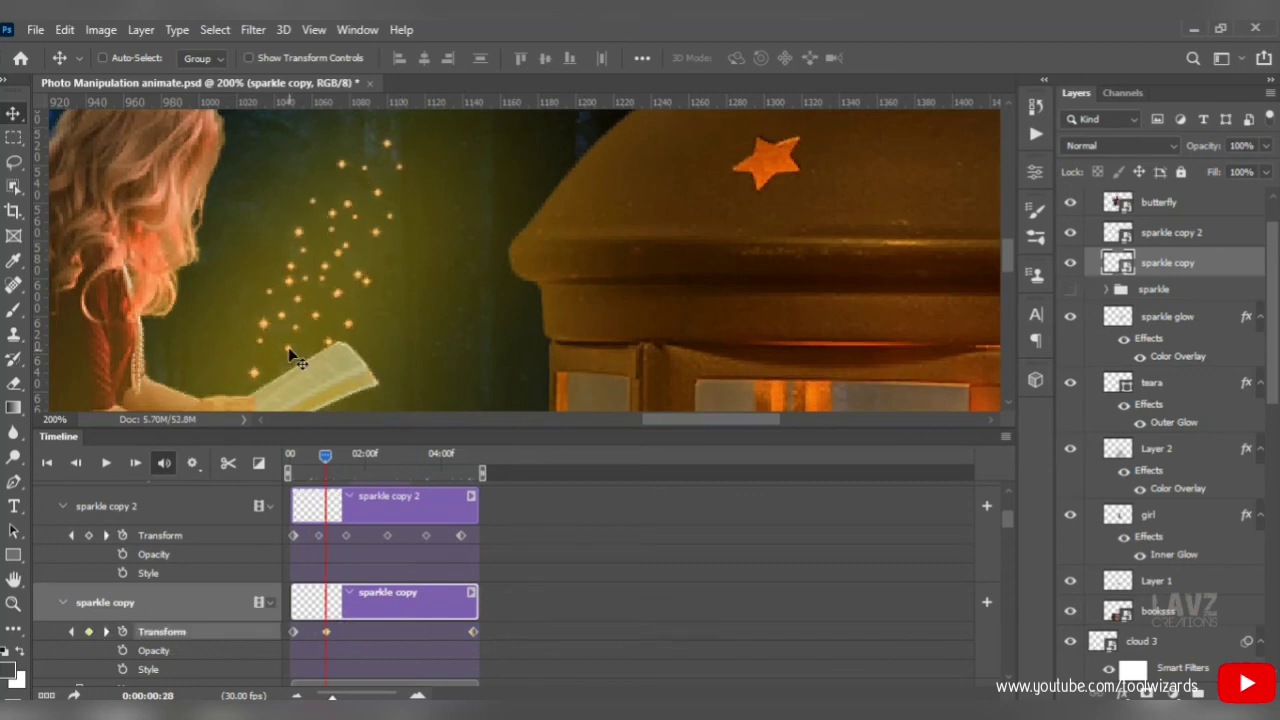
{"action": "left_click_drag", "start_coordinate": [288, 356], "coordinate": [275, 387]}
{"action": "left_click", "coordinate": [380, 572]}
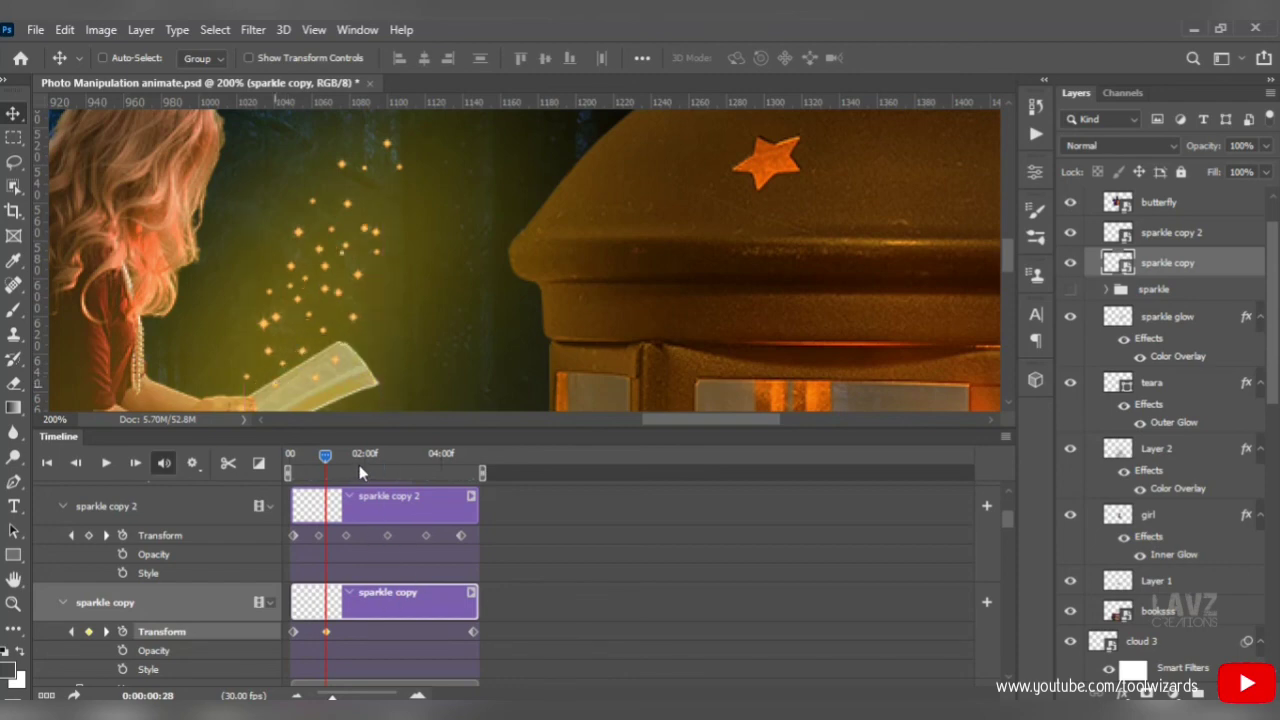
Add a sparkle copy Transform keyframe at 0:00:01:24 and shift its sparkles left and slightly down.
{"action": "left_click_drag", "start_coordinate": [324, 462], "coordinate": [358, 456]}
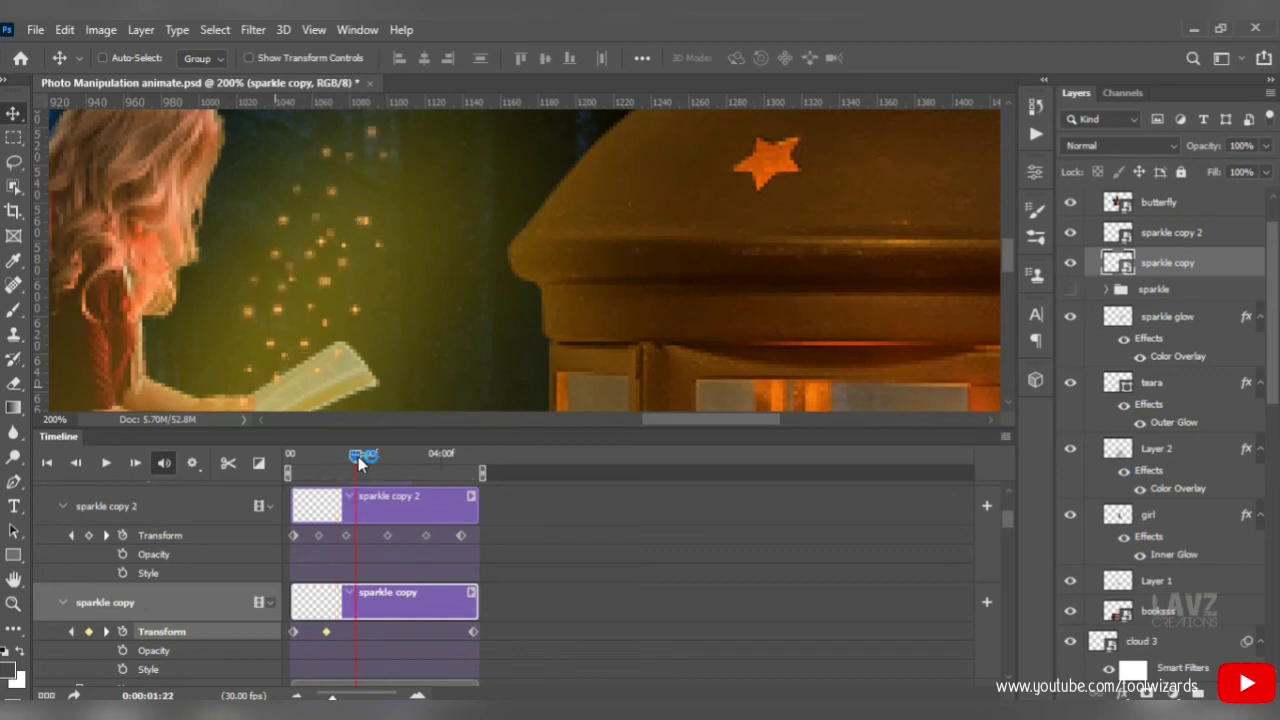
{"action": "left_click", "coordinate": [88, 631]}
{"action": "left_click_drag", "start_coordinate": [318, 340], "coordinate": [278, 358]}
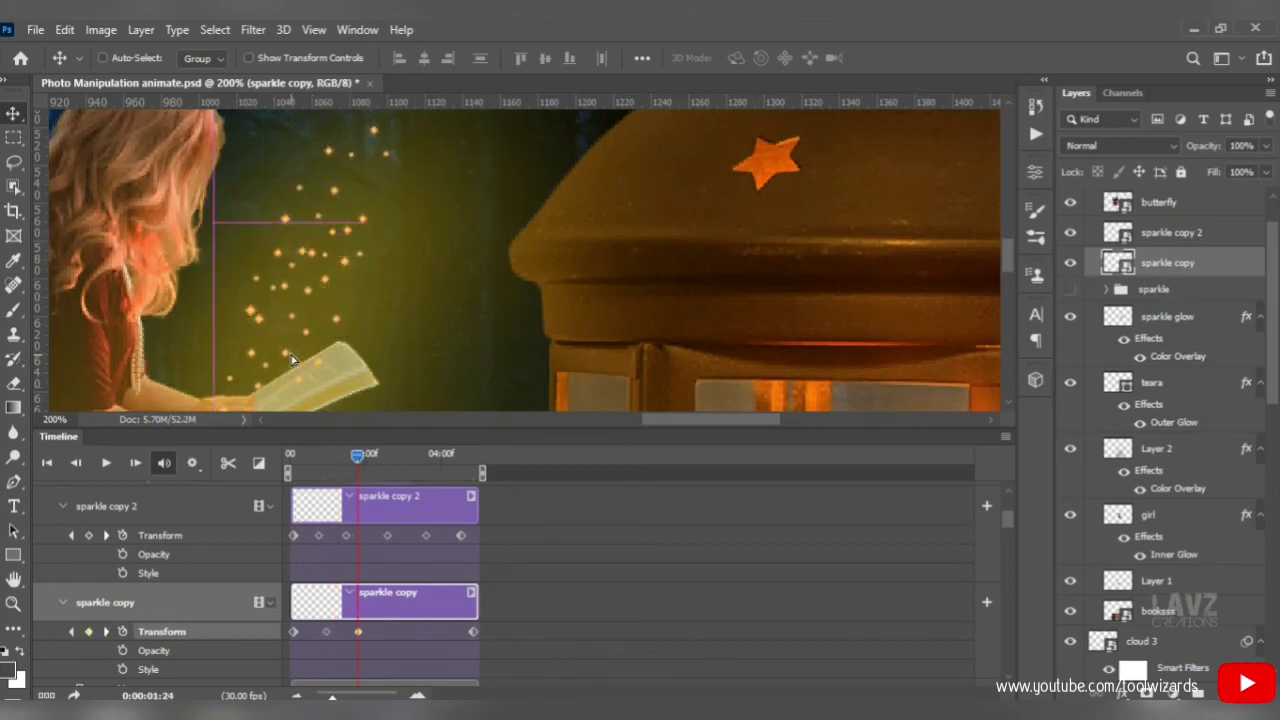
Add a sparkle copy Transform keyframe at 0:00:02:25 and nudge its sparkles slightly.
{"action": "left_click", "coordinate": [397, 457]}
{"action": "left_click", "coordinate": [88, 631]}
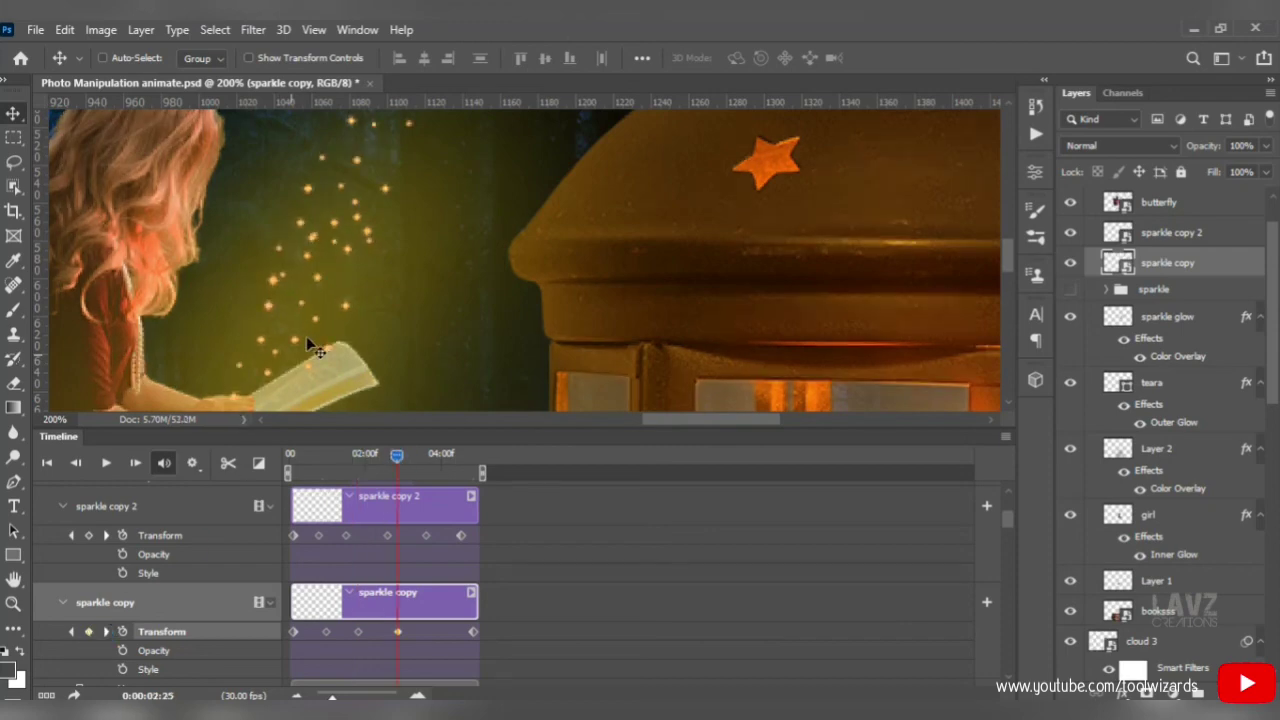
{"action": "mouse_move", "coordinate": [308, 342]}
{"action": "left_mouse_down"}
{"action": "mouse_move", "coordinate": [298, 323]}
{"action": "mouse_move", "coordinate": [302, 334]}
{"action": "left_mouse_up"}
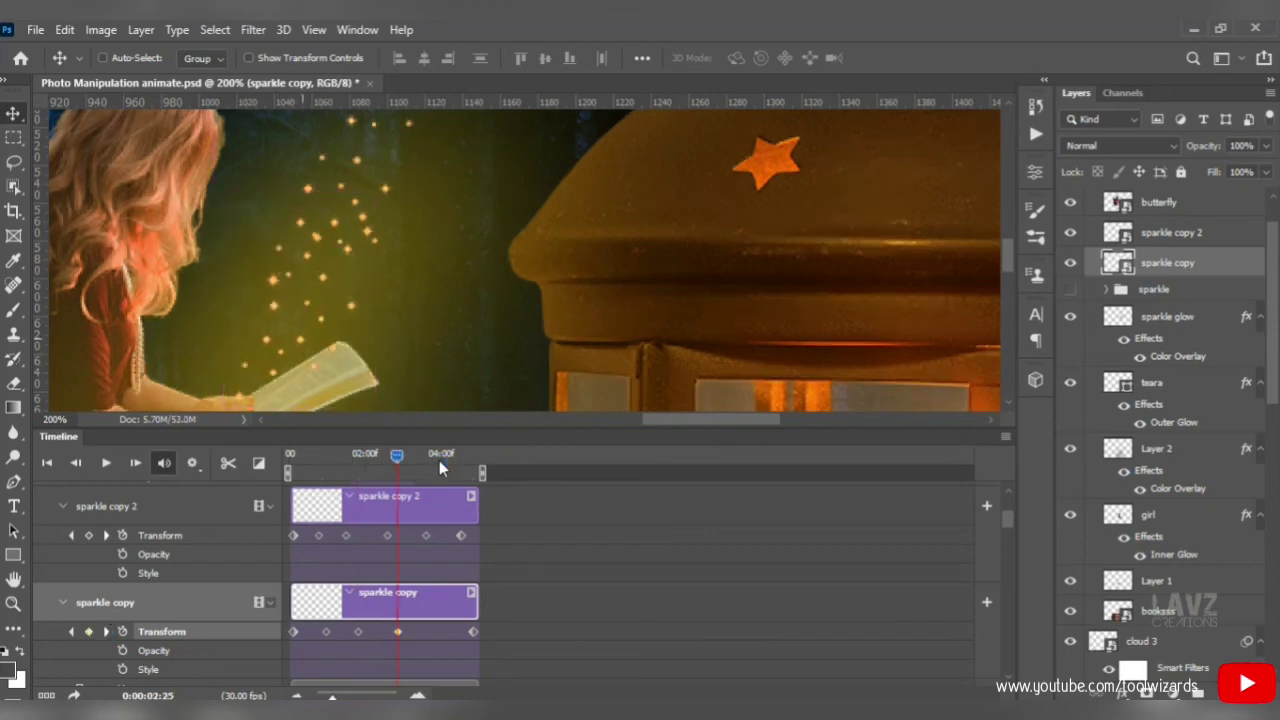
Keyframe new sparkle copy positions at 0:00:03:28 and 0:00:04:26 by shifting its sparkles above the book at each time.
{"action": "left_click", "coordinate": [440, 457]}
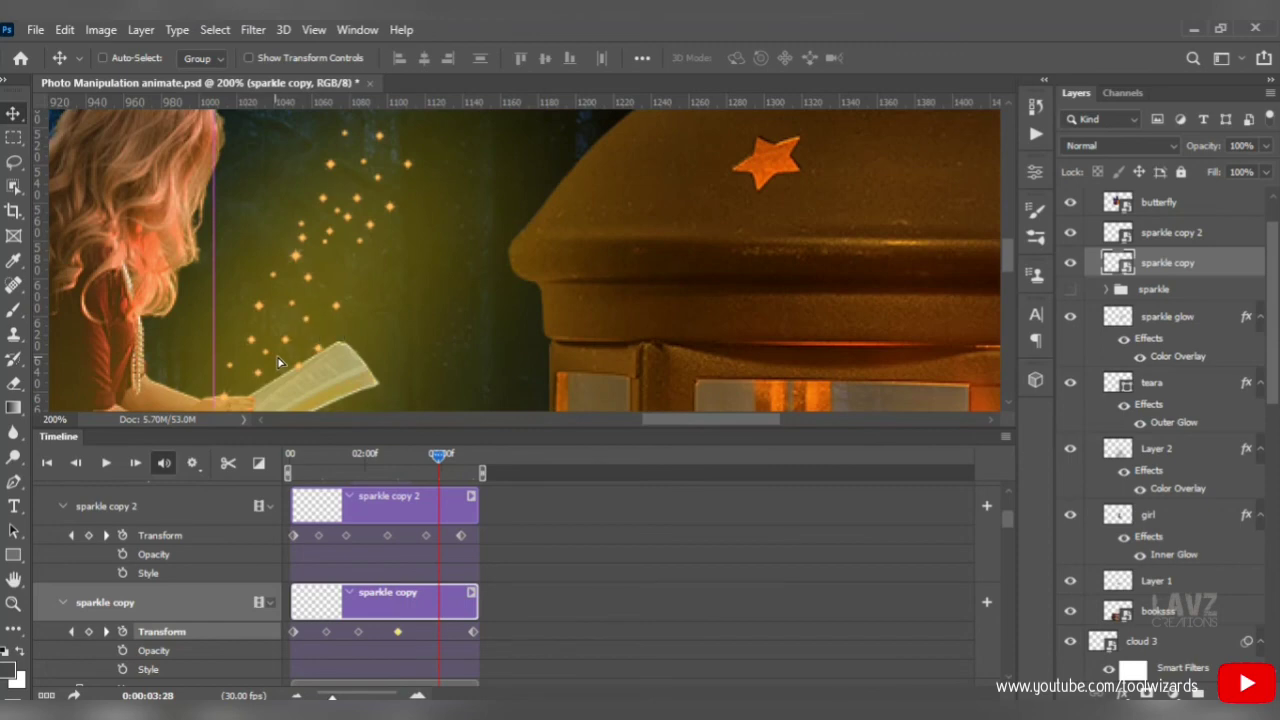
{"action": "left_click", "coordinate": [474, 456]}
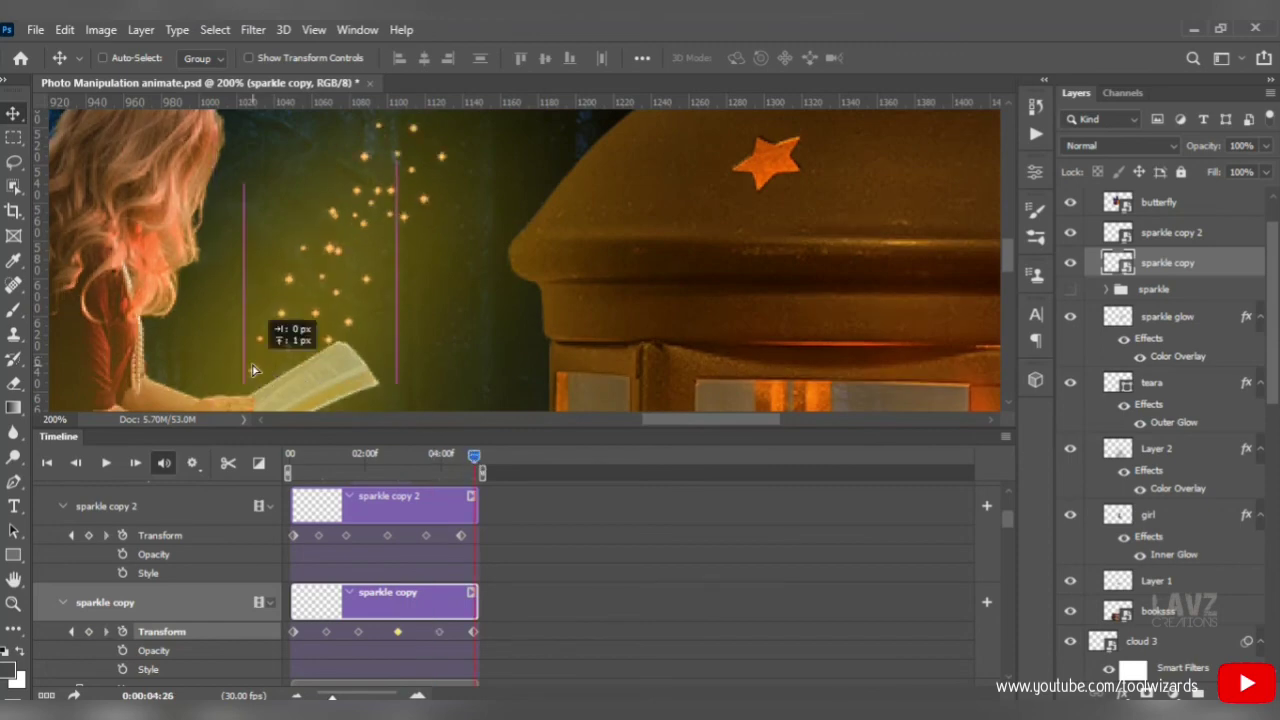
{"action": "left_click_drag", "start_coordinate": [253, 380], "coordinate": [227, 377]}
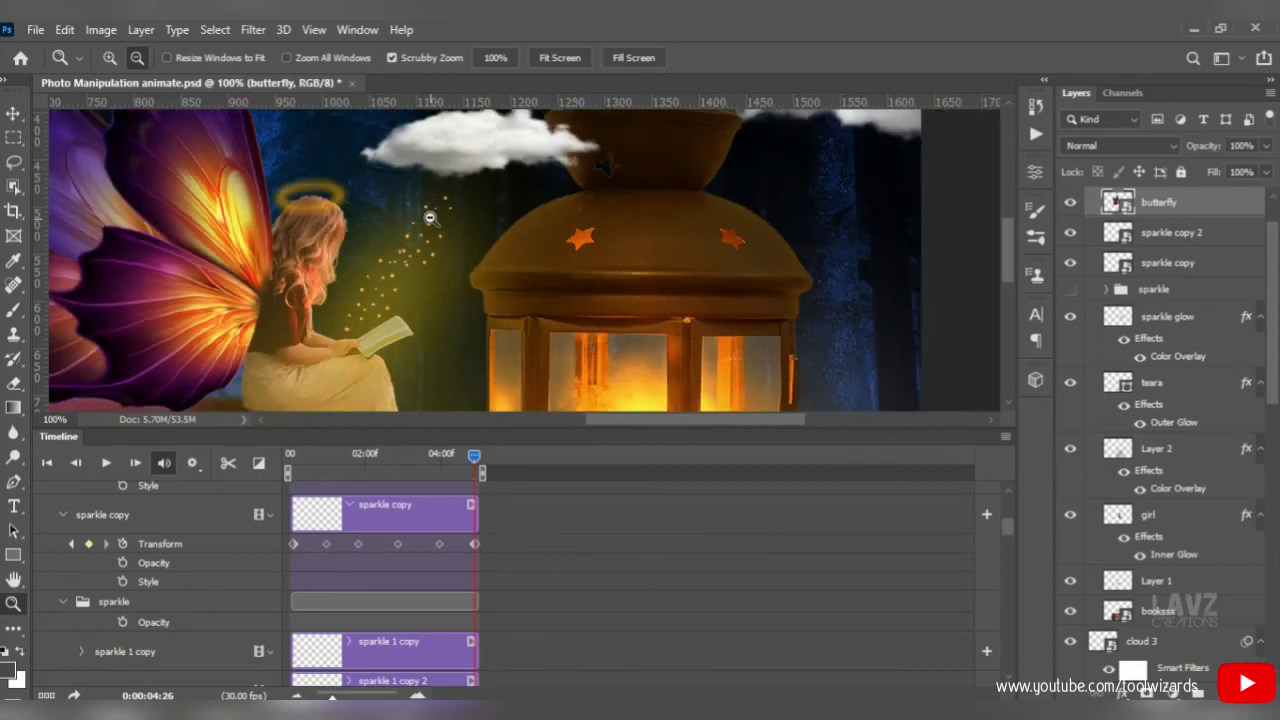
{"action": "key", "text": "ctrl+minus"}
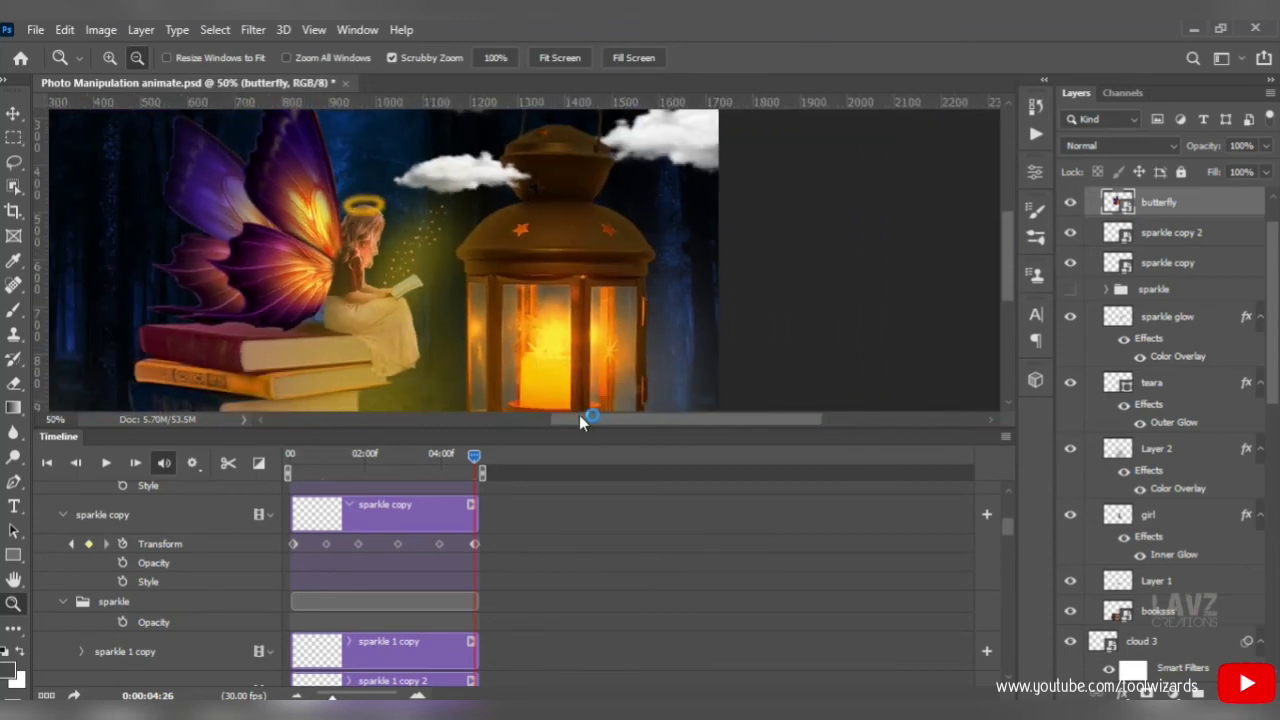
{"action": "left_click_drag", "start_coordinate": [579, 415], "coordinate": [550, 417]}
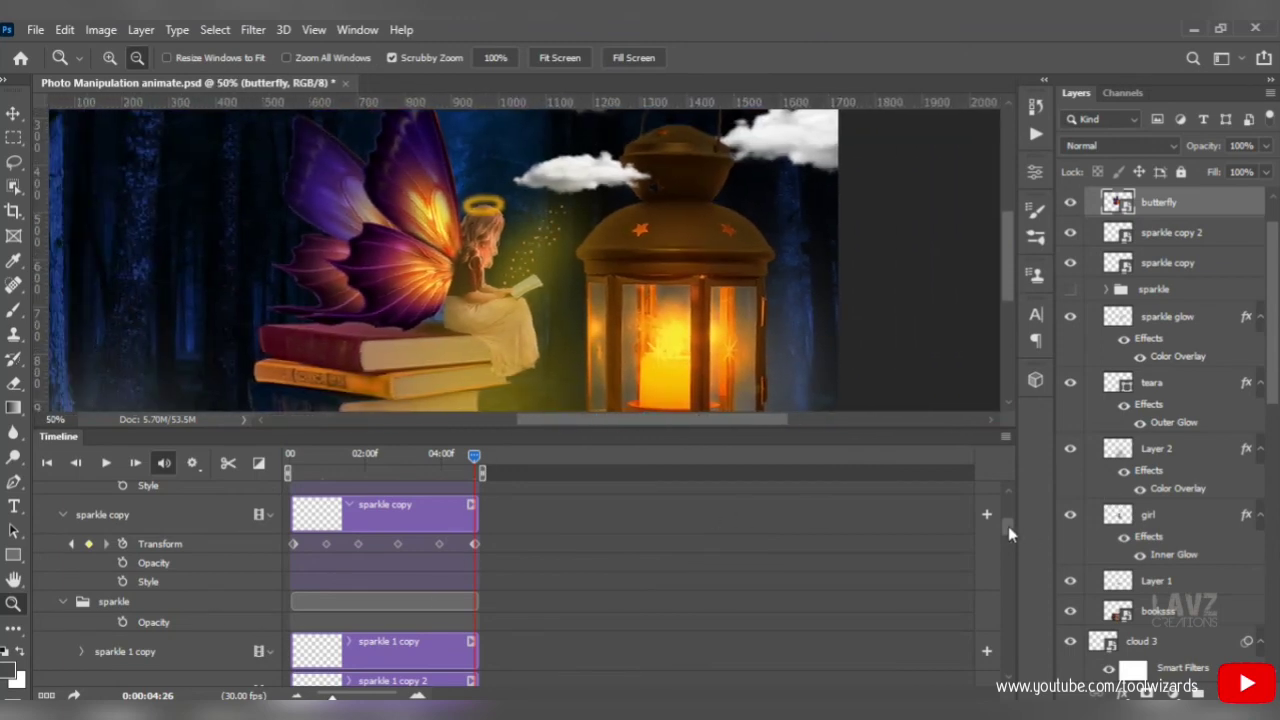
{"action": "left_click_drag", "start_coordinate": [1008, 526], "coordinate": [1004, 516]}
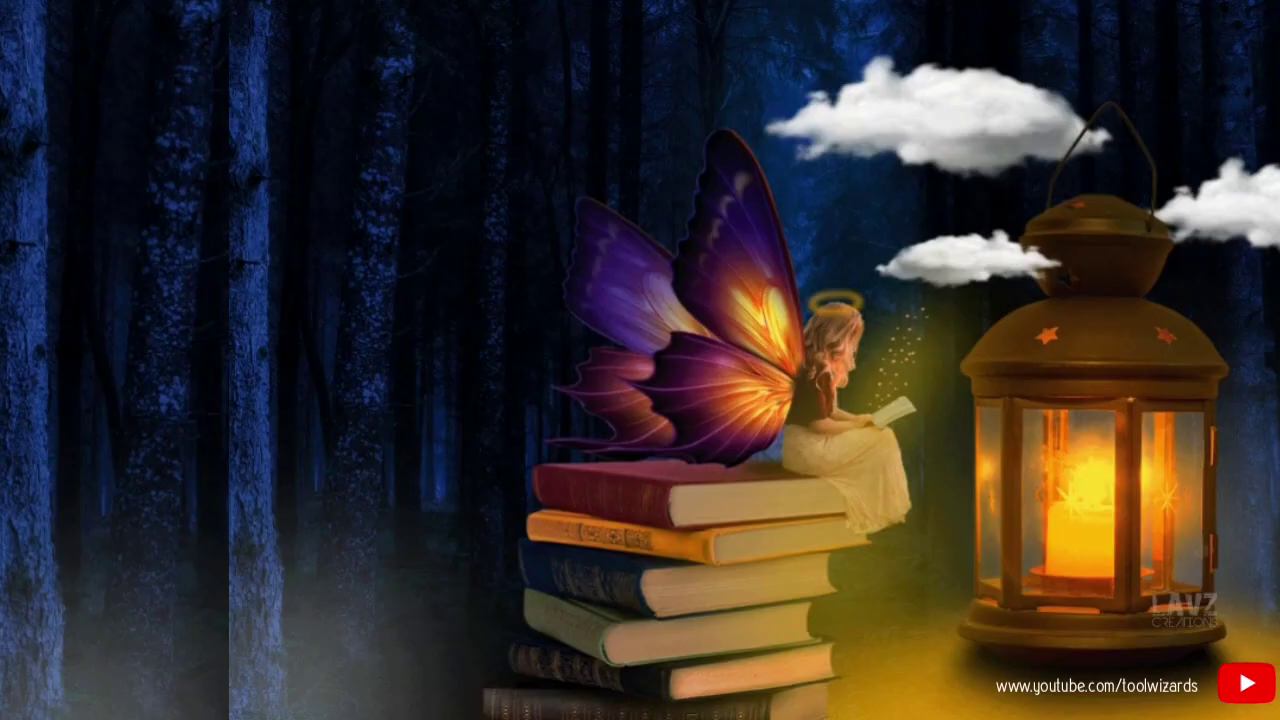